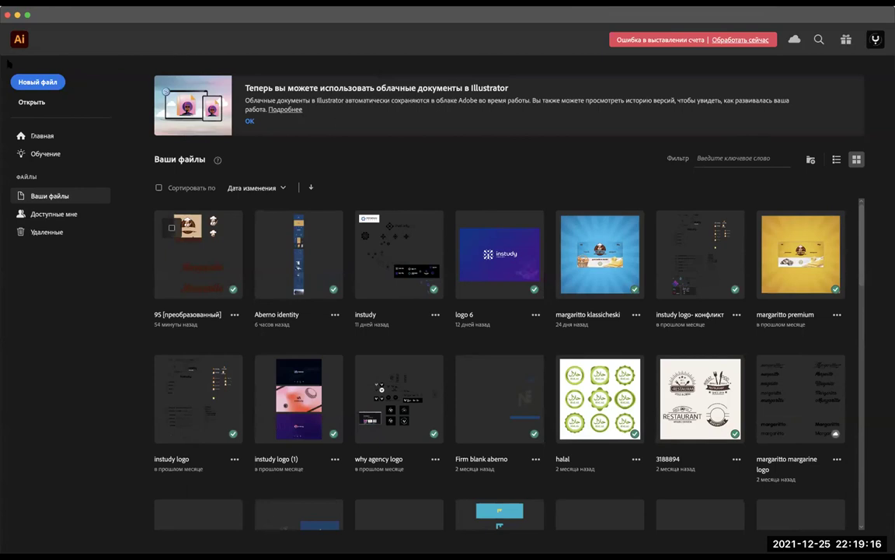
Step: Start a new file from the home screen to reach the 21 × 29.7 cm document settings
click(45, 83)
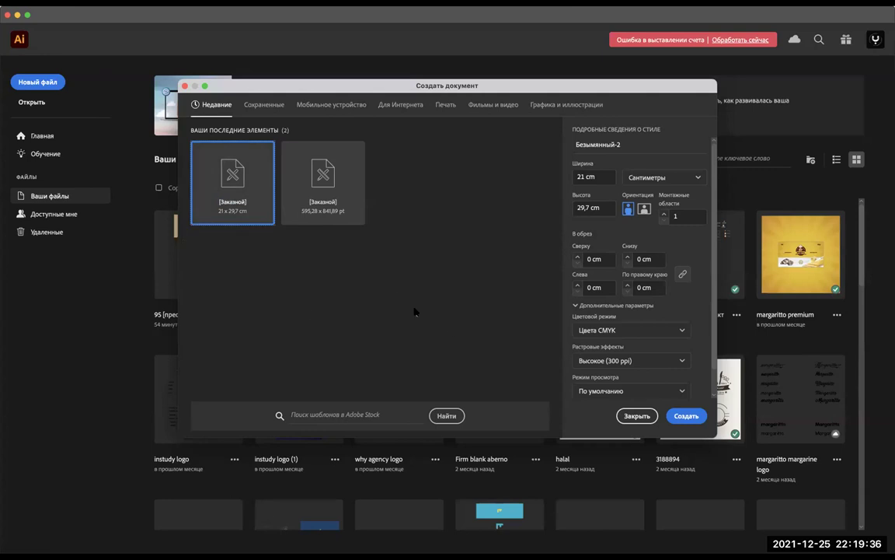
Step: Change the 21 × 29.7 cm document's colour mode from CMYK to RGB
click(639, 330)
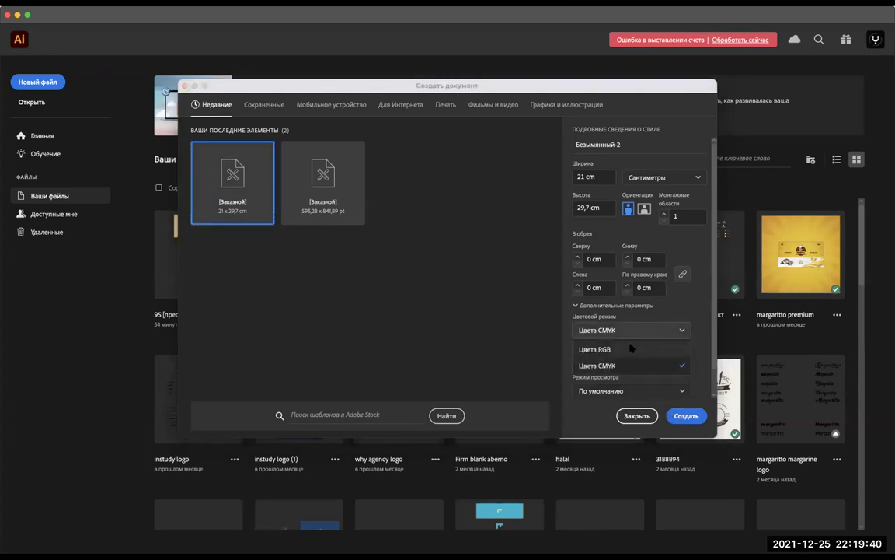
click(631, 348)
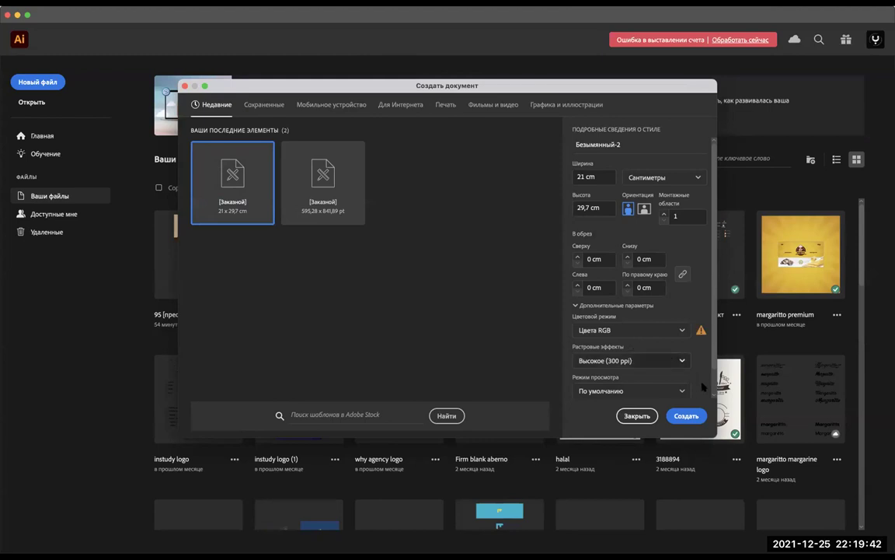
click(648, 333)
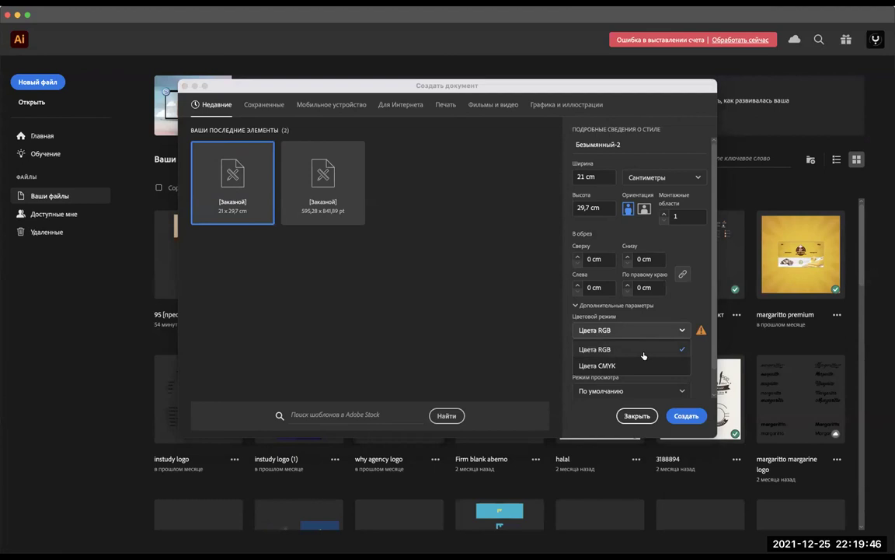
click(644, 350)
click(651, 332)
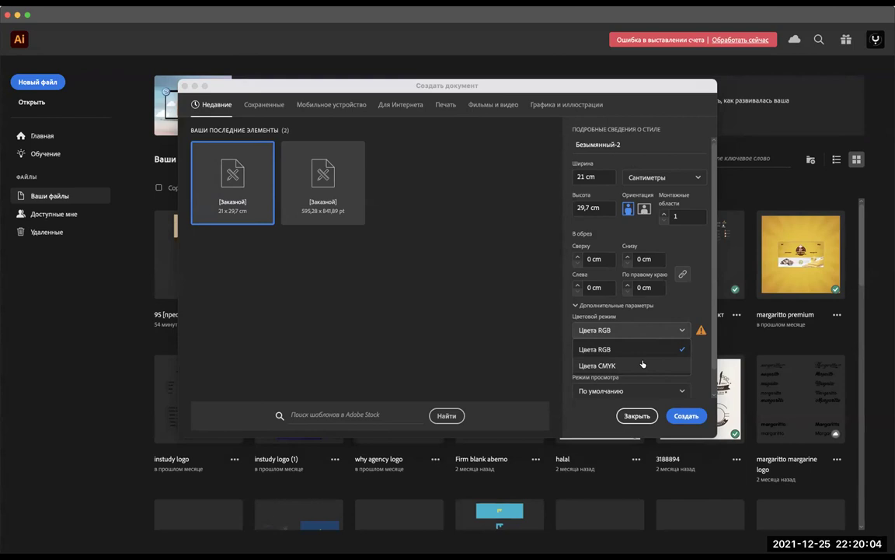
click(643, 364)
click(645, 331)
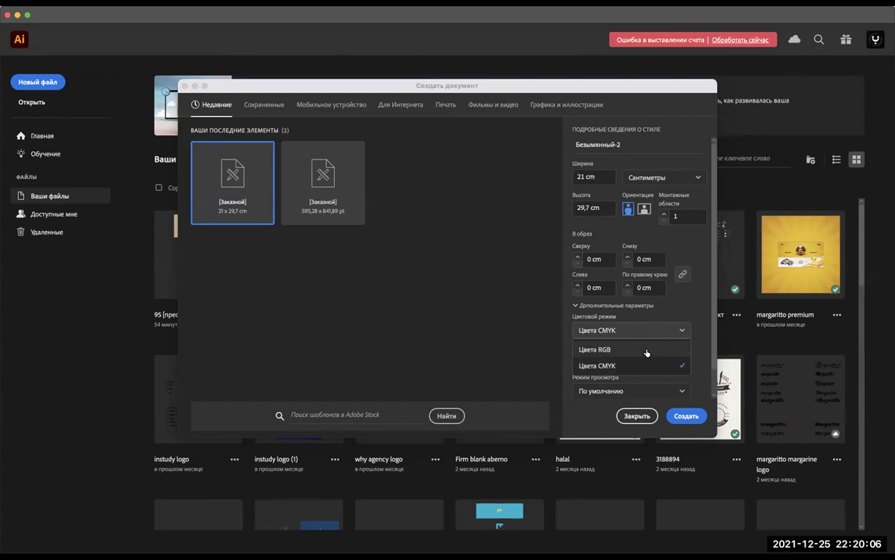
click(647, 351)
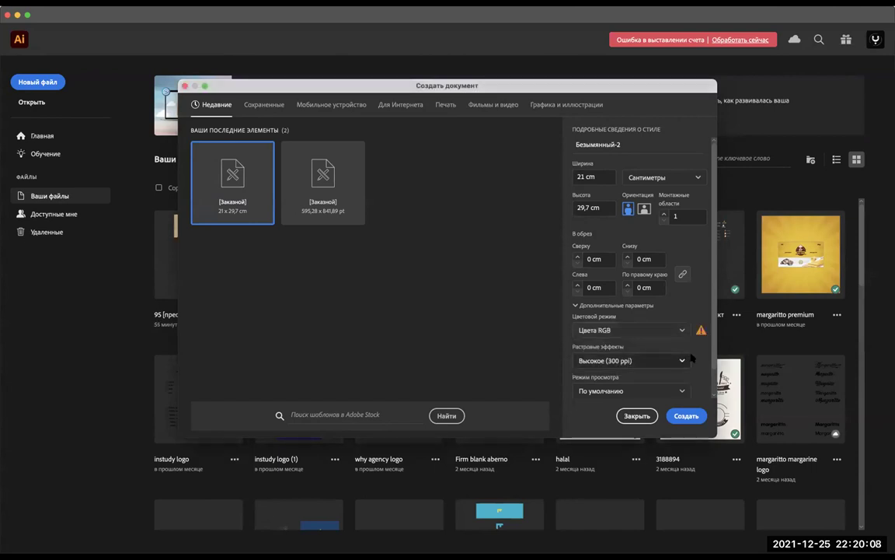
scroll(615, 311, down, 2)
scroll(618, 303, up, 2)
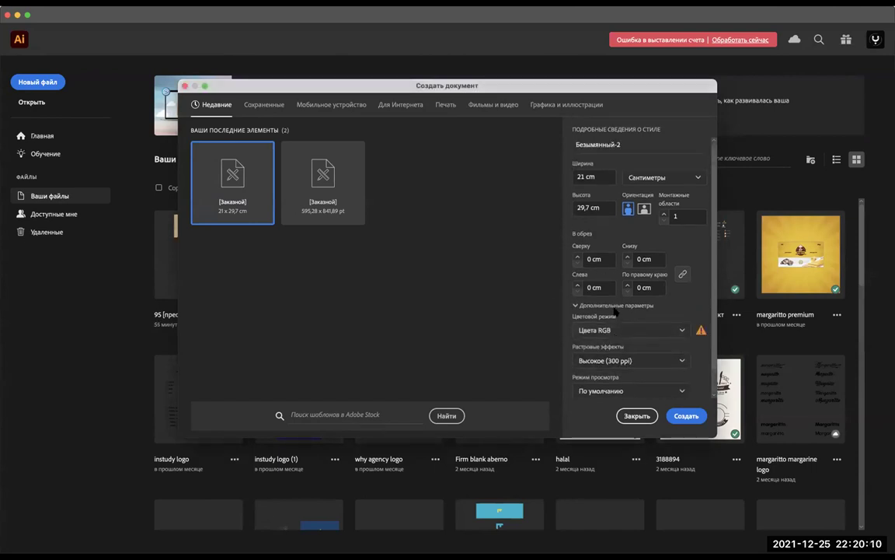
Step: Create the blank RGB document and scroll around its empty artboard
click(684, 416)
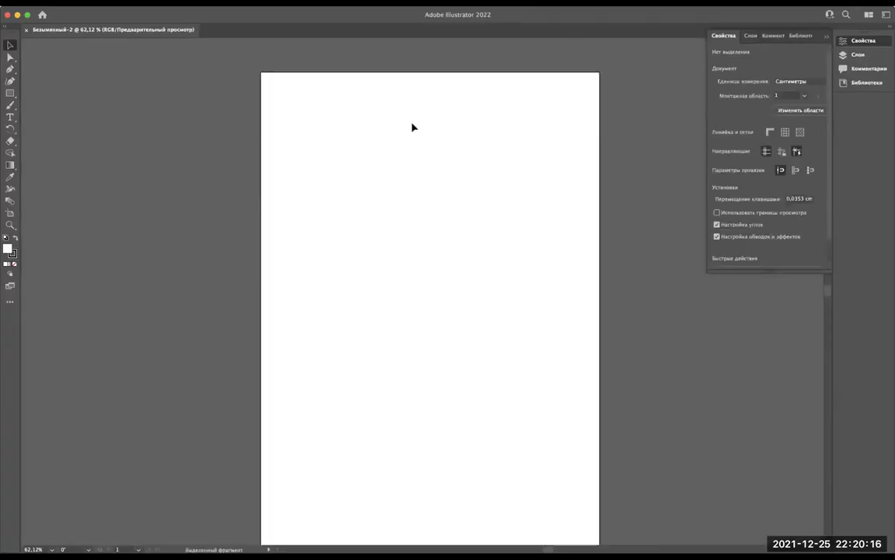
scroll(412, 127, down, 2)
scroll(413, 128, up, 1)
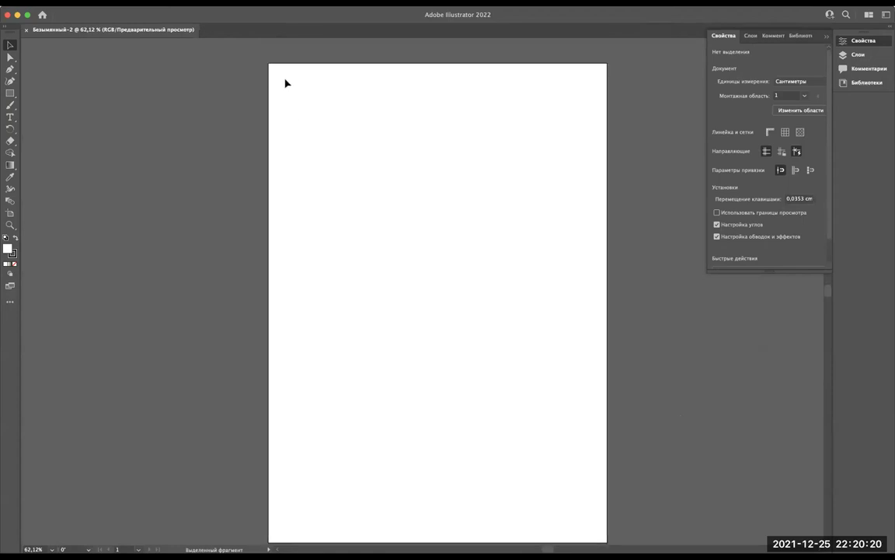
scroll(282, 81, up, 1)
scroll(283, 83, up, 4)
scroll(282, 83, up, 1)
scroll(282, 83, up, 1)
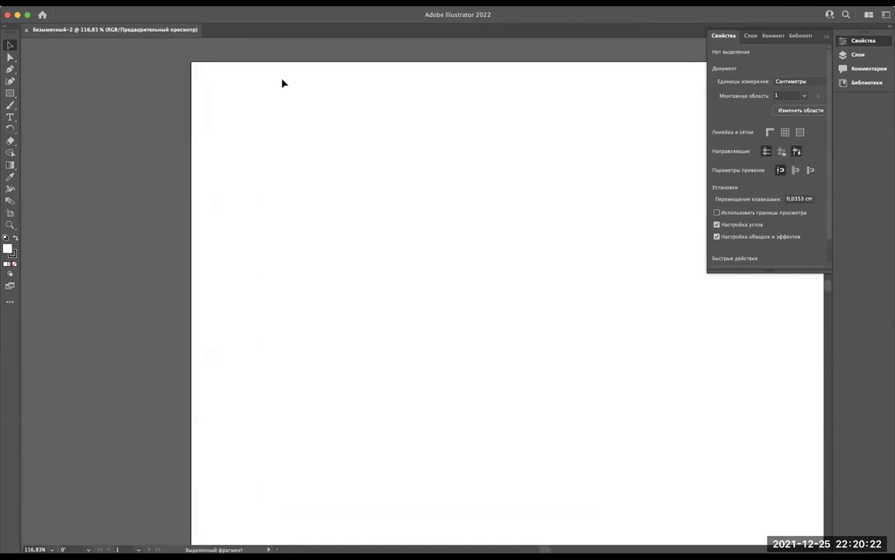
scroll(282, 83, up, 1)
scroll(282, 83, down, 3)
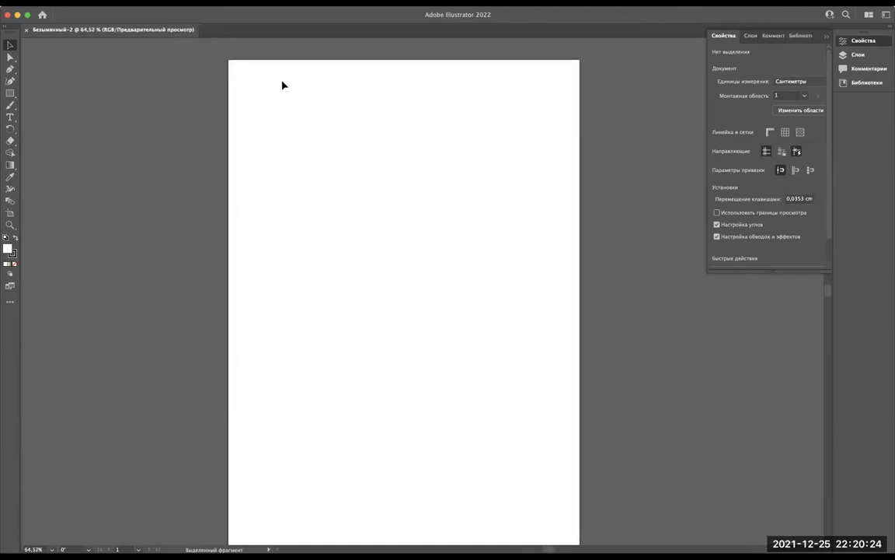
scroll(283, 84, up, 1)
scroll(282, 84, down, 1)
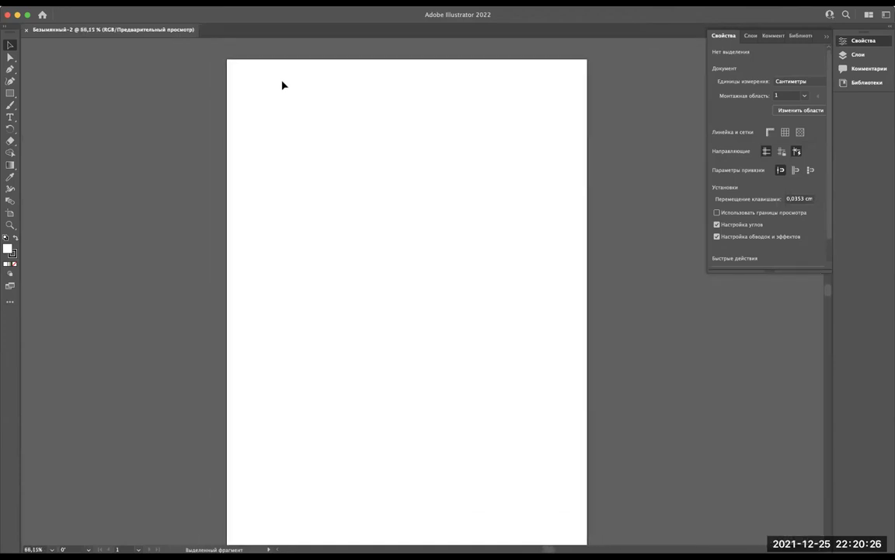
scroll(282, 85, up, 1)
scroll(282, 84, right, 3)
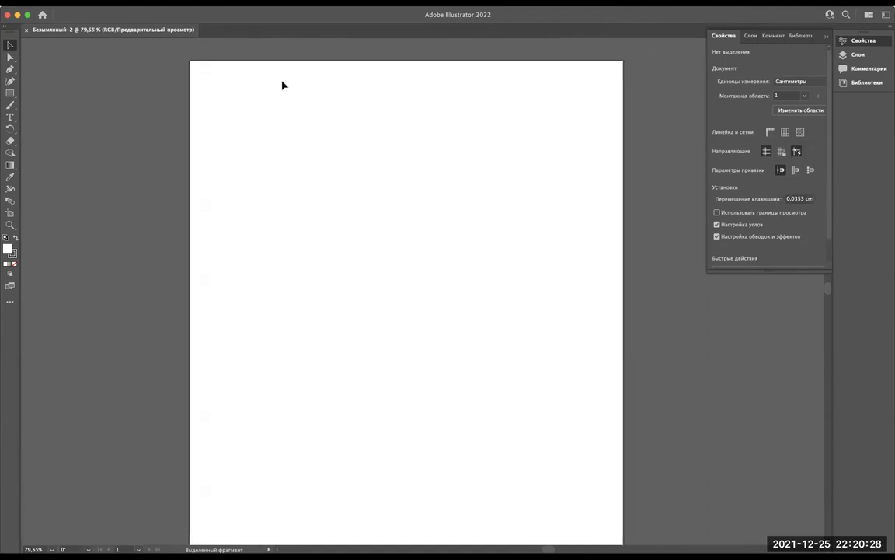
Step: Zoom and pan so the empty artboard is framed in the window
key(a)
key(super+equal)
key(super+equal)
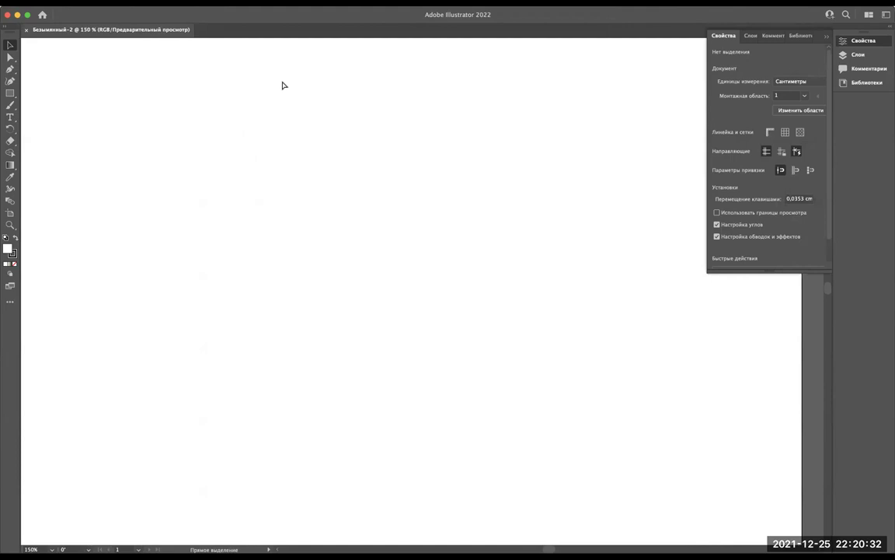
key(super+minus)
key(super+minus)
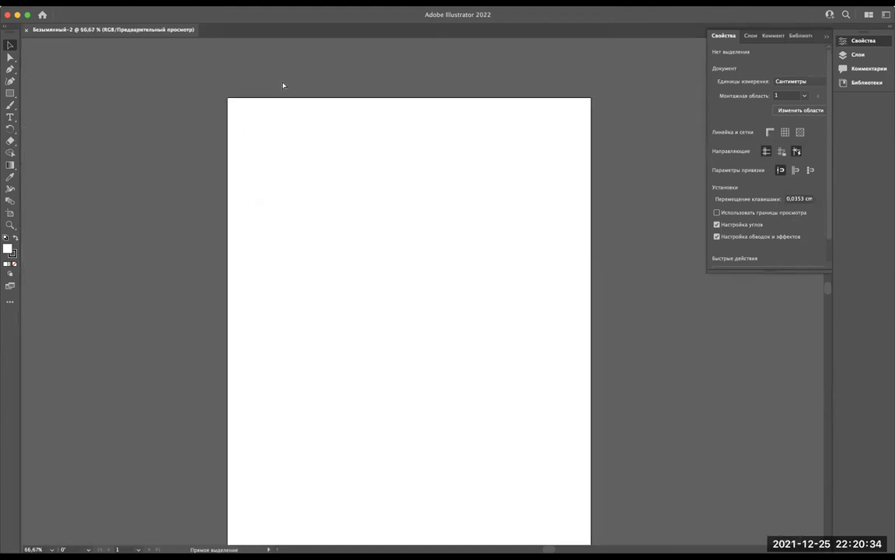
key(super+plus)
key(super+plus)
key(super+minus)
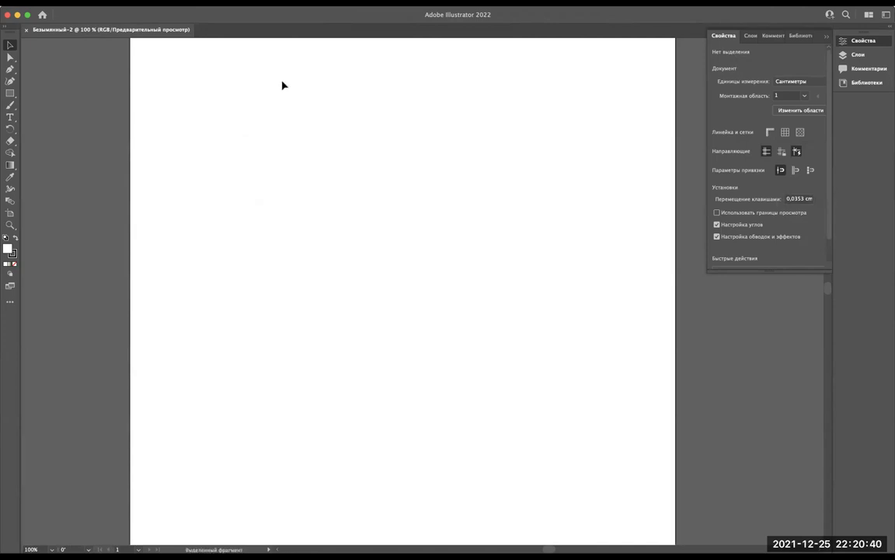
key(space)
mouse_move(282, 81)
mouse_down()
mouse_move(298, 290)
mouse_move(330, 417)
mouse_move(303, 165)
mouse_move(625, 161)
mouse_move(306, 426)
mouse_move(371, 540)
mouse_move(570, 296)
mouse_move(531, 310)
mouse_move(553, 415)
mouse_move(771, 329)
mouse_move(597, 420)
mouse_up()
key(space)
key(space)
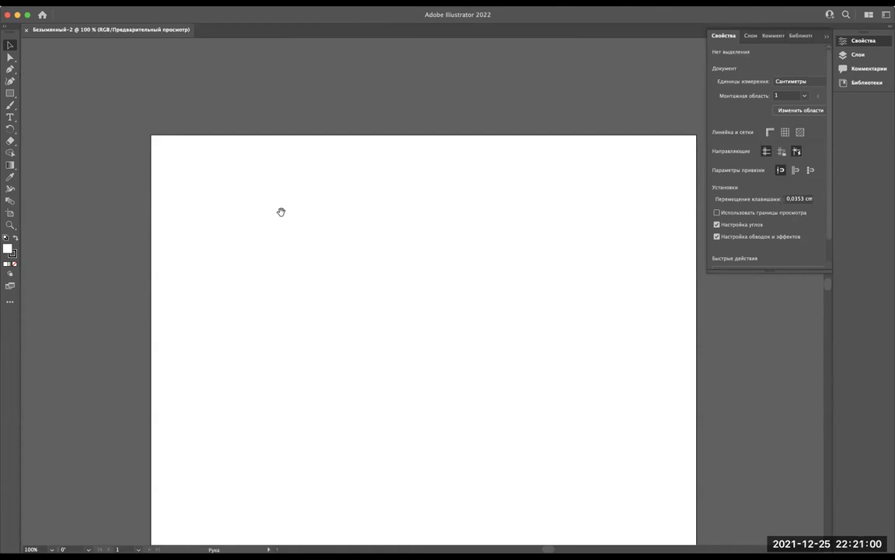
key(space)
Step: Show and hide the All Tools panel, then switch to the Chrome course outline
click(10, 303)
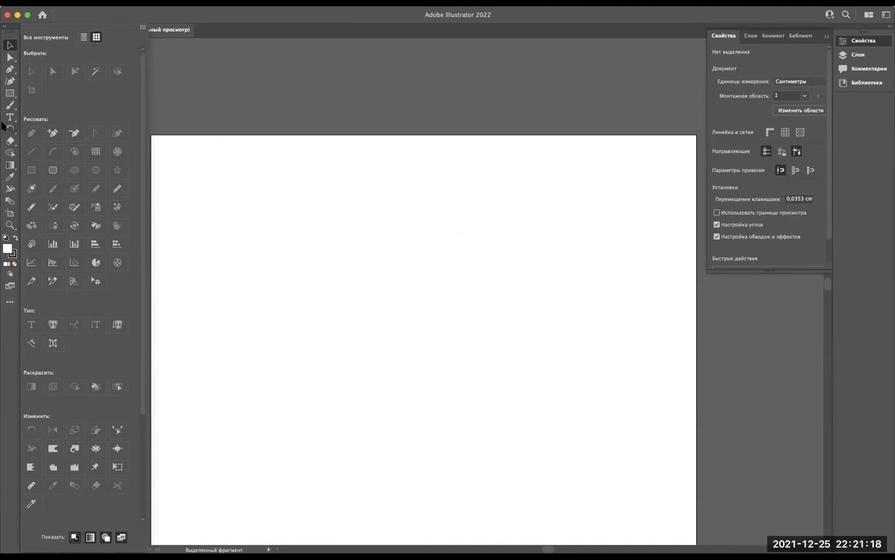
click(162, 204)
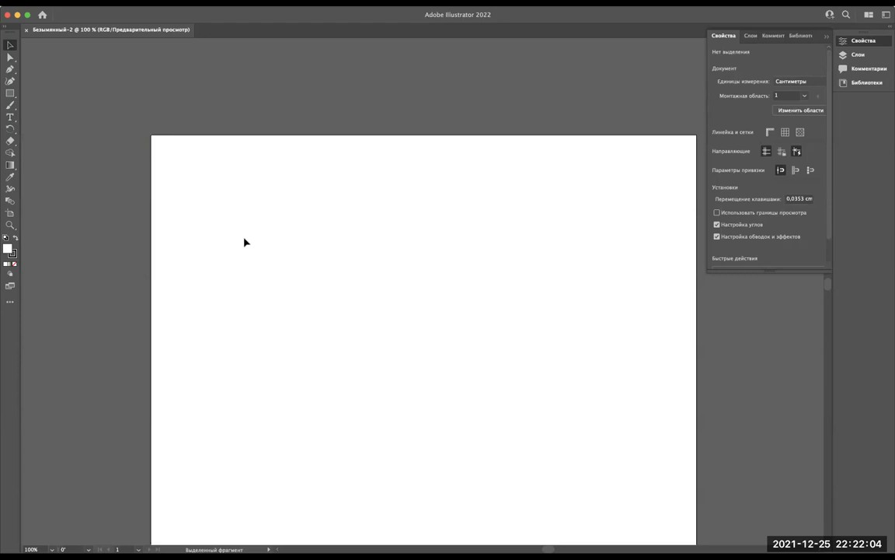
scroll(218, 225, down, 3)
scroll(218, 225, right, 2)
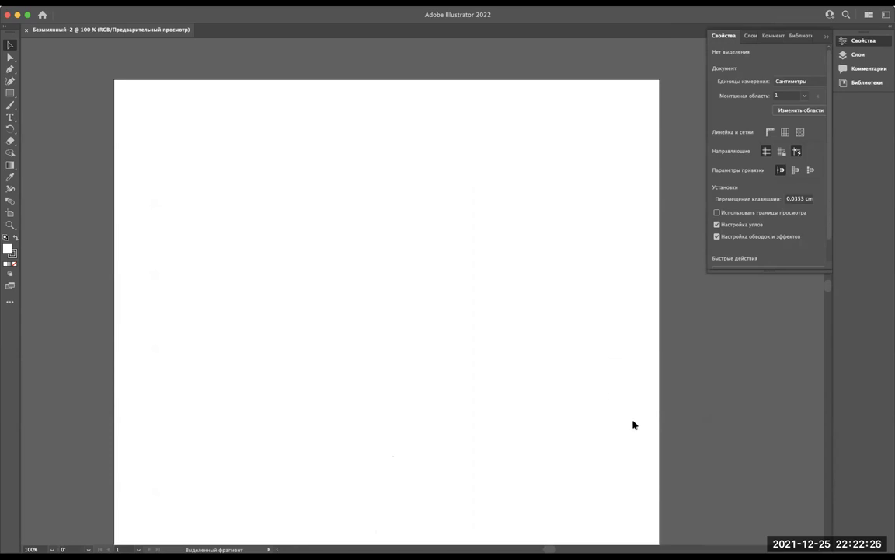
key(super+Tab)
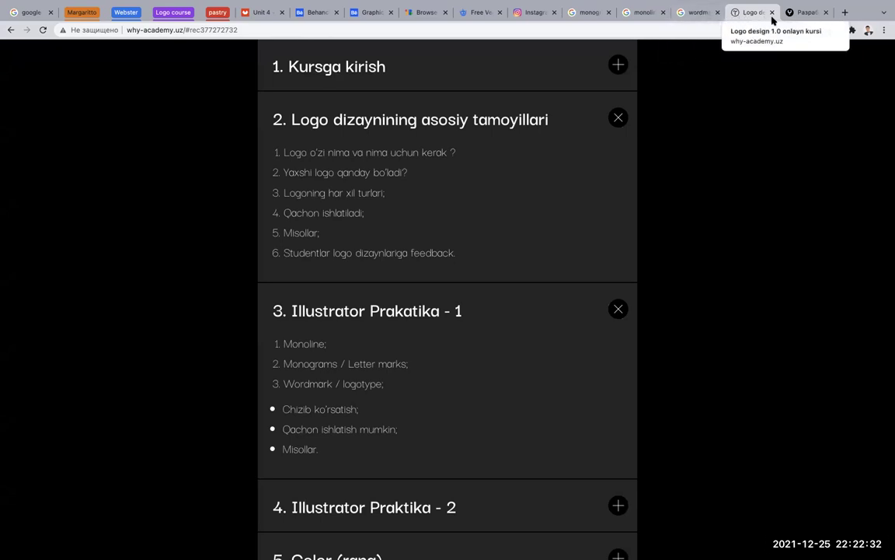
Step: Search Google Images for 'monoline logo' by removing 'example' from the query
click(704, 17)
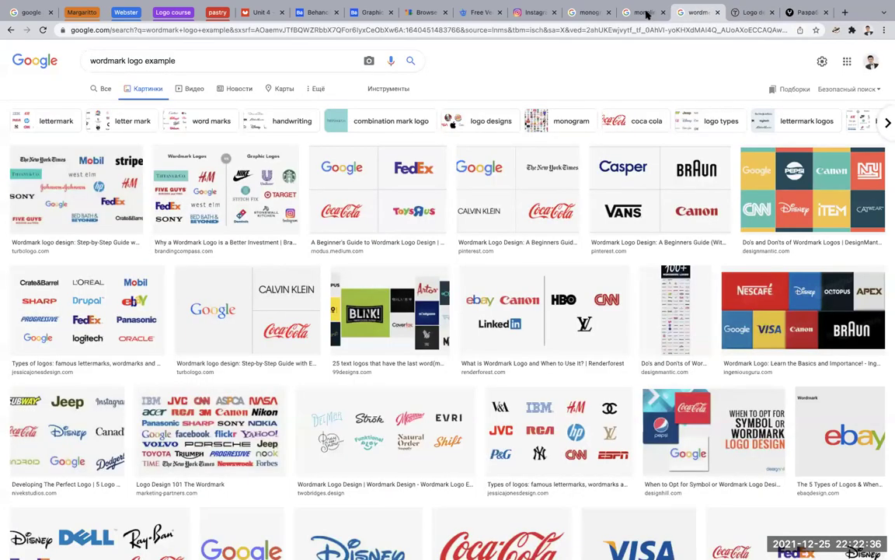
click(638, 13)
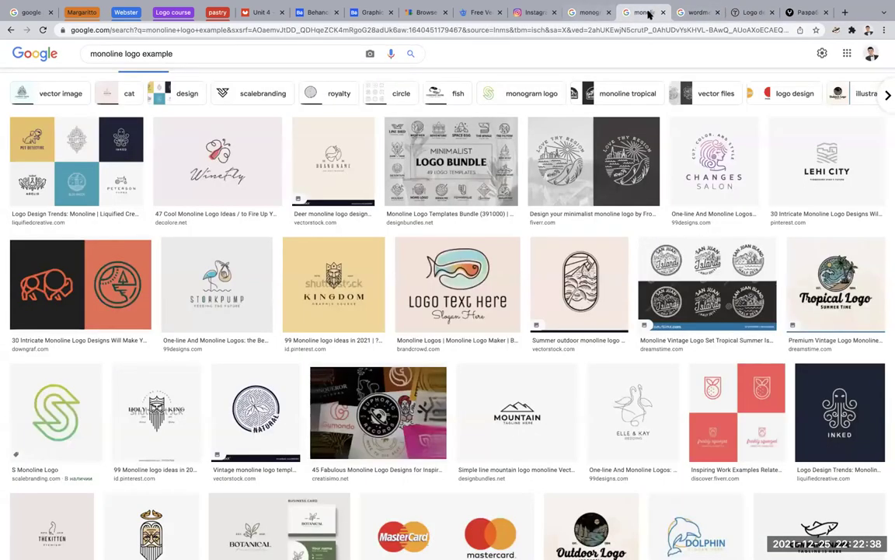
double_click(209, 55)
key(BackSpace)
key(Return)
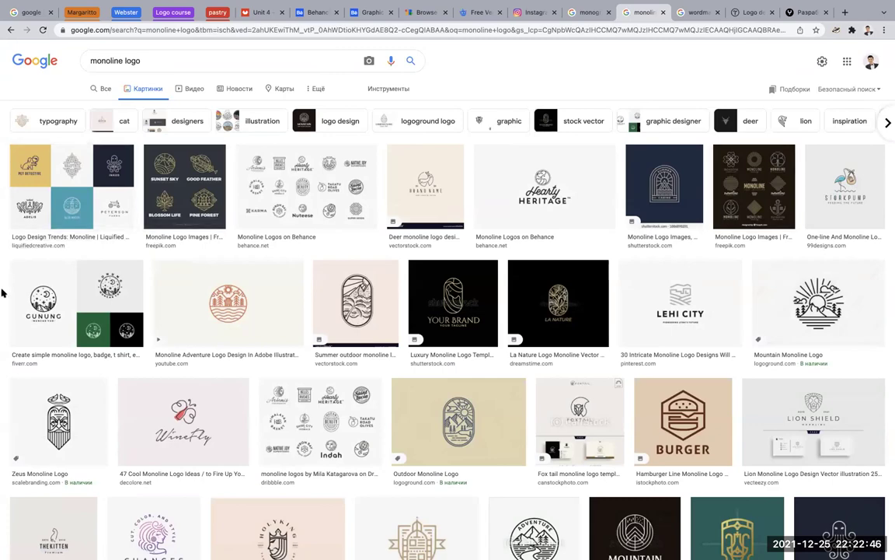
Step: Browse the monoline logo results, then bring up the whyagency.uz logo portfolio
scroll(3, 292, down, 2)
scroll(3, 292, down, 1)
scroll(3, 292, down, 2)
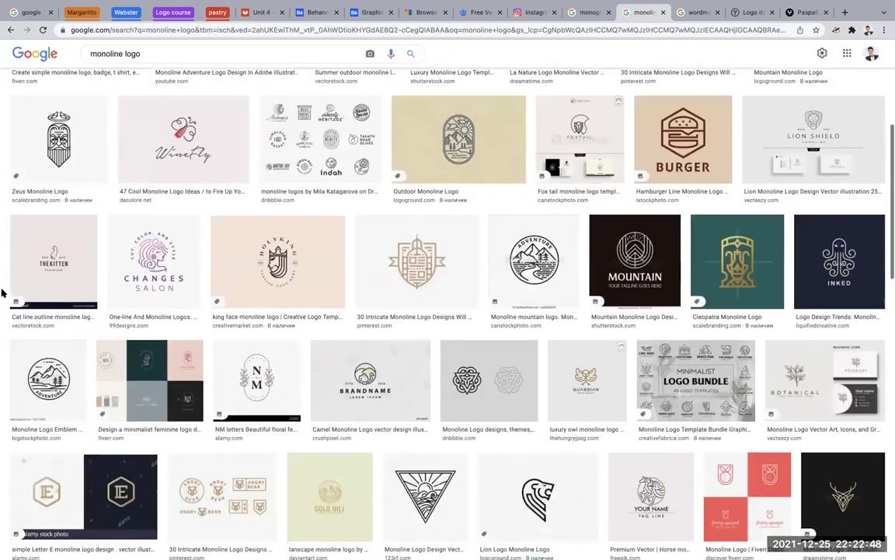
scroll(3, 293, down, 1)
scroll(4, 292, down, 2)
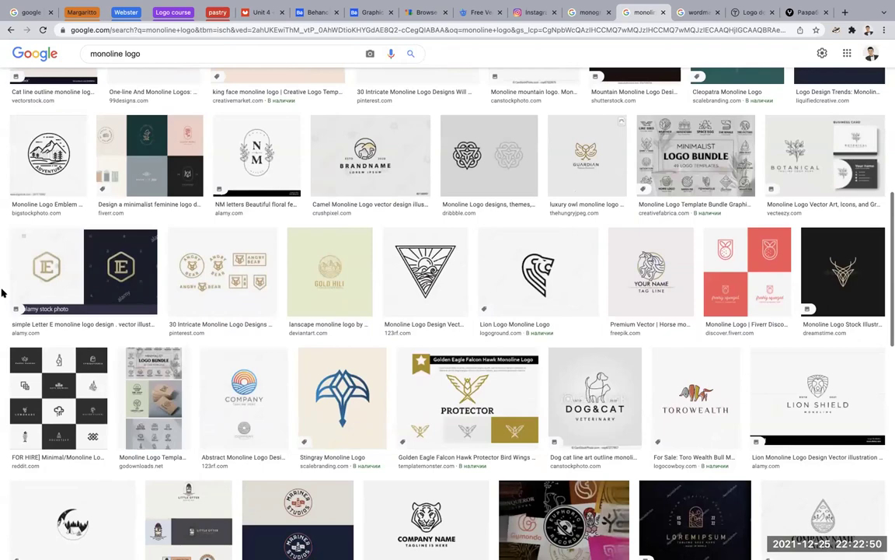
scroll(3, 292, up, 1)
scroll(3, 293, down, 1)
scroll(3, 292, up, 1)
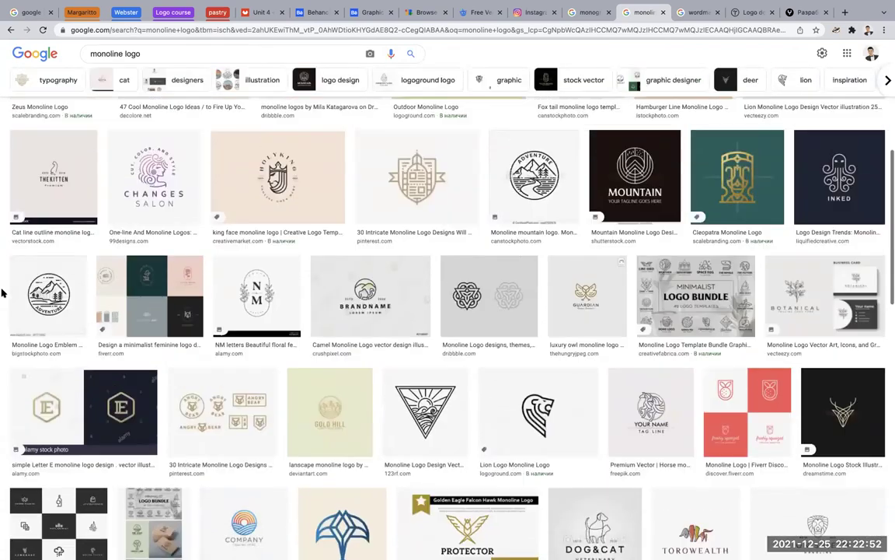
scroll(4, 292, up, 1)
scroll(3, 293, up, 1)
scroll(3, 292, up, 3)
scroll(3, 292, up, 1)
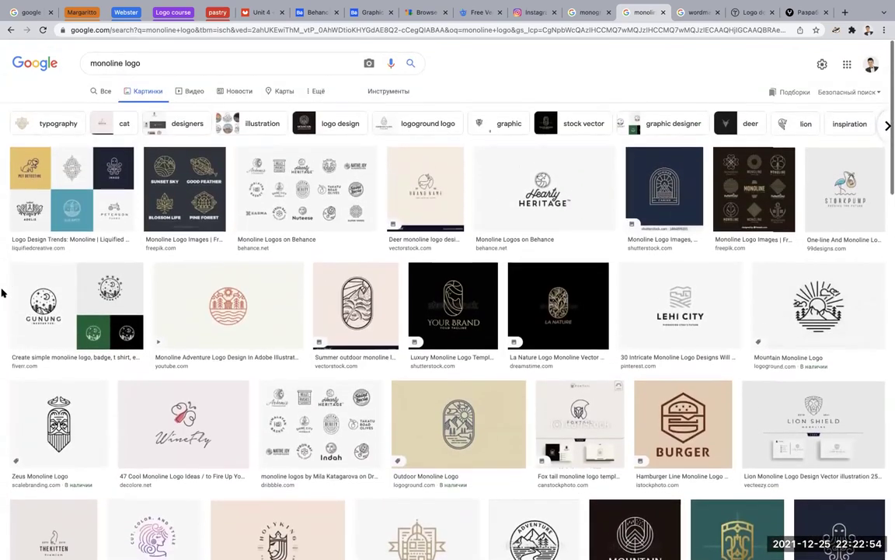
scroll(3, 292, down, 1)
scroll(3, 292, down, 1)
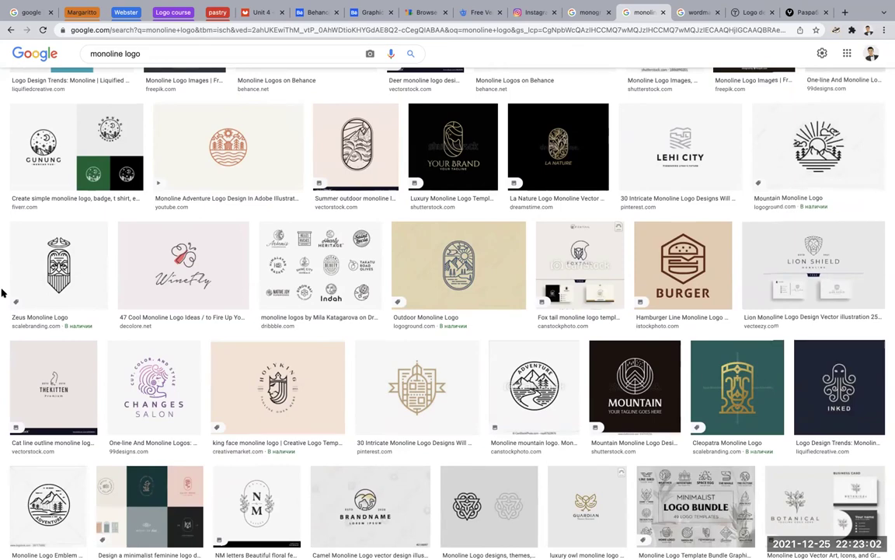
scroll(3, 292, down, 1)
scroll(3, 292, down, 1)
scroll(4, 292, down, 2)
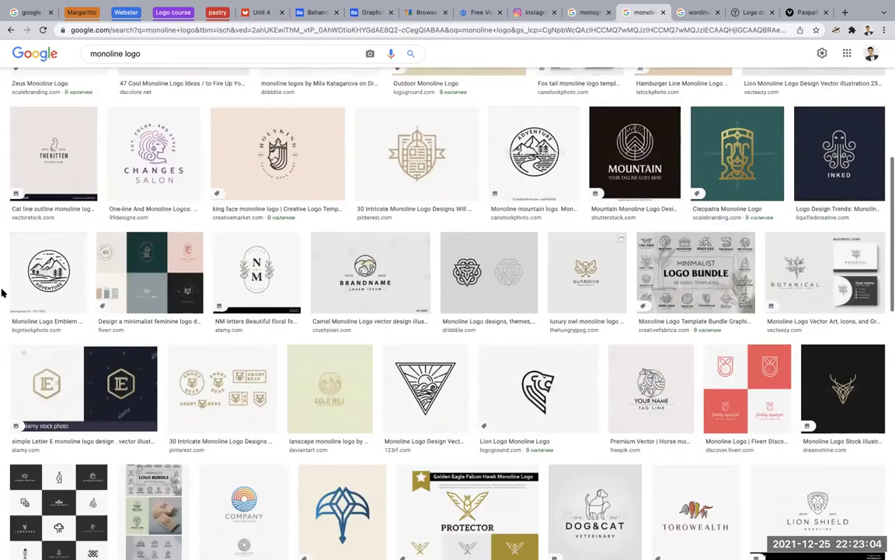
scroll(3, 292, down, 2)
scroll(3, 292, down, 1)
scroll(3, 293, down, 2)
scroll(3, 292, down, 1)
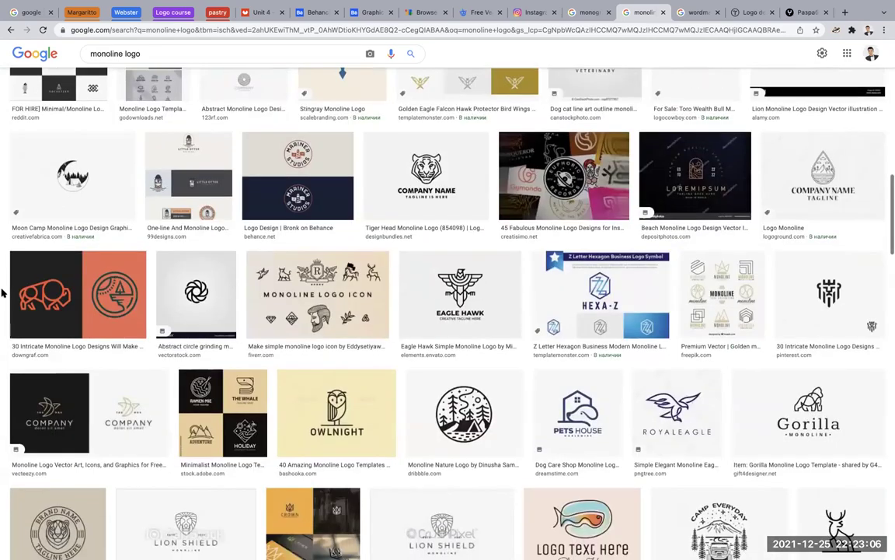
scroll(3, 292, down, 1)
scroll(3, 290, down, 1)
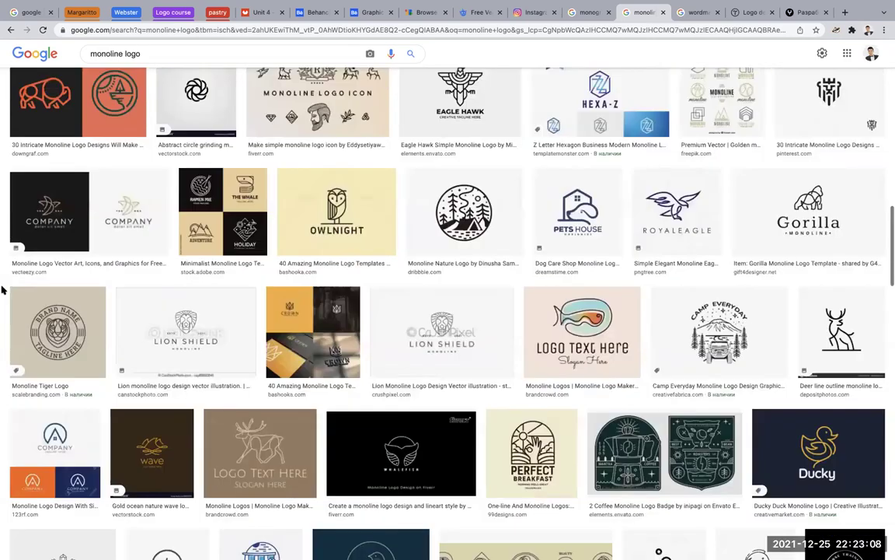
scroll(3, 289, up, 1)
scroll(3, 290, up, 1)
scroll(3, 290, up, 1)
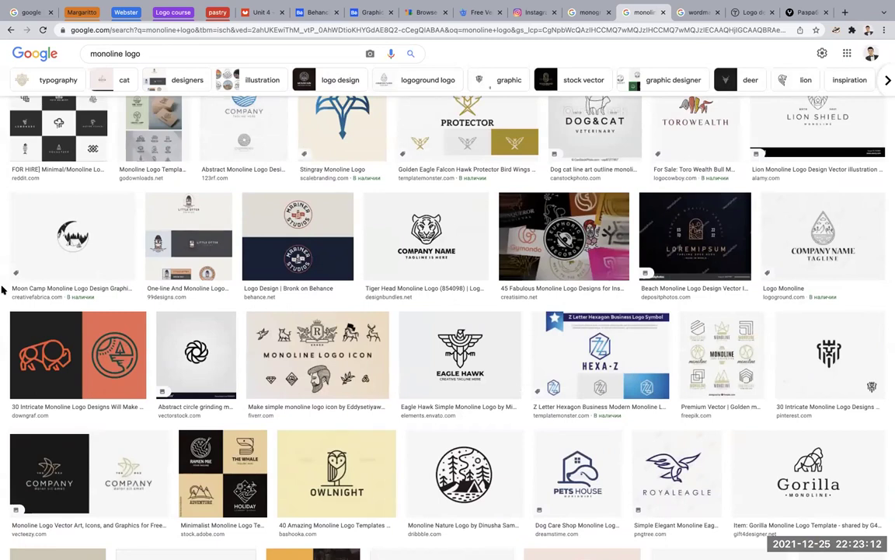
scroll(3, 290, up, 1)
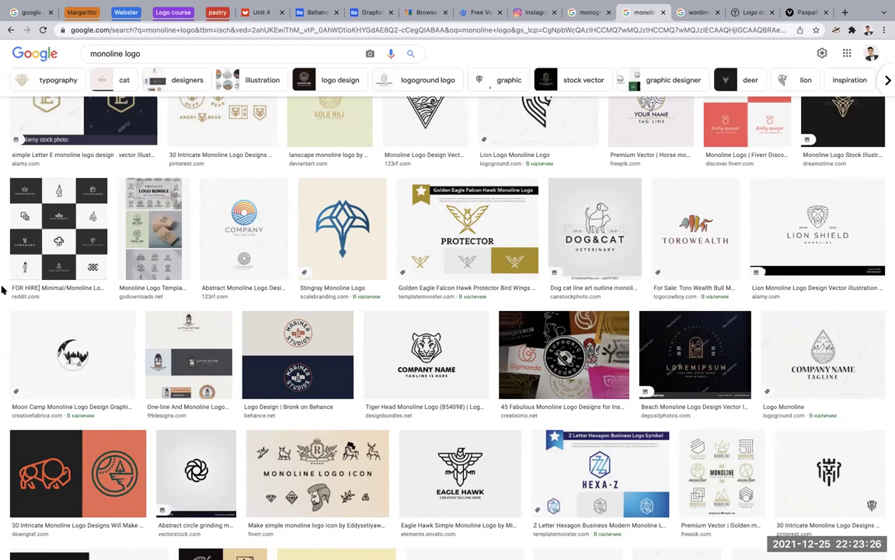
scroll(3, 289, up, 1)
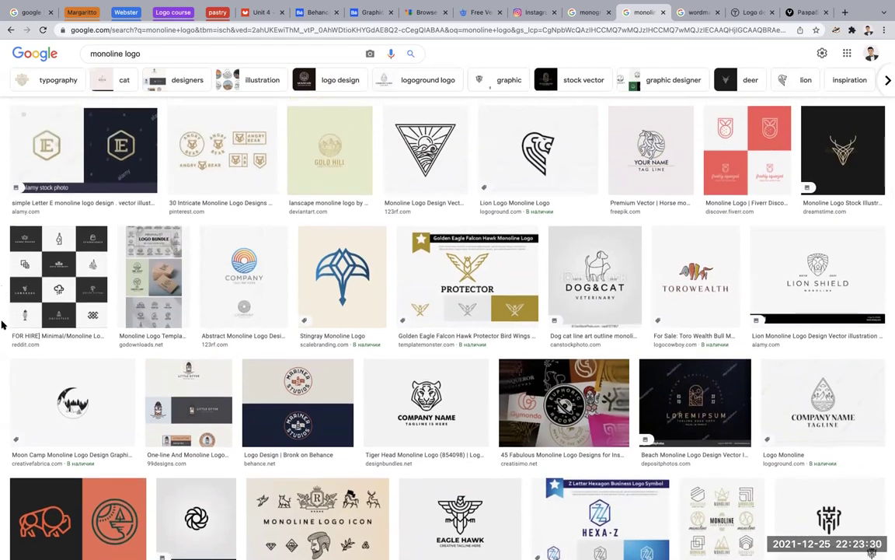
scroll(4, 294, down, 3)
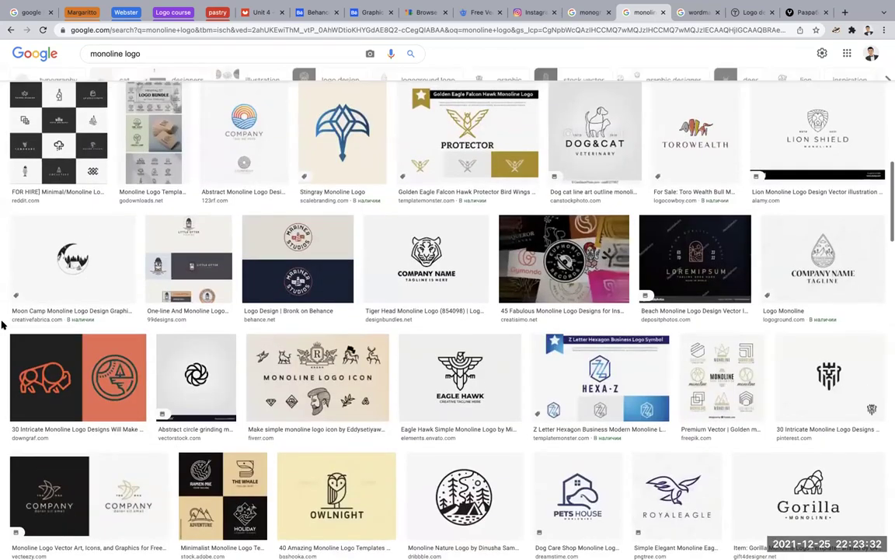
scroll(274, 253, up, 8)
scroll(275, 252, up, 3)
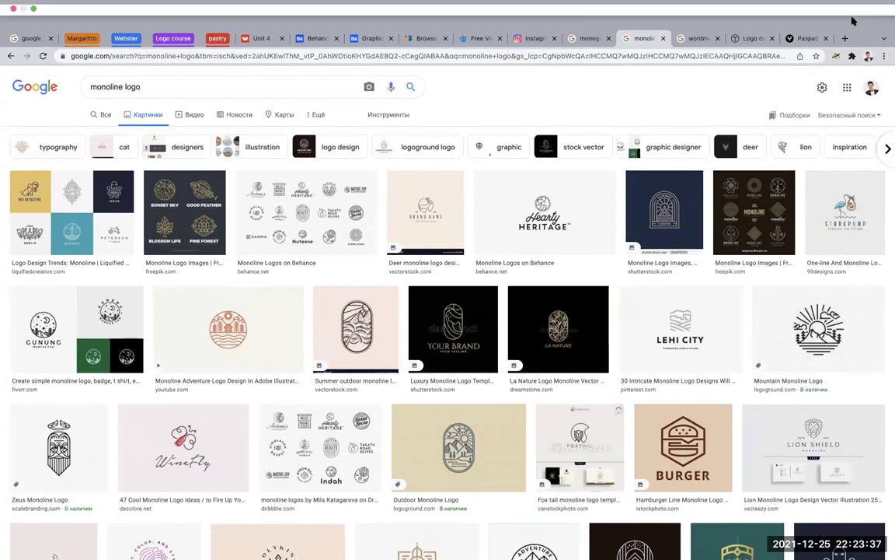
click(808, 38)
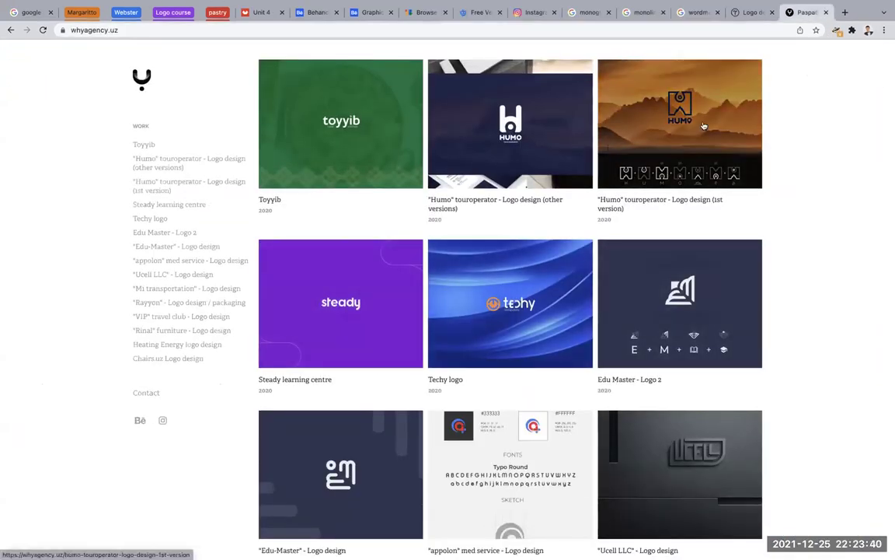
Step: Open the HUMO touroperator (1st version) project and scroll through its images
click(703, 126)
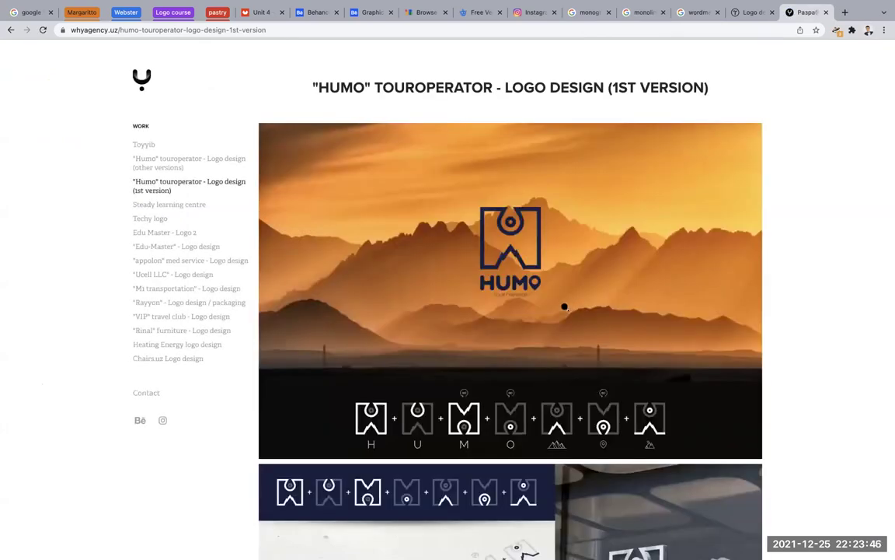
scroll(564, 307, down, 2)
scroll(562, 311, down, 2)
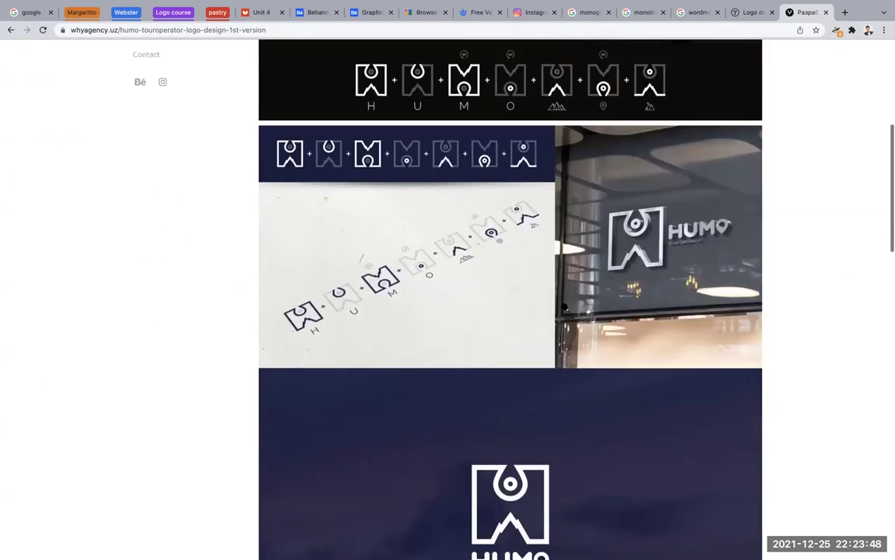
scroll(562, 315, down, 2)
scroll(560, 317, down, 1)
scroll(561, 317, down, 2)
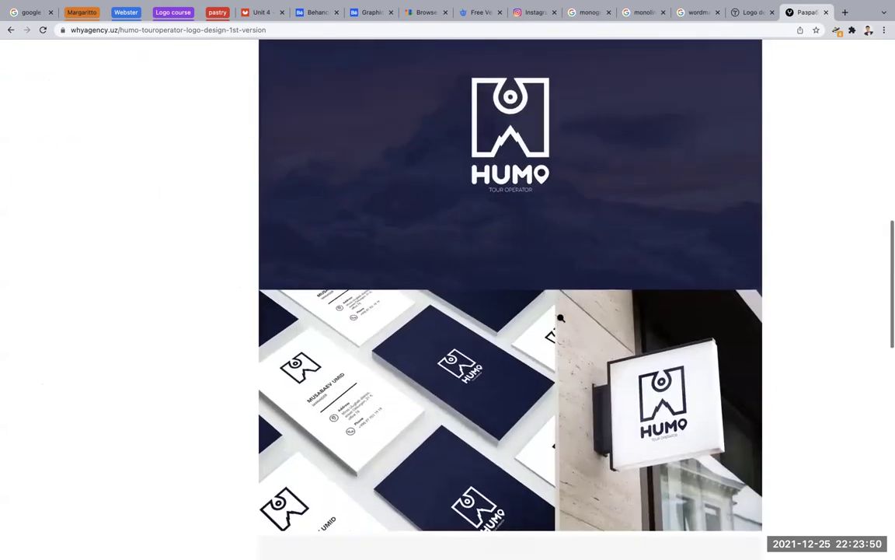
scroll(561, 317, down, 2)
scroll(560, 317, down, 3)
scroll(560, 317, down, 2)
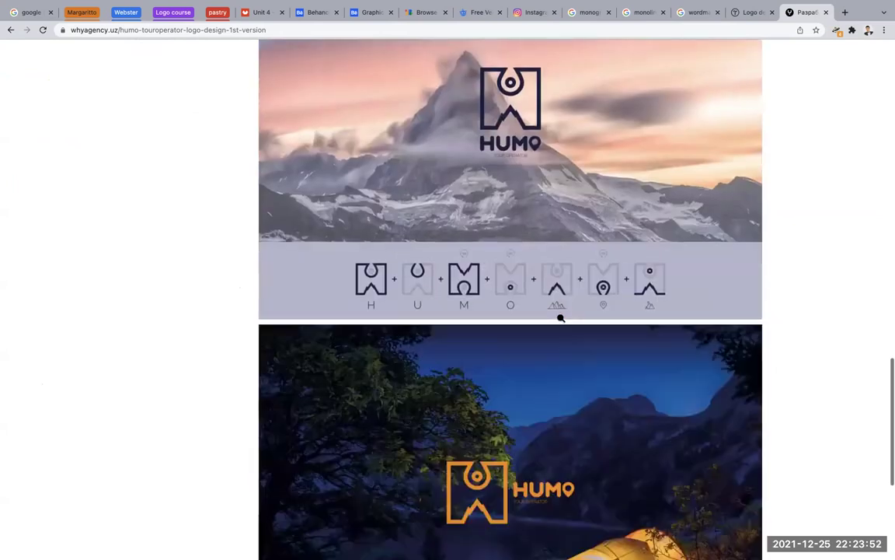
scroll(560, 315, up, 8)
scroll(560, 316, up, 4)
scroll(560, 315, up, 5)
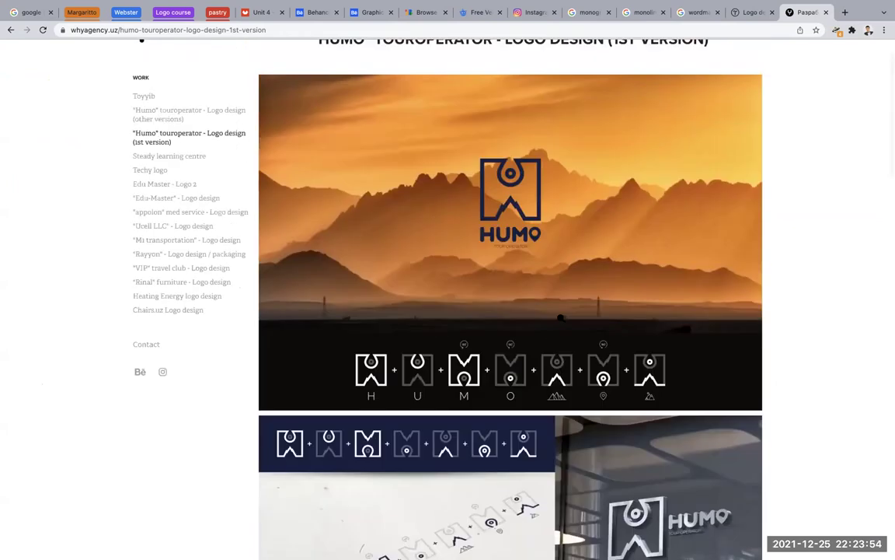
scroll(565, 214, up, 3)
scroll(564, 214, up, 3)
scroll(565, 215, up, 2)
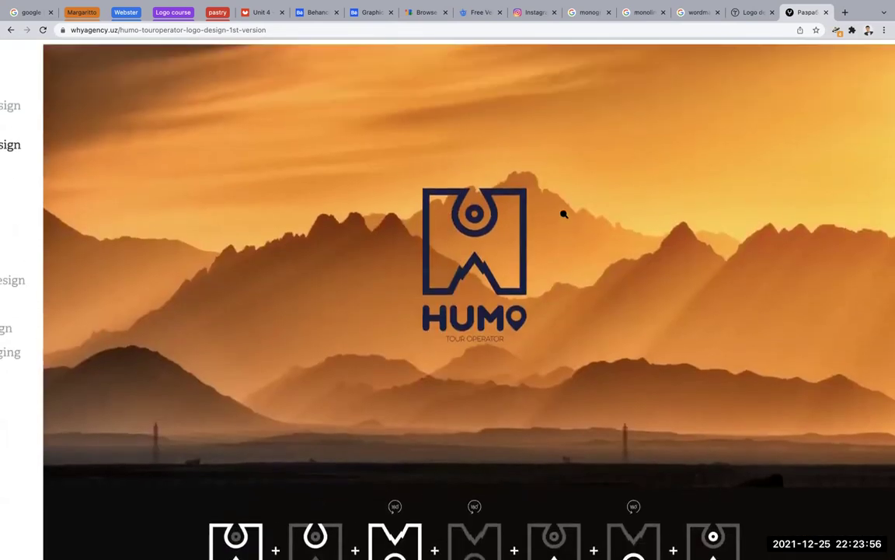
Step: View the orange HUMO mountain logo image enlarged, then return to the project page
click(556, 208)
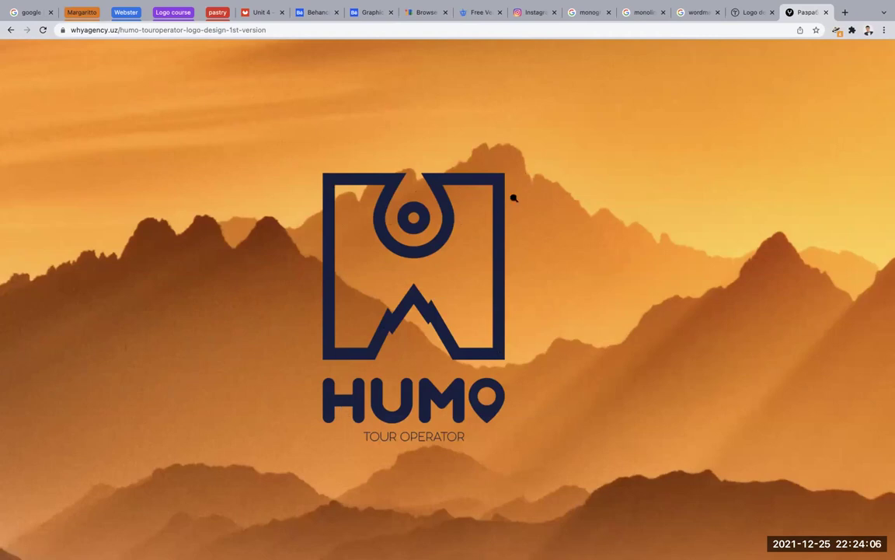
scroll(514, 198, down, 5)
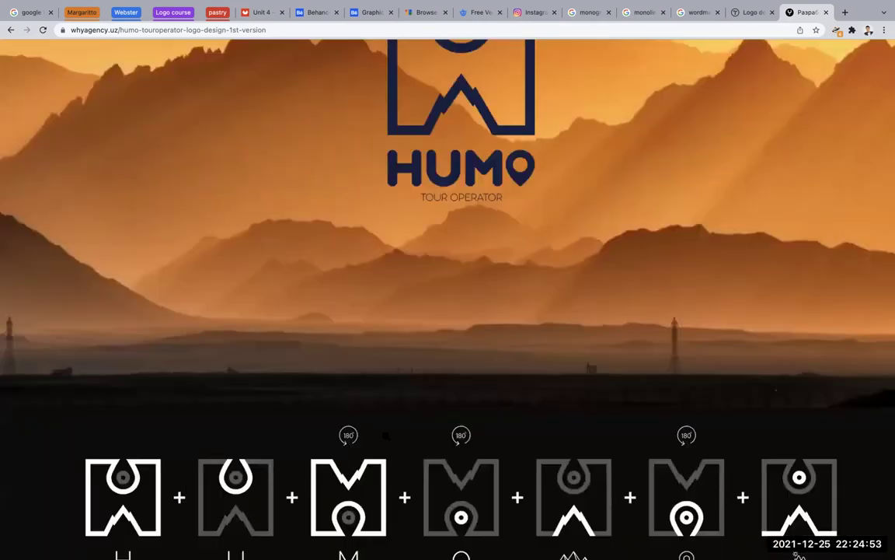
scroll(385, 436, up, 2)
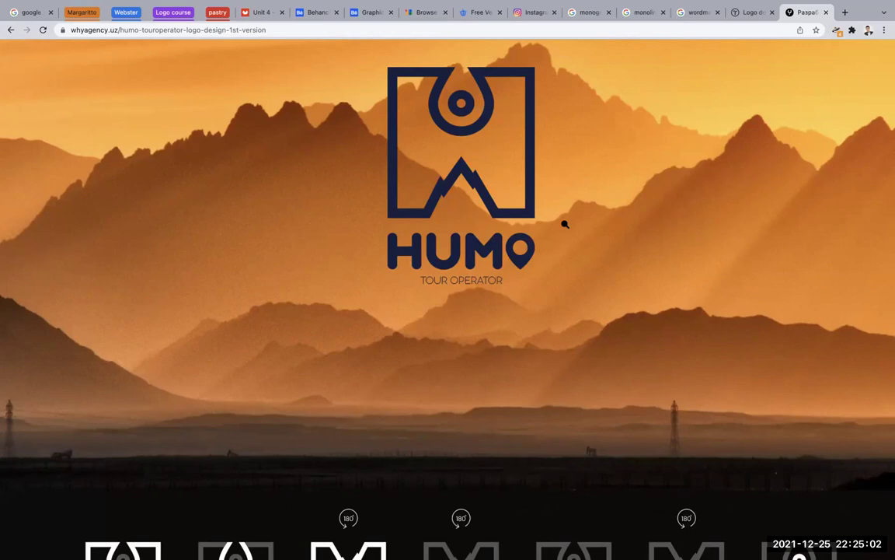
scroll(565, 224, down, 2)
click(565, 223)
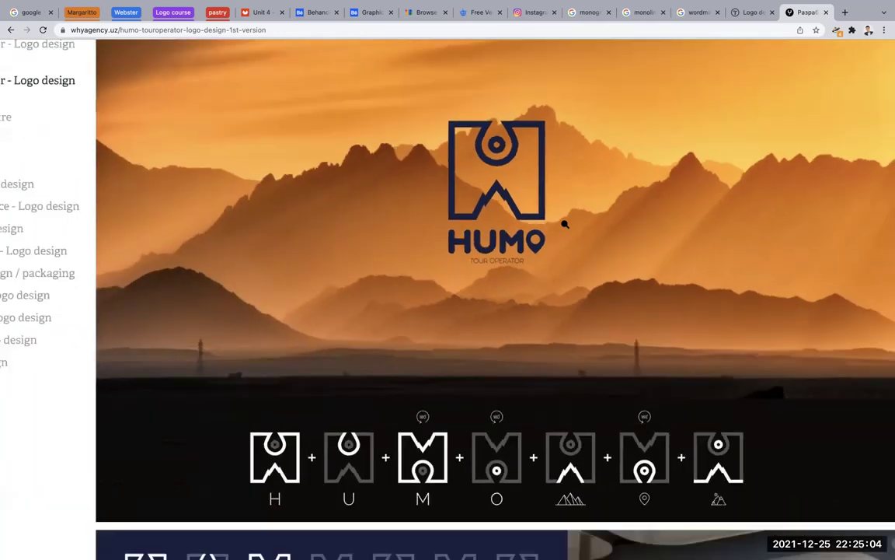
click(565, 224)
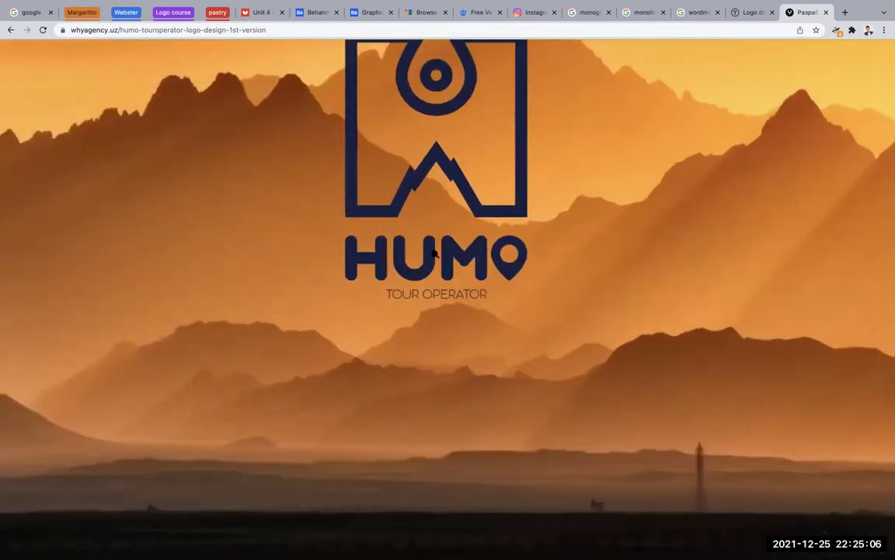
click(389, 228)
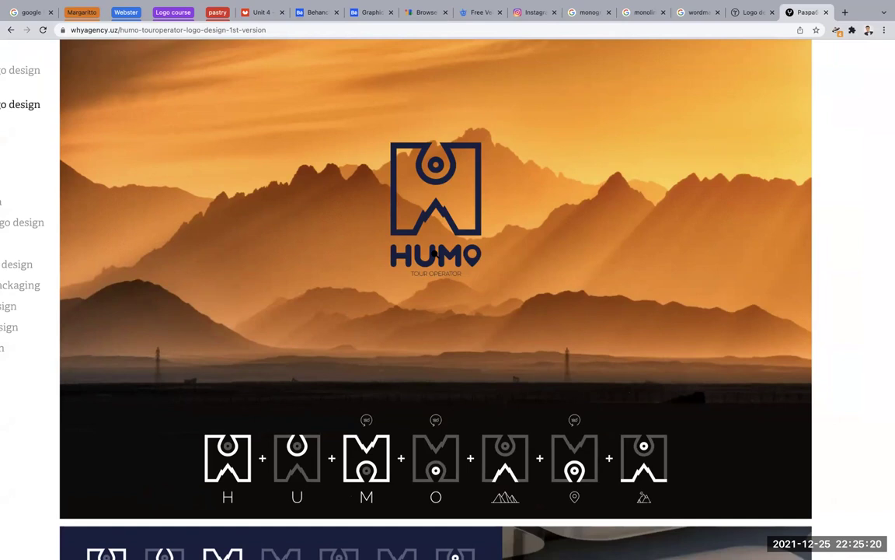
Step: Preview the IBM, EA, NASA and CNN image in the monogram lettermark results
click(694, 14)
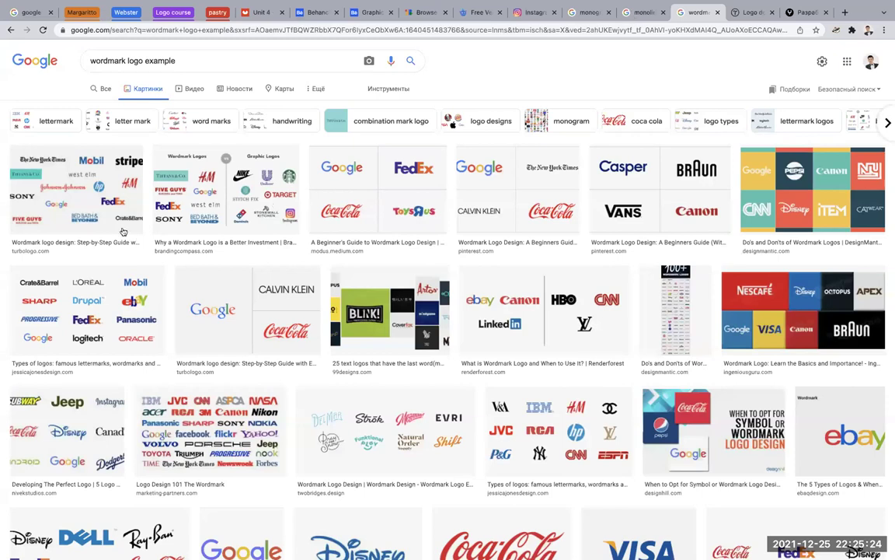
key(ctrl+shift+Tab)
key(ctrl+shift+Tab)
click(87, 111)
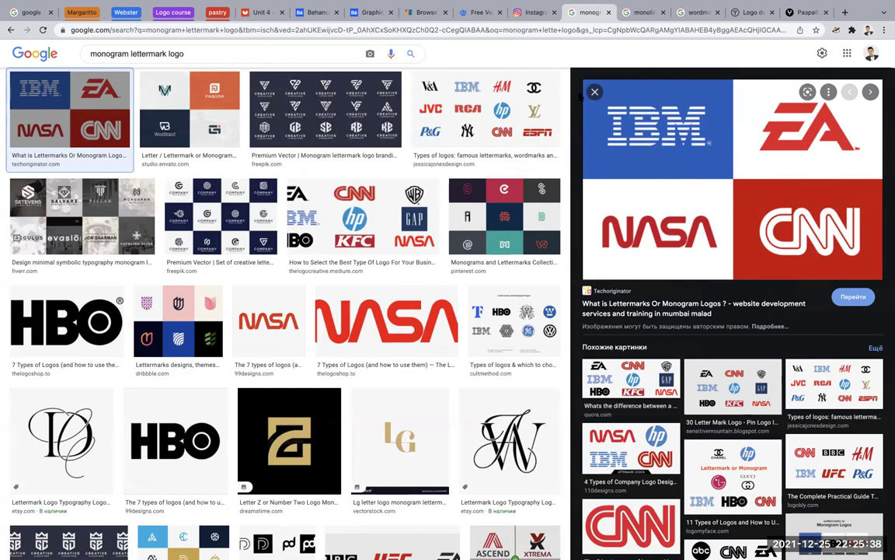
key(Escape)
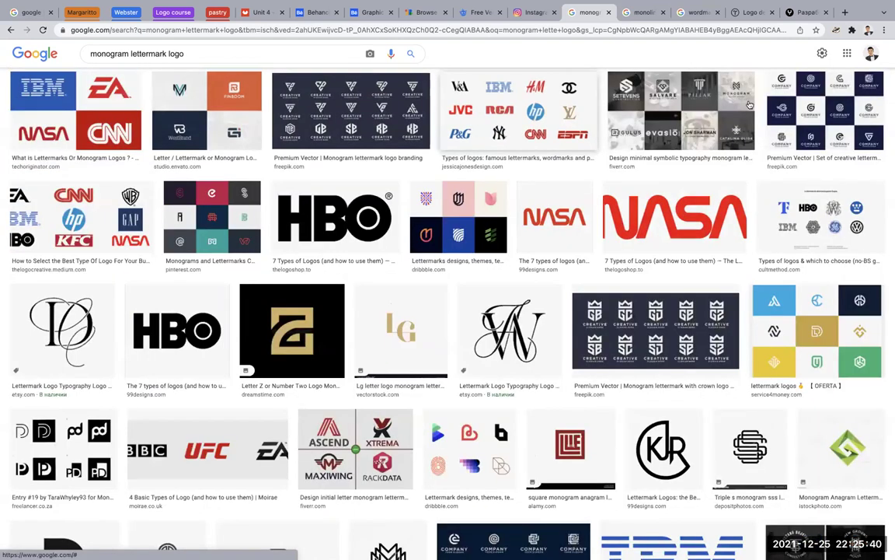
Step: Study the famous lettermarks and wordmarks image zoomed in, then return to monoline logo results
click(535, 111)
key(ctrl+plus)
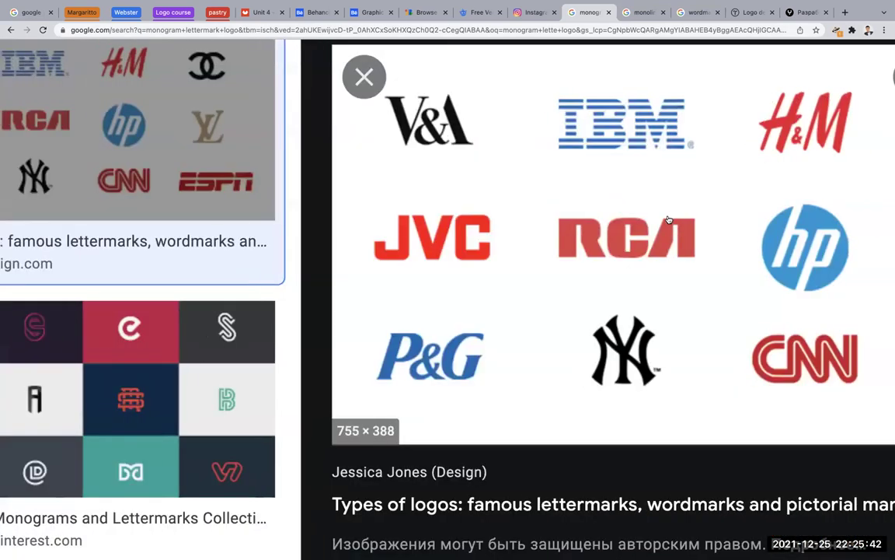
key(ctrl+plus)
key(ctrl+plus)
key(ctrl+minus)
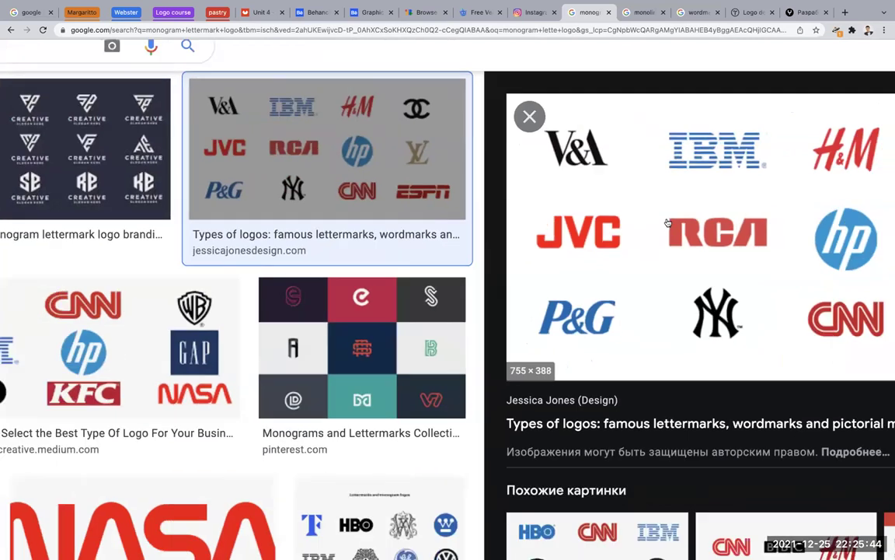
scroll(667, 223, right, 2)
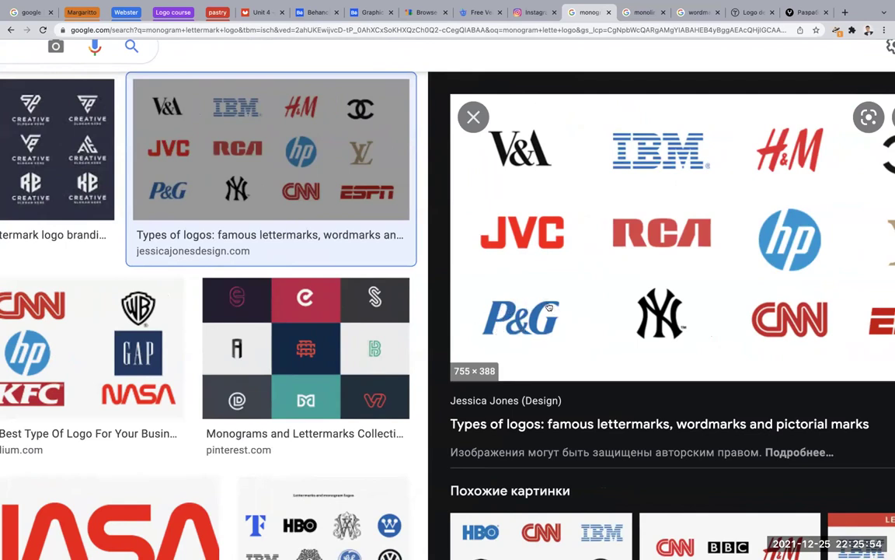
scroll(549, 308, right, 5)
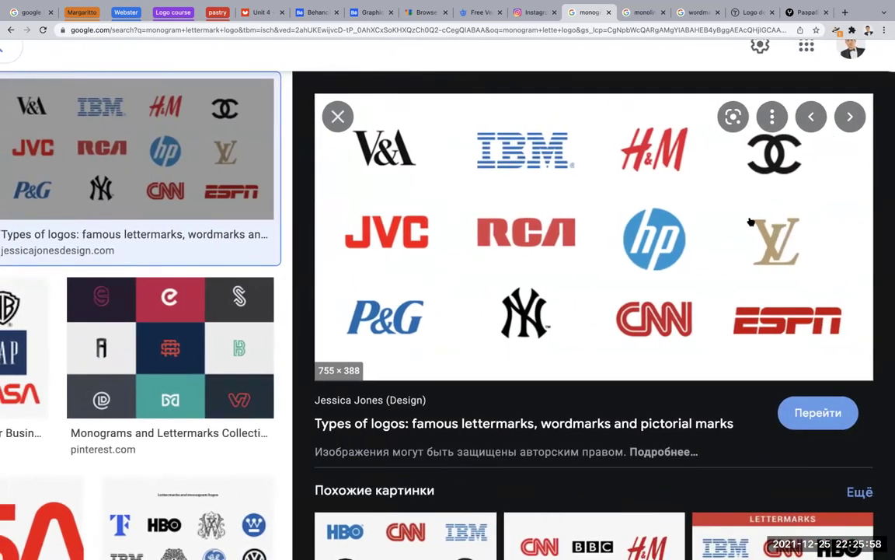
scroll(761, 257, left, 2)
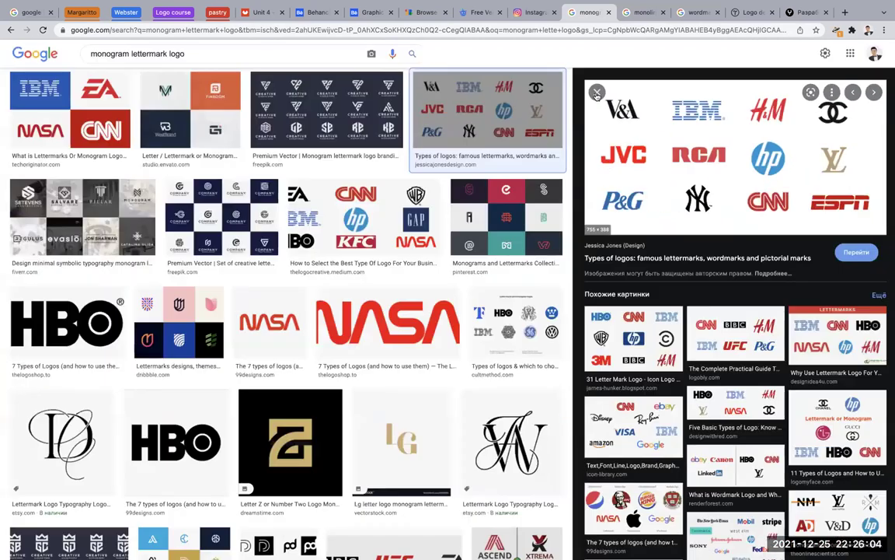
click(594, 93)
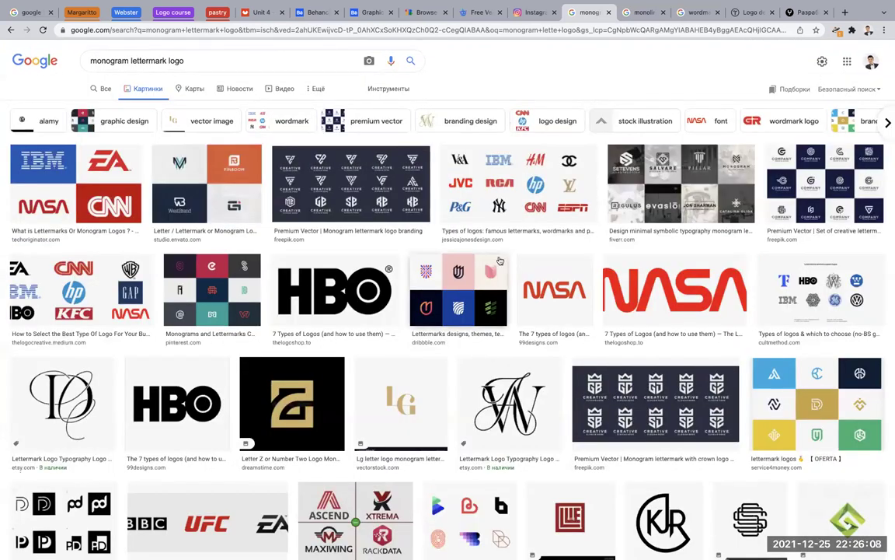
click(699, 13)
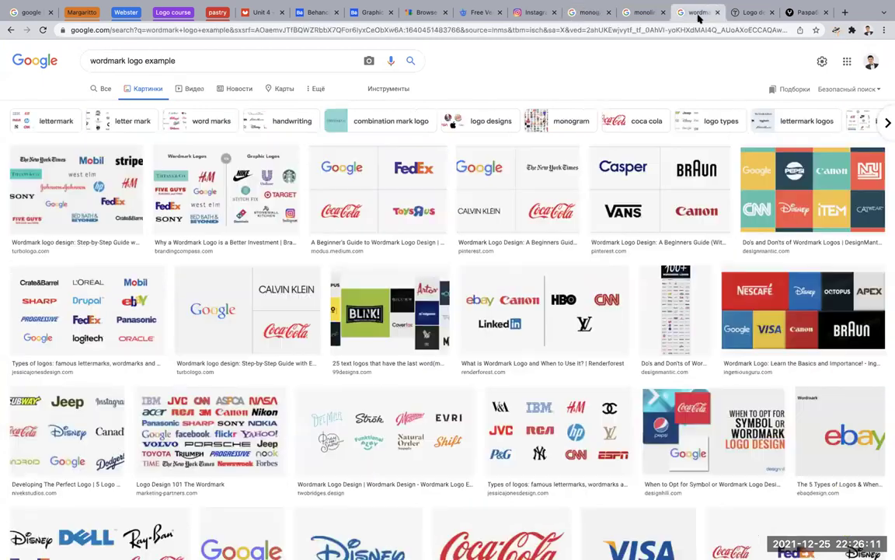
click(636, 14)
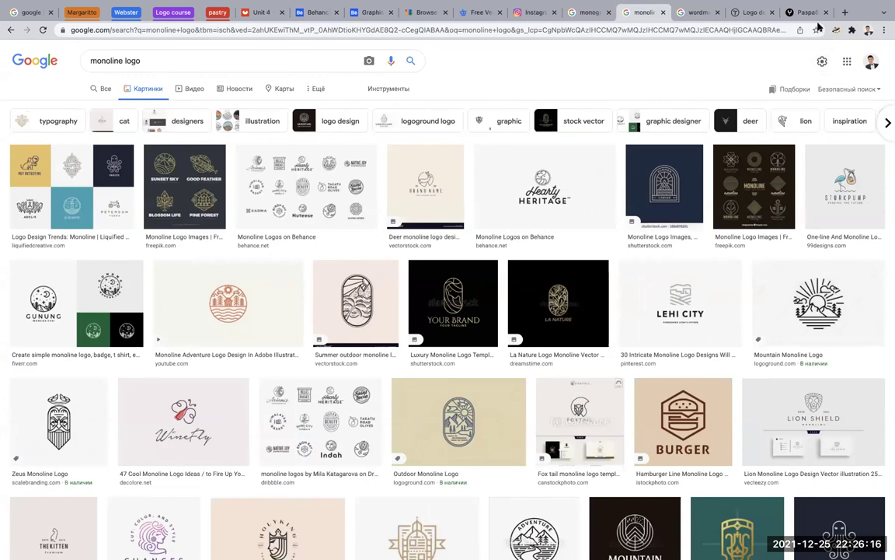
Step: Switch to the whyagency.uz HUMO touroperator (1st version) page and return to its top
click(804, 12)
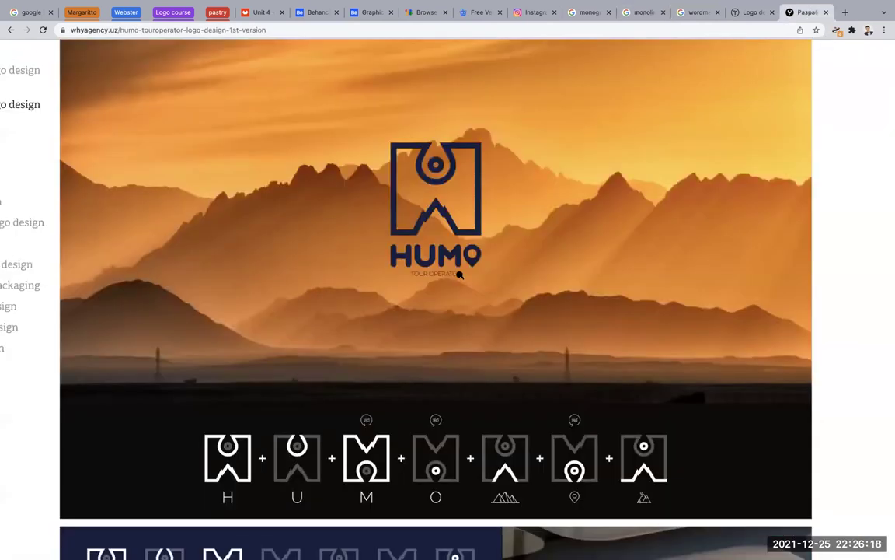
scroll(460, 275, down, 2)
scroll(460, 275, down, 2)
scroll(460, 275, up, 2)
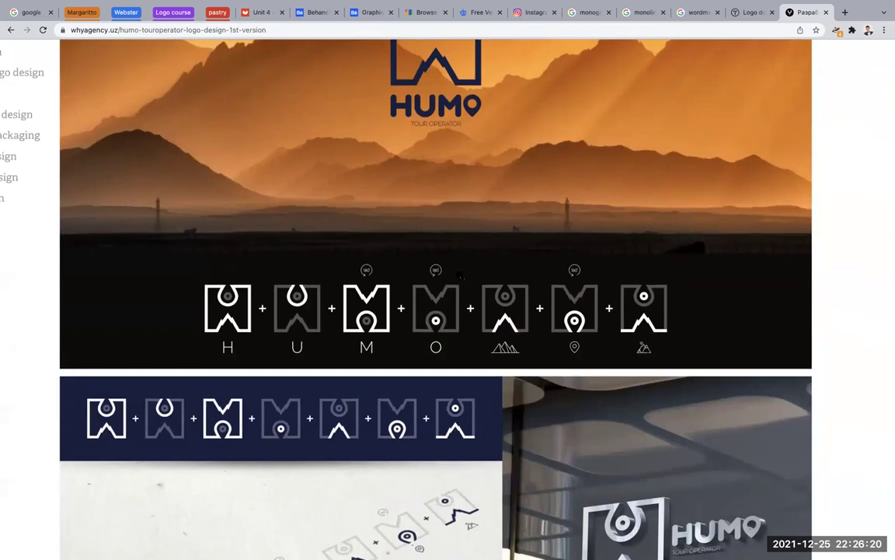
scroll(459, 276, up, 2)
scroll(460, 275, up, 2)
scroll(460, 275, up, 1)
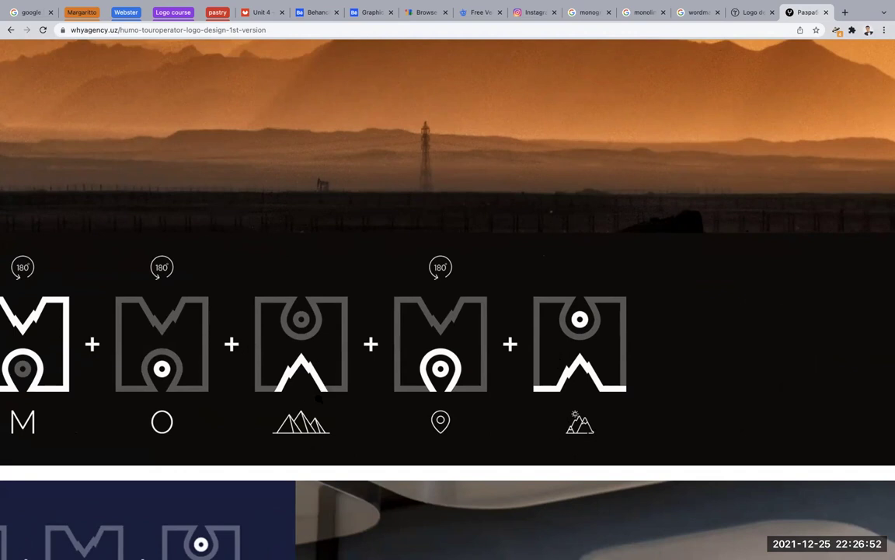
Step: Scroll through the HUMO logo project images to study the design
scroll(329, 388, down, 5)
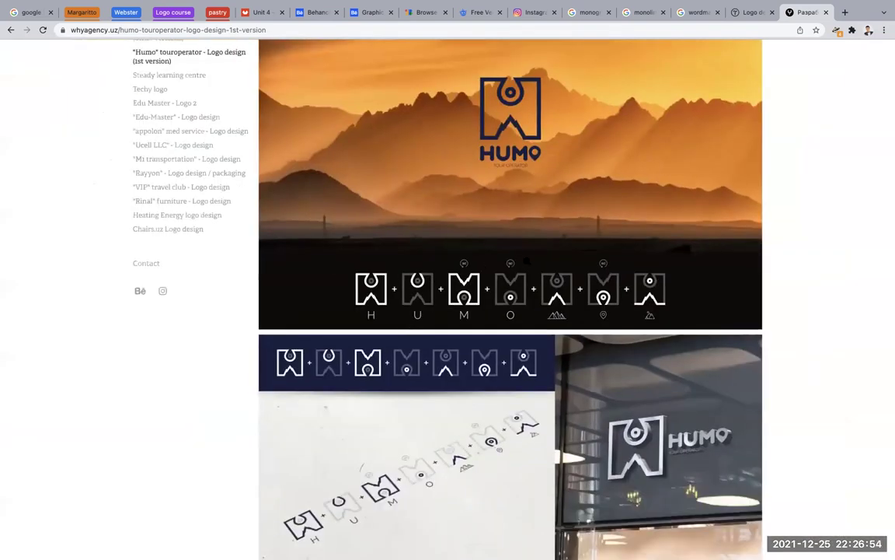
scroll(539, 255, up, 5)
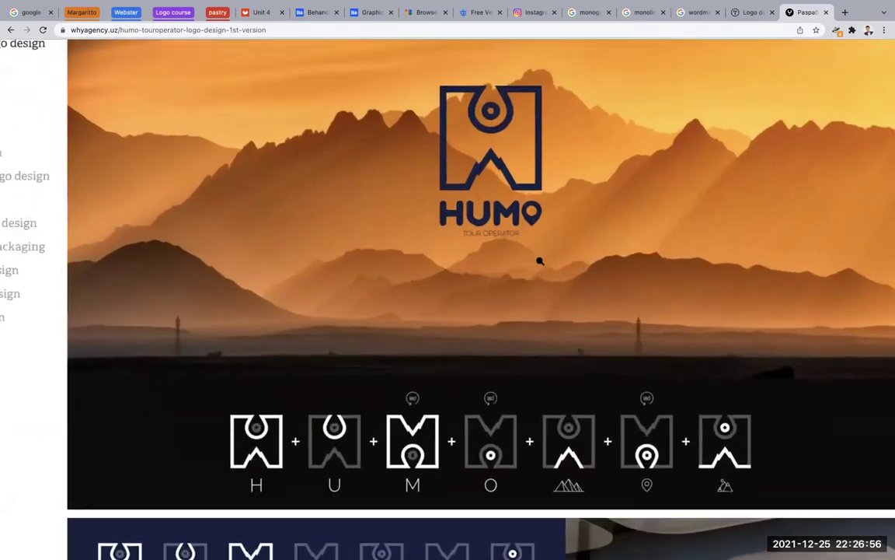
scroll(539, 261, down, 5)
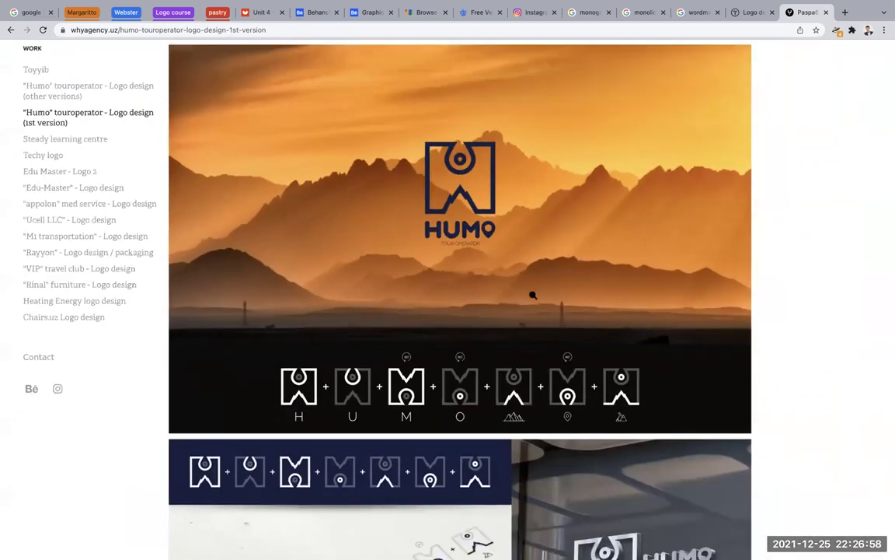
scroll(536, 350, down, 1)
scroll(536, 351, down, 1)
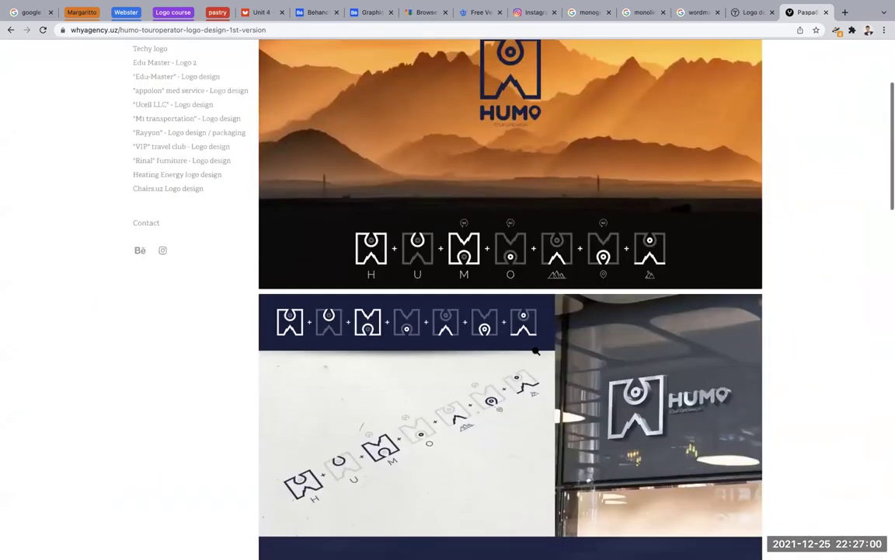
scroll(535, 351, down, 2)
scroll(535, 350, down, 2)
scroll(535, 350, down, 1)
scroll(536, 350, down, 1)
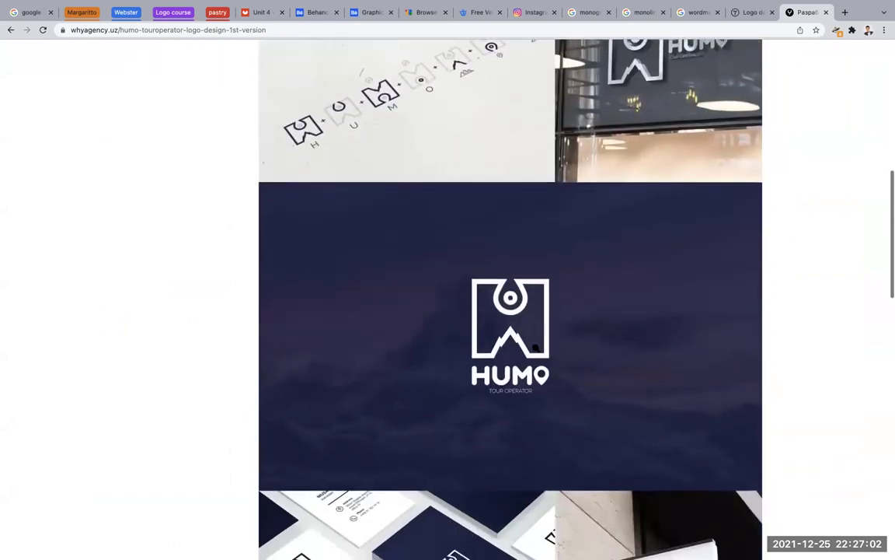
scroll(536, 350, down, 3)
scroll(536, 346, down, 3)
scroll(535, 346, down, 4)
scroll(536, 346, down, 5)
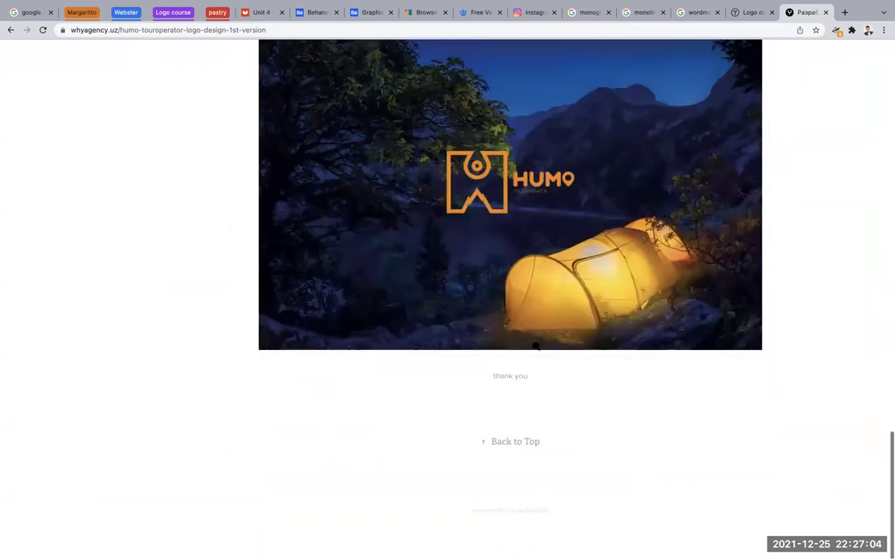
scroll(535, 345, up, 10)
scroll(536, 346, up, 10)
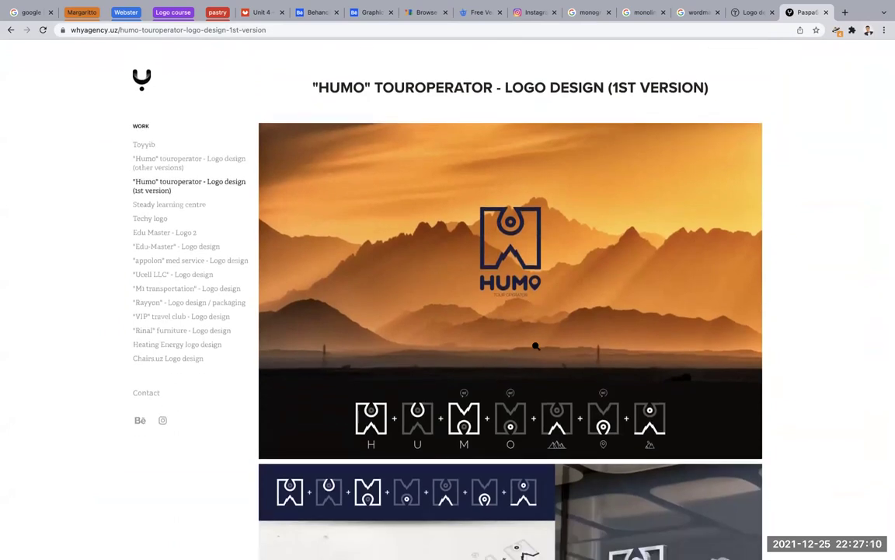
scroll(535, 346, up, 3)
scroll(536, 346, up, 2)
scroll(535, 345, up, 2)
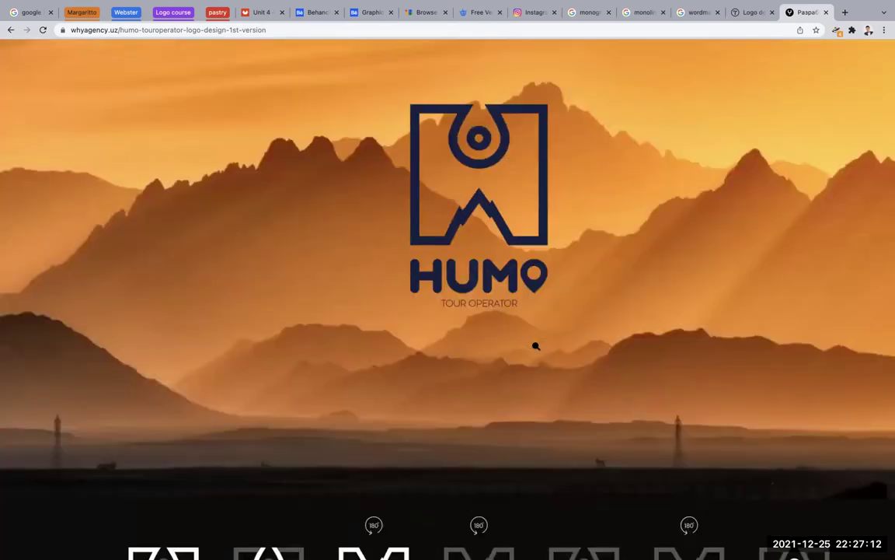
scroll(535, 346, up, 1)
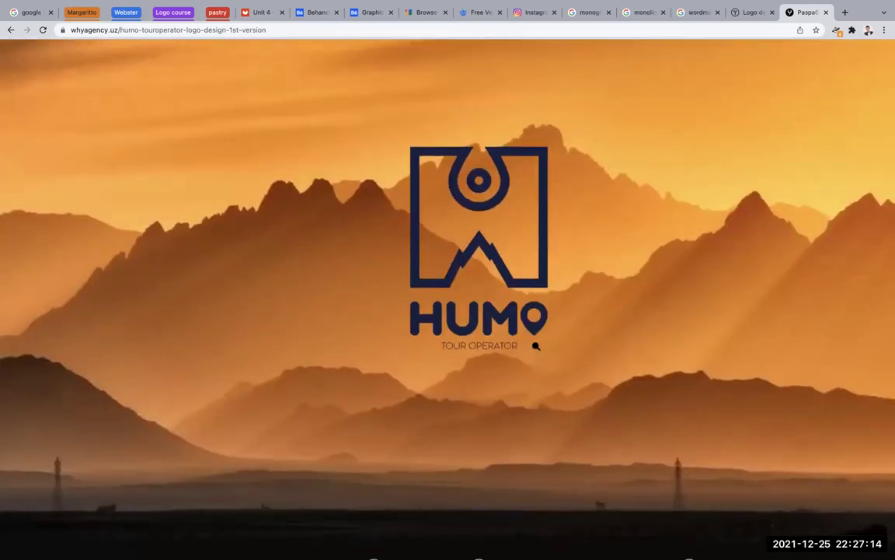
scroll(536, 346, down, 3)
scroll(535, 346, down, 2)
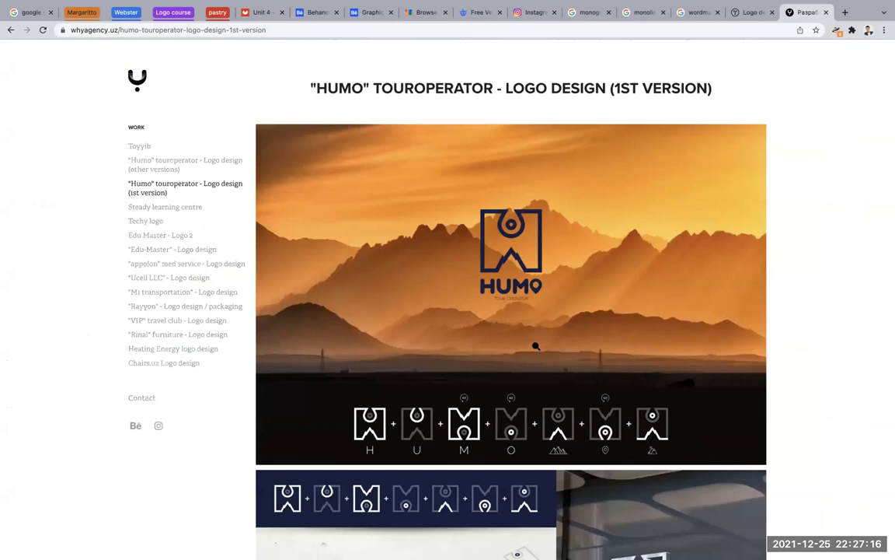
Step: Save the HUMO mountain logo from Chrome as a JPG and switch back to Illustrator
right_click(575, 283)
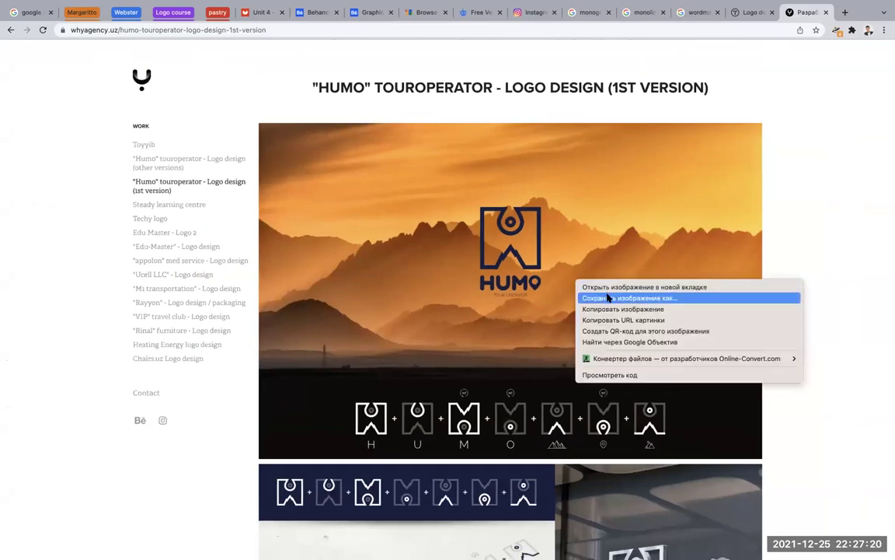
click(609, 298)
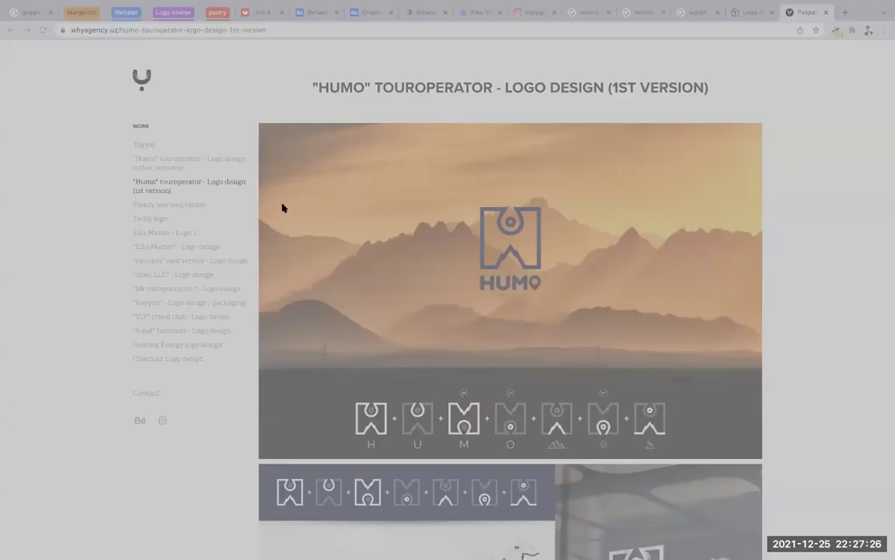
key(Return)
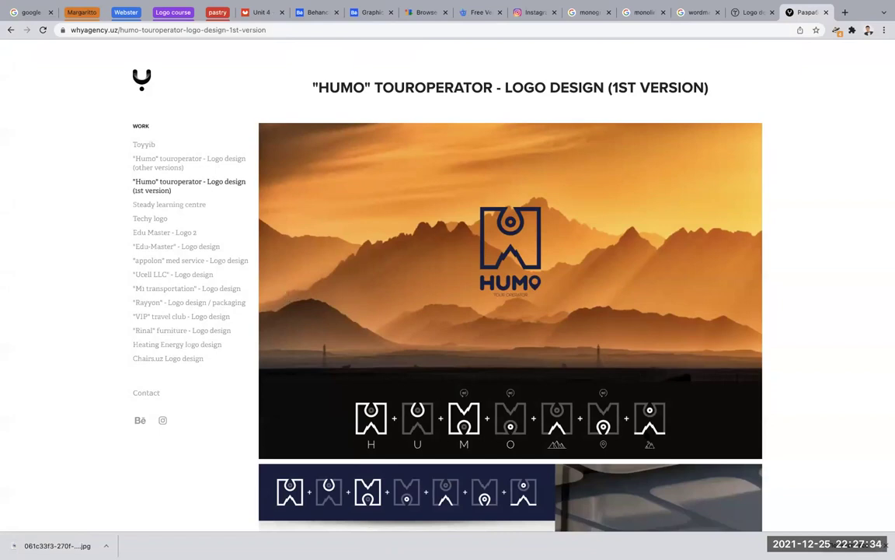
key(super+Tab)
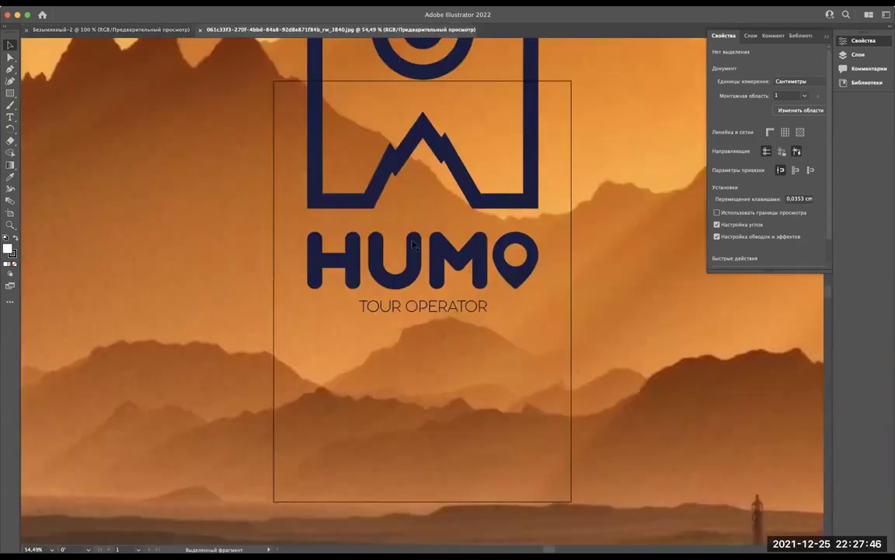
Step: Select the whole HUMO photo and drag it back into place behind the artboard
scroll(412, 244, down, 4)
scroll(412, 245, down, 1)
key(ctrl+a)
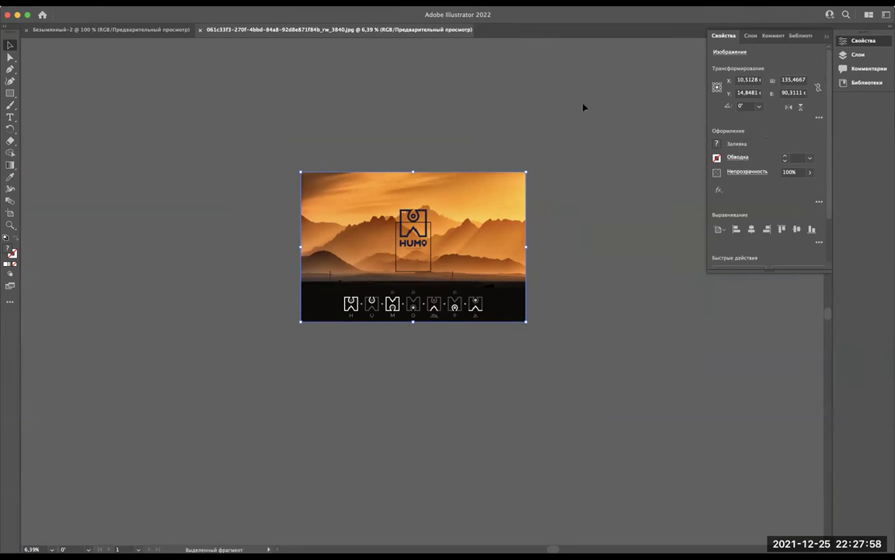
mouse_move(512, 215)
mouse_down()
mouse_move(422, 491)
mouse_move(520, 167)
mouse_up()
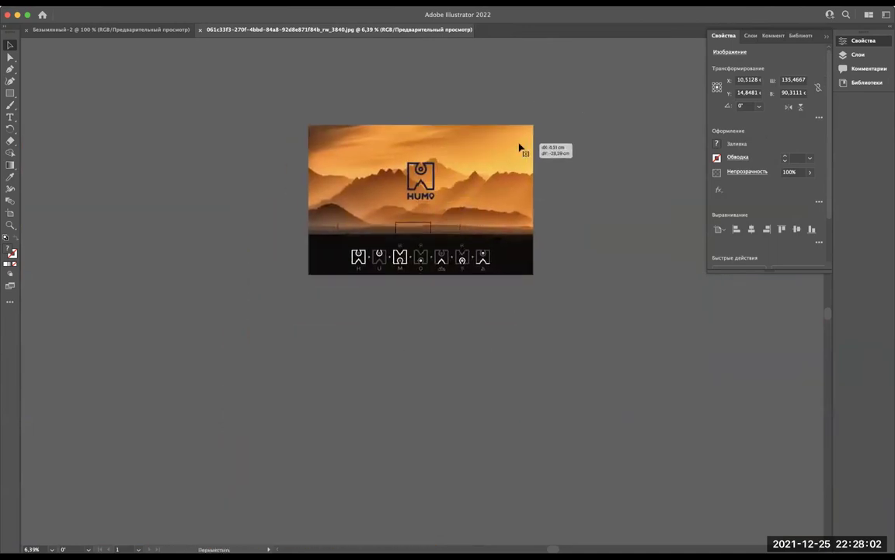
drag(521, 202, 453, 528)
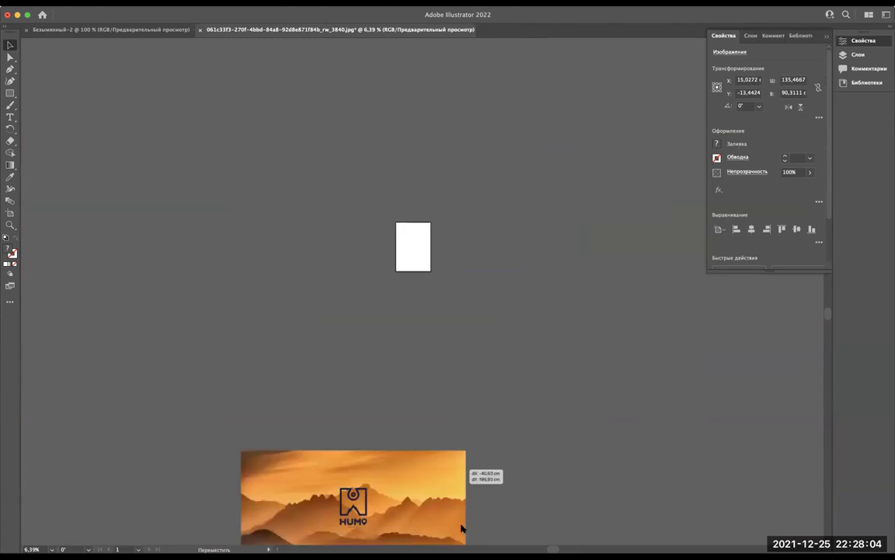
drag(453, 527, 515, 199)
scroll(441, 247, up, 4)
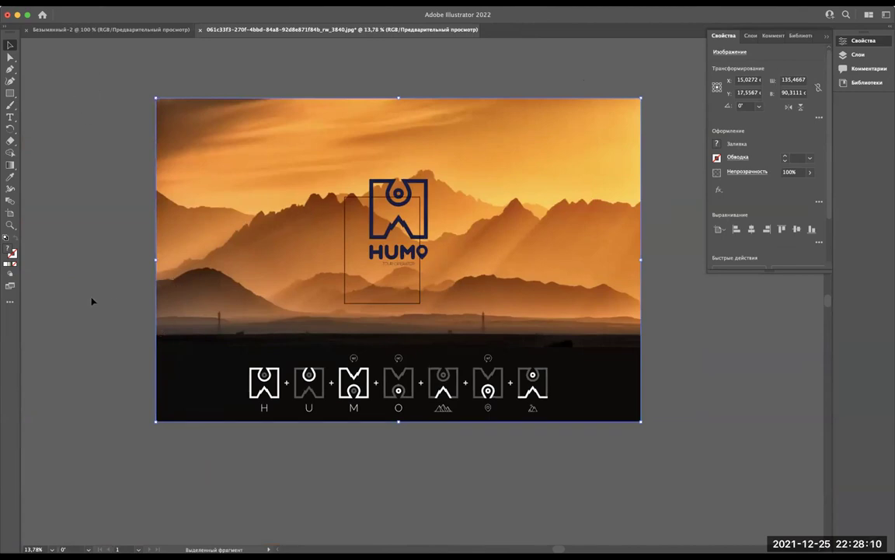
key(a)
Step: Browse the Desktop, Applications and Documents folders for the HUMO image
key(super+o)
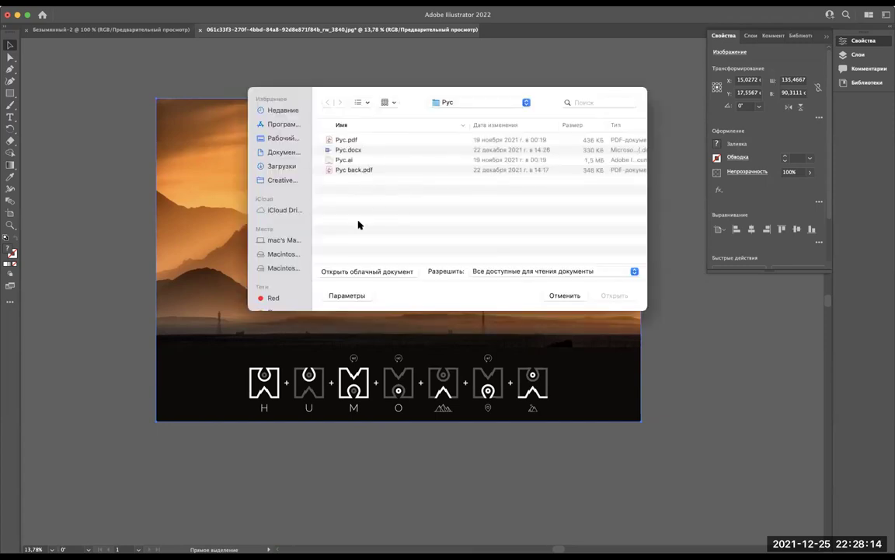
click(291, 138)
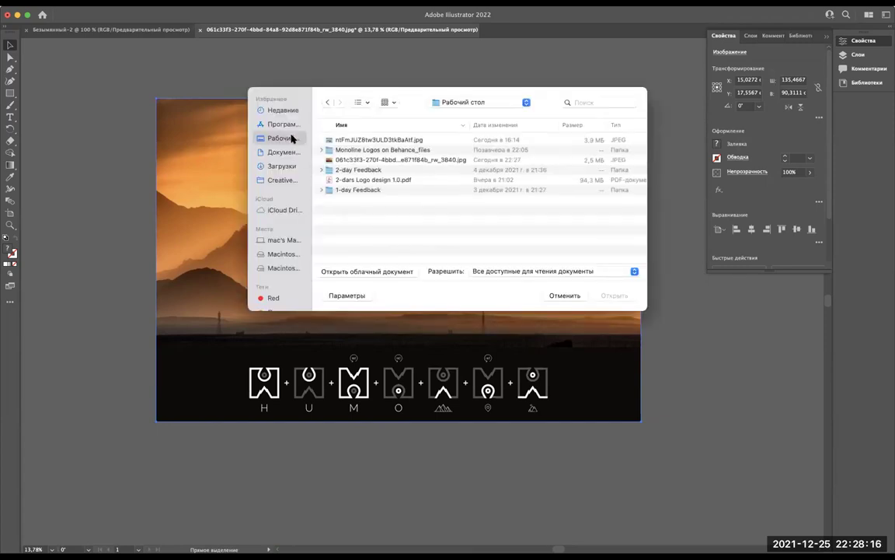
click(286, 124)
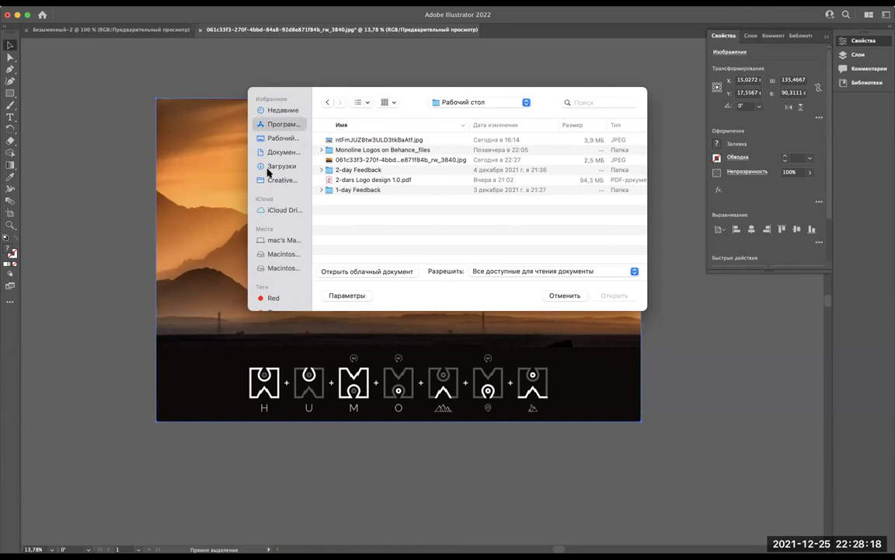
click(279, 155)
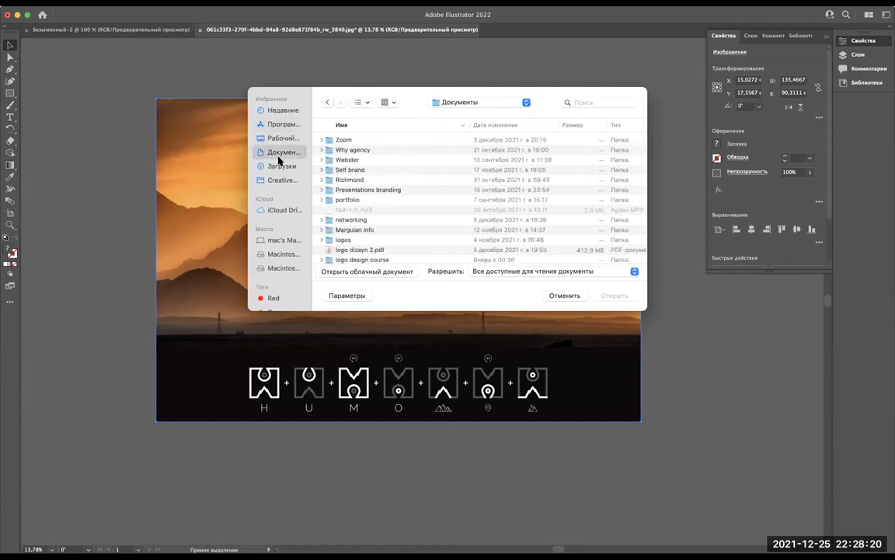
scroll(404, 205, down, 5)
scroll(404, 206, down, 5)
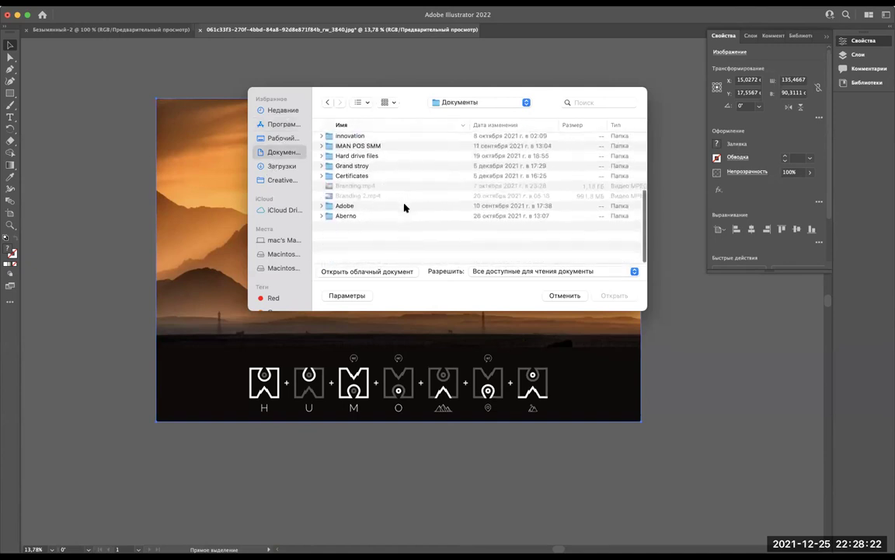
scroll(405, 208, up, 10)
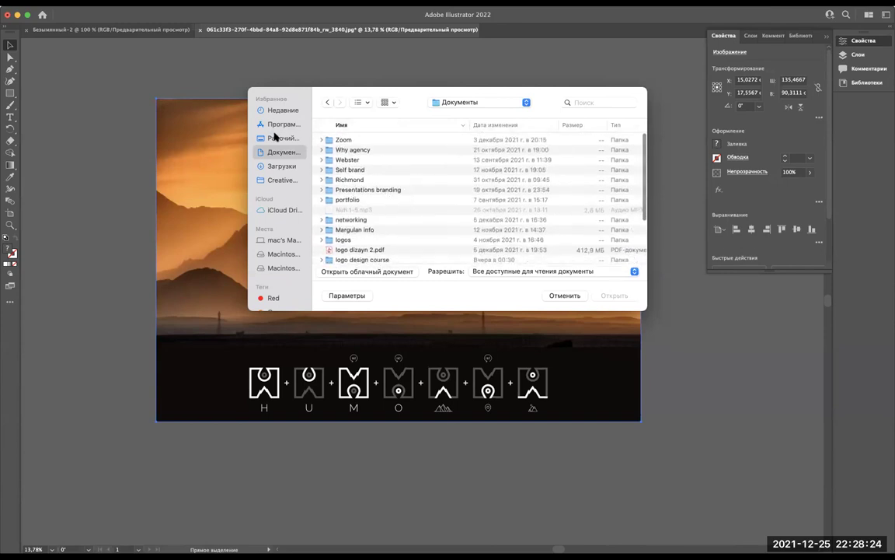
Step: Open the HUMO JPG from the Desktop, agreeing with Да to open another window
click(274, 137)
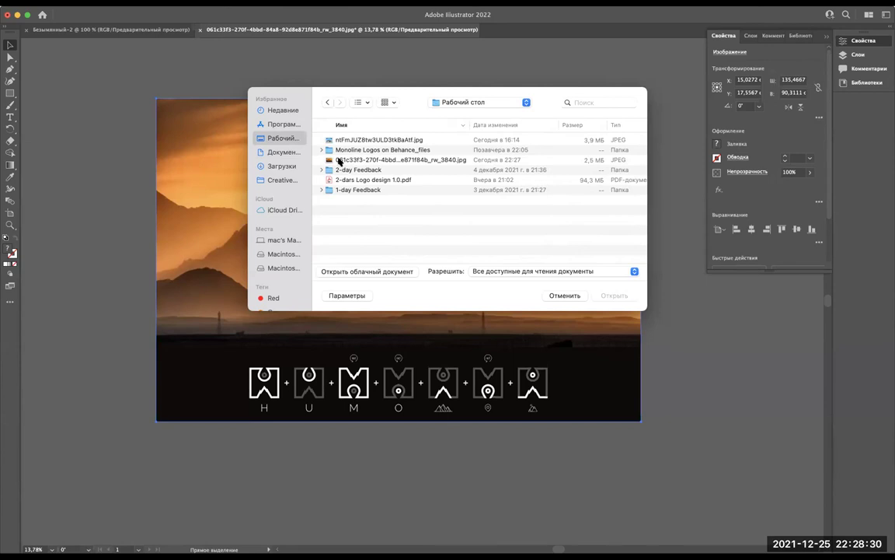
click(338, 161)
click(608, 296)
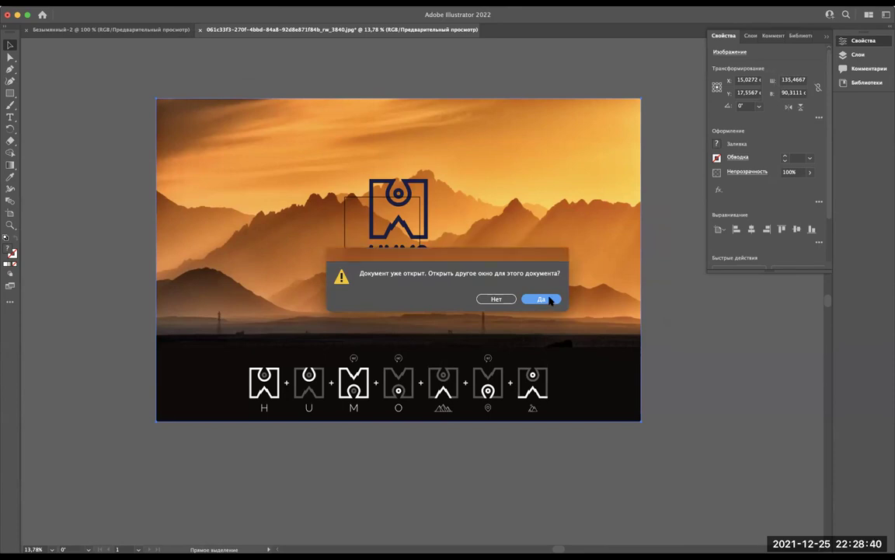
click(547, 300)
scroll(439, 220, down, 5)
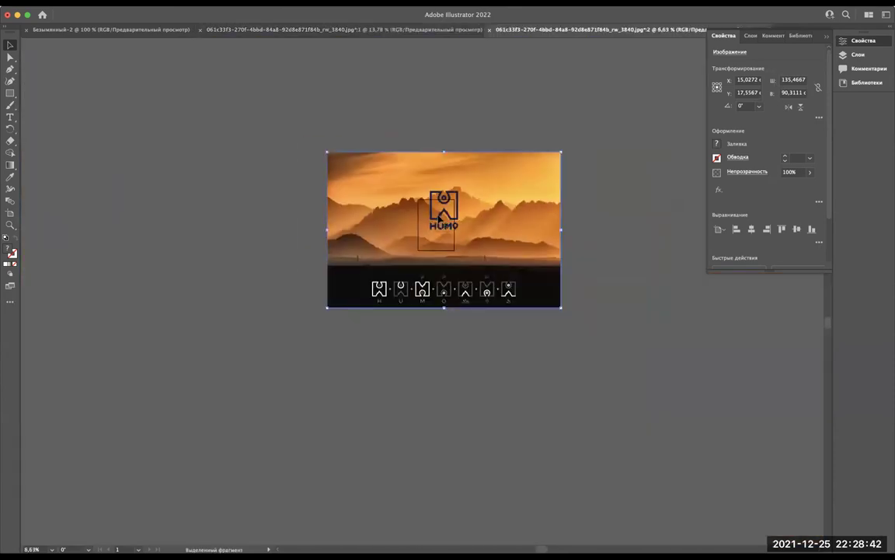
Step: Close the duplicate ':2' HUMO window and return to the Selection tool
click(489, 30)
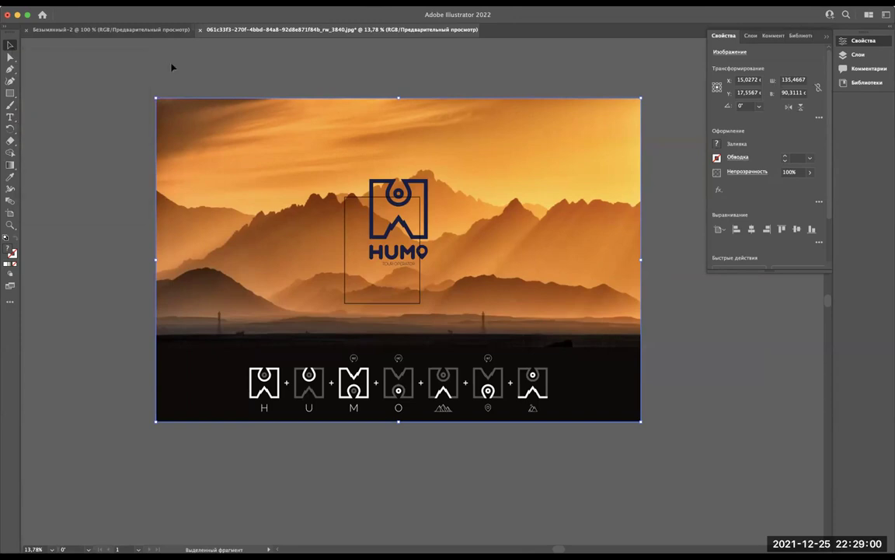
click(11, 165)
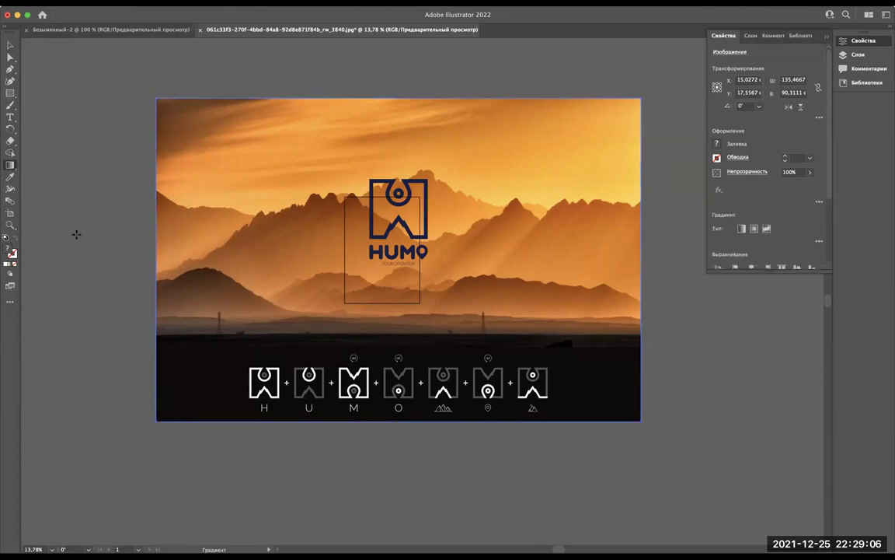
key(v)
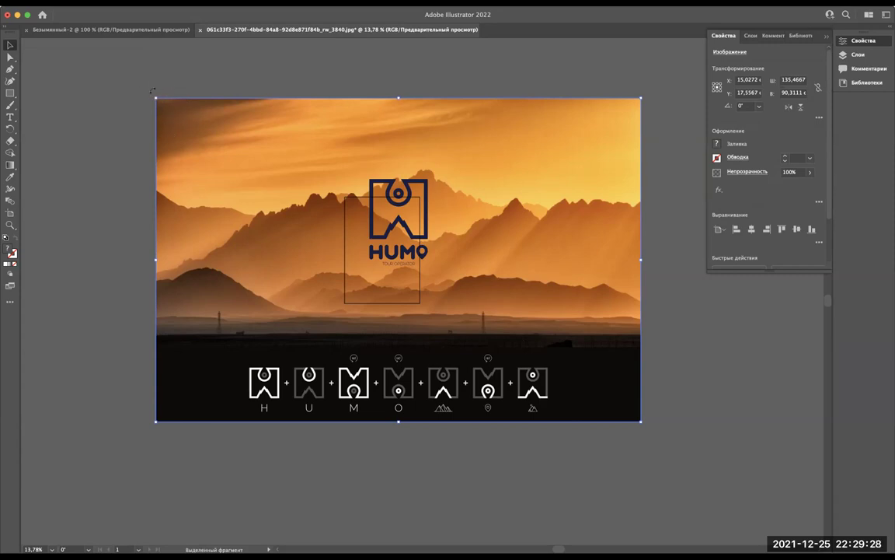
scroll(153, 90, up, 5)
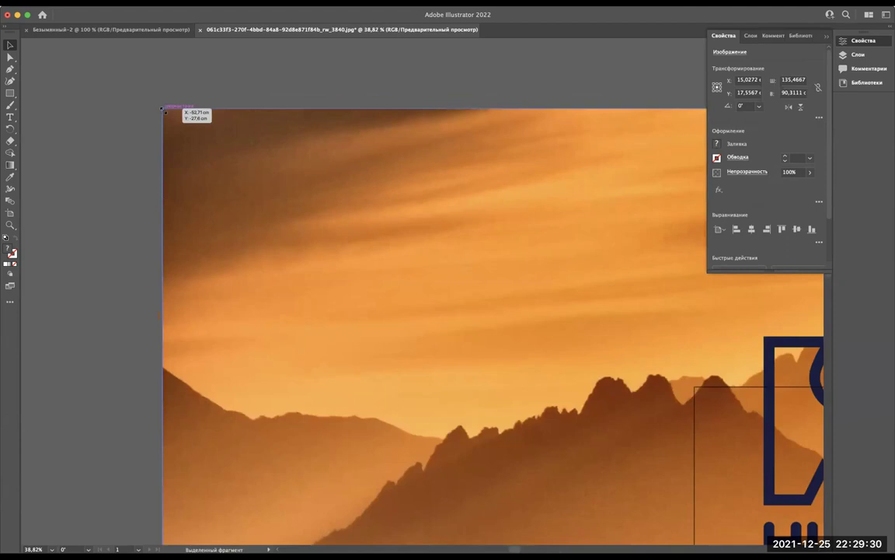
scroll(164, 111, down, 3)
scroll(163, 110, right, 5)
scroll(163, 110, right, 5)
scroll(584, 208, down, 10)
scroll(584, 209, up, 2)
scroll(584, 209, up, 3)
scroll(585, 209, down, 2)
scroll(588, 214, down, 3)
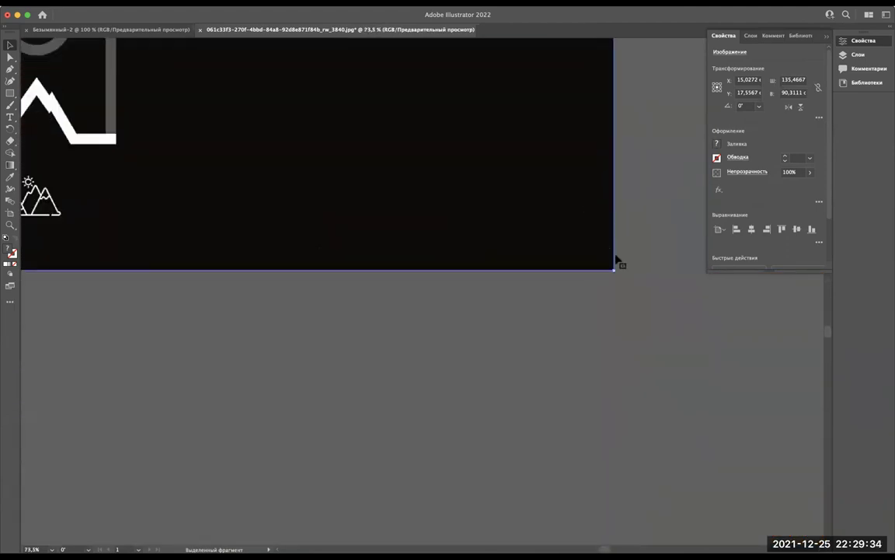
scroll(614, 269, down, 2)
scroll(613, 269, down, 2)
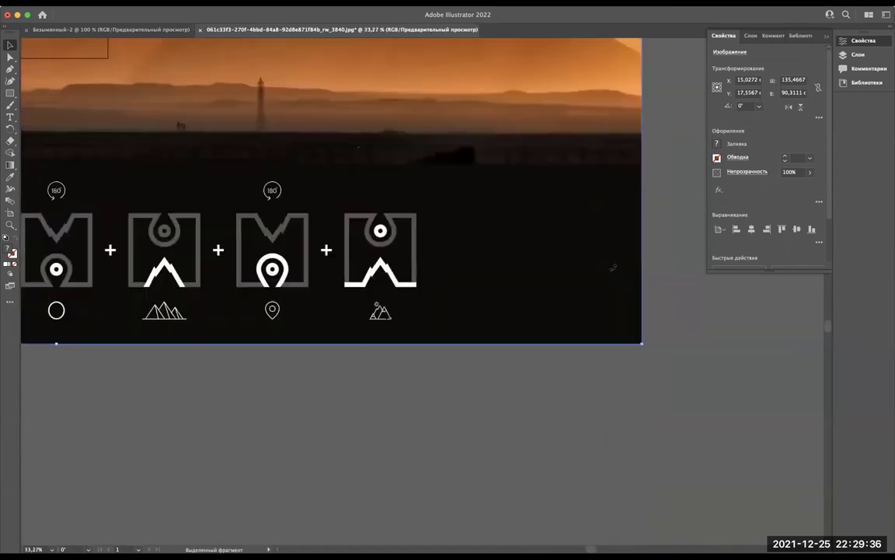
scroll(614, 269, down, 2)
scroll(614, 268, down, 1)
scroll(613, 268, up, 2)
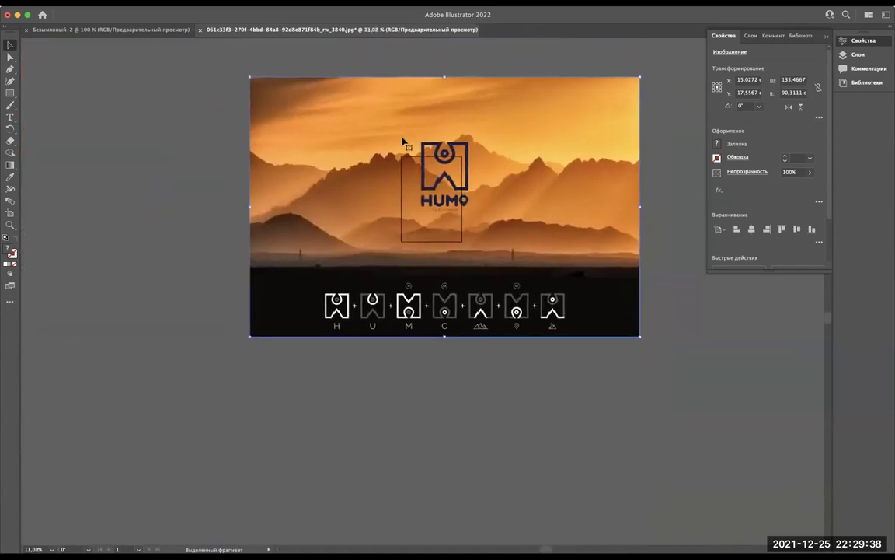
scroll(403, 142, up, 3)
scroll(403, 141, right, 3)
scroll(404, 141, down, 3)
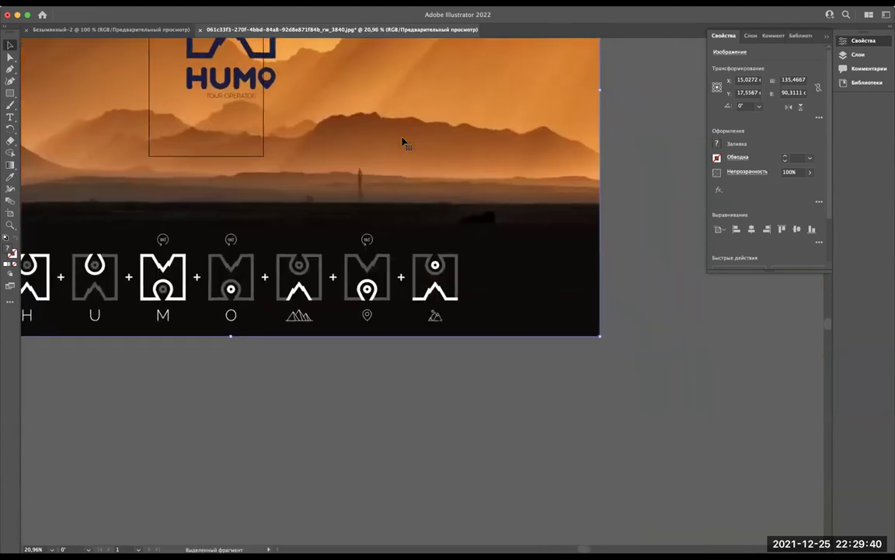
scroll(404, 141, down, 2)
scroll(350, 163, down, 3)
scroll(386, 180, up, 1)
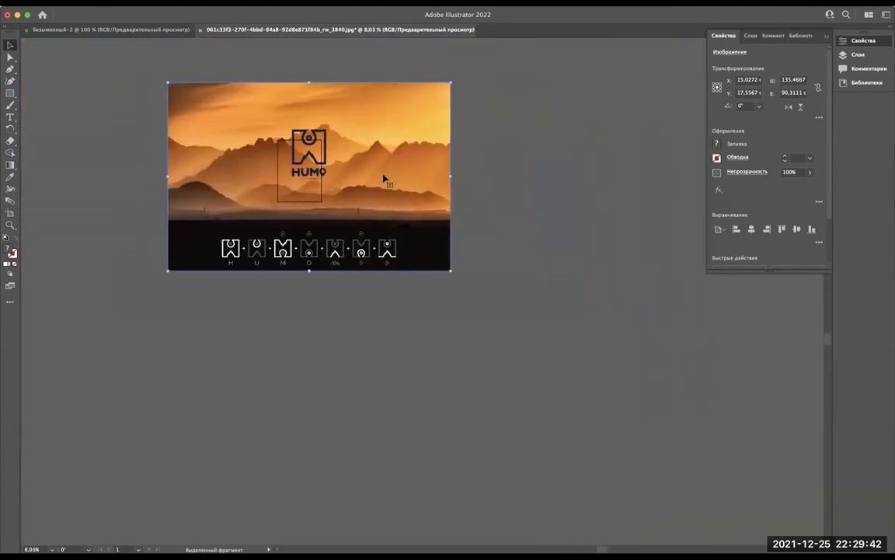
scroll(346, 196, up, 3)
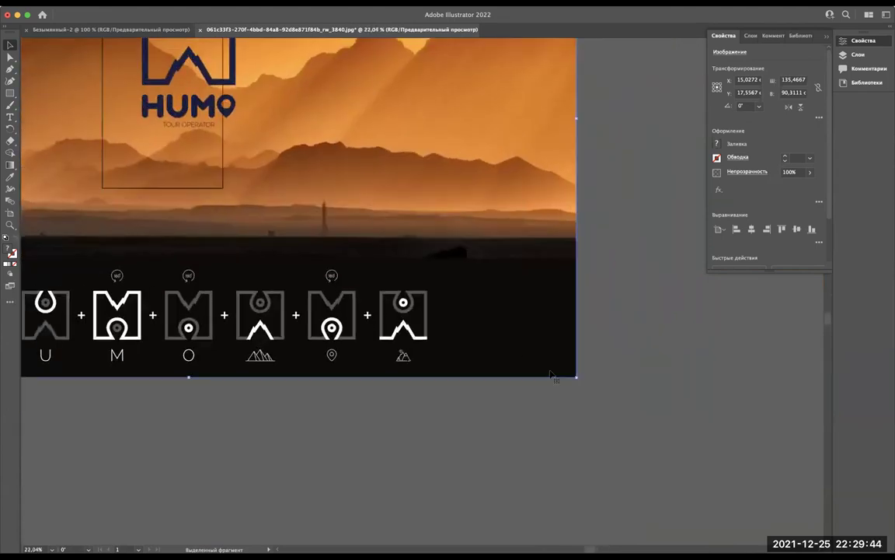
scroll(545, 373, down, 2)
scroll(528, 280, up, 1)
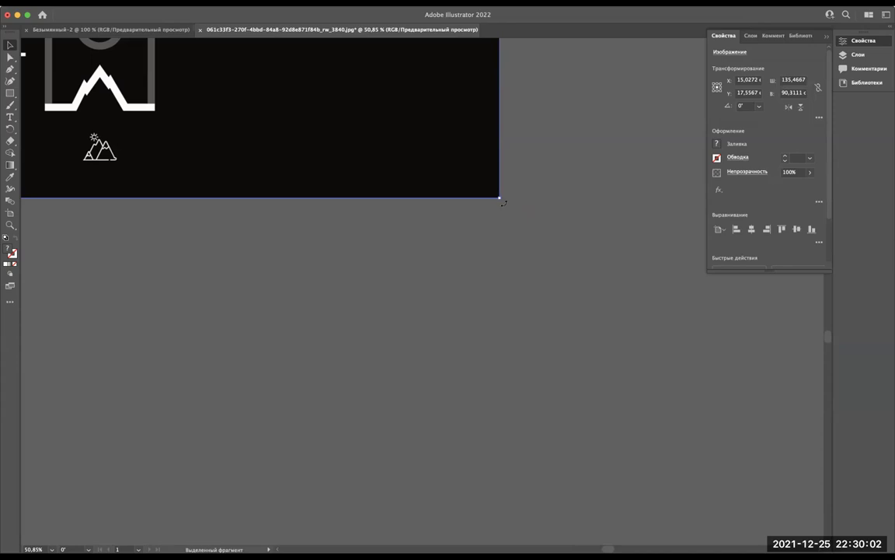
mouse_move(503, 202)
mouse_down()
mouse_move(52, 410)
mouse_move(145, 492)
mouse_up()
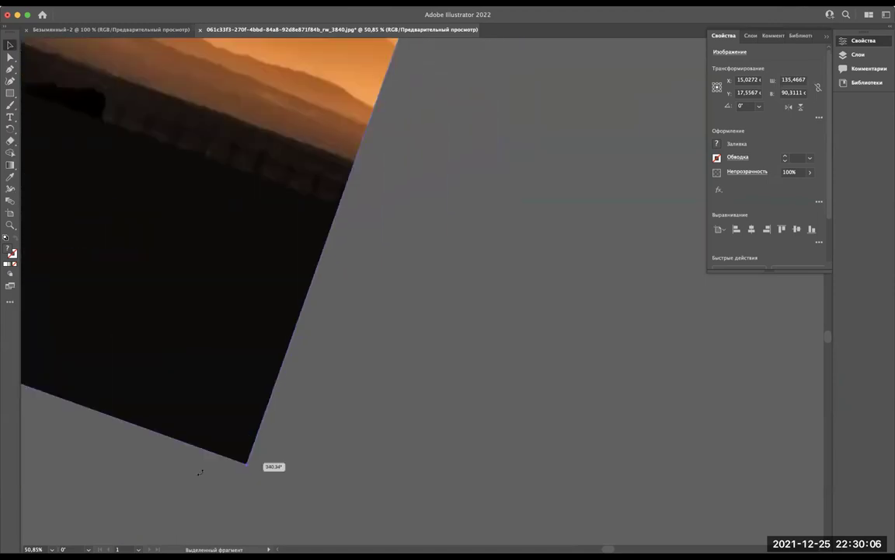
key(ctrl+z)
key(ctrl+0)
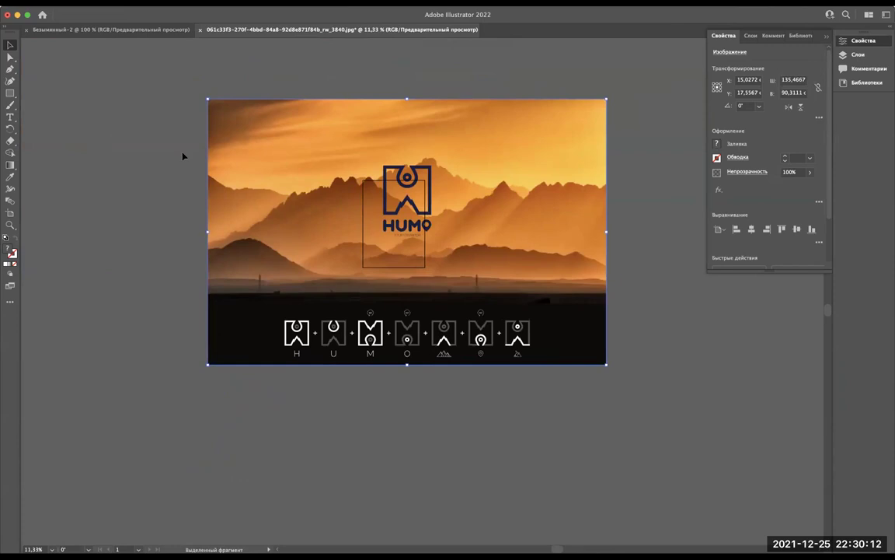
scroll(183, 156, left, 5)
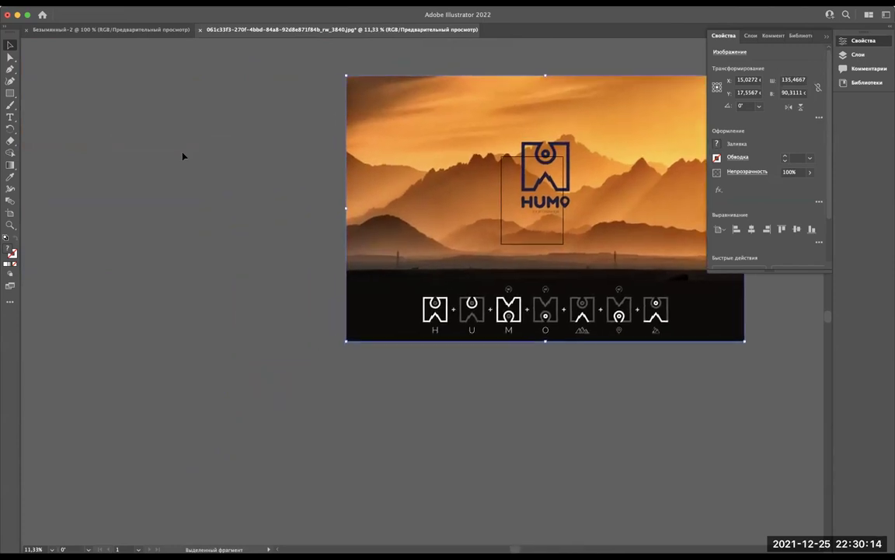
scroll(183, 156, left, 3)
key(t)
Step: Start a text object left of the photo with 1000 pt leading
click(147, 146)
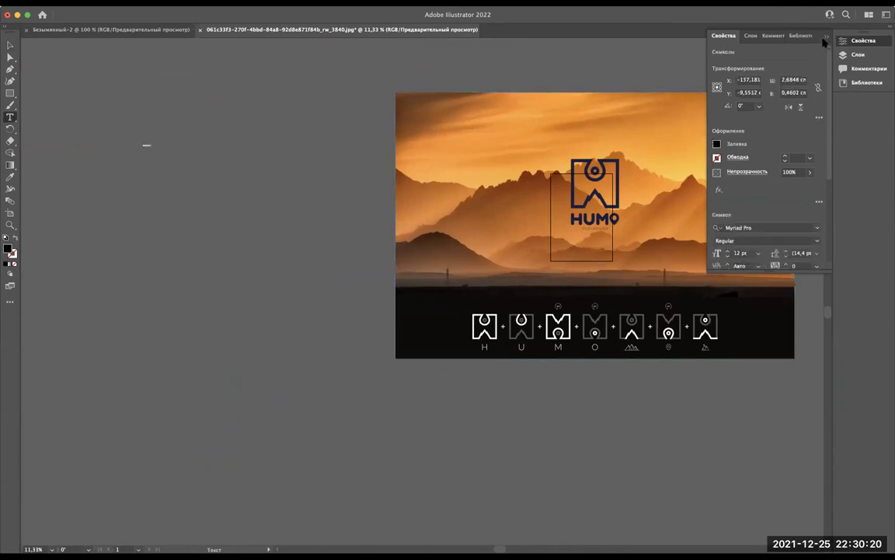
click(816, 254)
click(831, 444)
click(807, 254)
text(1000)
key(Return)
Step: Scale the text up to about 140 pt and replace it with 'ortga'
click(10, 47)
click(140, 143)
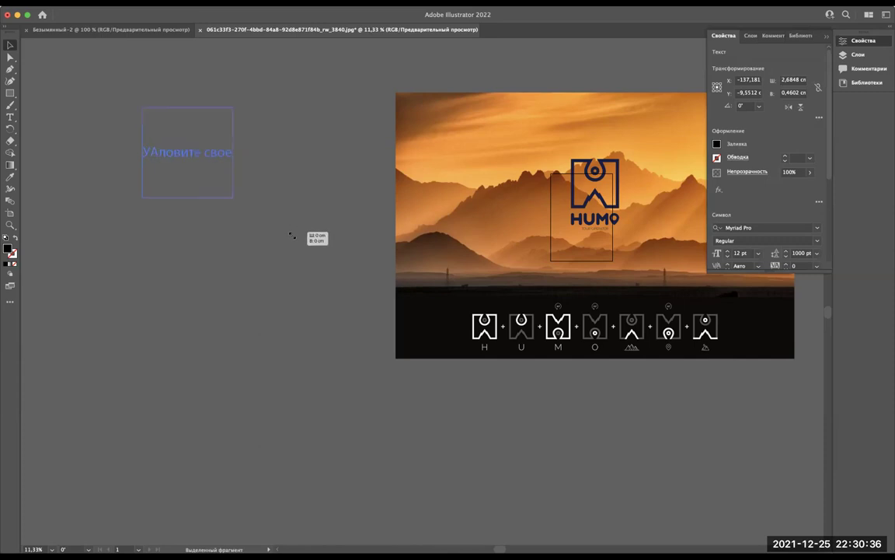
drag(154, 150, 294, 236)
triple_click(191, 153)
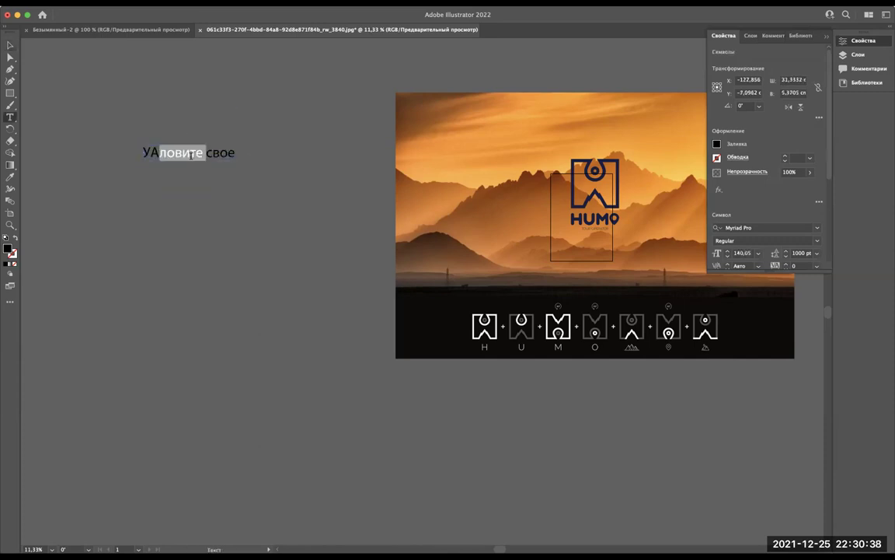
text(ortga)
Step: Colour the text #f4efef and continue it with 'qaytarish - Contral+z'
key(super+a)
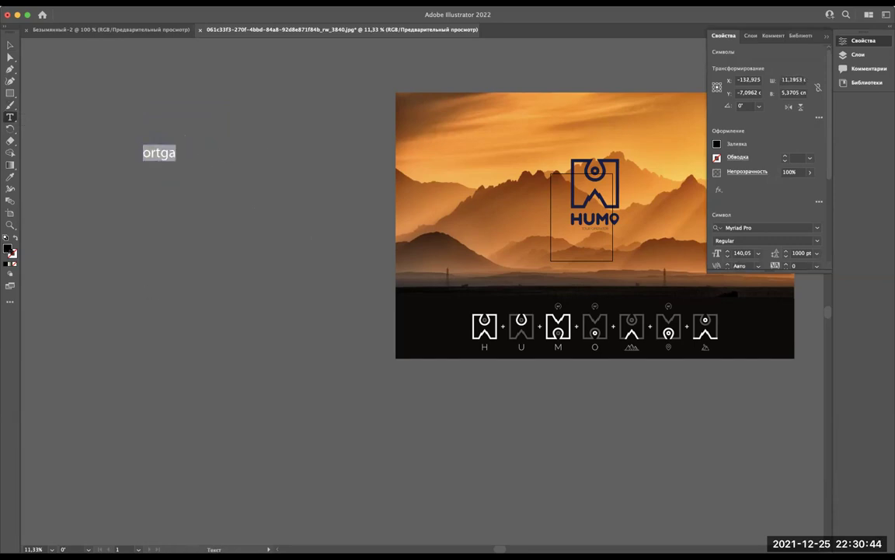
double_click(8, 248)
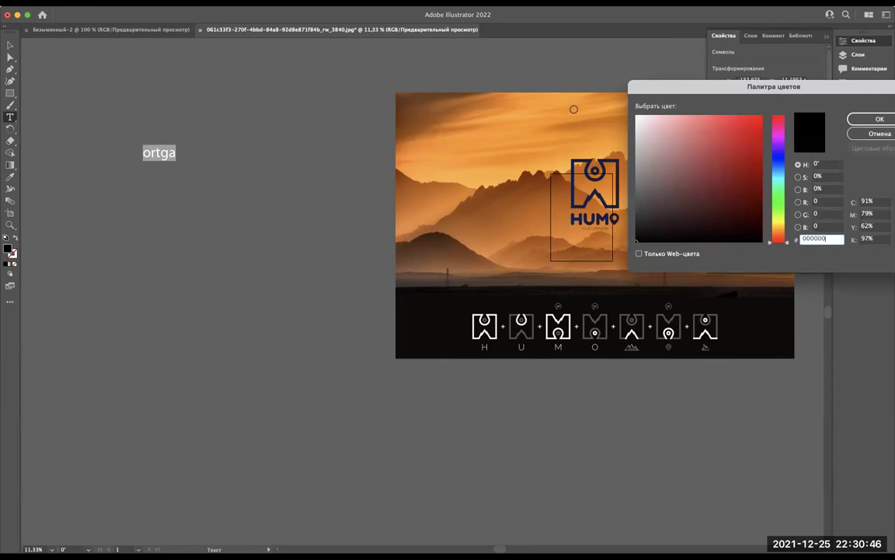
text(f4efef)
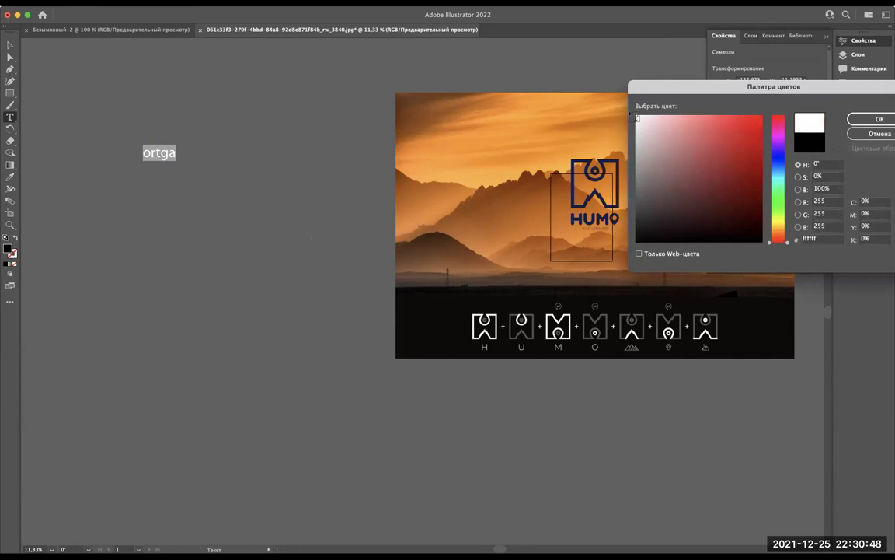
key(Return)
key(Right)
text(qaytarish -)
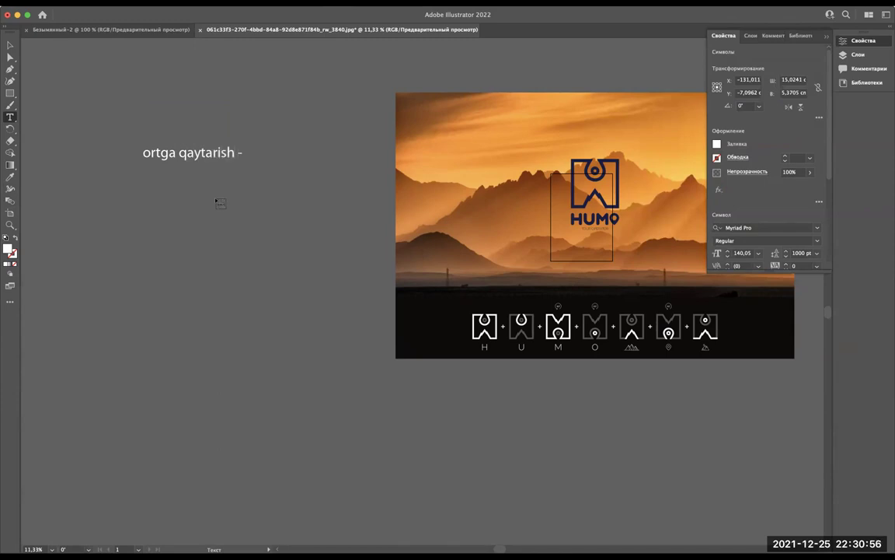
text( Contral+)
text(z)
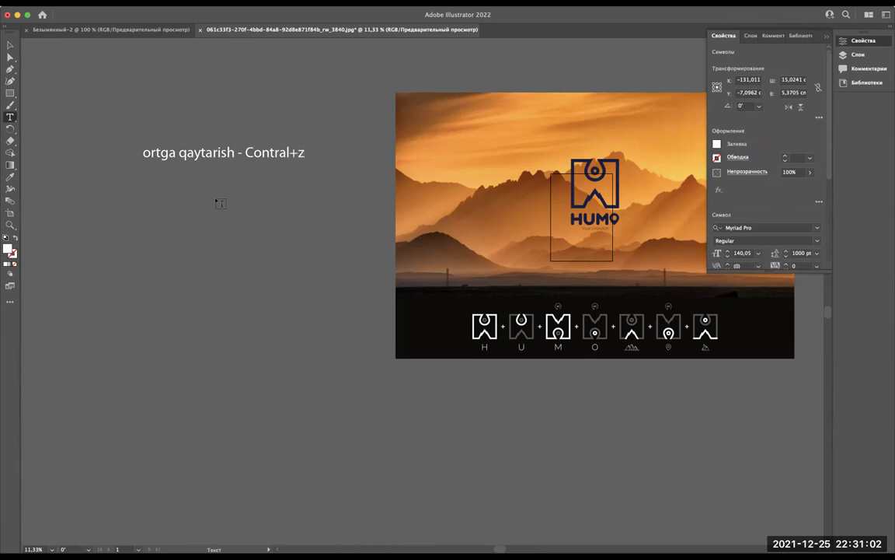
Step: Set the whole note's line spacing back to Auto
click(246, 152)
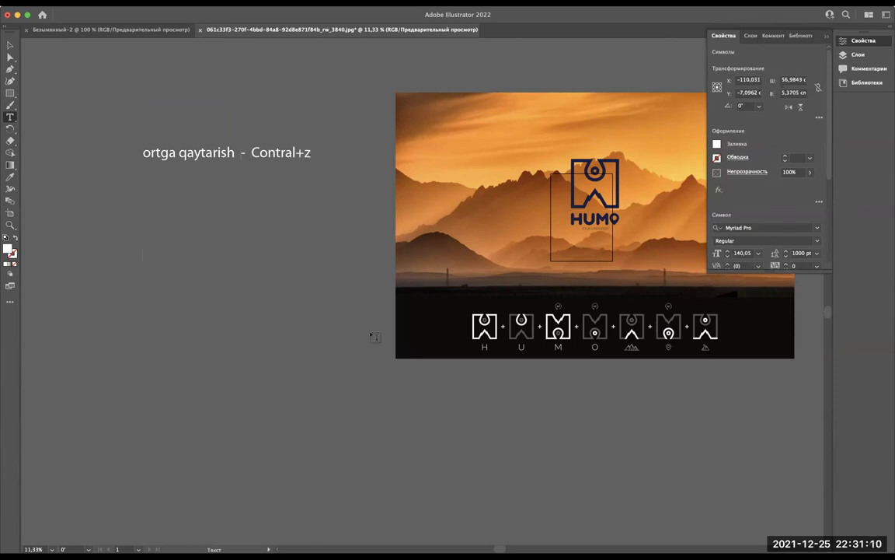
key(super+a)
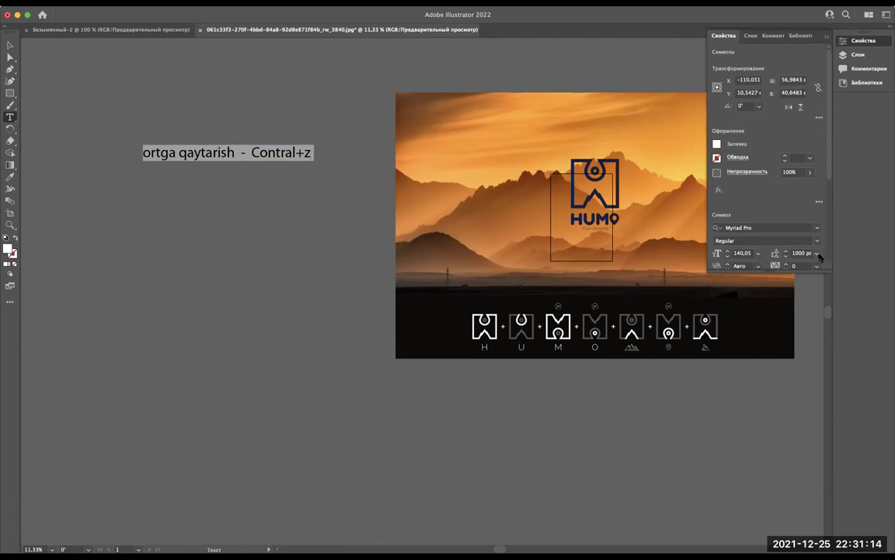
click(818, 254)
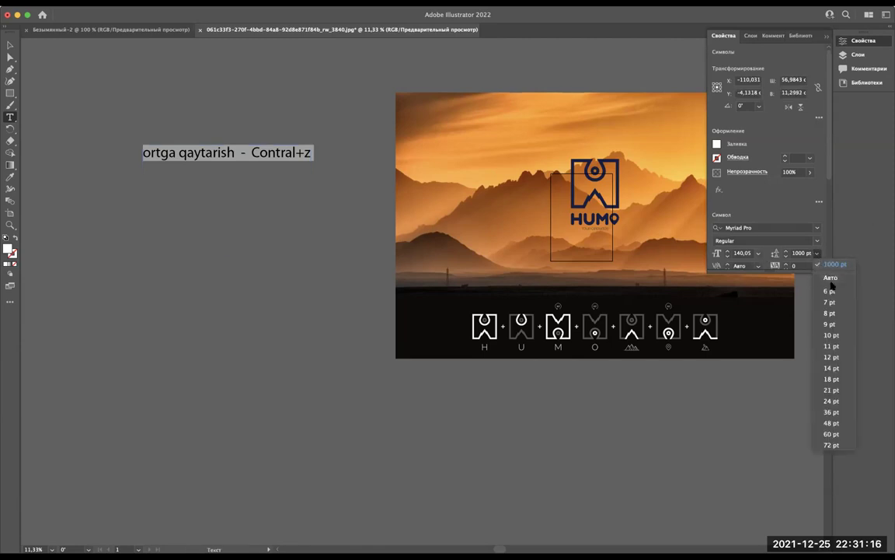
click(830, 278)
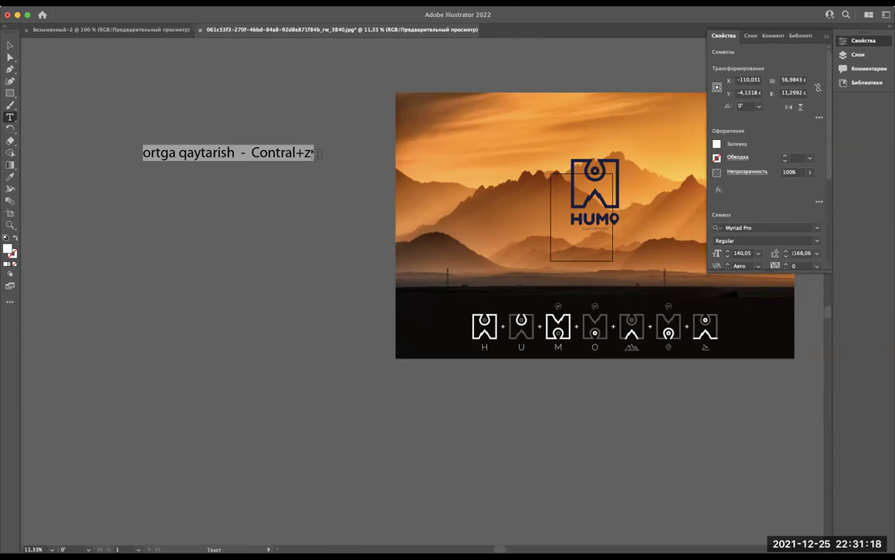
Step: Space out 'Contral + z' and add the line 'Obyektlarni harakatlantirish - v' below it
click(309, 150)
key(Return)
text(d)
key(BackSpace)
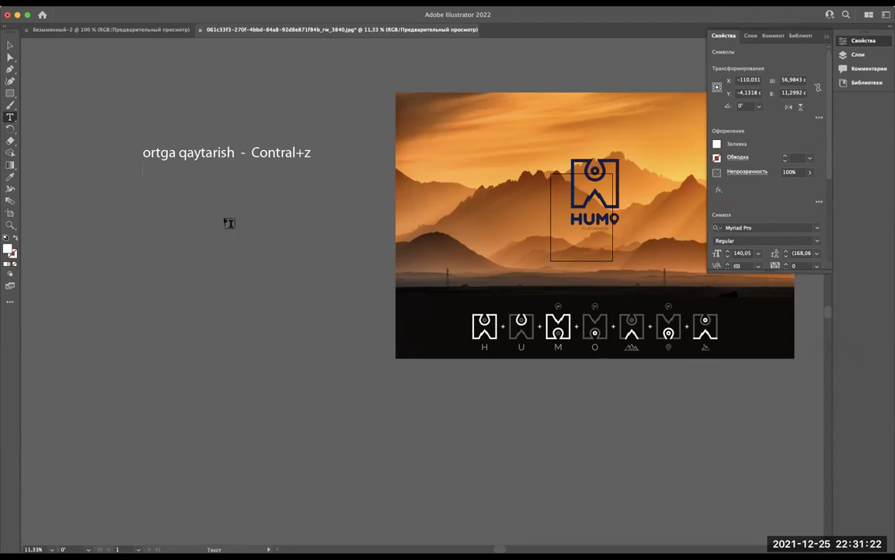
click(296, 154)
key(Right)
text(Ob)
text(yektlarni)
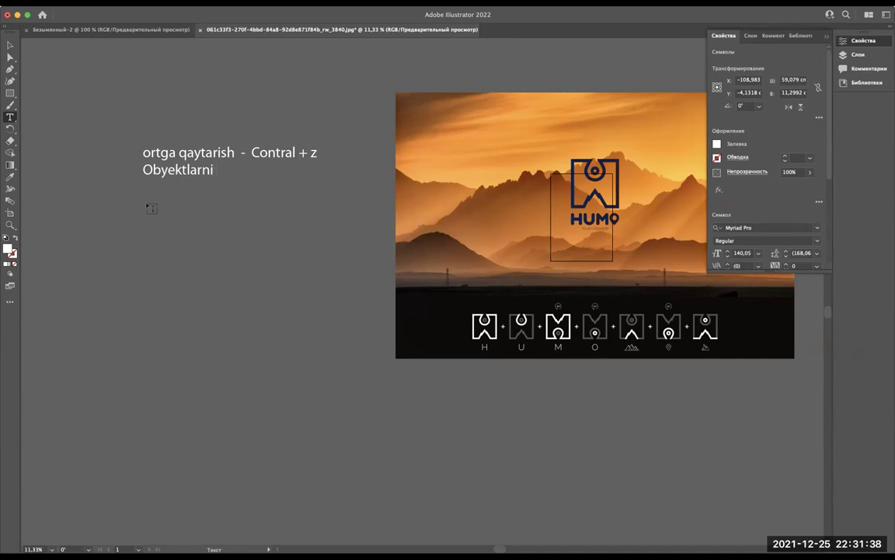
text( harala)
key(BackSpace)
key(BackSpace)
text(katl)
text(antirish - v)
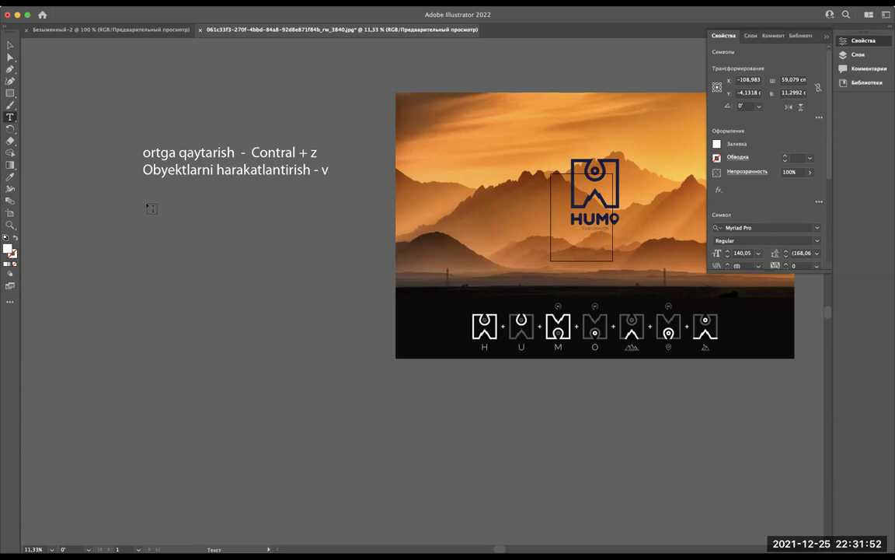
Step: Move the note further left and add a third line 'Teks - T'
click(10, 44)
click(217, 161)
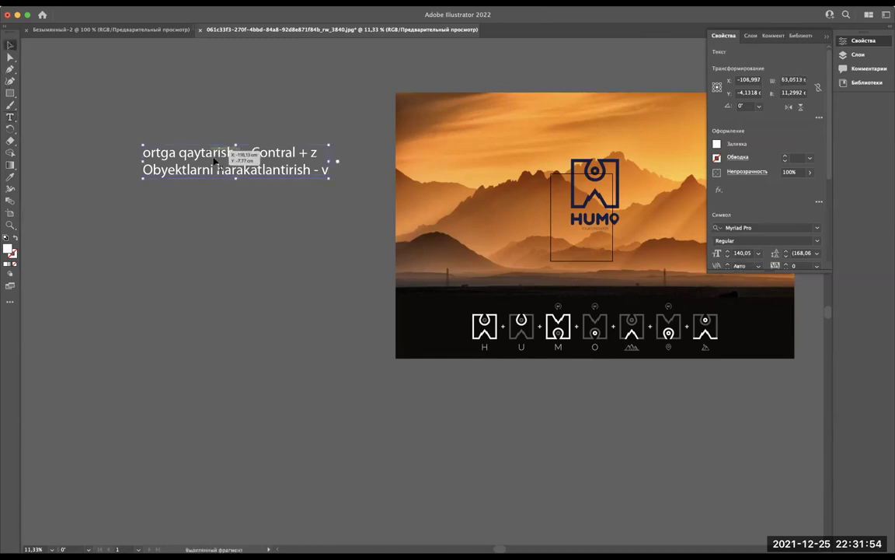
drag(216, 161, 95, 161)
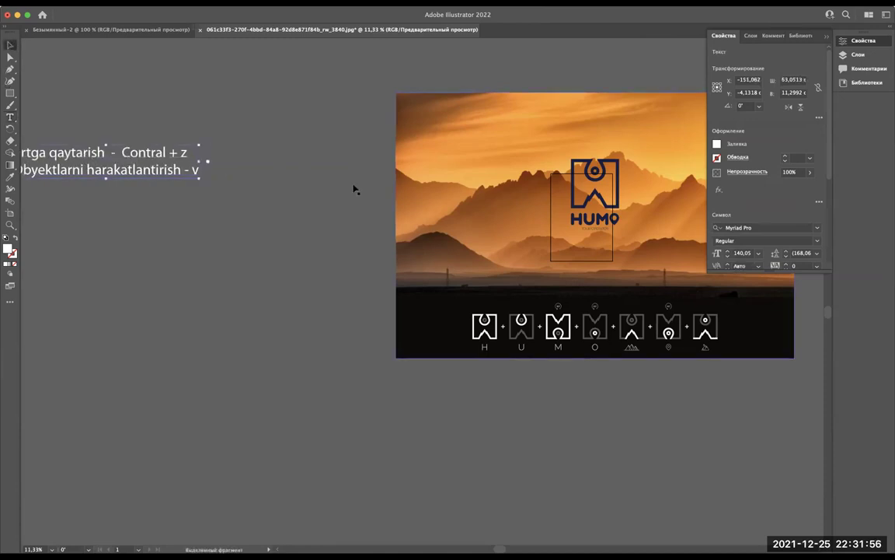
double_click(203, 172)
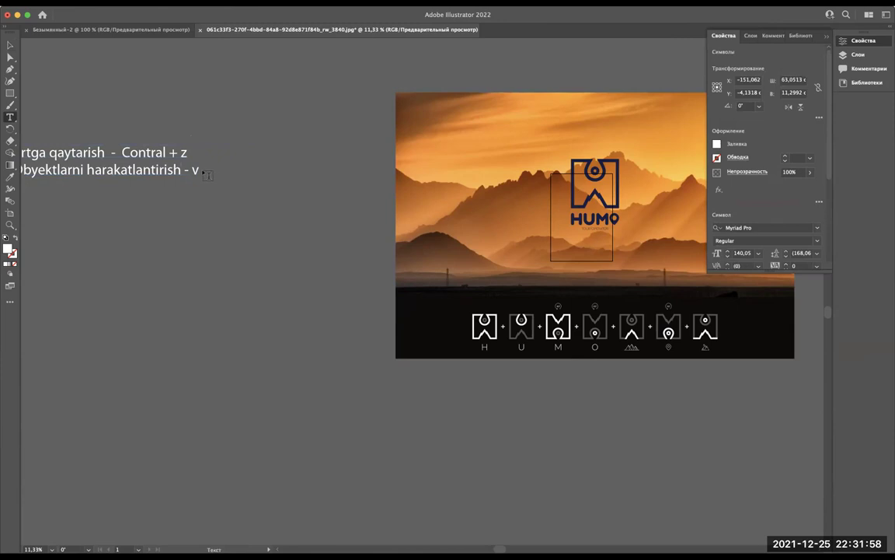
scroll(196, 168, left, 3)
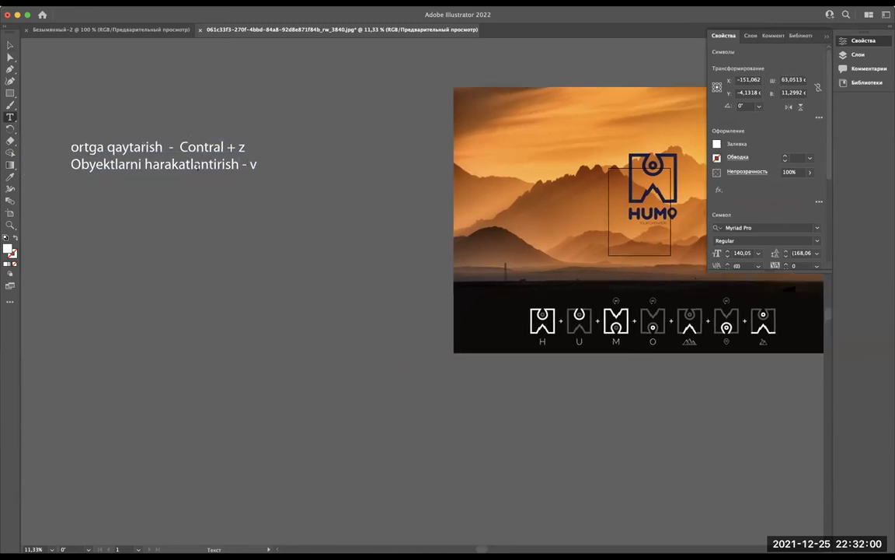
scroll(197, 173, left, 3)
text(eks - )
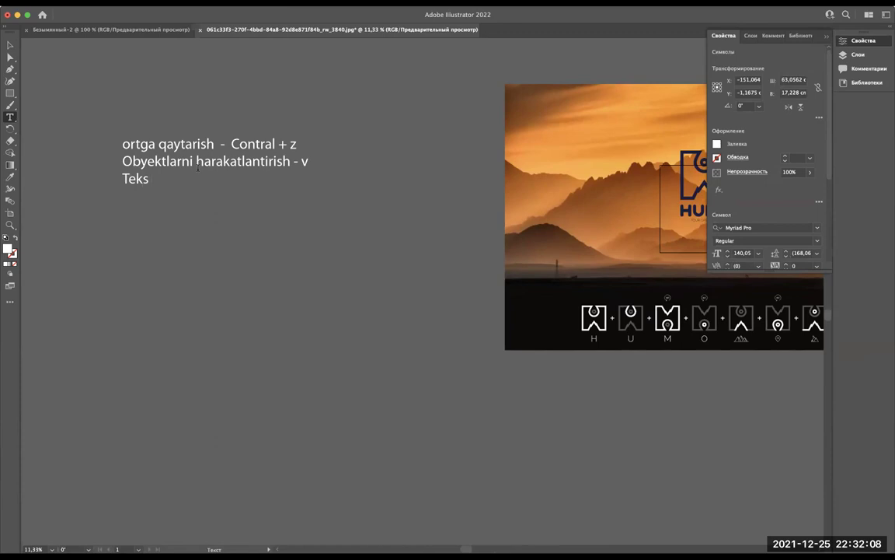
text(T)
key(Escape)
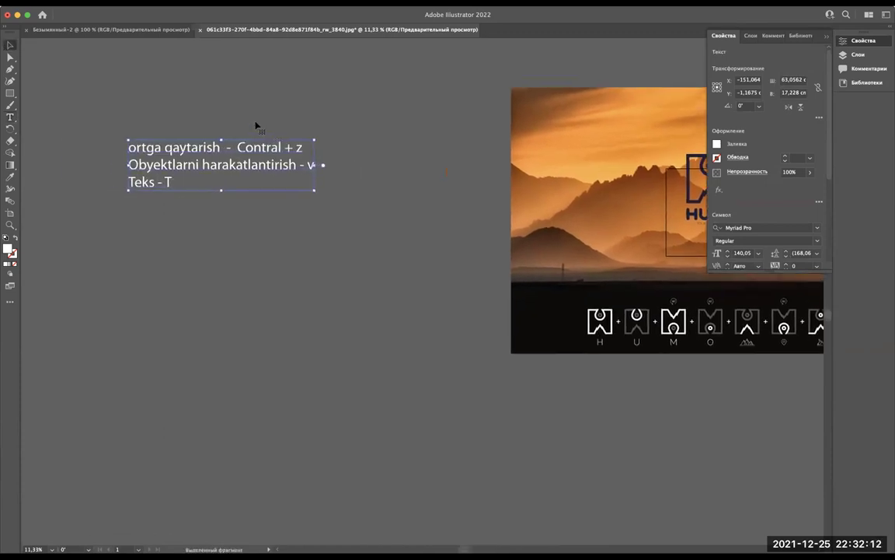
Step: Capitalize the first word of the note to 'Ortga'
key(t)
drag(135, 147, 120, 146)
text(O)
click(10, 45)
scroll(83, 126, up, 3)
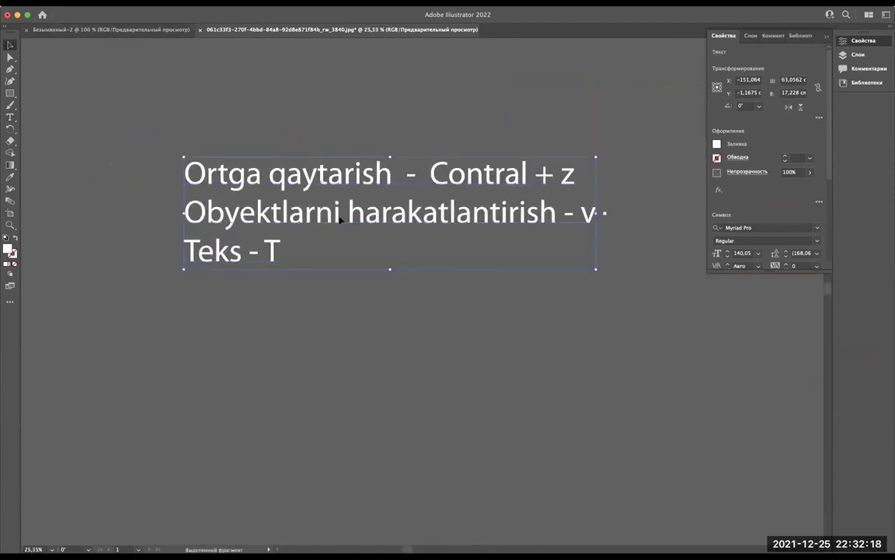
scroll(513, 190, down, 3)
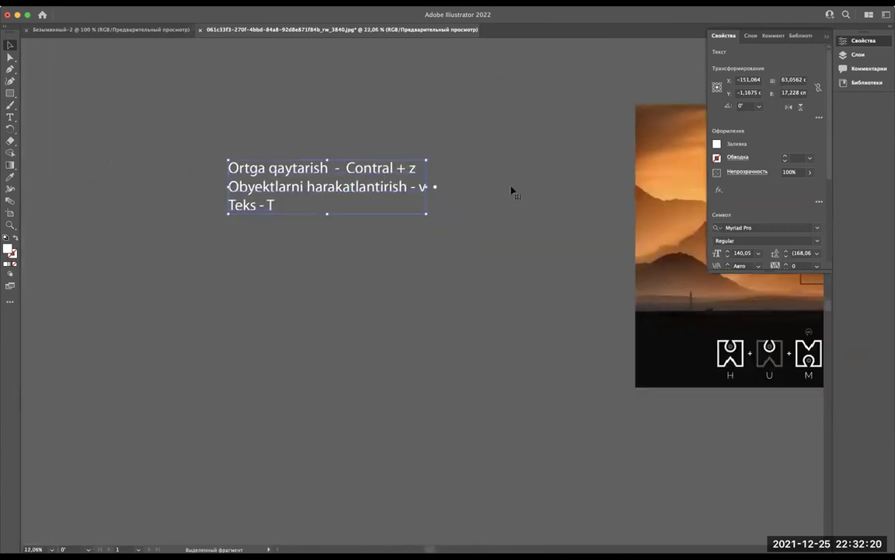
scroll(379, 184, right, 2)
scroll(379, 183, right, 5)
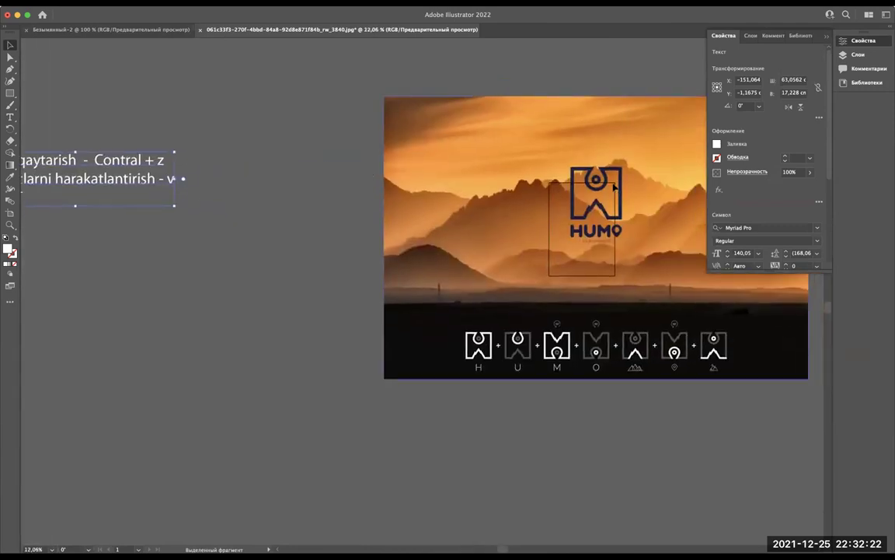
Step: Select the HUMO reference image and shrink it from its corner
click(614, 185)
scroll(614, 186, right, 1)
scroll(614, 186, right, 2)
scroll(614, 186, up, 1)
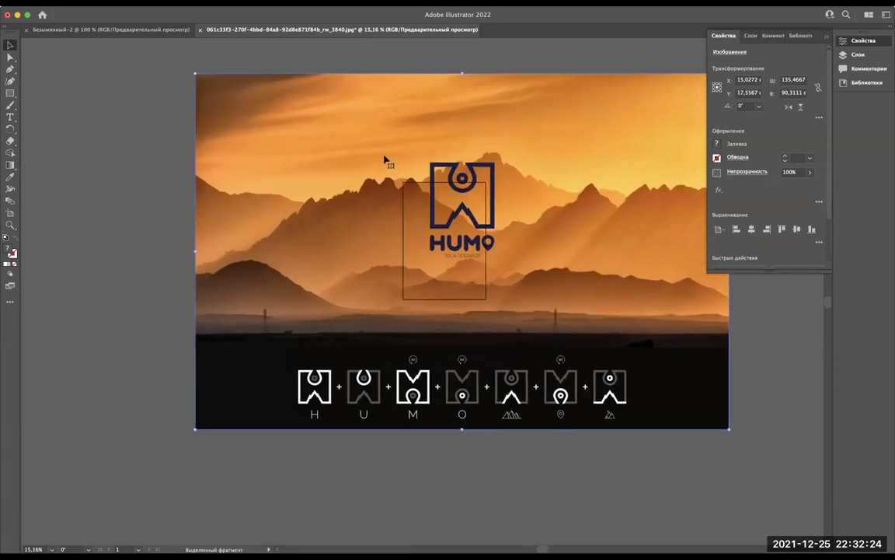
scroll(384, 160, right, 1)
mouse_move(154, 74)
mouse_down()
mouse_move(473, 240)
mouse_move(549, 336)
mouse_move(448, 220)
mouse_up()
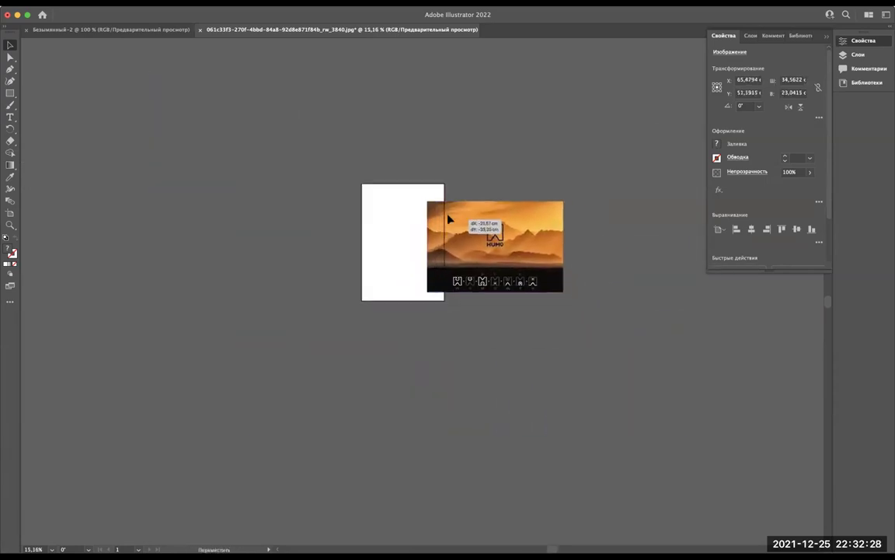
Step: Scale the HUMO image to about 12.92 × 8.61 cm, placed just right of the artboard
scroll(448, 220, up, 4)
mouse_move(398, 179)
mouse_down()
mouse_move(561, 280)
mouse_move(410, 230)
mouse_move(372, 203)
mouse_up()
scroll(372, 203, up, 2)
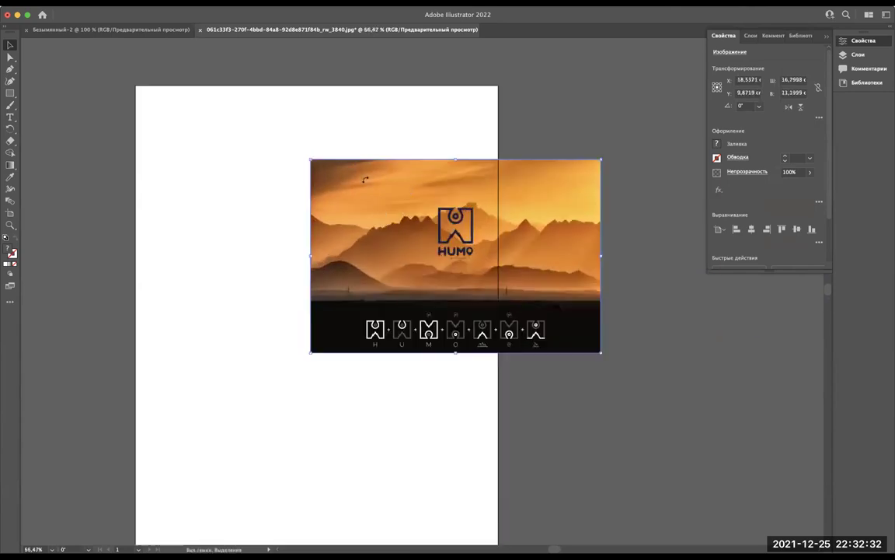
drag(311, 159, 378, 203)
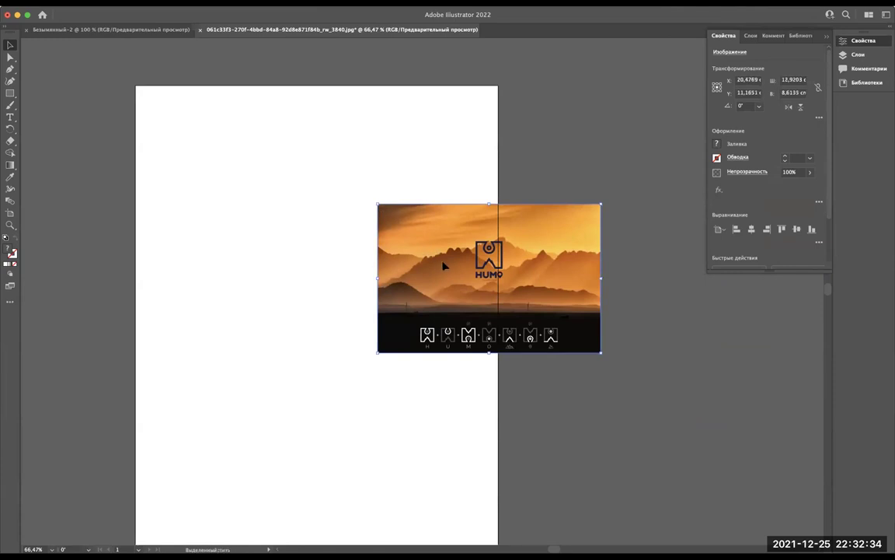
drag(443, 266, 533, 146)
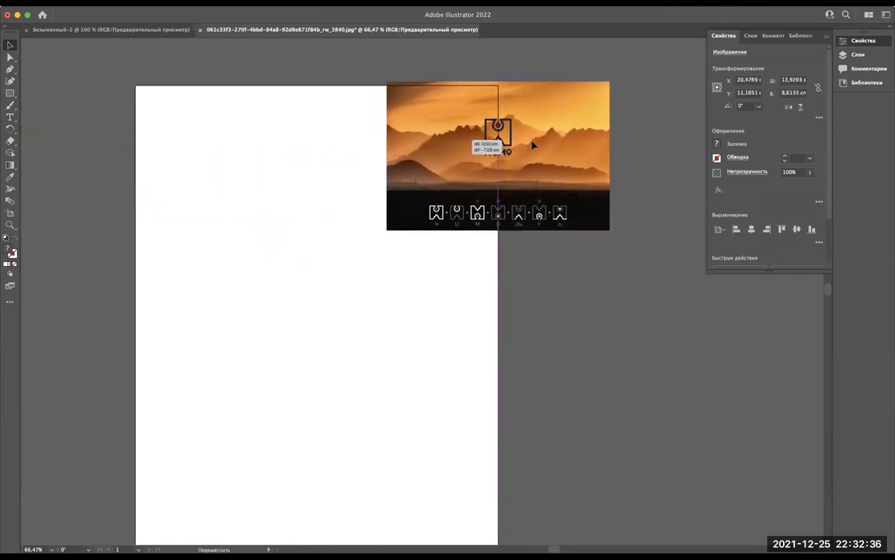
drag(533, 145, 564, 150)
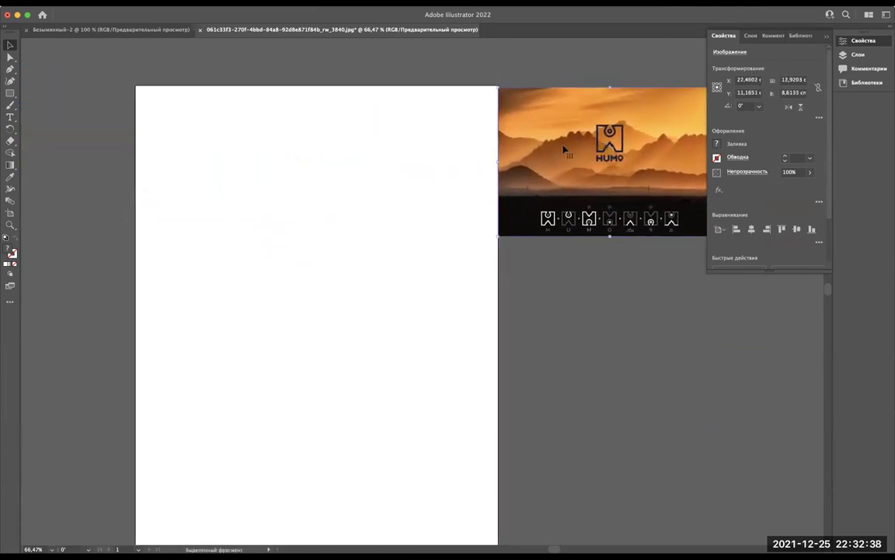
Step: Zoom in on the HUMO mountain logo and its letter breakdown
scroll(564, 150, up, 2)
scroll(571, 144, up, 2)
scroll(579, 138, up, 2)
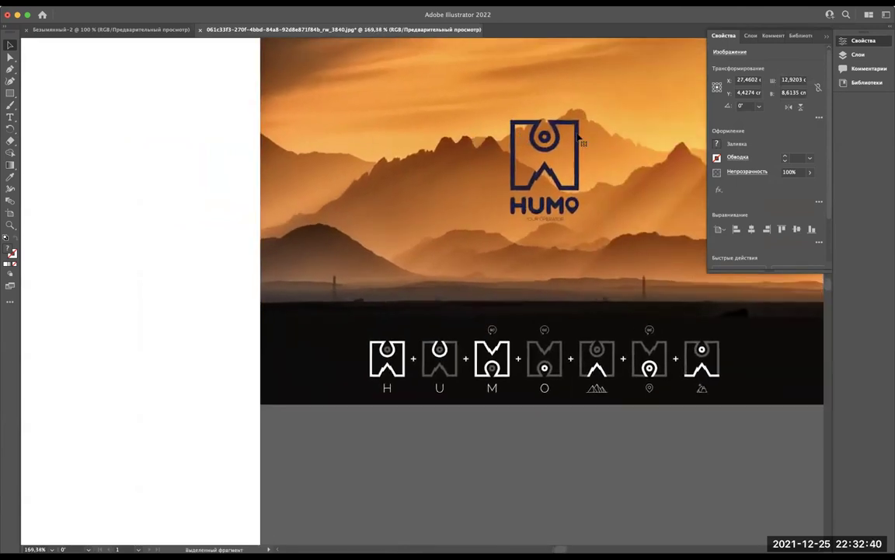
scroll(579, 138, up, 3)
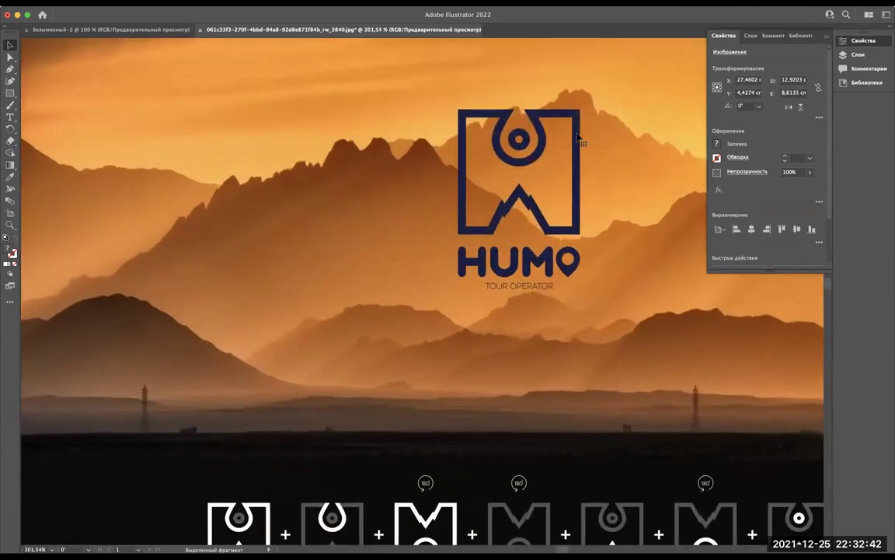
scroll(579, 138, down, 3)
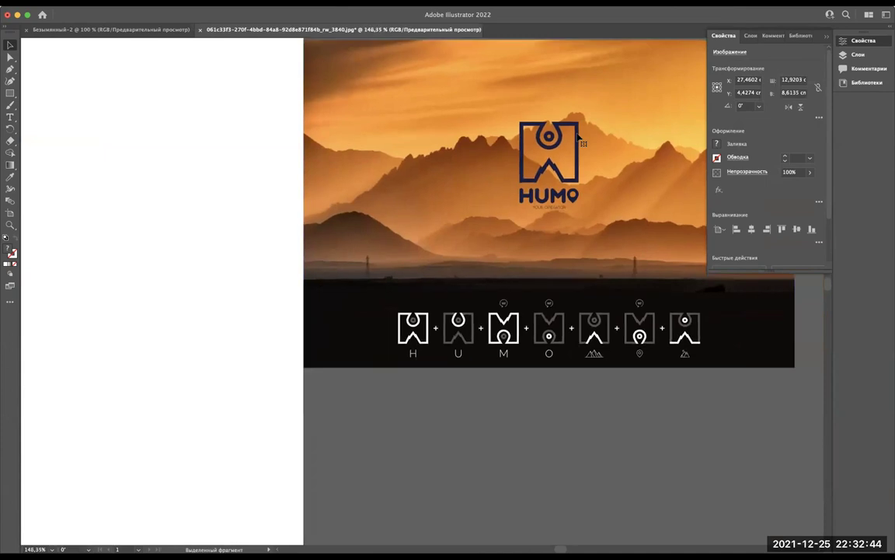
scroll(579, 139, up, 3)
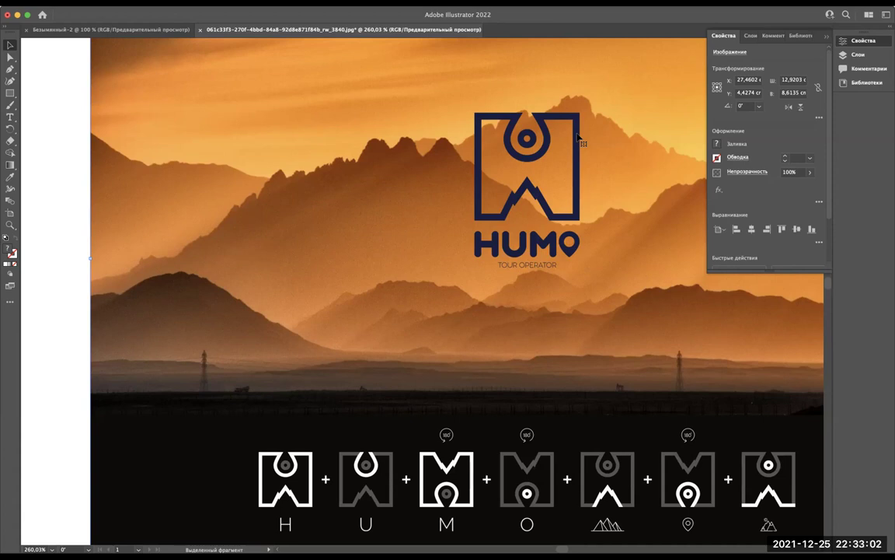
scroll(578, 138, left, 2)
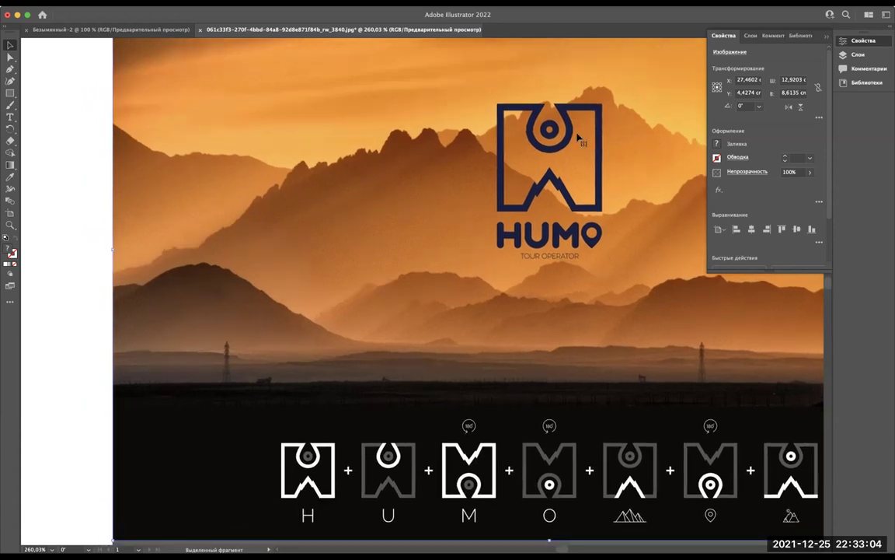
scroll(578, 139, left, 3)
scroll(311, 171, right, 4)
scroll(311, 171, up, 1)
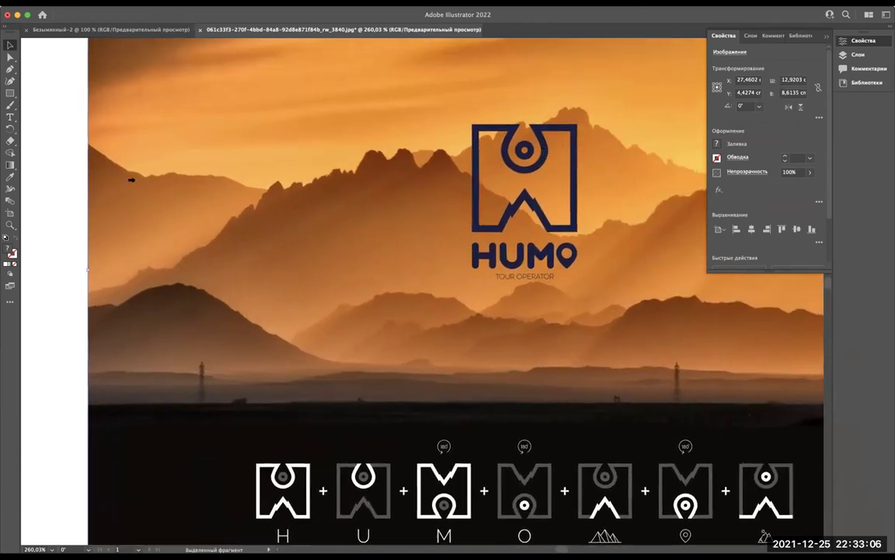
Step: Draw a small rectangle near the artboard's top-left corner
click(10, 93)
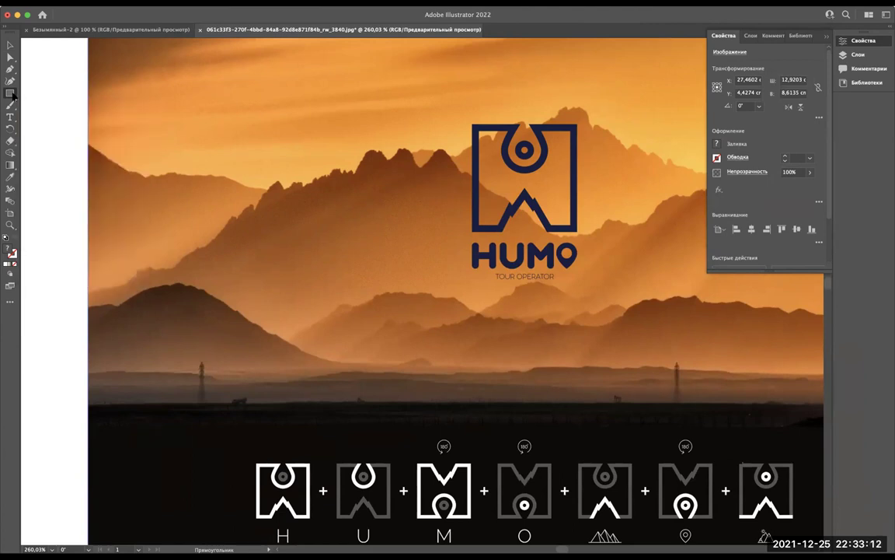
scroll(126, 139, left, 2)
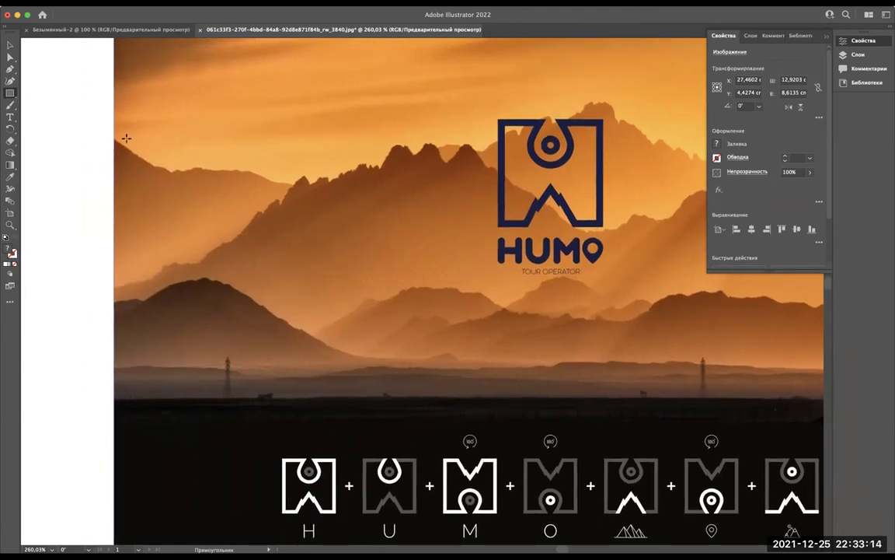
scroll(126, 144, down, 2)
scroll(125, 155, down, 3)
scroll(125, 158, left, 3)
scroll(125, 158, down, 2)
scroll(125, 157, left, 3)
scroll(126, 158, left, 5)
scroll(125, 158, left, 3)
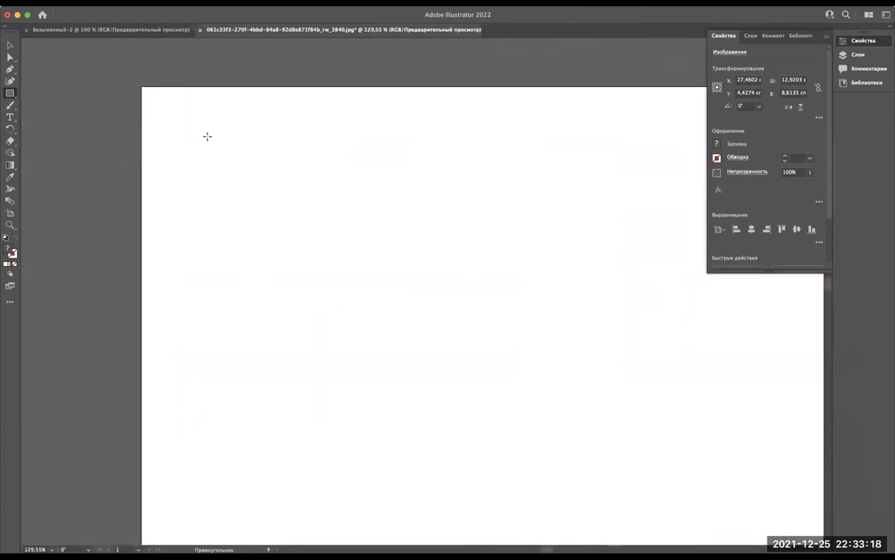
mouse_move(197, 135)
mouse_down()
mouse_move(246, 176)
mouse_move(258, 205)
mouse_up()
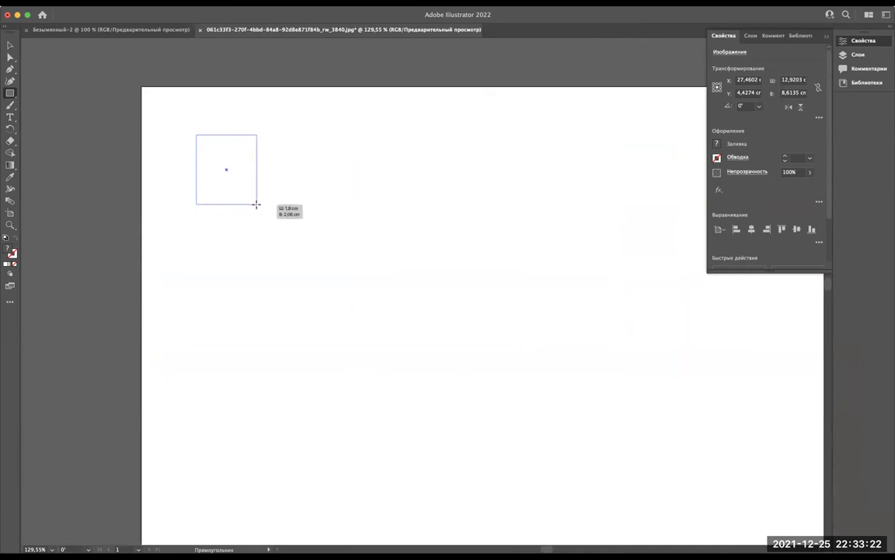
drag(258, 204, 257, 205)
Step: Narrow the rectangle to 1.64 cm wide, keeping it about 2.08 cm tall
scroll(257, 204, down, 5)
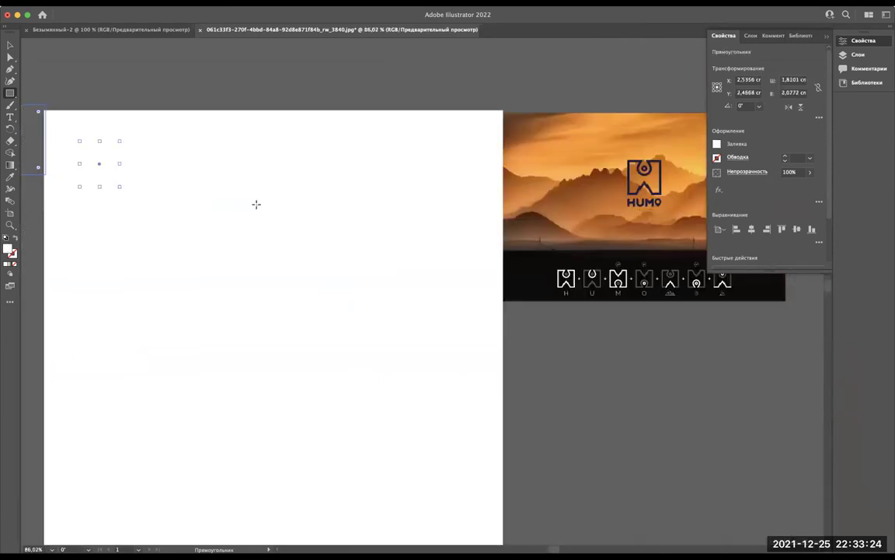
scroll(82, 182, up, 5)
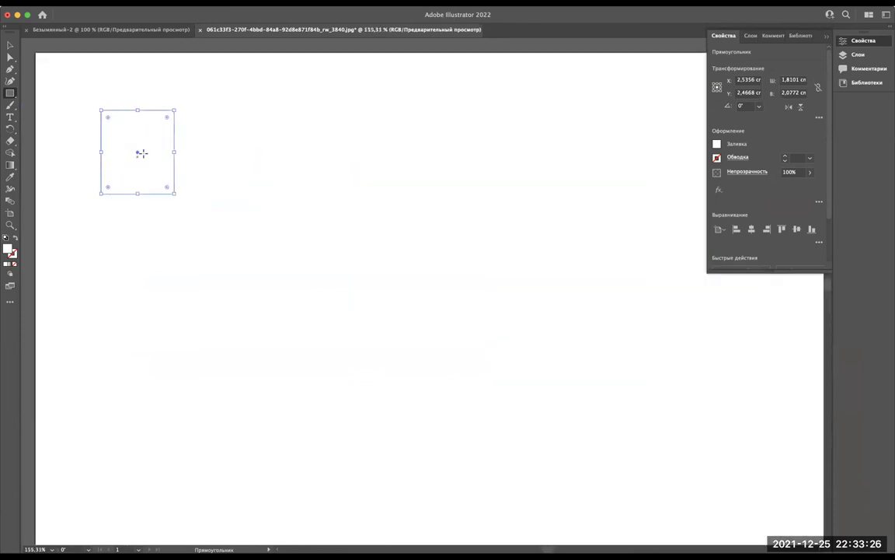
drag(177, 152, 170, 152)
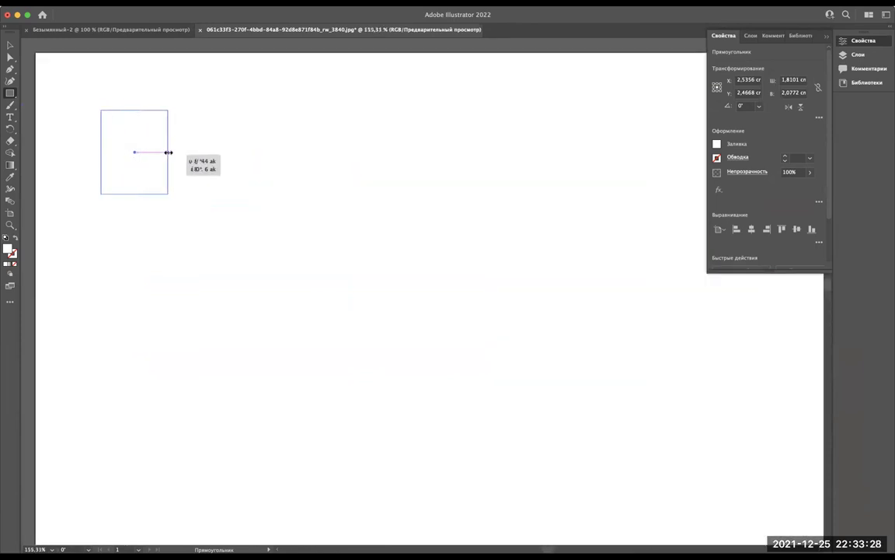
scroll(114, 148, up, 3)
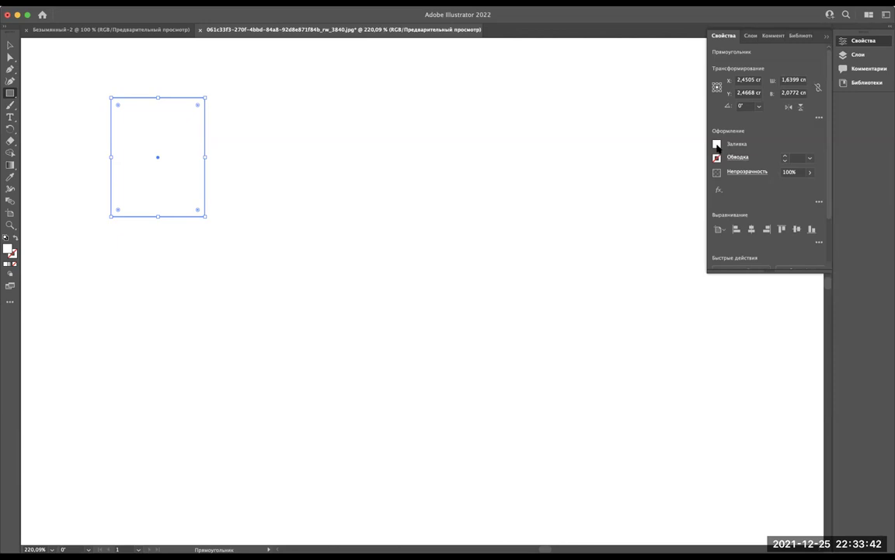
click(716, 147)
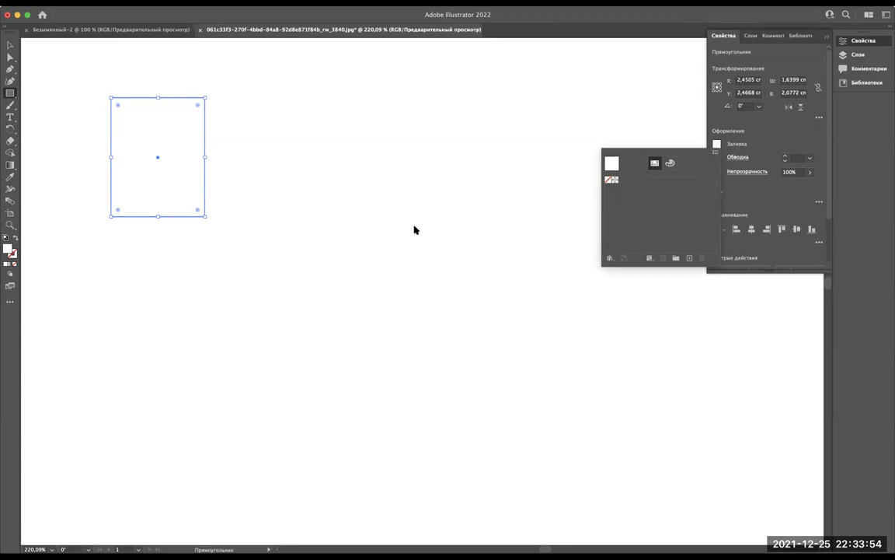
key(Escape)
Step: Move the rectangle off the artboard to the left
scroll(414, 228, left, 10)
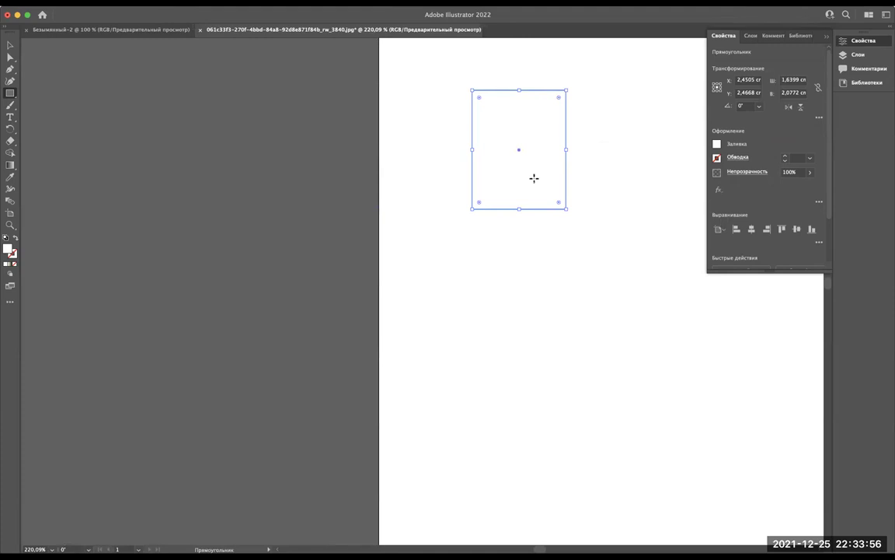
click(10, 43)
mouse_move(499, 164)
mouse_down()
mouse_move(393, 153)
mouse_move(172, 190)
mouse_up()
scroll(172, 190, left, 1)
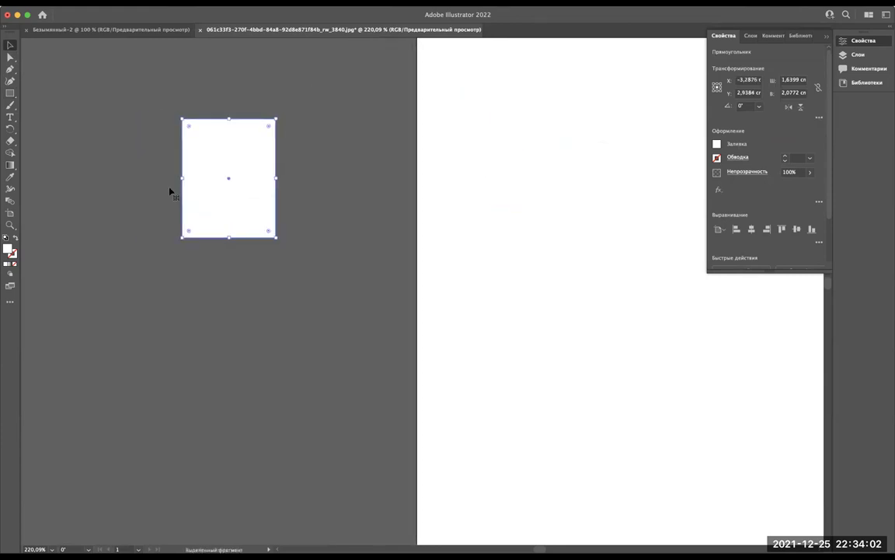
scroll(170, 192, left, 2)
scroll(170, 192, up, 5)
scroll(170, 192, up, 2)
scroll(171, 192, right, 2)
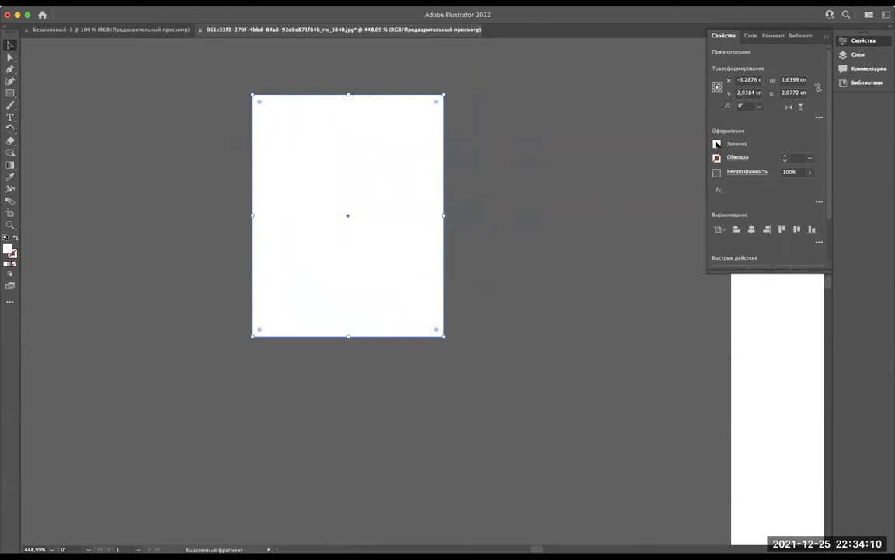
Step: Remove the rectangle's white fill and give it a 1 pt #00527F stroke via the Color Mixer
click(716, 144)
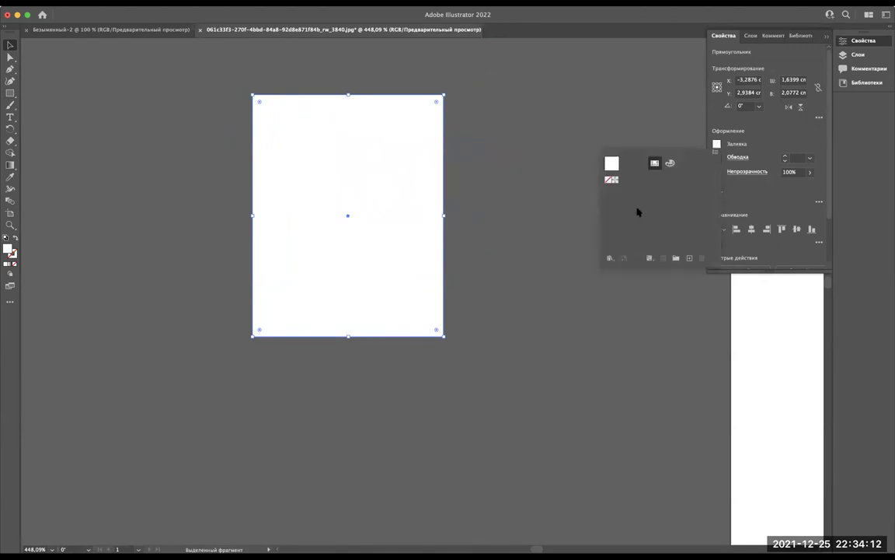
click(607, 181)
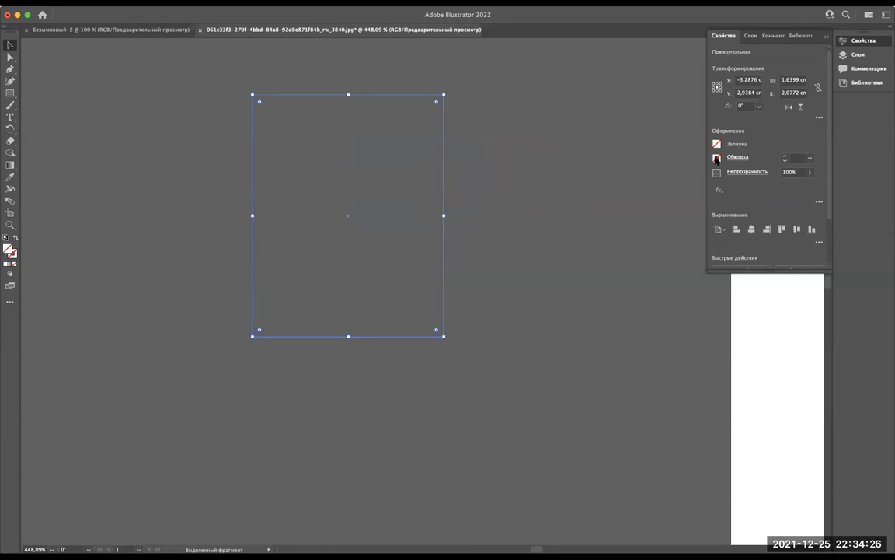
click(716, 158)
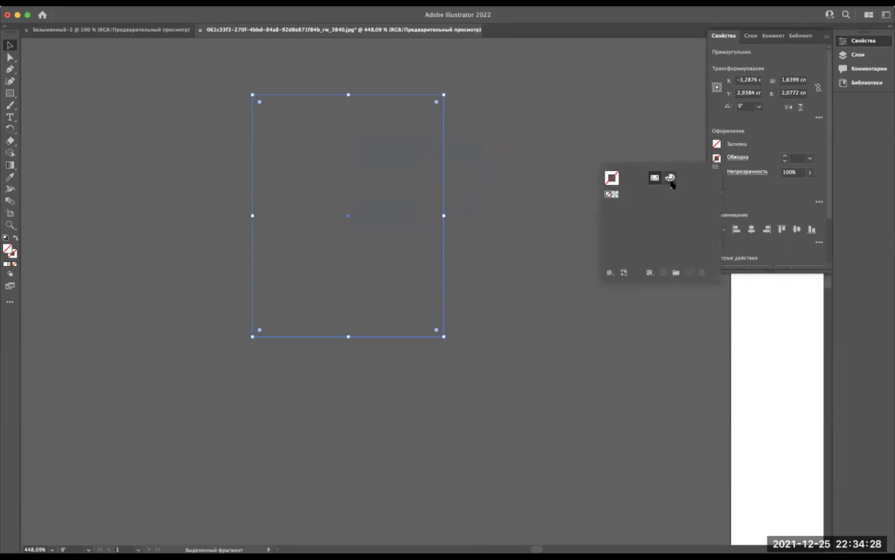
click(670, 179)
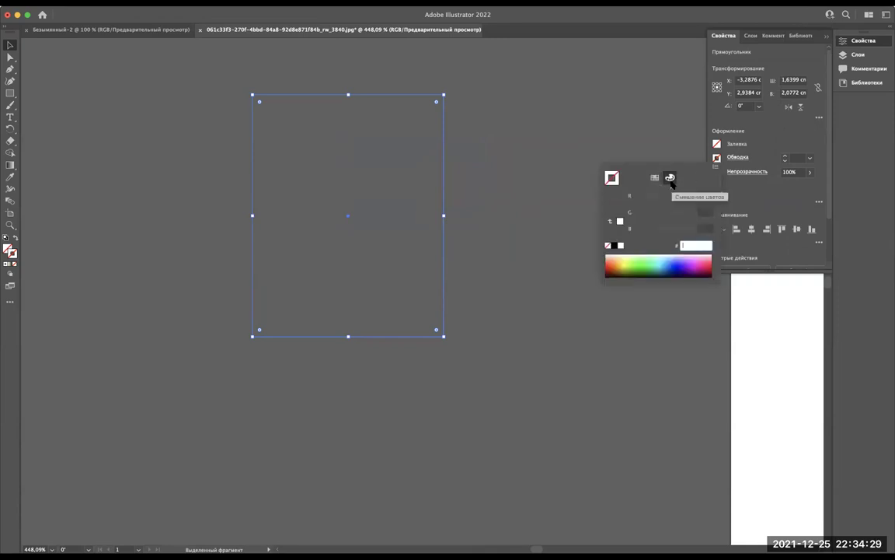
click(673, 263)
click(667, 266)
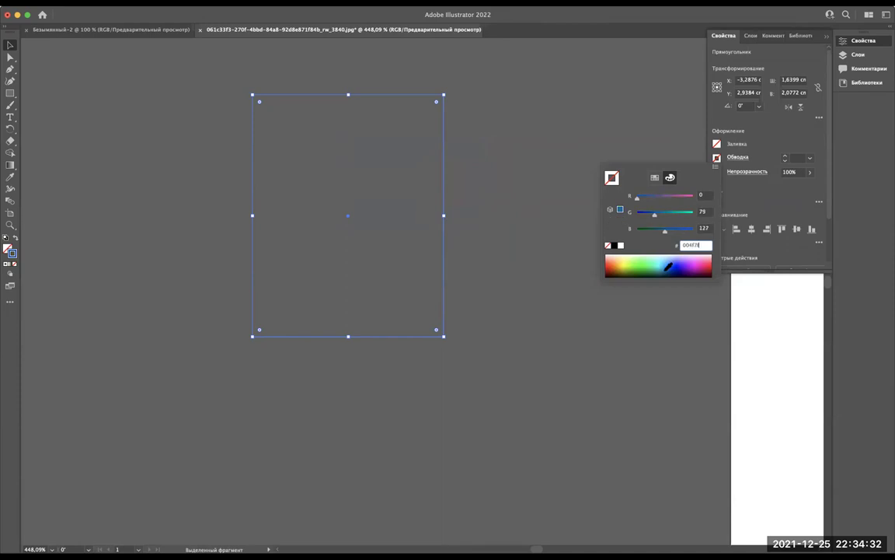
click(666, 266)
click(667, 265)
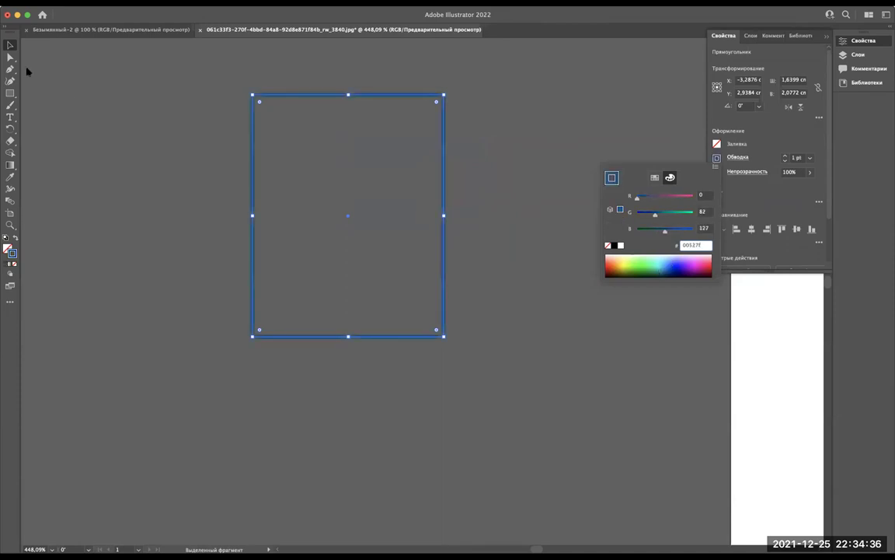
click(10, 46)
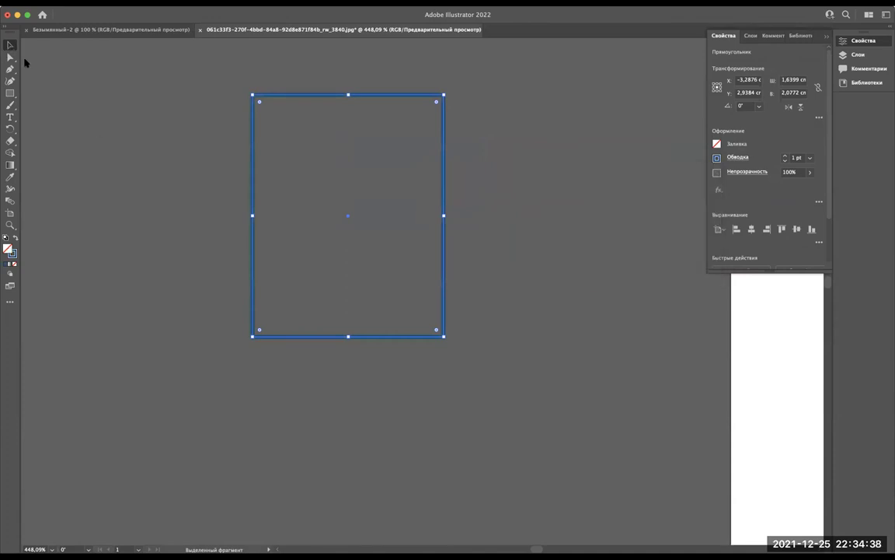
click(203, 224)
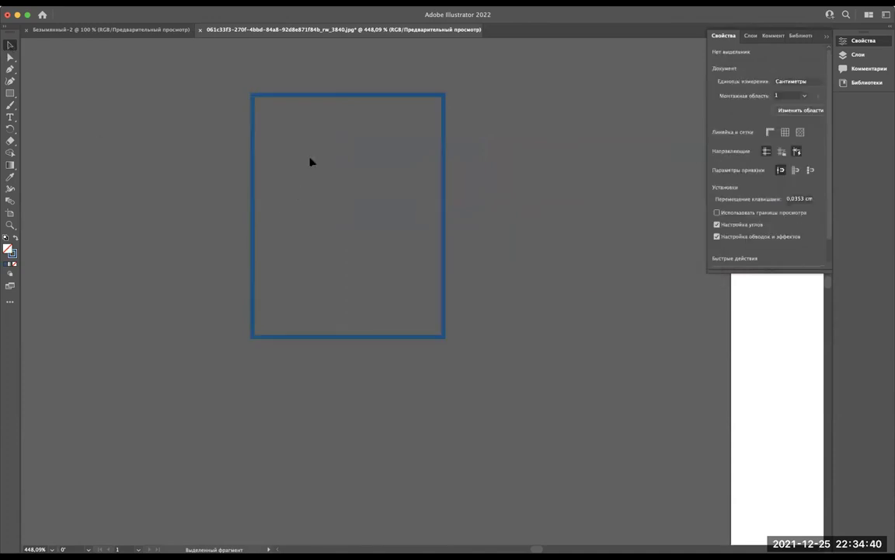
click(296, 97)
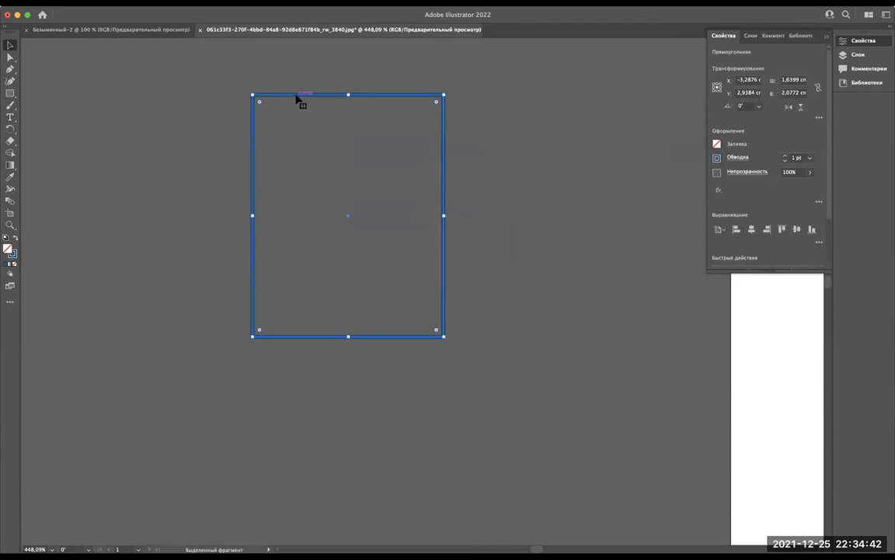
Step: Move the blue-outlined rectangle over the HUMO logo's square frame
scroll(297, 98, down, 3)
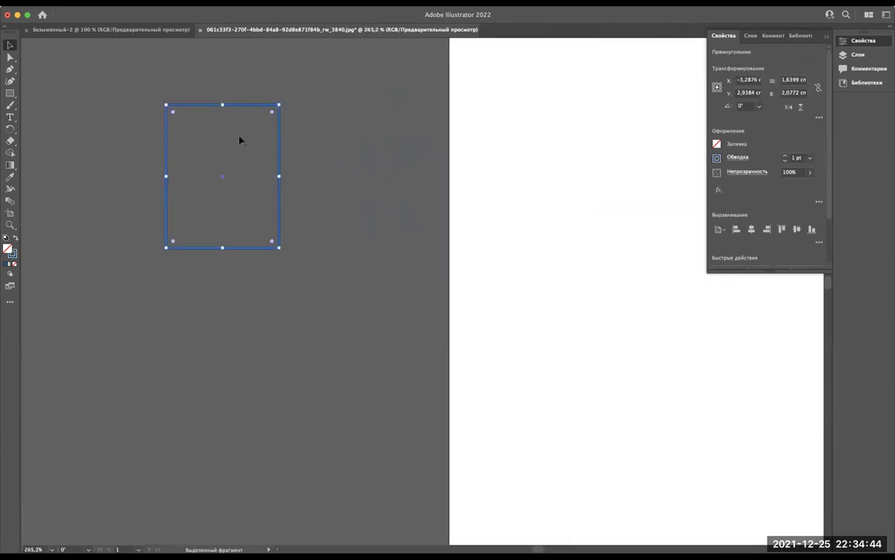
scroll(234, 132, right, 2)
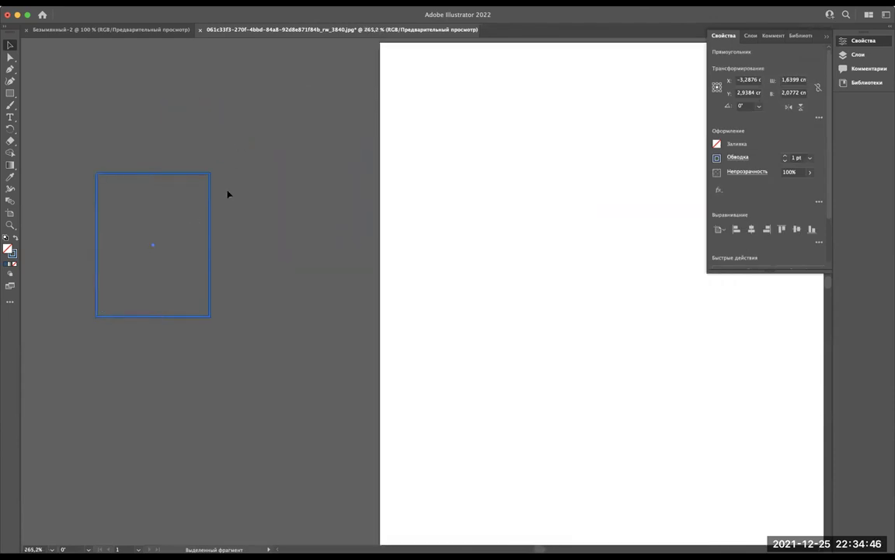
drag(152, 249, 510, 160)
scroll(509, 160, right, 3)
scroll(509, 160, down, 1)
scroll(509, 160, down, 2)
scroll(509, 161, down, 2)
scroll(494, 177, right, 5)
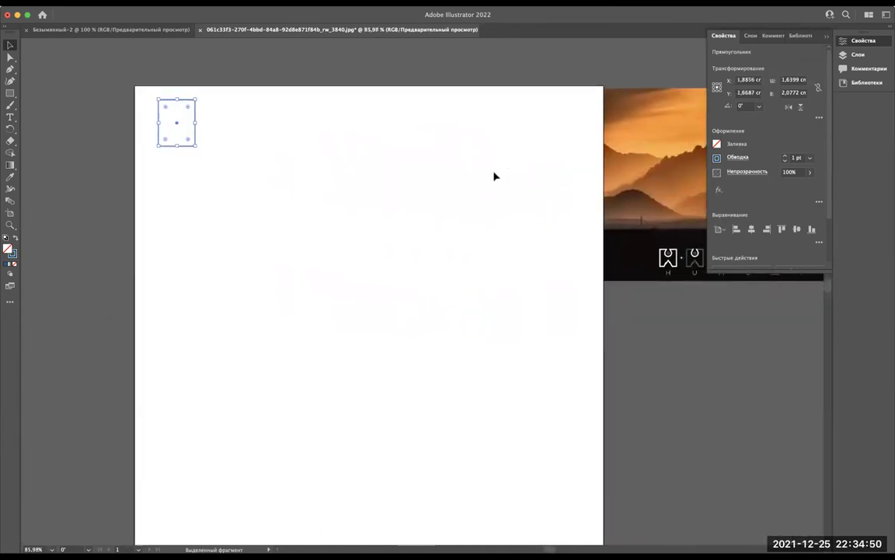
scroll(495, 177, right, 2)
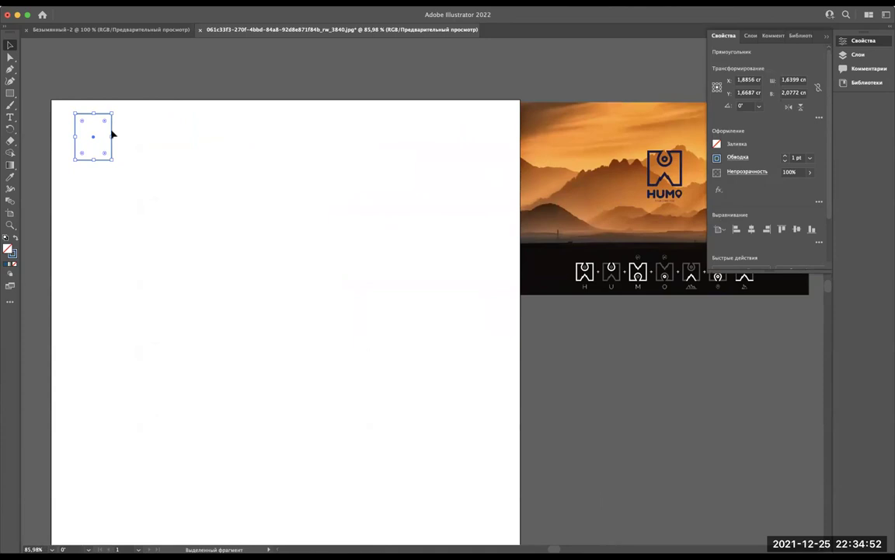
drag(99, 141, 114, 152)
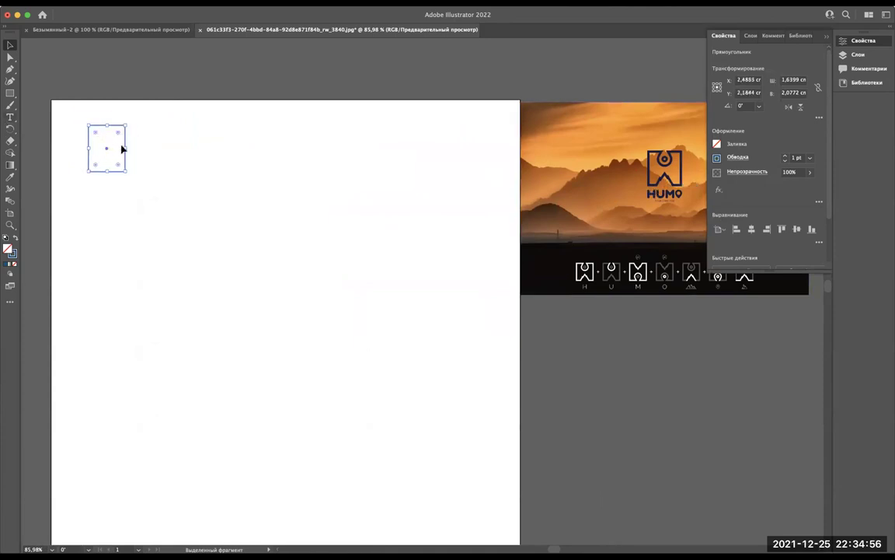
drag(117, 150, 688, 169)
scroll(645, 174, up, 5)
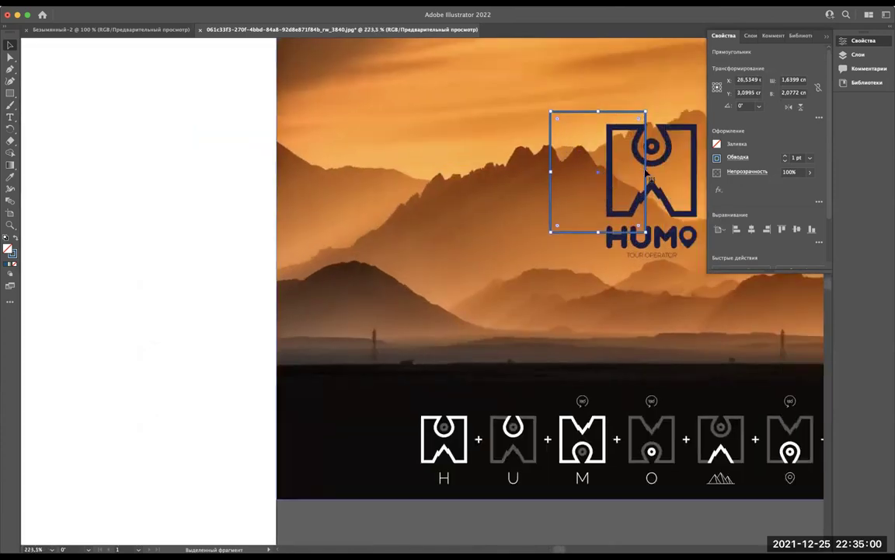
scroll(645, 174, up, 3)
mouse_move(402, 172)
mouse_down()
mouse_move(498, 200)
mouse_move(505, 193)
mouse_up()
drag(499, 196, 498, 194)
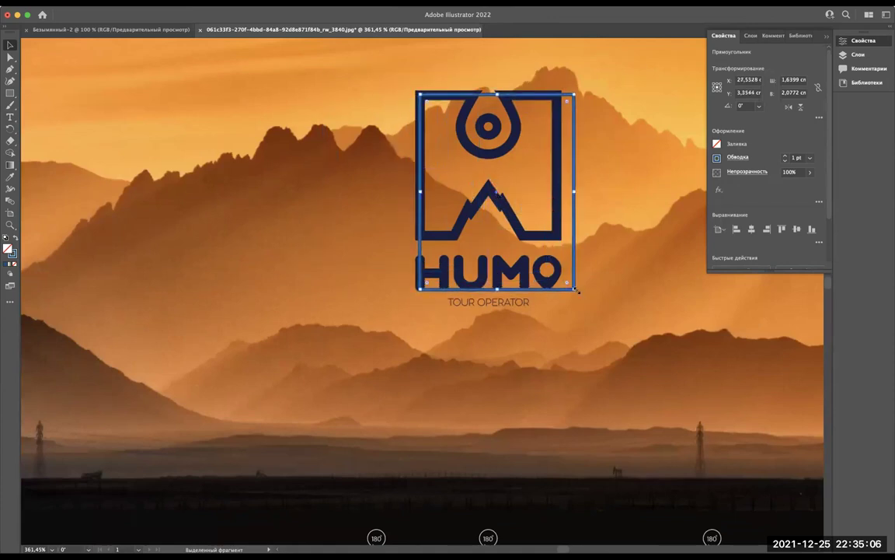
Step: Resize the rectangle from its corner to about 1.45 × 1.51 cm to match the frame
mouse_move(576, 290)
mouse_down()
mouse_move(609, 291)
mouse_move(595, 255)
mouse_move(599, 268)
mouse_up()
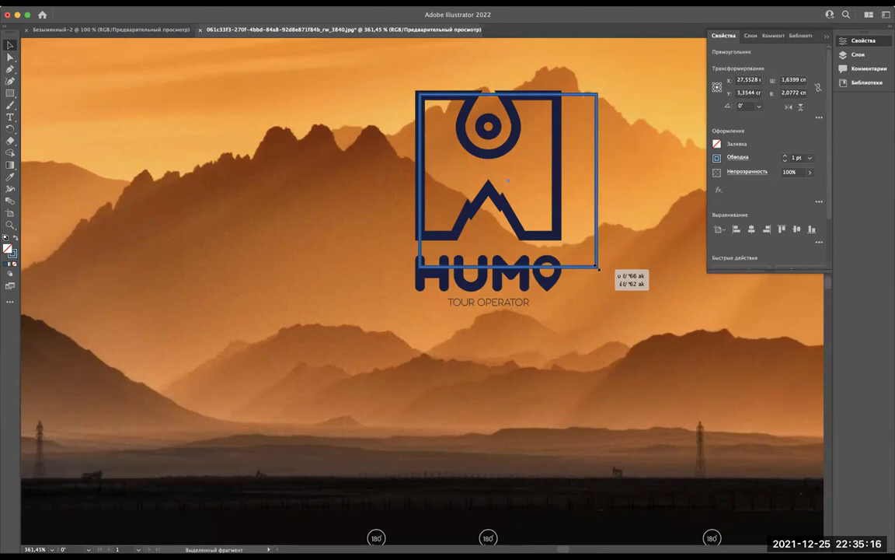
key(Escape)
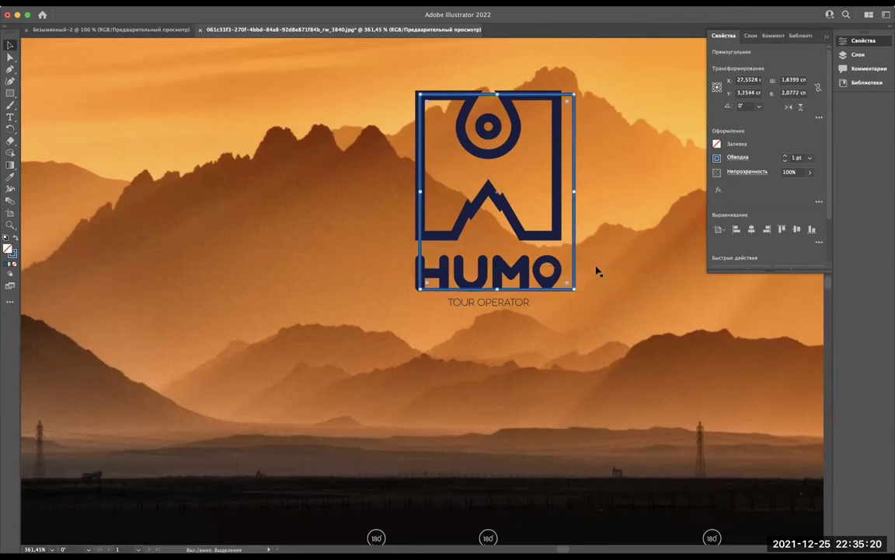
mouse_move(574, 288)
mouse_down()
mouse_move(707, 420)
mouse_move(598, 398)
mouse_move(594, 257)
mouse_move(457, 150)
mouse_move(664, 327)
mouse_move(483, 208)
mouse_move(538, 253)
mouse_up()
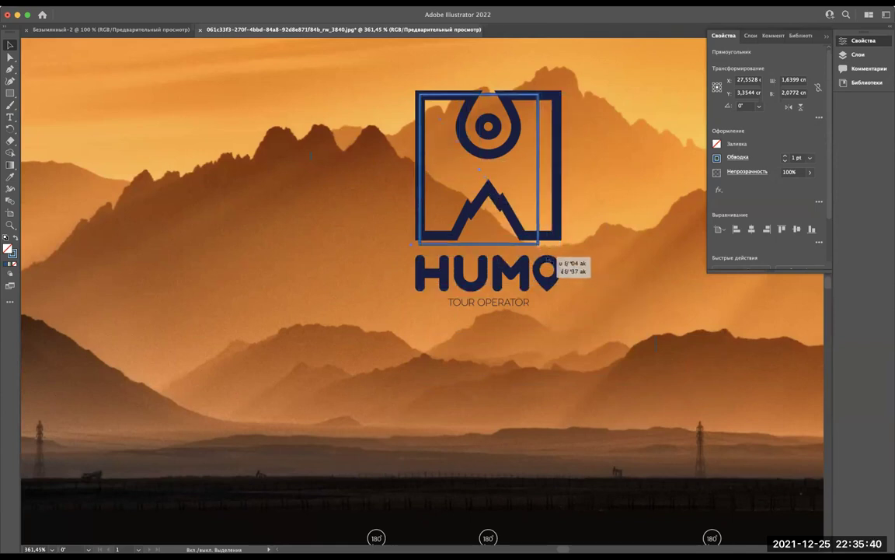
mouse_move(537, 253)
mouse_down()
mouse_move(571, 276)
mouse_move(556, 235)
mouse_up()
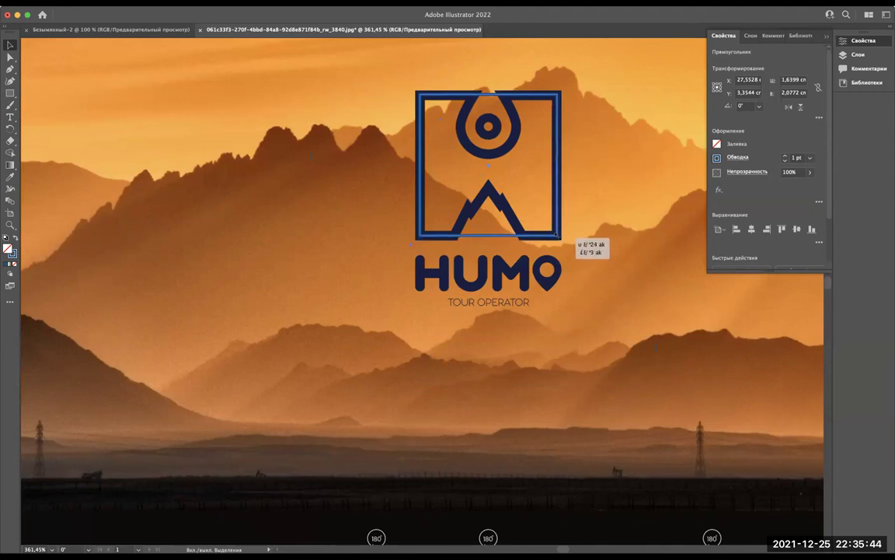
drag(556, 235, 556, 233)
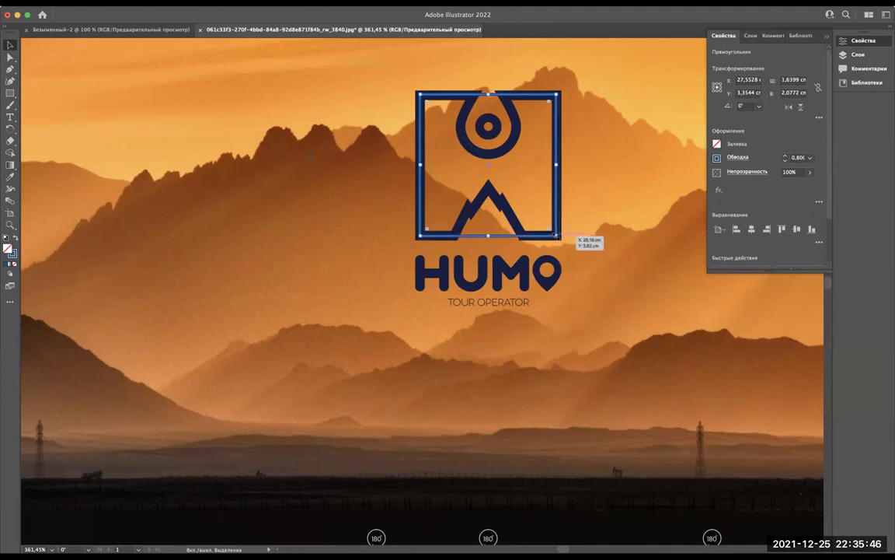
scroll(557, 71, down, 3)
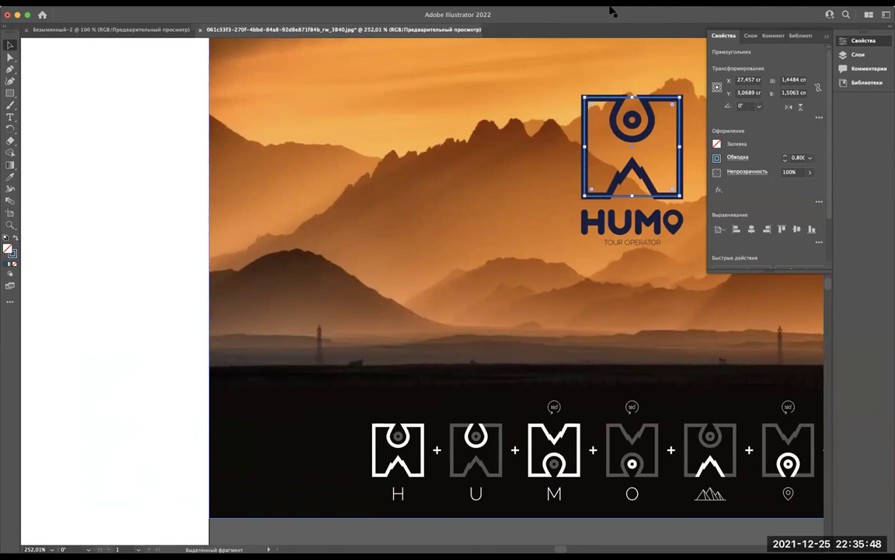
Step: Move the traced square off the logo onto the blank white artboard
scroll(561, 164, down, 2)
scroll(622, 159, left, 2)
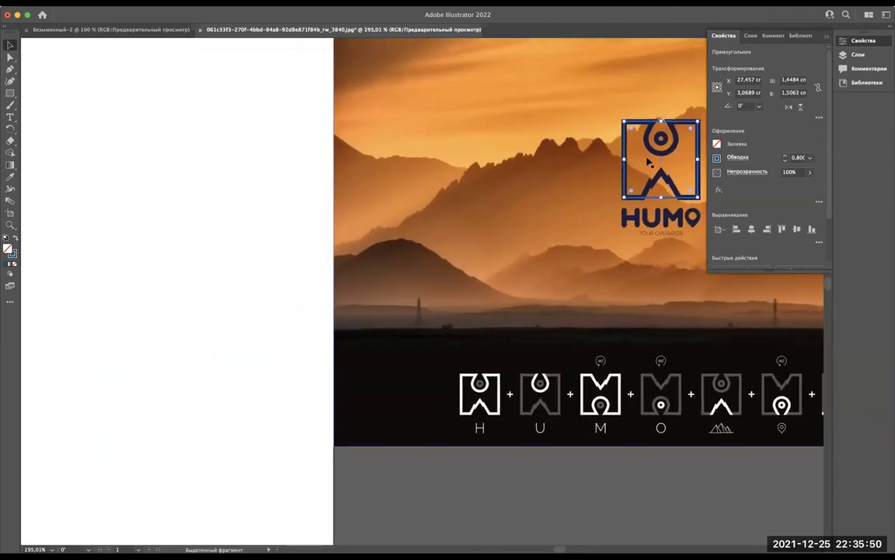
drag(663, 164, 100, 180)
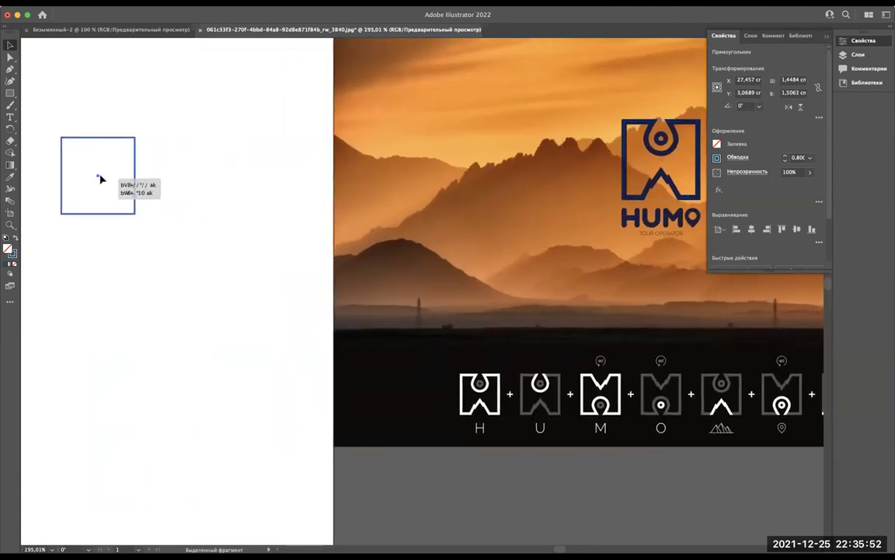
scroll(100, 180, left, 15)
scroll(100, 179, left, 5)
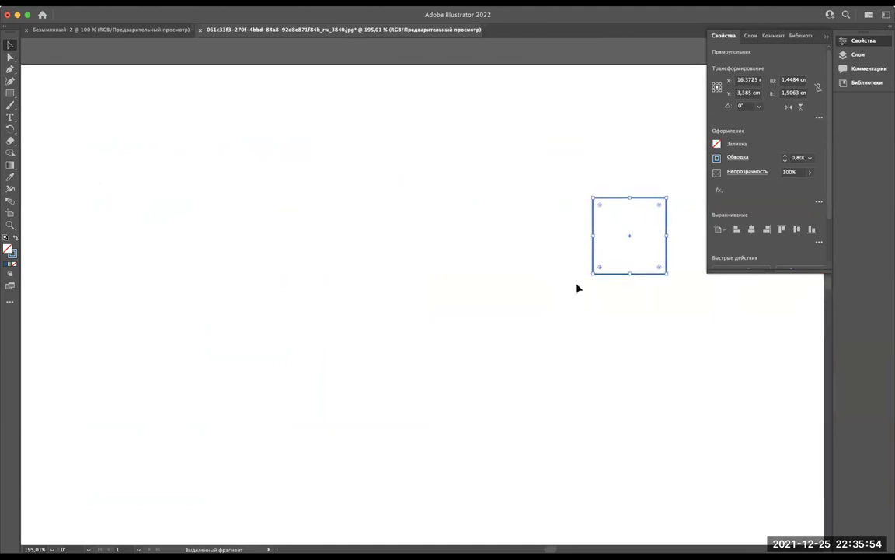
drag(630, 240, 224, 201)
Step: Zoom in on the square and collapse the Свойства (Properties) panel
scroll(207, 194, up, 3)
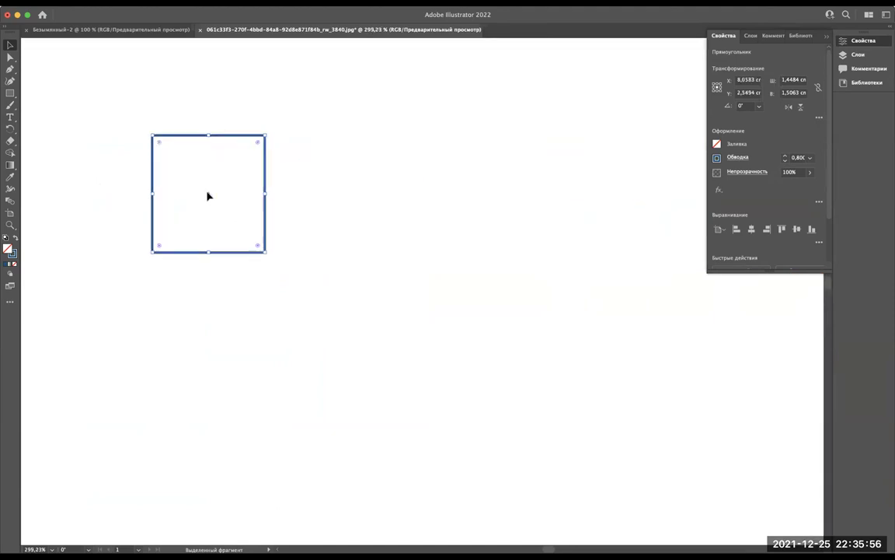
scroll(207, 197, down, 4)
scroll(208, 196, up, 4)
scroll(208, 196, down, 2)
scroll(208, 197, up, 1)
scroll(208, 196, up, 1)
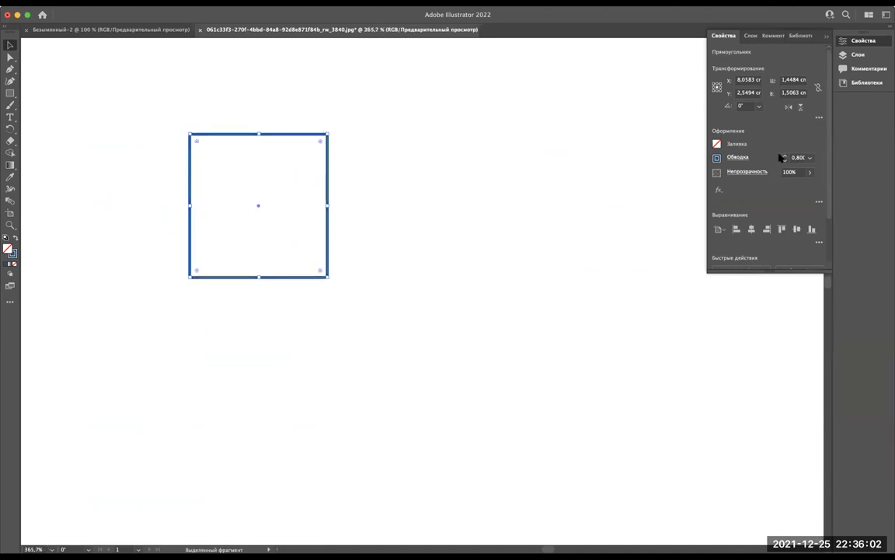
click(731, 35)
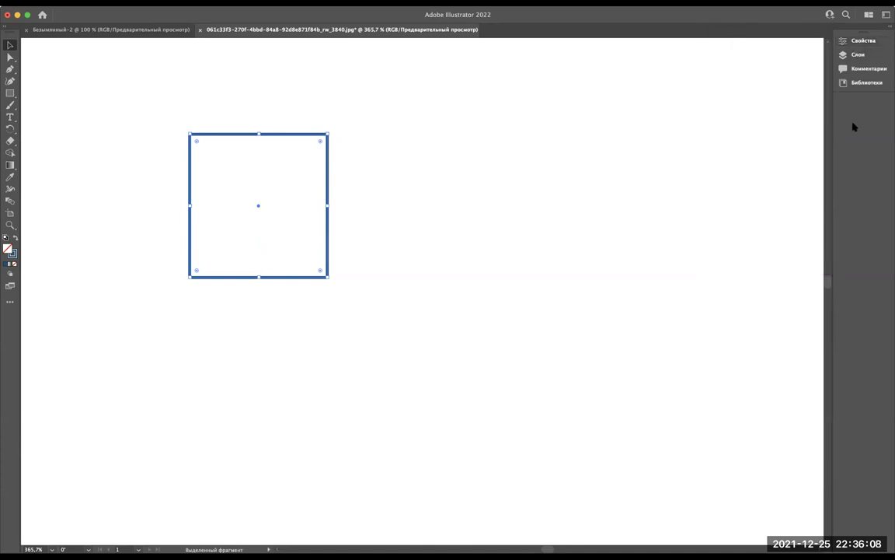
Step: Reopen the Свойства (Properties) panel from the Окно (Window) menu
click(352, 10)
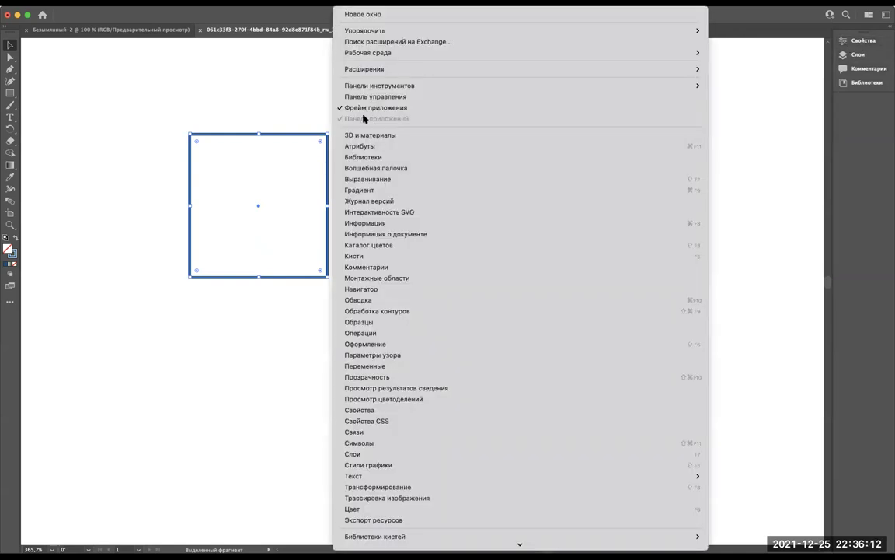
scroll(366, 381, down, 5)
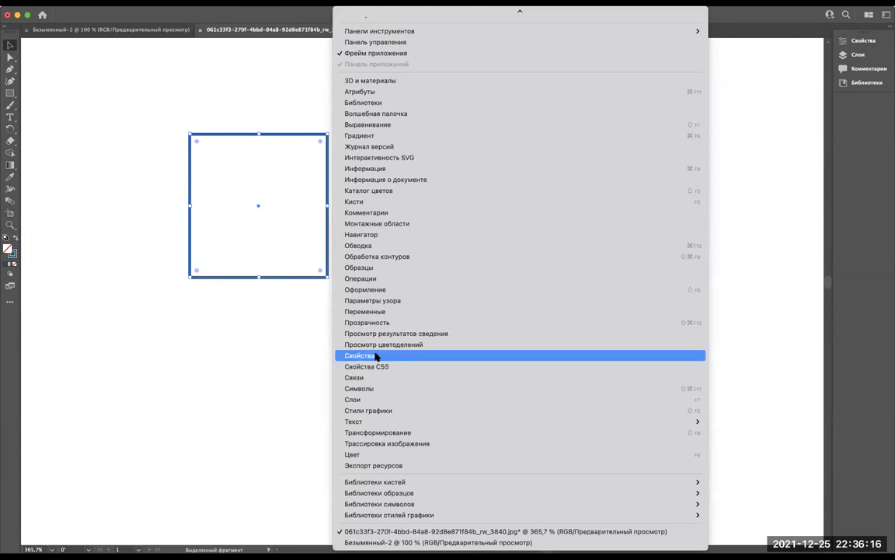
click(376, 355)
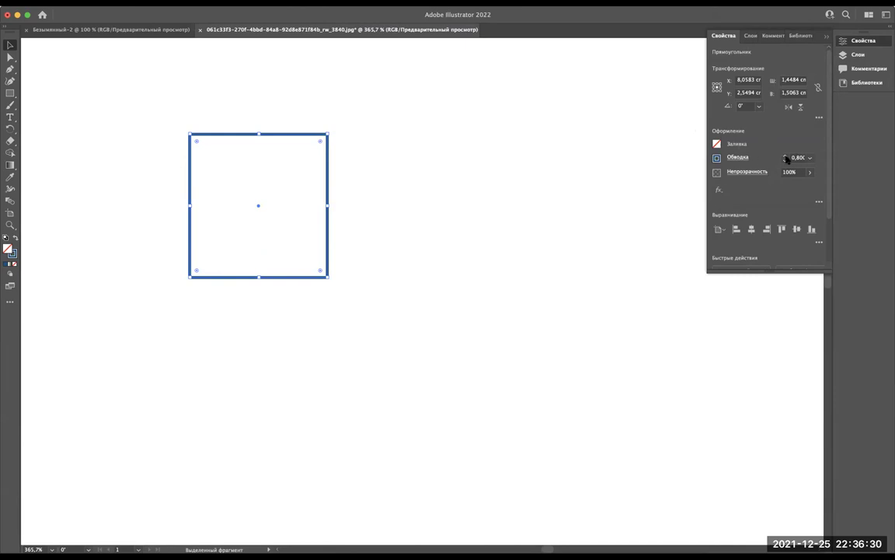
Step: Set the square's Обводка stroke weight to 3 pt with the weight arrows
click(784, 157)
click(785, 158)
click(785, 158)
click(785, 157)
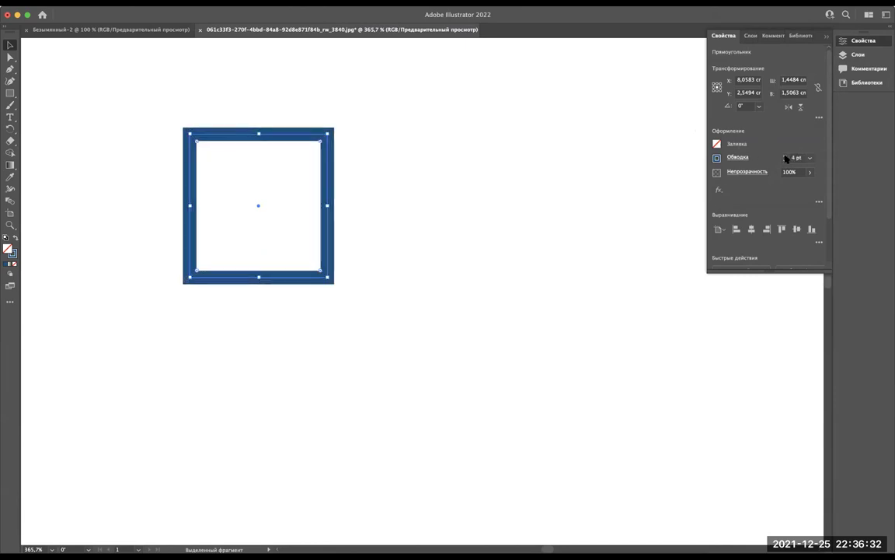
click(785, 156)
click(784, 159)
Step: Zoom out and pan across the canvas to view the 3 pt square
scroll(430, 206, down, 2)
scroll(427, 218, down, 2)
scroll(427, 218, down, 3)
scroll(399, 281, right, 3)
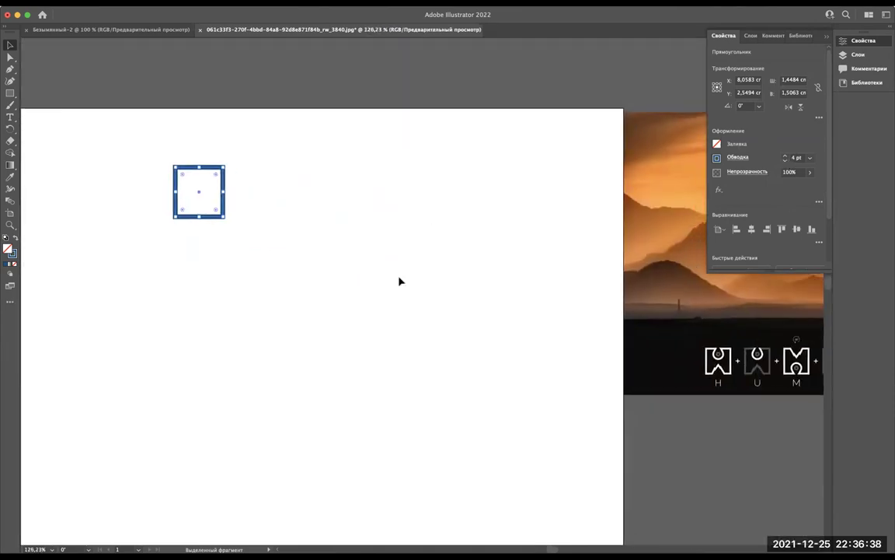
scroll(375, 314, right, 3)
scroll(375, 313, left, 3)
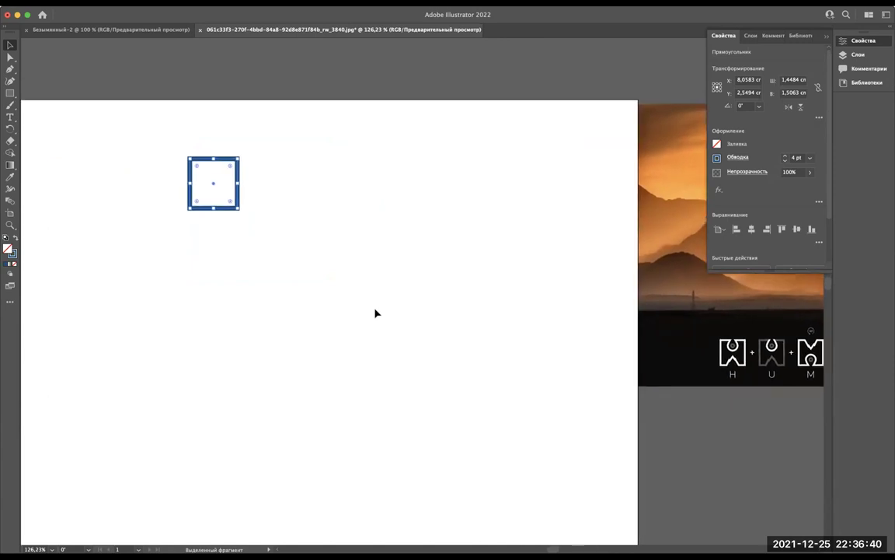
scroll(375, 313, right, 4)
scroll(375, 314, left, 1)
scroll(375, 313, left, 3)
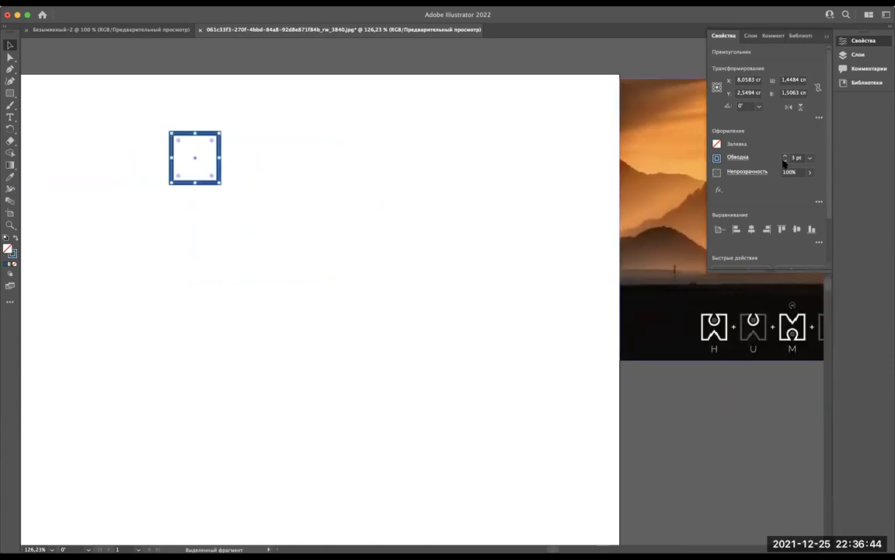
scroll(379, 216, right, 5)
scroll(379, 216, left, 3)
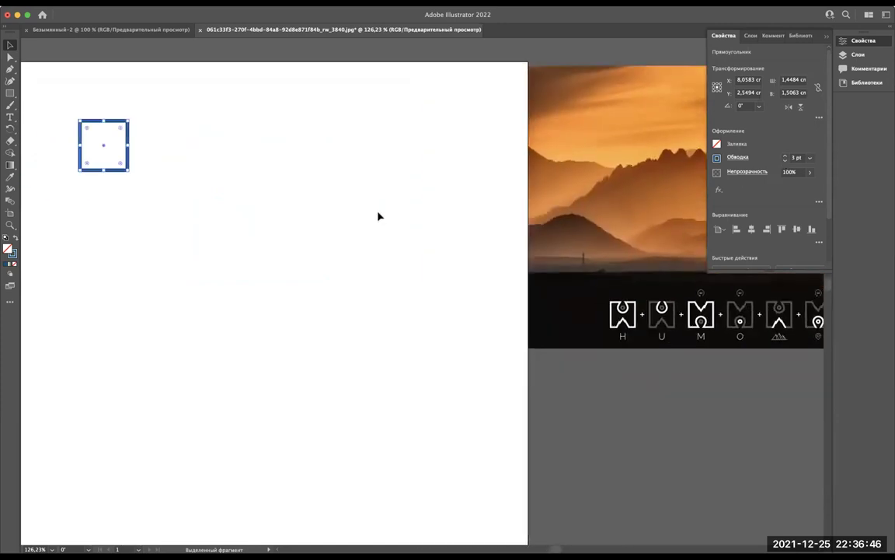
scroll(379, 216, down, 1)
Step: Hold the square against the HUMO logo to compare their sizes
scroll(351, 238, down, 3)
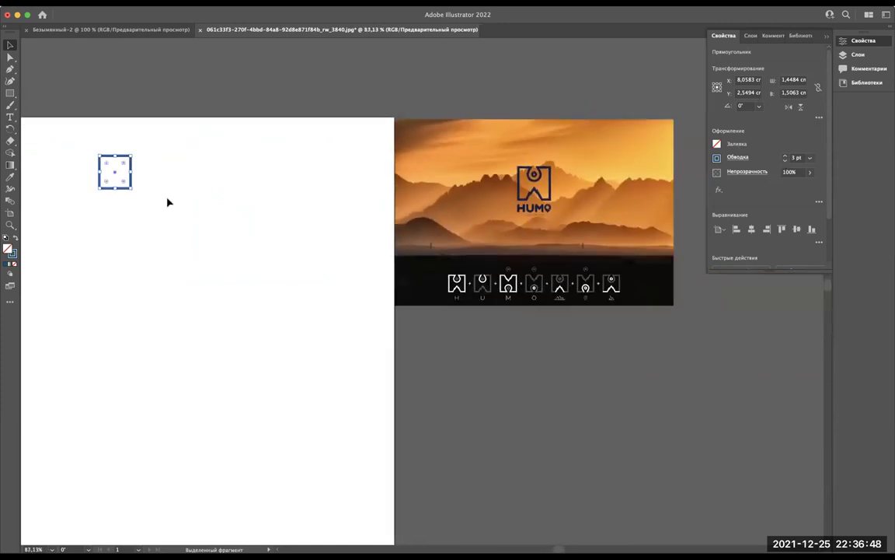
mouse_move(116, 173)
mouse_down()
mouse_move(536, 181)
mouse_move(199, 203)
mouse_up()
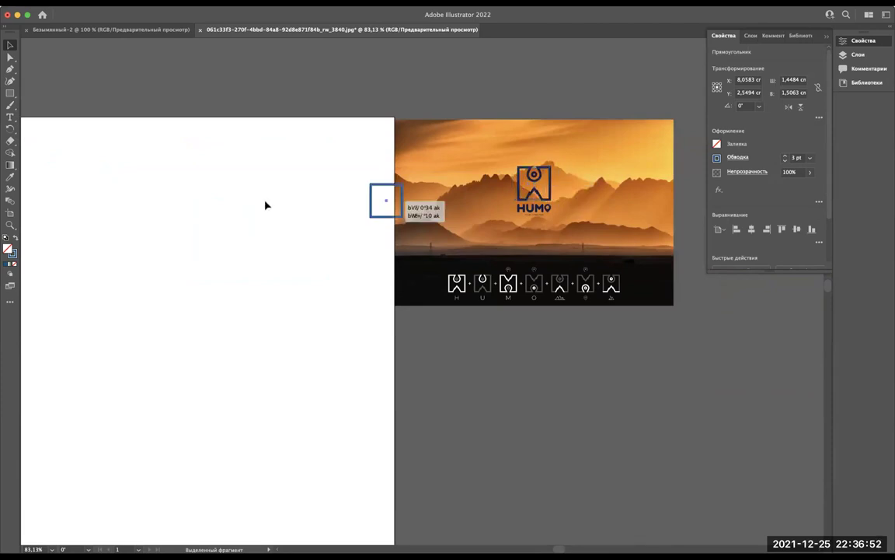
scroll(200, 204, up, 1)
scroll(199, 204, up, 2)
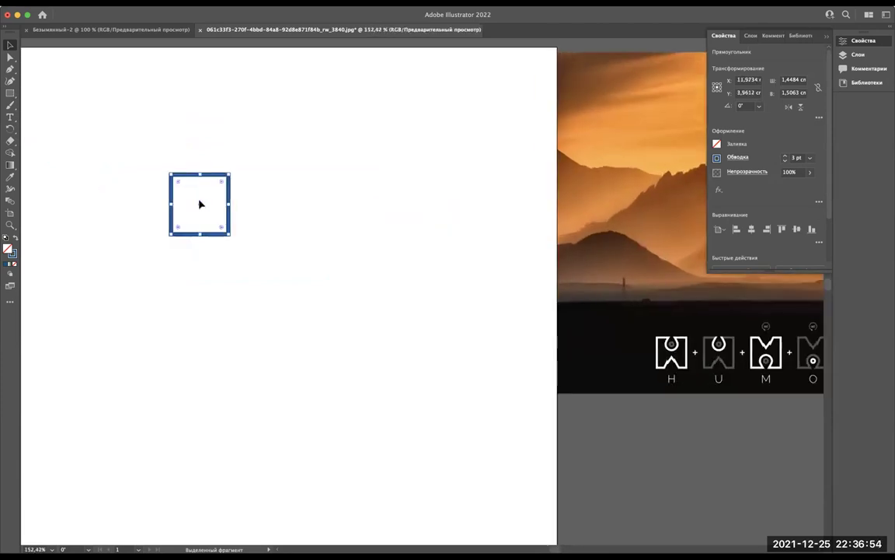
scroll(199, 203, right, 3)
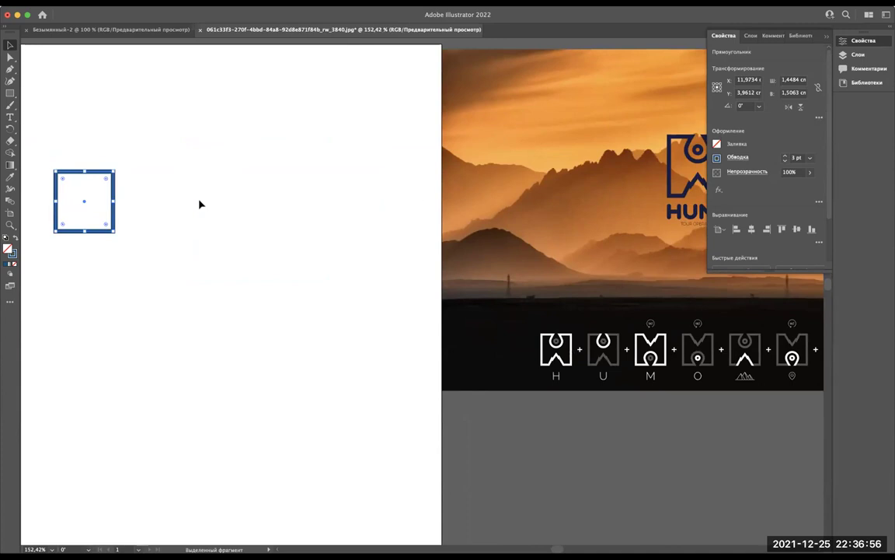
Step: Move the HUMO reference image left, close beside the square on the artboard
drag(599, 227, 394, 233)
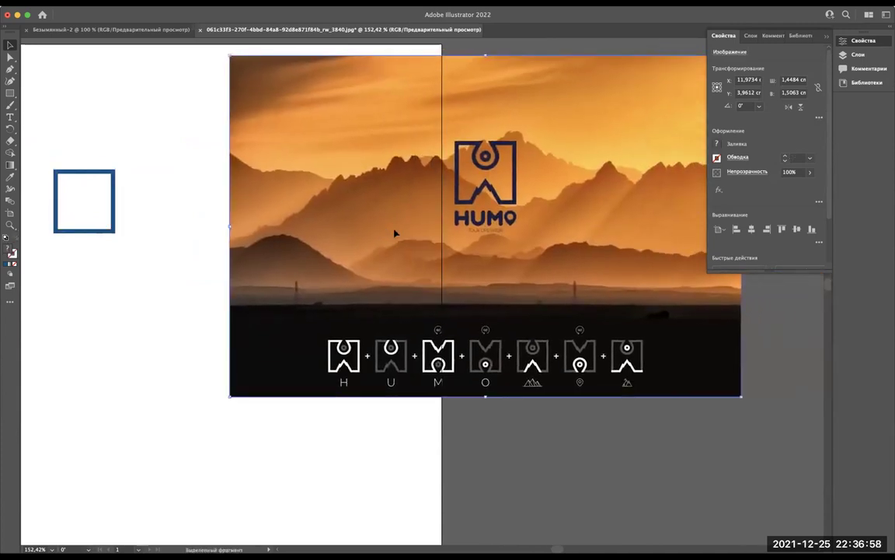
scroll(394, 233, left, 2)
scroll(394, 233, down, 1)
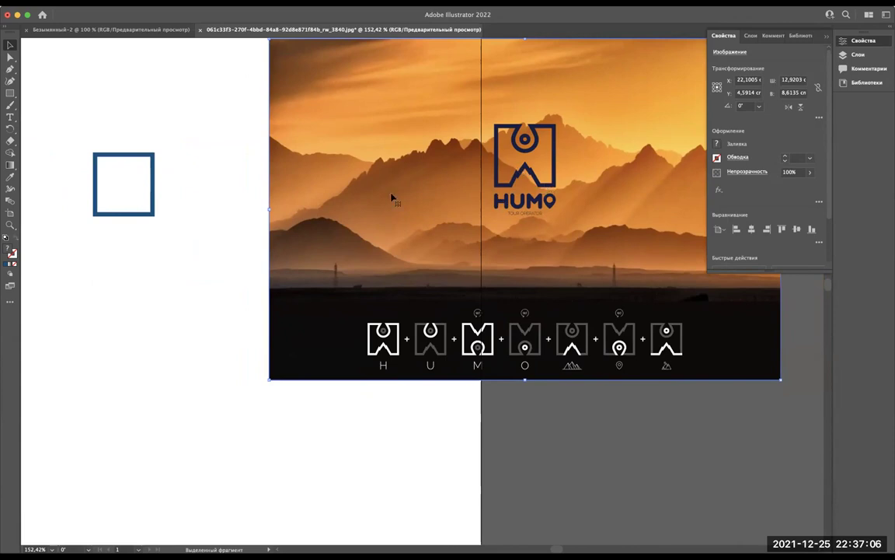
scroll(69, 167, up, 2)
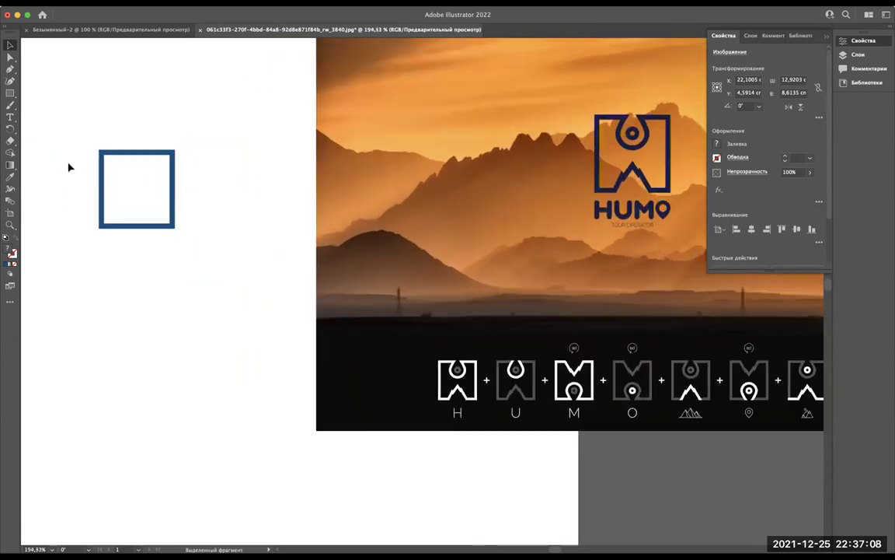
scroll(69, 166, up, 1)
scroll(68, 166, up, 1)
scroll(69, 166, down, 1)
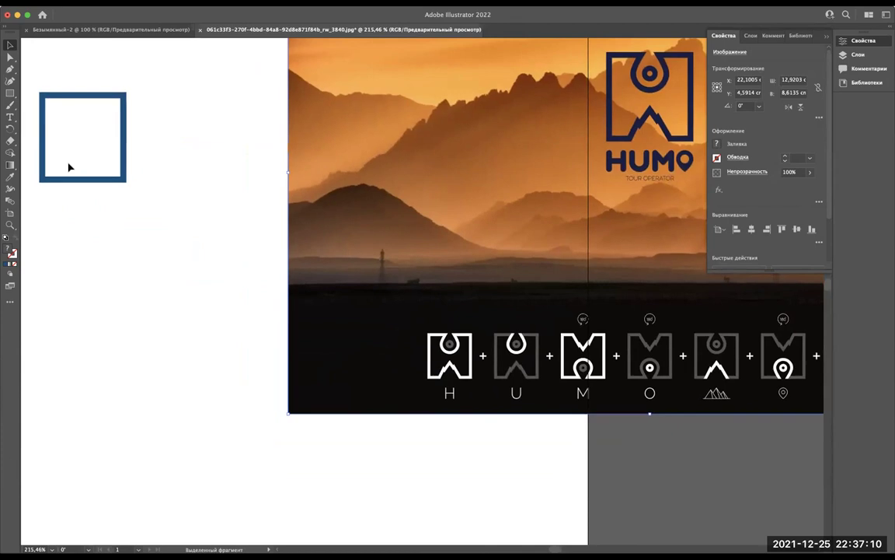
scroll(68, 167, left, 2)
scroll(68, 166, down, 1)
scroll(65, 122, left, 5)
scroll(65, 122, right, 4)
scroll(64, 122, up, 1)
scroll(64, 122, up, 2)
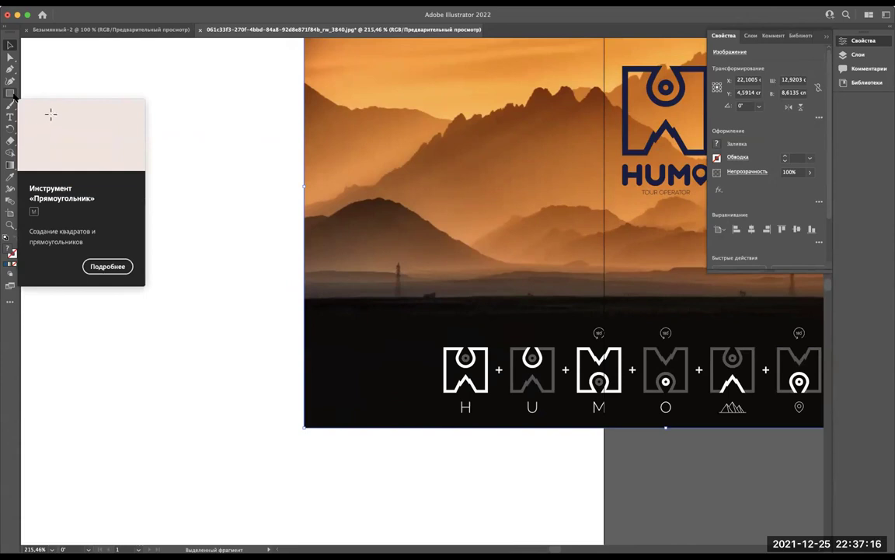
Step: Switch from the Rectangle tool to the Ellipse tool (L) in the toolbar flyout
click(12, 94)
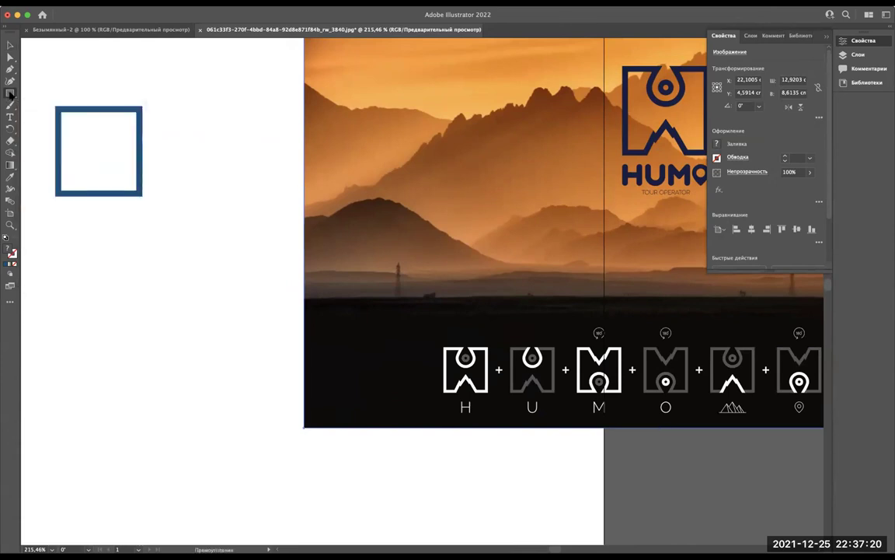
click(11, 94)
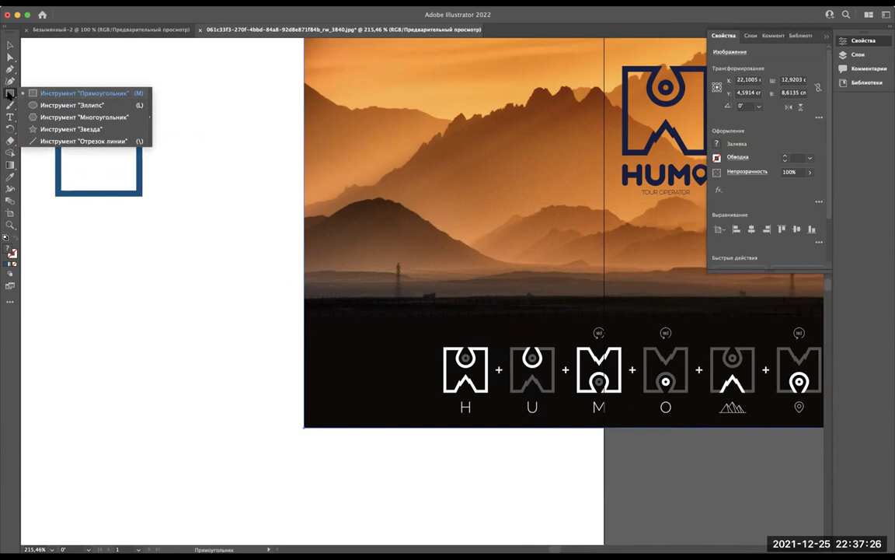
click(9, 93)
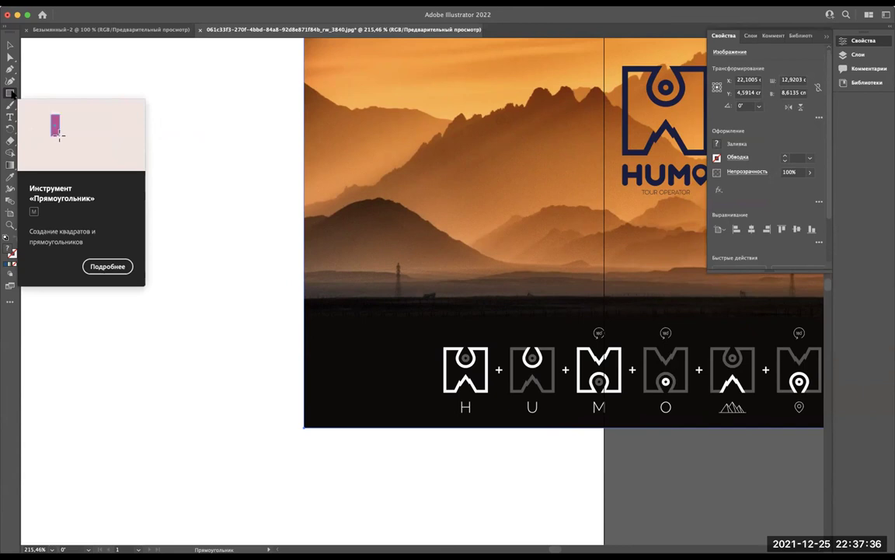
click(12, 93)
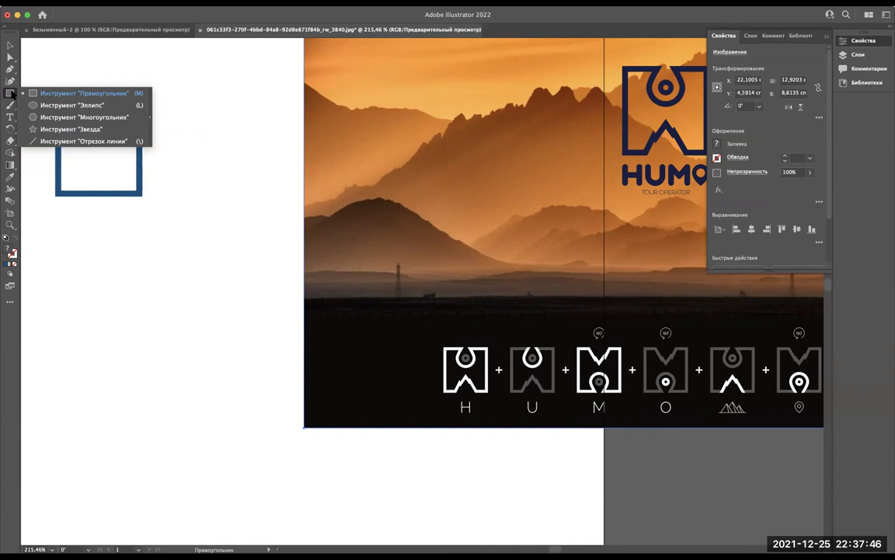
click(53, 105)
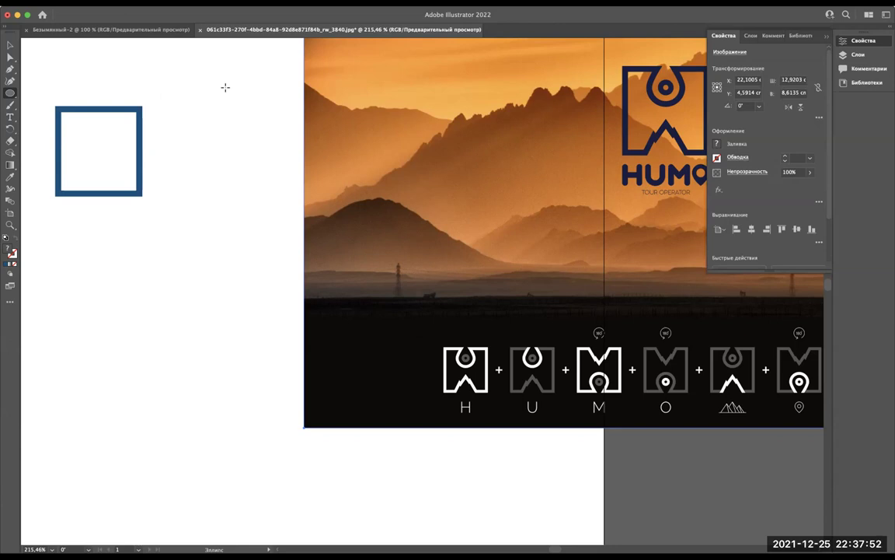
click(10, 95)
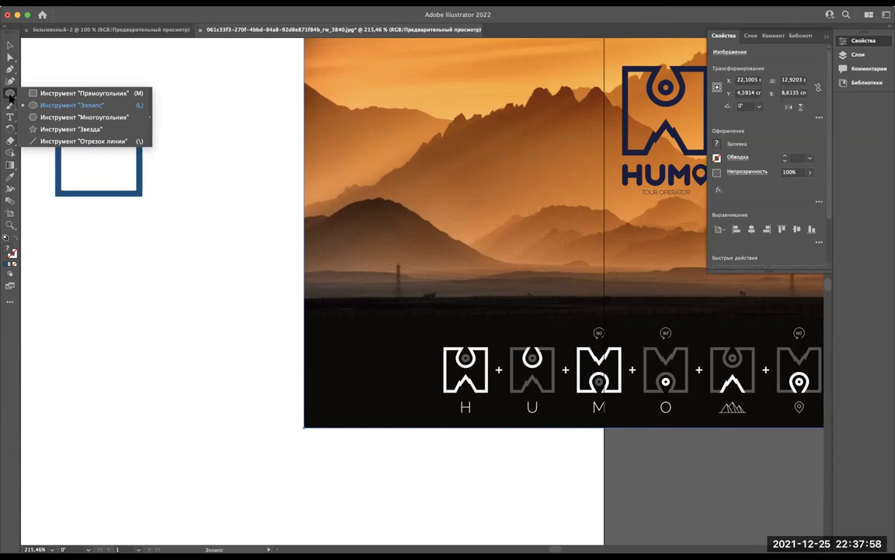
Step: Keep the Ellipse tool and scroll over to the shortcut notes beside the artboard
click(56, 107)
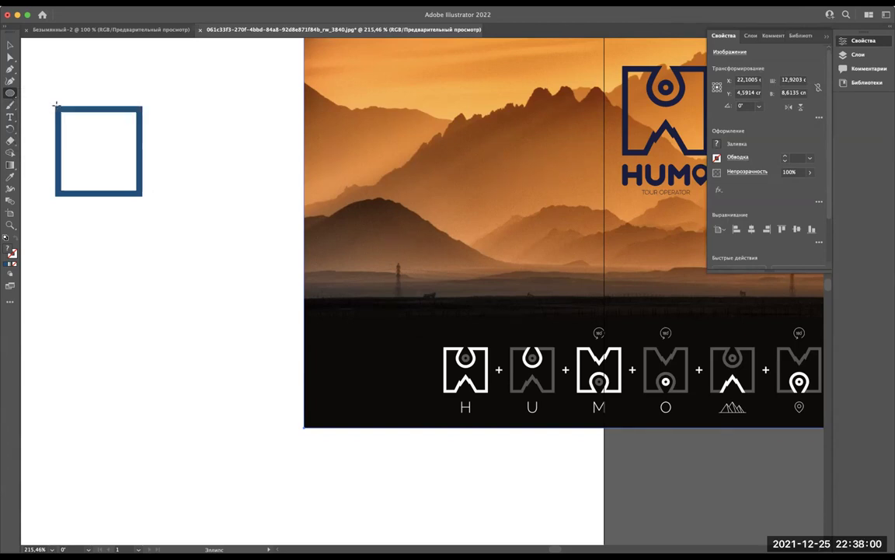
scroll(251, 89, down, 1)
scroll(250, 89, down, 3)
scroll(251, 89, left, 5)
scroll(250, 89, left, 5)
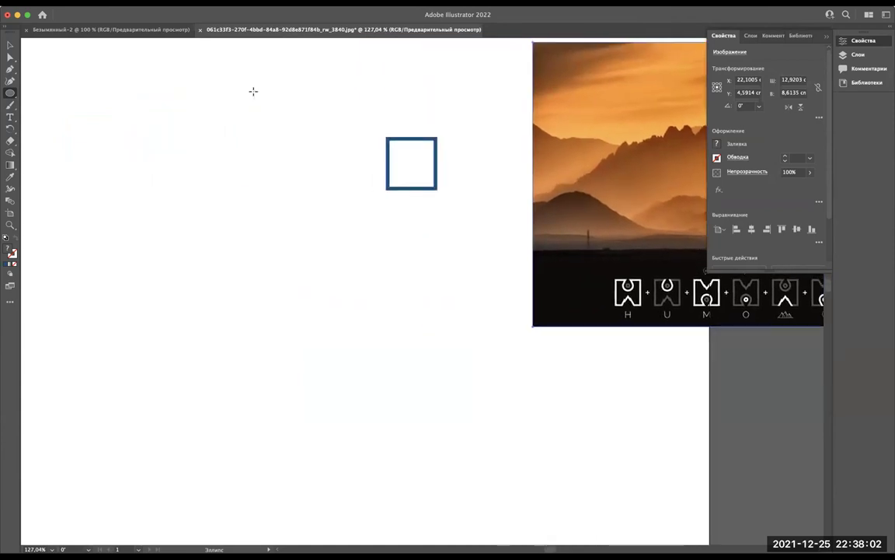
scroll(250, 90, down, 2)
scroll(252, 92, left, 8)
scroll(253, 92, left, 5)
scroll(252, 92, left, 3)
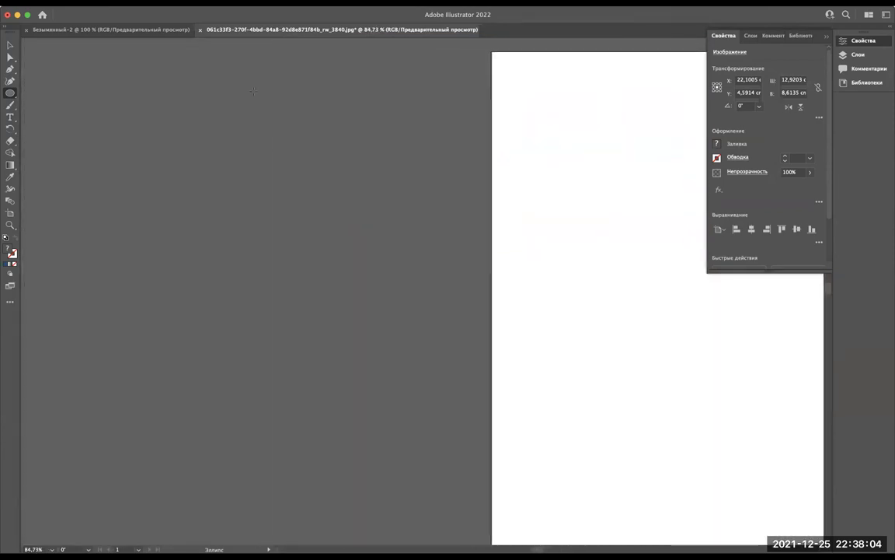
scroll(253, 94, down, 1)
scroll(252, 94, down, 1)
scroll(252, 95, up, 3)
scroll(252, 94, down, 2)
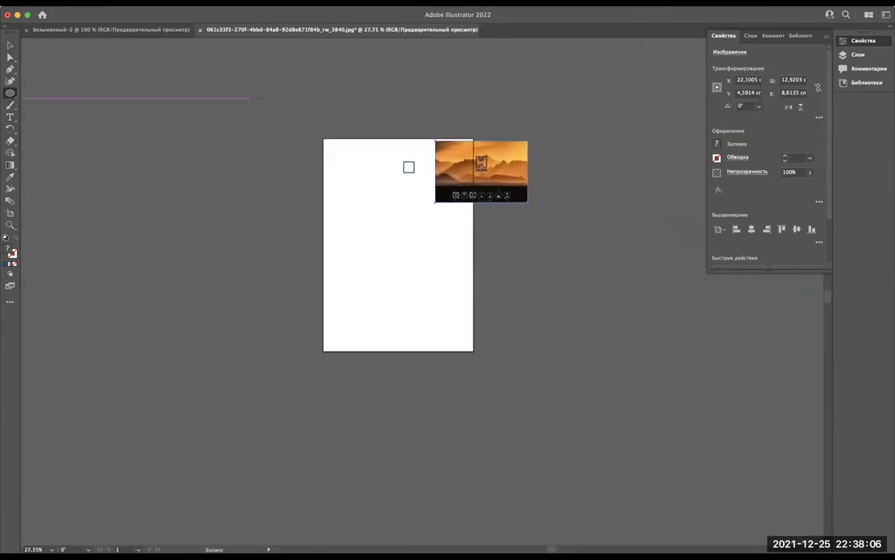
scroll(252, 94, left, 5)
scroll(254, 122, left, 6)
scroll(254, 122, up, 2)
scroll(252, 122, right, 3)
right_click(254, 123)
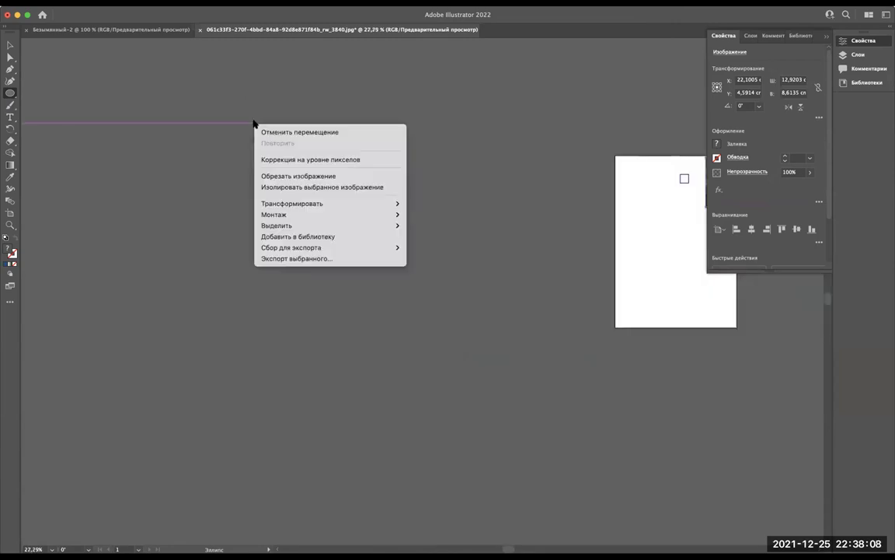
click(378, 103)
scroll(377, 102, down, 3)
scroll(378, 103, down, 3)
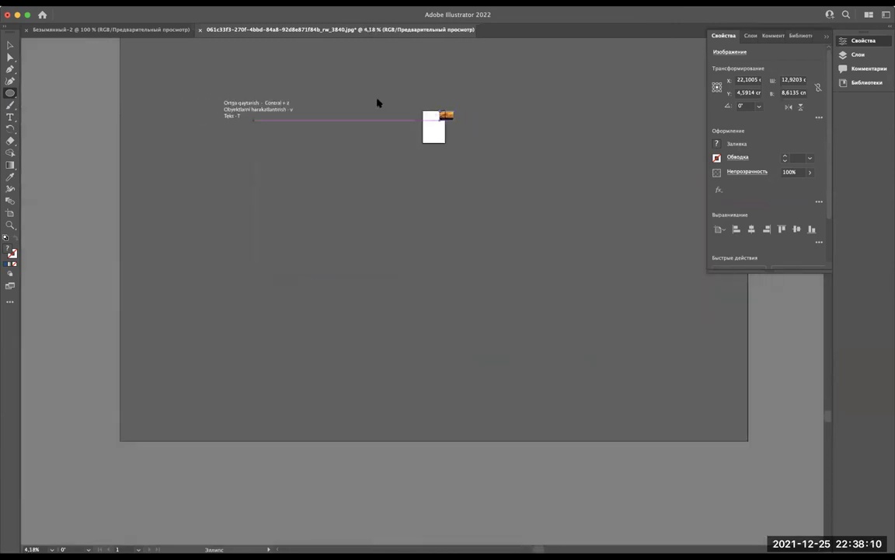
scroll(378, 103, up, 3)
scroll(116, 137, left, 4)
Step: Type 'To'rtburchak - M' and 'Dumaloq - L' as new lines in the notes
key(t)
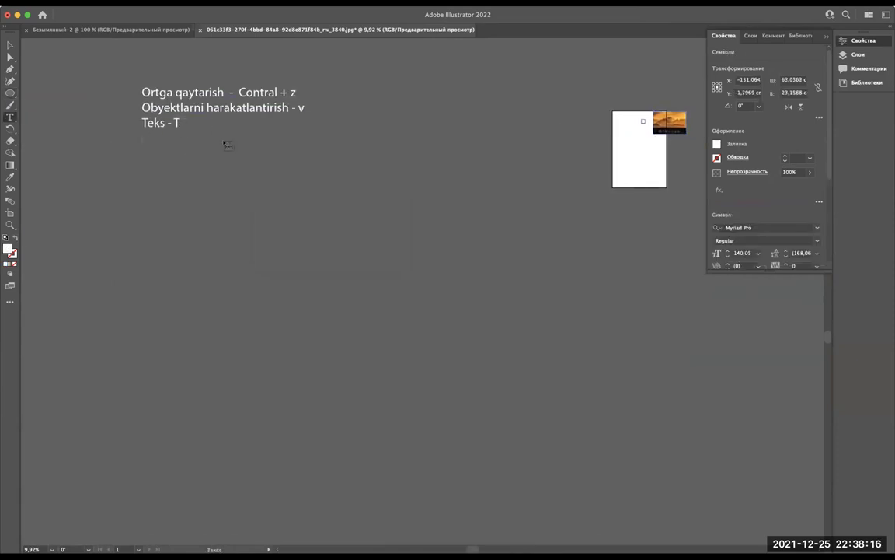
click(222, 139)
text(To'rtburchak -)
text(M)
key(Return)
text(Dumaloq)
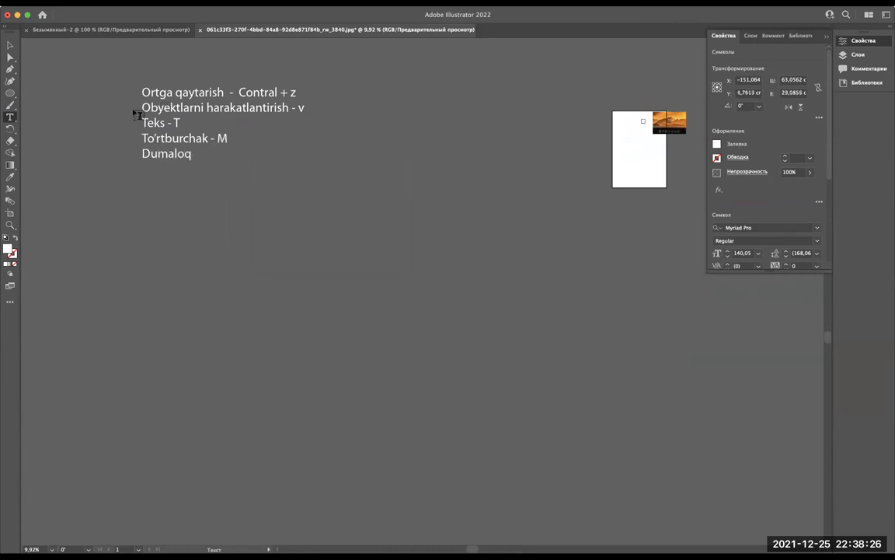
text(L)
click(11, 45)
scroll(111, 130, right, 5)
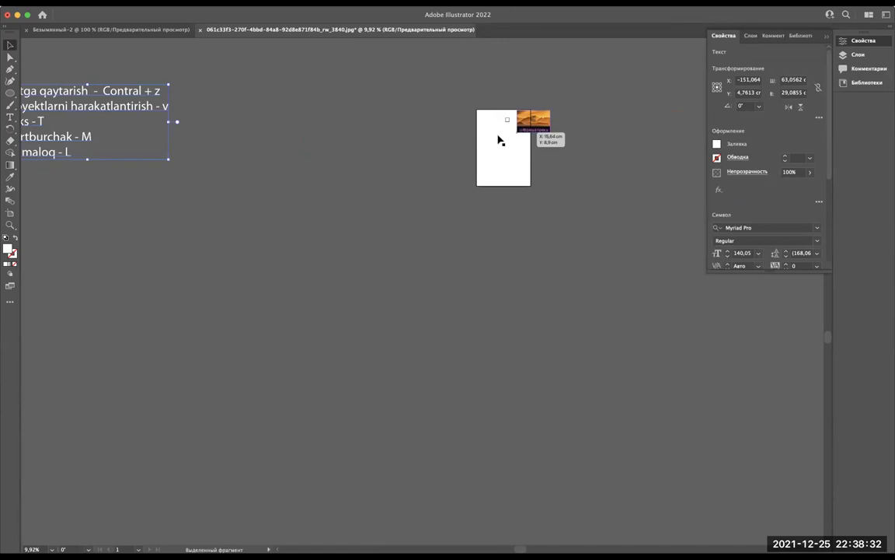
scroll(497, 137, up, 2)
scroll(518, 146, up, 3)
scroll(518, 148, up, 3)
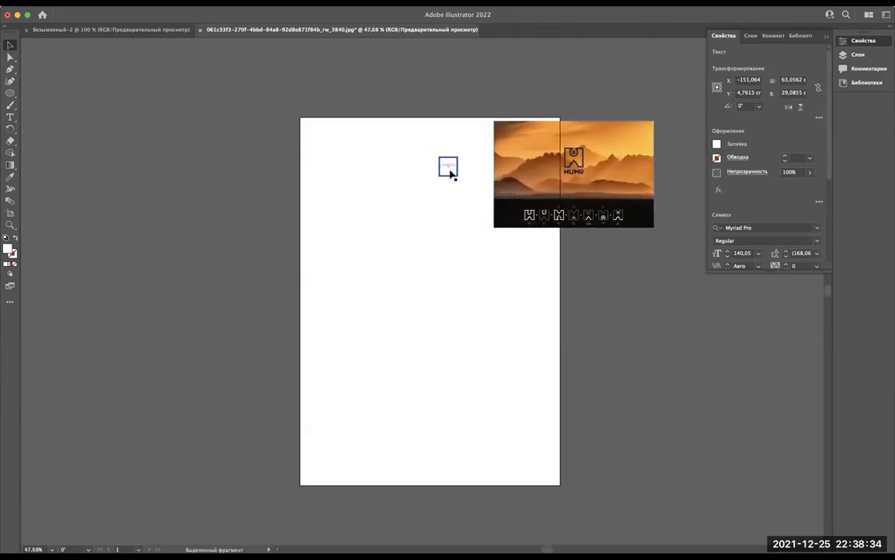
scroll(441, 171, up, 3)
scroll(442, 171, right, 3)
scroll(440, 171, up, 3)
scroll(439, 172, up, 3)
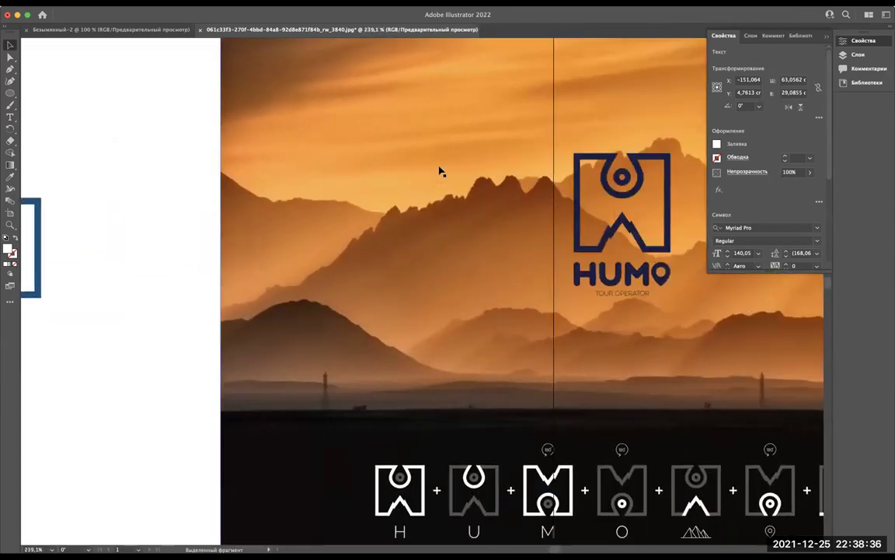
scroll(587, 160, up, 3)
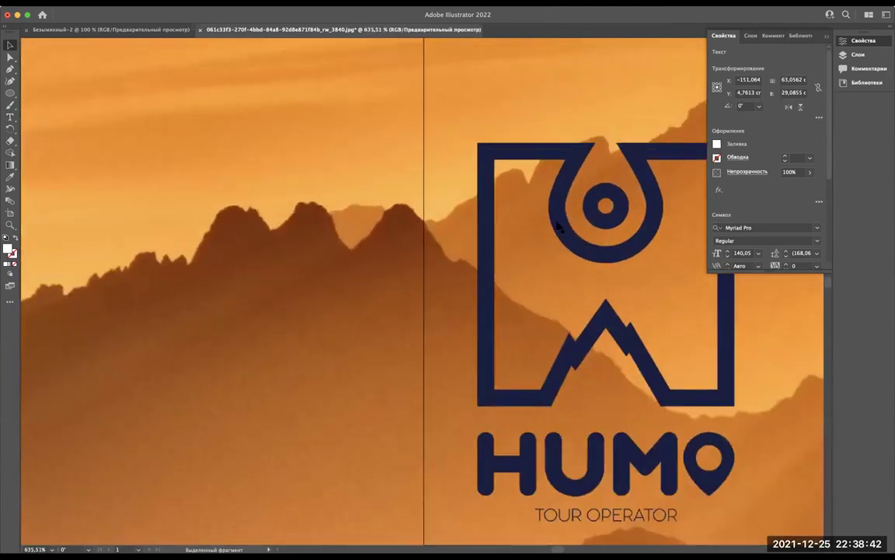
scroll(595, 210, down, 5)
scroll(596, 209, up, 3)
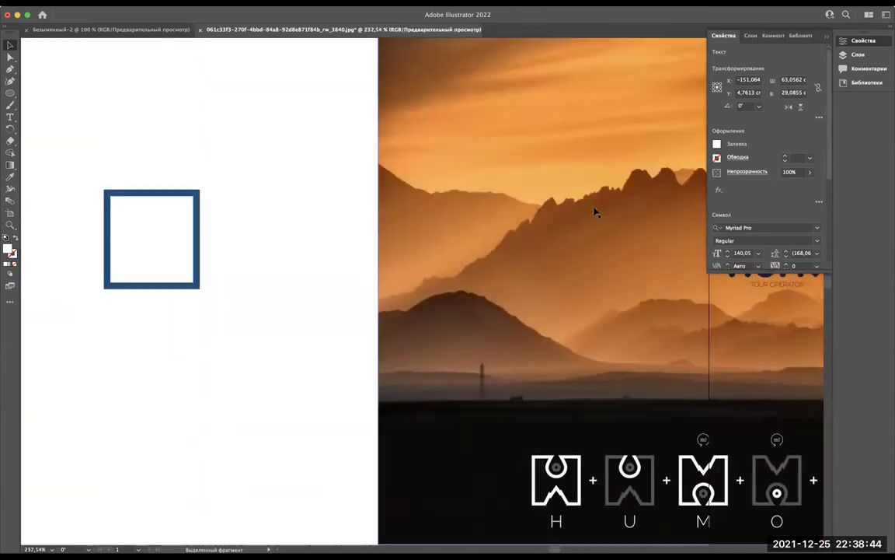
scroll(596, 210, left, 5)
scroll(362, 136, up, 3)
scroll(363, 136, right, 5)
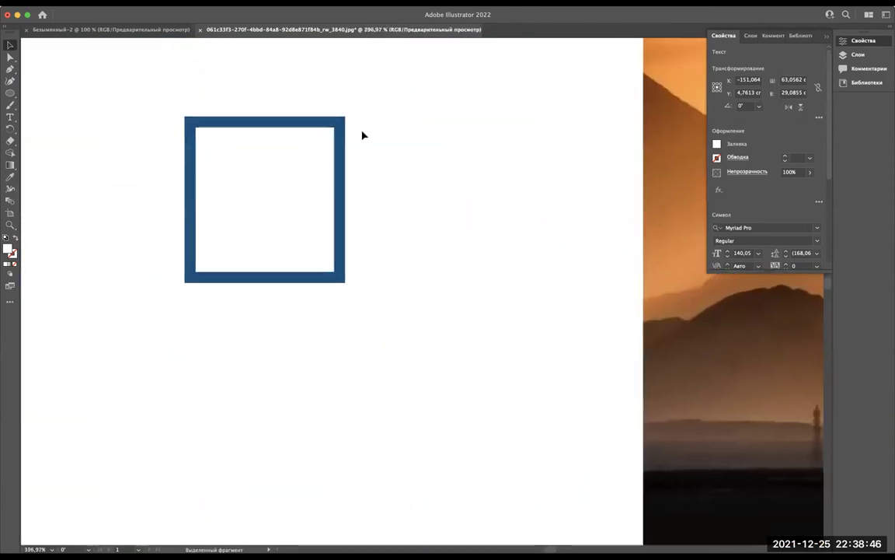
scroll(342, 200, right, 2)
scroll(342, 201, right, 4)
key(ctrl+0)
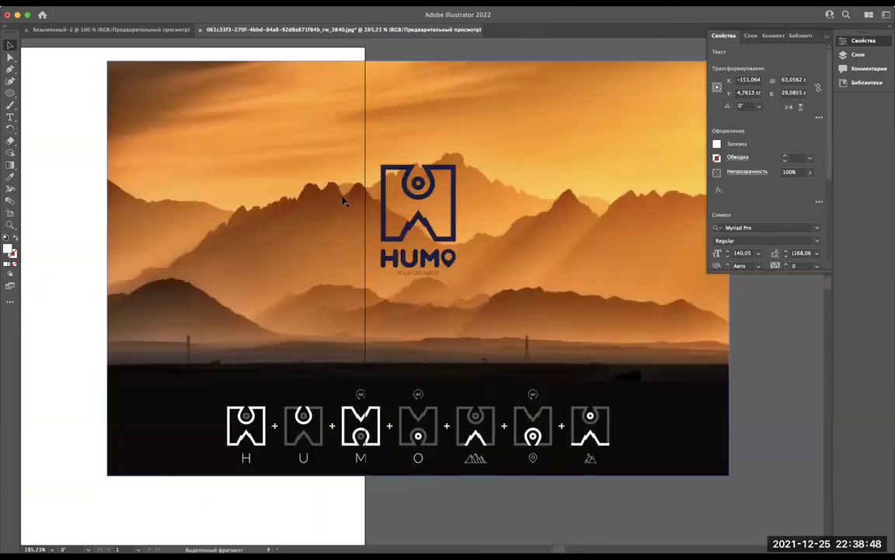
scroll(460, 160, up, 6)
scroll(459, 161, up, 1)
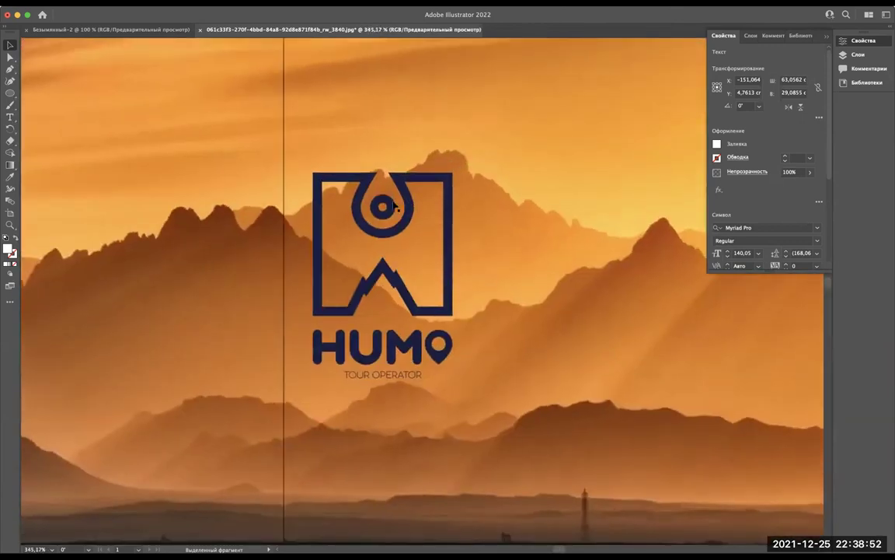
scroll(379, 225, left, 3)
scroll(380, 225, down, 1)
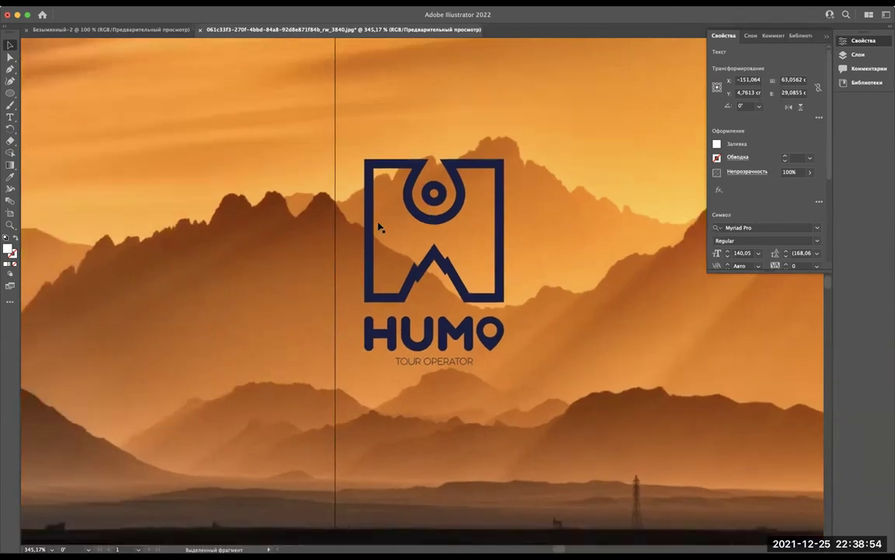
scroll(379, 226, left, 10)
scroll(379, 225, down, 2)
scroll(379, 226, down, 5)
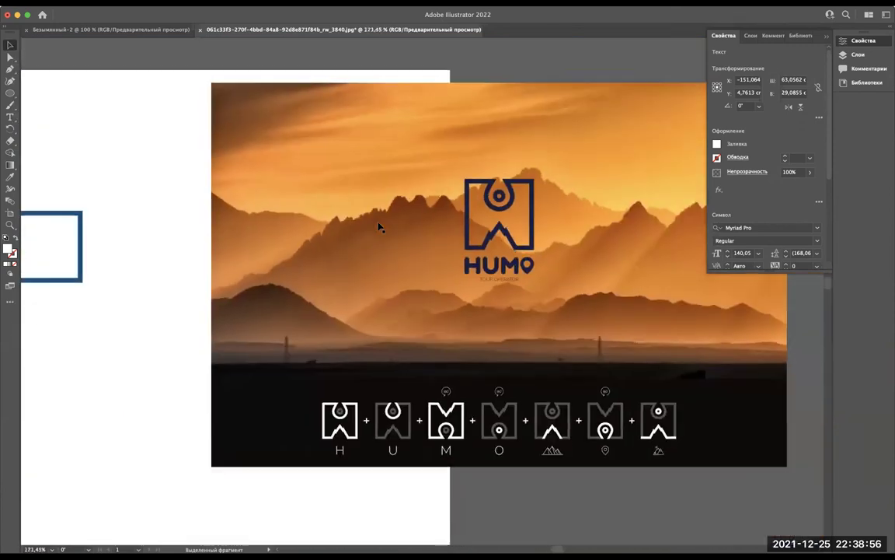
scroll(379, 226, down, 1)
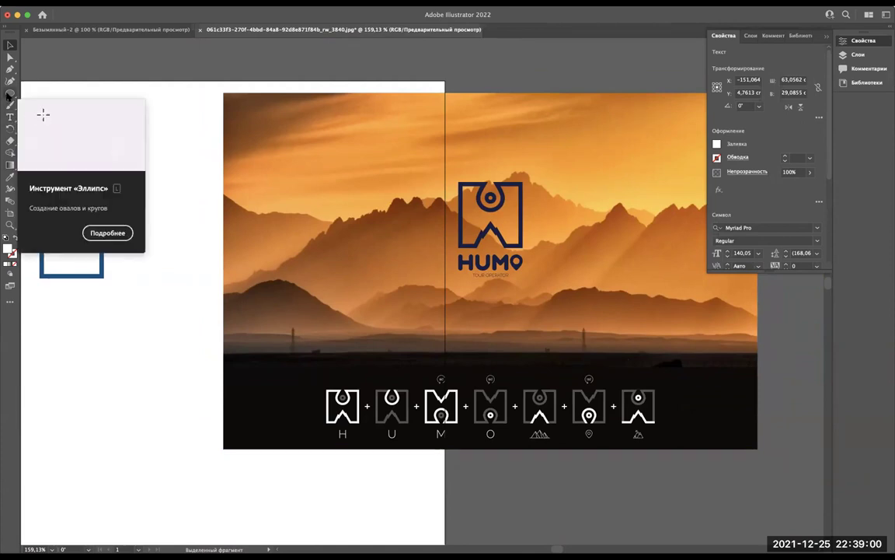
Step: Draw a 3.5278 × 3.5278 cm circle through the Ellipse tool's size dialog
click(9, 93)
scroll(151, 116, left, 5)
scroll(151, 116, down, 2)
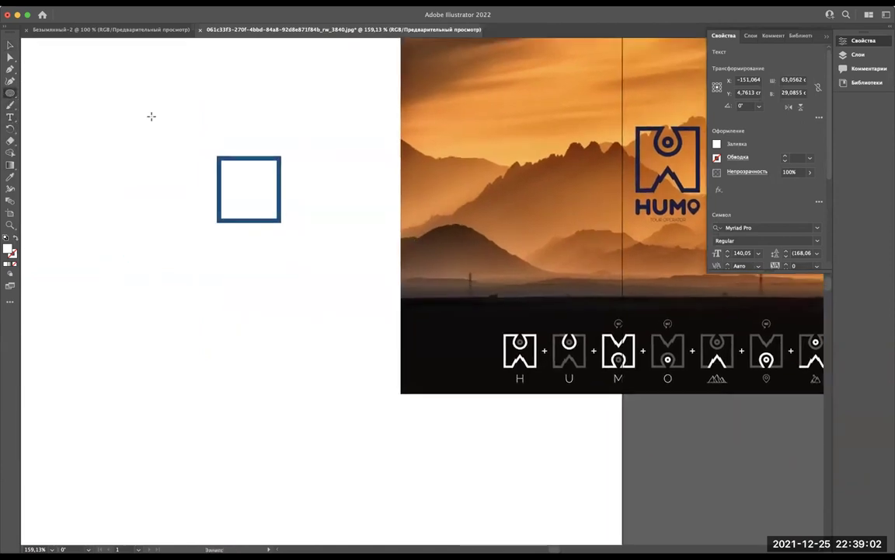
scroll(192, 288, up, 5)
scroll(310, 168, down, 2)
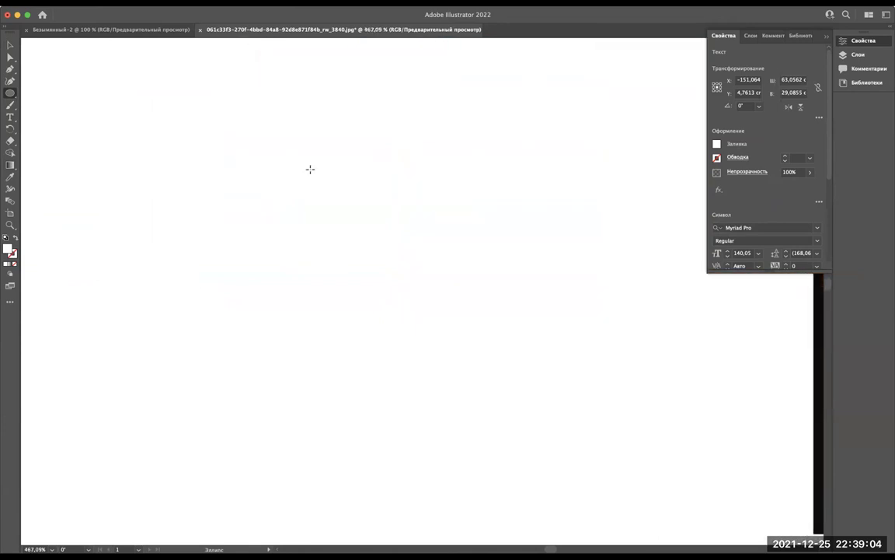
click(242, 126)
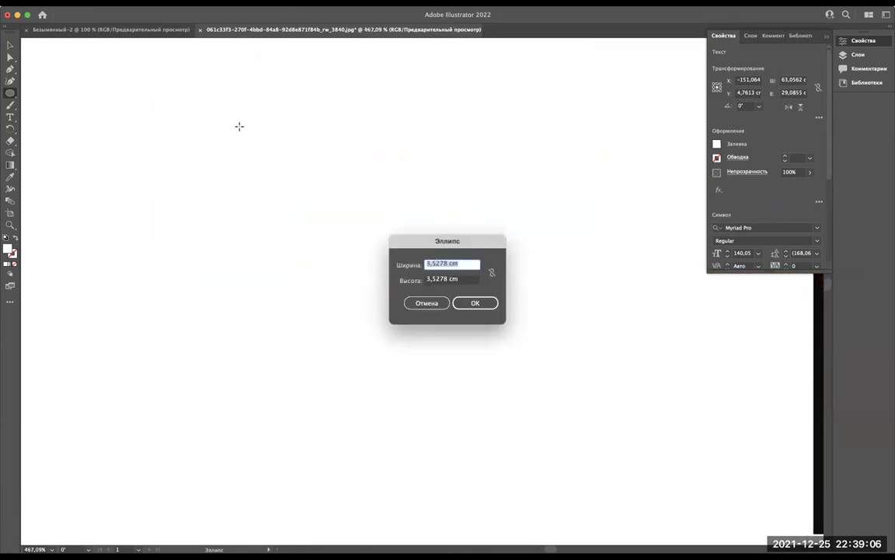
key(Escape)
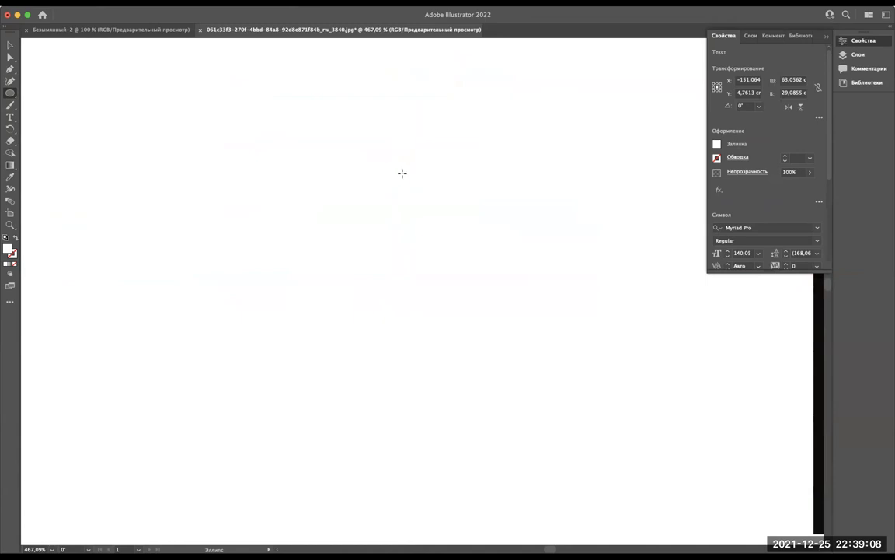
click(402, 172)
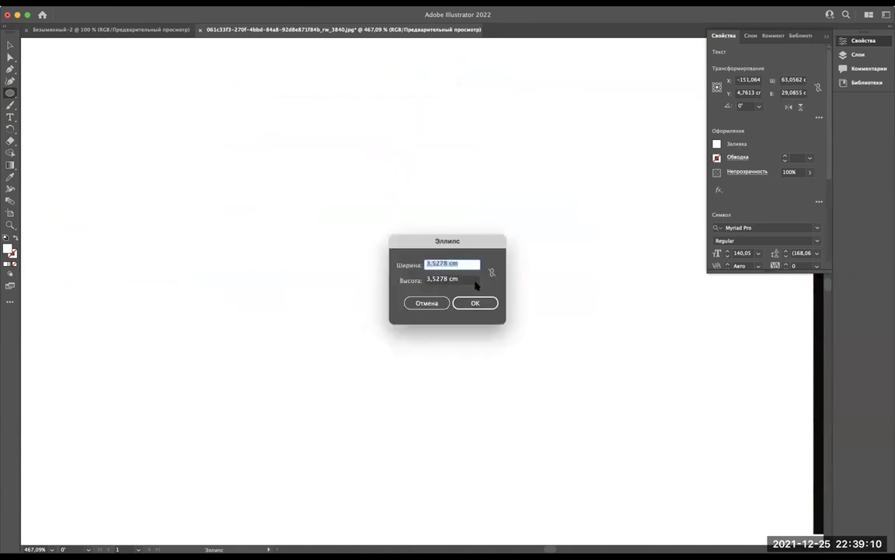
click(483, 308)
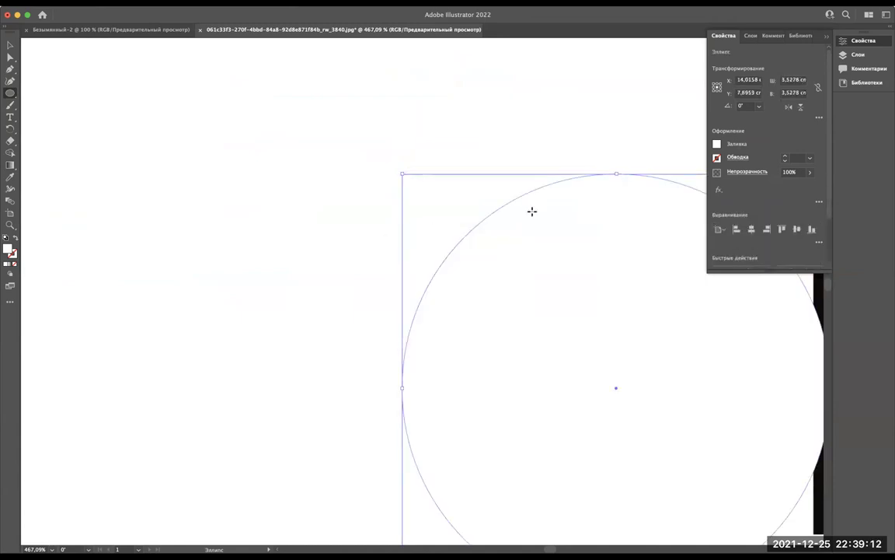
scroll(531, 211, down, 3)
scroll(532, 211, right, 2)
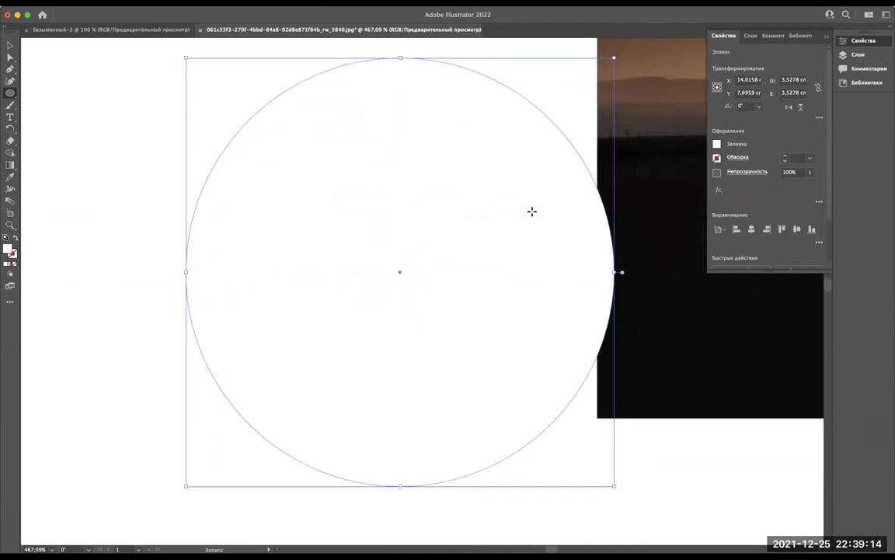
scroll(532, 212, down, 2)
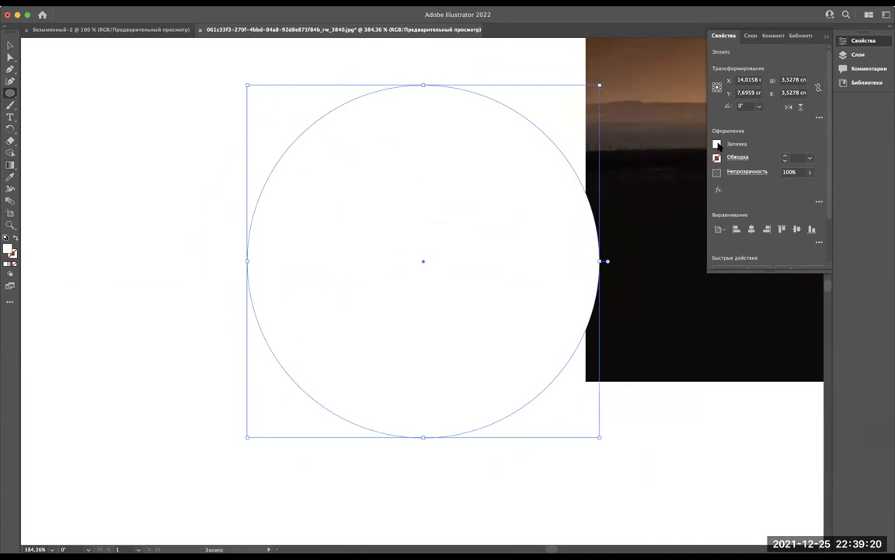
Step: Set the circle's fill to None and its stroke to dark blue (00294a)
click(717, 144)
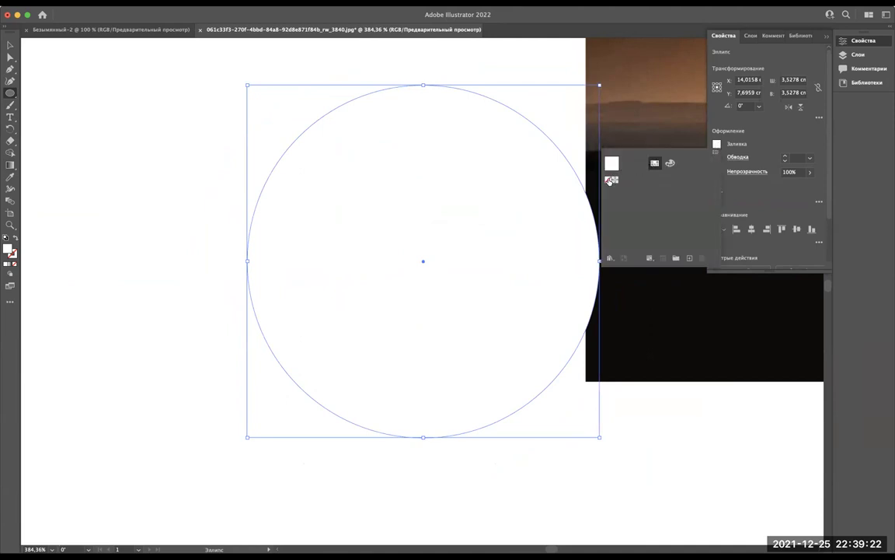
click(611, 181)
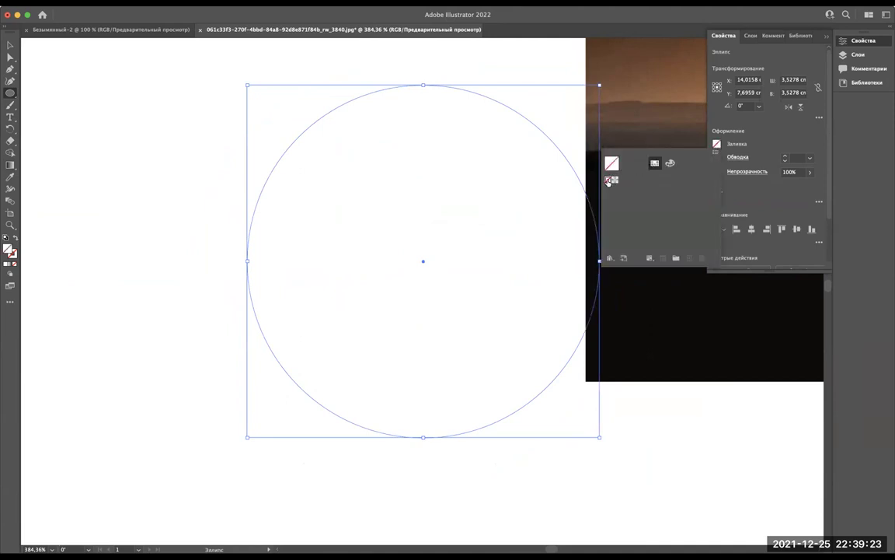
click(762, 142)
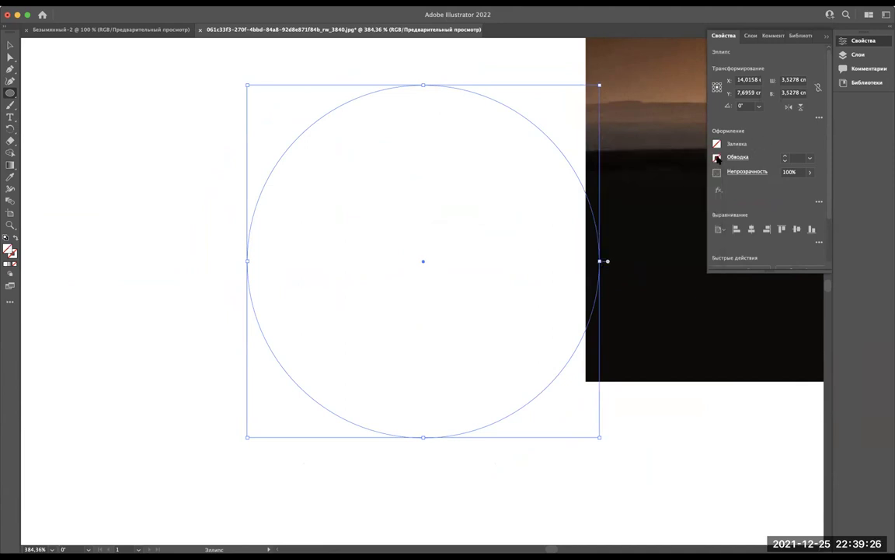
click(718, 158)
click(673, 267)
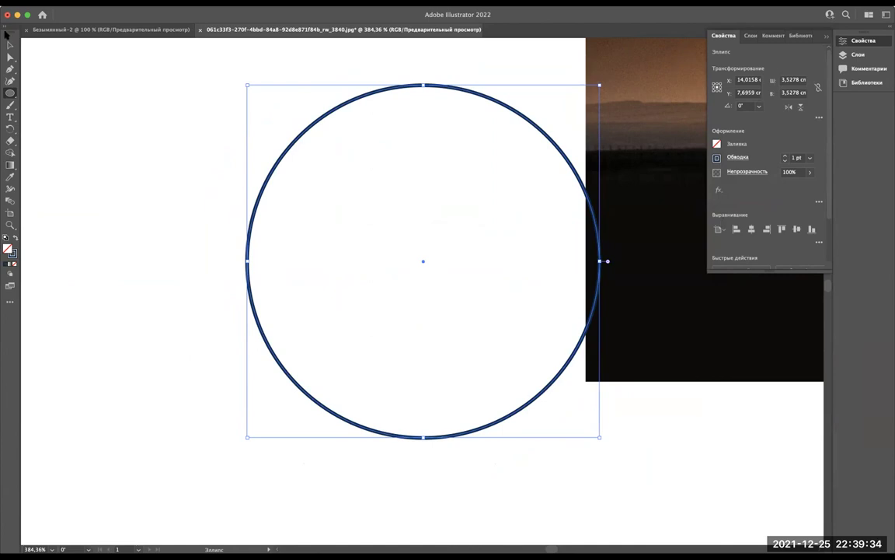
click(11, 47)
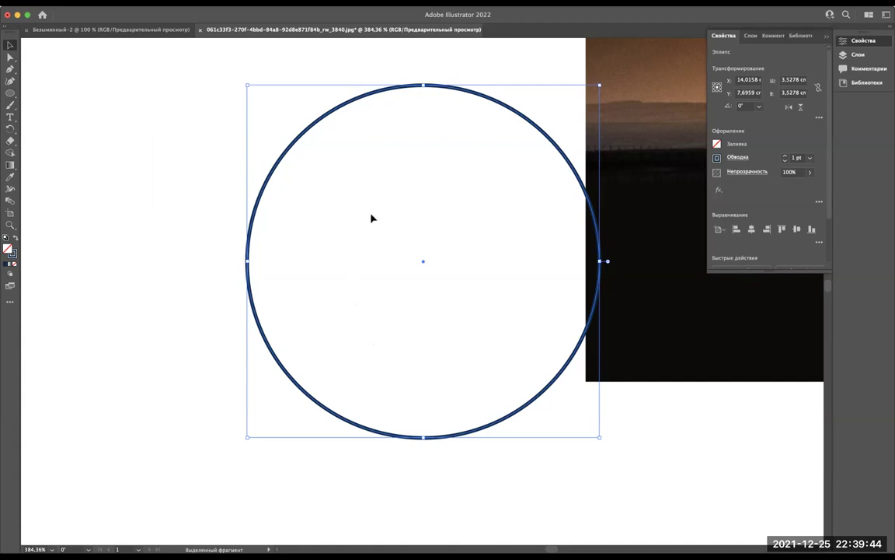
scroll(371, 218, up, 3)
scroll(372, 218, up, 4)
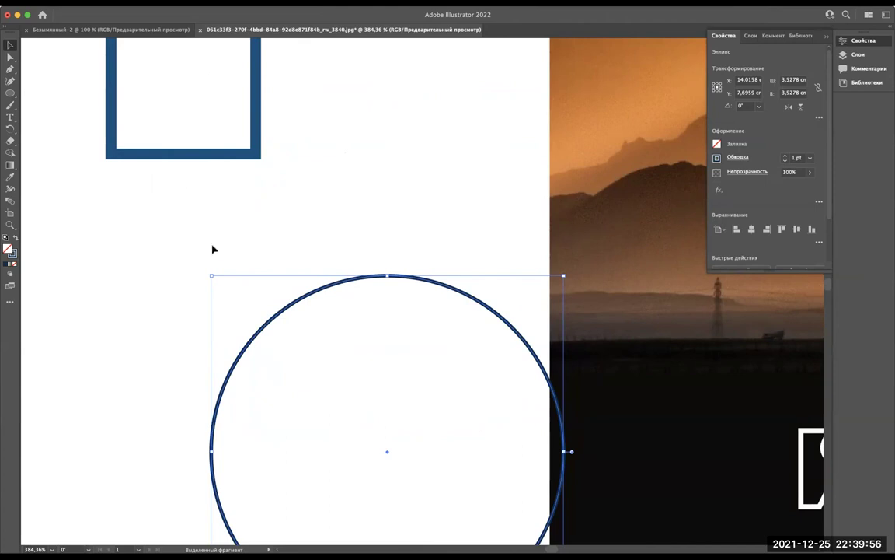
Step: Move the circle left and eyedrop the square's 3 pt blue stroke onto it
drag(303, 300, 199, 288)
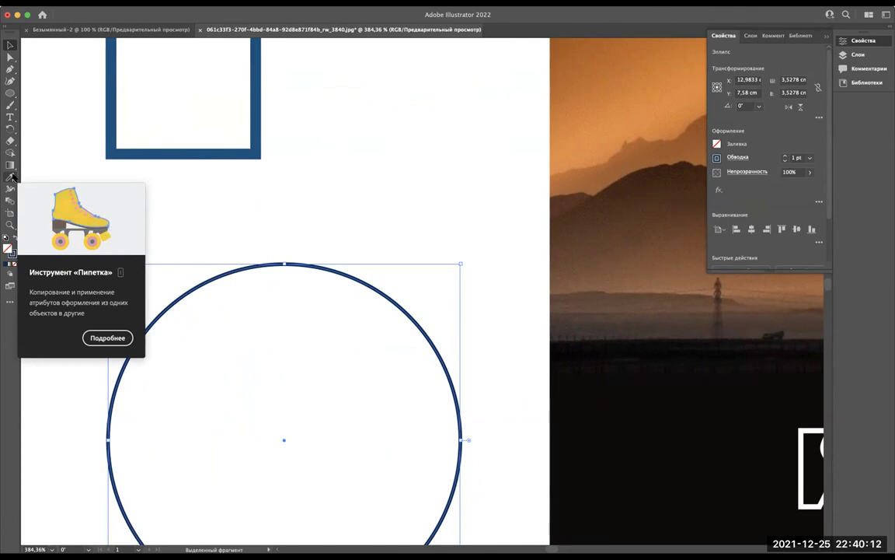
click(11, 178)
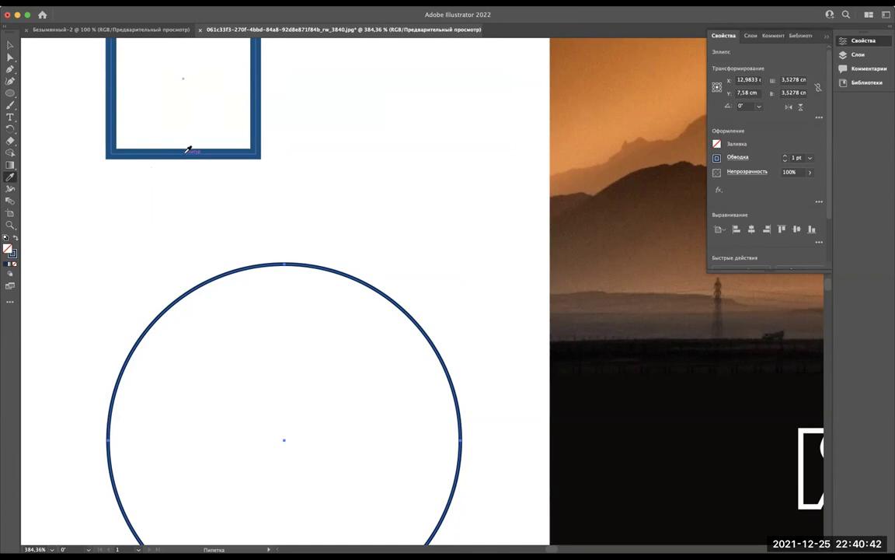
click(188, 150)
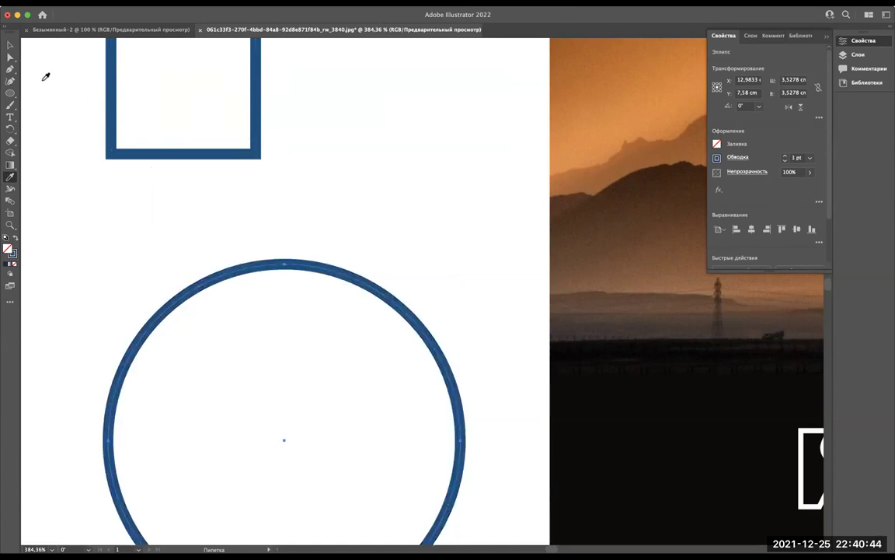
key(ctrl+z)
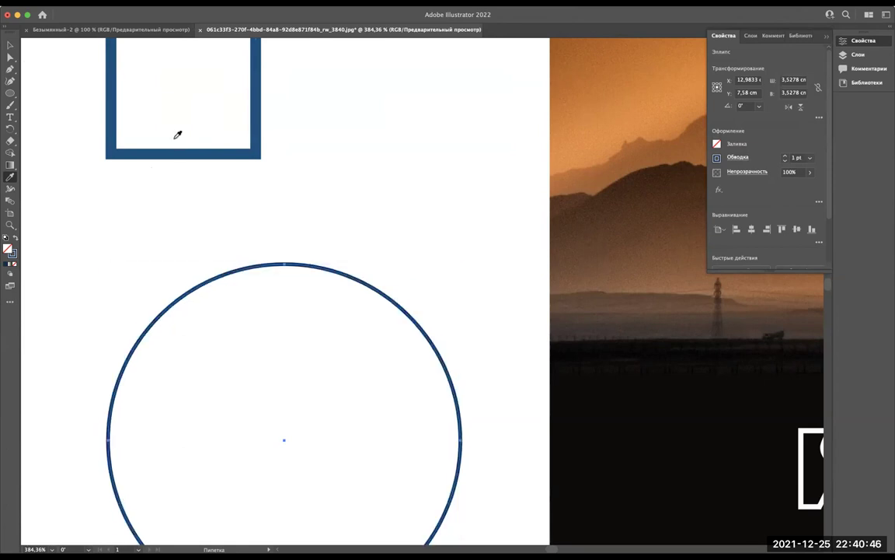
click(179, 152)
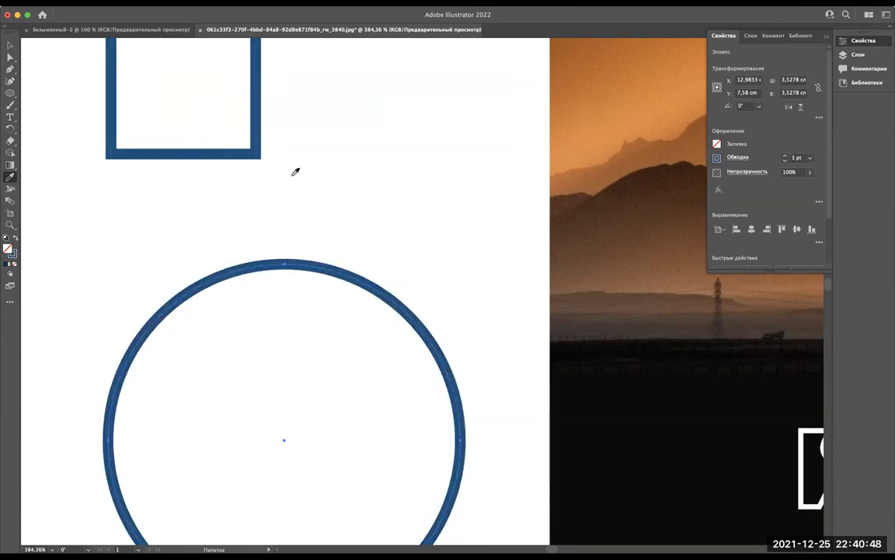
Step: Move the large blue circle up toward the square and try resizing it
key(v)
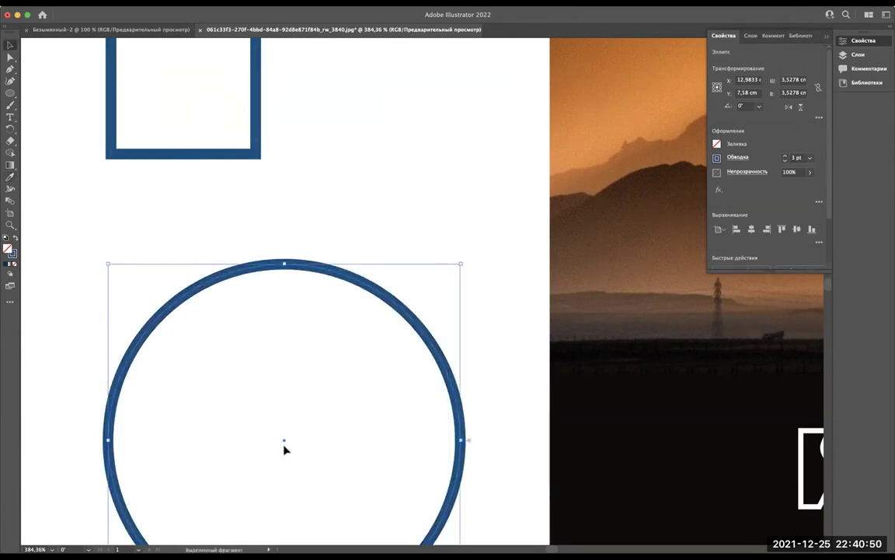
mouse_move(285, 449)
mouse_down()
mouse_move(433, 112)
mouse_move(304, 345)
mouse_up()
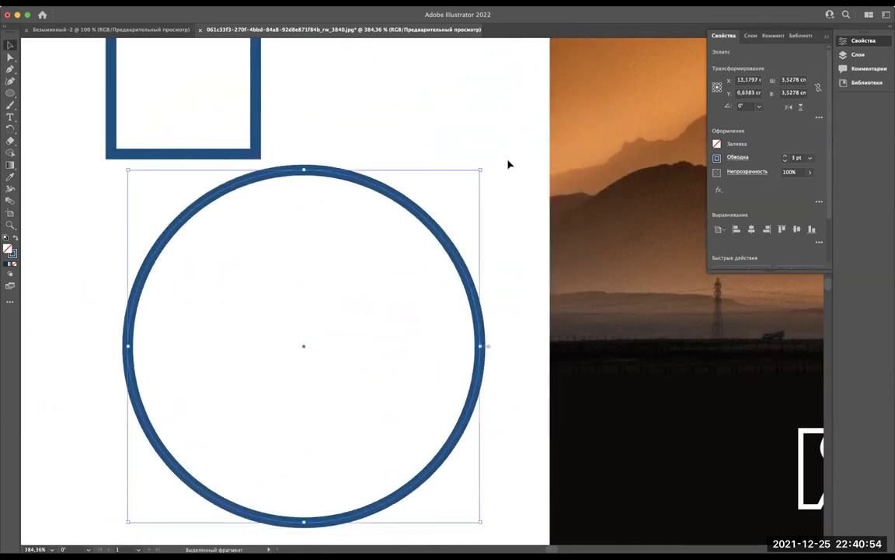
drag(480, 168, 192, 425)
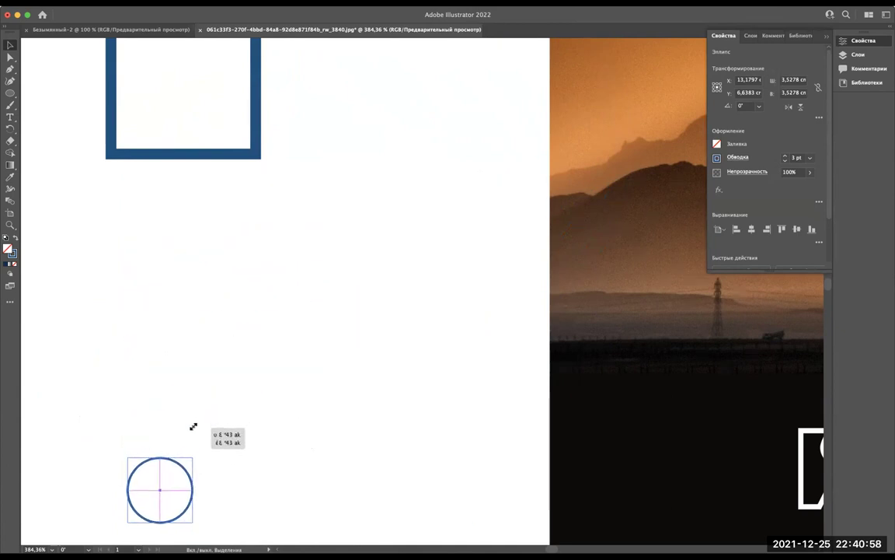
drag(193, 425, 209, 414)
mouse_move(171, 486)
mouse_down()
mouse_move(265, 254)
mouse_move(223, 253)
mouse_up()
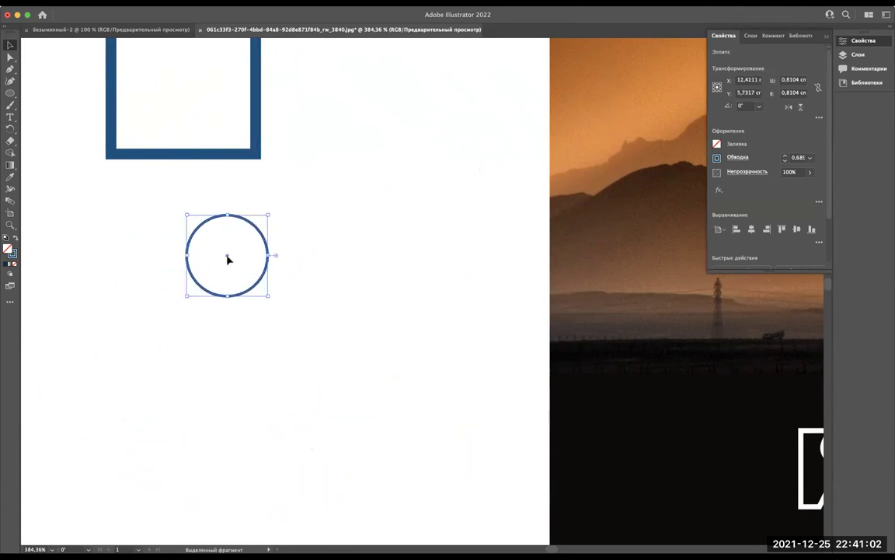
Step: Undo the move and resize, retry a small ring at the square's corner, then undo
key(ctrl+z)
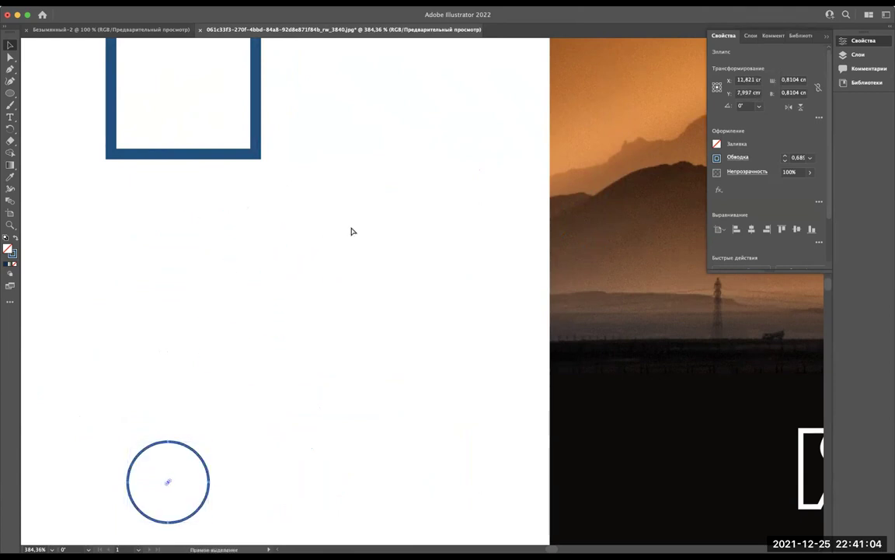
key(ctrl+z)
drag(478, 171, 208, 415)
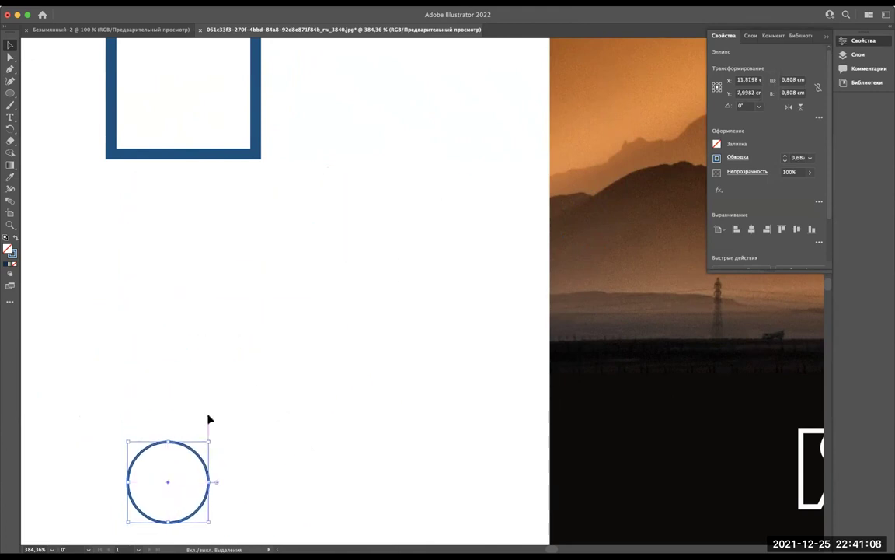
mouse_move(169, 485)
mouse_down()
mouse_move(313, 221)
mouse_move(286, 195)
mouse_up()
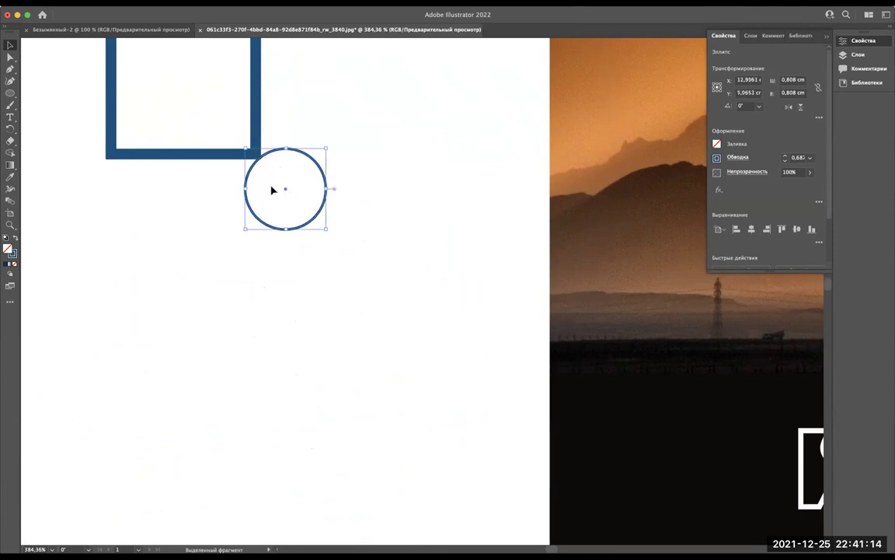
key(ctrl+z)
key(ctrl+z)
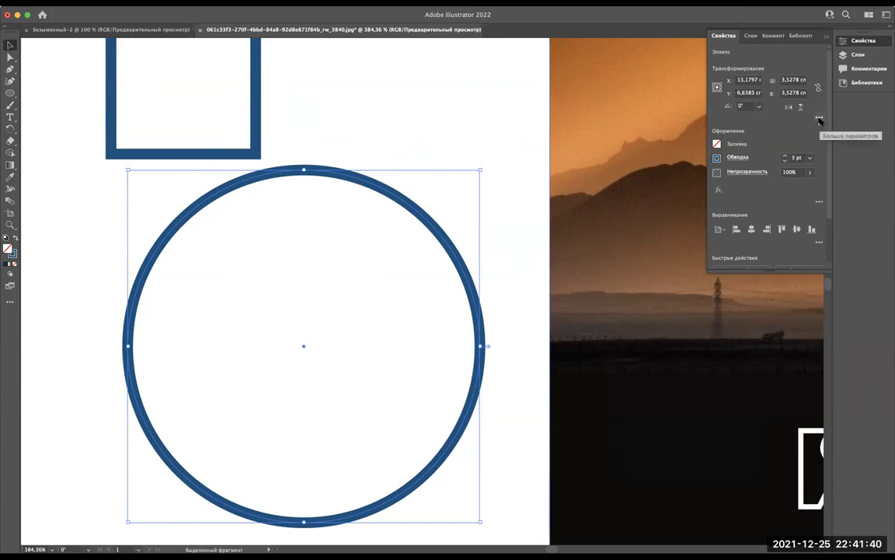
Step: Turn off Scale Corners and Scale Strokes & Effects in the Transform options
click(819, 119)
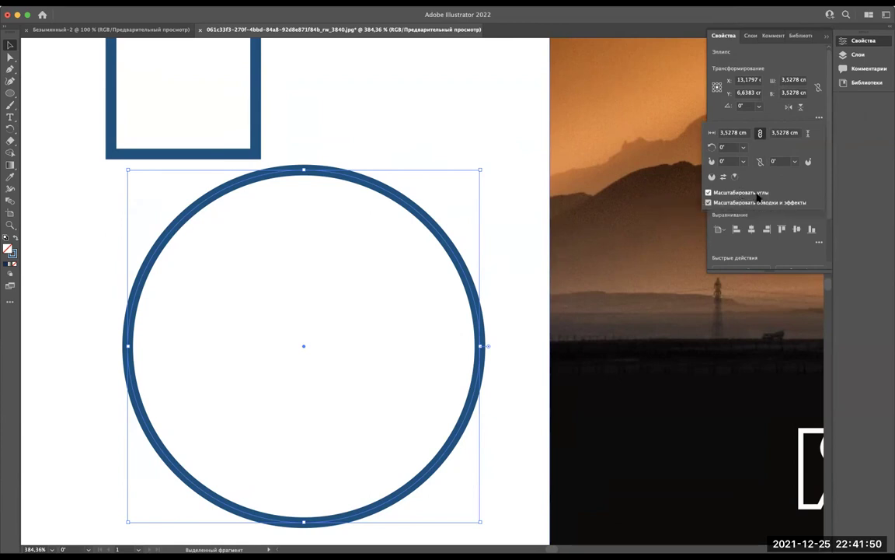
click(754, 192)
click(780, 203)
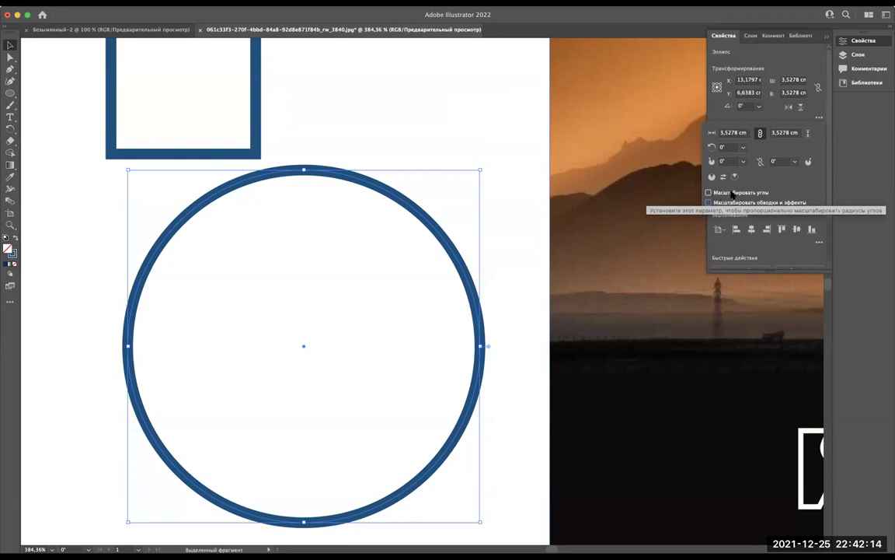
click(399, 220)
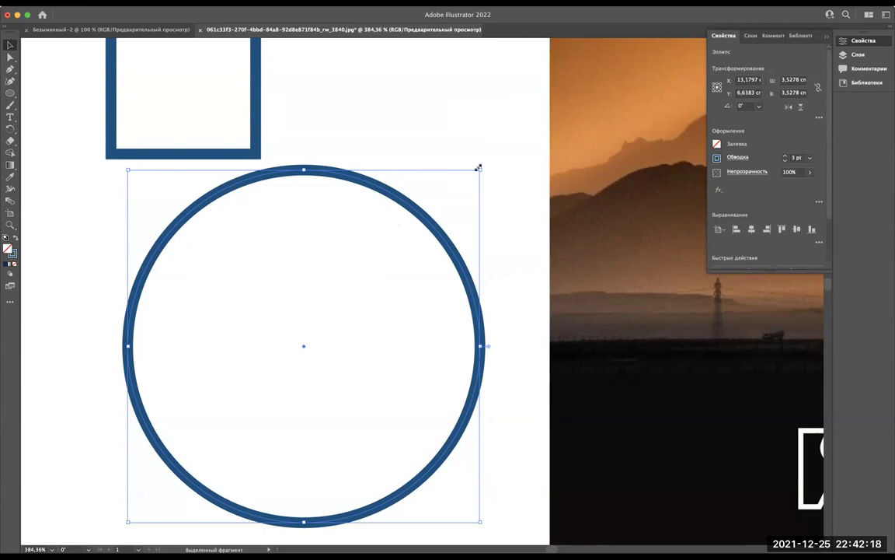
Step: Shrink the circle to a 0.6528 cm ring keeping its 3 pt outline, placed below the square
mouse_move(480, 168)
mouse_down()
mouse_move(293, 290)
mouse_move(194, 381)
mouse_up()
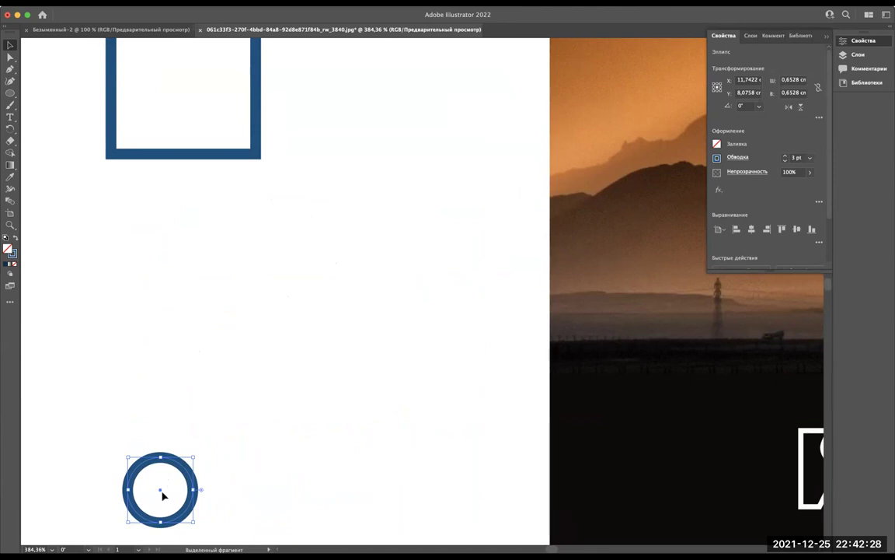
mouse_move(158, 493)
mouse_down()
mouse_move(287, 123)
mouse_move(272, 356)
mouse_move(264, 353)
mouse_up()
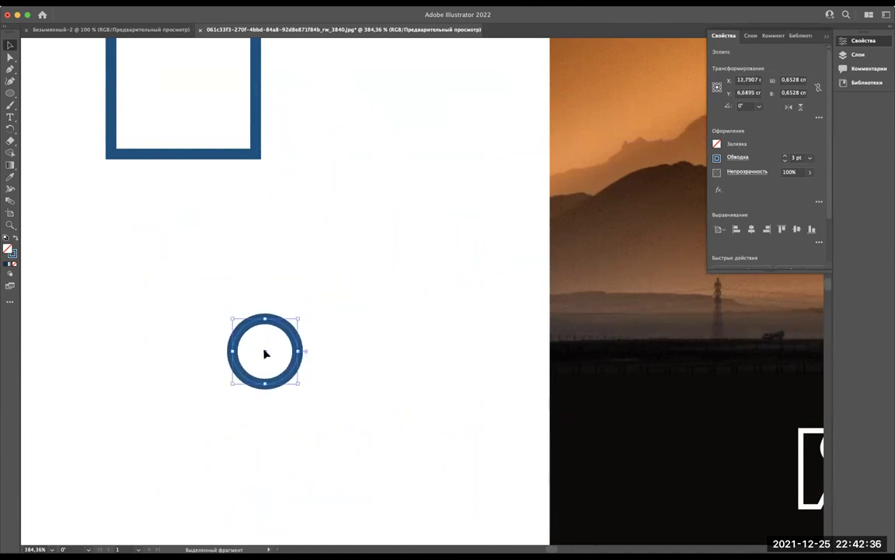
scroll(264, 354, up, 5)
scroll(265, 354, down, 2)
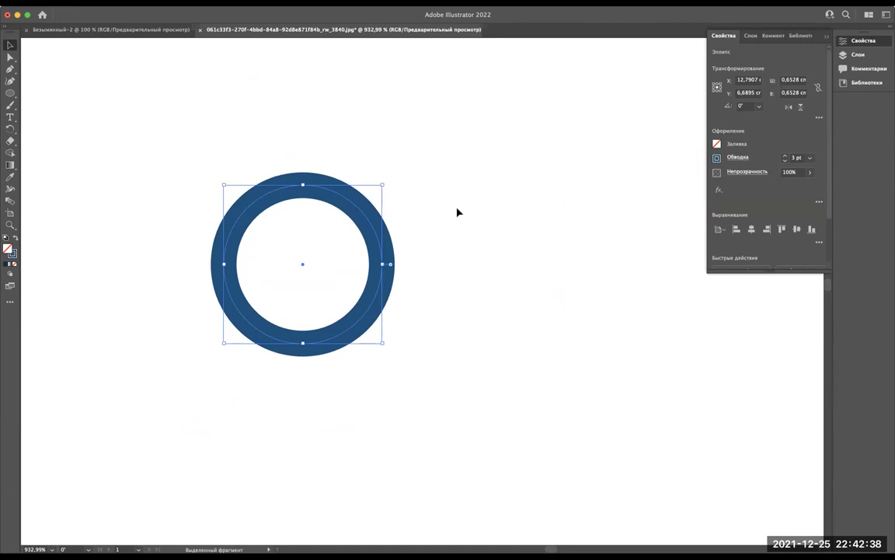
scroll(458, 213, left, 3)
scroll(459, 212, down, 2)
click(10, 57)
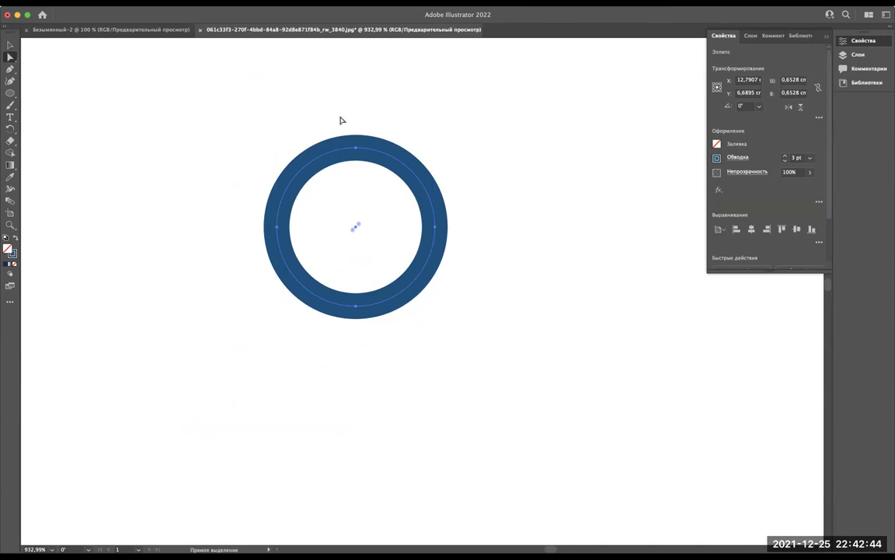
scroll(341, 120, up, 1)
scroll(341, 120, up, 5)
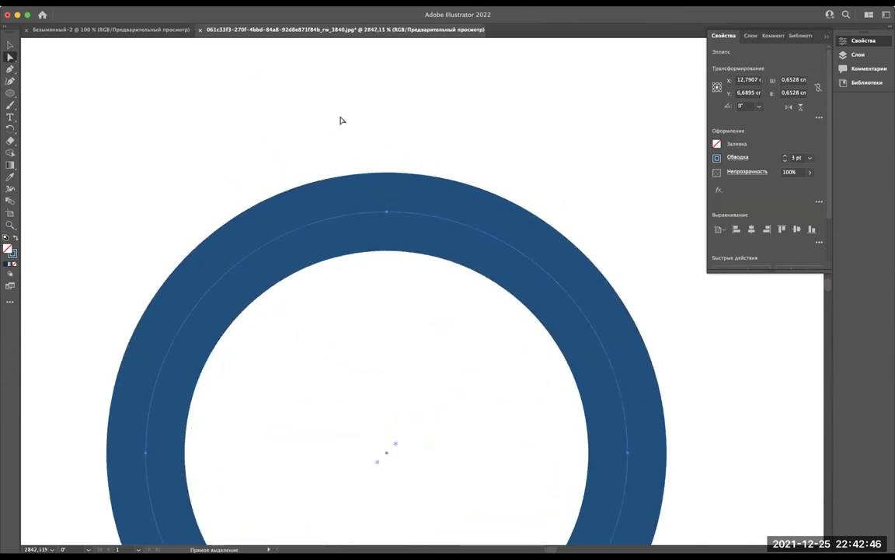
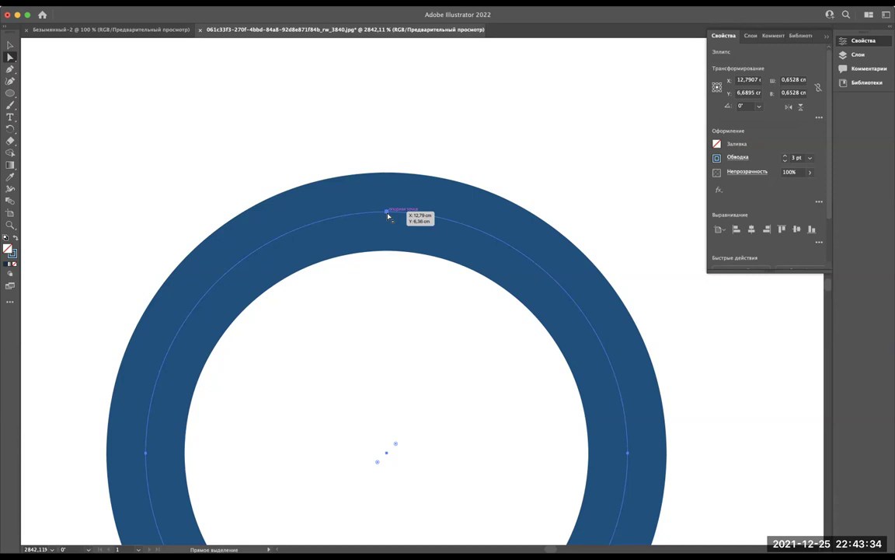
Step: Try reshaping the ring's top curve, then level its handles back to a round arch
click(387, 212)
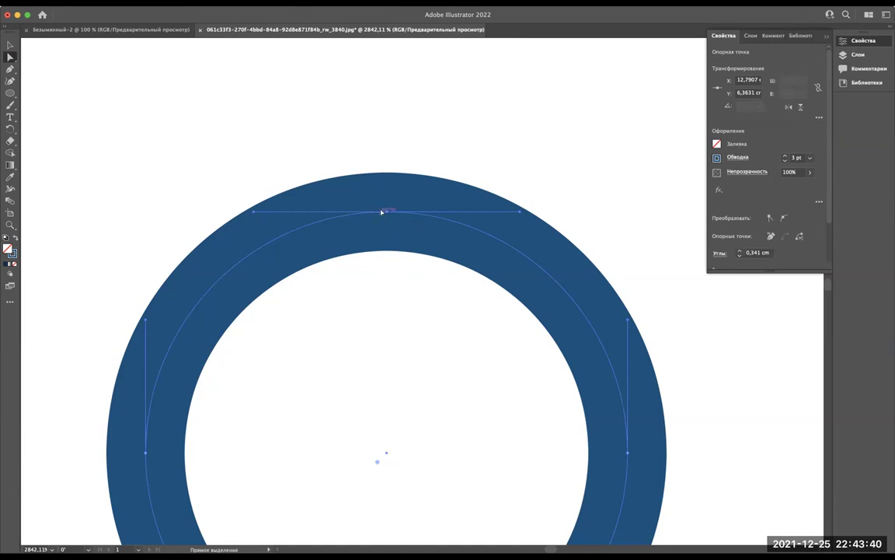
scroll(388, 213, down, 3)
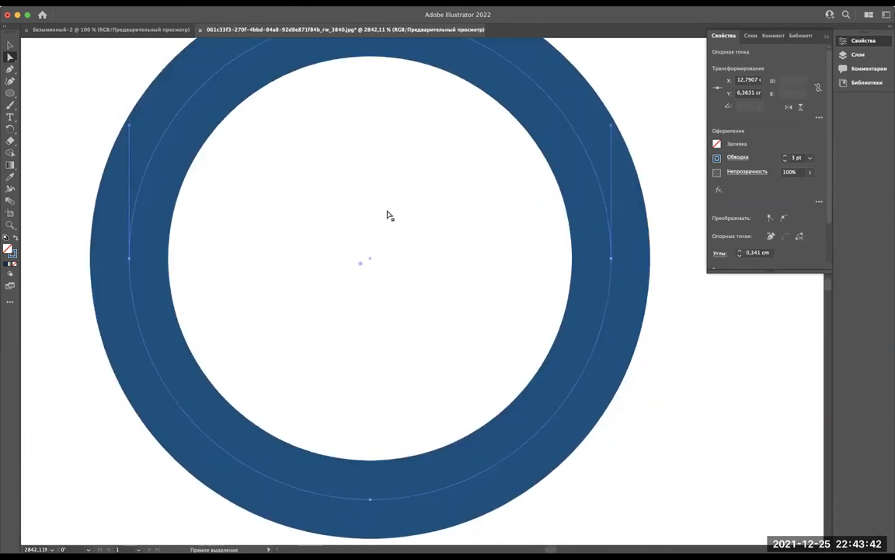
scroll(388, 213, down, 2)
scroll(388, 214, down, 1)
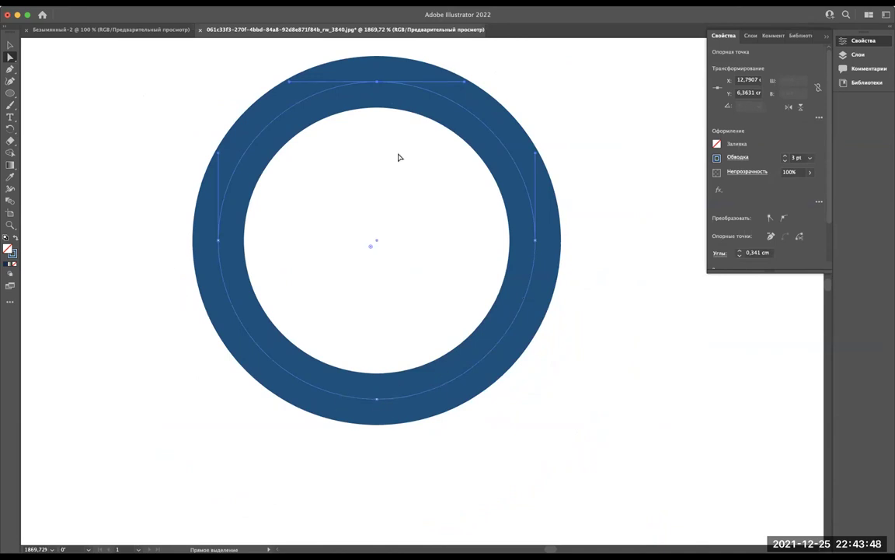
scroll(377, 86, up, 4)
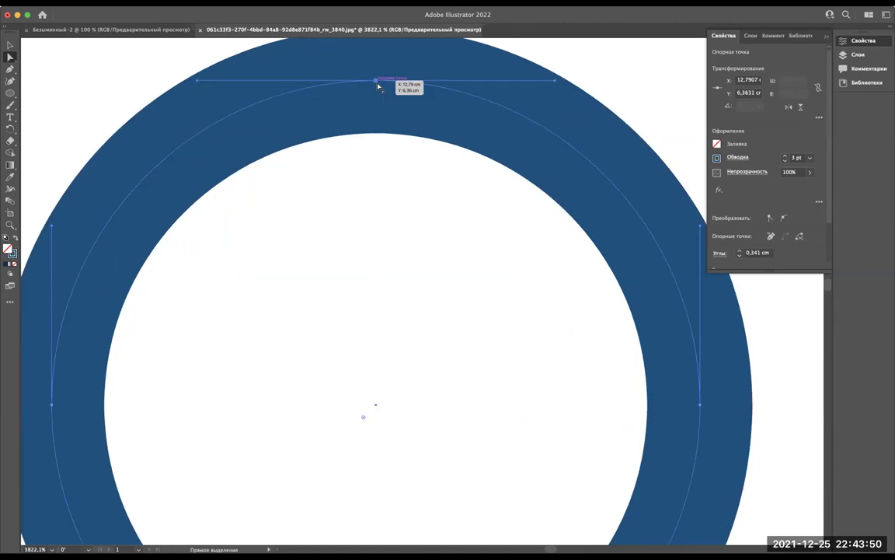
scroll(378, 87, down, 3)
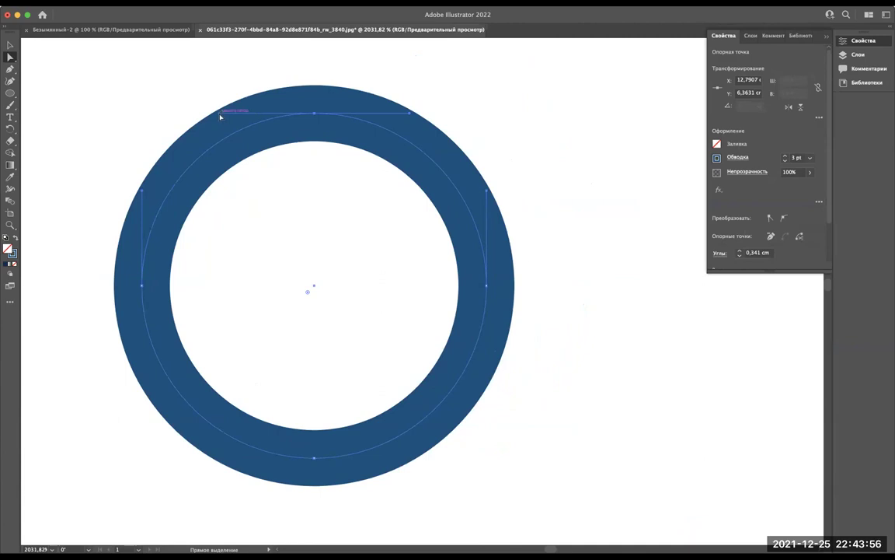
mouse_move(220, 116)
mouse_down()
mouse_move(282, 41)
mouse_move(248, 328)
mouse_move(230, 393)
mouse_move(287, 346)
mouse_up()
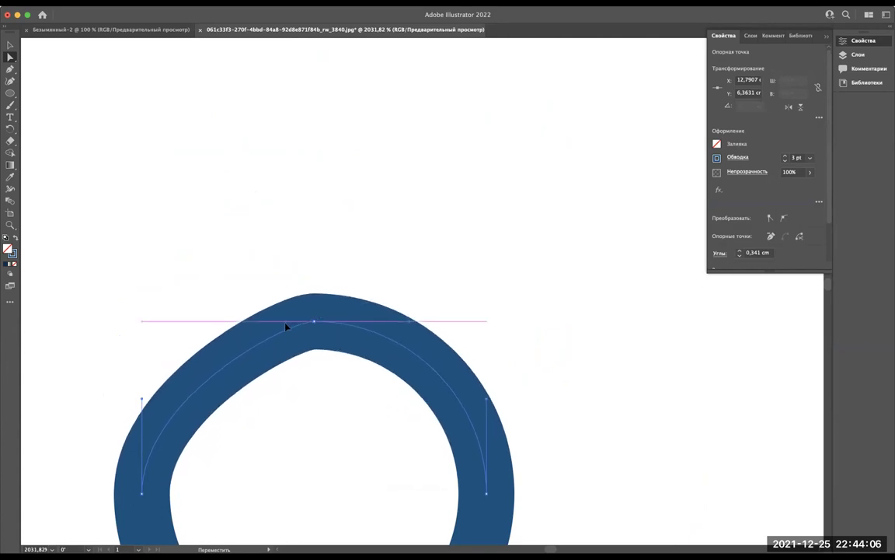
mouse_move(288, 347)
mouse_down()
mouse_move(284, 327)
mouse_move(412, 223)
mouse_up()
scroll(350, 272, down, 3)
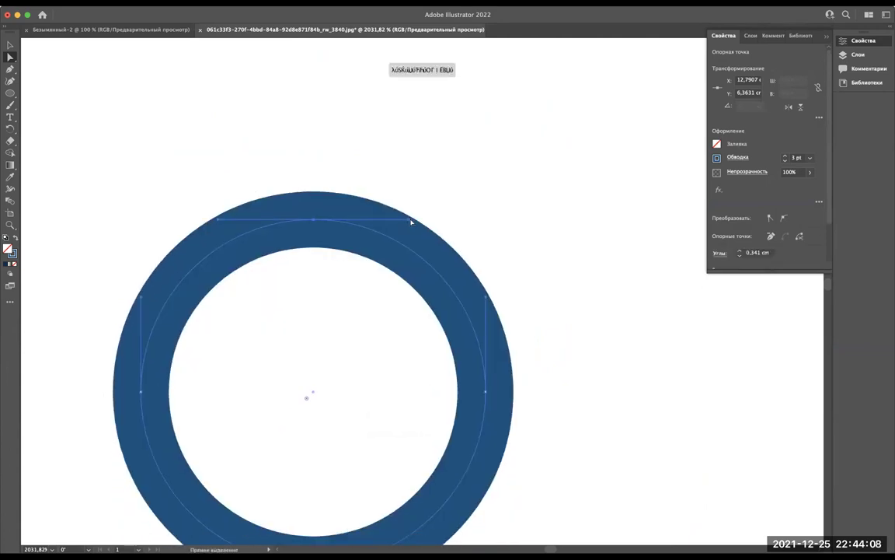
click(381, 226)
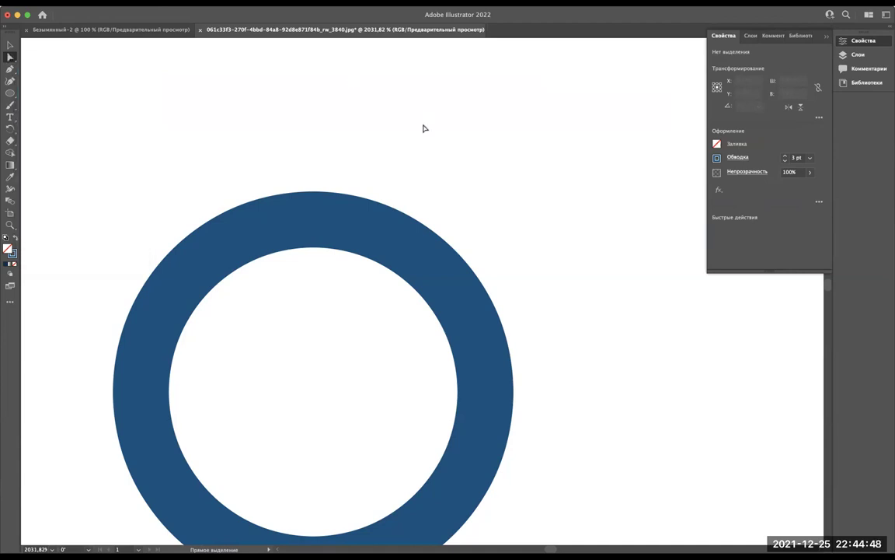
Step: Select the ring's centre path and isolate its top anchor, then clear the selection
drag(234, 147, 515, 443)
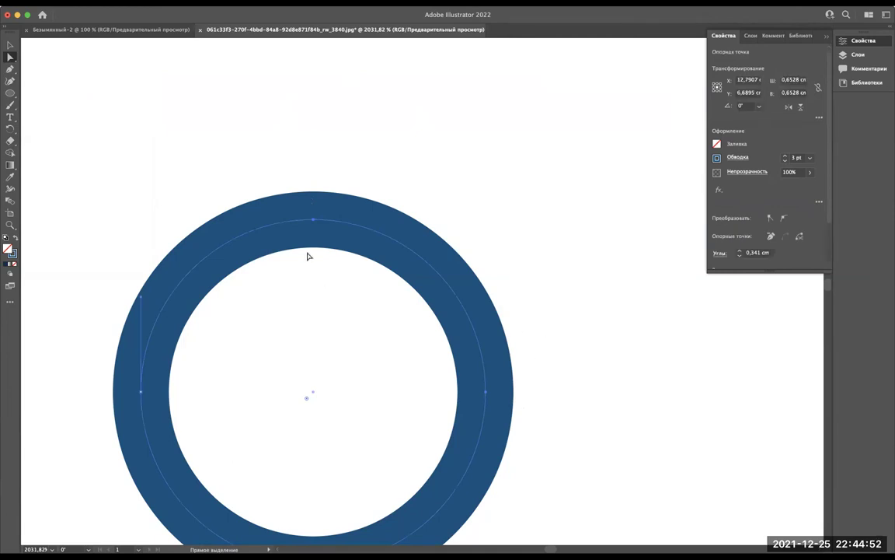
drag(301, 184, 380, 311)
click(424, 120)
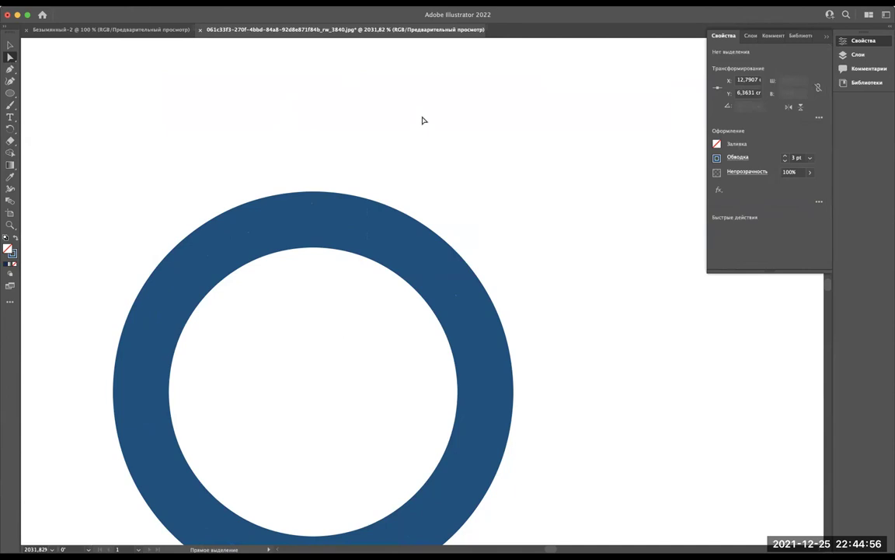
scroll(423, 120, down, 2)
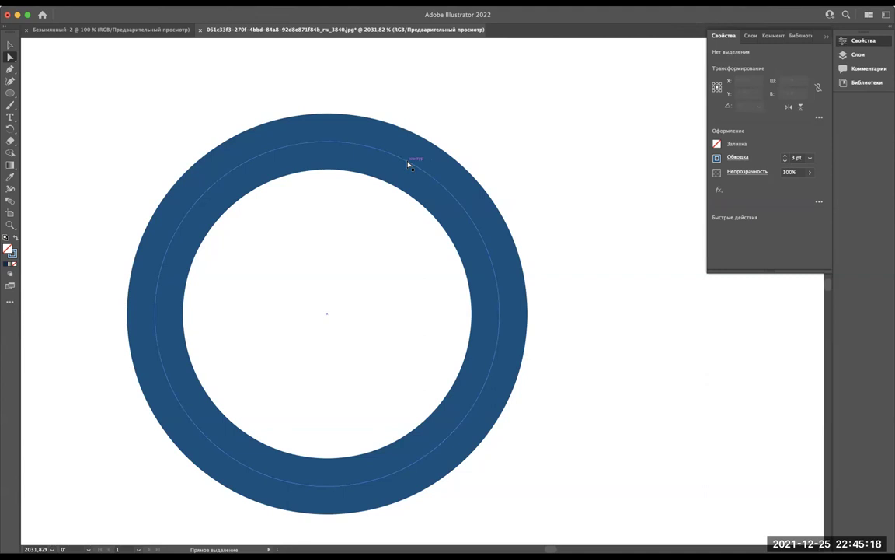
scroll(408, 163, up, 3)
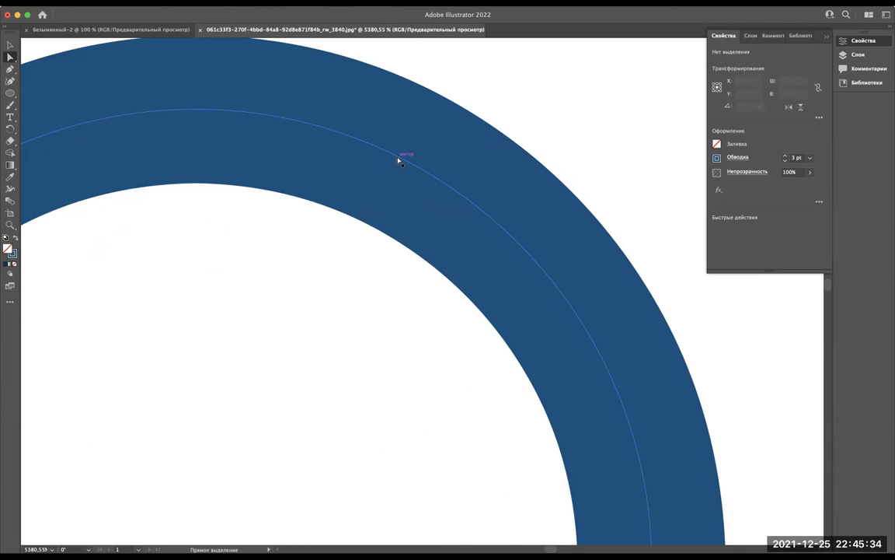
Step: Retract both direction handles of the ring's top anchor to make a sharp corner
click(398, 161)
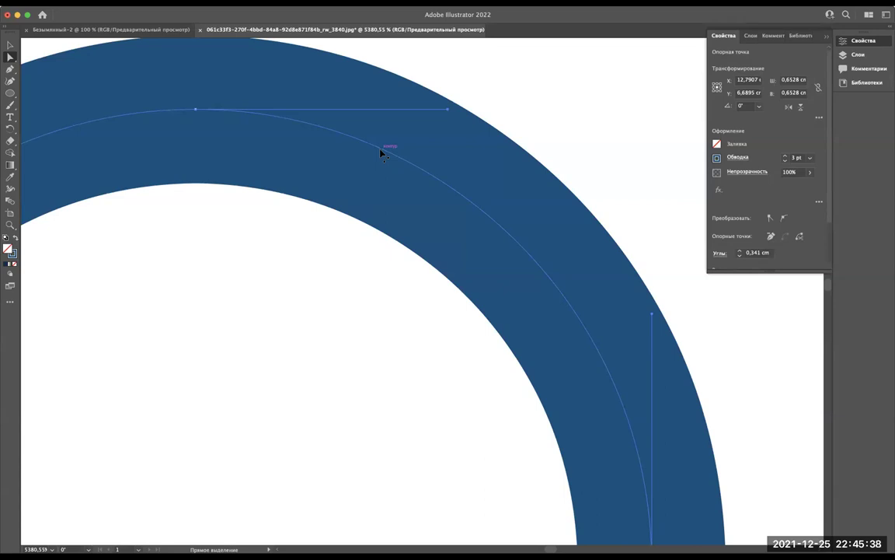
scroll(462, 153, down, 3)
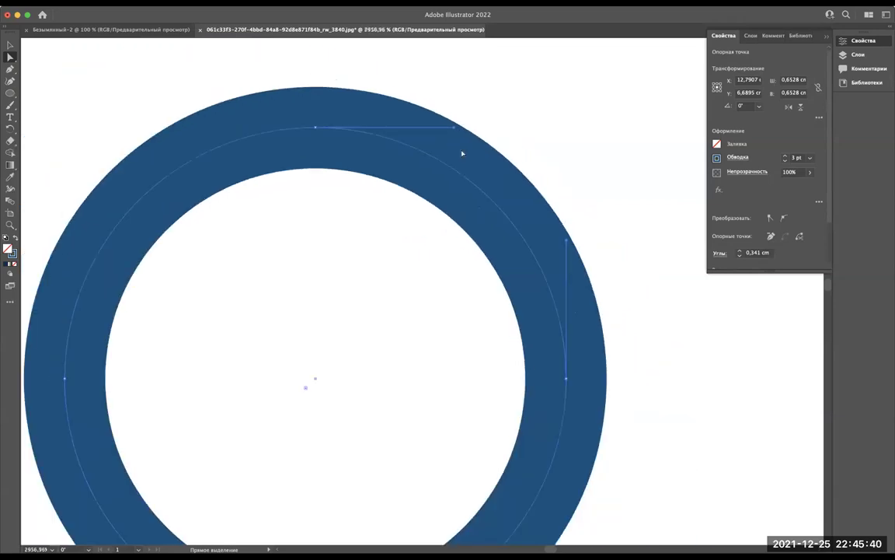
scroll(462, 153, left, 2)
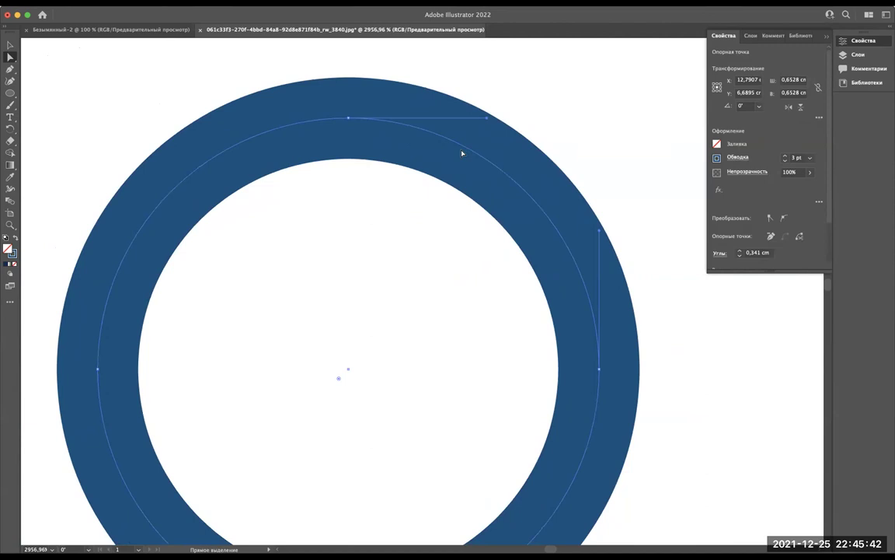
click(348, 119)
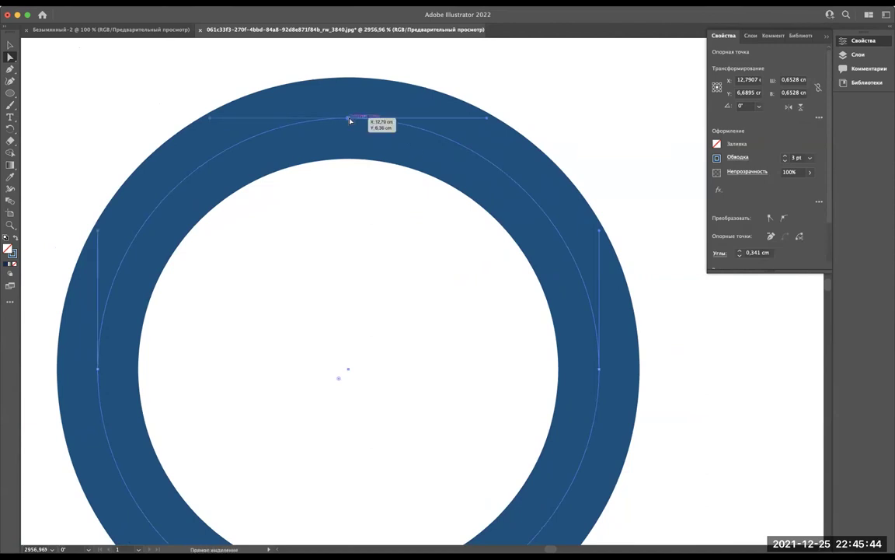
drag(488, 120, 351, 121)
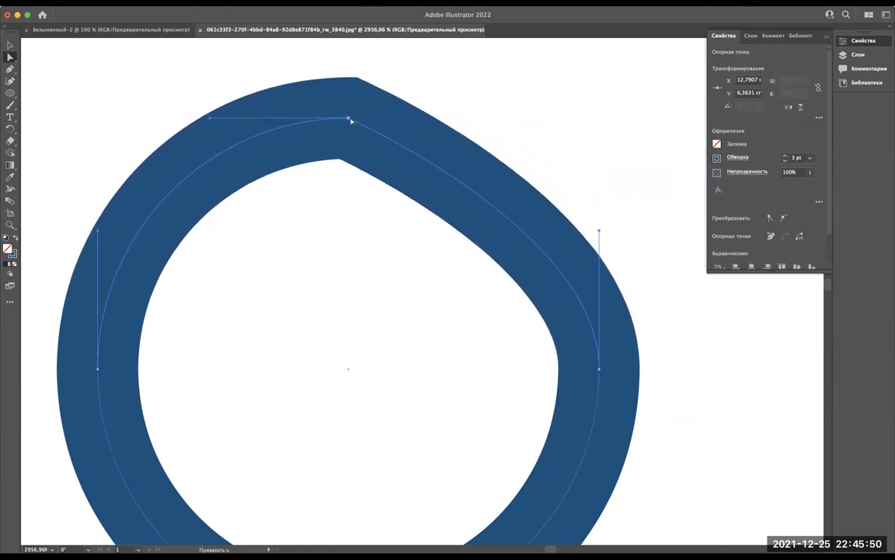
click(349, 119)
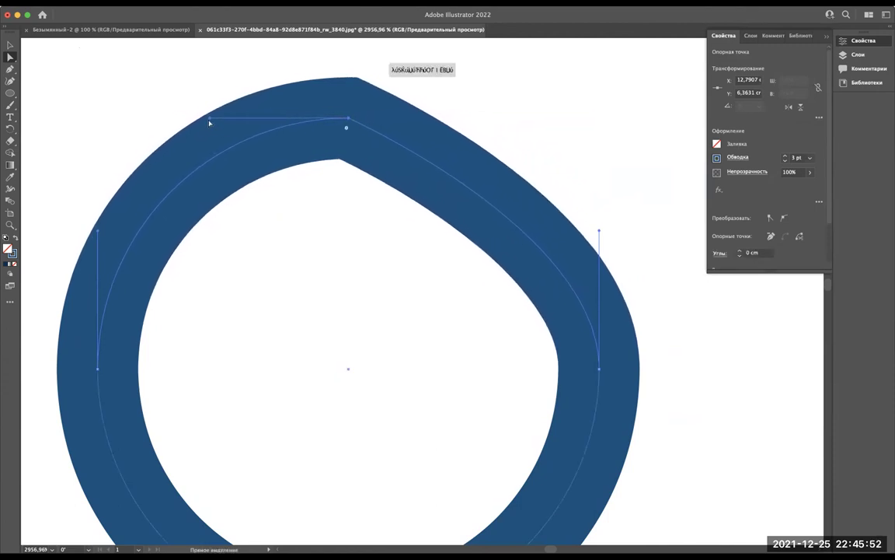
drag(210, 119, 352, 121)
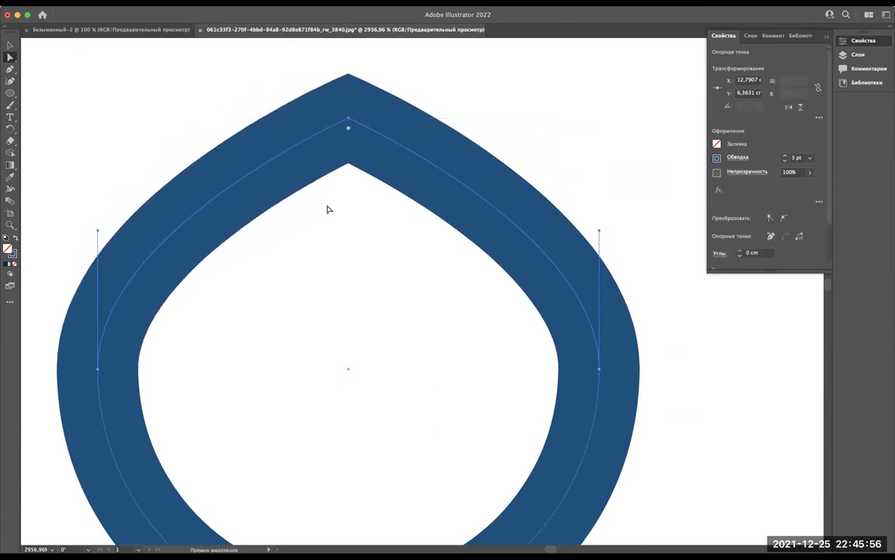
Step: Drag the sharp top point upward to stretch the ring into a teardrop
scroll(328, 207, down, 4)
scroll(328, 209, down, 3)
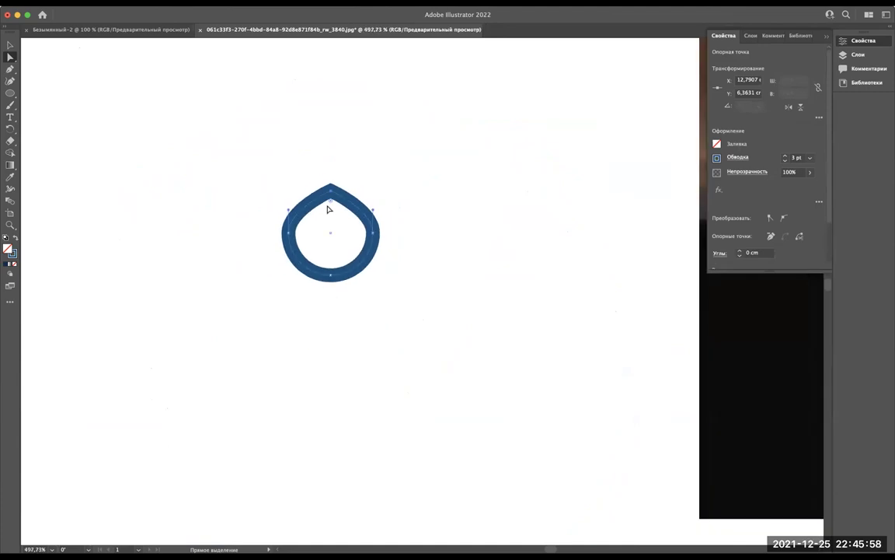
scroll(328, 208, up, 3)
scroll(328, 208, up, 1)
scroll(328, 209, down, 2)
scroll(328, 209, down, 1)
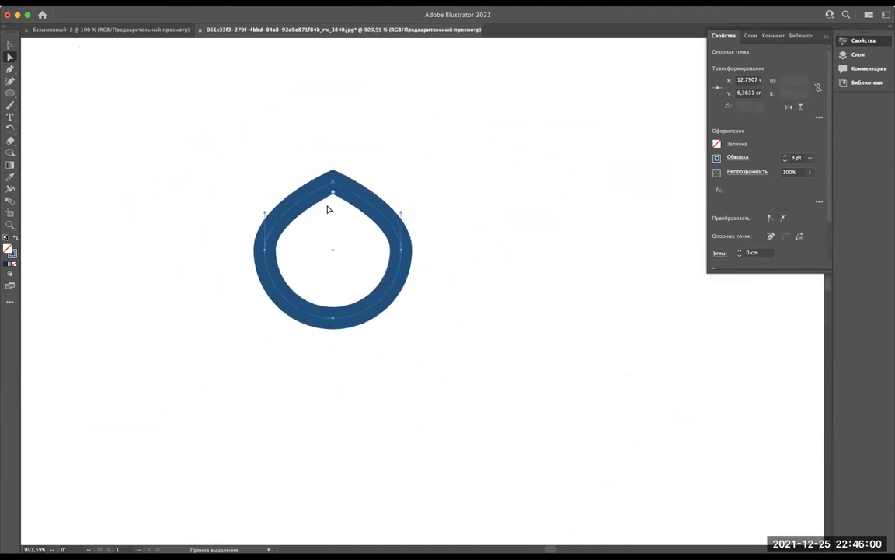
drag(332, 188, 331, 122)
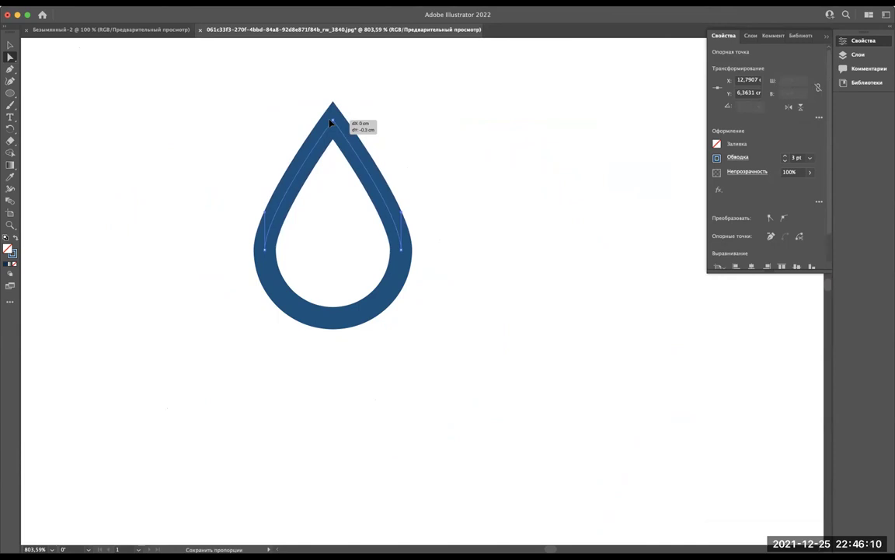
drag(332, 122, 331, 116)
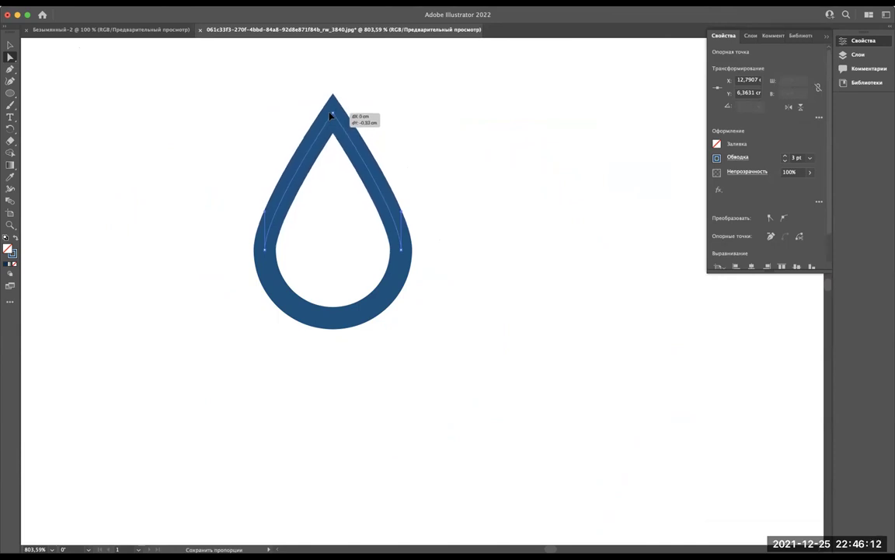
drag(332, 116, 333, 184)
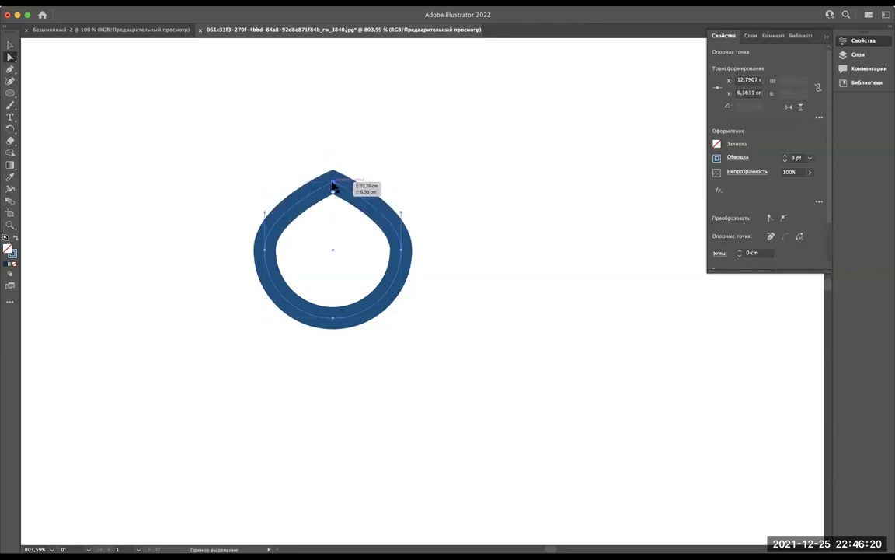
drag(334, 184, 330, 103)
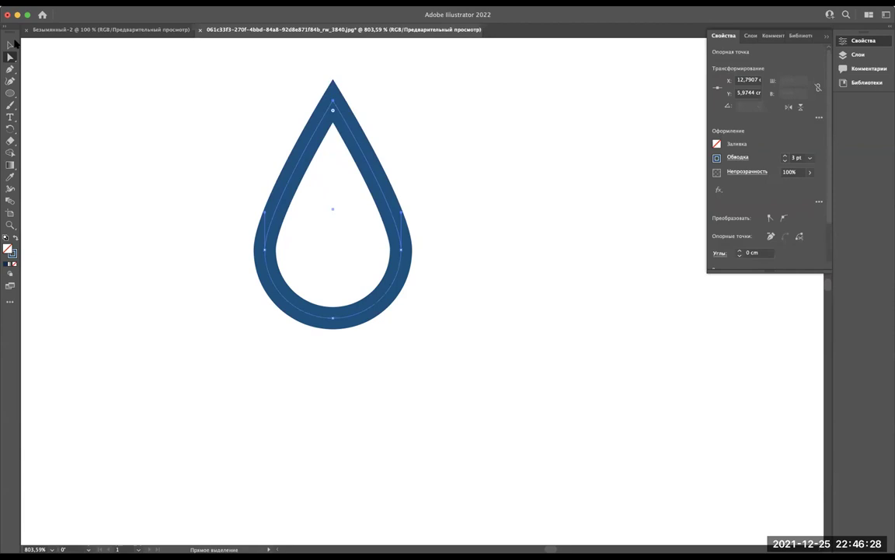
Step: Rotate the teardrop so its sharp point faces downward like a map pin
click(10, 45)
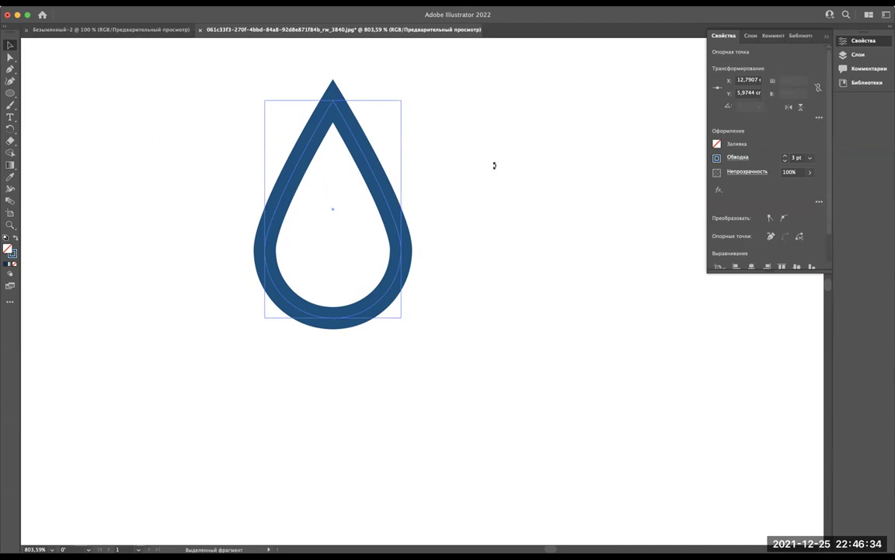
drag(405, 95, 244, 334)
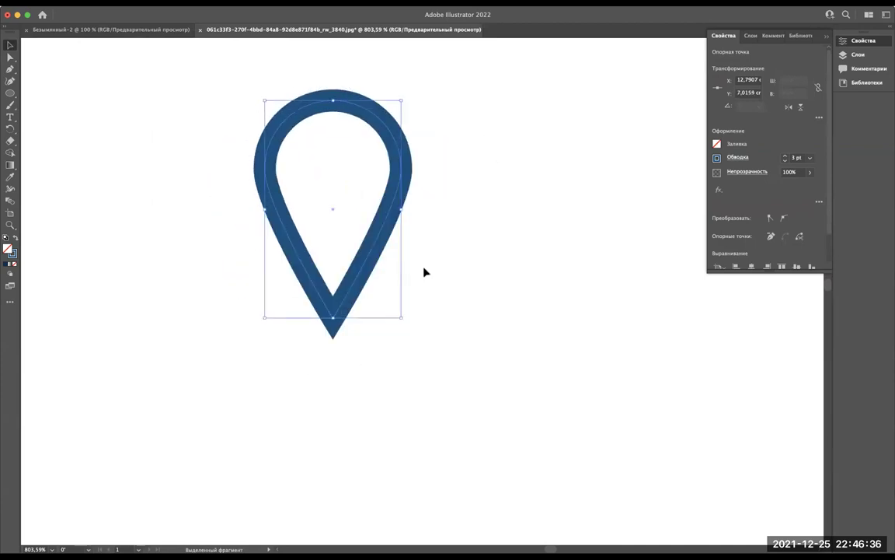
click(423, 270)
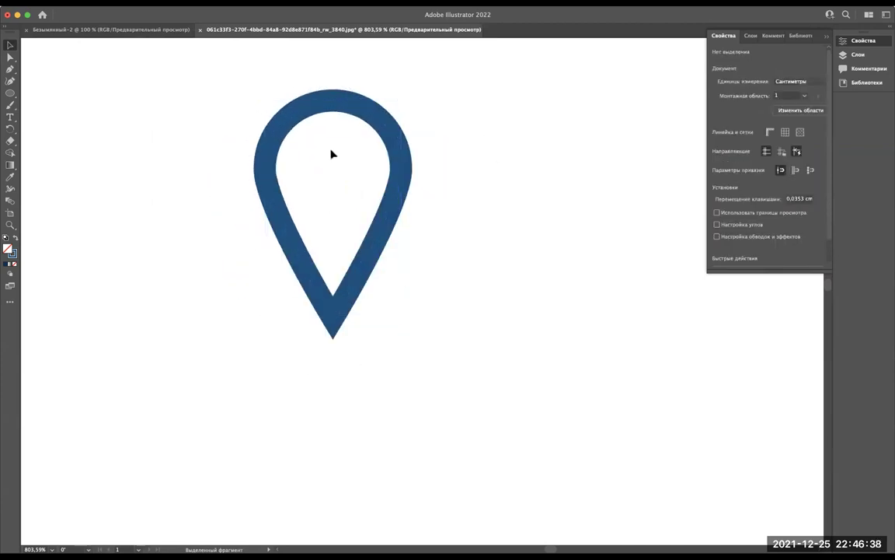
Step: Zoom in on the pin outline and pick the Ellipse tool
scroll(331, 154, down, 2)
scroll(331, 154, down, 1)
scroll(331, 154, up, 3)
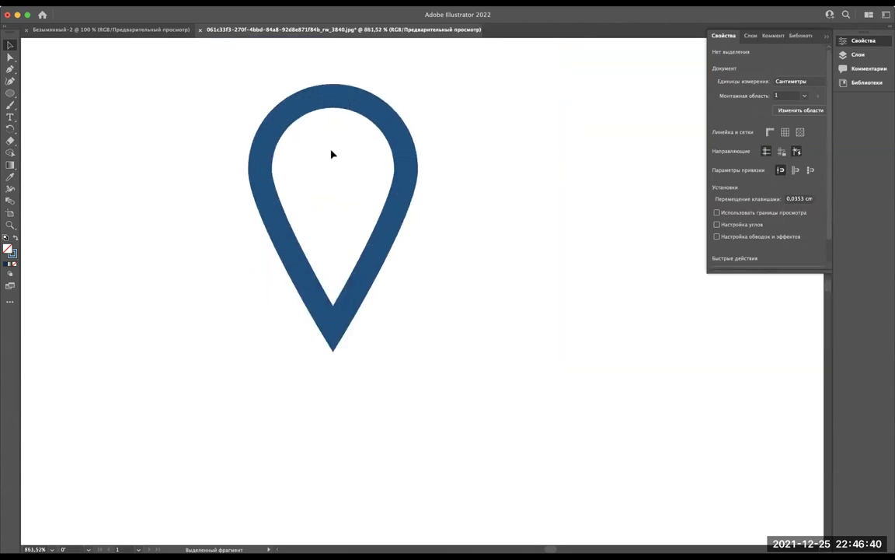
scroll(331, 154, up, 2)
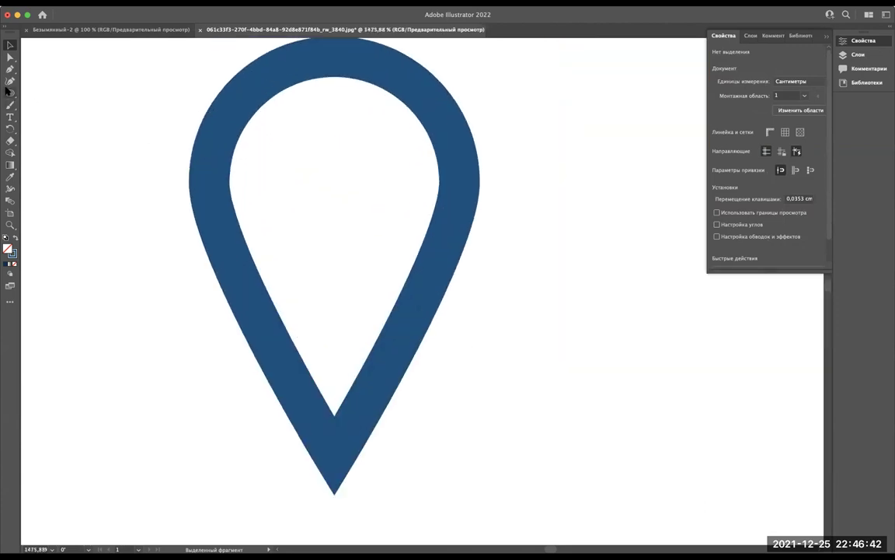
click(8, 93)
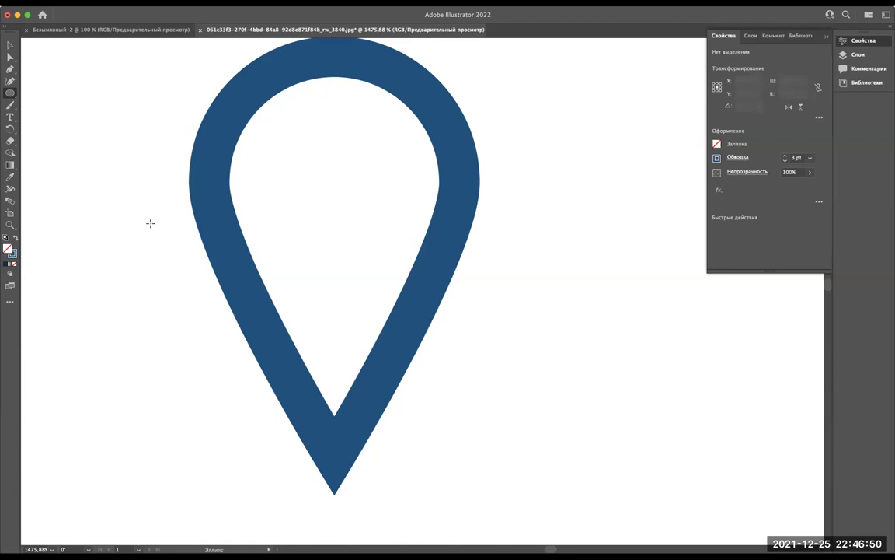
Step: Create a circle with 1 cm width and 1 cm height
scroll(158, 256, left, 5)
click(150, 172)
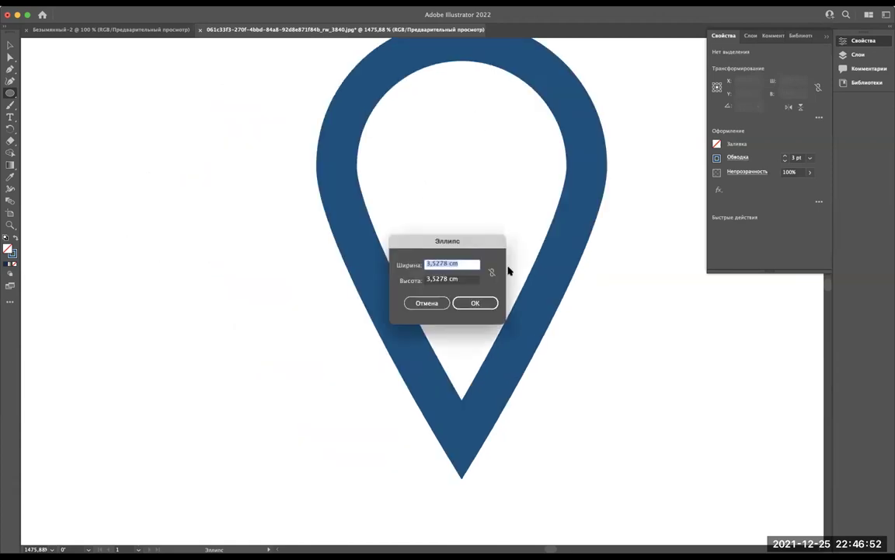
text(1)
key(Tab)
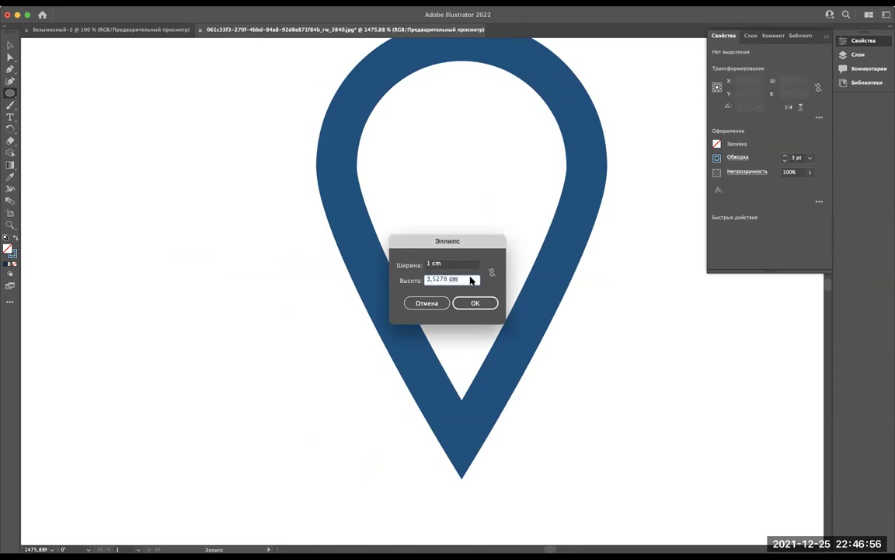
text(1)
click(475, 302)
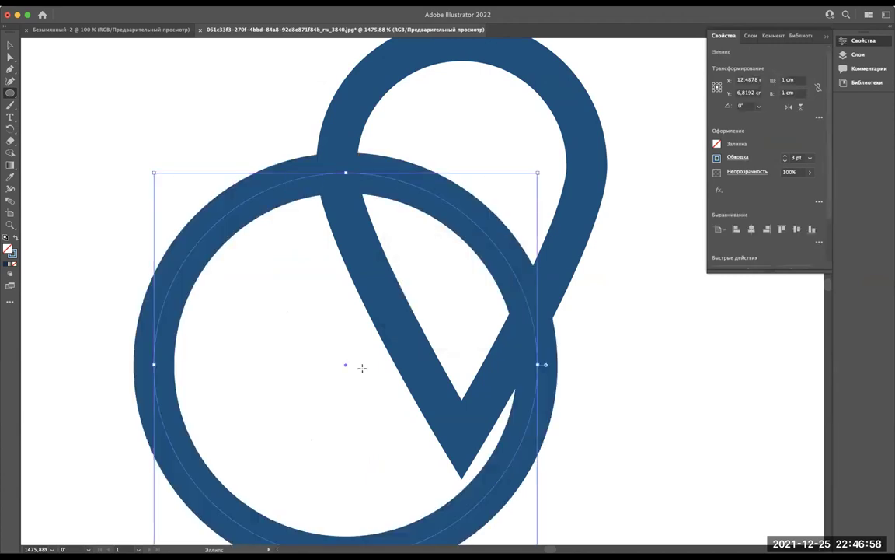
Step: Scale the new circle down to a small ring and centre it in the pin head
click(9, 44)
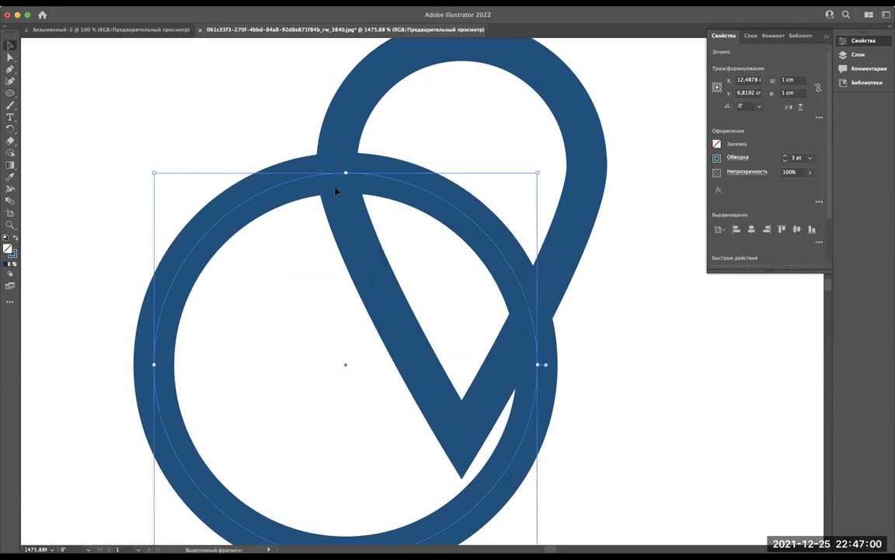
mouse_move(154, 173)
mouse_down()
mouse_move(427, 391)
mouse_move(439, 445)
mouse_up()
scroll(441, 413, down, 5)
scroll(441, 414, right, 3)
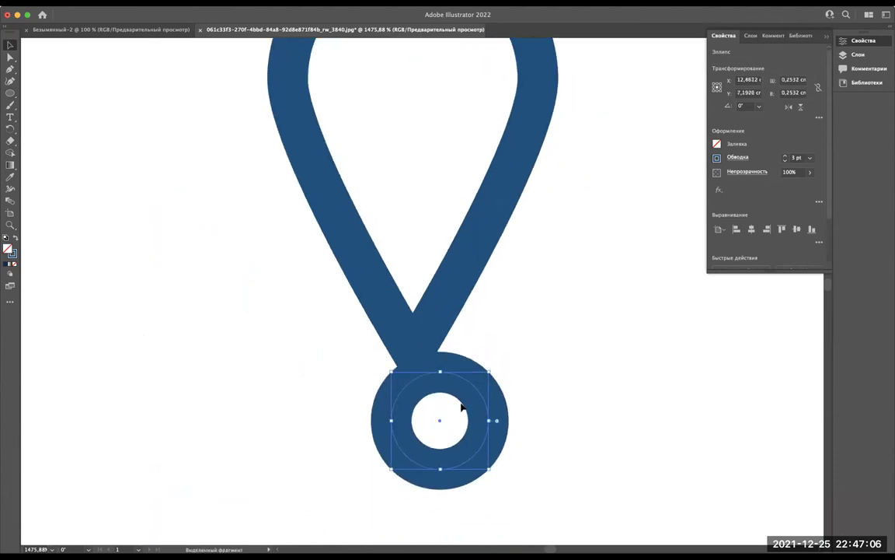
drag(481, 399, 457, 70)
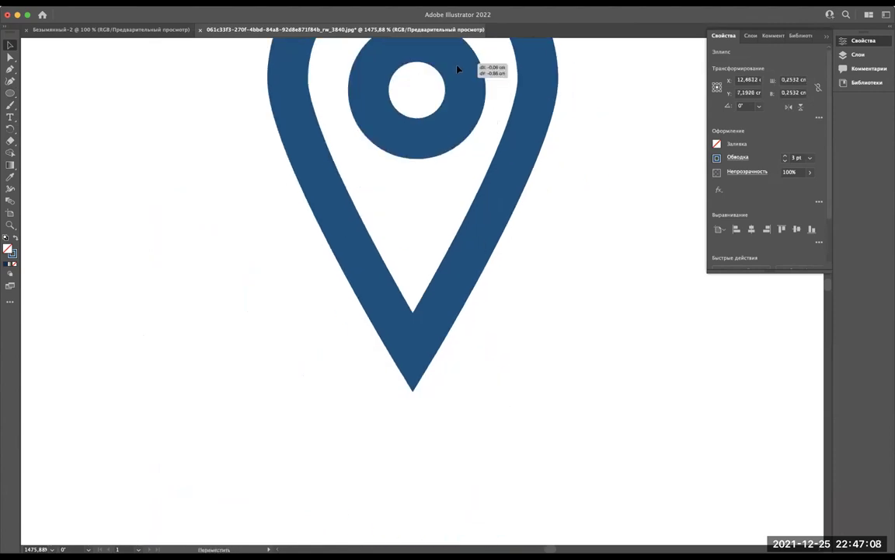
scroll(457, 70, up, 3)
drag(416, 140, 412, 116)
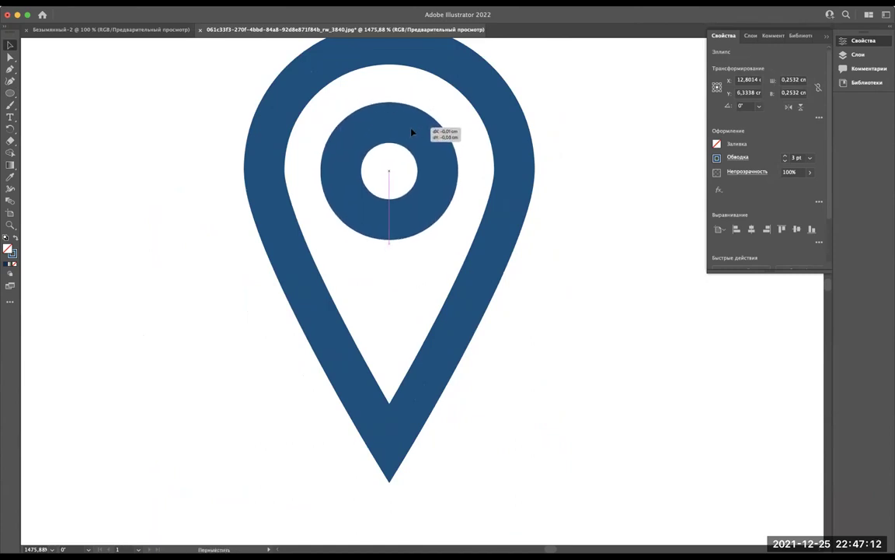
drag(412, 116, 414, 138)
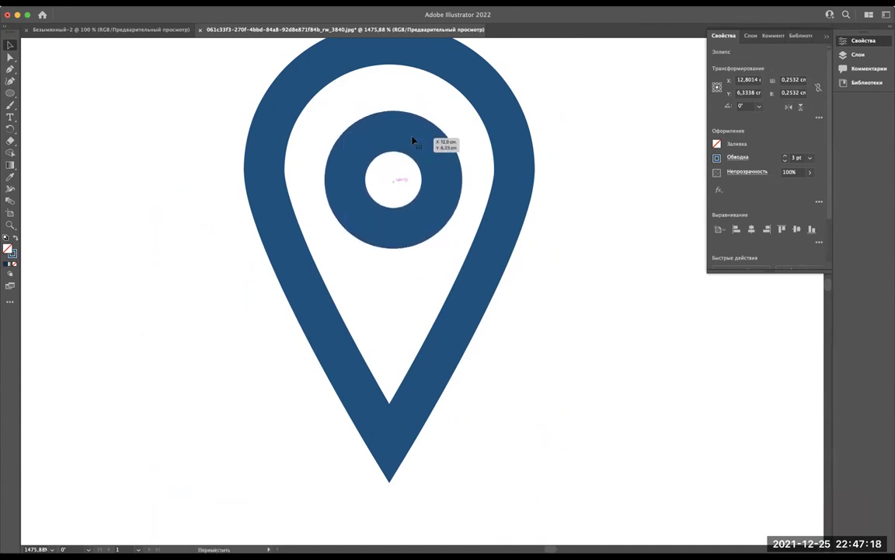
scroll(414, 138, down, 3)
Step: Stretch the pin outline taller by dragging its bottom-centre handle down
click(512, 131)
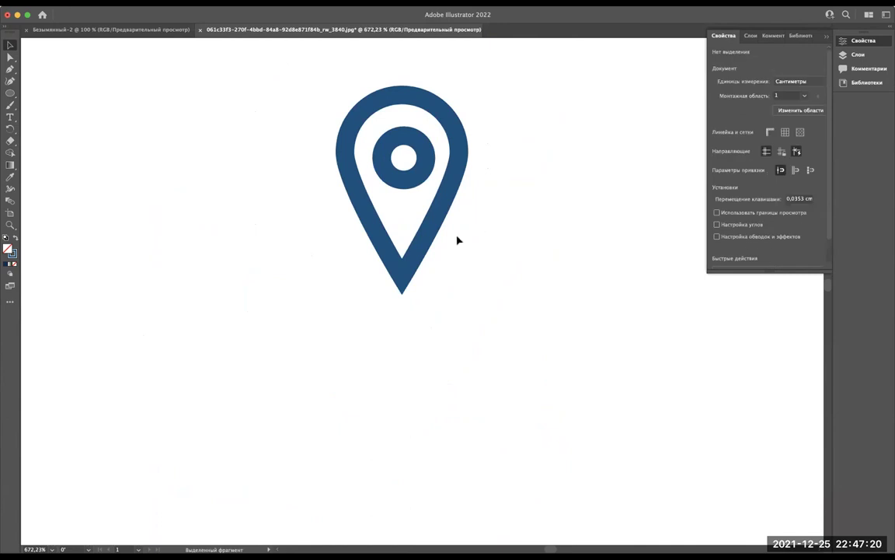
scroll(422, 169, up, 2)
scroll(420, 166, up, 2)
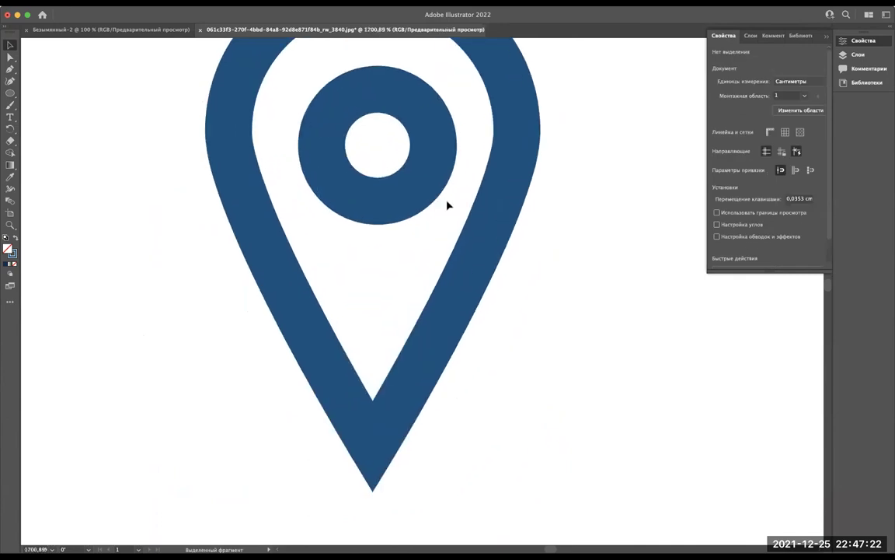
scroll(445, 206, down, 2)
click(415, 332)
scroll(414, 332, down, 2)
mouse_move(400, 297)
mouse_down()
mouse_move(405, 372)
mouse_move(400, 337)
mouse_up()
Step: Move the inner ring back to the centre of the lengthened pin's head
scroll(440, 167, up, 3)
mouse_move(417, 177)
mouse_down()
mouse_move(437, 212)
mouse_move(378, 226)
mouse_up()
scroll(435, 212, up, 1)
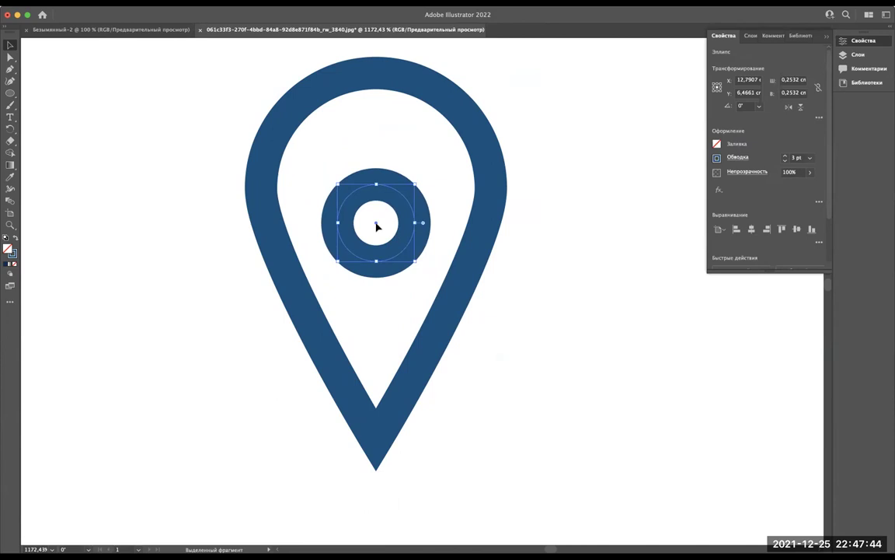
mouse_move(378, 227)
mouse_down()
mouse_move(406, 217)
mouse_move(338, 191)
mouse_move(381, 189)
mouse_up()
scroll(525, 164, down, 3)
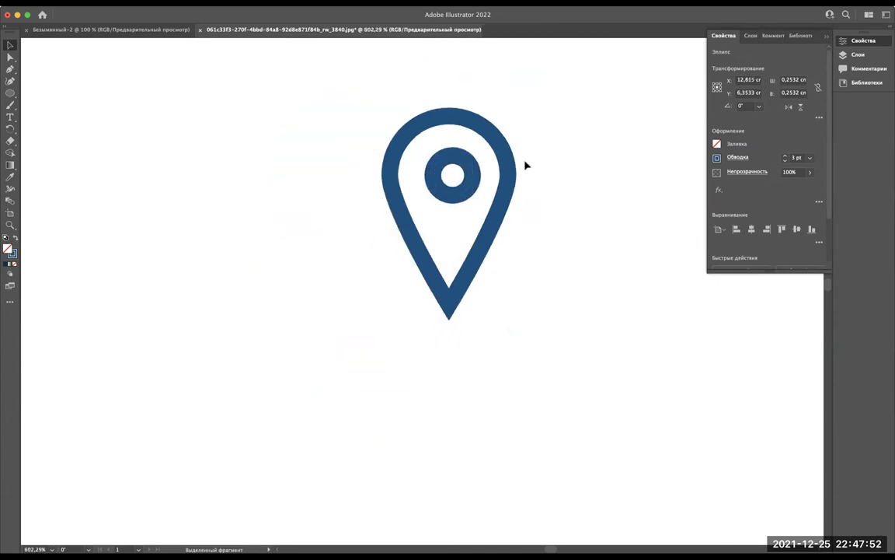
click(525, 165)
scroll(525, 165, up, 1)
scroll(525, 165, up, 2)
Step: Select the pin and ring together and apply Horizontal Align Center
drag(542, 81, 60, 378)
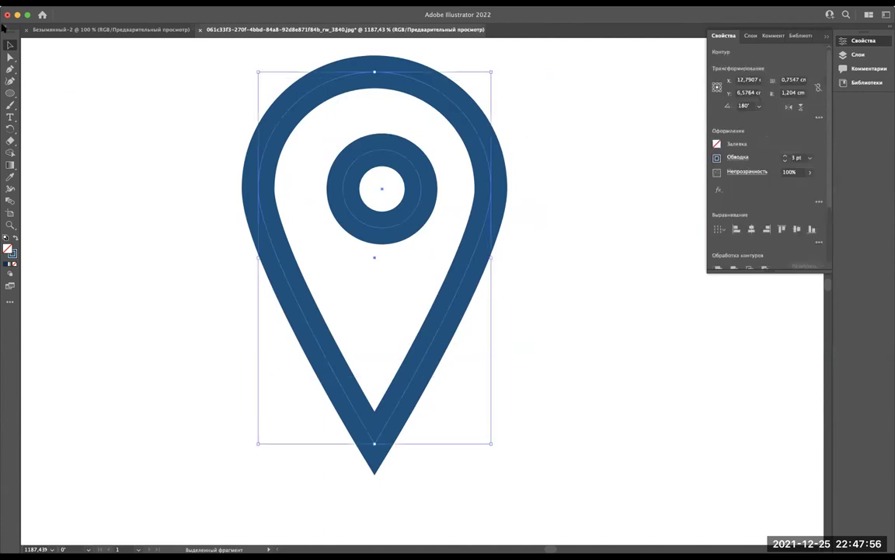
click(108, 95)
scroll(108, 95, down, 2)
key(super+a)
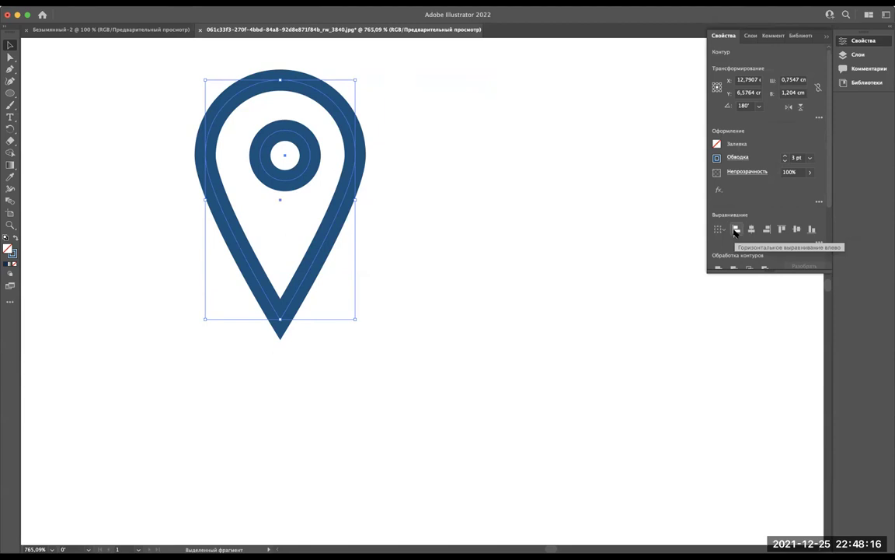
click(735, 230)
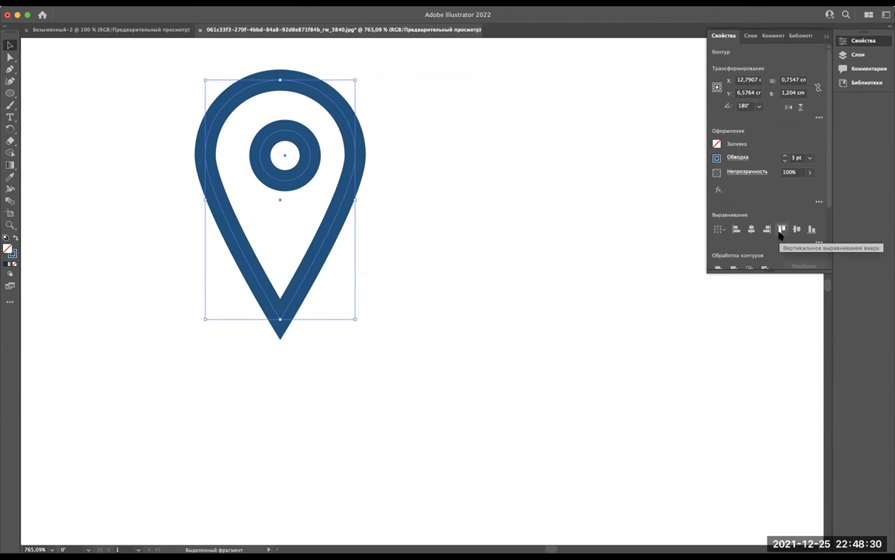
click(780, 235)
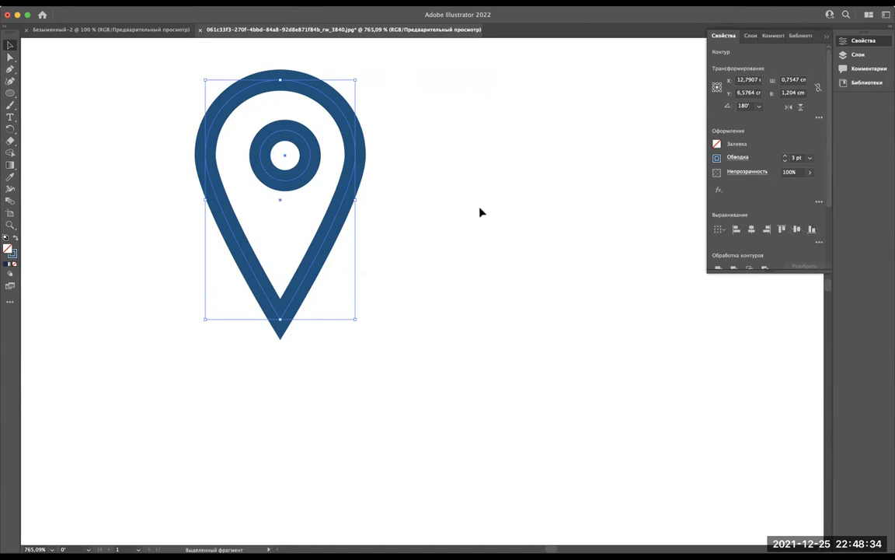
scroll(482, 210, left, 3)
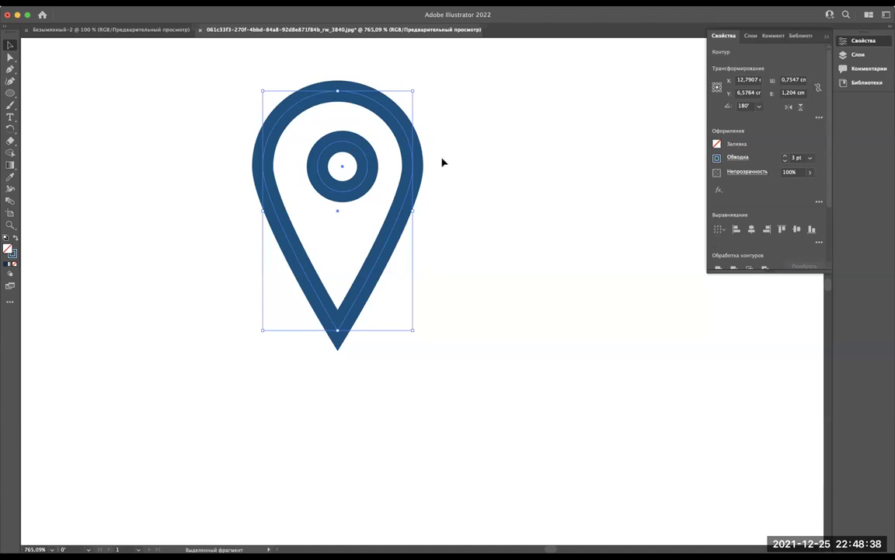
scroll(312, 121, up, 5)
scroll(312, 121, down, 4)
scroll(312, 121, up, 1)
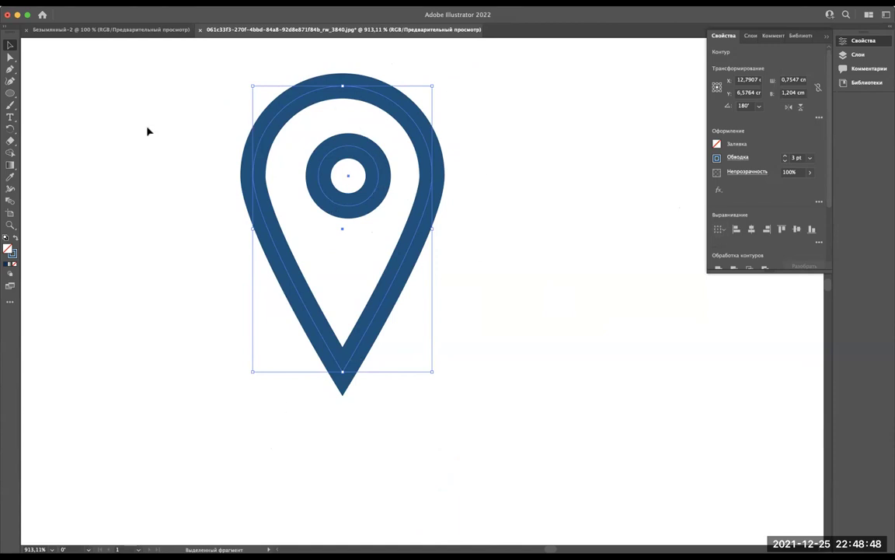
click(751, 229)
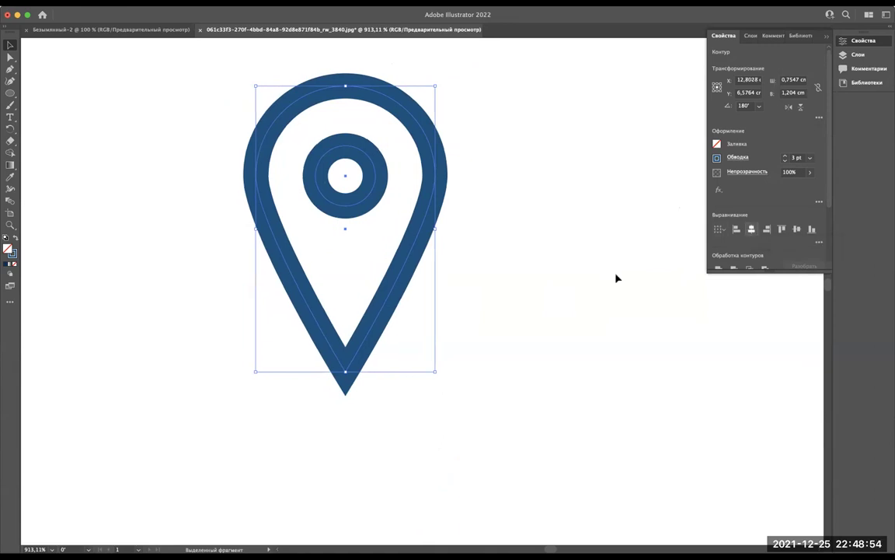
click(404, 170)
Step: With the Direct Selection tool, nudge the pin's inner tip anchor down and back up
scroll(501, 205, down, 2)
scroll(501, 206, down, 2)
scroll(502, 206, down, 1)
scroll(501, 221, down, 1)
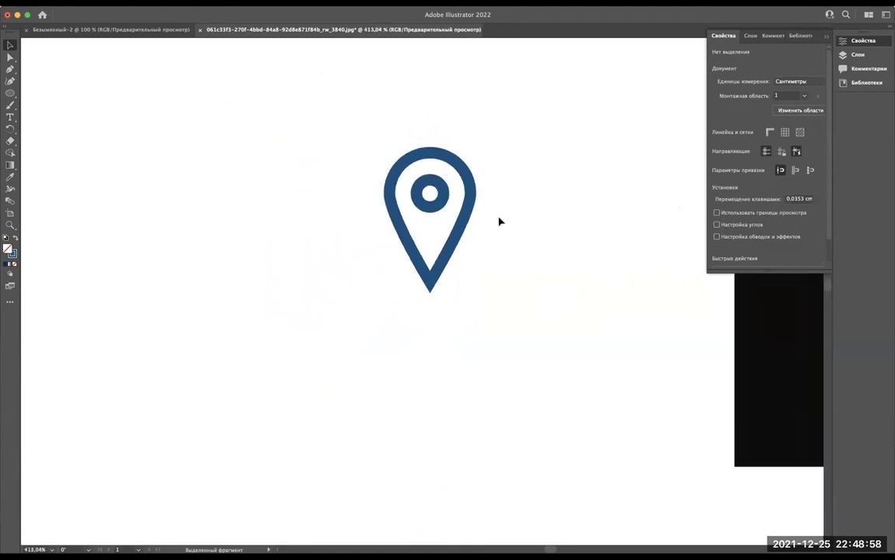
scroll(499, 222, up, 3)
scroll(500, 221, right, 3)
scroll(500, 222, right, 3)
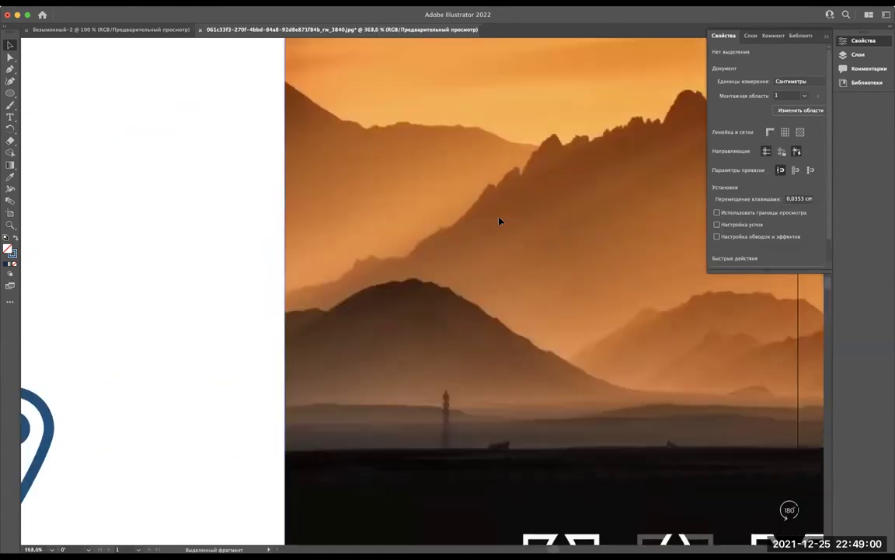
scroll(499, 221, right, 3)
scroll(500, 222, right, 3)
scroll(500, 221, down, 1)
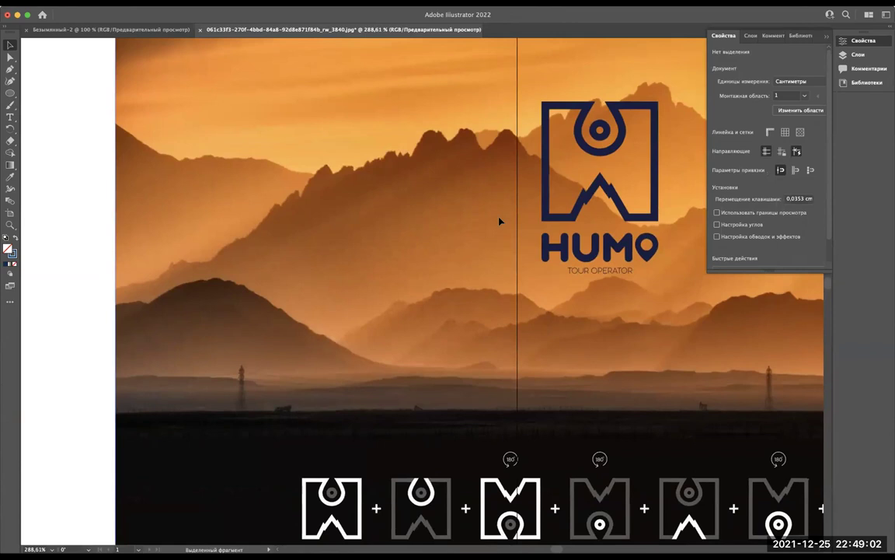
scroll(499, 222, down, 3)
scroll(499, 221, left, 3)
scroll(311, 217, left, 2)
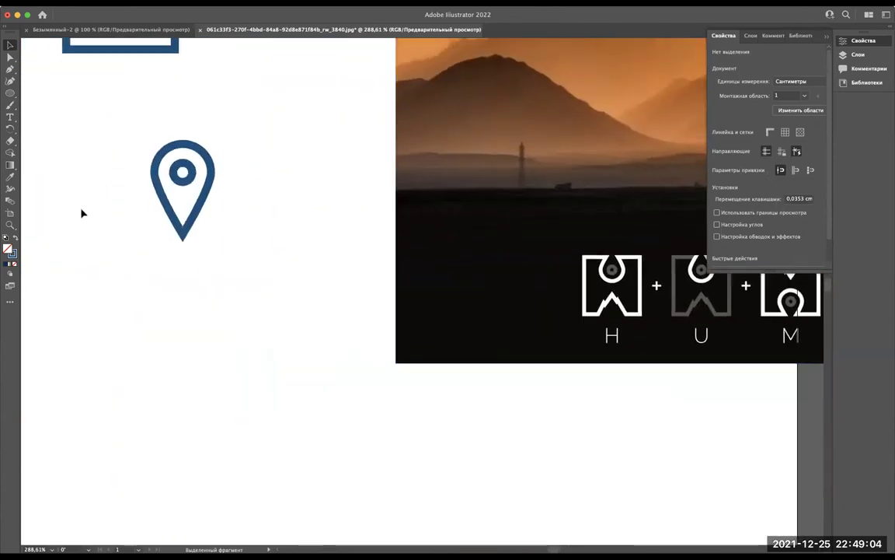
scroll(150, 184, up, 2)
scroll(185, 164, up, 1)
scroll(239, 150, up, 5)
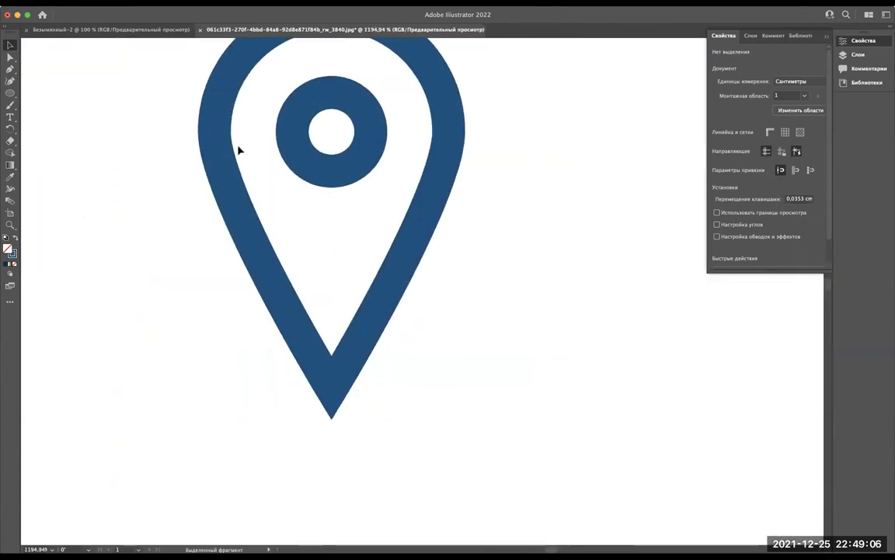
click(10, 57)
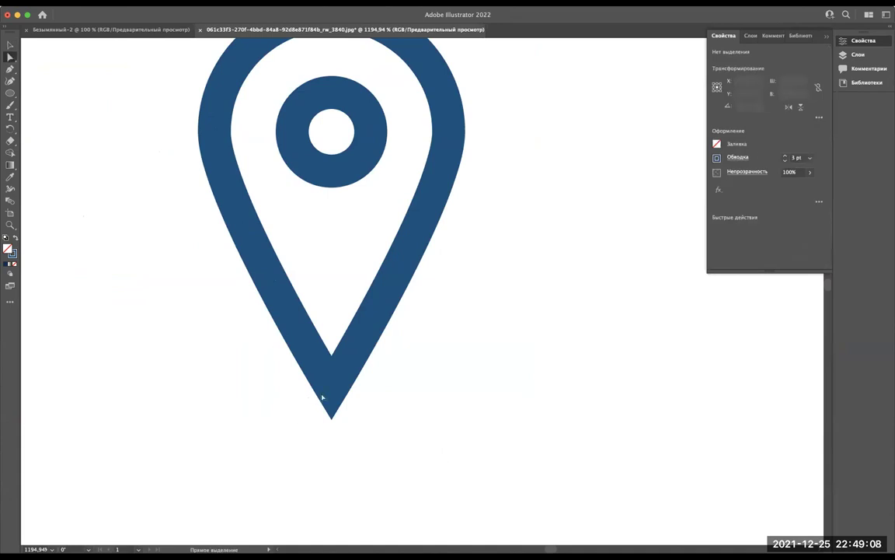
drag(334, 391, 335, 454)
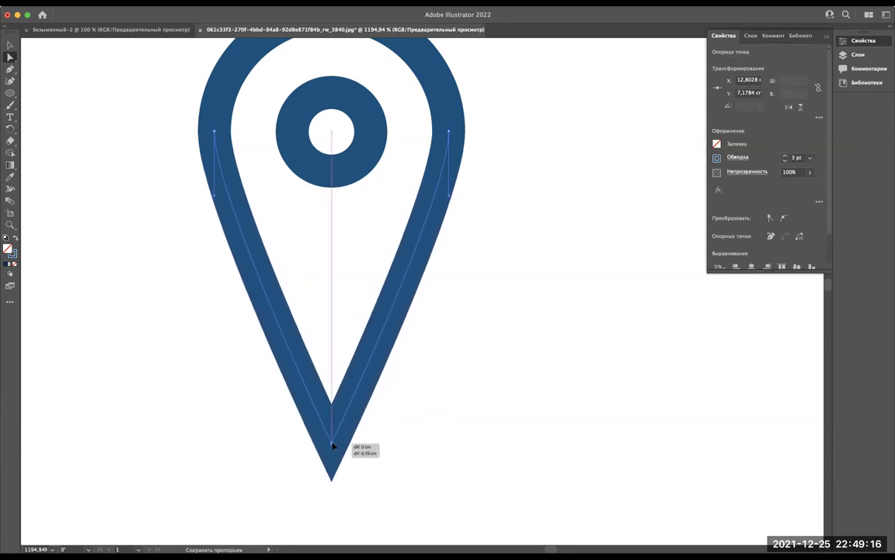
drag(335, 455, 335, 436)
scroll(534, 206, down, 5)
Step: Select the pin outline and raise its bottom anchor to shorten the tip
click(533, 206)
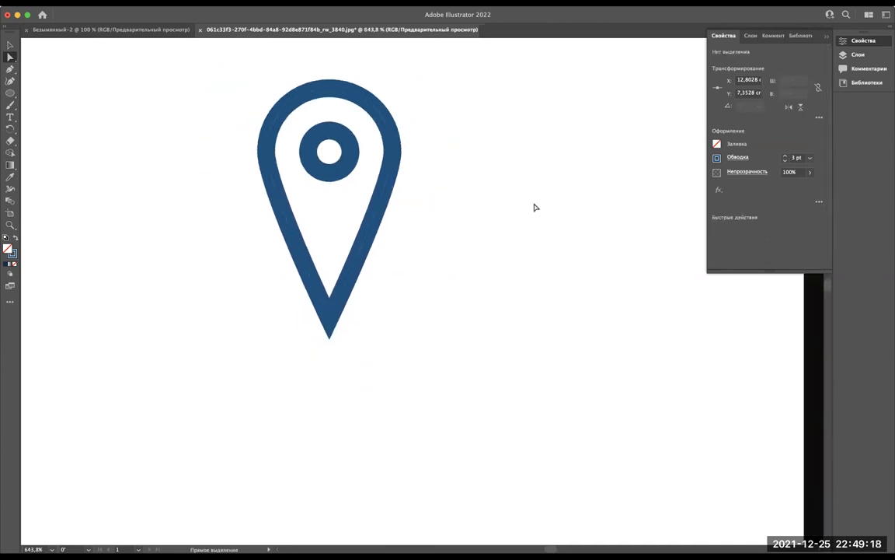
scroll(534, 206, down, 5)
scroll(528, 211, up, 1)
scroll(412, 258, right, 10)
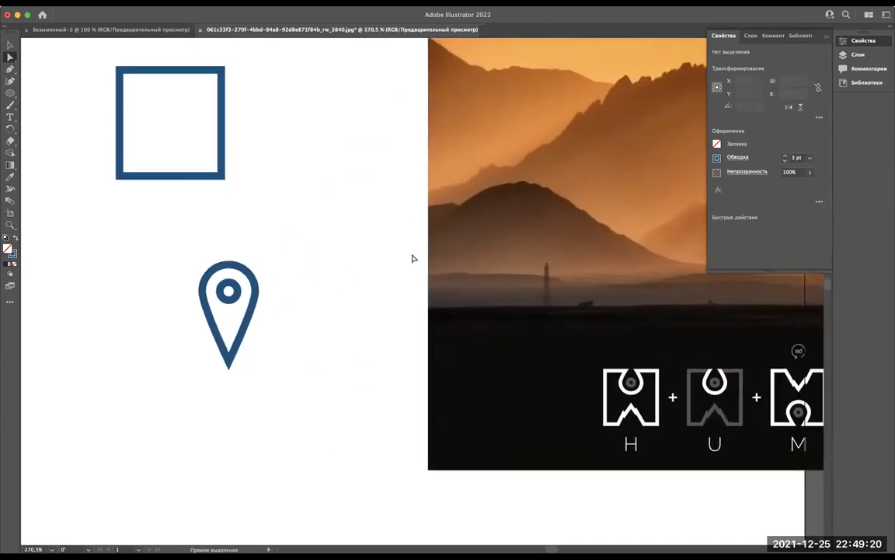
scroll(413, 258, up, 2)
scroll(412, 258, left, 3)
scroll(412, 258, down, 2)
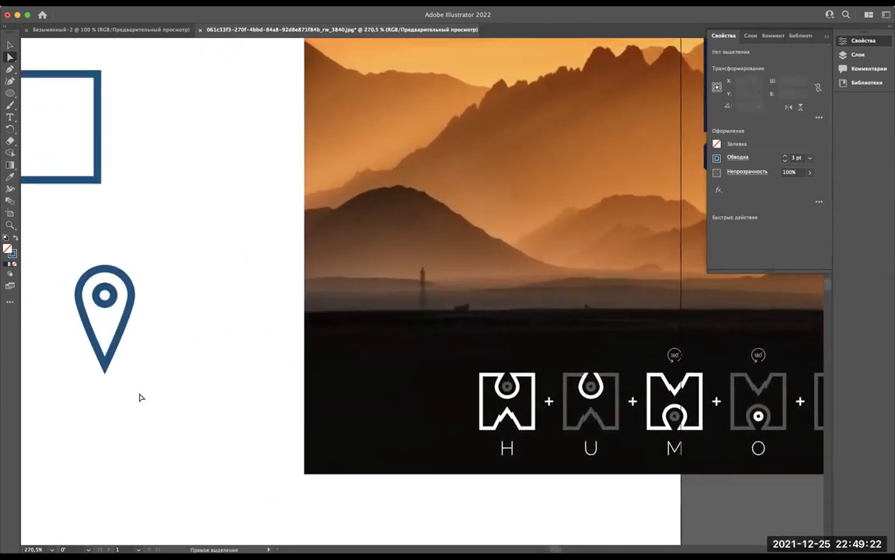
scroll(144, 390, up, 2)
scroll(143, 391, up, 1)
scroll(143, 391, up, 2)
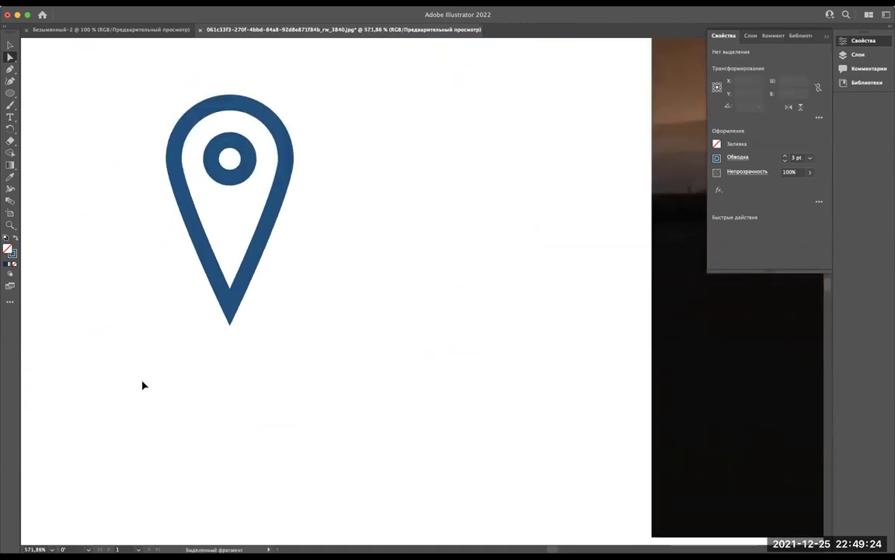
drag(143, 384, 237, 264)
scroll(185, 276, up, 3)
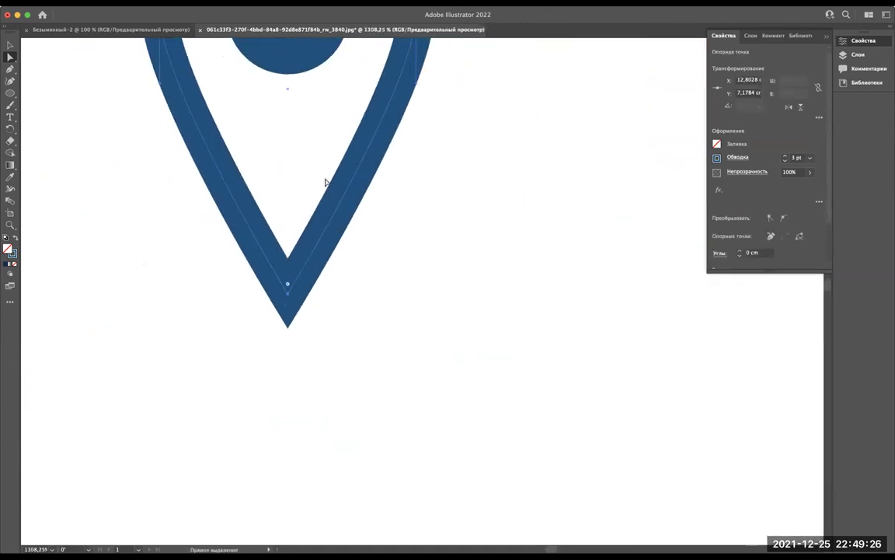
scroll(326, 180, up, 5)
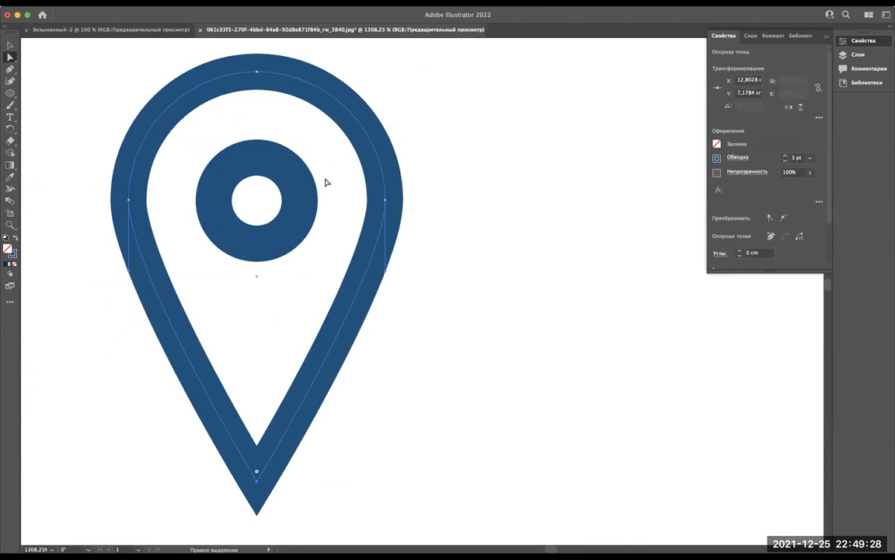
scroll(234, 422, down, 2)
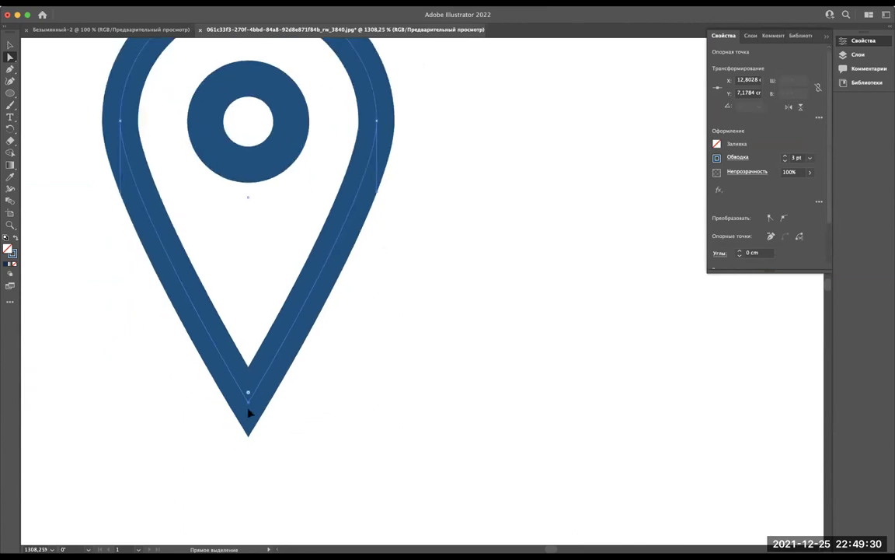
drag(248, 405, 246, 371)
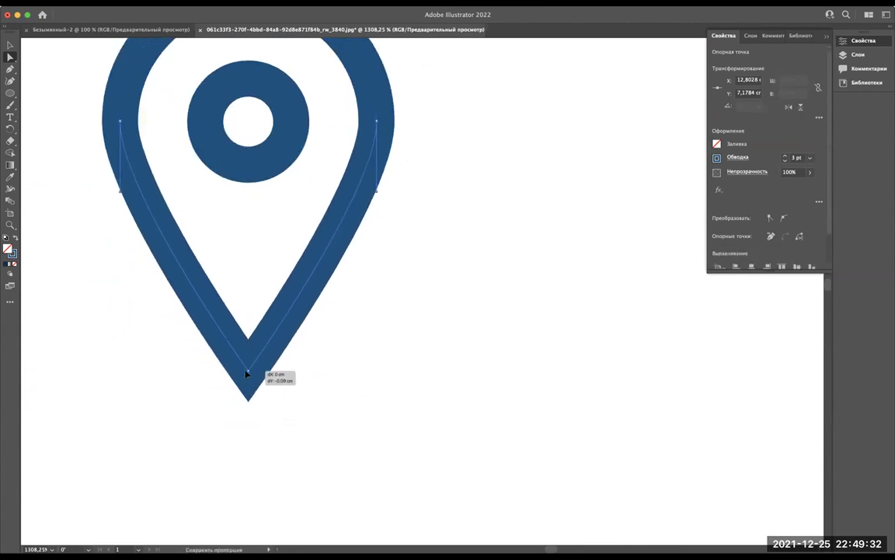
drag(245, 371, 246, 354)
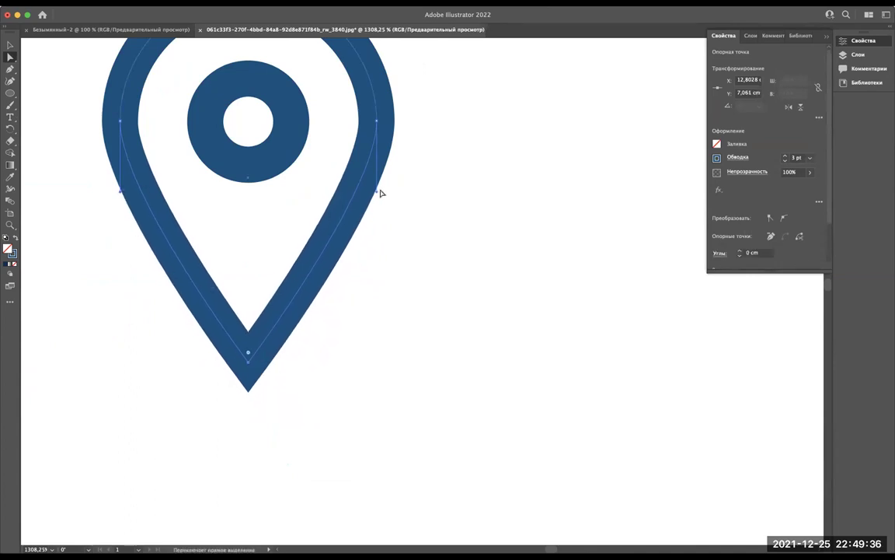
Step: Tweak the pin's left and right side anchors, then deselect the pin
drag(377, 195, 377, 192)
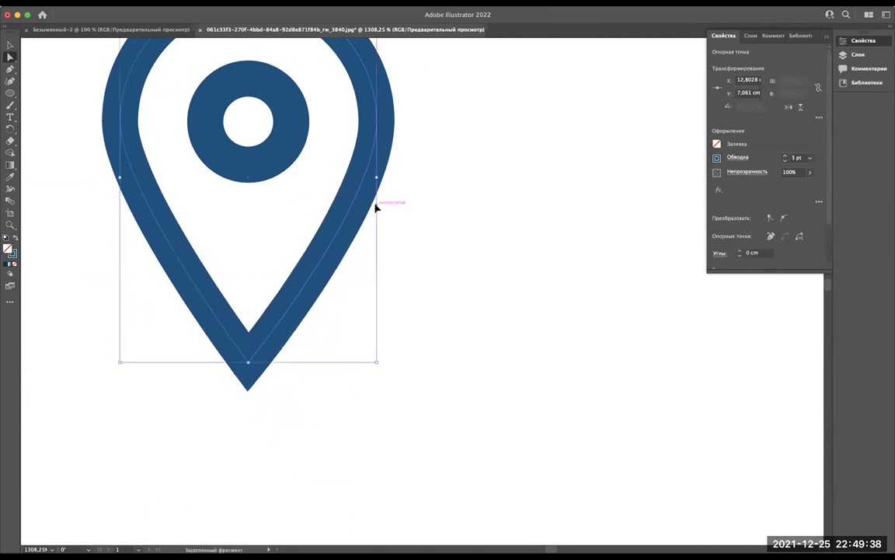
drag(376, 120, 378, 125)
drag(119, 123, 123, 124)
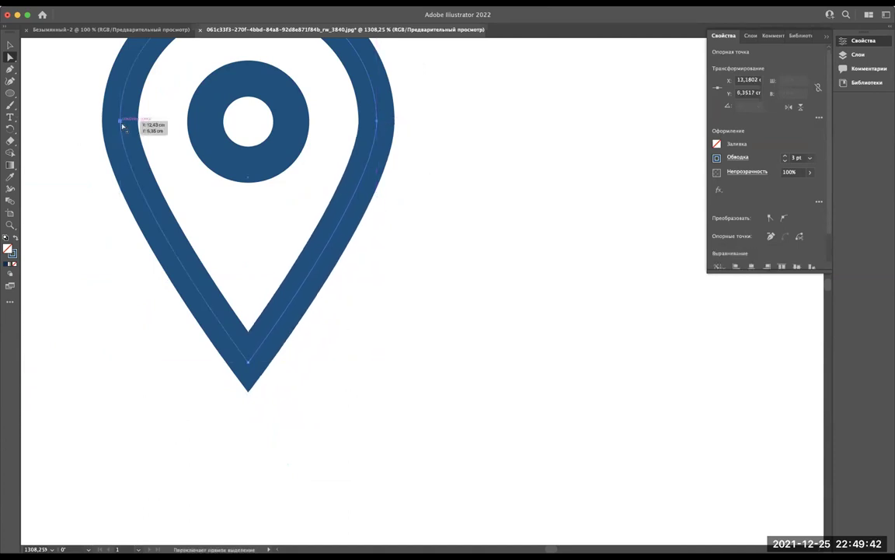
click(103, 219)
scroll(103, 218, down, 3)
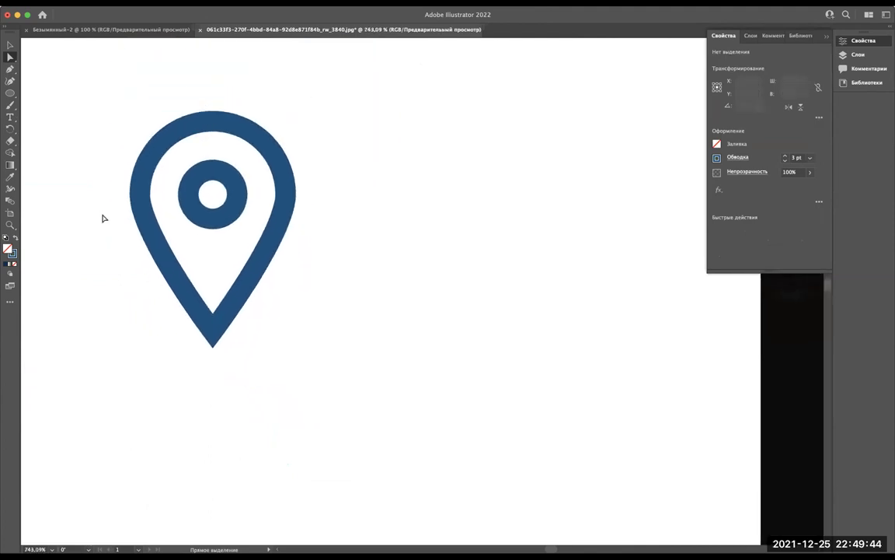
Step: Select the whole pin icon and rotate it 180° into a point-up drop
key(v)
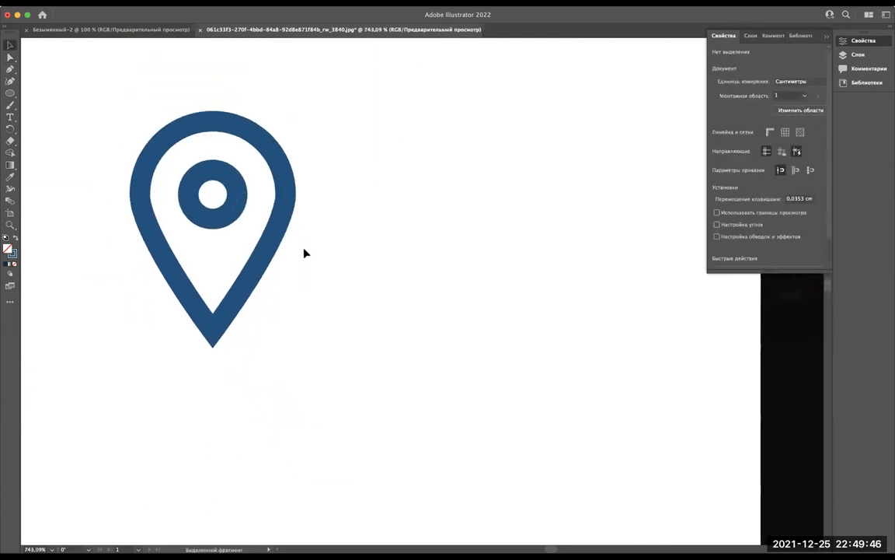
scroll(305, 253, down, 3)
scroll(304, 264, up, 3)
scroll(305, 272, right, 5)
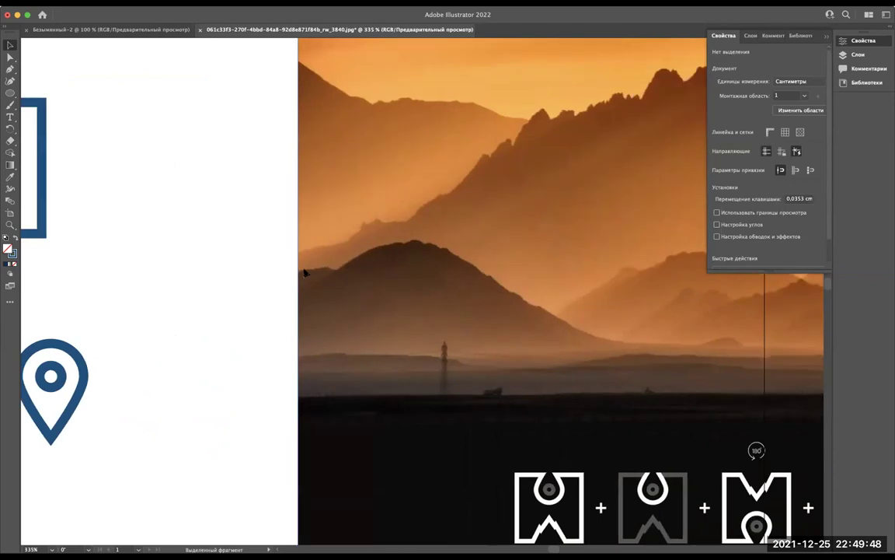
scroll(305, 272, right, 3)
scroll(304, 272, right, 2)
scroll(305, 272, right, 2)
scroll(305, 272, down, 2)
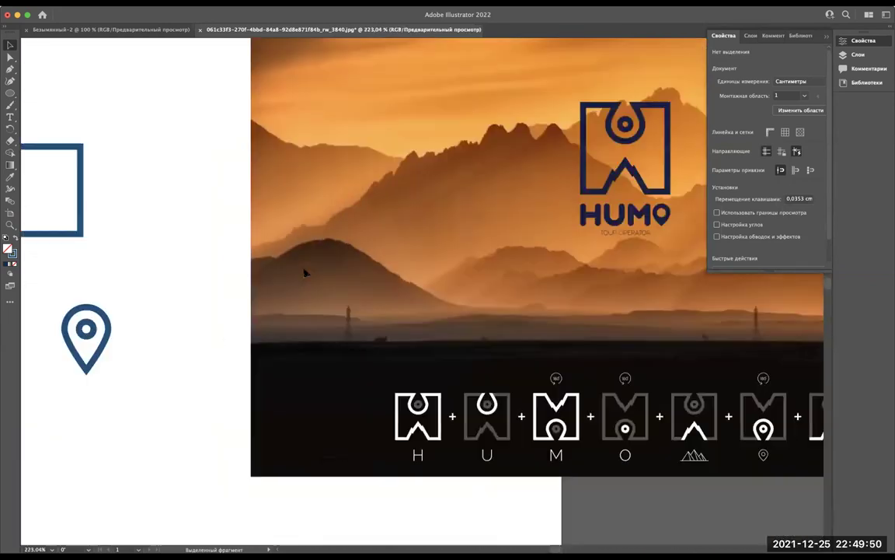
scroll(304, 272, down, 1)
scroll(305, 272, right, 2)
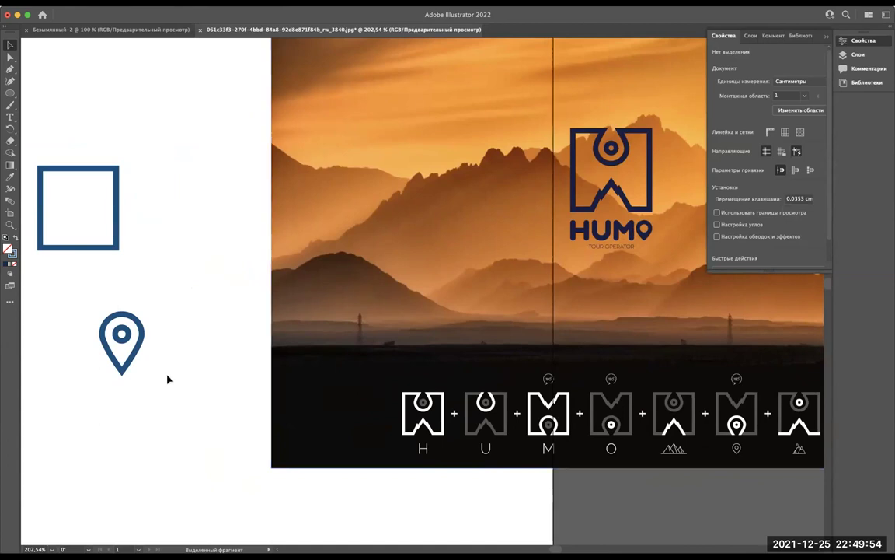
scroll(167, 379, left, 3)
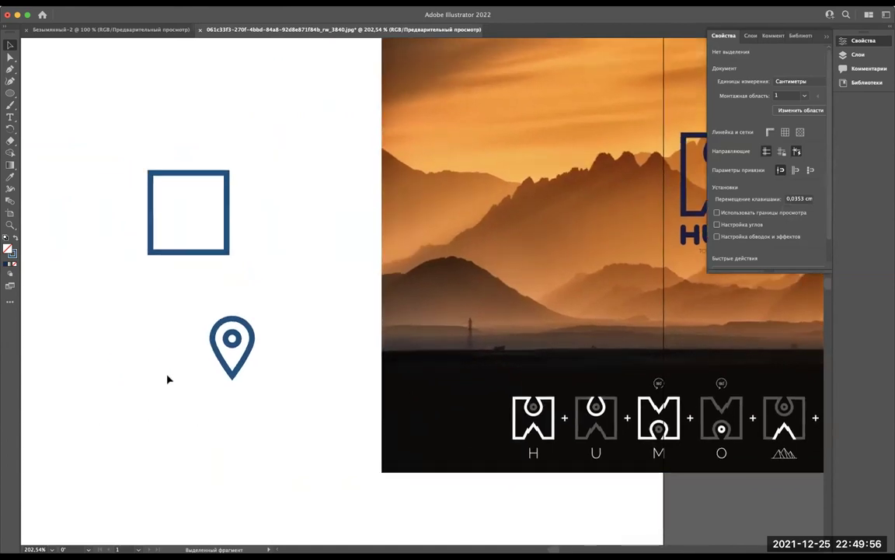
scroll(167, 379, up, 3)
click(334, 342)
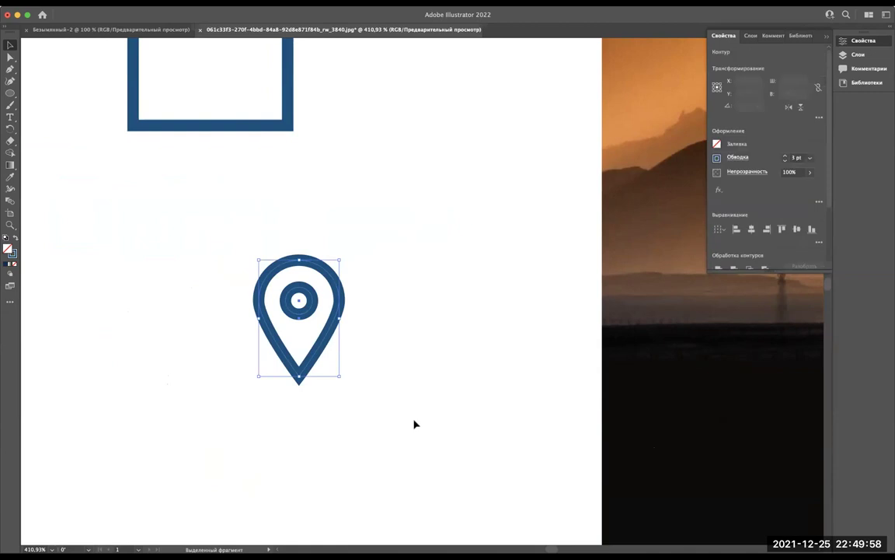
drag(342, 379, 230, 244)
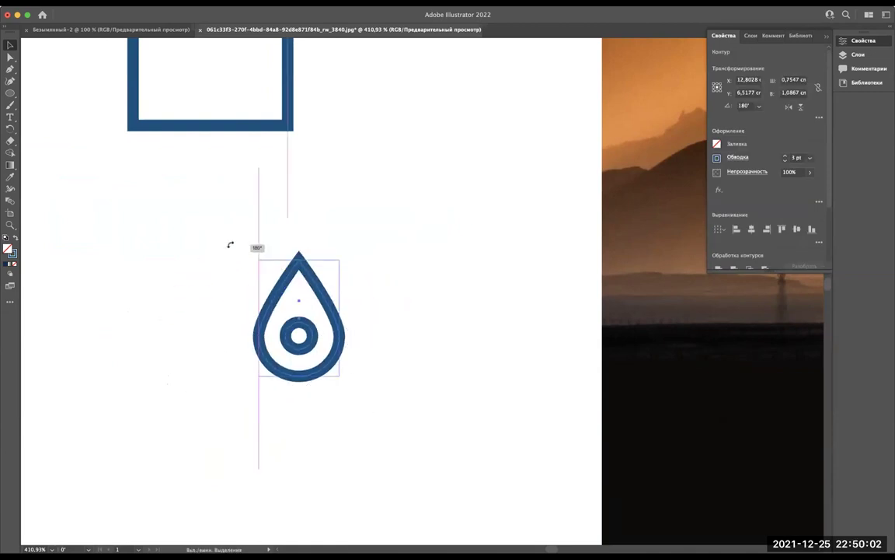
drag(230, 244, 229, 248)
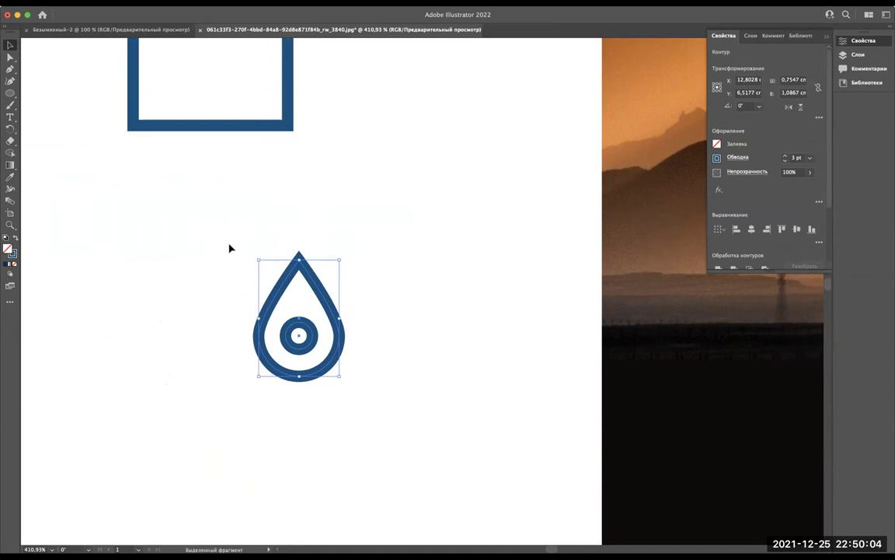
Step: Move the drop into the blue square with its tip poking above the top edge
scroll(229, 248, left, 2)
scroll(229, 248, up, 2)
scroll(229, 248, up, 3)
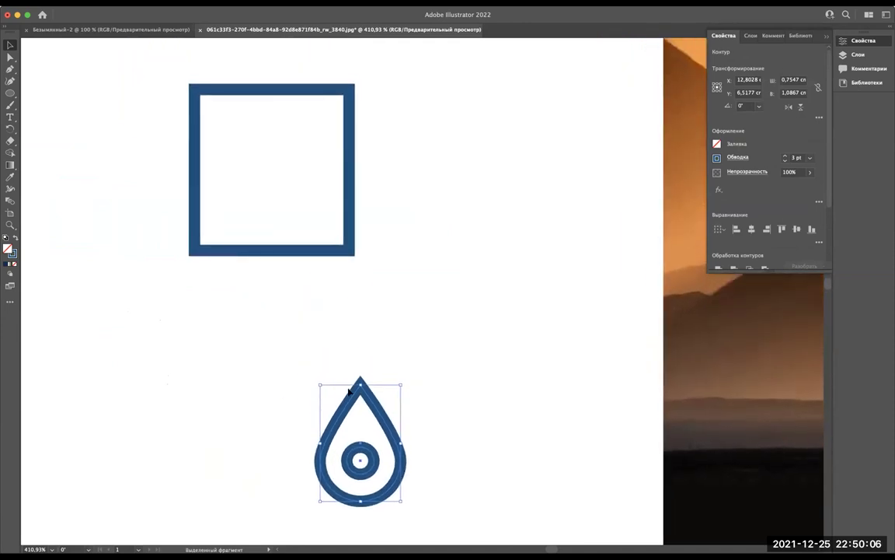
drag(369, 404, 283, 75)
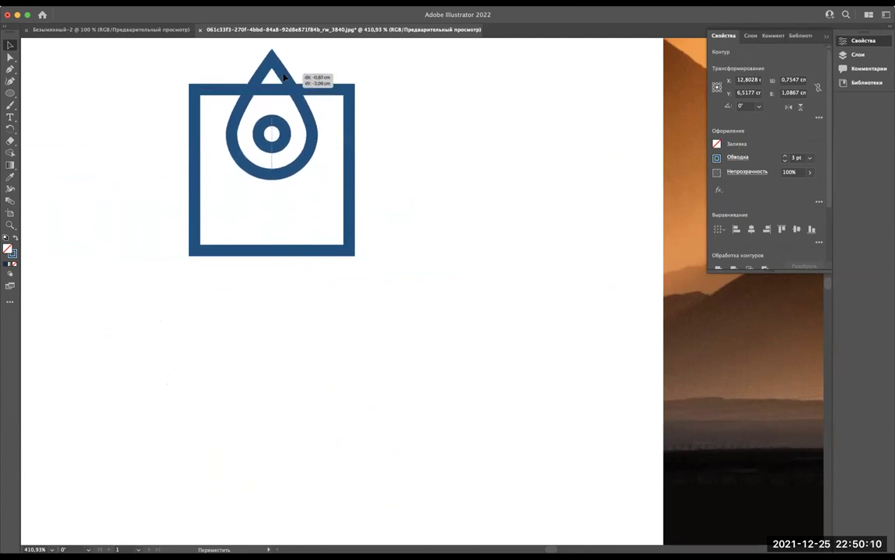
drag(283, 74, 283, 79)
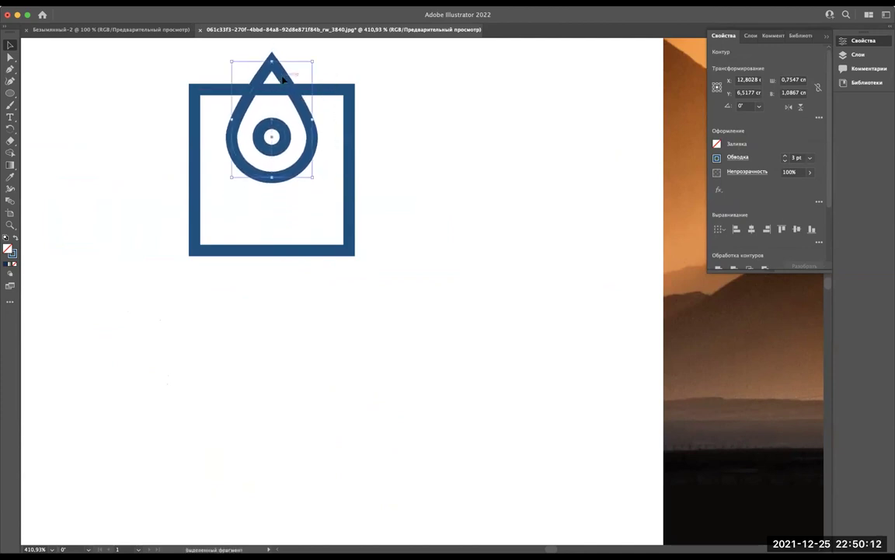
scroll(283, 80, right, 4)
scroll(283, 80, down, 2)
Step: Shrink the drop slightly so it fits the square frame
scroll(283, 81, down, 2)
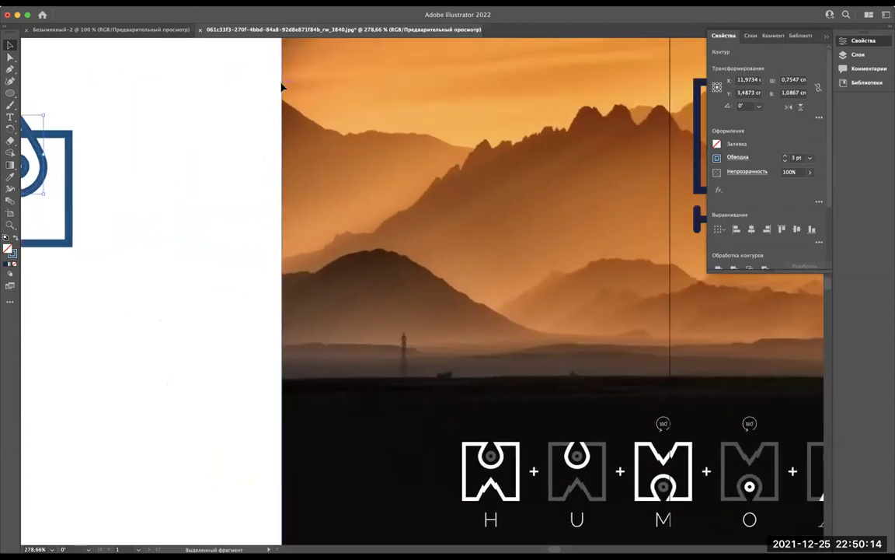
scroll(283, 85, down, 2)
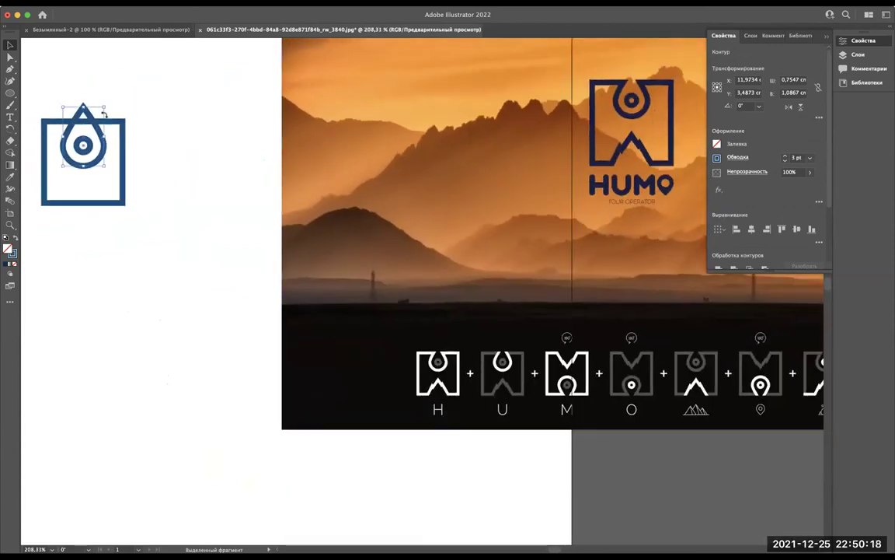
drag(101, 110, 101, 108)
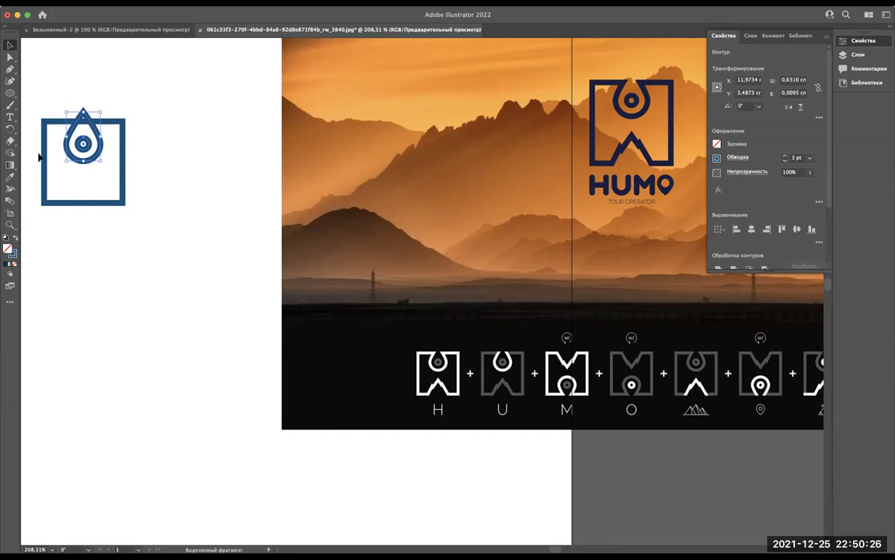
scroll(38, 157, up, 5)
scroll(100, 150, down, 5)
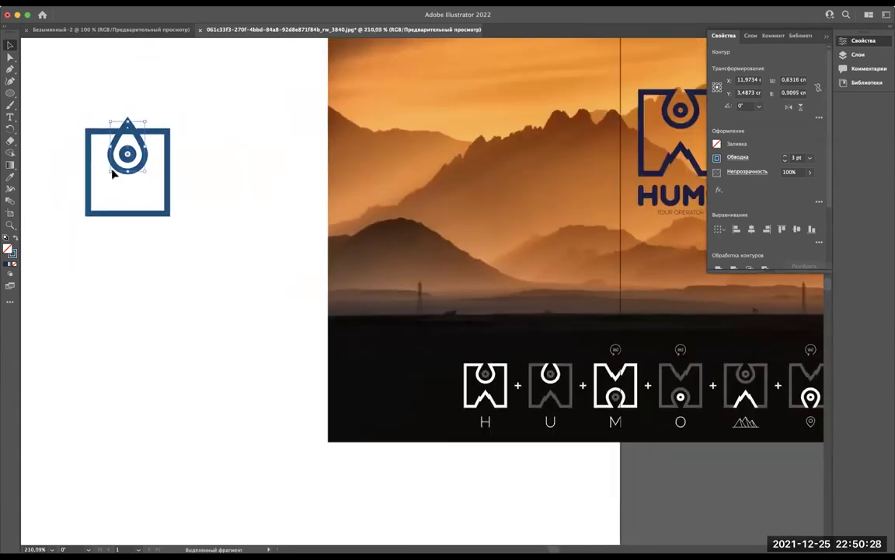
scroll(112, 174, up, 5)
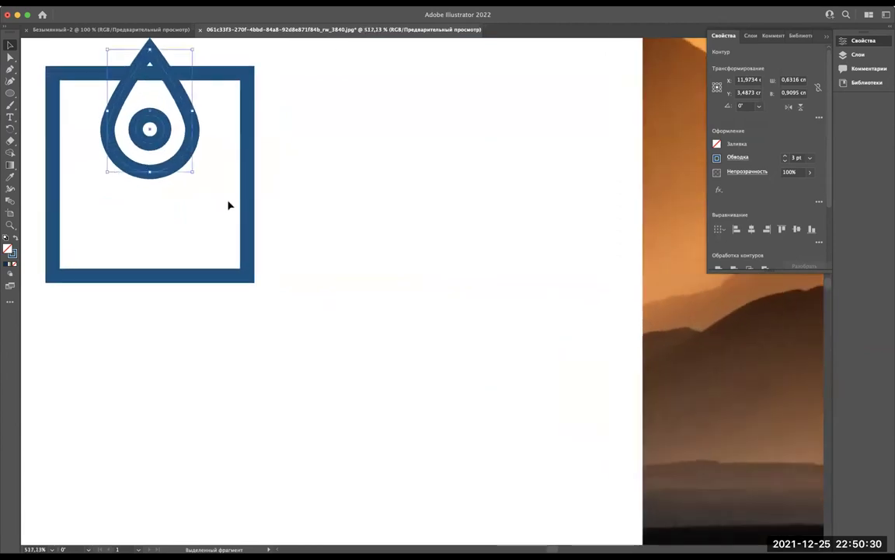
Step: Deselect, then select just the drop outline overlapping the frame's top edge
scroll(264, 155, up, 3)
scroll(265, 155, left, 2)
click(318, 115)
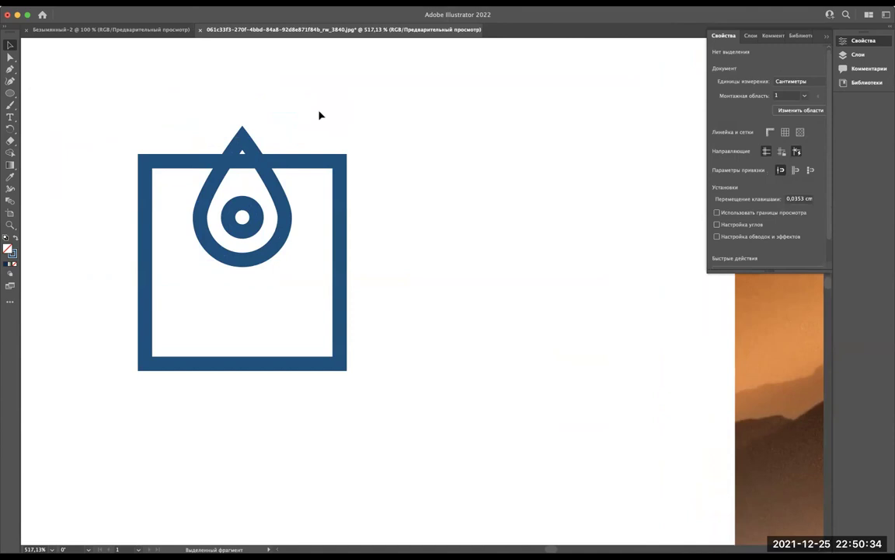
scroll(162, 143, up, 2)
scroll(162, 144, up, 1)
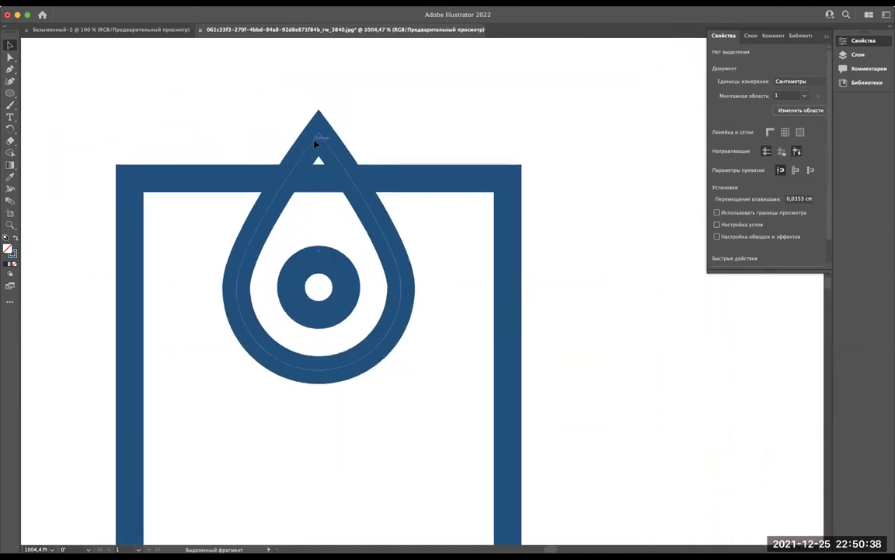
click(314, 140)
scroll(426, 184, down, 3)
scroll(426, 184, right, 5)
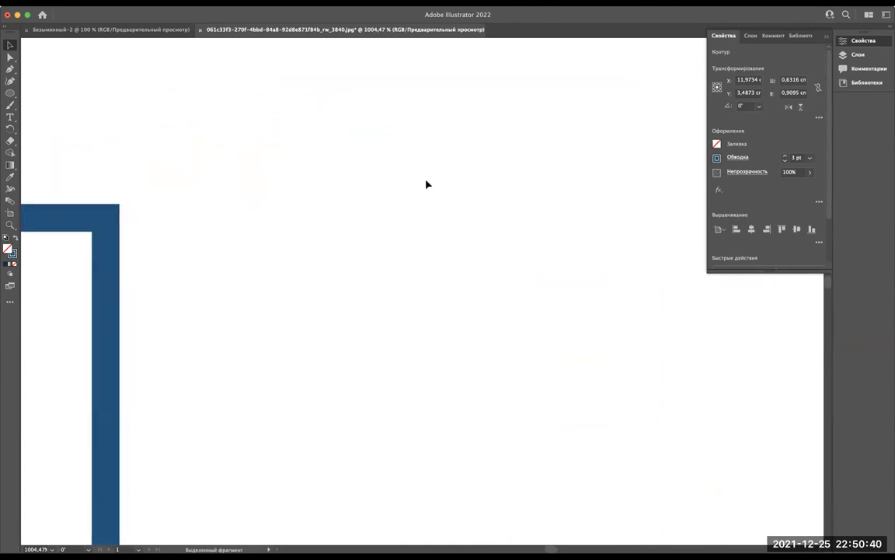
scroll(426, 184, right, 5)
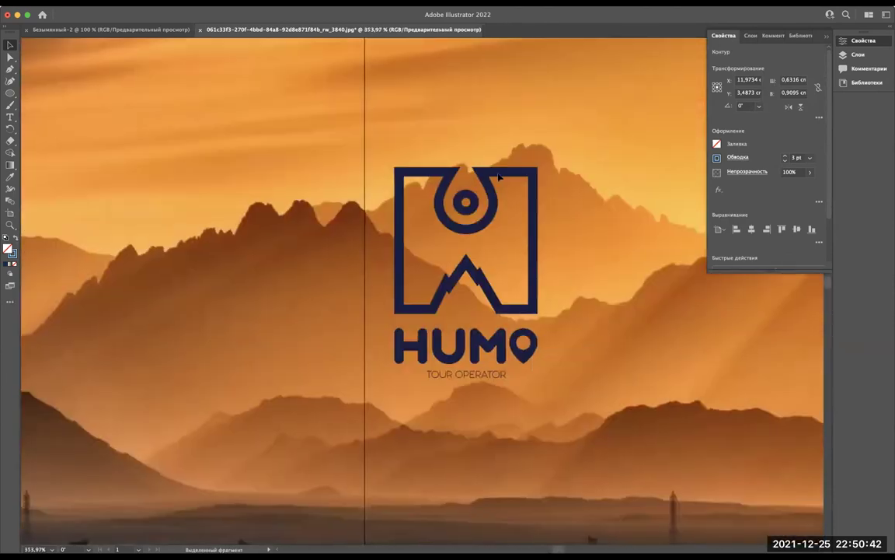
scroll(217, 148, right, 1)
scroll(239, 191, up, 2)
scroll(216, 166, up, 2)
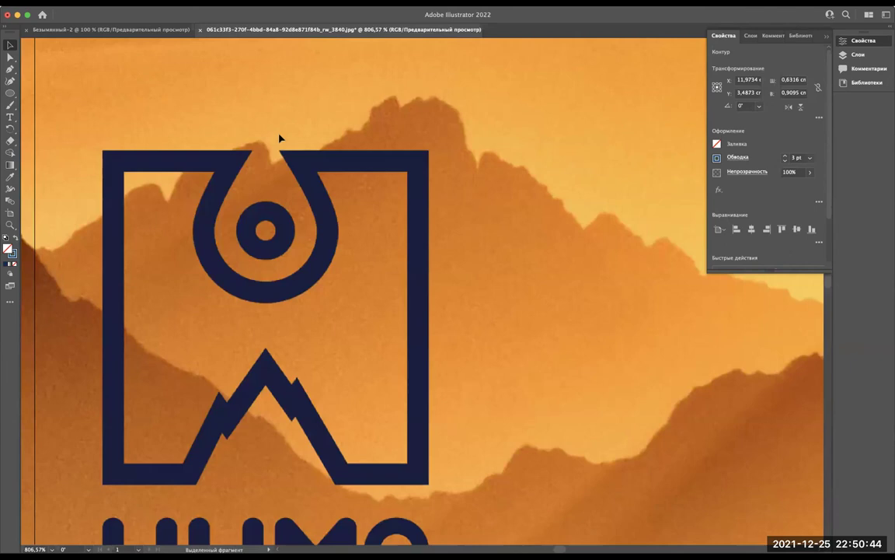
scroll(281, 119, down, 1)
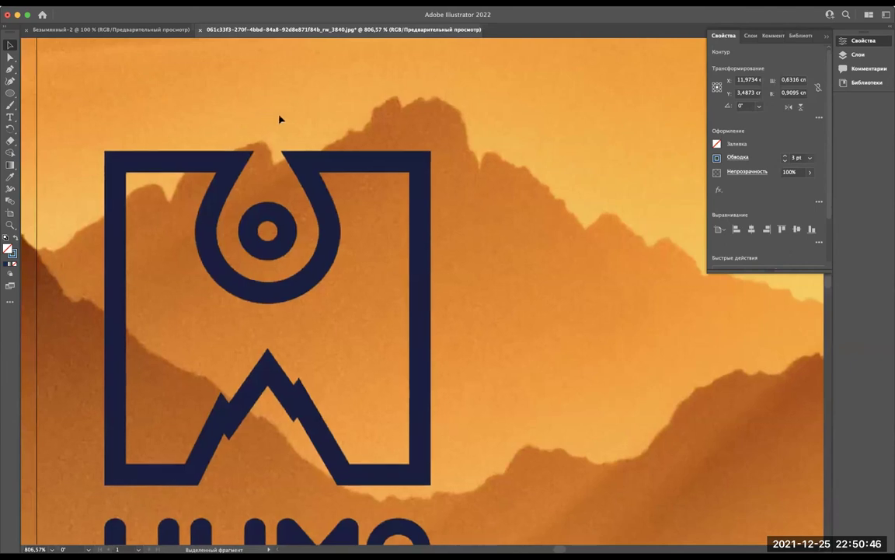
scroll(281, 119, left, 1)
scroll(281, 119, left, 2)
scroll(280, 119, down, 5)
scroll(280, 119, down, 2)
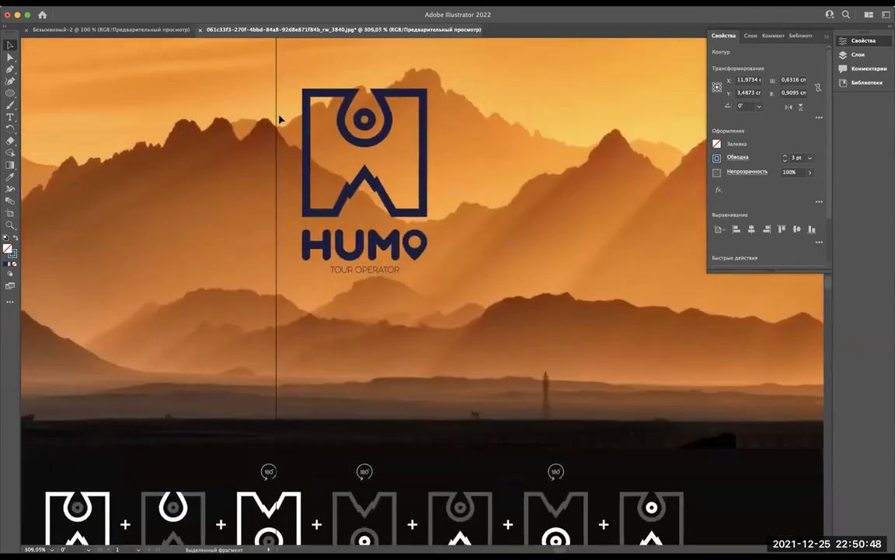
scroll(281, 119, left, 3)
scroll(284, 116, left, 5)
scroll(285, 119, left, 5)
scroll(272, 104, down, 3)
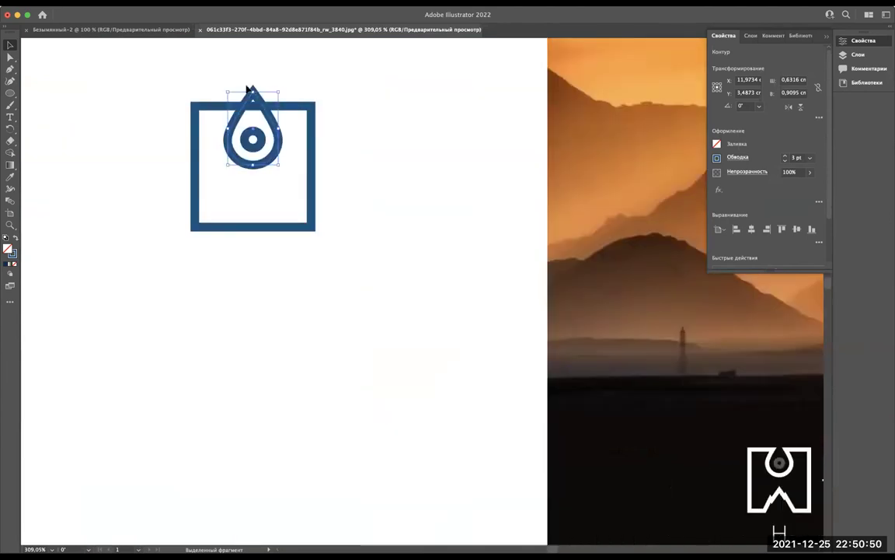
click(250, 90)
scroll(120, 100, right, 5)
scroll(119, 100, down, 1)
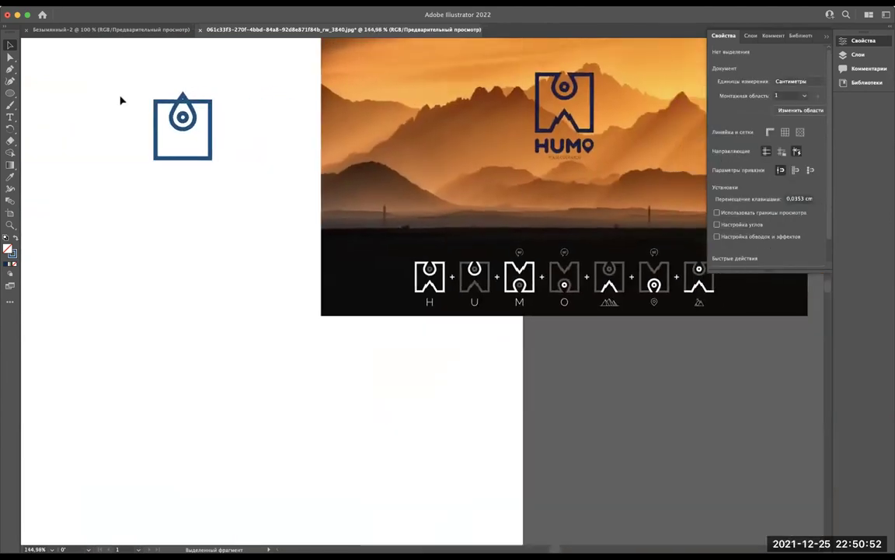
scroll(121, 99, up, 2)
scroll(121, 100, up, 2)
scroll(120, 100, up, 3)
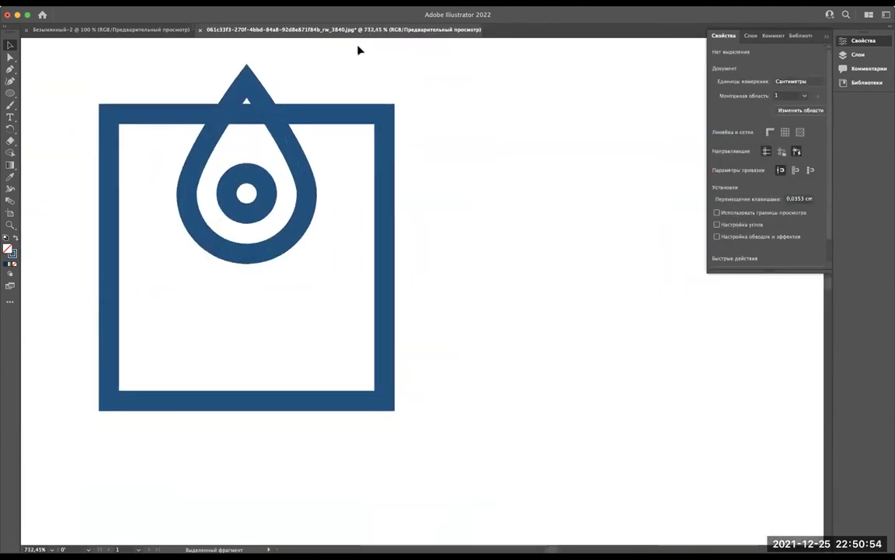
scroll(219, 121, up, 2)
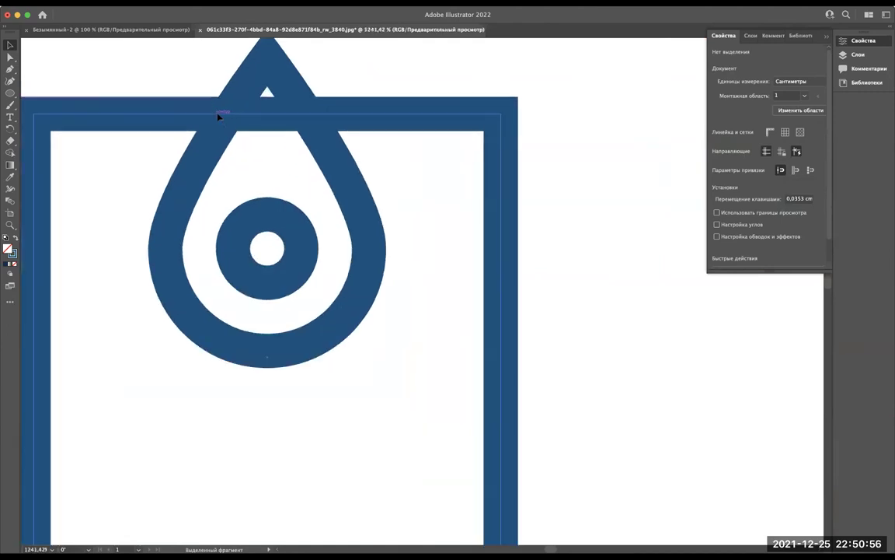
Step: With the drop outline selected, lengthen the Properties panel to expose Pathfinder and Quick Actions
click(154, 119)
scroll(250, 84, up, 1)
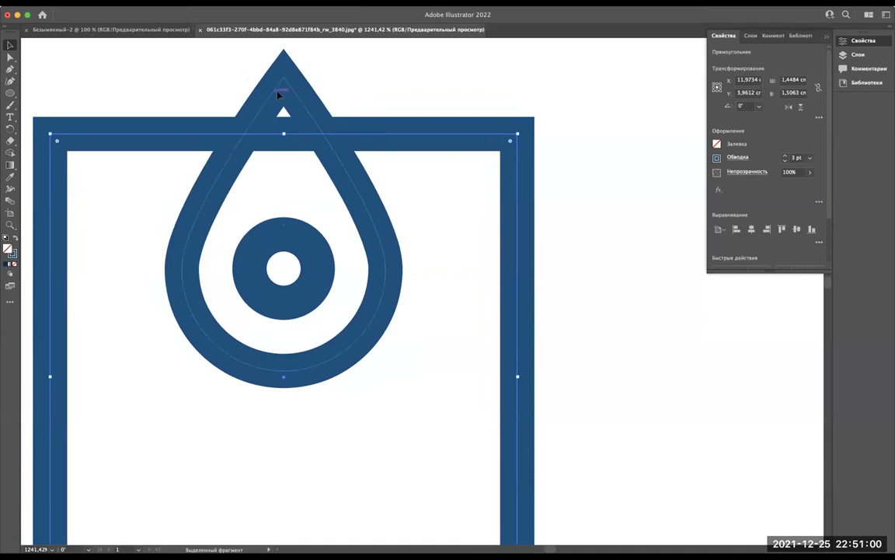
click(278, 92)
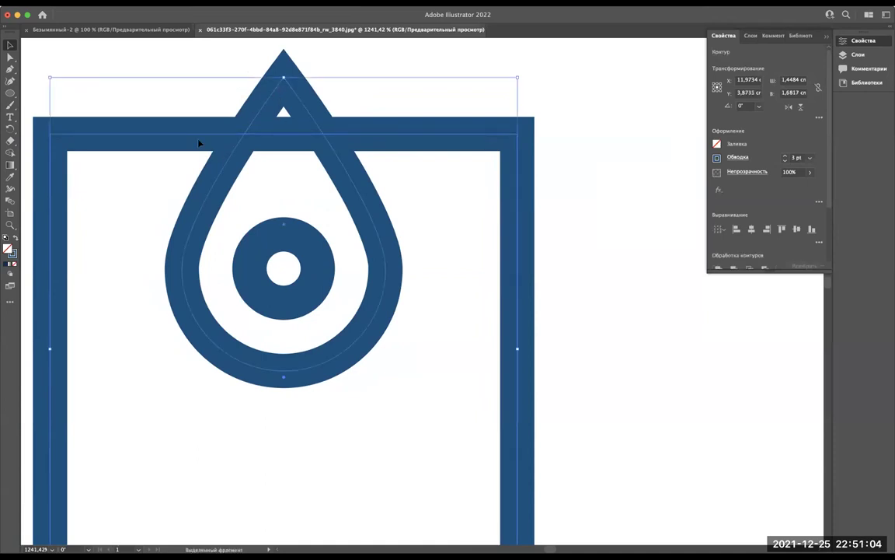
click(389, 62)
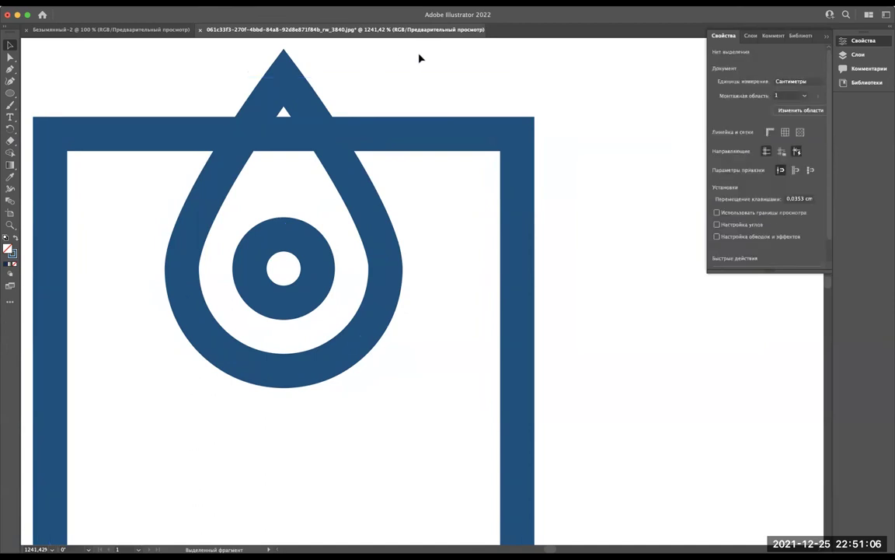
scroll(420, 58, up, 3)
scroll(420, 58, right, 1)
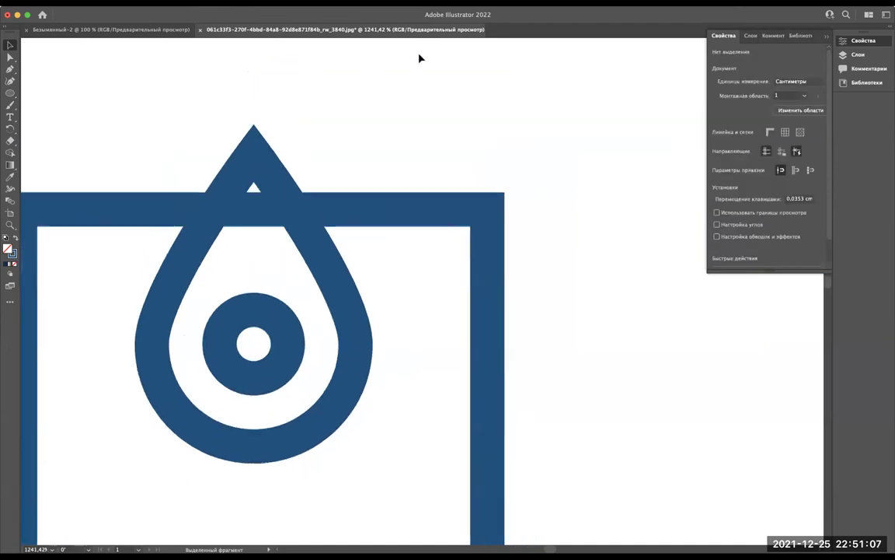
click(159, 254)
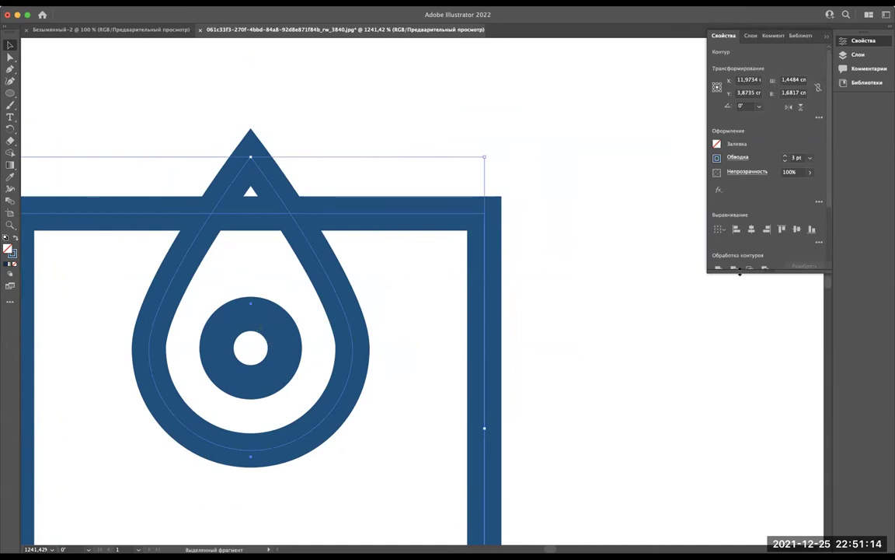
drag(740, 272, 748, 350)
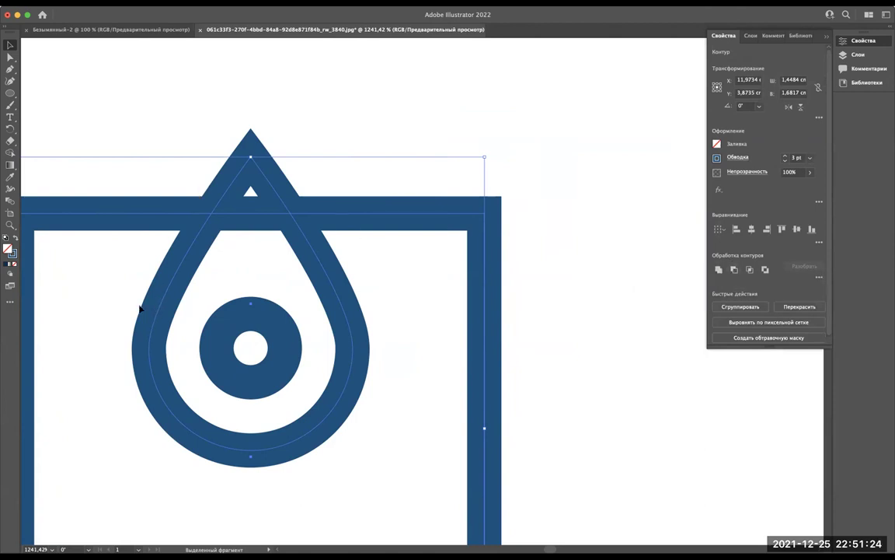
click(110, 290)
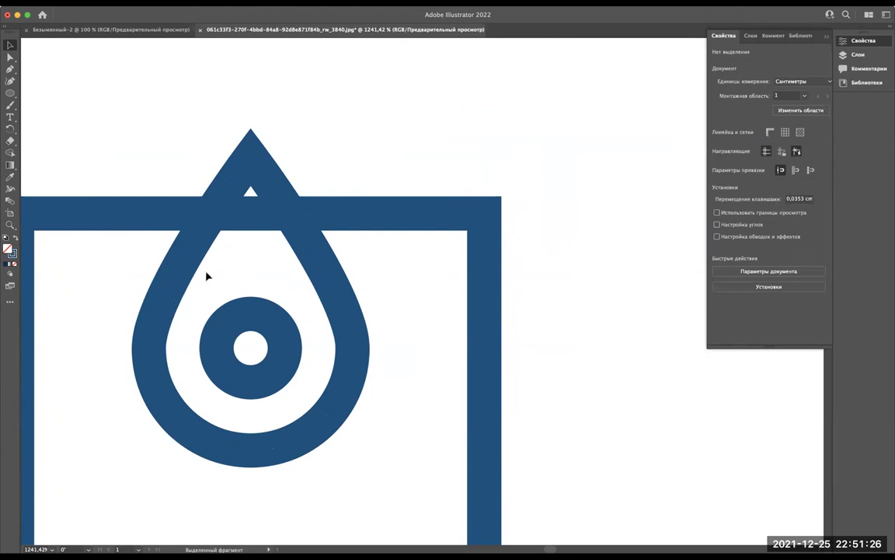
Step: Marquee-select the drop outline and the square frame together
drag(428, 261, 213, 147)
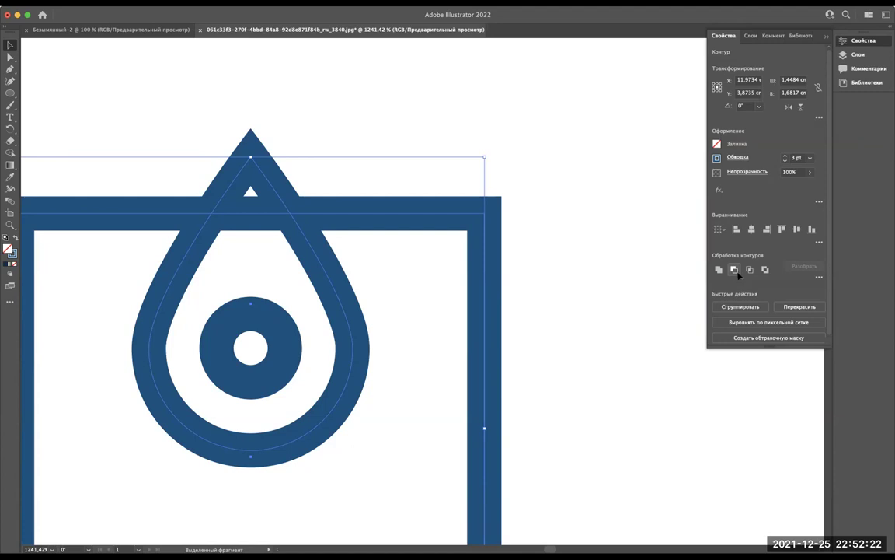
click(426, 140)
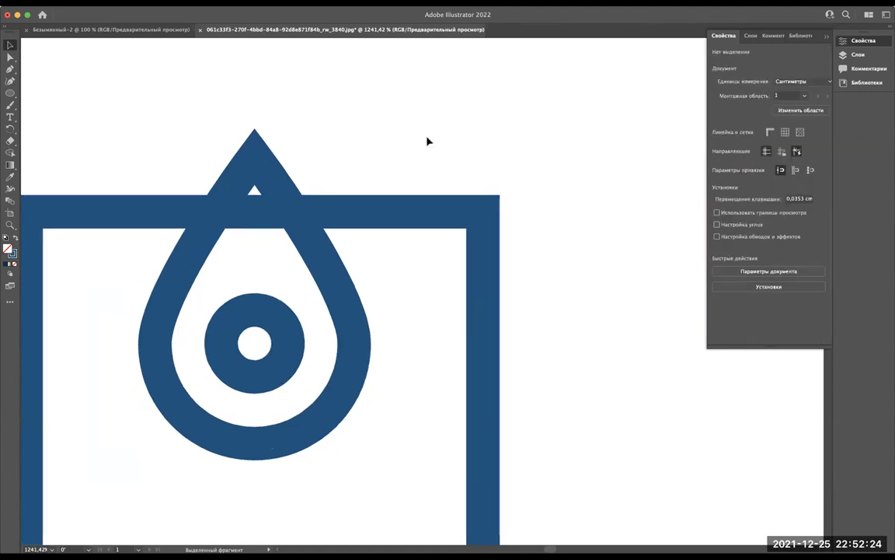
scroll(427, 141, down, 3)
scroll(441, 110, down, 3)
drag(396, 61, 210, 147)
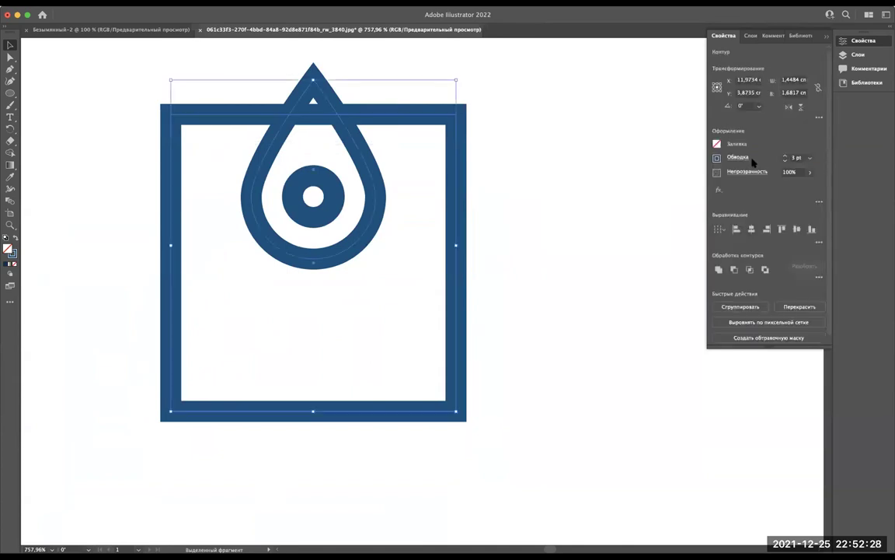
click(734, 268)
key(ctrl+h)
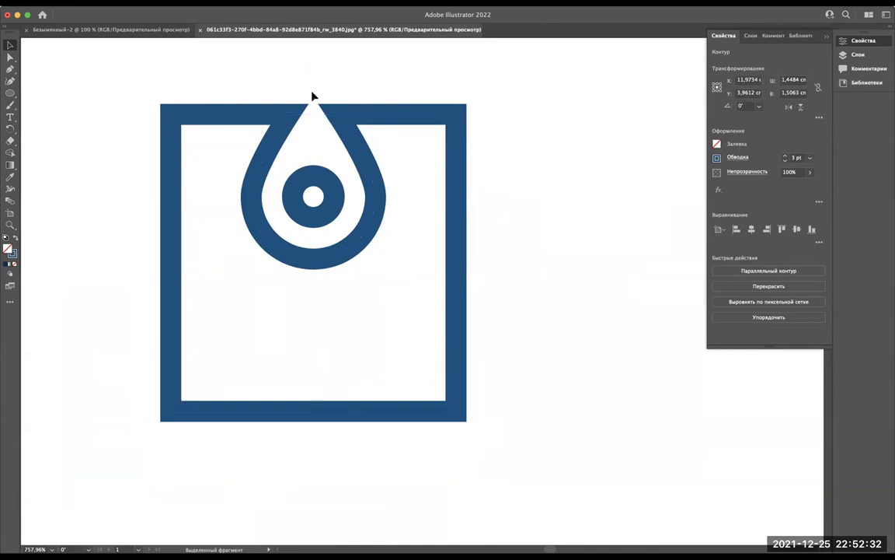
click(311, 96)
scroll(311, 96, down, 2)
scroll(311, 95, up, 2)
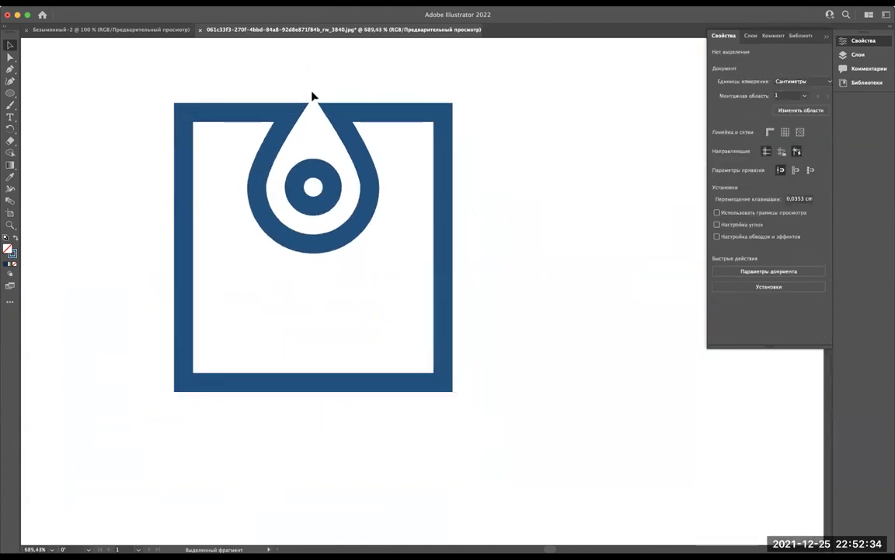
scroll(312, 95, up, 2)
scroll(311, 95, up, 1)
scroll(312, 96, down, 3)
scroll(311, 96, right, 3)
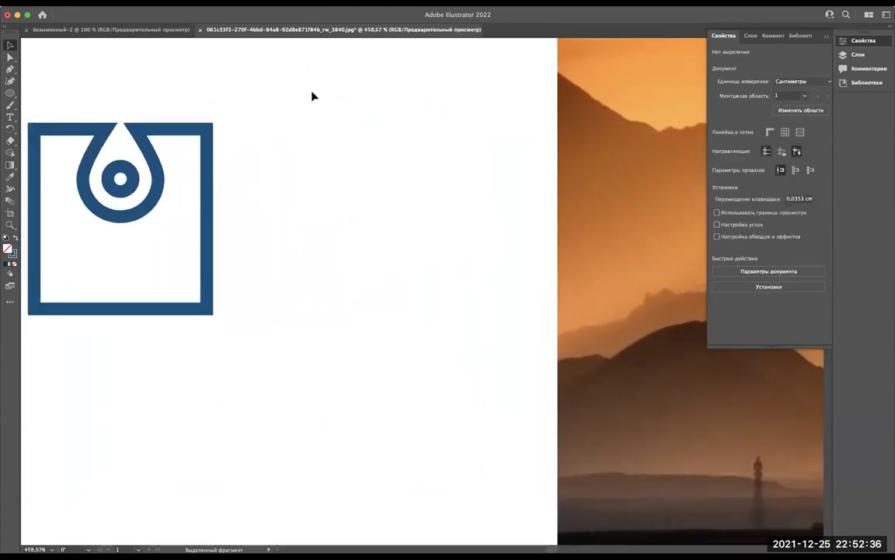
scroll(312, 95, down, 5)
scroll(281, 120, left, 3)
scroll(281, 120, up, 2)
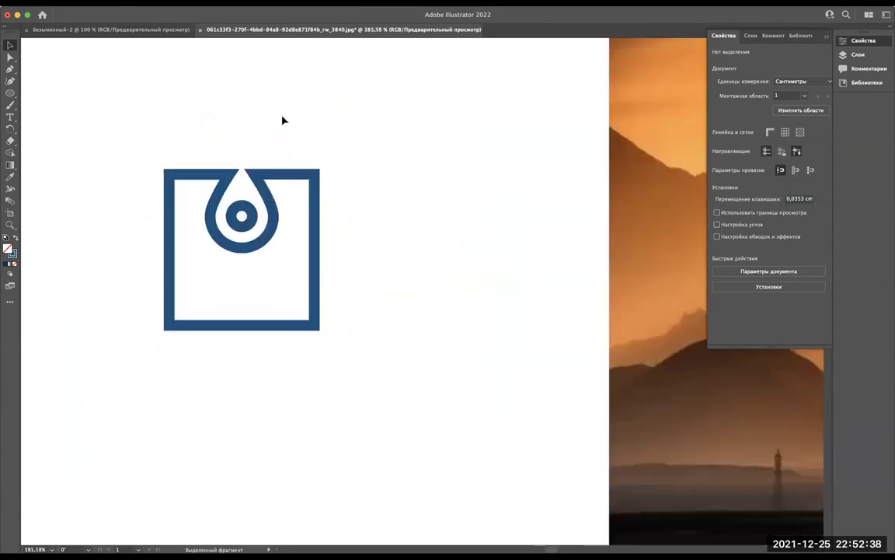
scroll(207, 179, up, 2)
scroll(208, 179, up, 1)
scroll(207, 179, up, 1)
scroll(208, 181, up, 1)
click(208, 184)
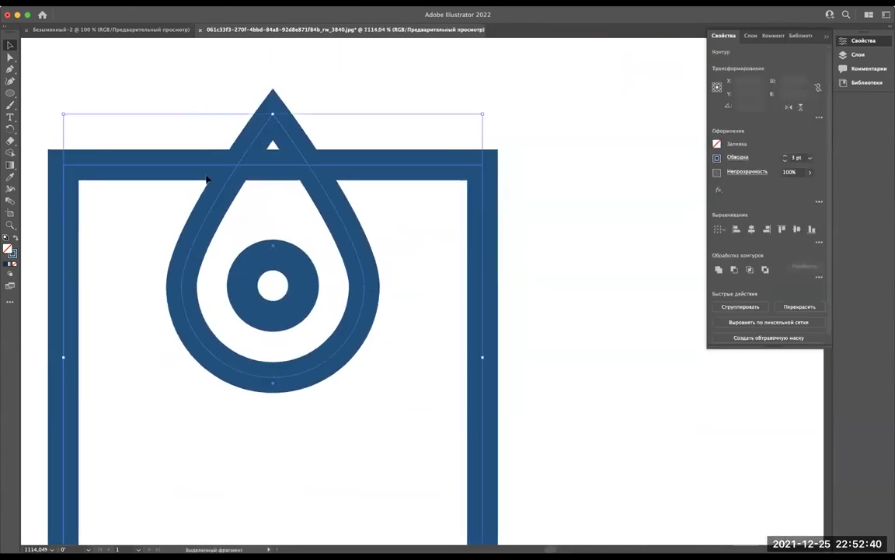
click(334, 95)
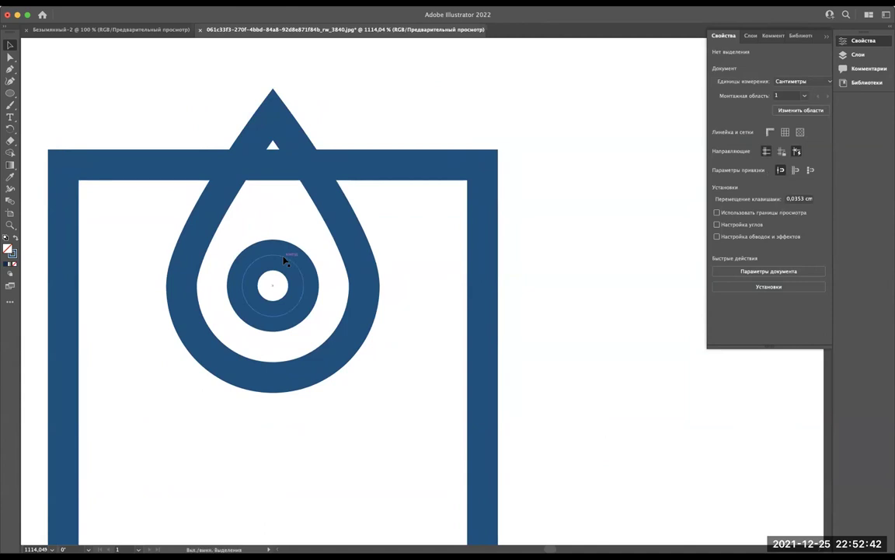
scroll(284, 259, down, 4)
scroll(283, 259, right, 5)
scroll(284, 259, right, 5)
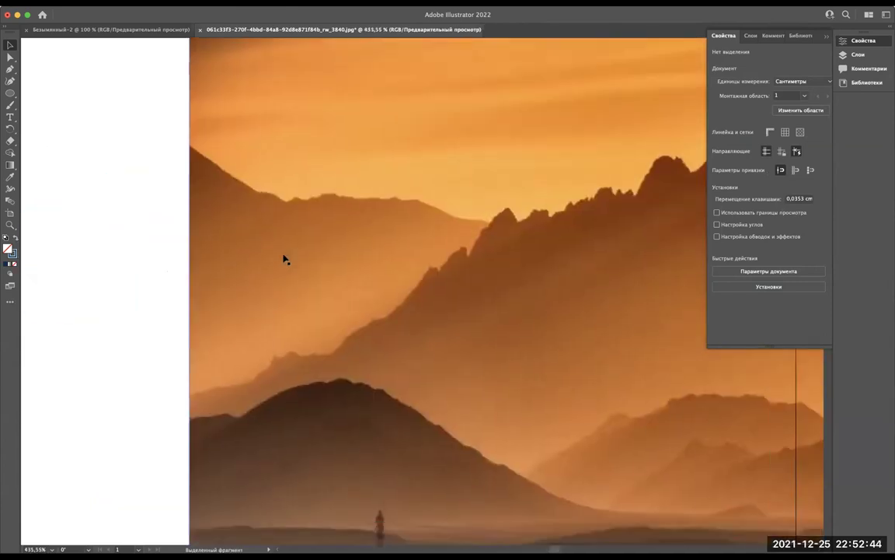
scroll(283, 259, right, 5)
scroll(284, 259, down, 2)
scroll(284, 259, left, 10)
scroll(284, 259, left, 5)
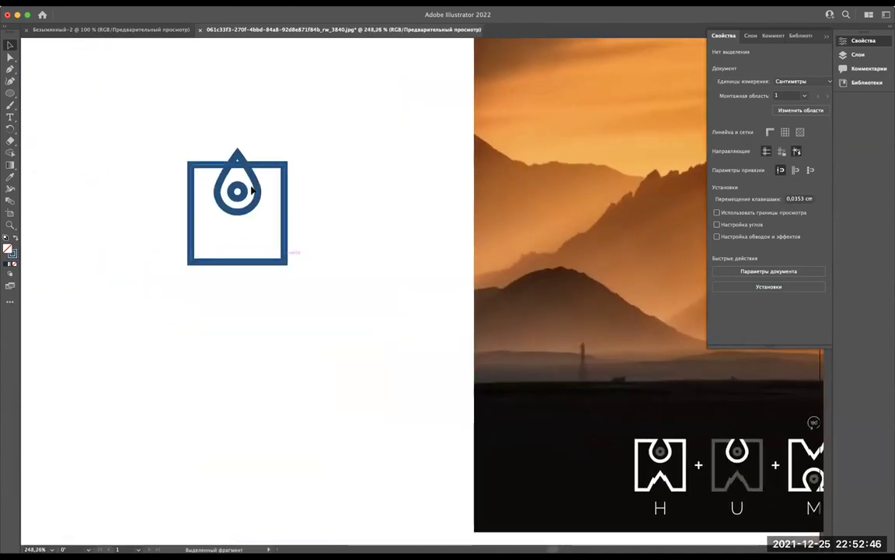
scroll(250, 190, up, 3)
scroll(252, 164, up, 3)
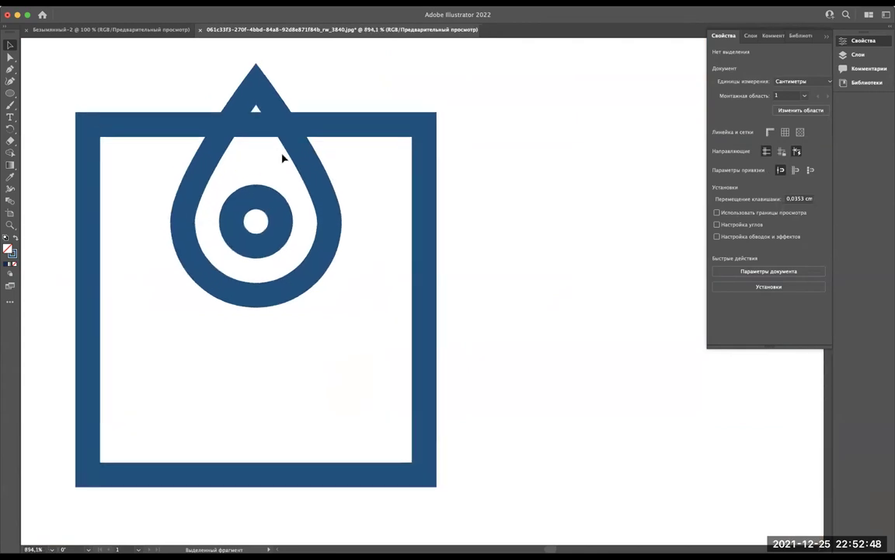
Step: Nudge the teardrop up with the arrow keys, then marquee-select it with the frame
scroll(284, 202, up, 3)
click(265, 310)
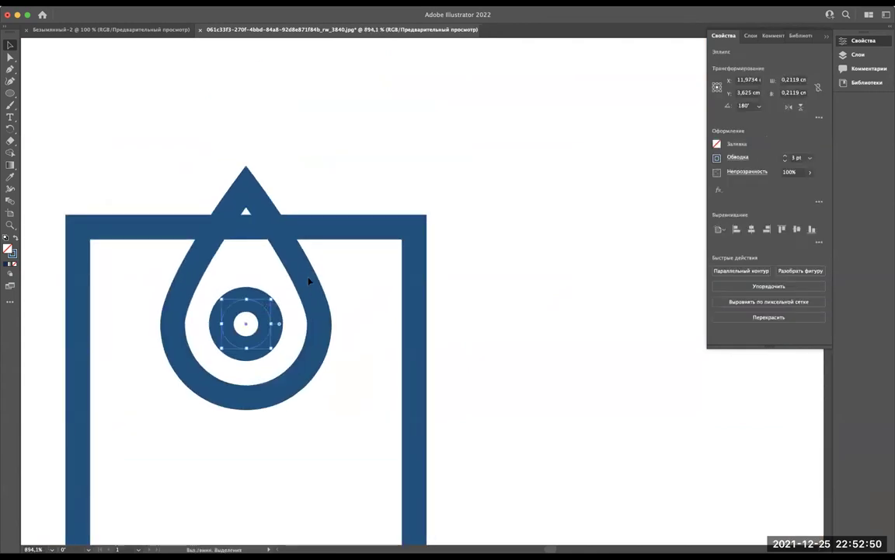
click(308, 284)
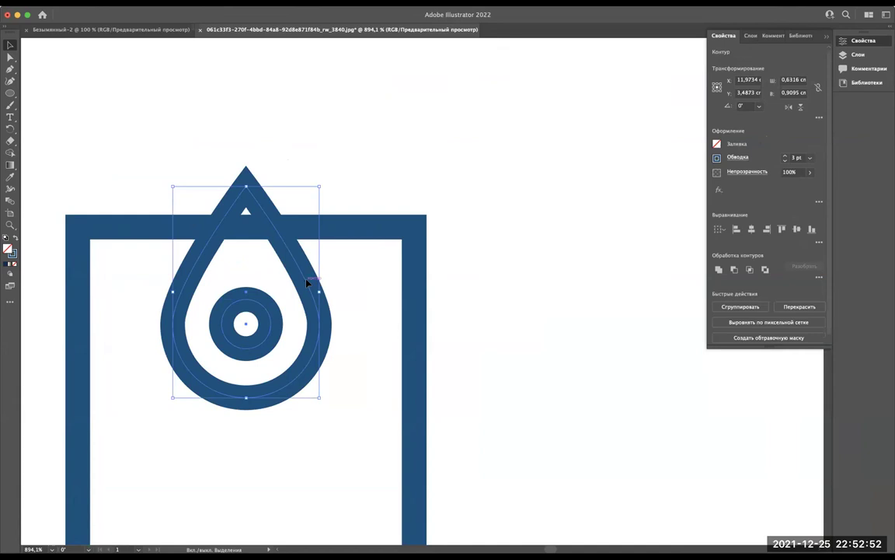
key(ctrl+z)
key(ctrl+shift+z)
key(Up)
key(Up)
key(Up)
key(Down)
key(Down)
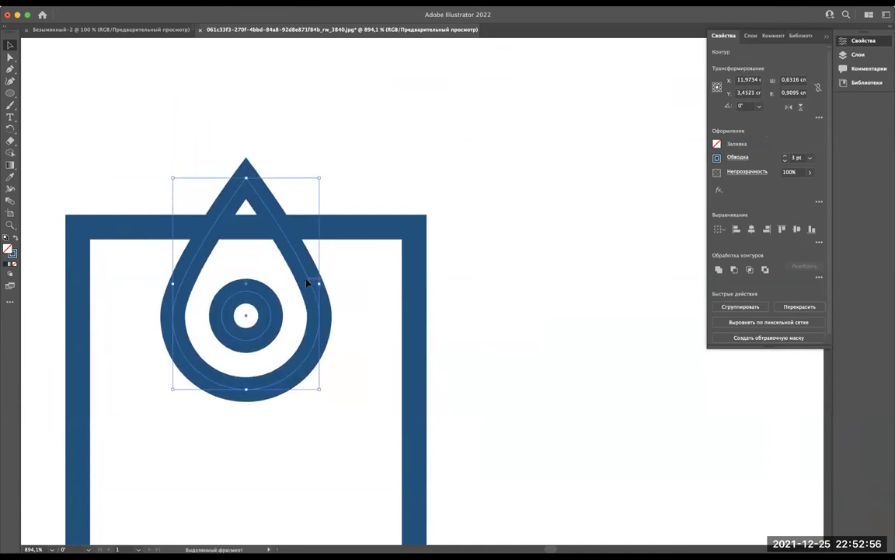
key(Up)
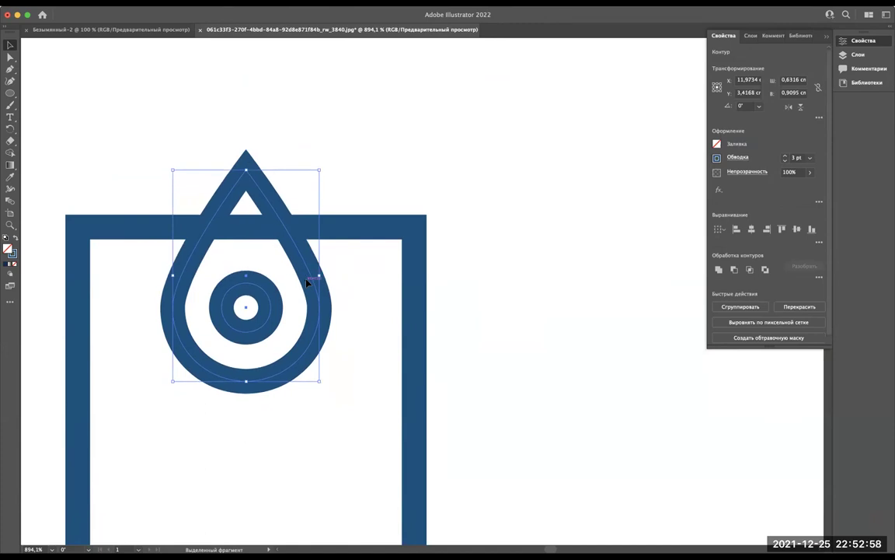
key(Up)
key(Down)
mouse_move(362, 169)
mouse_down()
mouse_move(182, 241)
mouse_move(147, 246)
mouse_up()
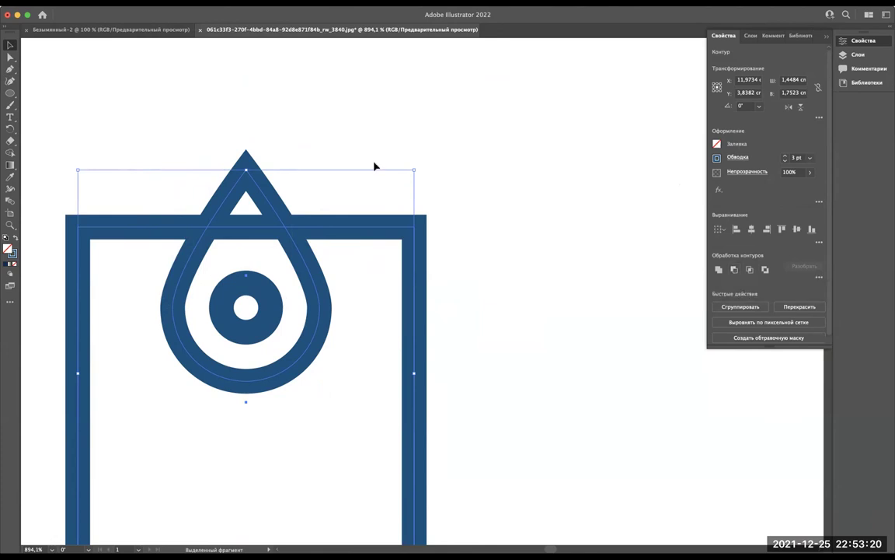
Step: Apply Pathfinder Minus Front to cut the teardrop's tip out of the frame's top edge
click(351, 10)
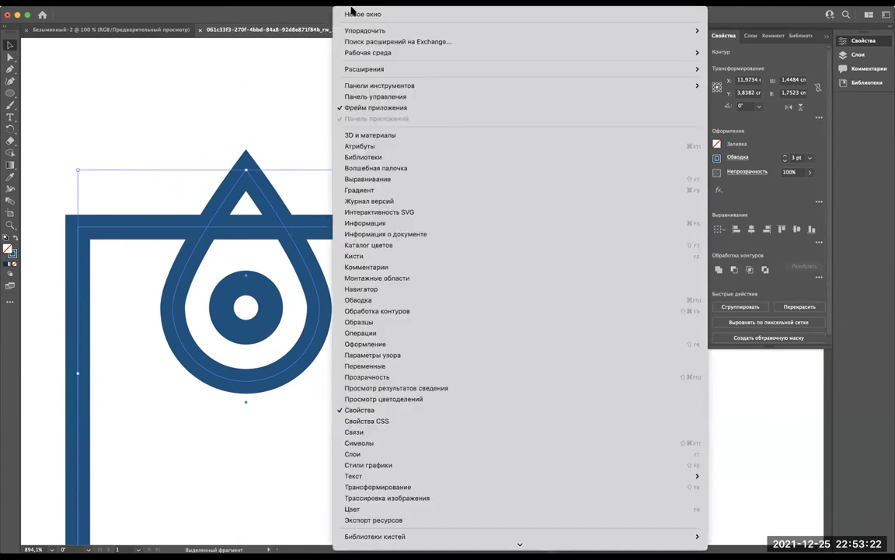
key(Escape)
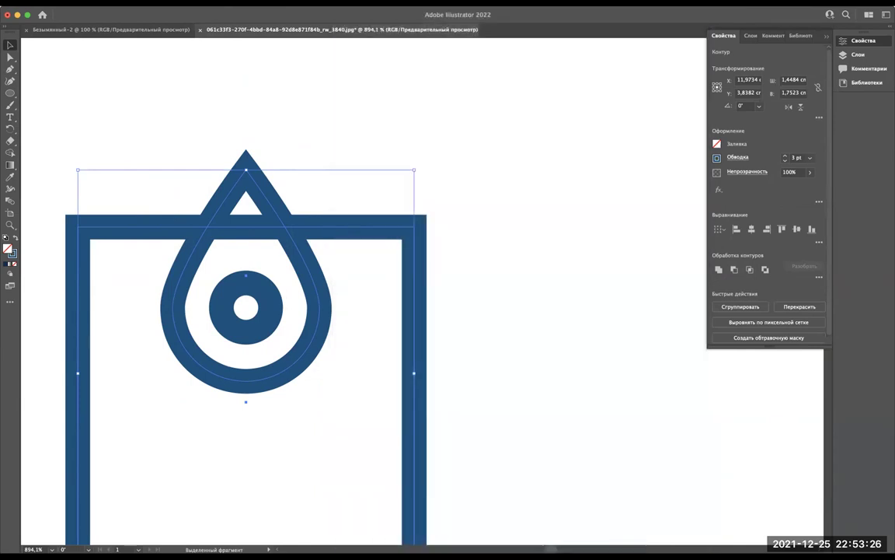
click(330, 10)
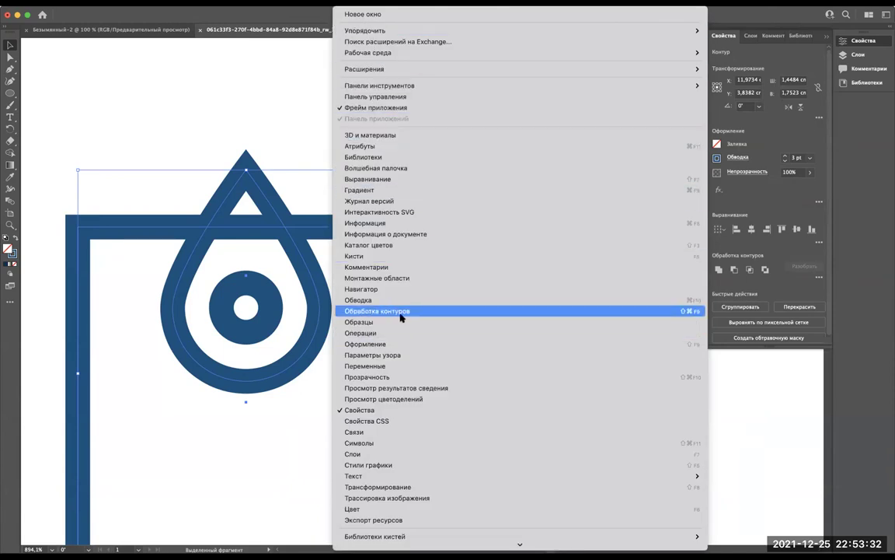
click(350, 311)
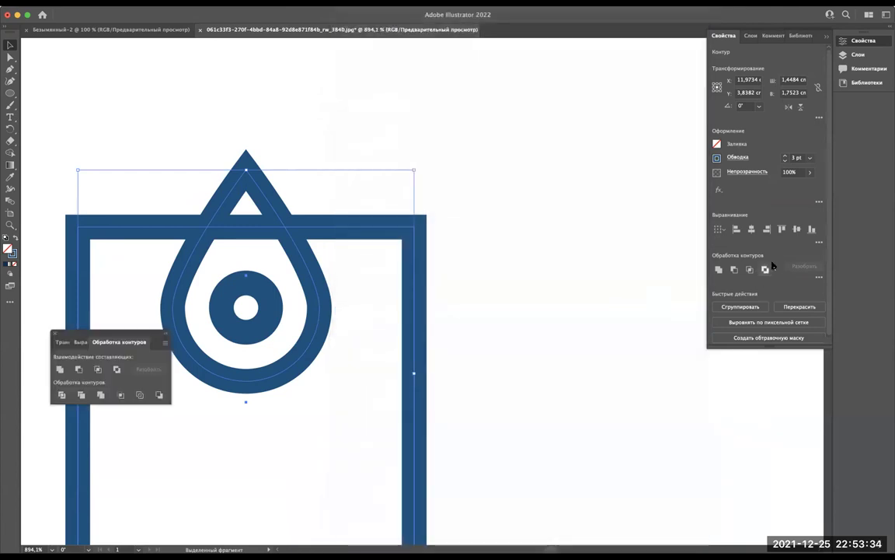
mouse_move(148, 341)
mouse_down()
mouse_move(446, 225)
mouse_move(454, 175)
mouse_up()
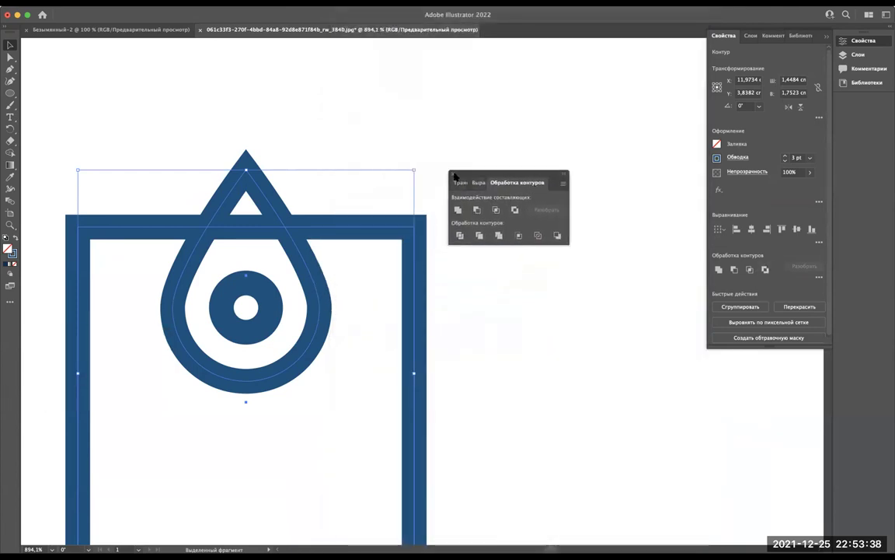
click(453, 173)
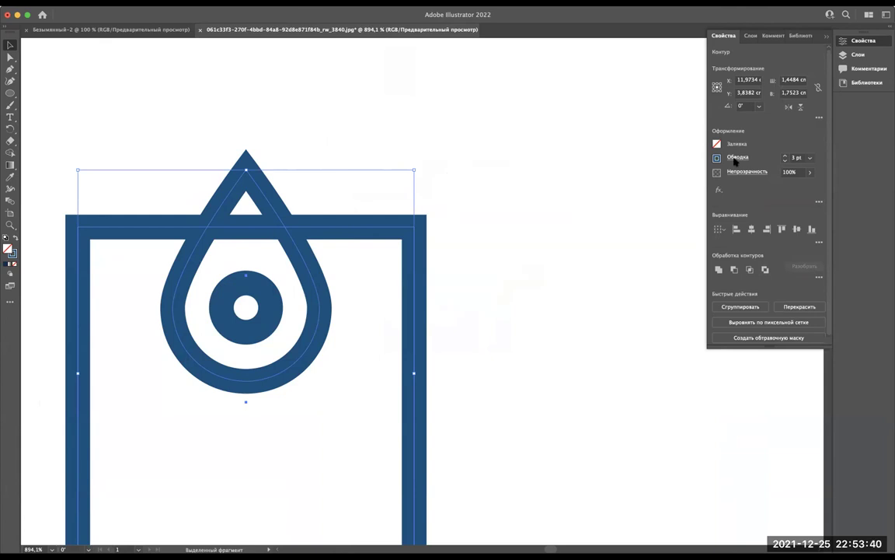
click(734, 270)
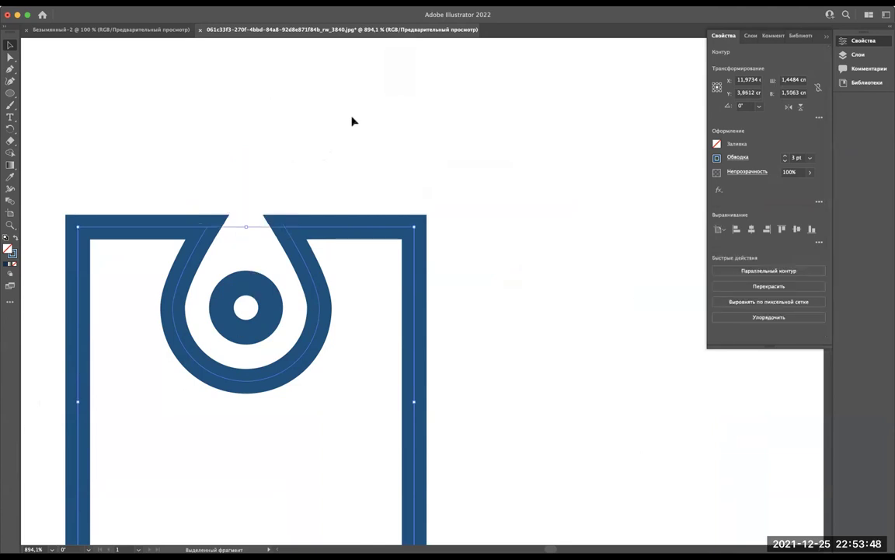
Step: Pan and zoom to compare the framed drop with the reference HUMO logo, then pick the Ellipse tool
scroll(352, 121, down, 5)
scroll(352, 122, down, 3)
scroll(352, 121, right, 5)
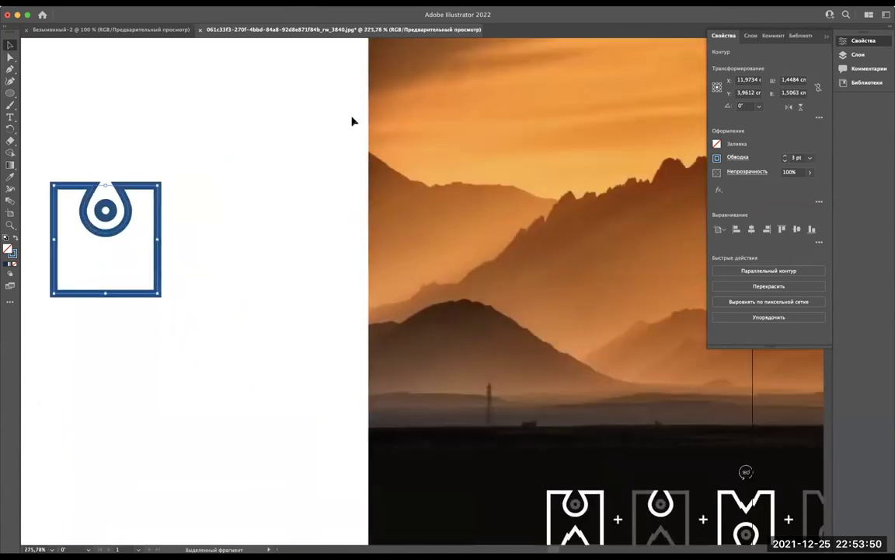
scroll(352, 121, right, 5)
scroll(352, 121, down, 1)
scroll(352, 122, down, 2)
scroll(311, 139, left, 3)
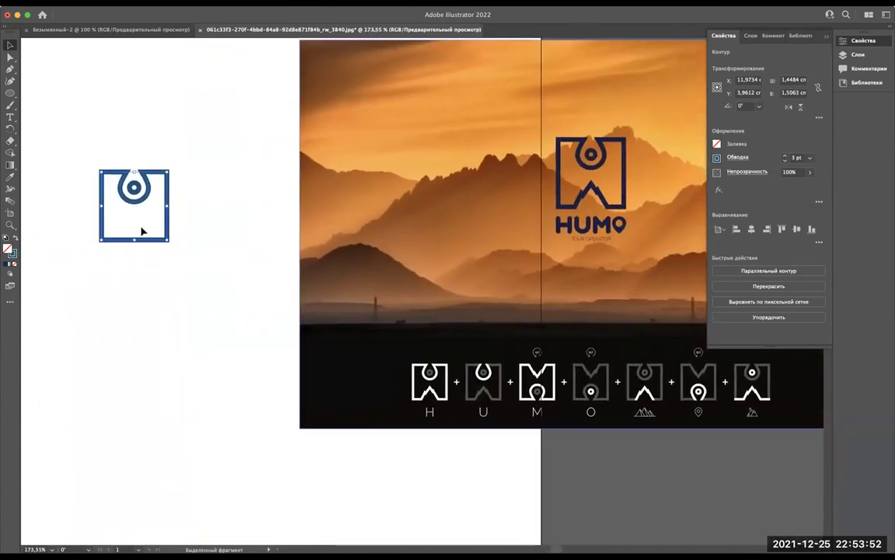
scroll(679, 142, up, 1)
scroll(679, 143, up, 3)
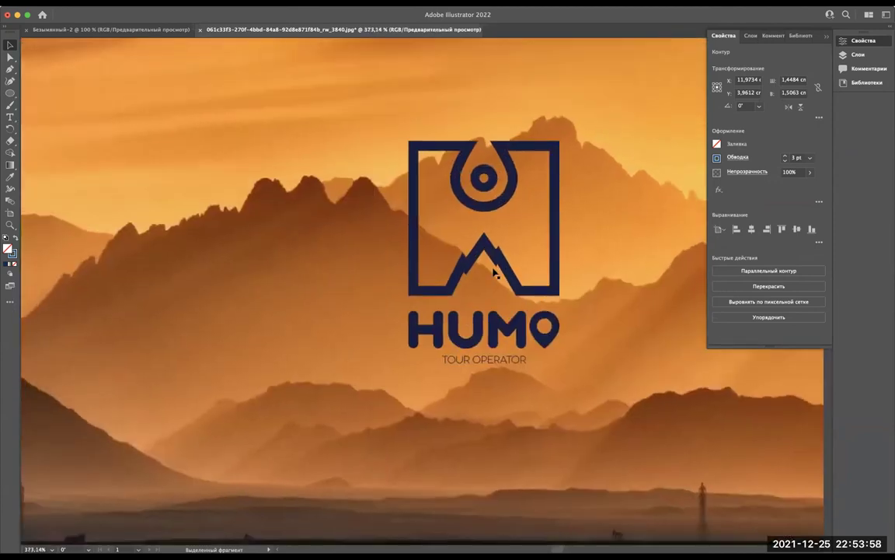
scroll(494, 270, down, 4)
scroll(494, 272, left, 3)
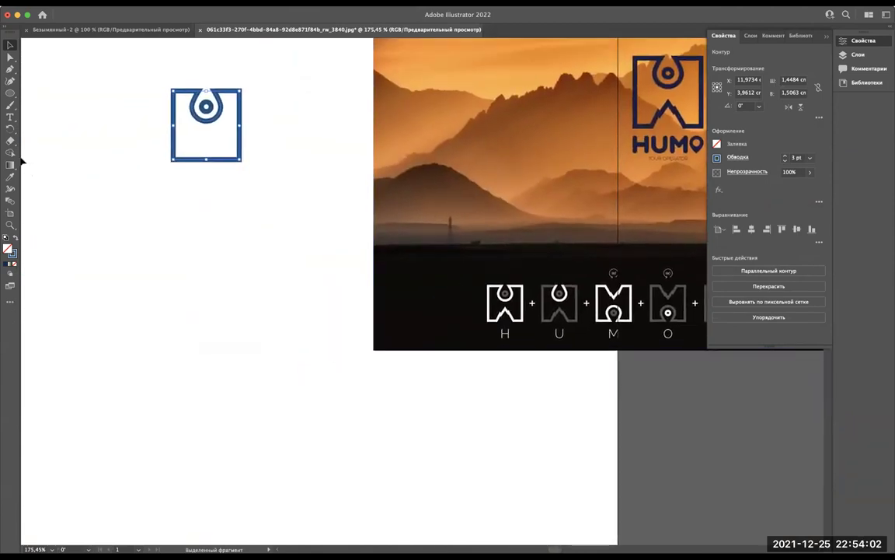
click(10, 94)
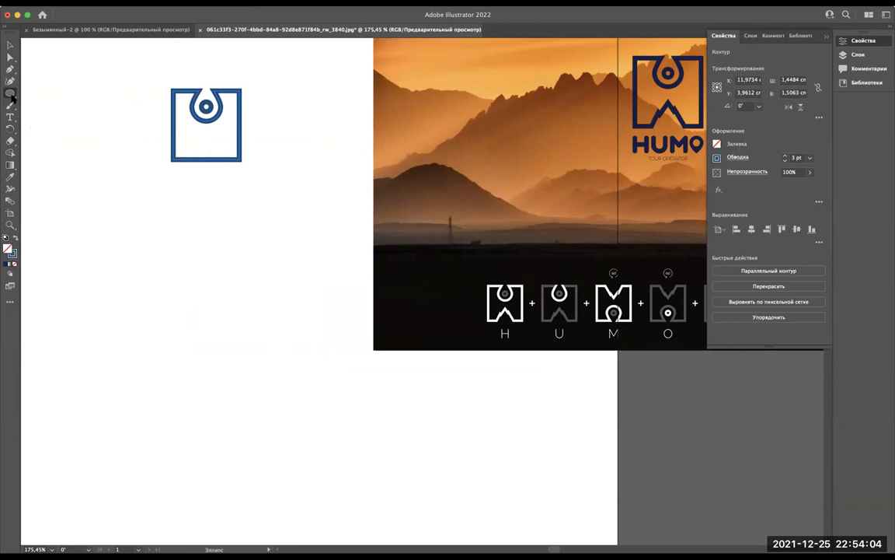
Step: Create a star with 3 points, a triangle, using the Star tool
scroll(144, 187, up, 4)
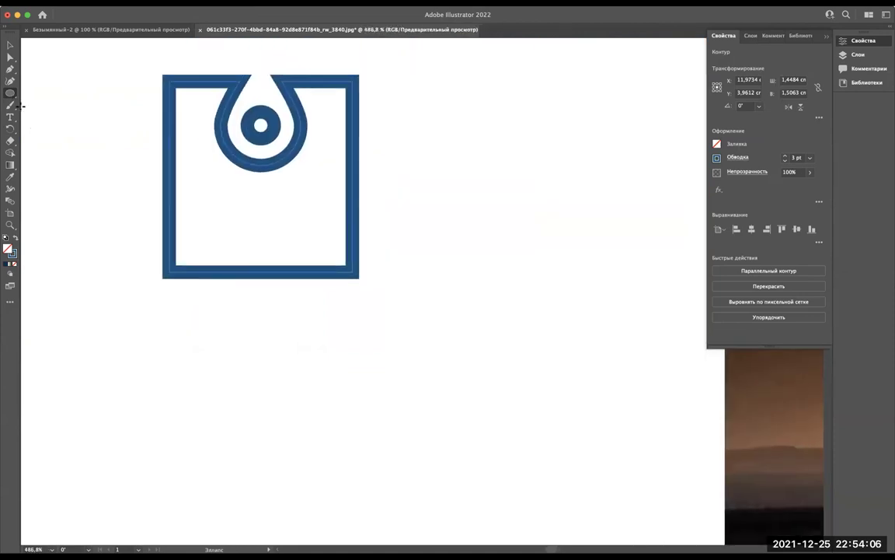
click(10, 94)
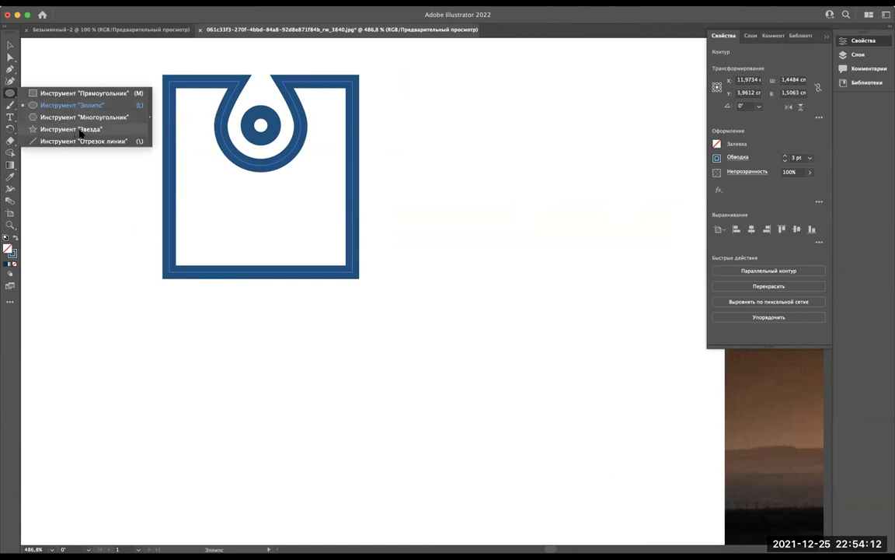
click(74, 132)
scroll(366, 167, down, 3)
scroll(366, 167, right, 1)
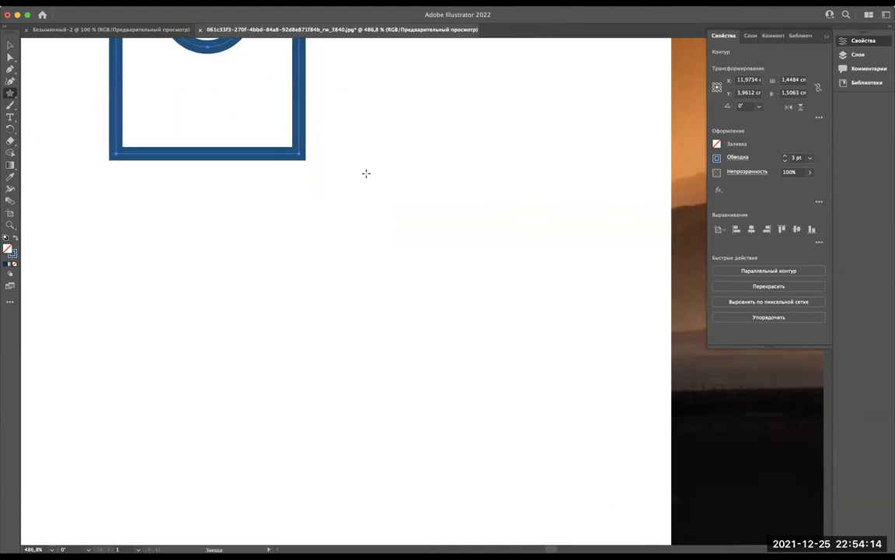
click(412, 270)
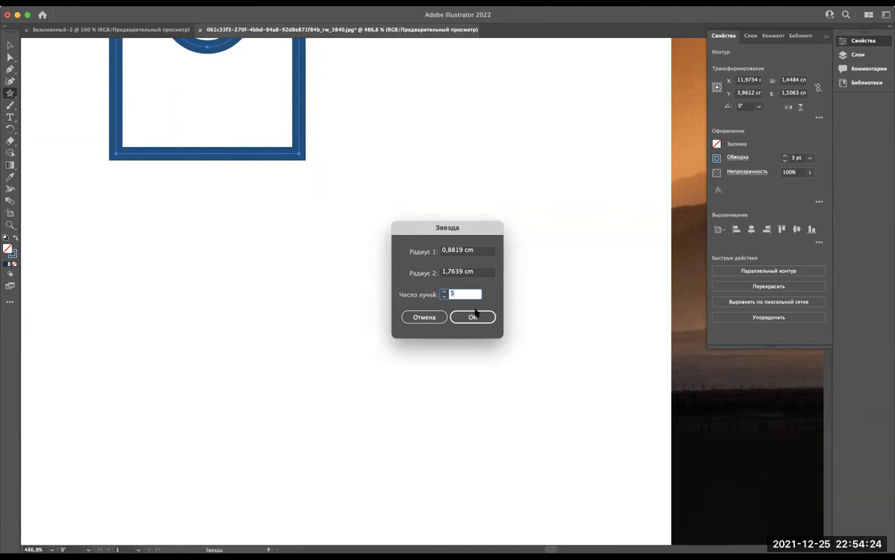
text(3)
click(473, 317)
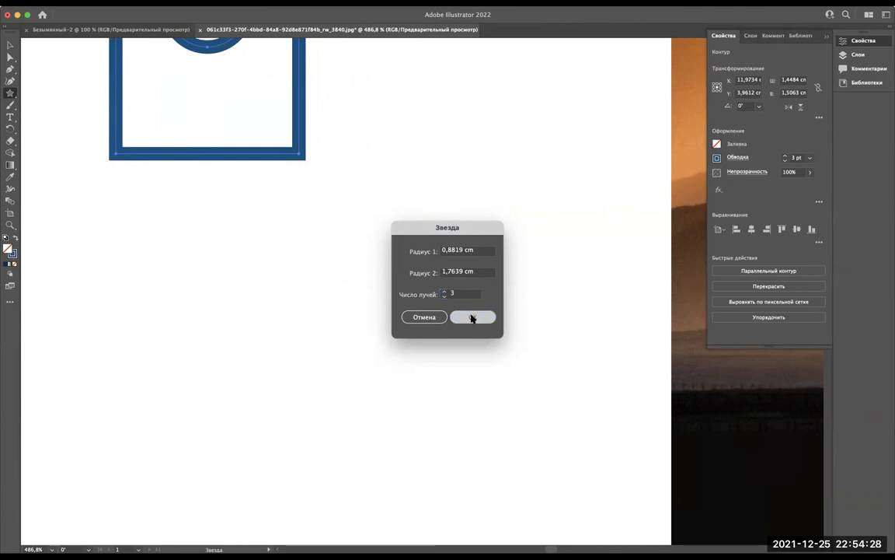
scroll(447, 241, down, 2)
Step: Select the new triangle and flip it so it points upward
click(10, 45)
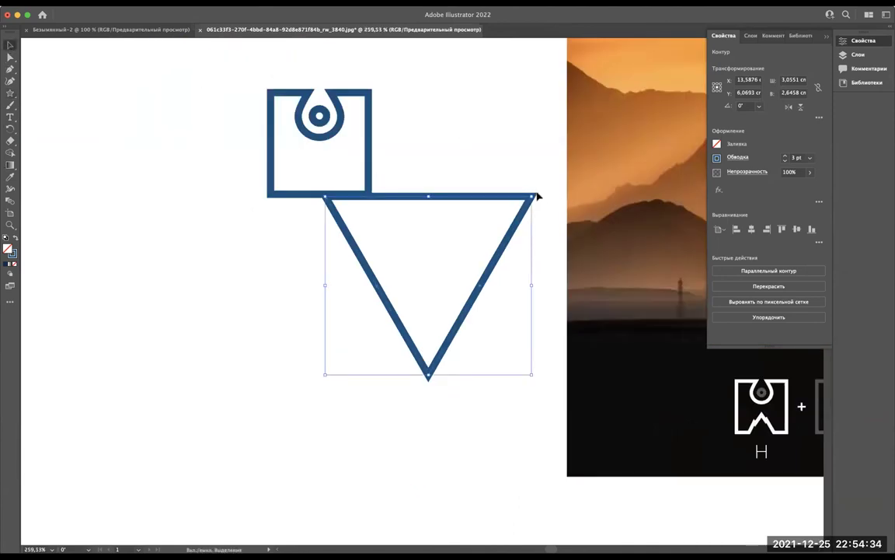
drag(535, 192, 249, 364)
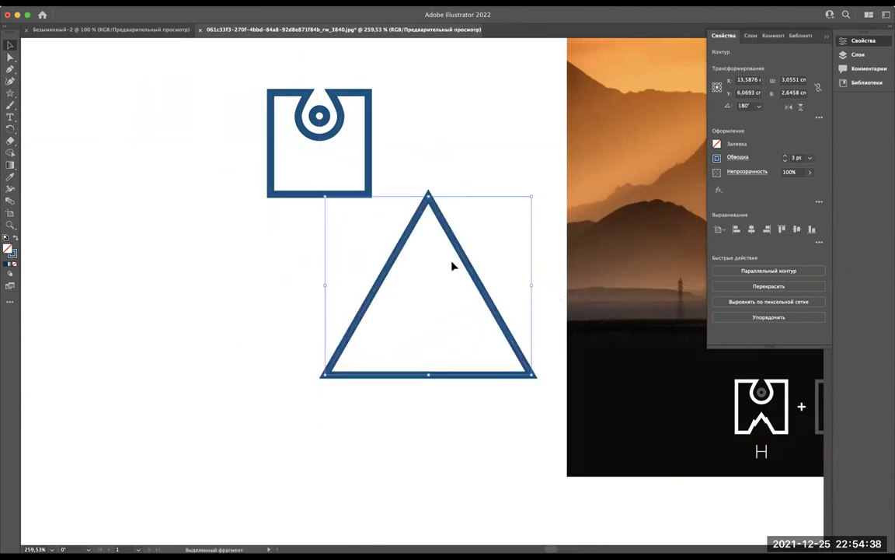
scroll(452, 263, right, 10)
scroll(452, 263, up, 2)
scroll(452, 265, left, 2)
scroll(453, 265, down, 1)
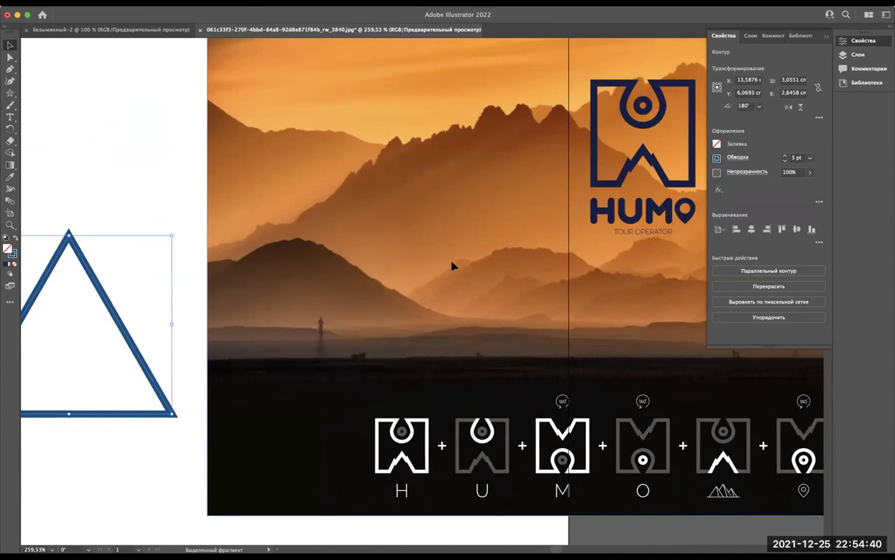
scroll(452, 266, left, 1)
scroll(452, 265, down, 1)
scroll(452, 266, left, 2)
scroll(452, 266, down, 1)
scroll(435, 202, left, 4)
scroll(435, 202, down, 1)
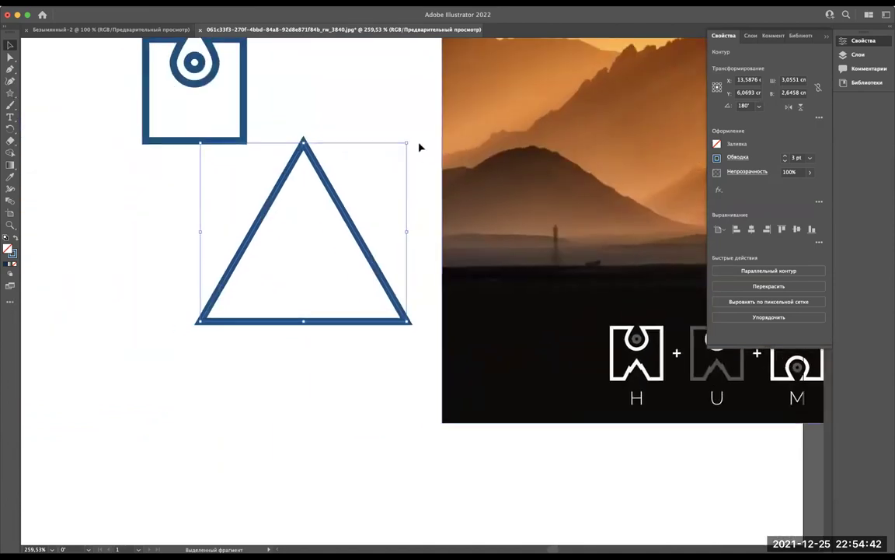
Step: Shrink the triangle to about 0.48 × 0.57 cm and lay it over the reference logo's mountain
drag(407, 143, 268, 257)
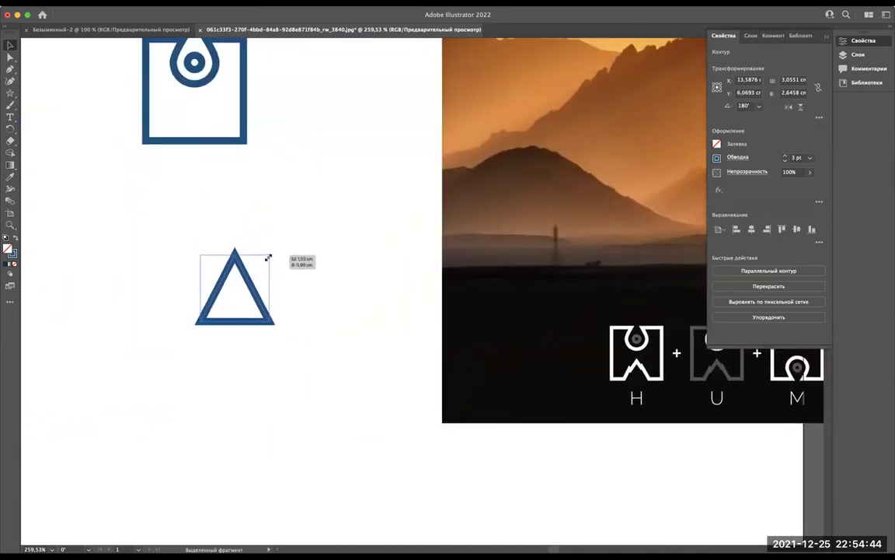
drag(268, 257, 232, 286)
scroll(230, 286, right, 5)
scroll(230, 286, up, 1)
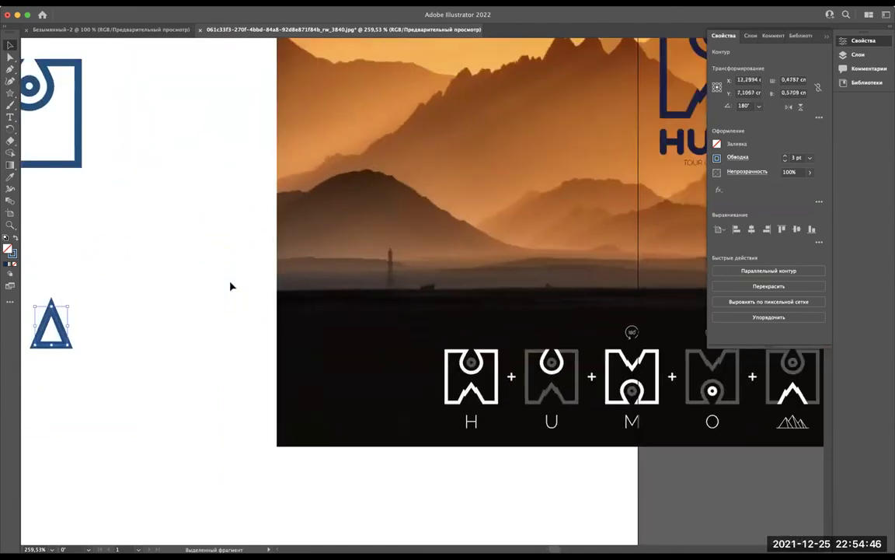
scroll(230, 286, down, 2)
scroll(230, 286, down, 1)
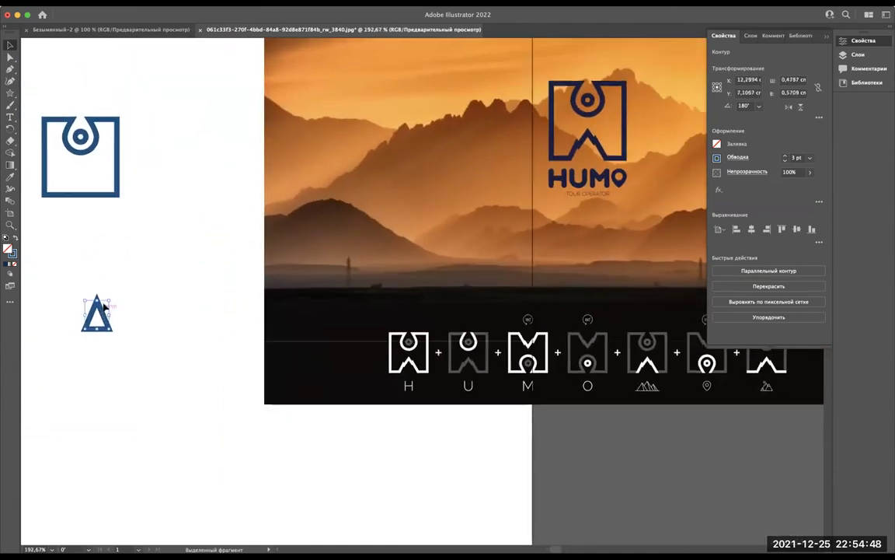
drag(104, 307, 583, 158)
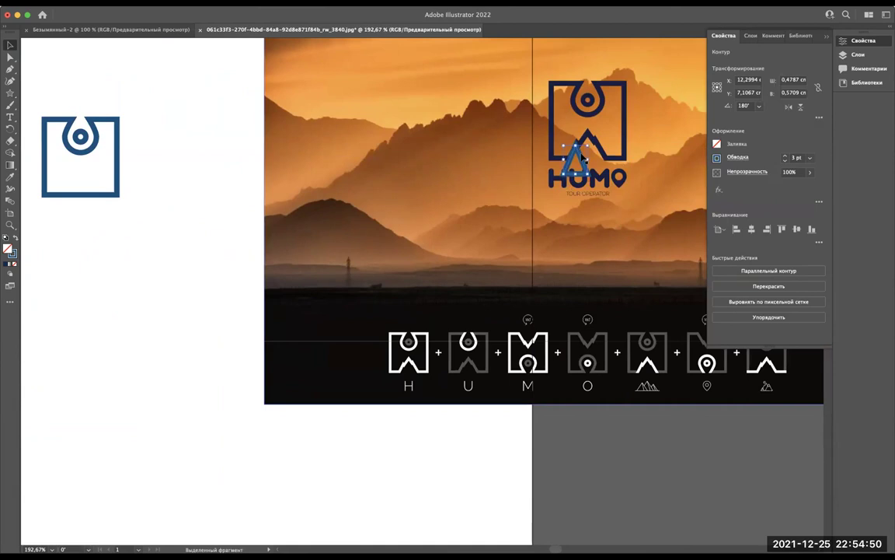
scroll(582, 157, up, 2)
scroll(579, 159, up, 2)
Step: Move the triangle onto the mountain and scale it down to fit the left peak
scroll(497, 241, up, 2)
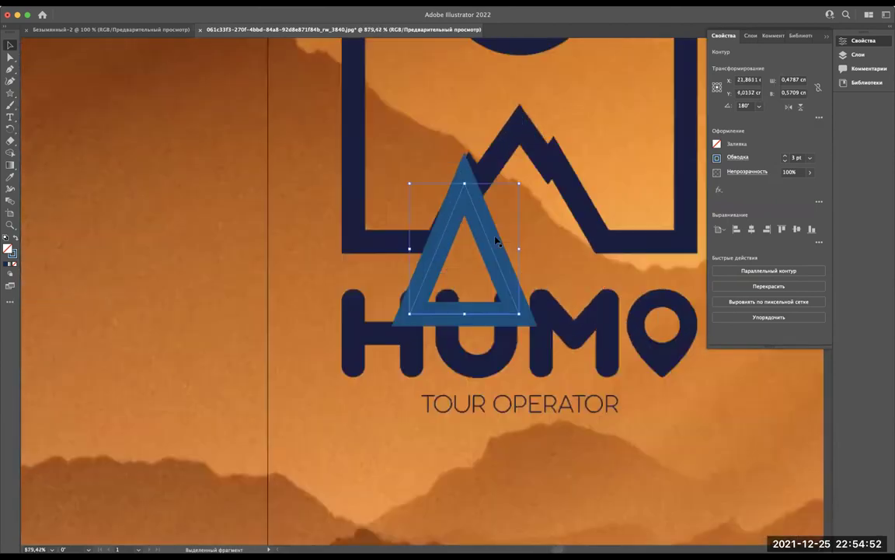
drag(497, 241, 523, 169)
scroll(523, 169, up, 1)
scroll(575, 85, up, 1)
scroll(574, 88, up, 1)
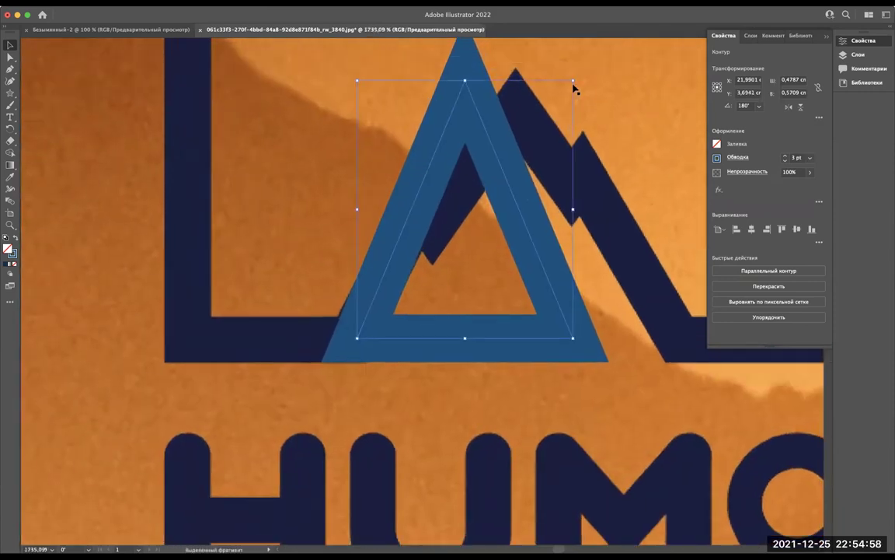
mouse_move(570, 100)
mouse_down()
mouse_move(581, 114)
mouse_move(510, 221)
mouse_move(478, 239)
mouse_up()
mouse_move(512, 235)
mouse_down()
mouse_move(659, 156)
mouse_move(636, 119)
mouse_move(470, 154)
mouse_move(621, 190)
mouse_move(622, 81)
mouse_move(470, 177)
mouse_move(671, 70)
mouse_move(664, 193)
mouse_move(636, 216)
mouse_move(546, 185)
mouse_move(510, 200)
mouse_move(501, 226)
mouse_move(474, 237)
mouse_up()
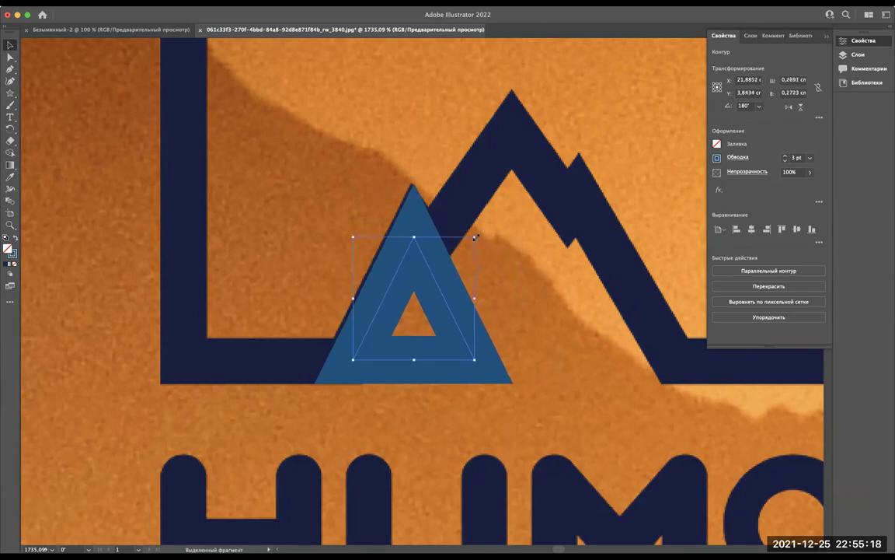
Step: Nudge the triangle left, right and up to sit exactly on the peak
key(Left)
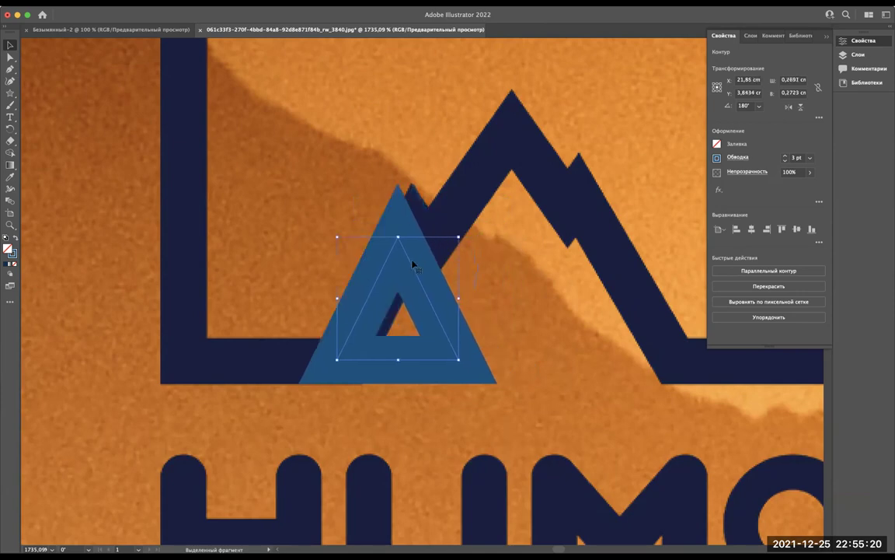
drag(413, 264, 426, 266)
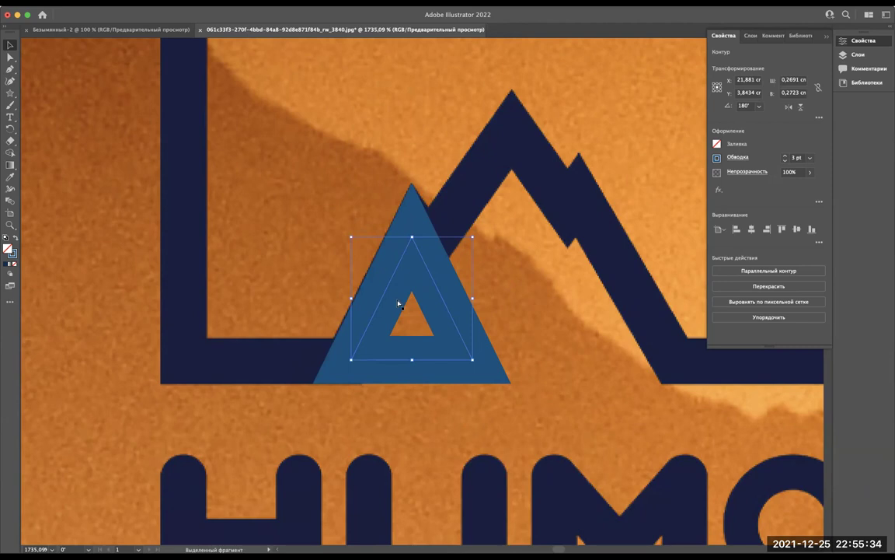
key(a)
key(v)
key(super+z)
Step: Duplicate the triangle outline beside the original, undoing an accidental move of the background photo
drag(422, 257, 576, 214)
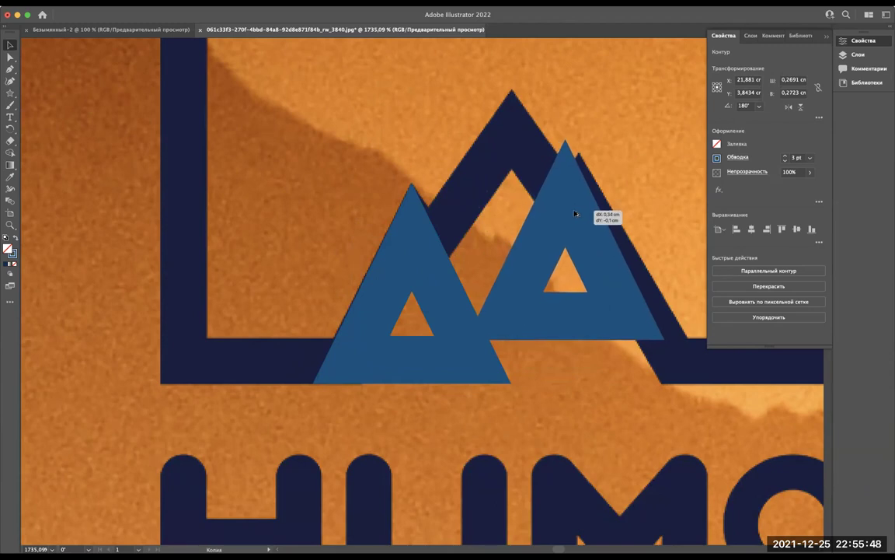
mouse_move(575, 213)
mouse_down()
mouse_move(487, 230)
mouse_move(631, 234)
mouse_move(498, 232)
mouse_move(472, 216)
mouse_move(472, 256)
mouse_move(450, 254)
mouse_up()
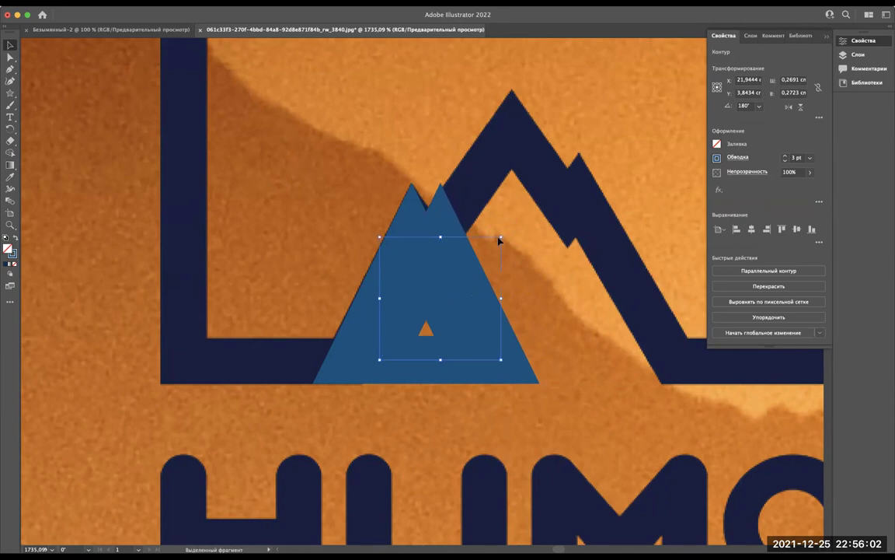
drag(503, 237, 510, 230)
key(cmd+z)
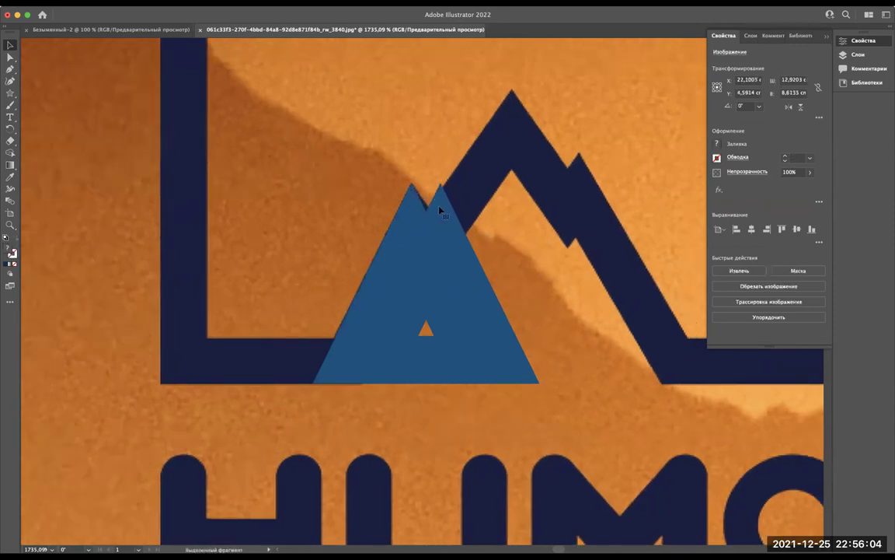
Step: Enlarge the copied triangle and stretch it up over the tall central peak
click(457, 267)
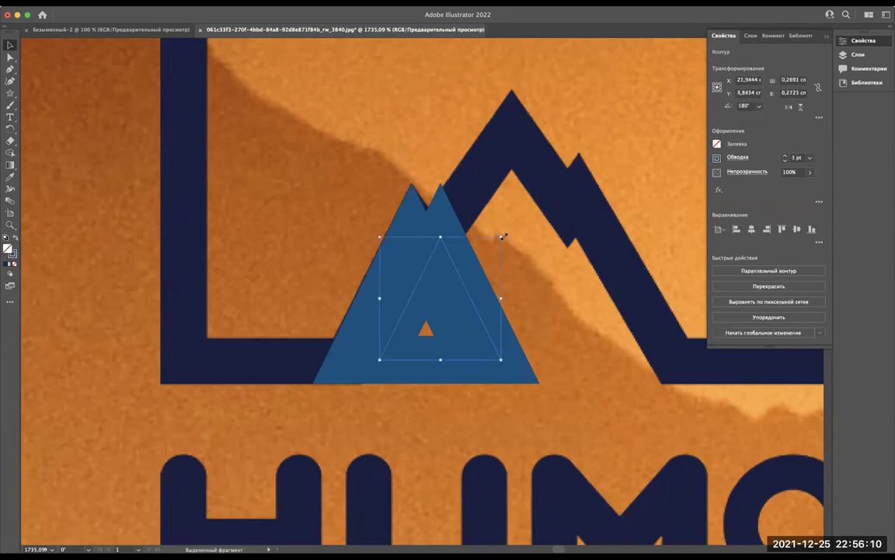
drag(501, 236, 645, 140)
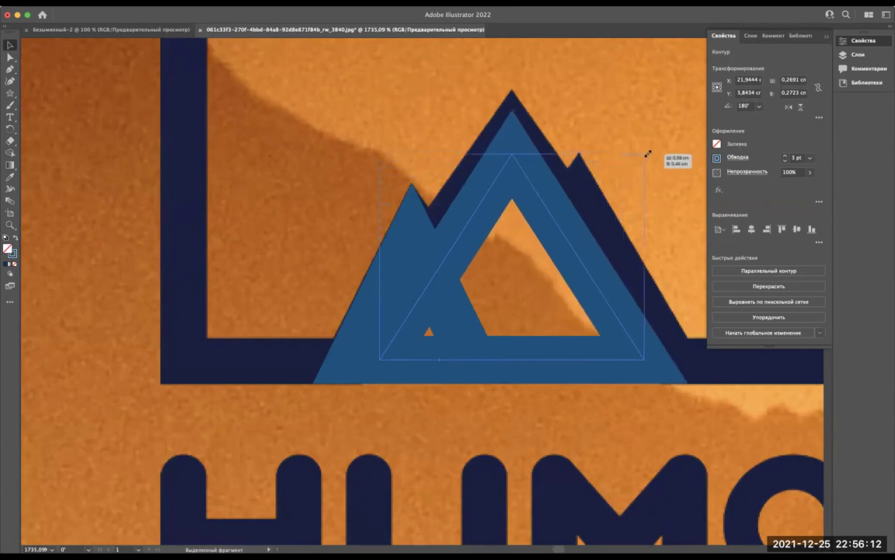
drag(645, 141, 650, 152)
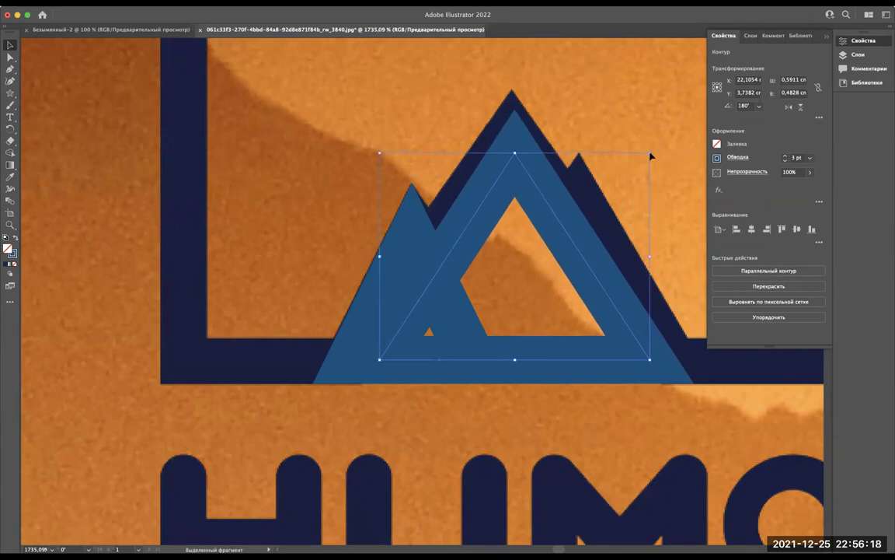
drag(511, 155, 515, 134)
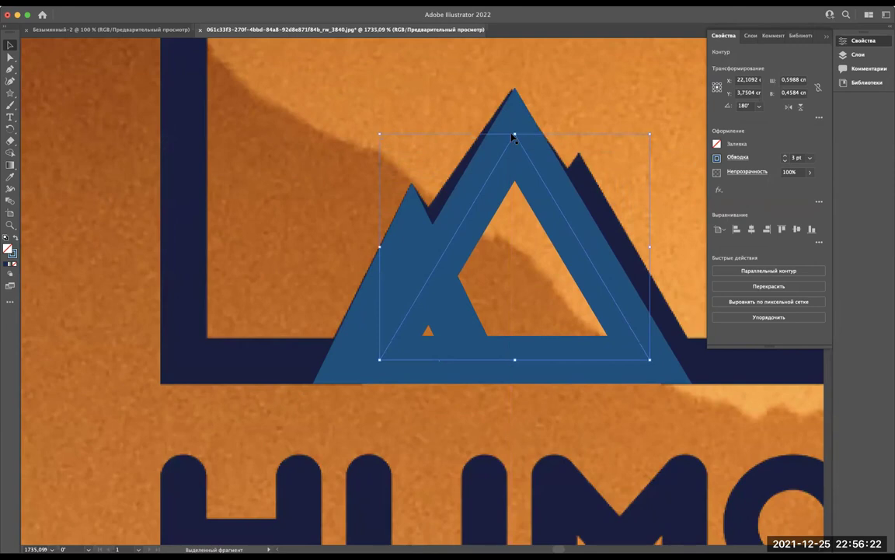
drag(378, 245, 355, 246)
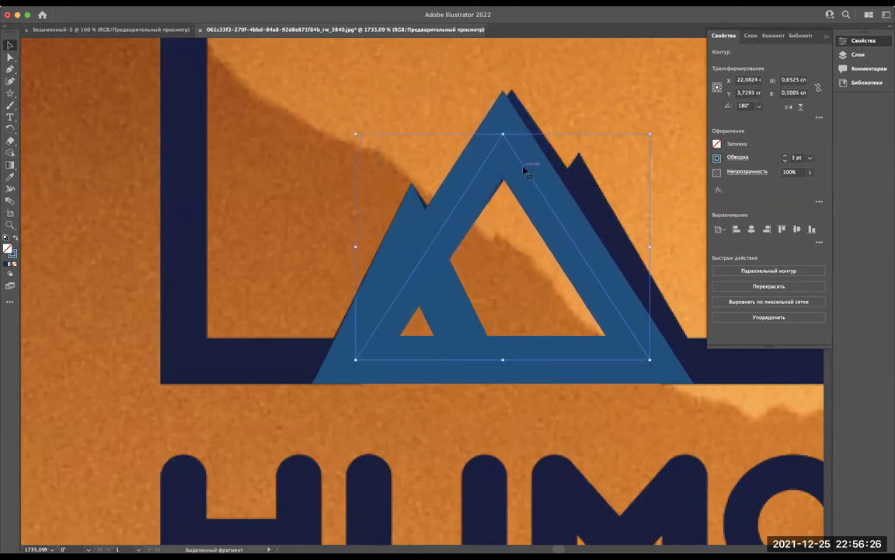
drag(524, 170, 534, 170)
mouse_move(362, 246)
mouse_down()
mouse_move(386, 249)
mouse_move(362, 234)
mouse_up()
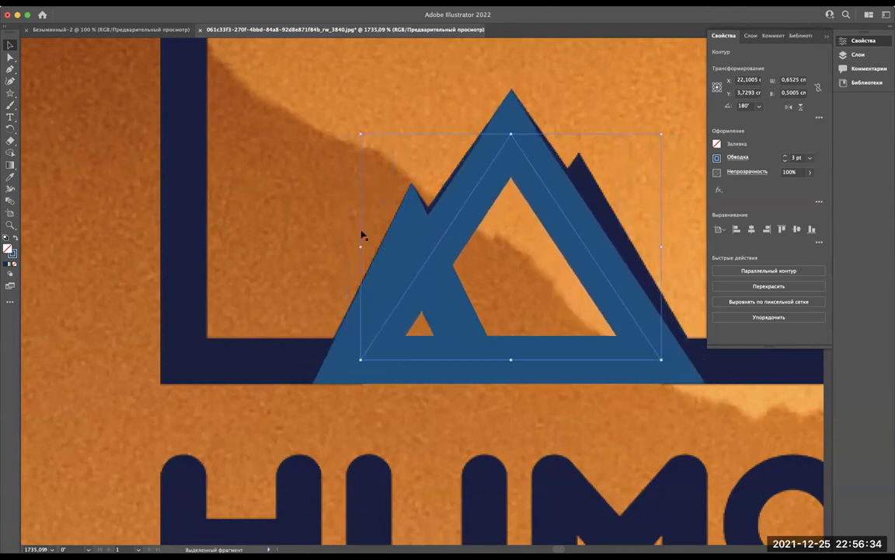
Step: Fit the larger triangle's width to the central peak, about 0.63 × 0.50 cm
click(418, 250)
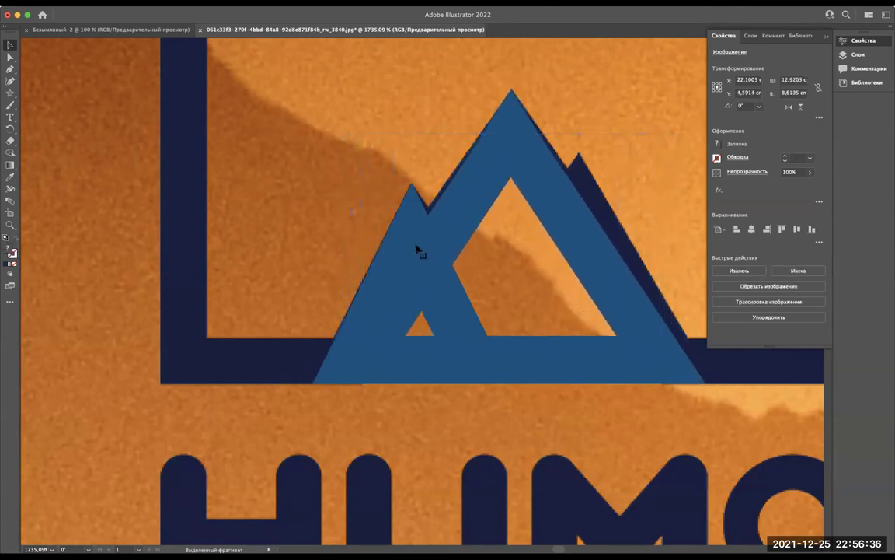
click(504, 147)
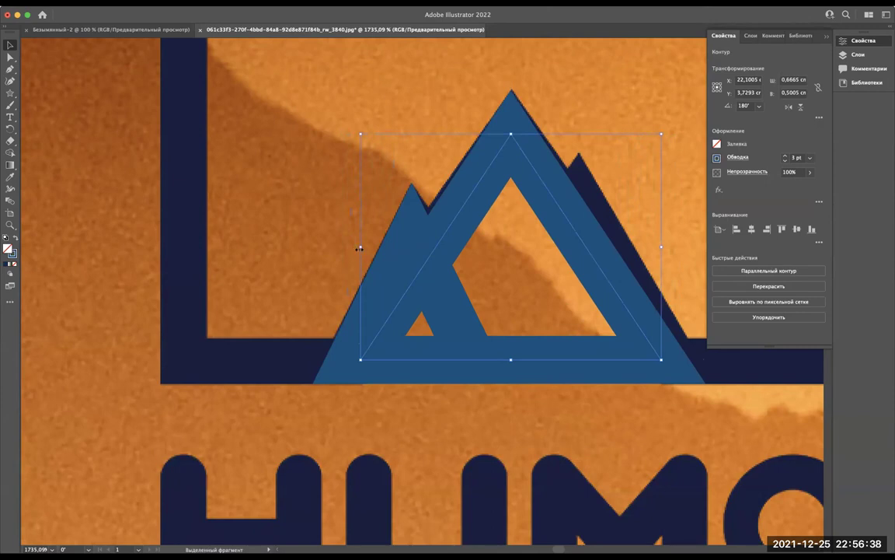
drag(359, 248, 300, 290)
key(ctrl+z)
drag(360, 248, 356, 253)
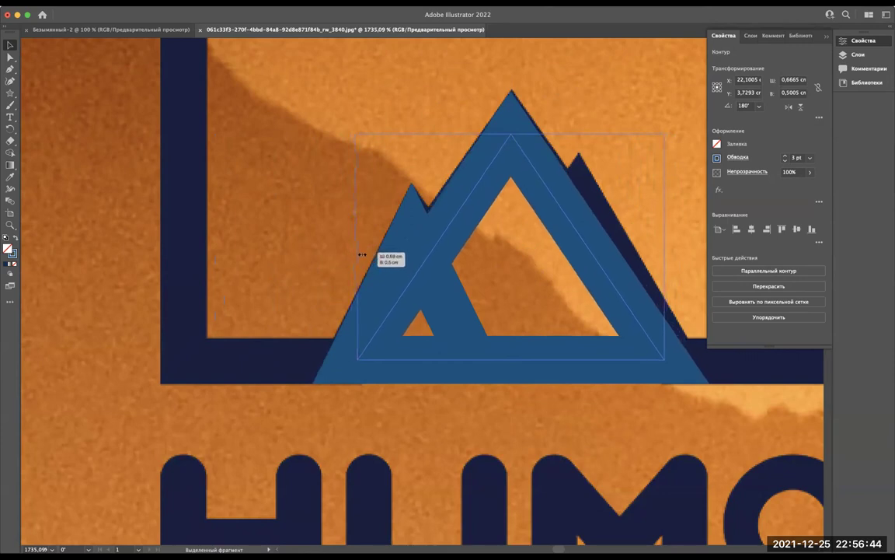
drag(356, 253, 368, 256)
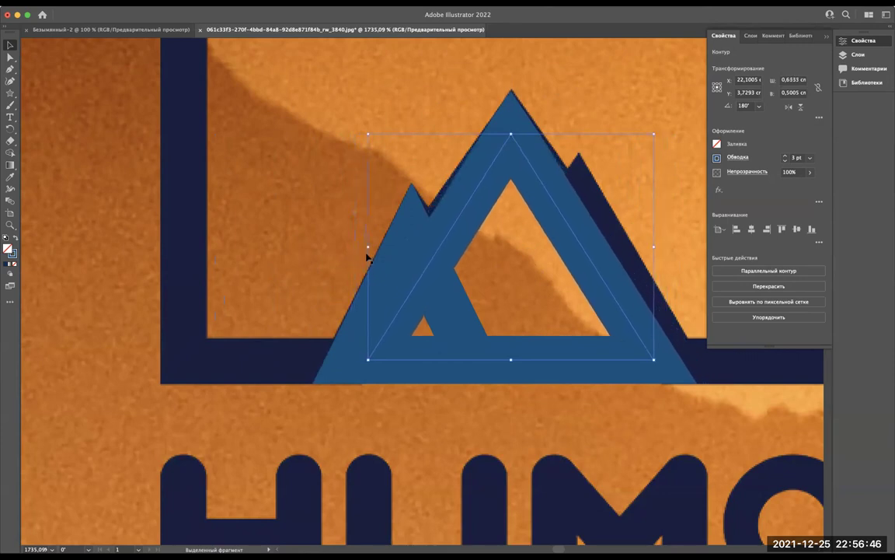
scroll(367, 256, right, 5)
Step: Copy the small left triangle rightward and enlarge it to 0.45 × 0.35 cm over the right peak
click(336, 219)
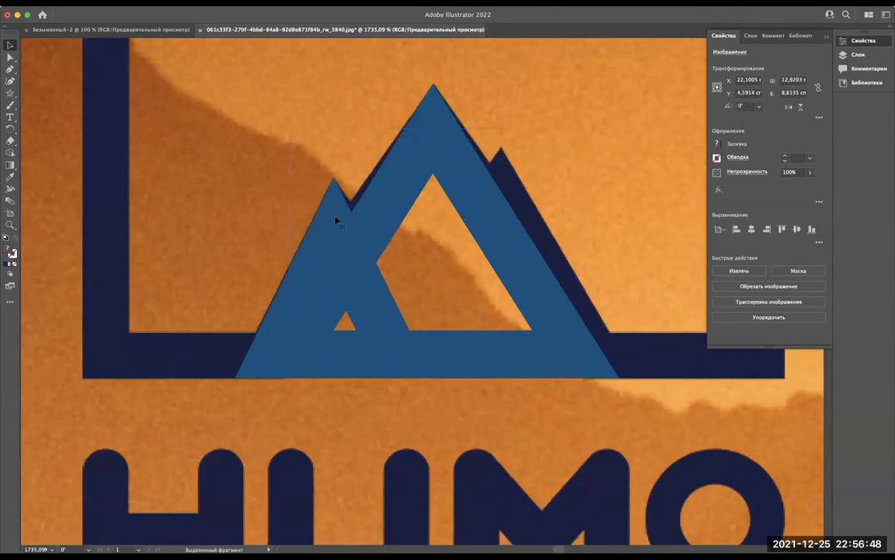
click(371, 313)
drag(370, 312, 577, 296)
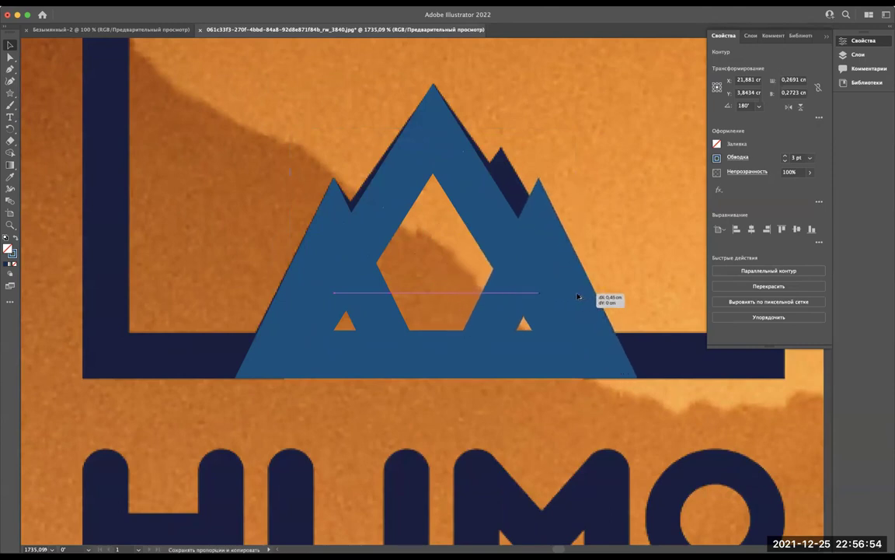
drag(576, 296, 577, 296)
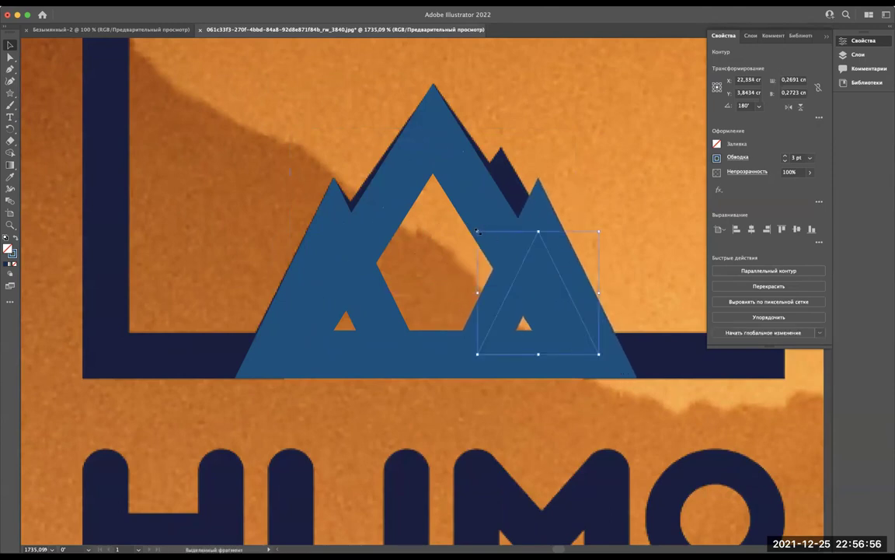
drag(478, 231, 404, 197)
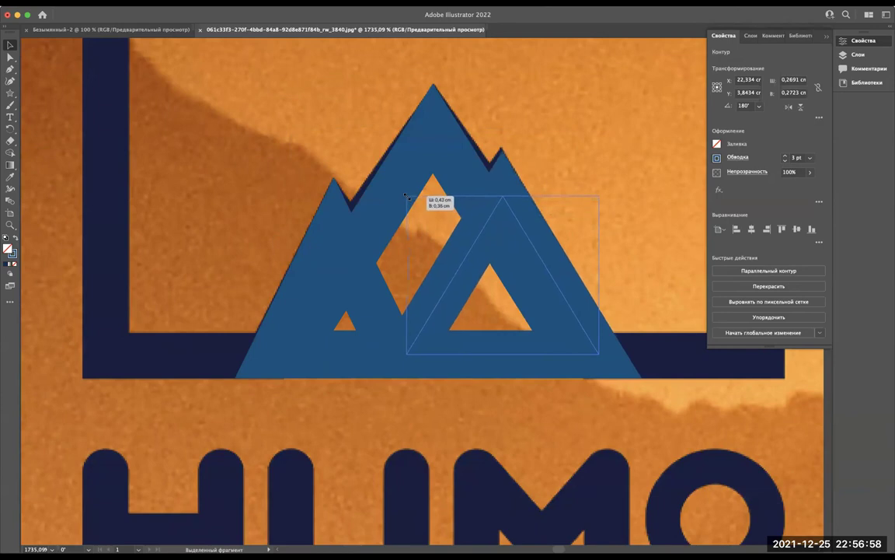
drag(405, 197, 404, 195)
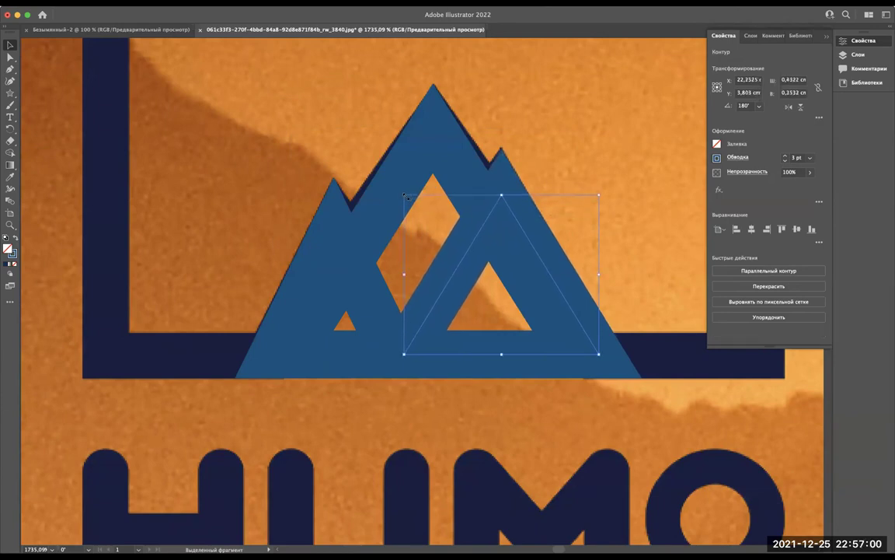
Step: Move the three-triangle mountain onto the white artboard
shift+click(364, 289)
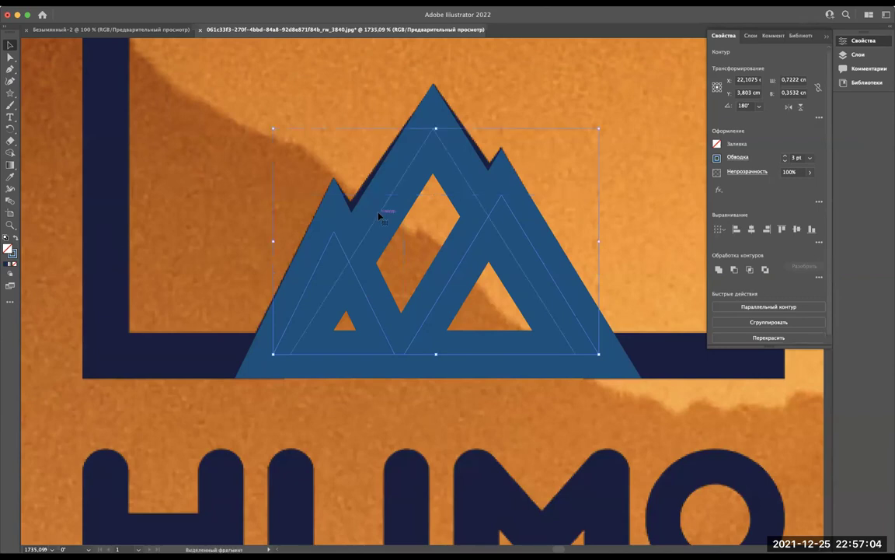
scroll(379, 216, down, 5)
scroll(543, 183, up, 2)
scroll(543, 182, down, 3)
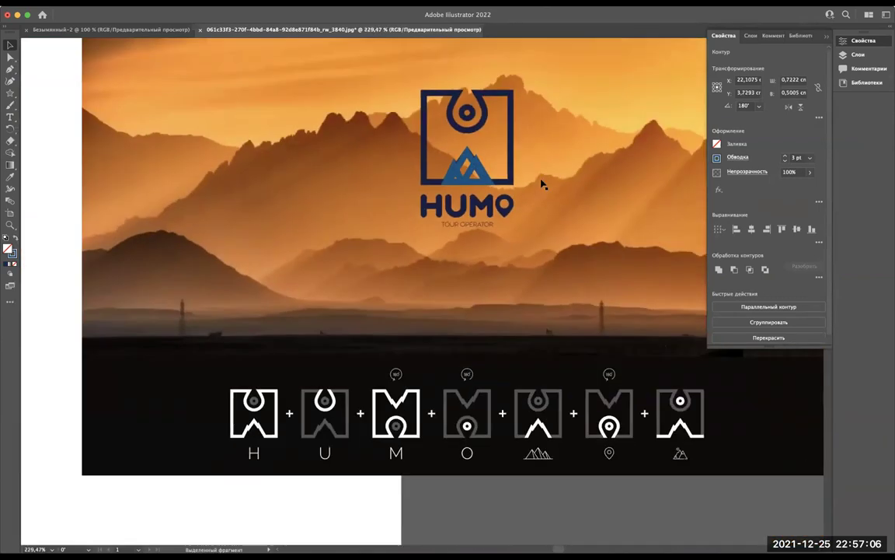
scroll(543, 182, down, 2)
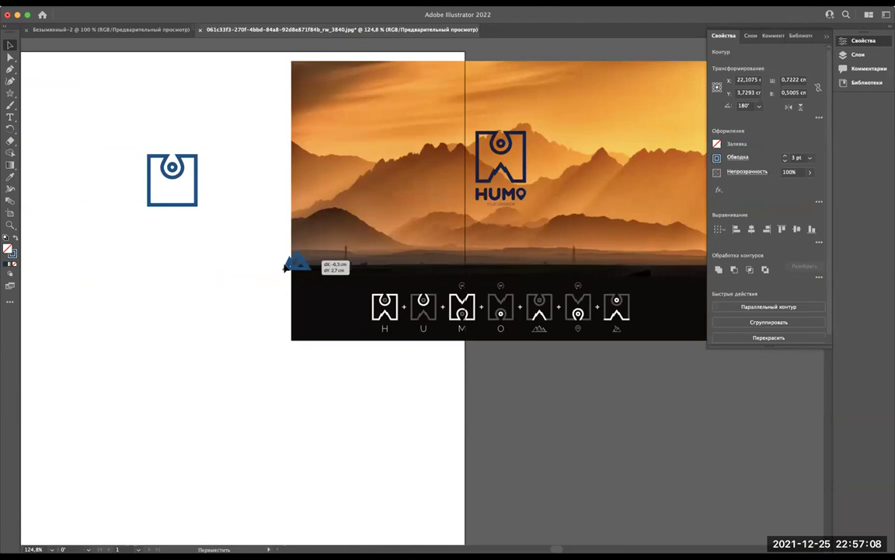
drag(506, 174, 158, 253)
scroll(160, 254, up, 3)
scroll(164, 197, up, 3)
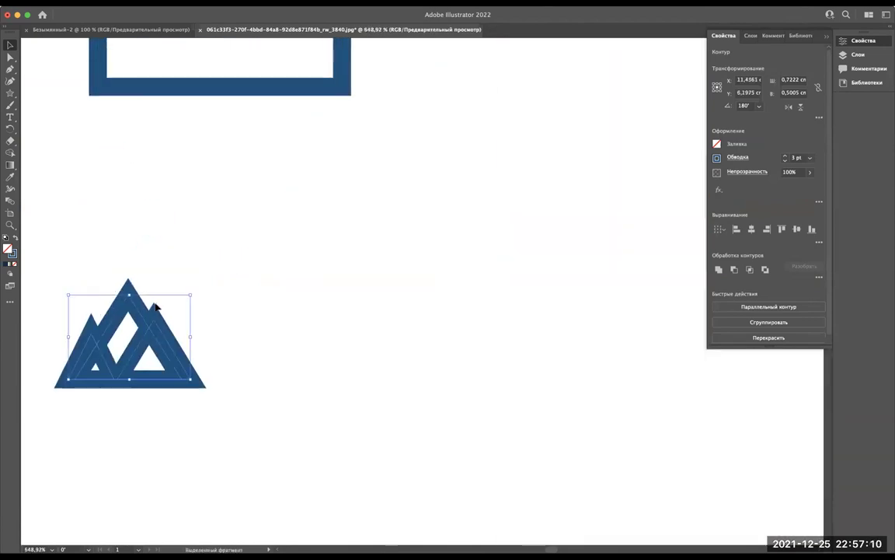
scroll(140, 330, left, 2)
scroll(140, 329, up, 3)
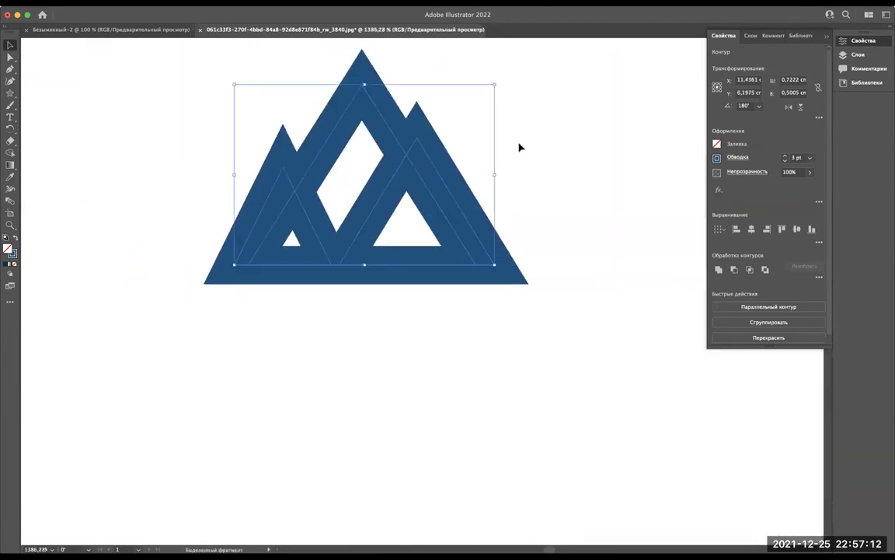
scroll(520, 147, up, 3)
scroll(520, 147, right, 2)
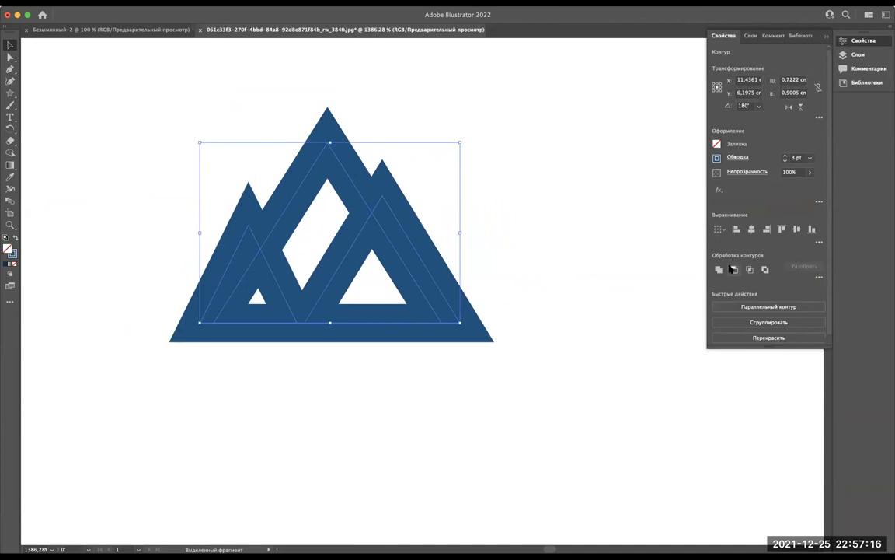
Step: Try Pathfinder combinations on the mountain shapes, undoing each result
drag(538, 368, 89, 85)
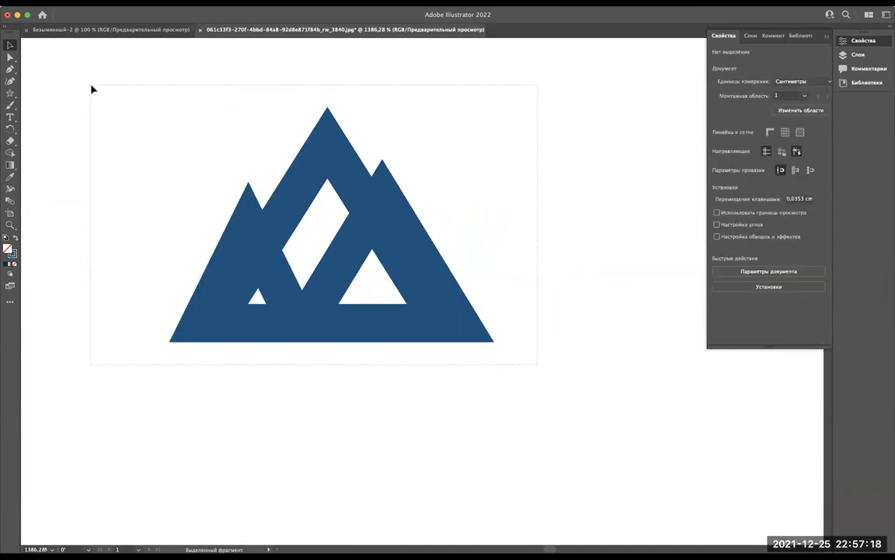
click(733, 269)
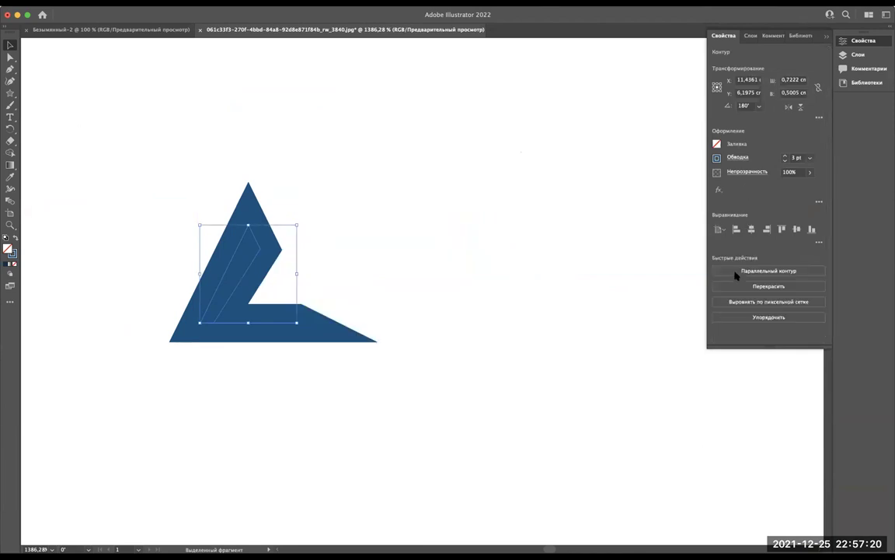
key(cmd+z)
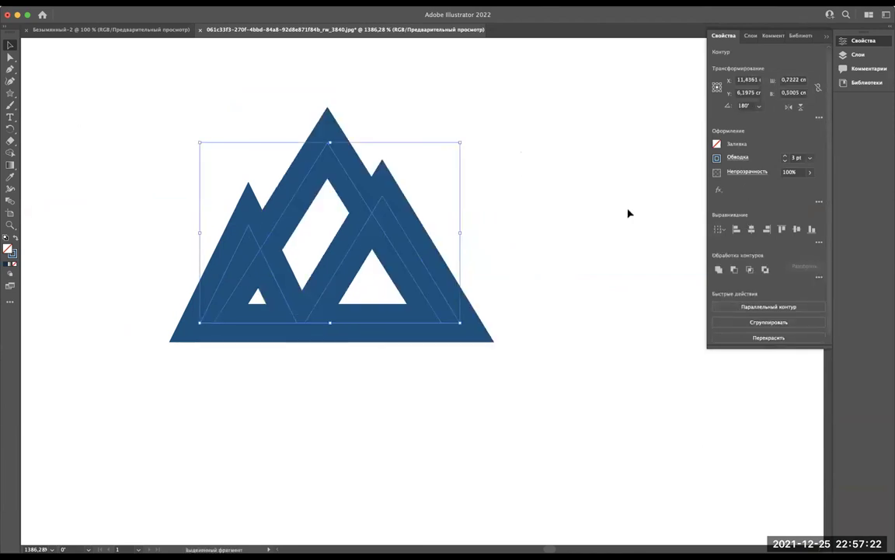
click(548, 224)
click(382, 196)
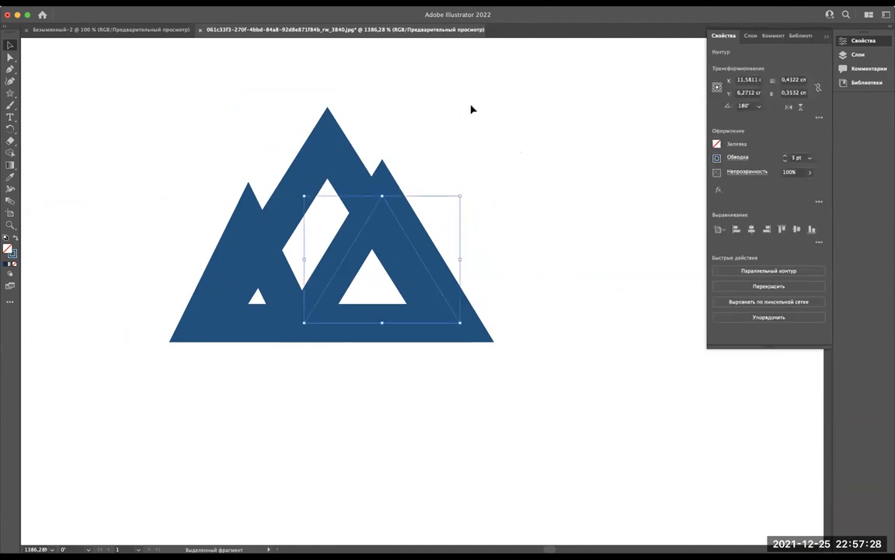
shift+click(342, 167)
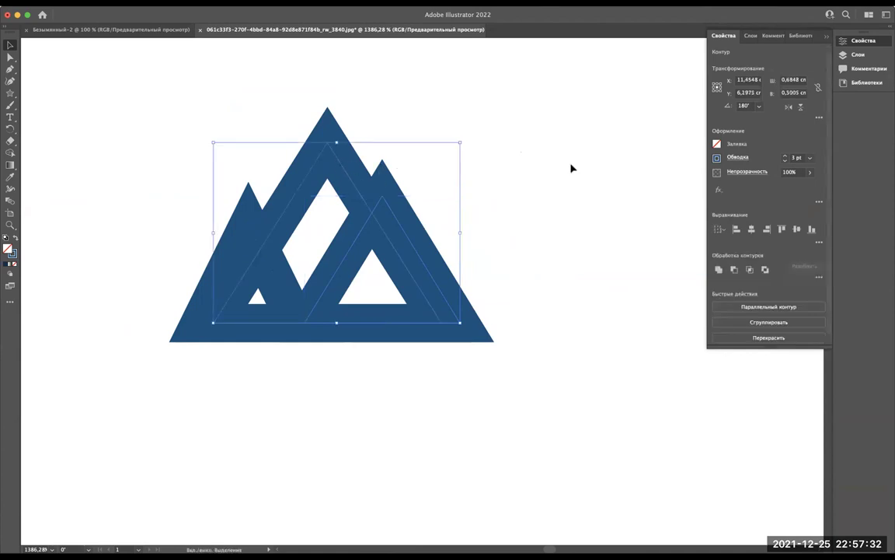
click(734, 269)
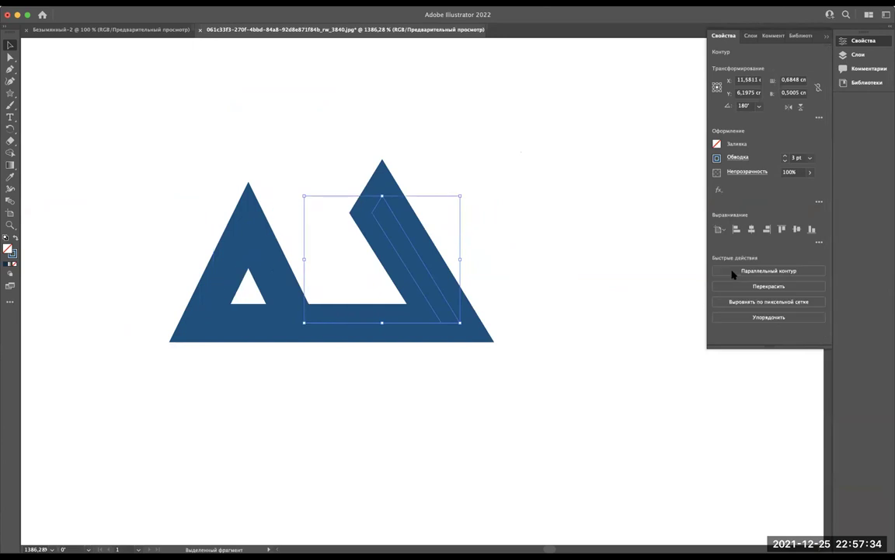
key(ctrl+z)
Step: Select two inner triangles, test merging them, and undo the merge
click(474, 284)
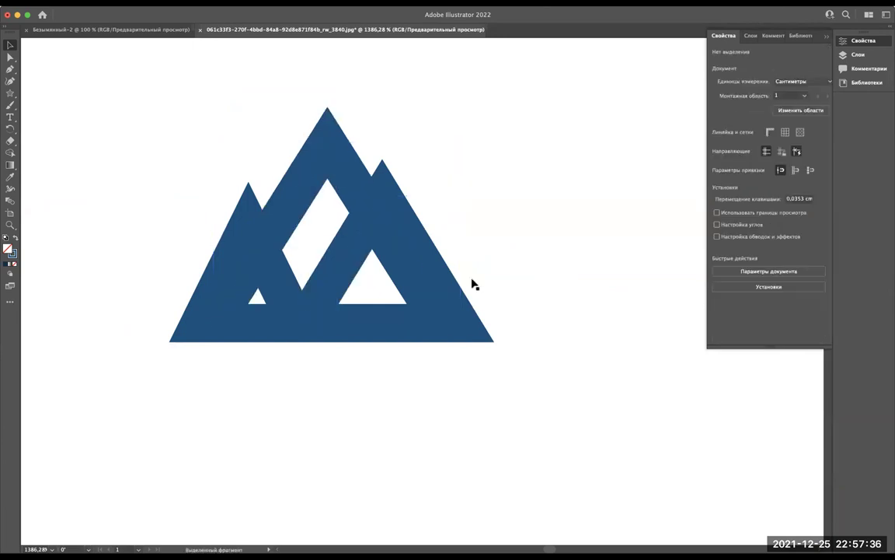
click(417, 262)
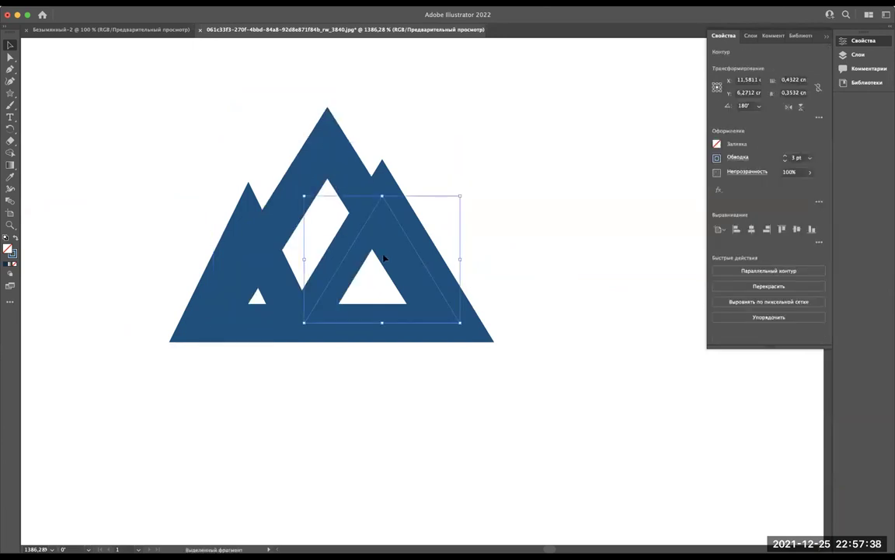
click(259, 253)
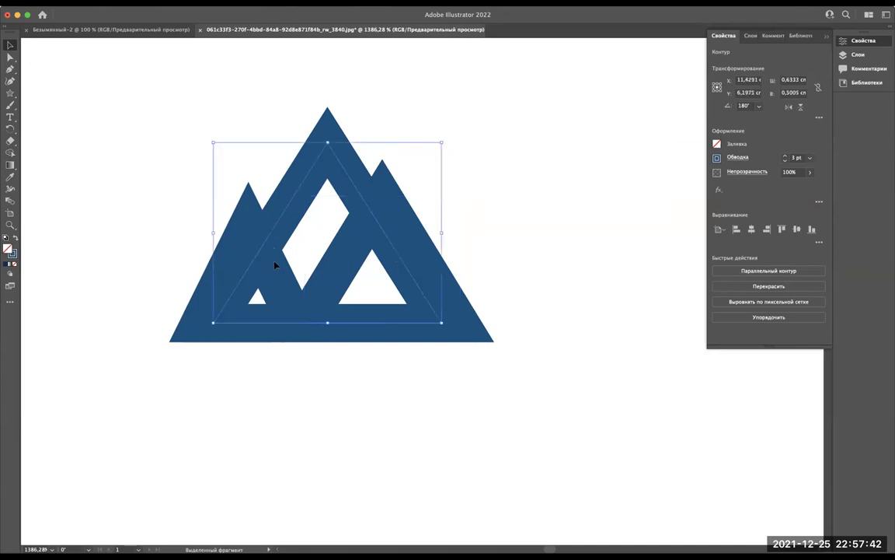
shift+click(272, 268)
click(735, 268)
key(ctrl+z)
key(ctrl+z)
key(ctrl+z)
key(ctrl+z)
key(ctrl+z)
key(ctrl+z)
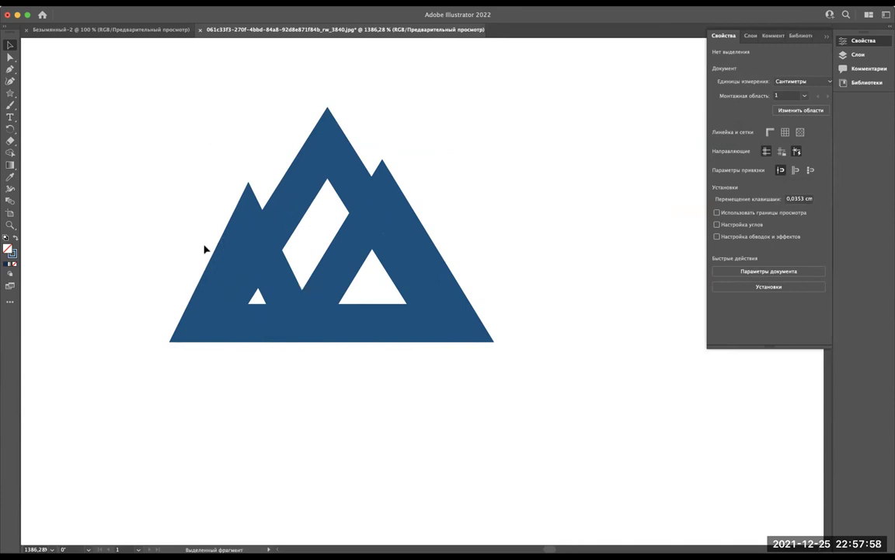
Step: Marquee-select all three inner triangles and Unite them into one mountain outline
drag(190, 192, 272, 248)
drag(296, 293, 296, 294)
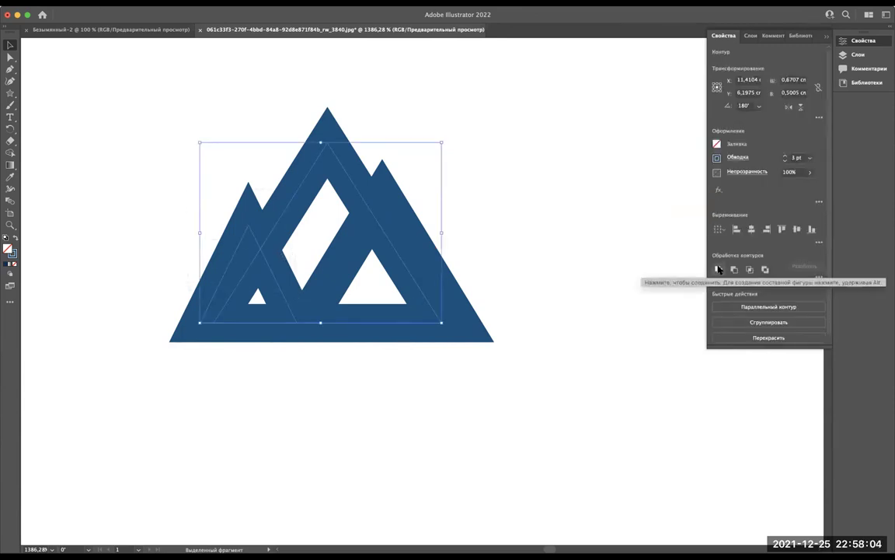
click(719, 270)
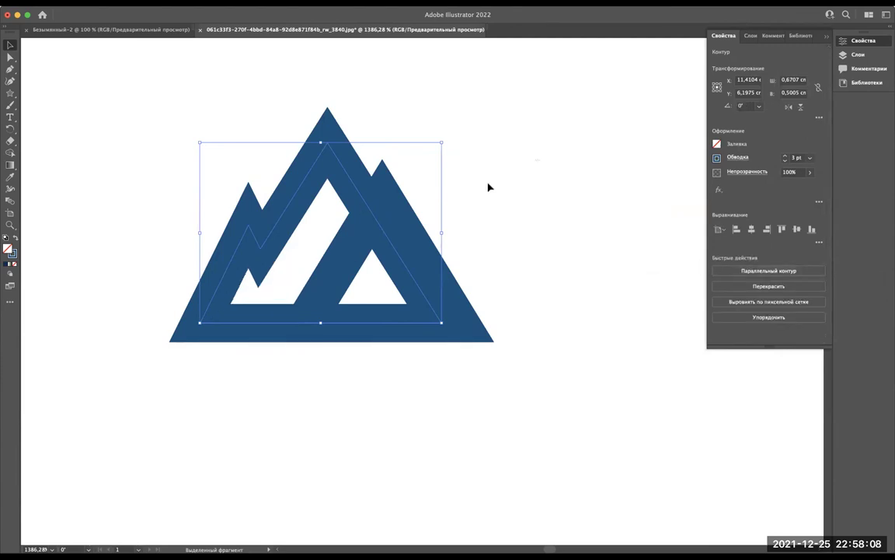
drag(488, 187, 517, 223)
key(v)
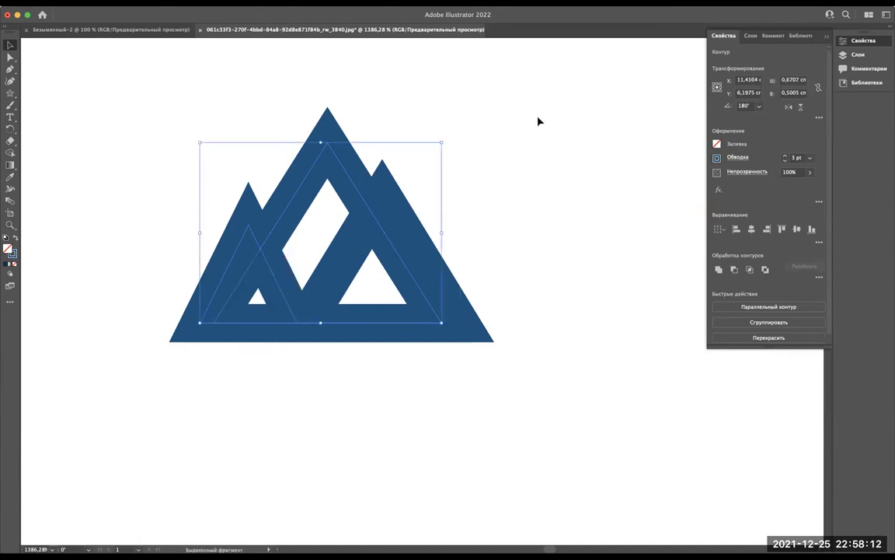
drag(547, 115, 130, 375)
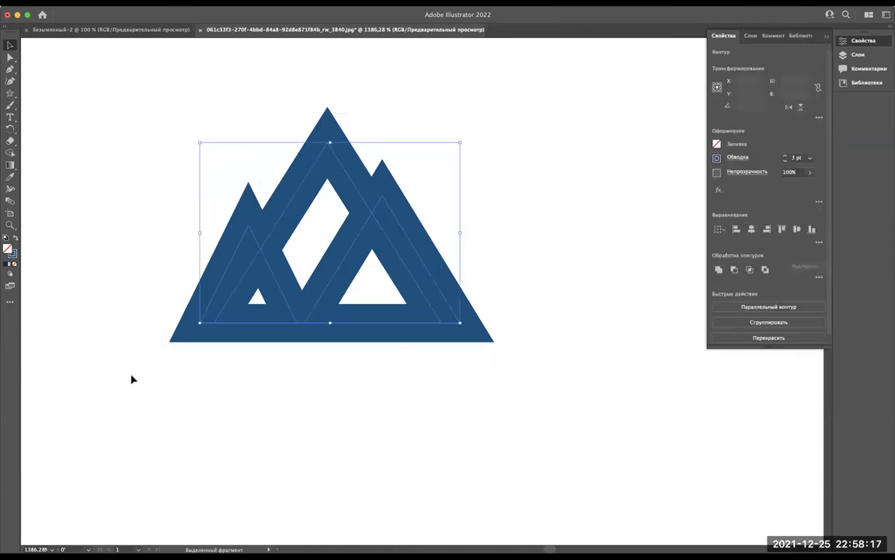
click(717, 269)
click(533, 203)
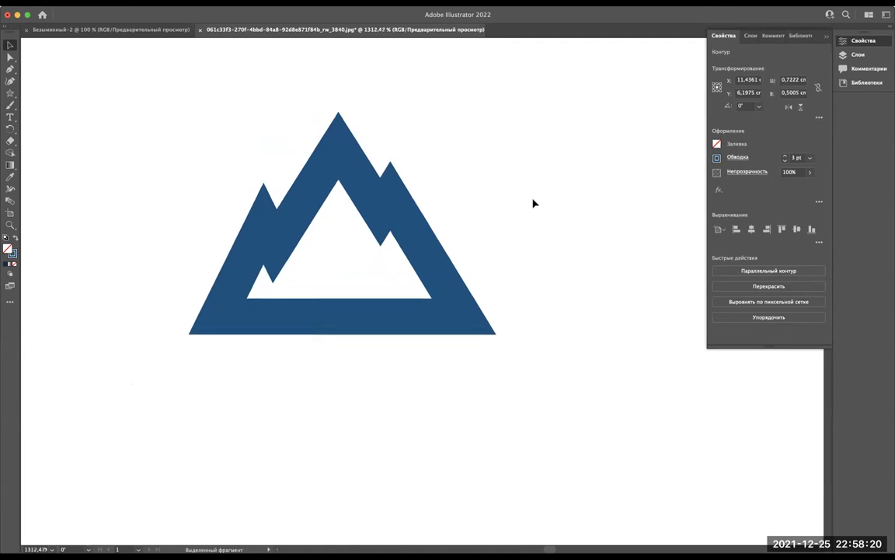
scroll(533, 204, down, 5)
Step: Bring the merged mountain outline over toward the square pin frame
scroll(533, 204, right, 3)
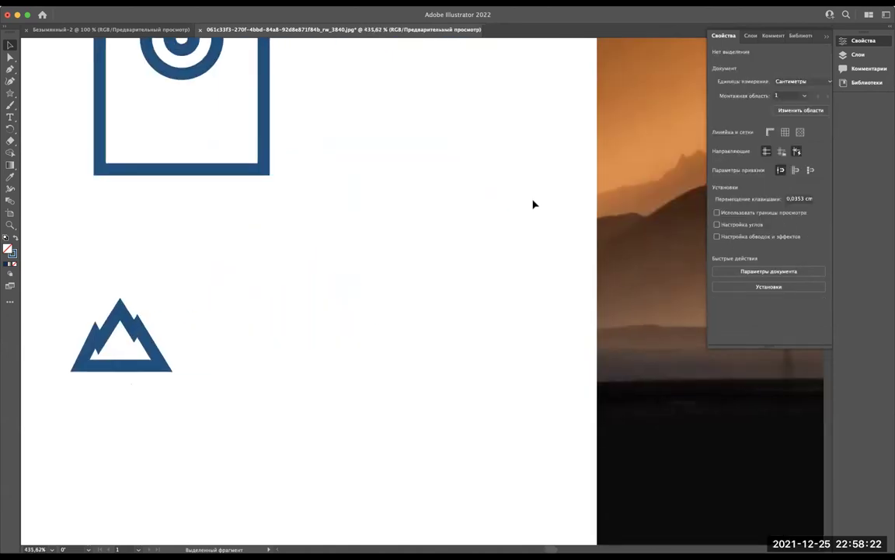
scroll(533, 204, down, 4)
scroll(533, 203, right, 3)
scroll(533, 204, right, 2)
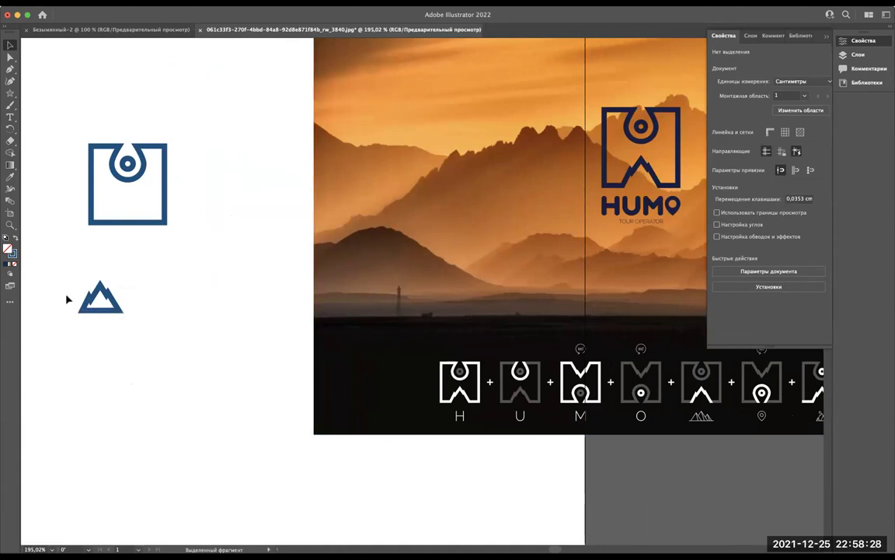
scroll(67, 299, up, 5)
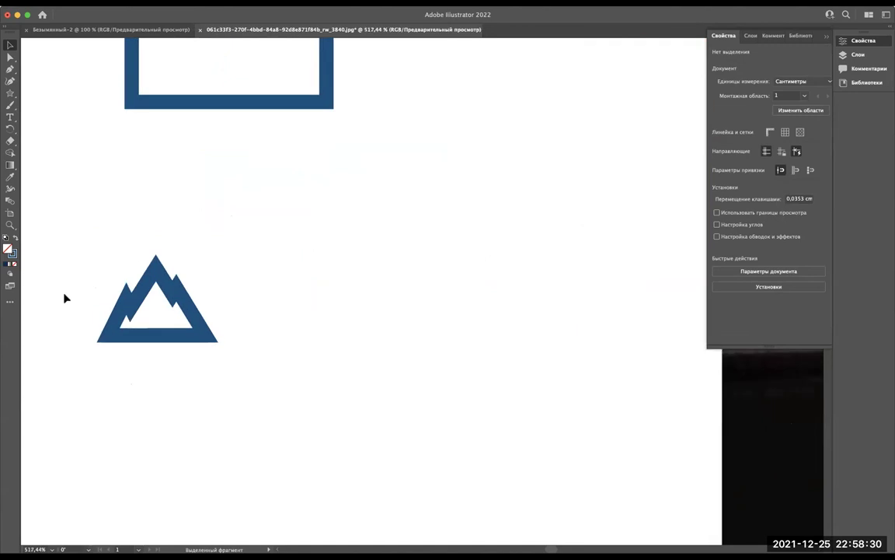
drag(159, 274, 215, 151)
scroll(196, 122, up, 2)
scroll(219, 140, up, 2)
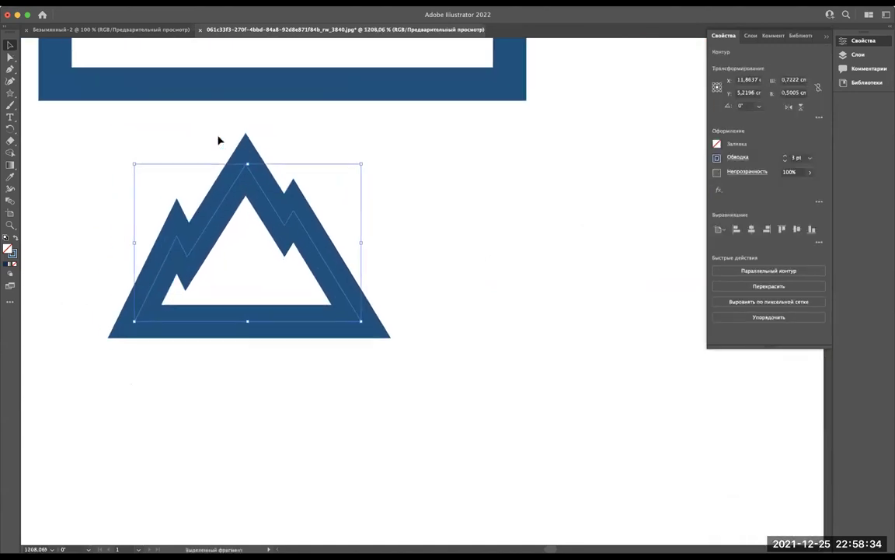
Step: Drop the mountain into the frame's bottom edge and select both outlines together
click(252, 276)
drag(249, 327, 282, 92)
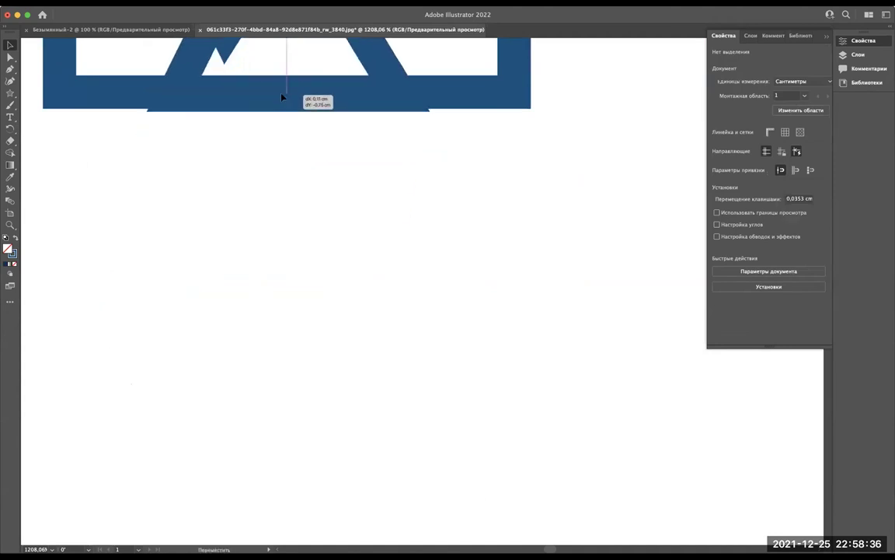
scroll(281, 92, down, 2)
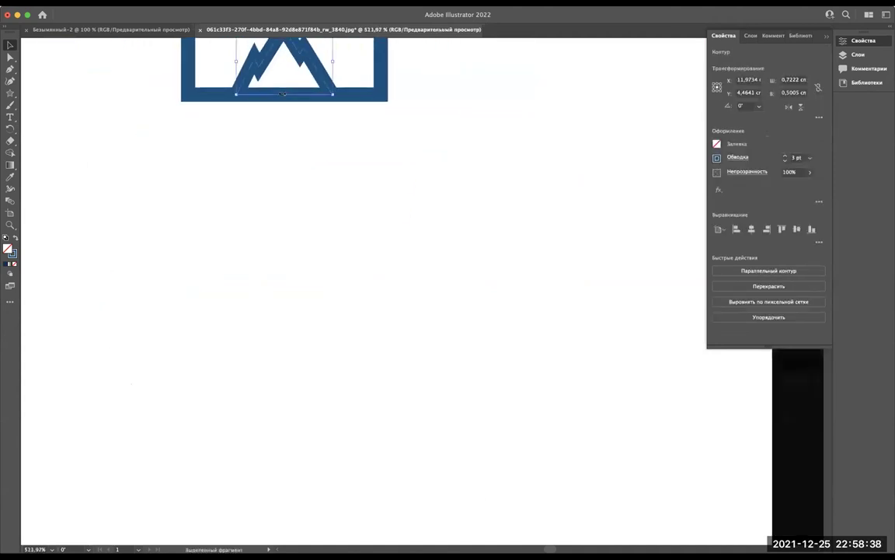
scroll(284, 100, down, 2)
click(479, 309)
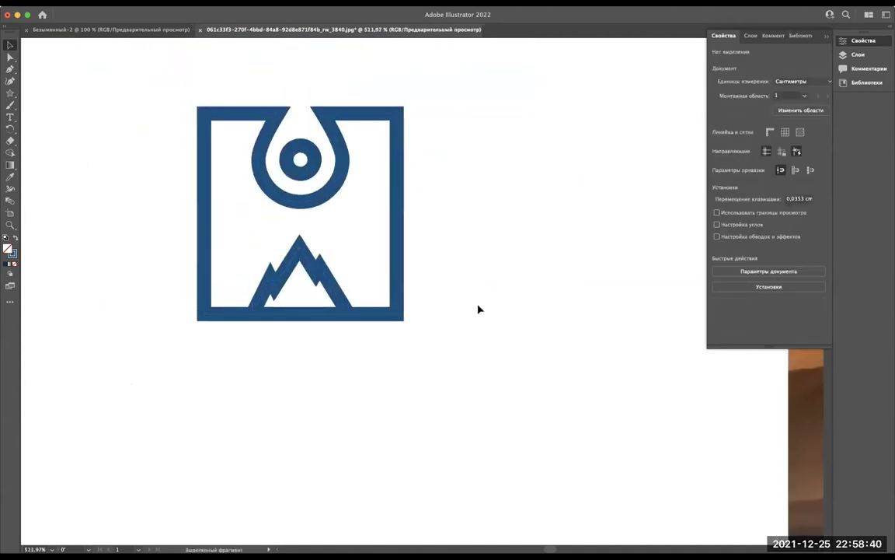
drag(473, 370, 120, 76)
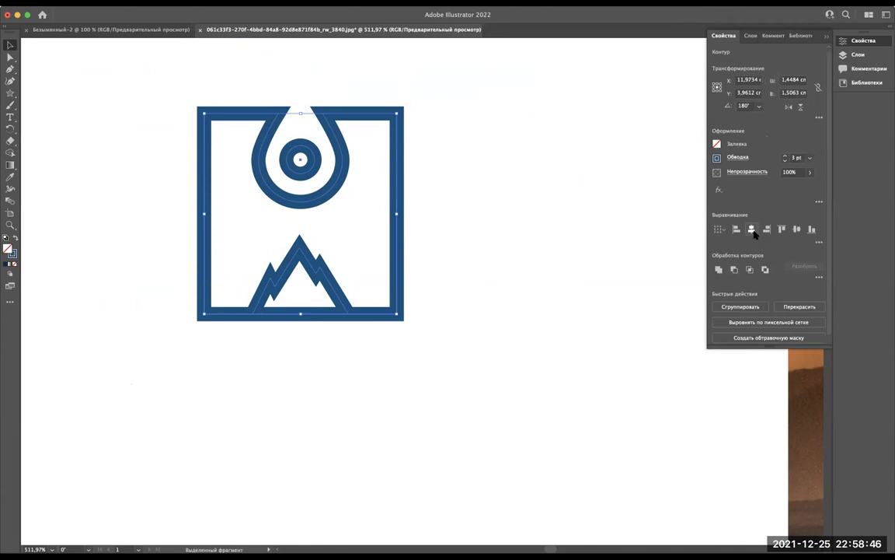
Step: Select the frame and mountain together and make a first Minus Front cut
click(286, 397)
scroll(287, 345, up, 3)
scroll(286, 346, up, 1)
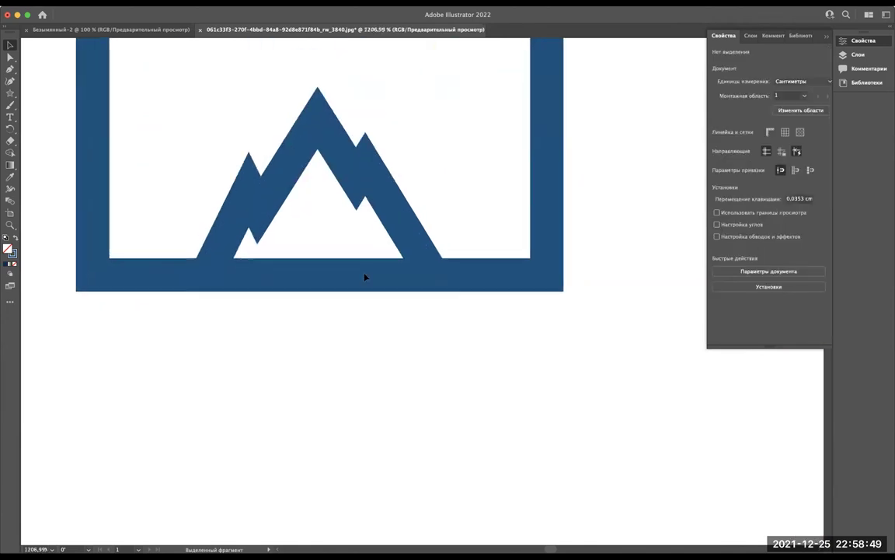
click(399, 221)
scroll(406, 417, down, 2)
drag(514, 367, 282, 252)
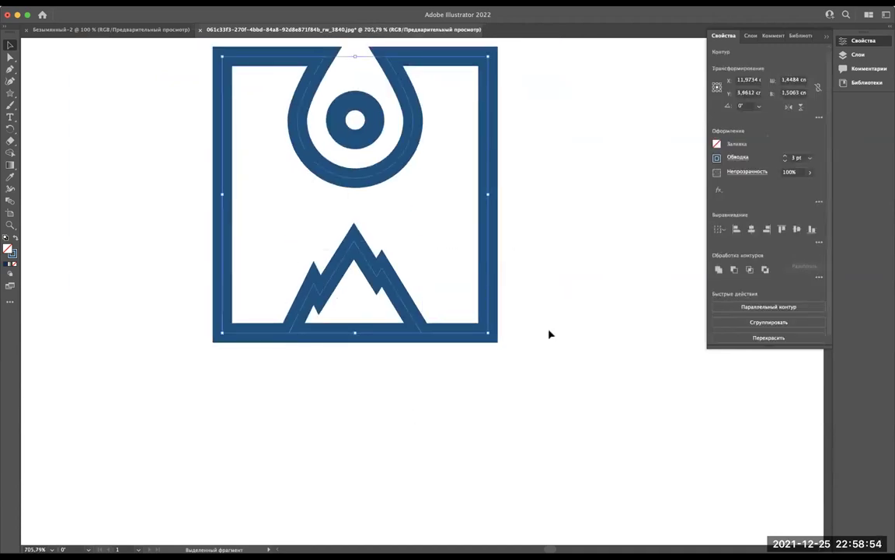
click(735, 270)
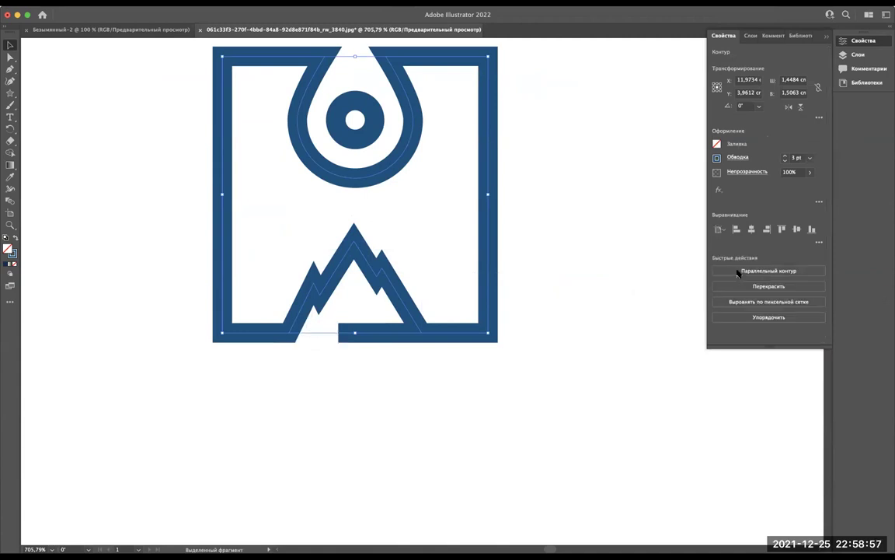
click(468, 458)
Step: Nudge the mountain down and subtract it from the frame's bottom bar with Minus Front
scroll(356, 349, up, 3)
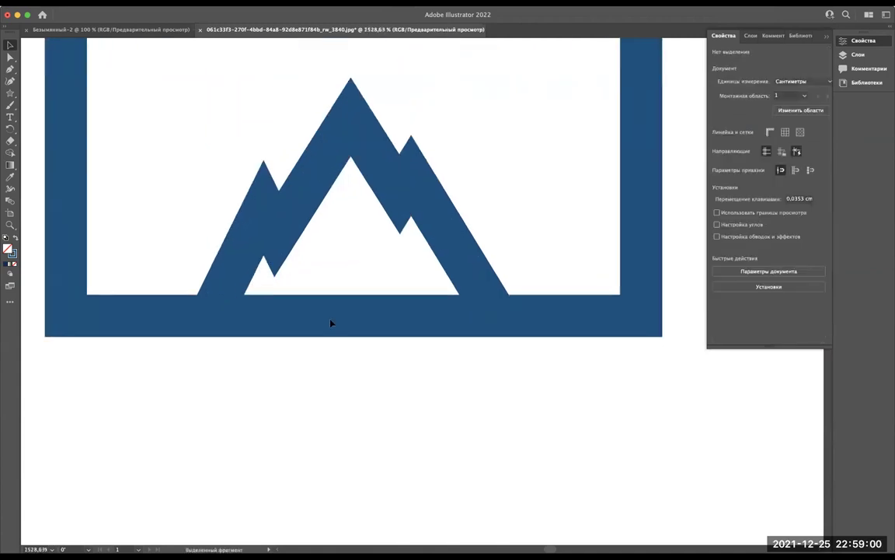
click(275, 229)
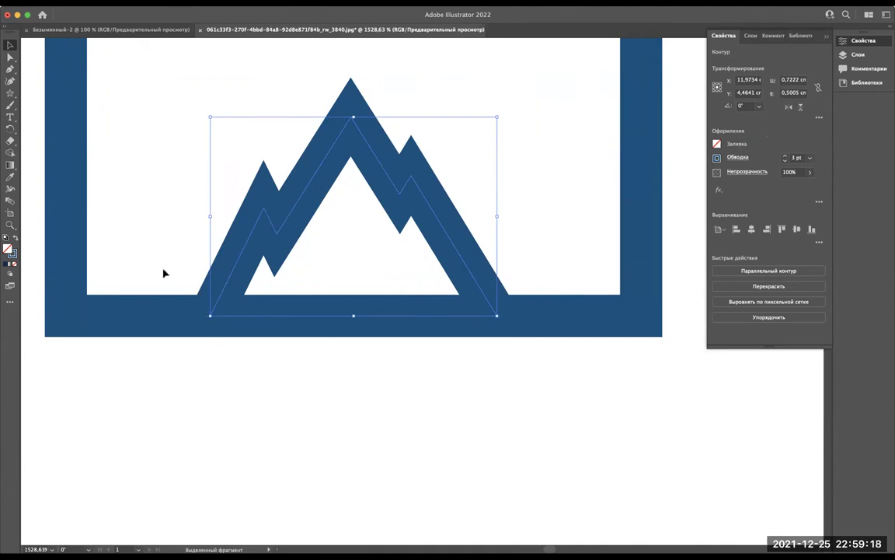
key(Down)
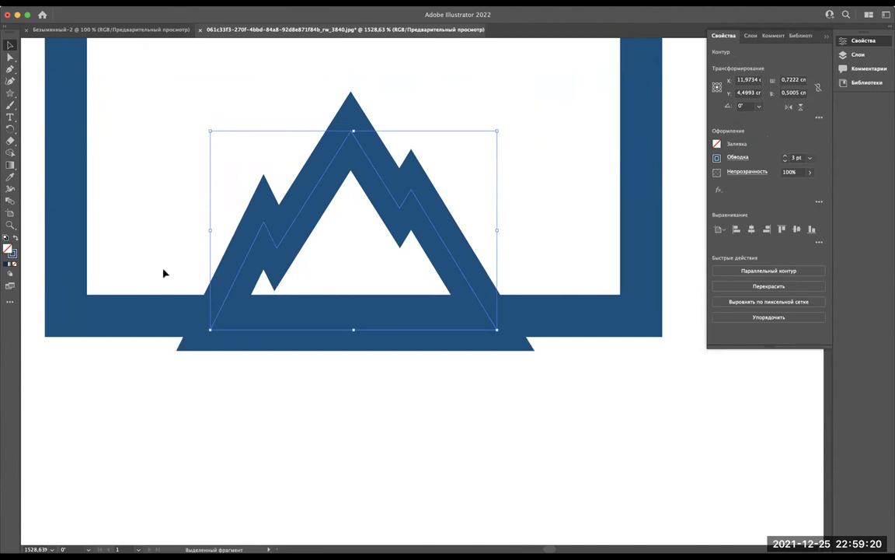
scroll(176, 345, down, 3)
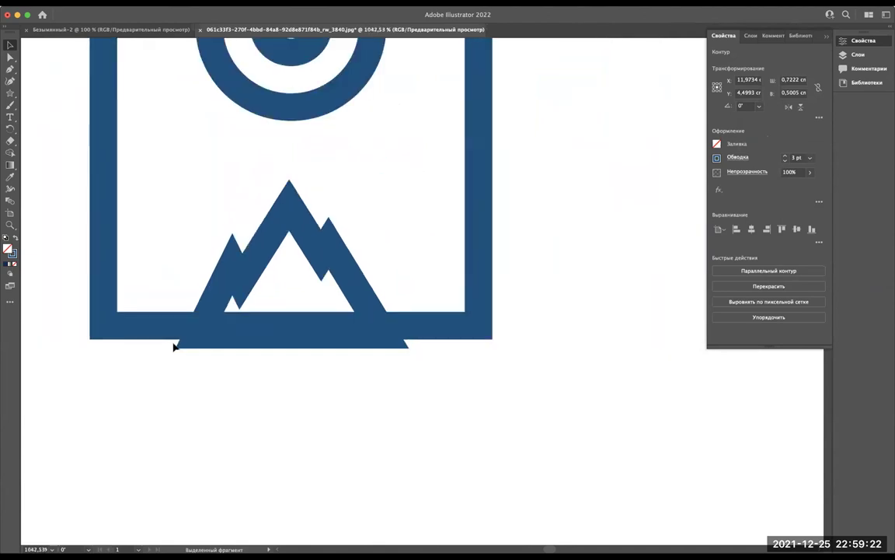
shift+click(356, 207)
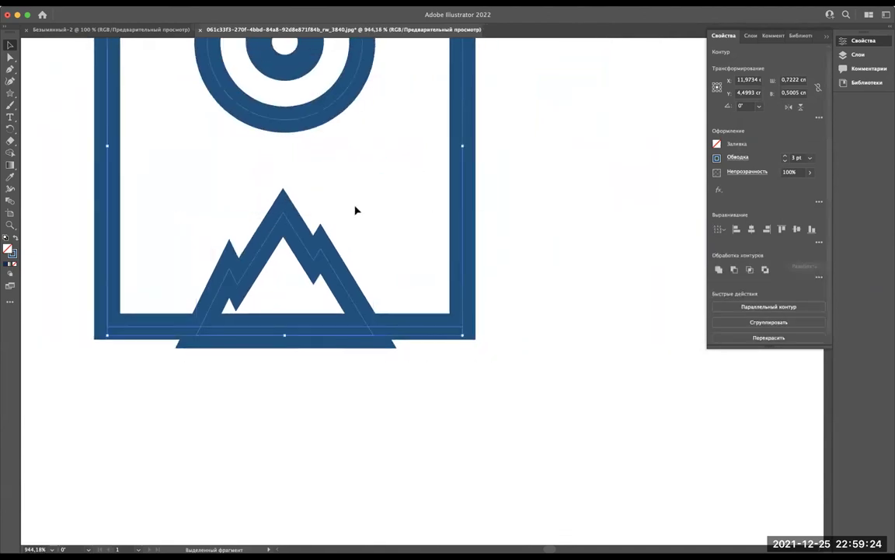
click(733, 270)
click(260, 361)
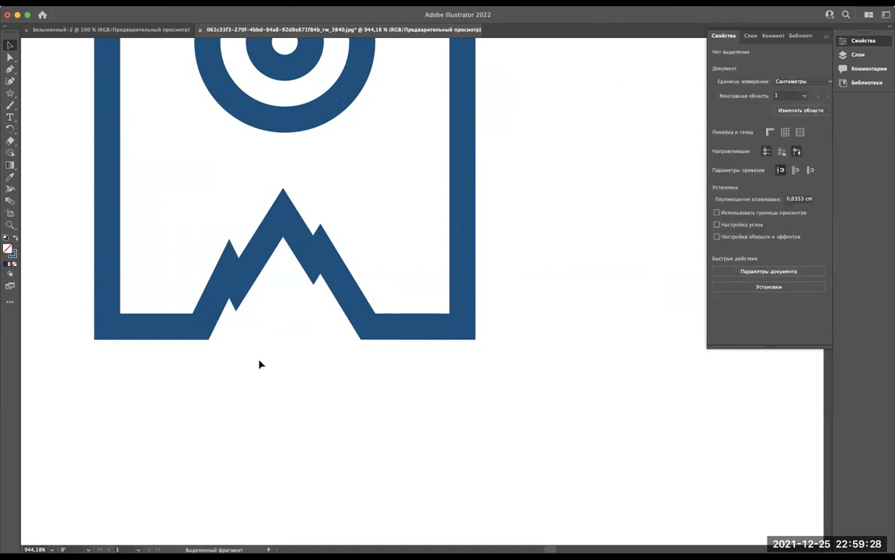
Step: Pan around the canvas to inspect the notched frame
scroll(260, 362, down, 3)
scroll(260, 364, down, 3)
scroll(260, 364, down, 3)
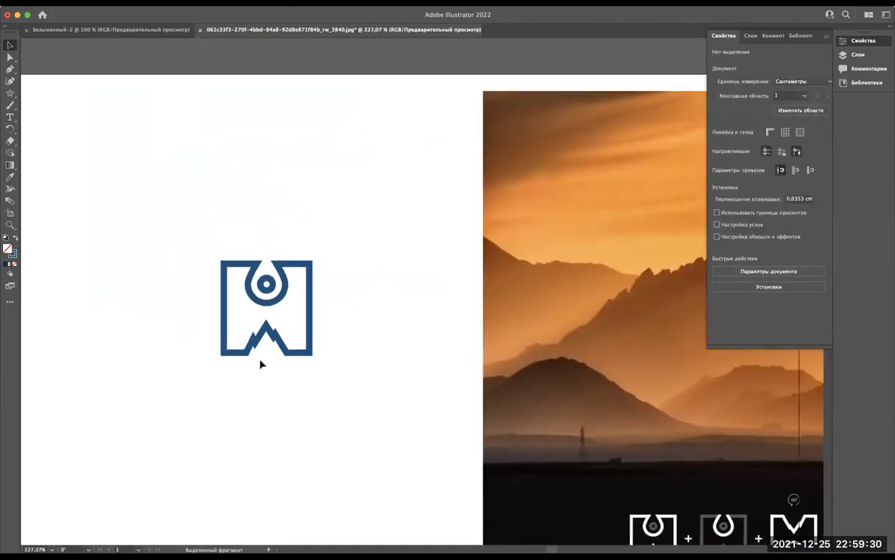
scroll(260, 364, right, 5)
scroll(261, 364, right, 2)
scroll(260, 363, down, 1)
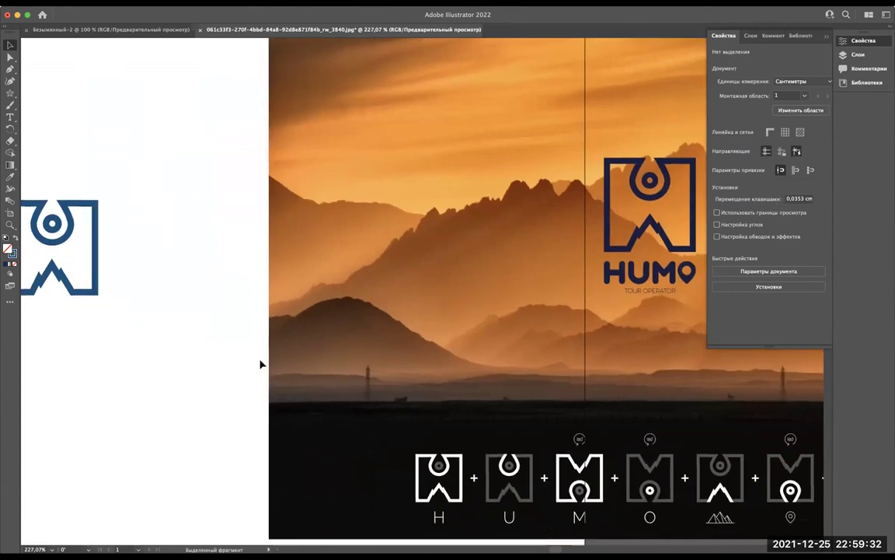
scroll(225, 342, left, 5)
scroll(225, 342, down, 2)
scroll(101, 127, up, 3)
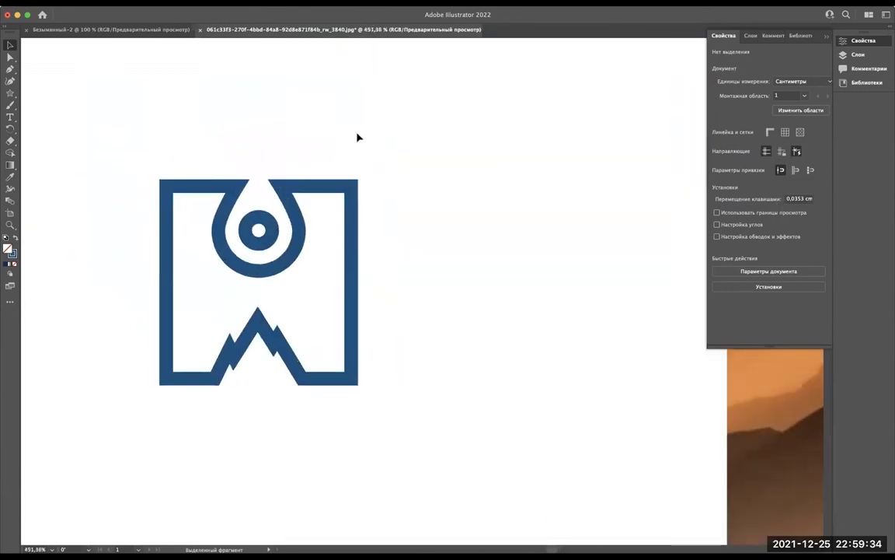
scroll(358, 136, down, 3)
scroll(357, 136, right, 3)
scroll(358, 137, right, 2)
scroll(358, 137, right, 3)
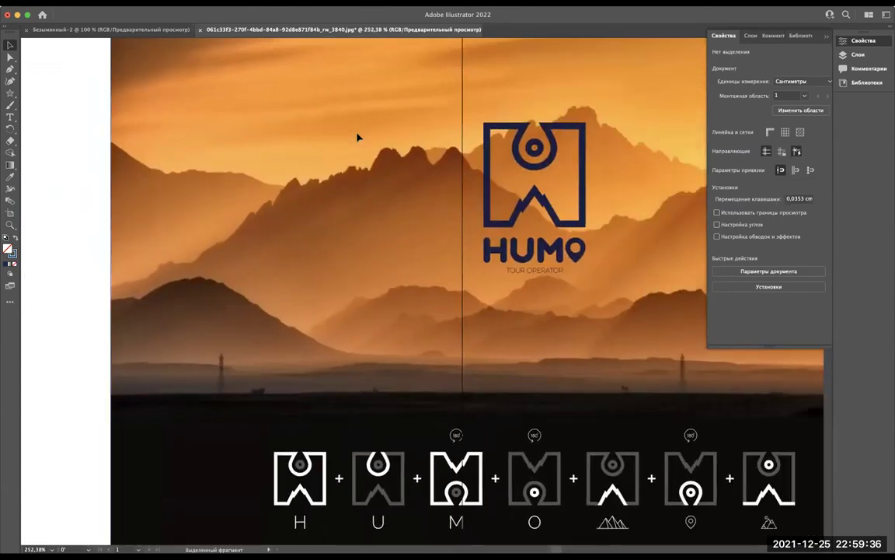
scroll(358, 136, down, 3)
scroll(358, 137, left, 5)
scroll(357, 136, down, 2)
scroll(146, 268, up, 3)
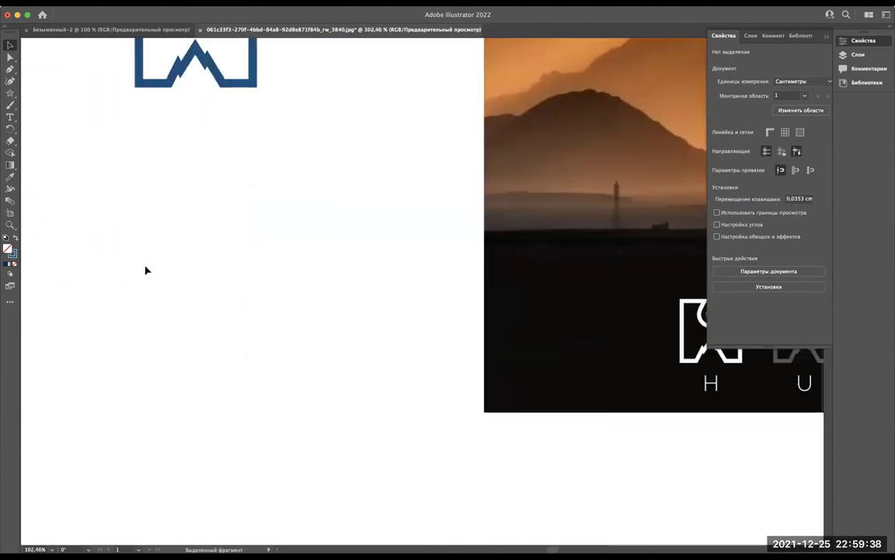
scroll(146, 268, up, 2)
Step: Type HUMO beneath the logo and set its font to Wes FY
click(10, 116)
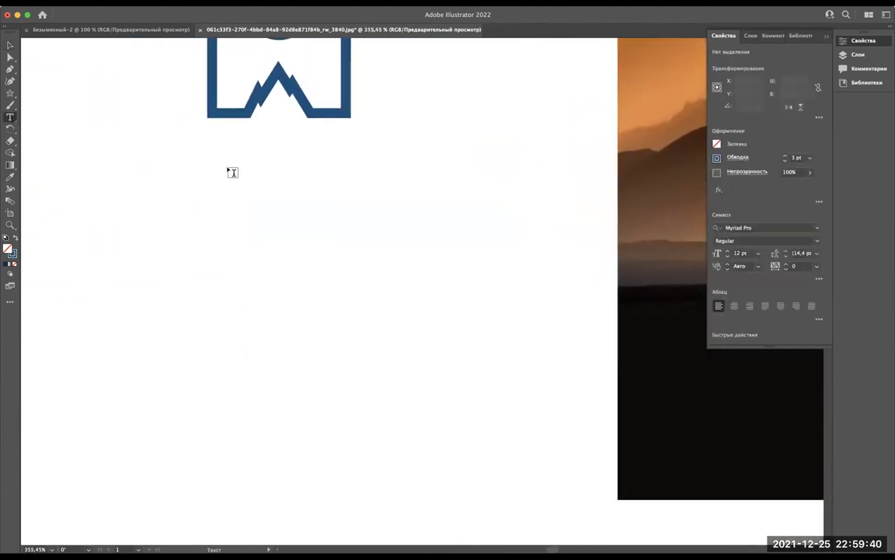
click(187, 161)
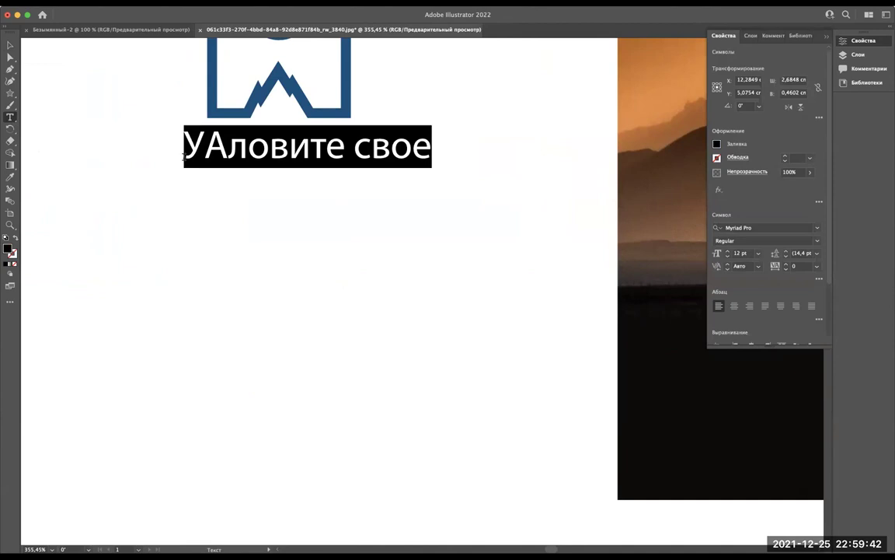
text(H)
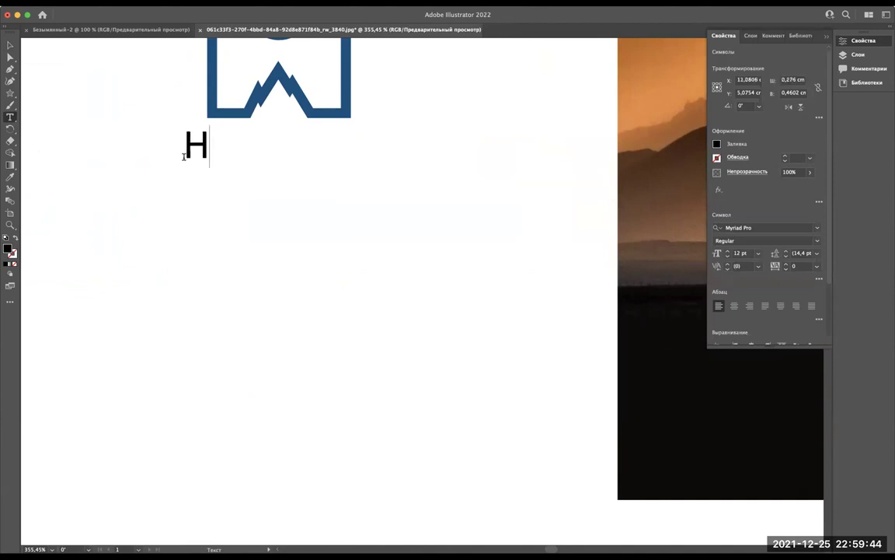
text(UMO)
click(10, 45)
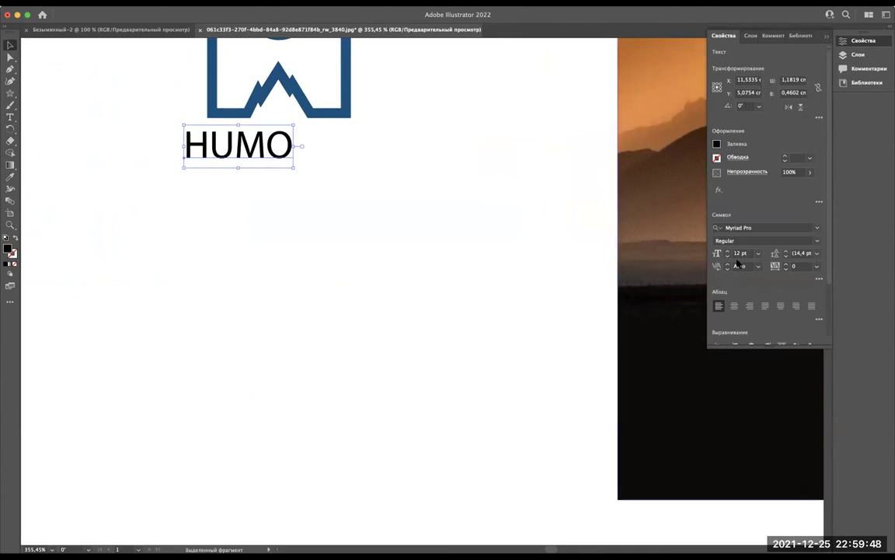
click(816, 227)
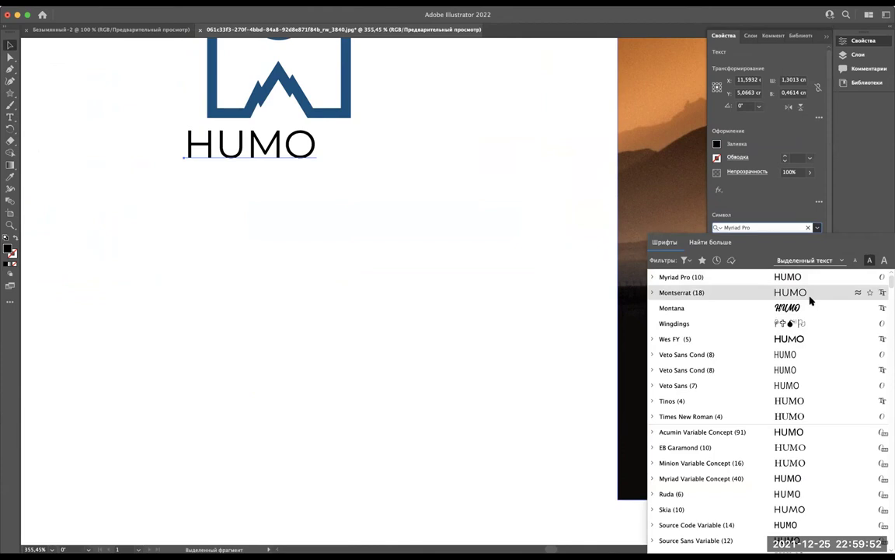
click(799, 343)
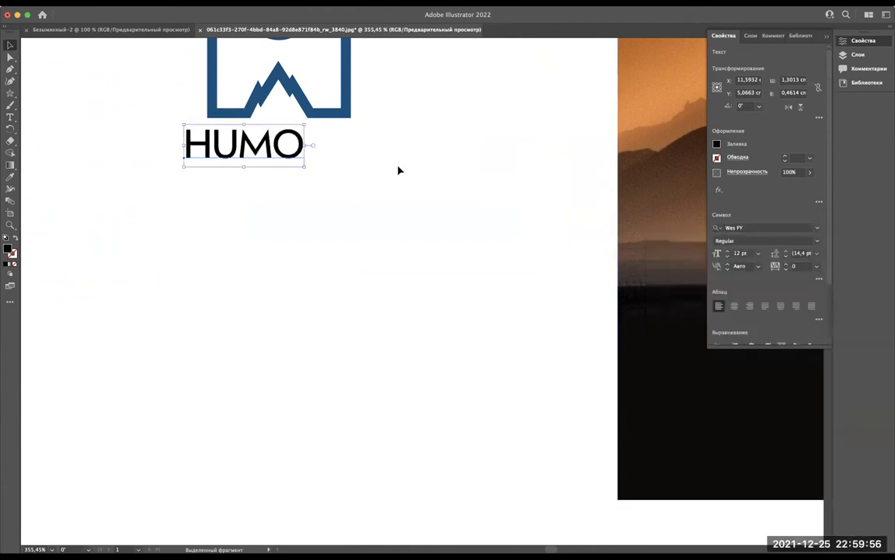
Step: Centre-align HUMO under the logo and switch it to the bolder Regular 2 style
scroll(400, 169, down, 3)
scroll(312, 210, right, 3)
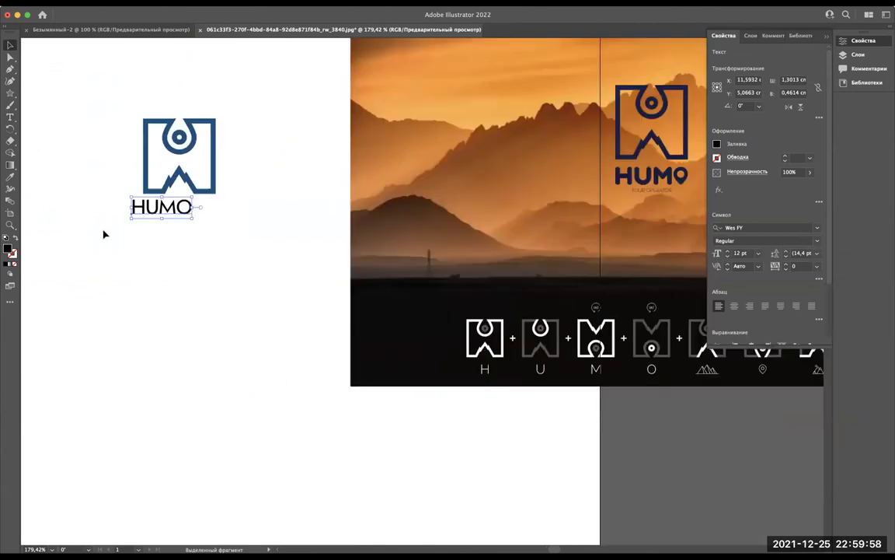
drag(184, 206, 198, 214)
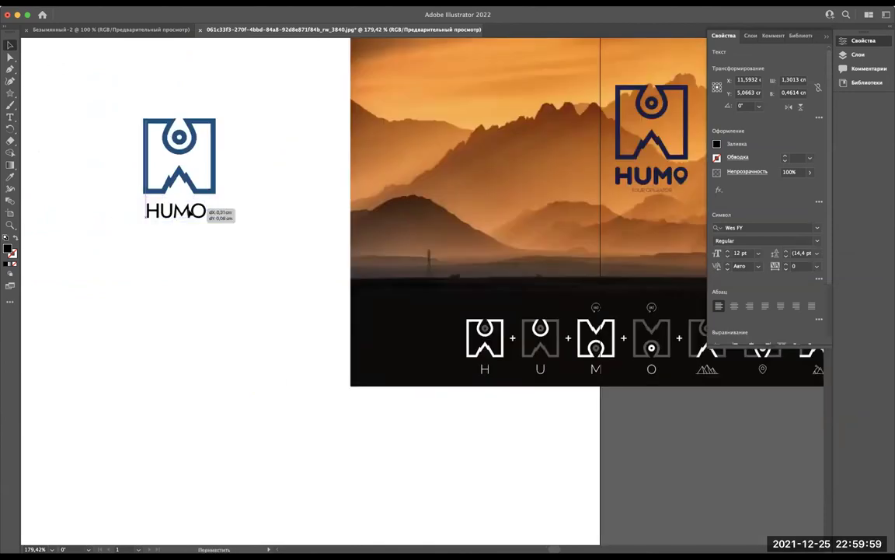
click(734, 306)
mouse_move(175, 231)
mouse_down()
mouse_move(204, 221)
mouse_move(180, 236)
mouse_move(179, 227)
mouse_up()
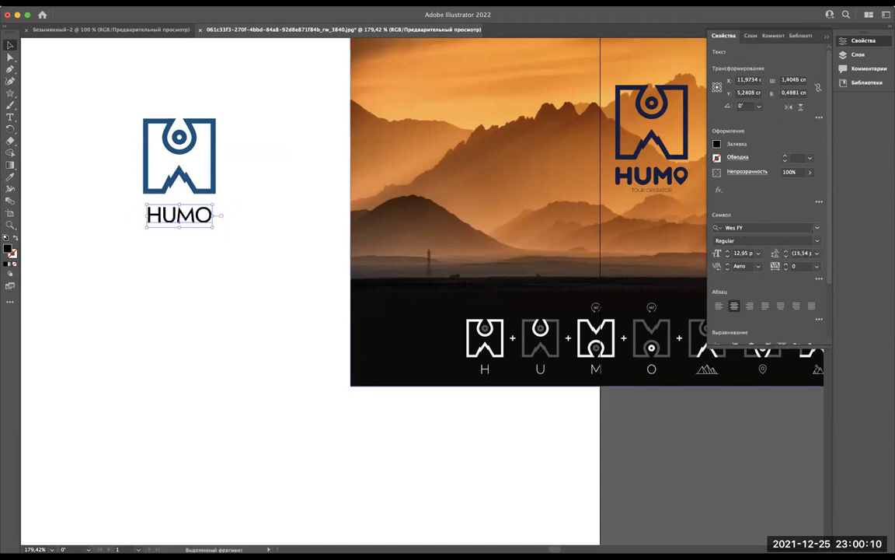
click(817, 240)
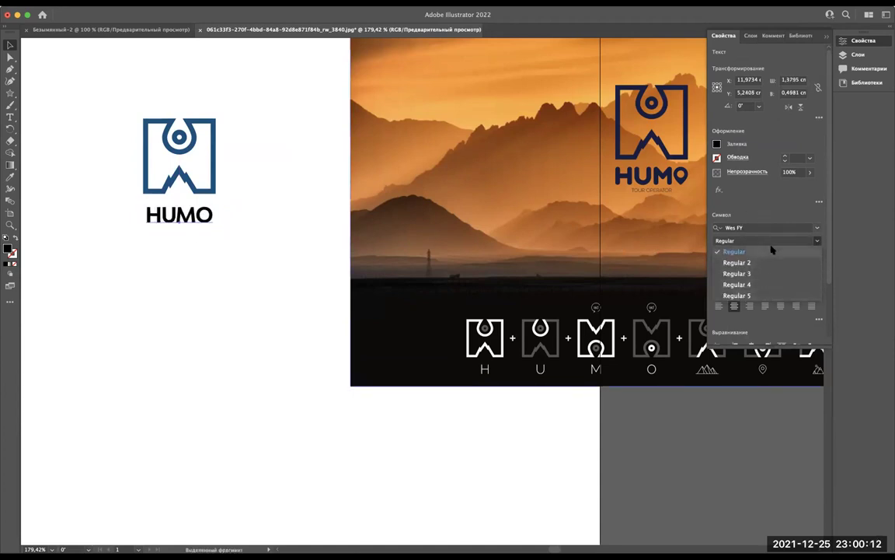
click(769, 264)
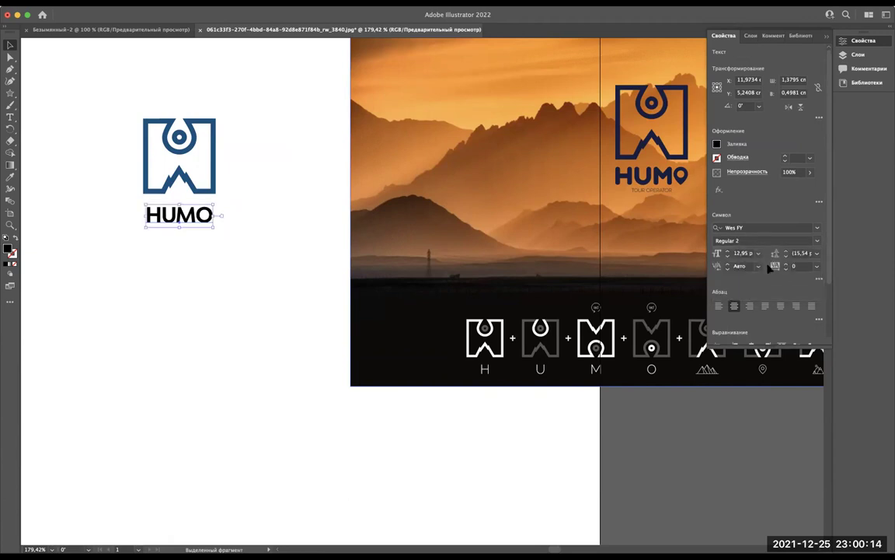
click(240, 352)
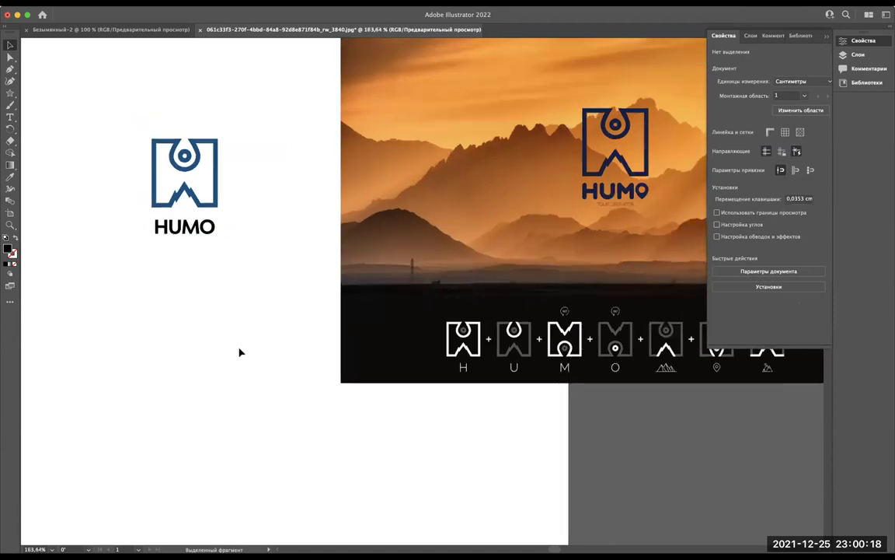
Step: Move the reference photo aside and drag the whole HUMO logo to the artboard's top-left corner
scroll(233, 326, down, 5)
scroll(222, 319, up, 4)
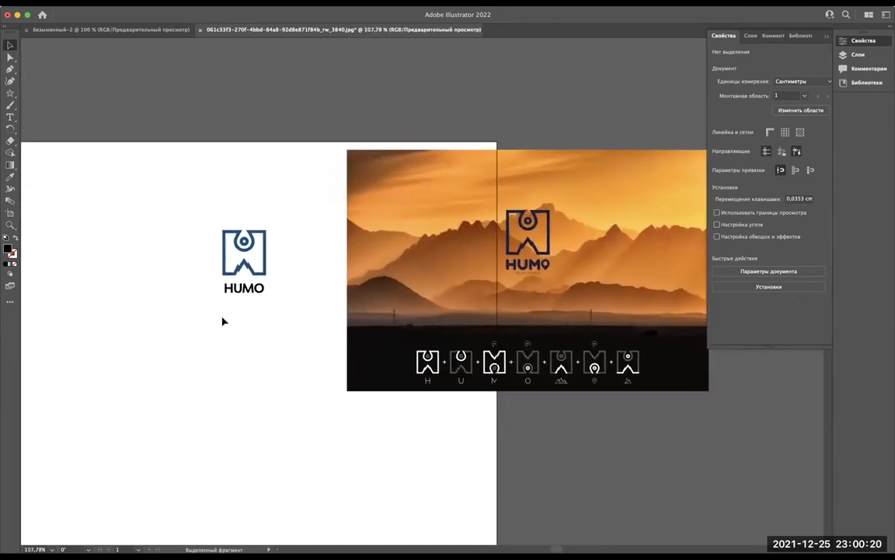
scroll(221, 320, left, 3)
scroll(222, 320, down, 2)
mouse_move(411, 274)
mouse_down()
mouse_move(150, 153)
mouse_move(104, 104)
mouse_up()
drag(190, 191, 353, 265)
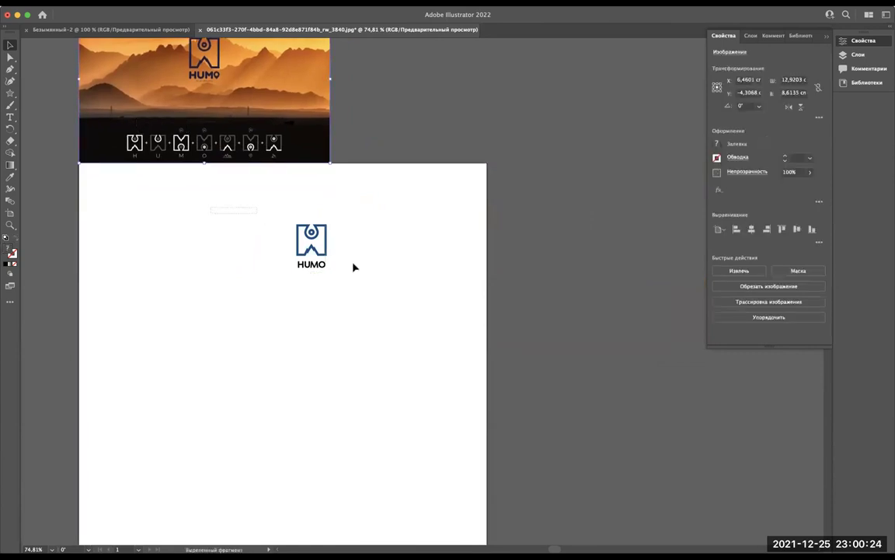
mouse_move(303, 234)
mouse_down()
mouse_move(141, 221)
mouse_move(77, 190)
mouse_up()
scroll(120, 203, left, 3)
scroll(119, 204, up, 1)
scroll(309, 303, up, 3)
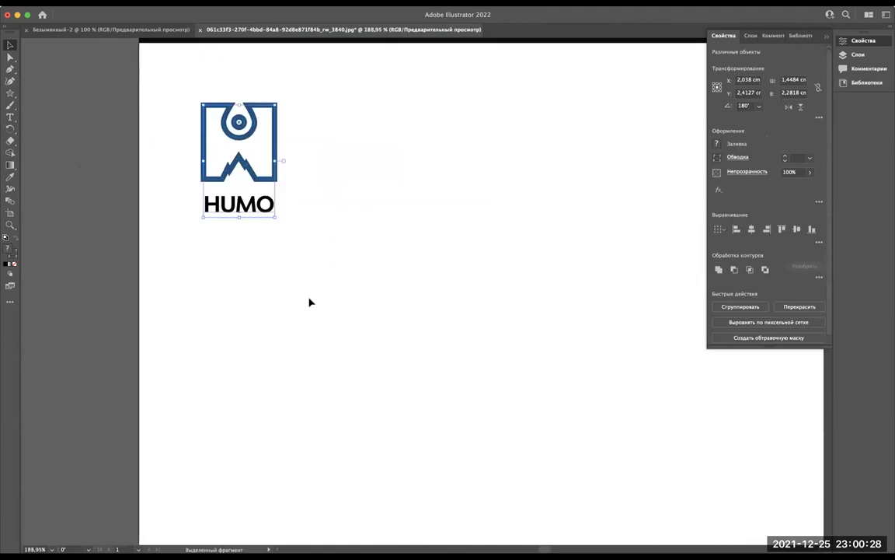
scroll(309, 303, left, 3)
scroll(309, 302, down, 4)
scroll(309, 302, down, 2)
scroll(309, 302, down, 3)
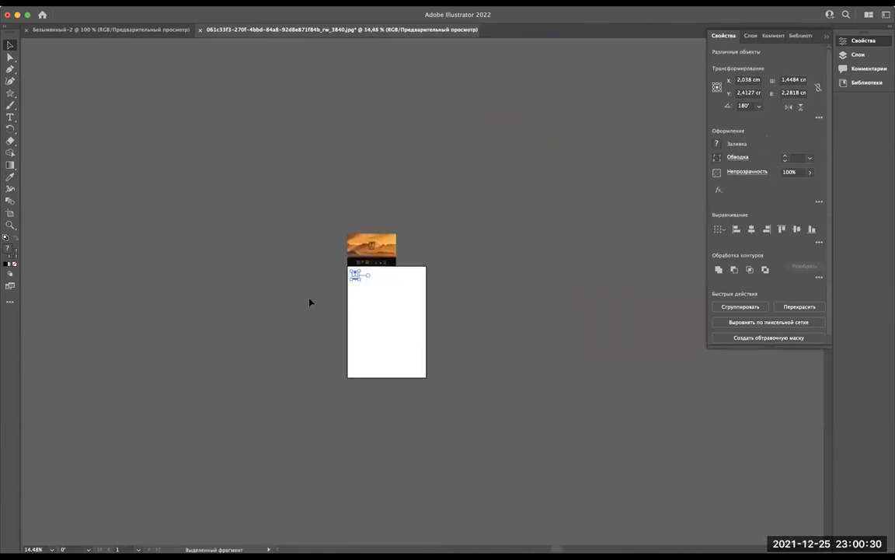
scroll(309, 303, left, 3)
scroll(310, 303, left, 3)
scroll(309, 303, left, 3)
Step: Type the heading "Obyektni ko'paytirish" and the first method line "Contral C, Contral V"
key(t)
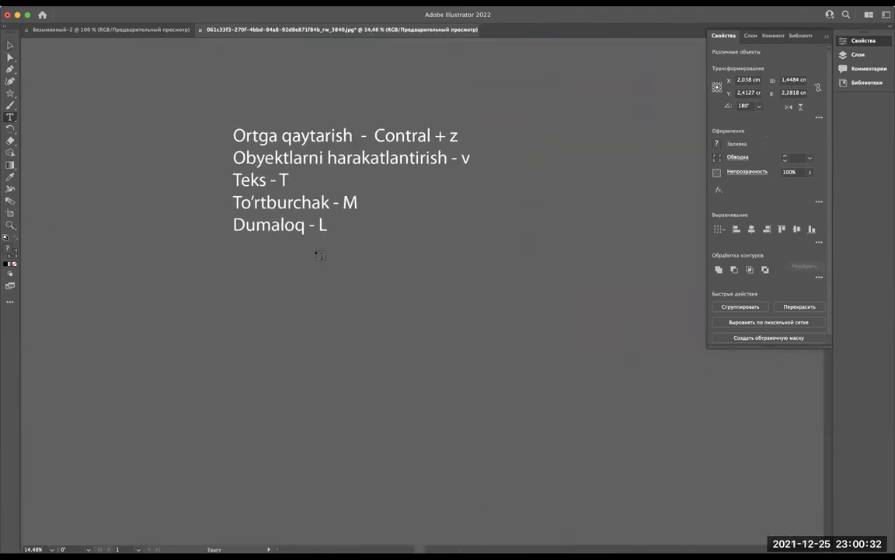
click(327, 225)
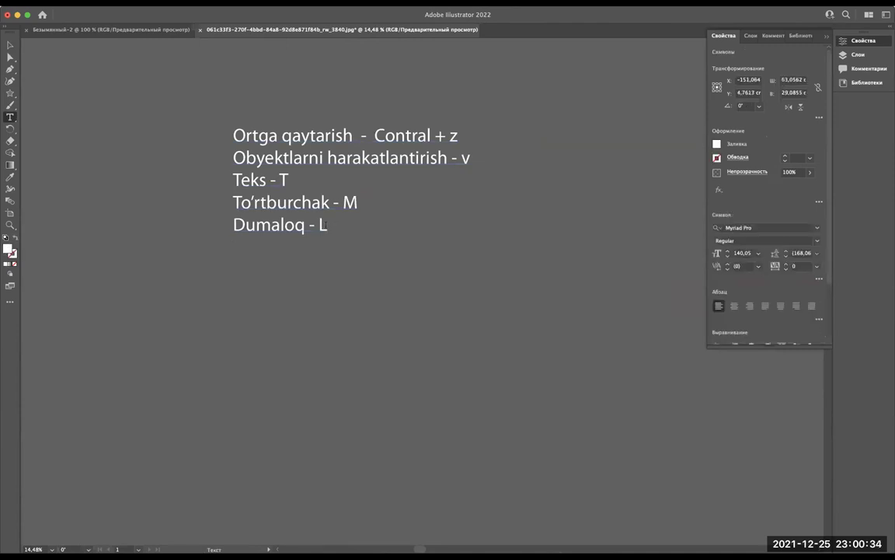
text(Obyektni ko'paytirish -)
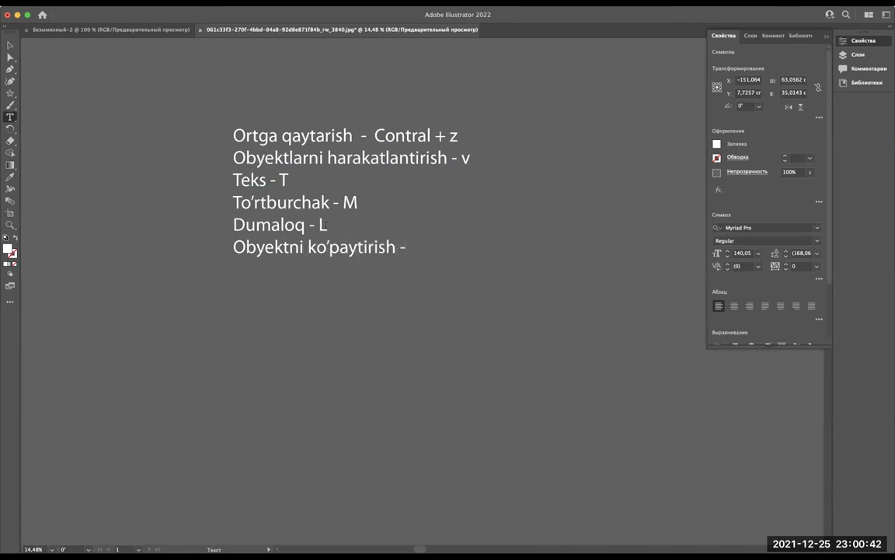
key(Return)
text(C)
key(BackSpace)
key(BackSpace)
text(-)
key(BackSpace)
text(=)
key(BackSpace)
key(BackSpace)
text(Contral C, )
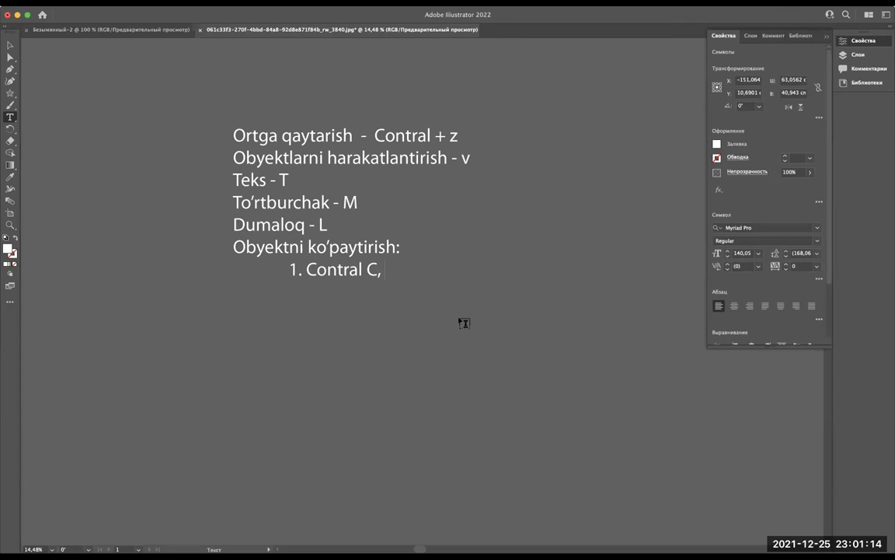
text(Contr)
text(al V)
Step: Add a new line reading "2. Alt + Mishkani bosib tortish", correcting typos along the way
key(Return)
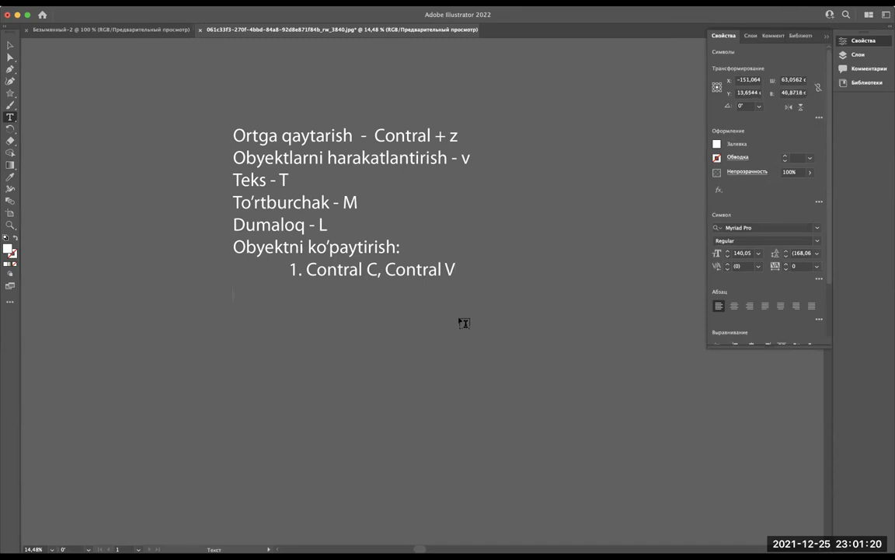
text(2.)
text( Mish)
key(BackSpace)
key(BackSpace)
key(BackSpace)
key(BackSpace)
text(Al)
text(t)
text( +)
text( Mishkada)
text( o)
key(BackSpace)
key(BackSpace)
key(BackSpace)
key(BackSpace)
text(ni bosib tori)
key(BackSpace)
text(tish)
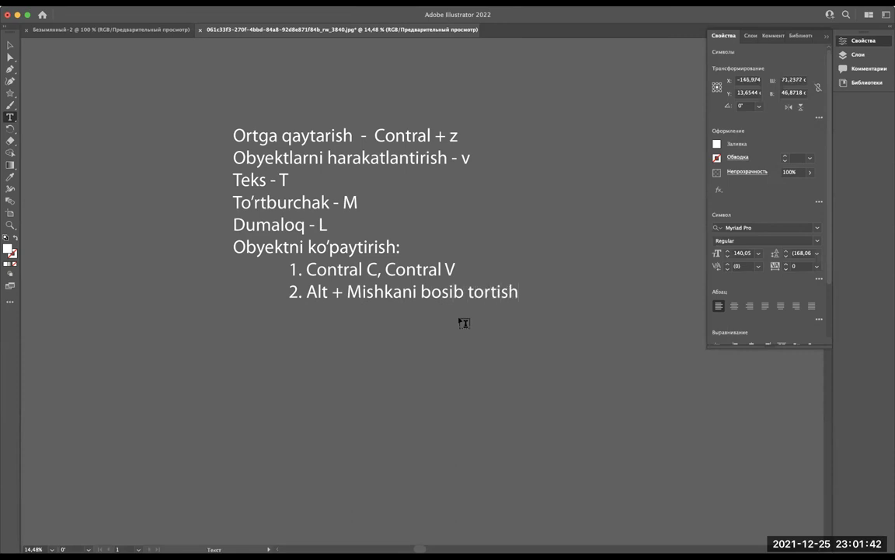
Step: Finish editing the notes text and scroll over toward the HUMO artboard
click(7, 44)
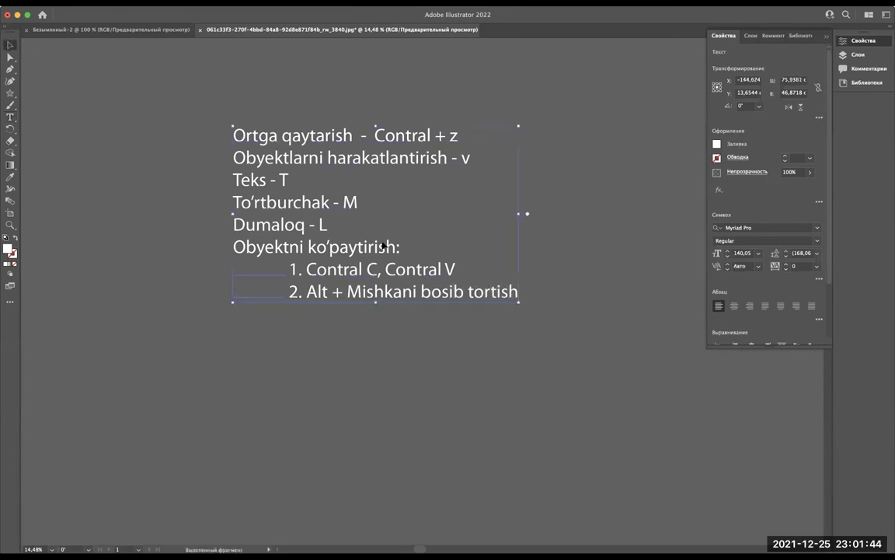
key(y)
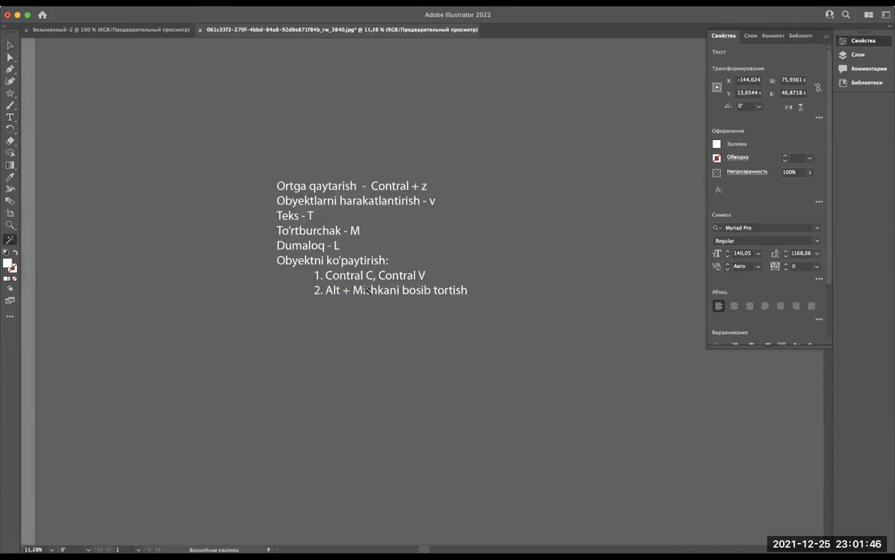
scroll(369, 289, right, 5)
scroll(405, 212, up, 2)
scroll(401, 215, up, 5)
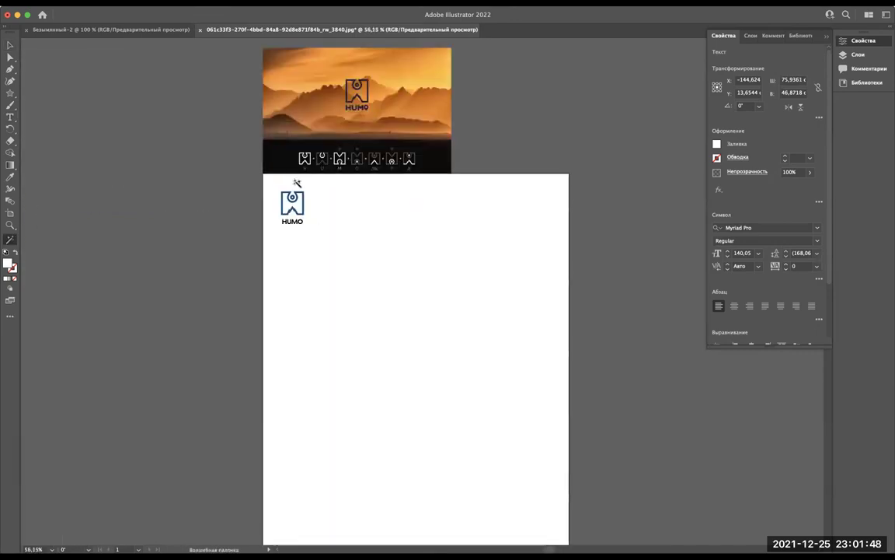
Step: Clear the selection, frame the HUMO artboard, and switch to the browser's HUMO logo page
key(v)
click(295, 184)
scroll(295, 187, up, 3)
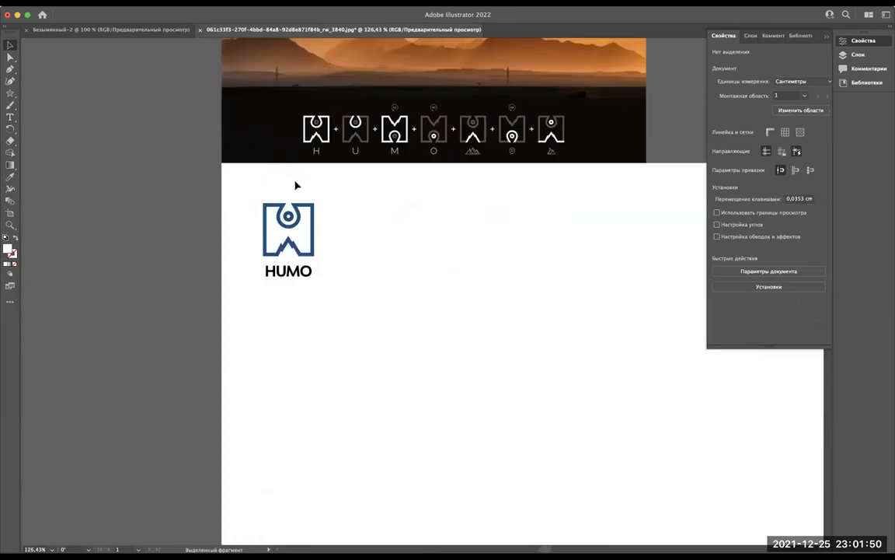
scroll(371, 289, up, 2)
scroll(371, 290, right, 2)
scroll(372, 291, down, 3)
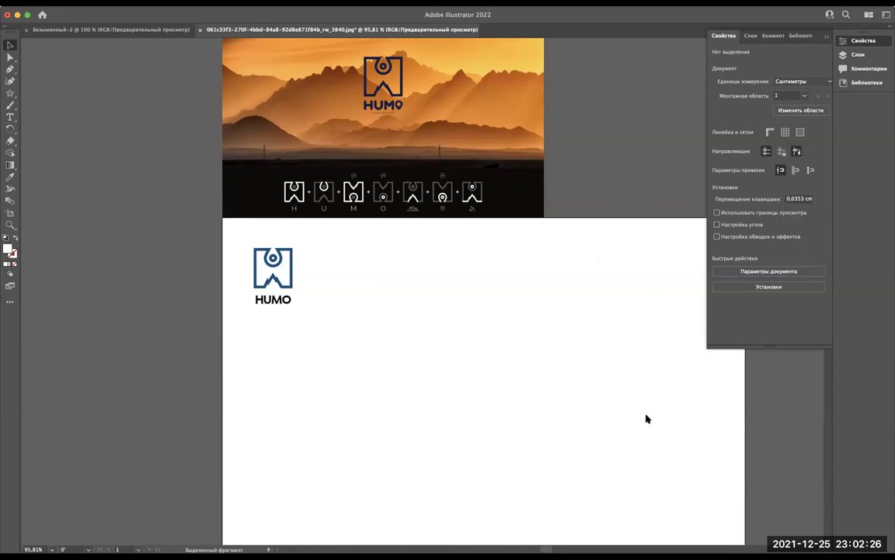
key(super+Tab)
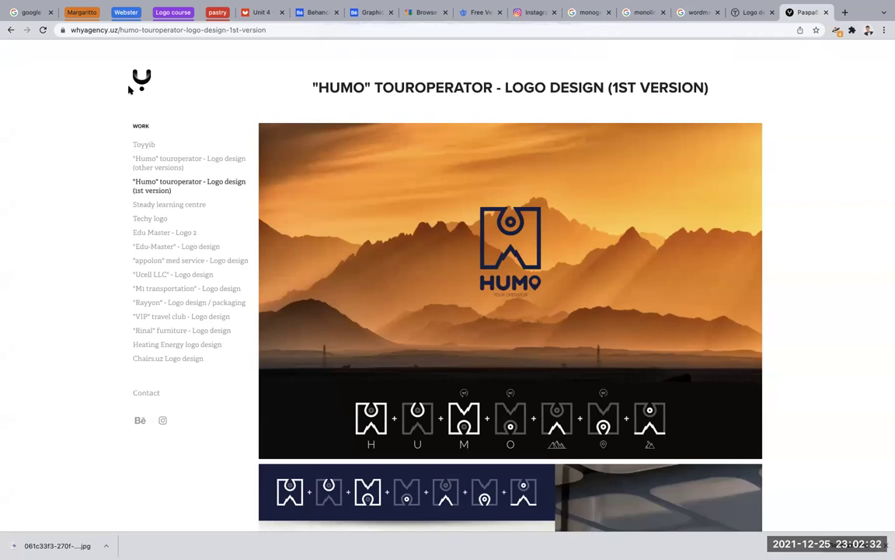
Step: Browse the whyagency.uz Work portfolio grid, then go to the monogram lettermark logo results
click(142, 79)
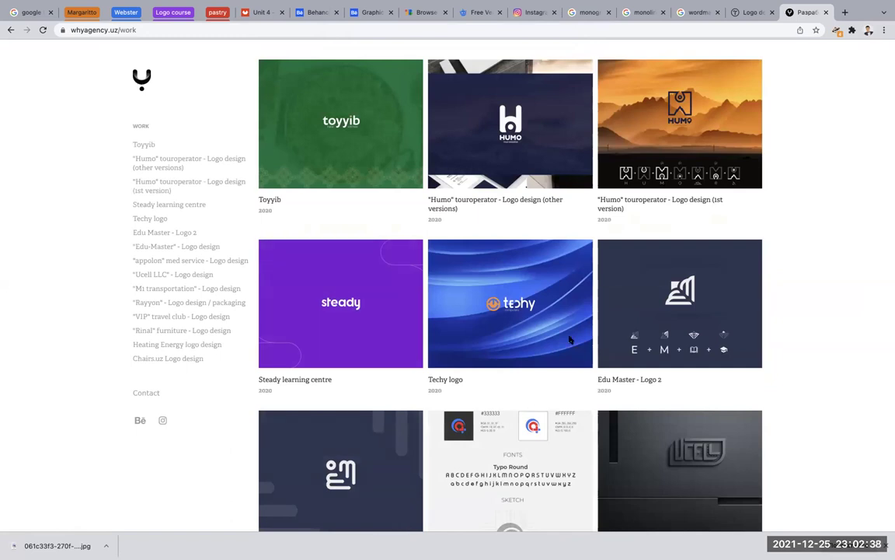
scroll(481, 464, down, 3)
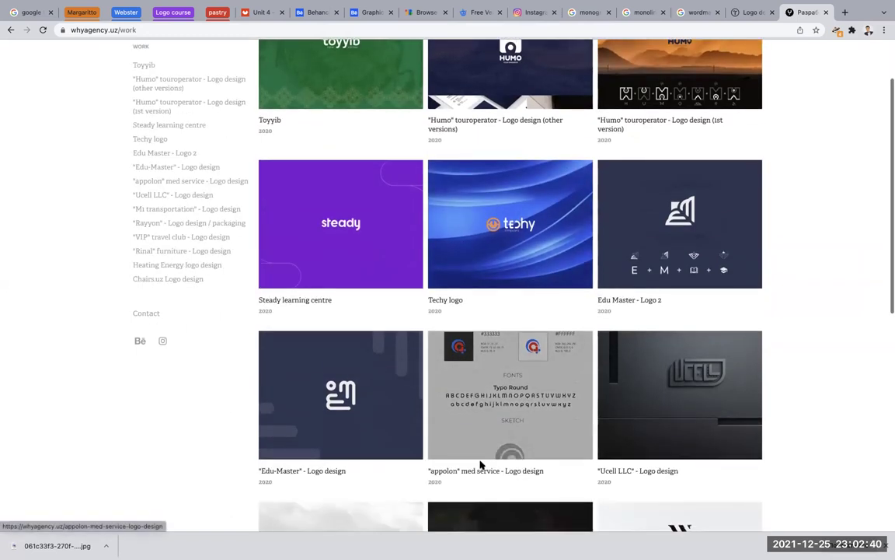
scroll(480, 464, down, 5)
scroll(480, 463, down, 6)
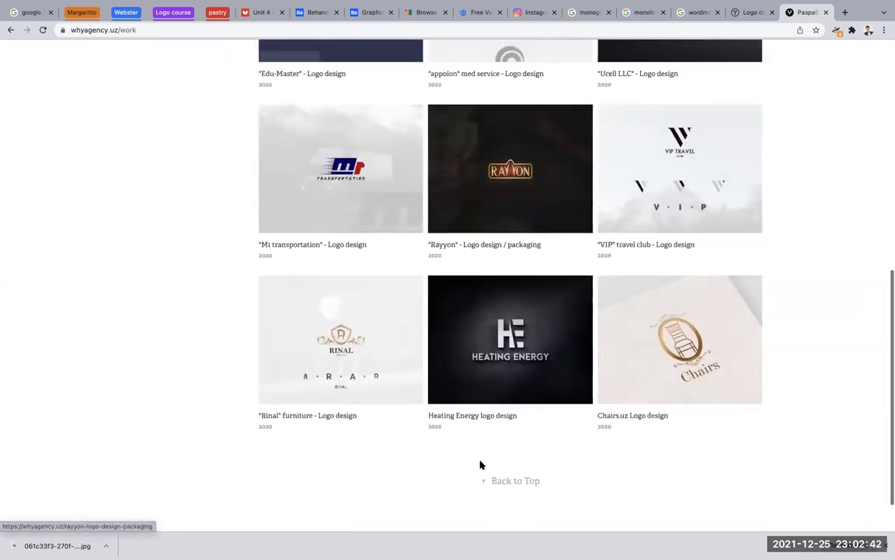
scroll(466, 505, down, 2)
scroll(552, 294, up, 1)
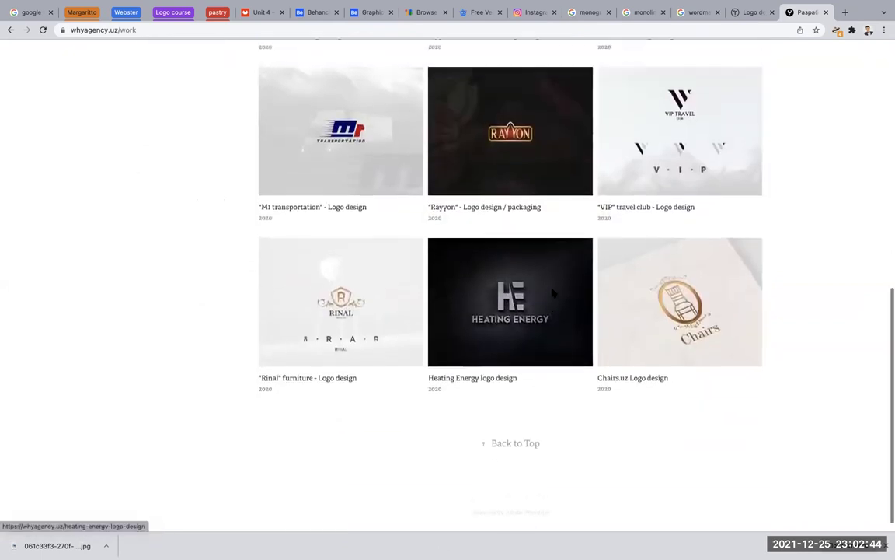
scroll(552, 292, up, 10)
scroll(553, 292, down, 6)
scroll(553, 292, down, 1)
scroll(552, 293, up, 9)
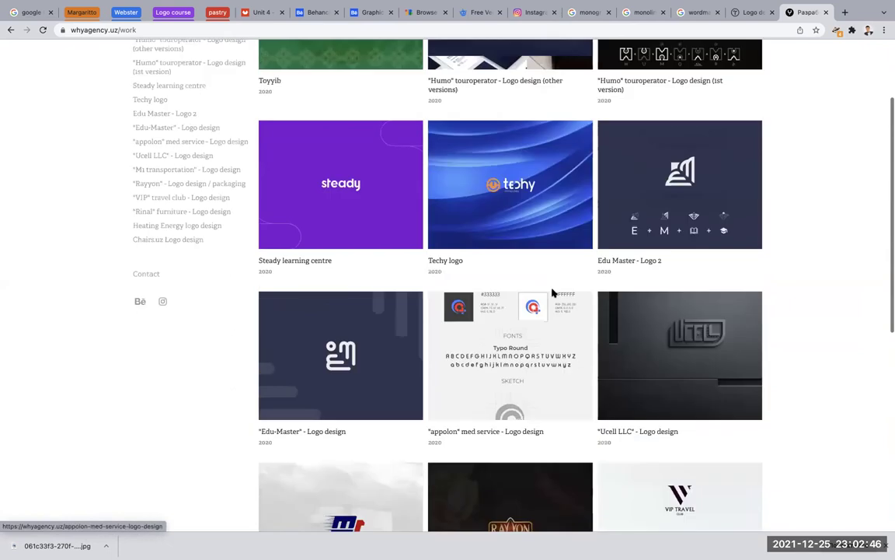
scroll(467, 289, up, 4)
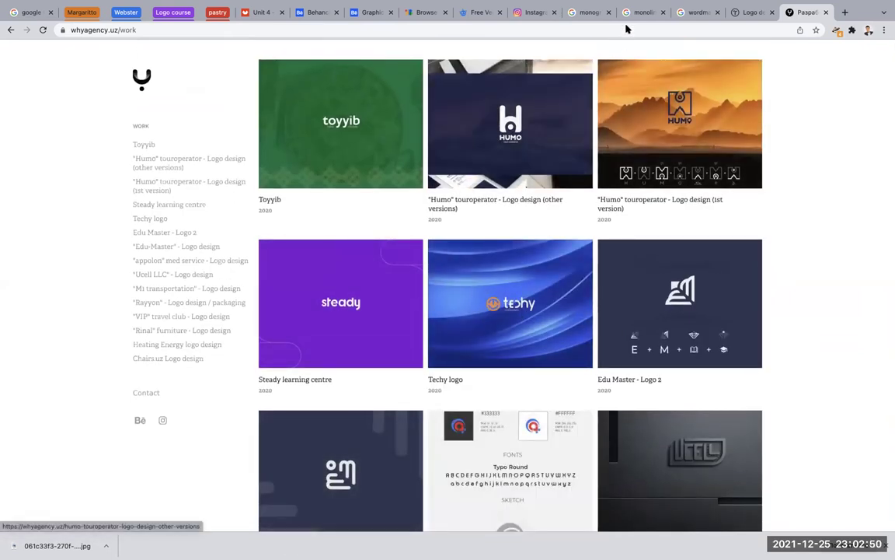
click(592, 12)
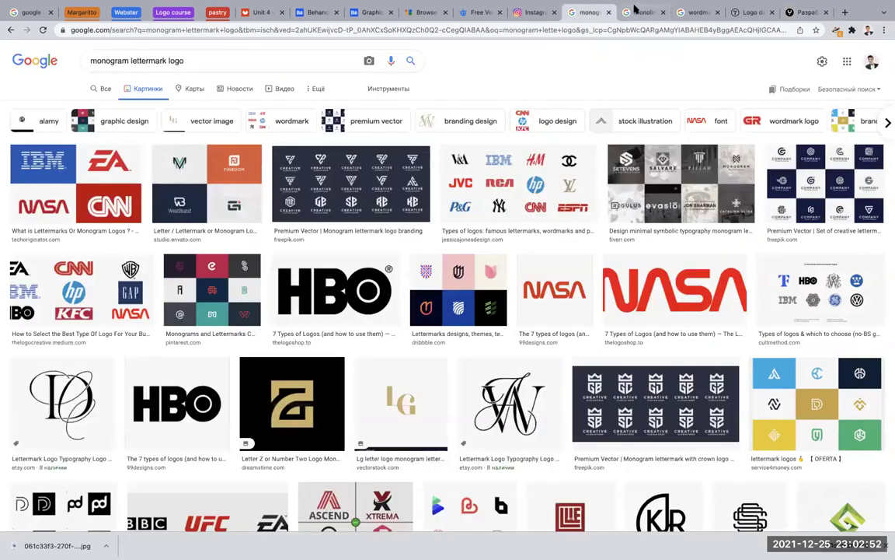
Step: Compare the monoline, wordmark and monogram lettermark logo search results
click(636, 11)
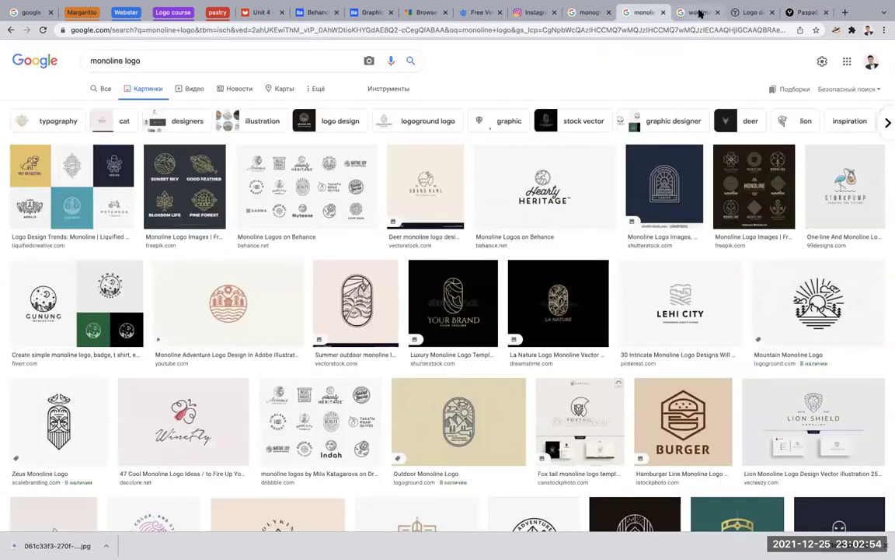
click(698, 13)
click(644, 13)
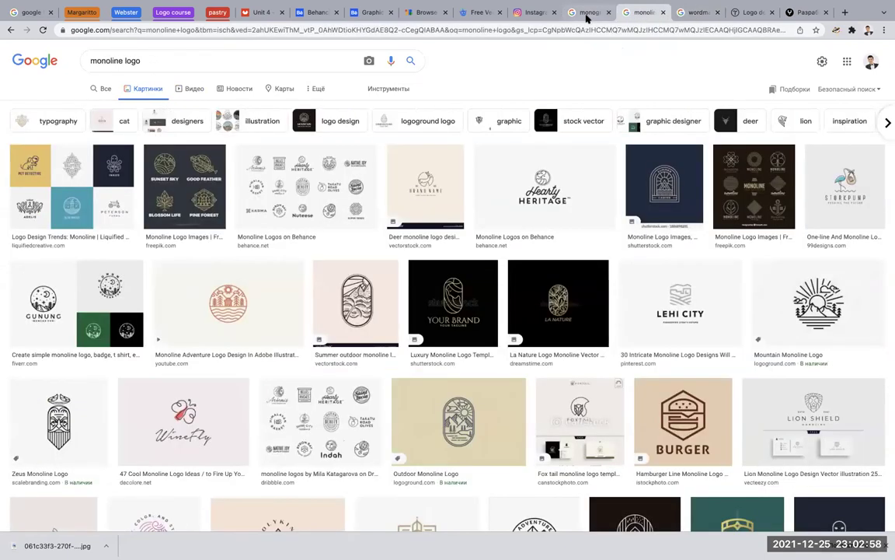
click(587, 14)
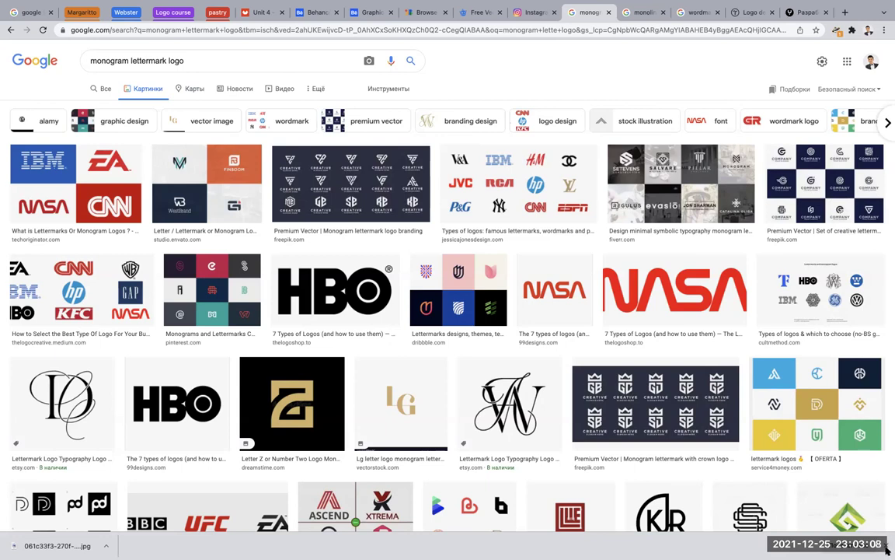
click(887, 545)
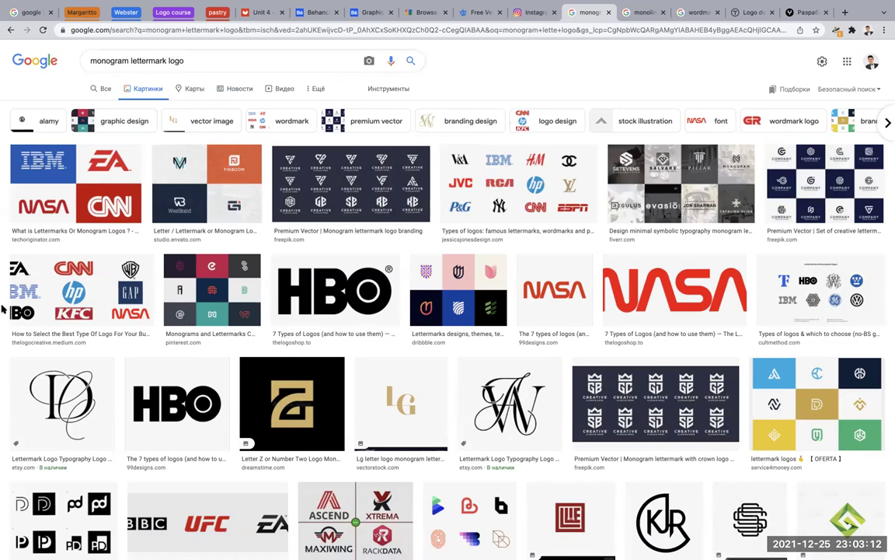
scroll(4, 326, down, 5)
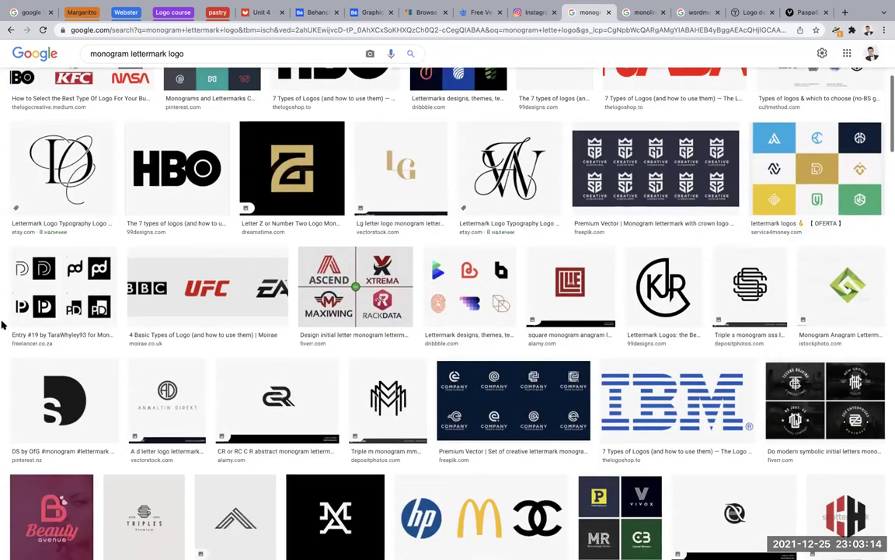
scroll(519, 177, up, 5)
Step: Save the Types of logos image showing IBM, HP, CNN and ESPN lettermarks
click(519, 177)
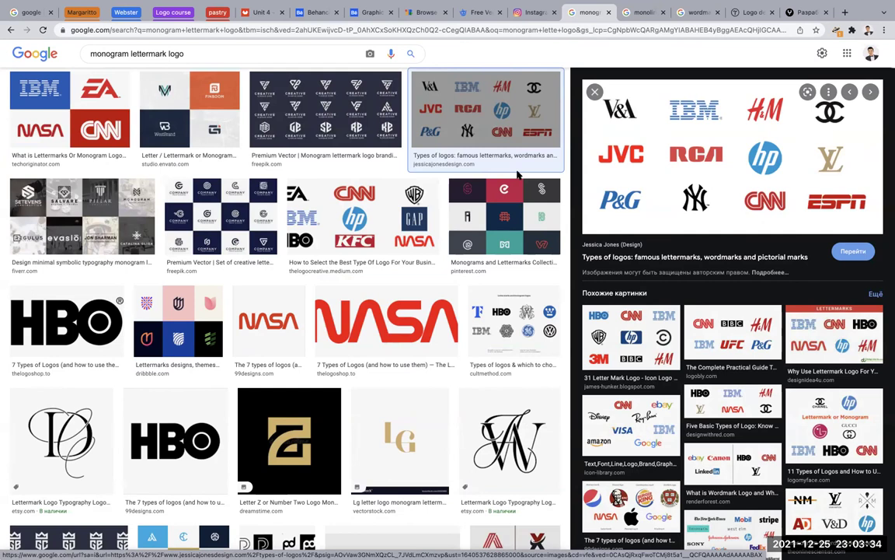
mouse_move(733, 155)
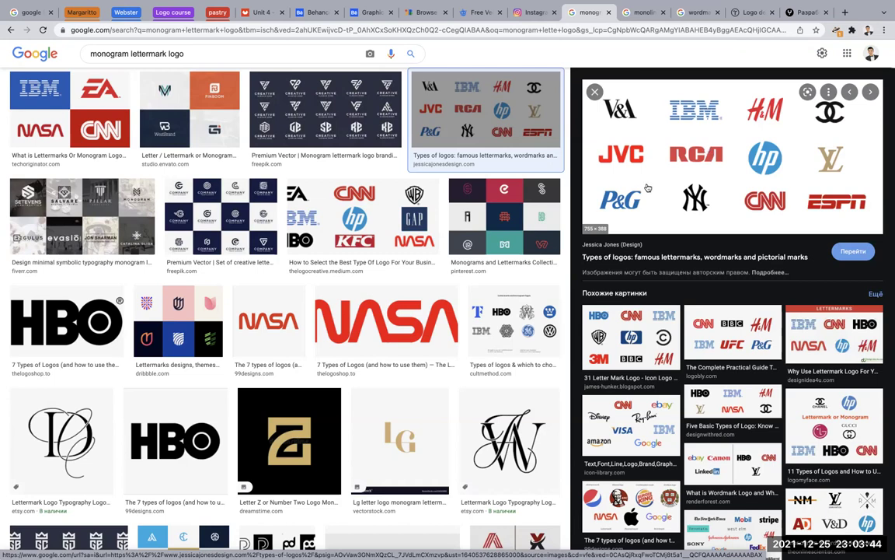
right_click(647, 141)
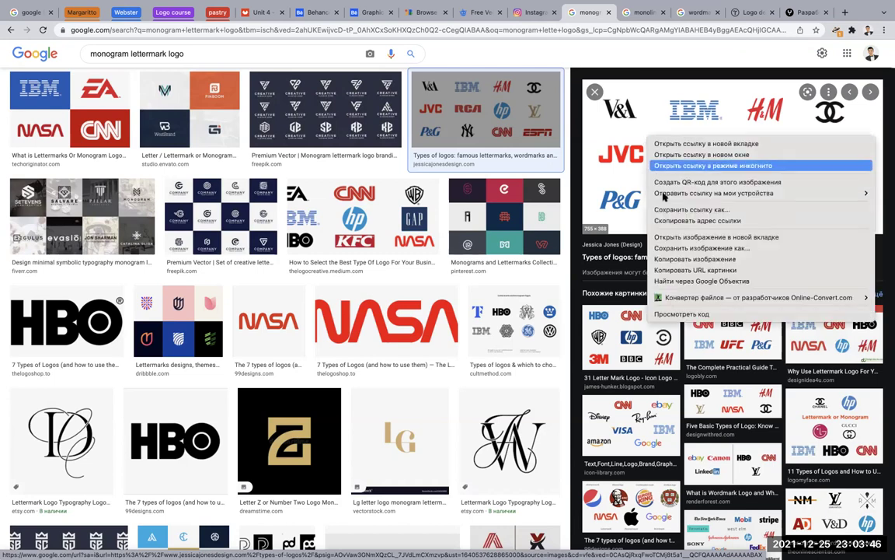
click(664, 258)
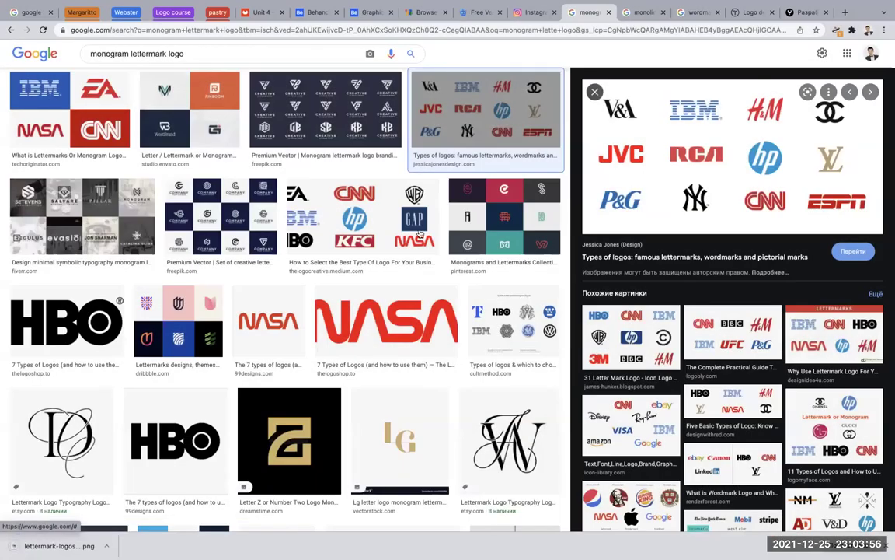
click(593, 91)
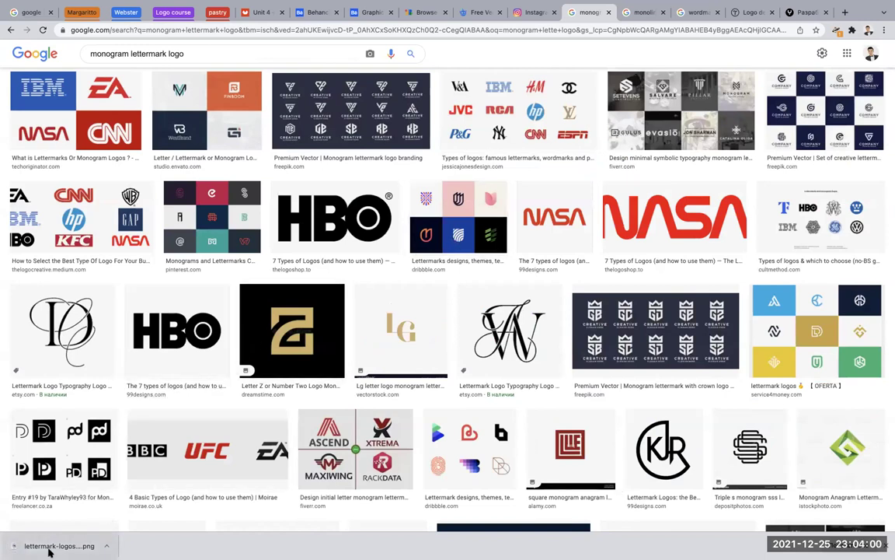
Step: Bring lettermark-logos-initials-examples.png into Illustrator, scale it to about 7.66 × 1.93 cm at the artboard's top
mouse_move(48, 551)
mouse_down()
mouse_move(459, 552)
mouse_move(449, 546)
mouse_up()
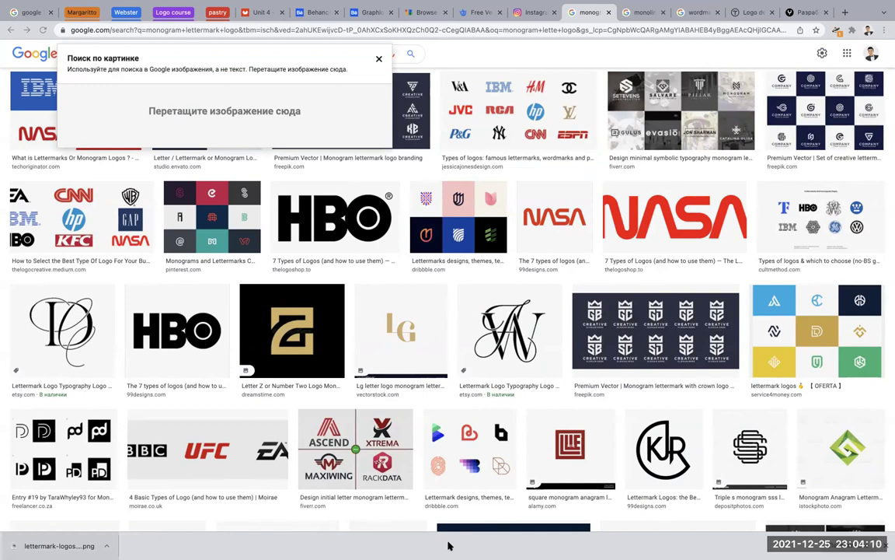
mouse_move(448, 546)
mouse_down()
mouse_move(418, 506)
mouse_move(663, 452)
mouse_move(590, 389)
mouse_up()
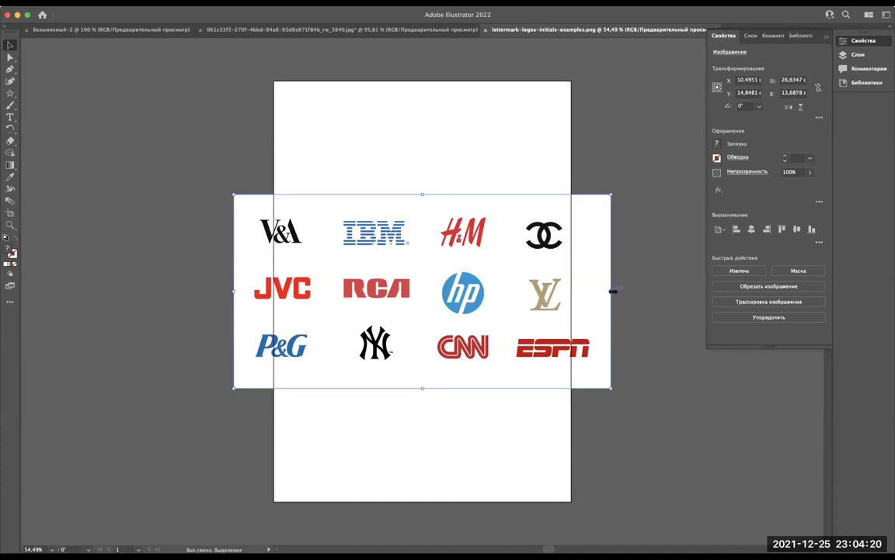
drag(612, 291, 343, 322)
drag(292, 306, 420, 163)
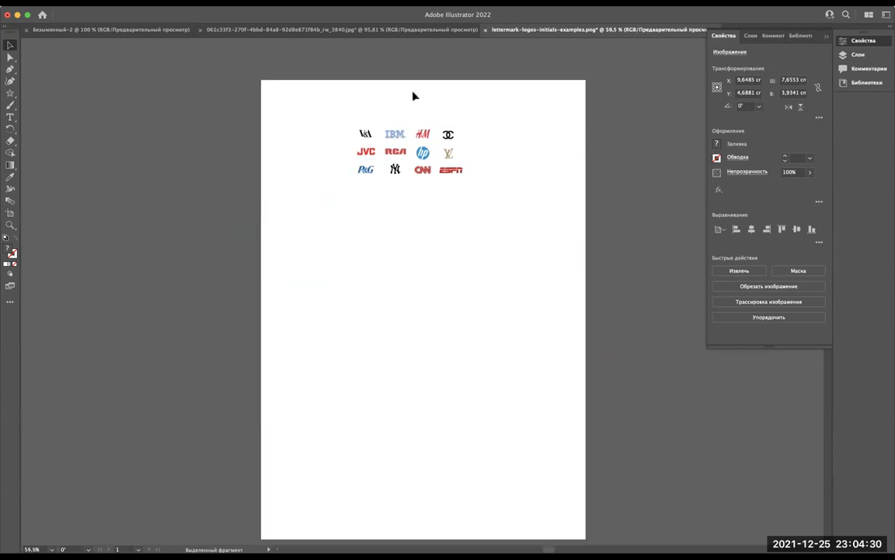
scroll(413, 94, up, 5)
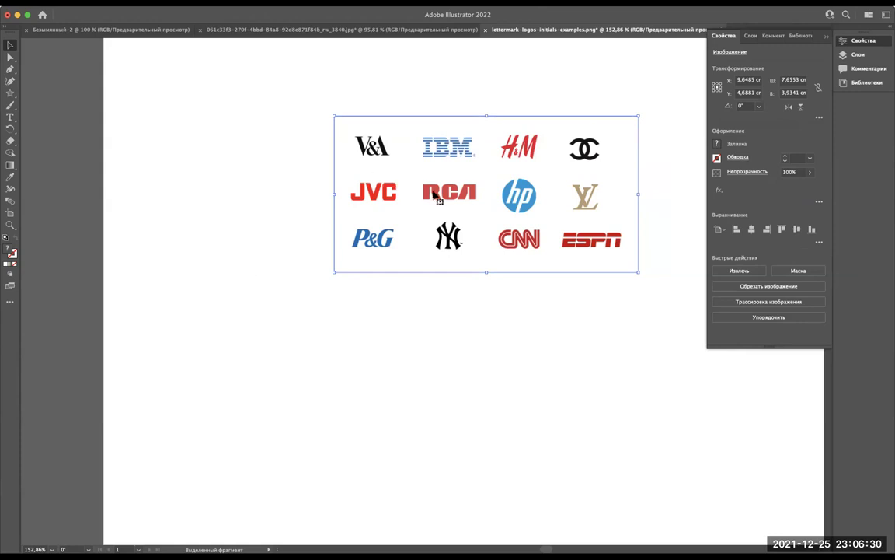
Step: Zoom around the twelve reference logos and settle close on the slanted HP lettermark
scroll(433, 194, right, 3)
scroll(433, 194, up, 1)
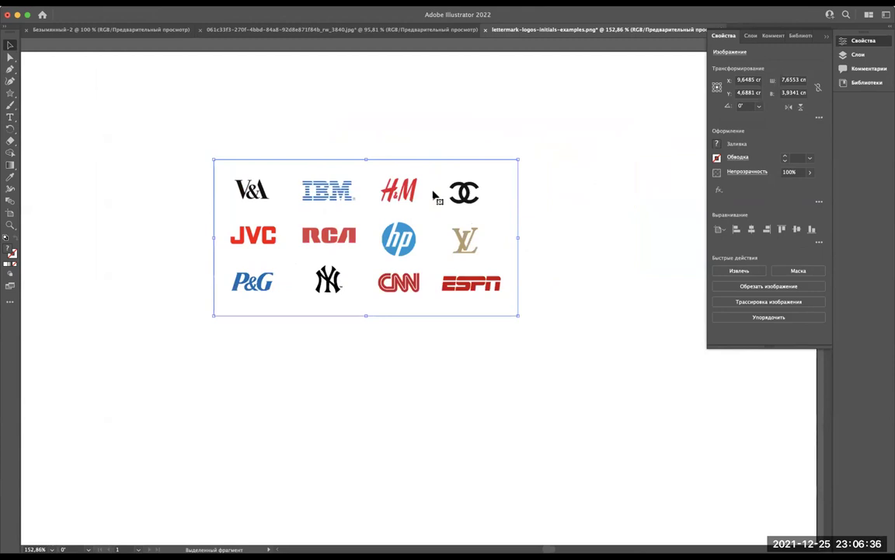
alt+scroll(362, 226, up, 5)
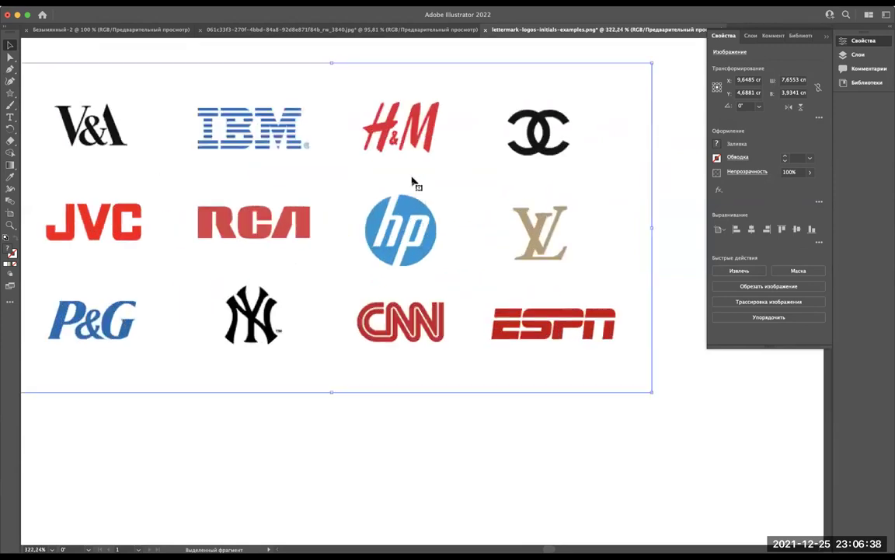
alt+scroll(336, 200, down, 4)
alt+scroll(336, 201, down, 3)
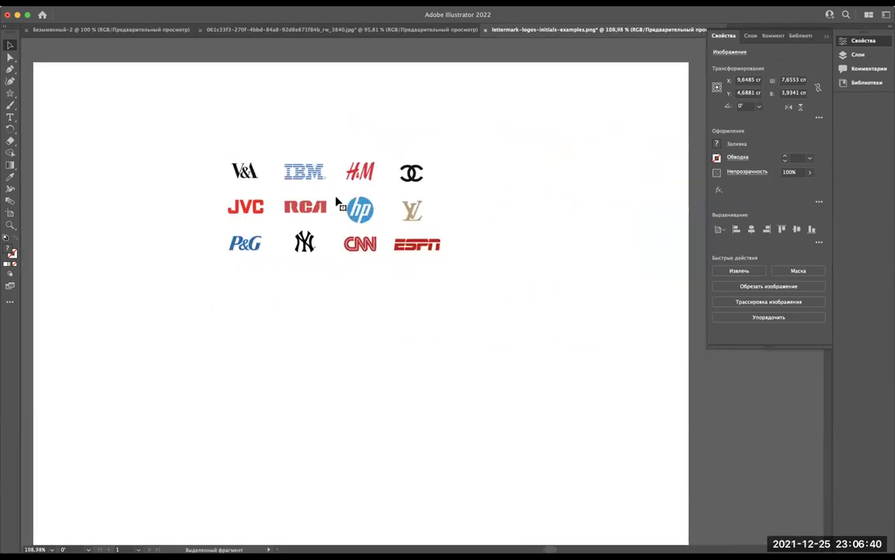
alt+scroll(335, 200, up, 5)
alt+scroll(392, 233, up, 5)
alt+scroll(392, 234, down, 5)
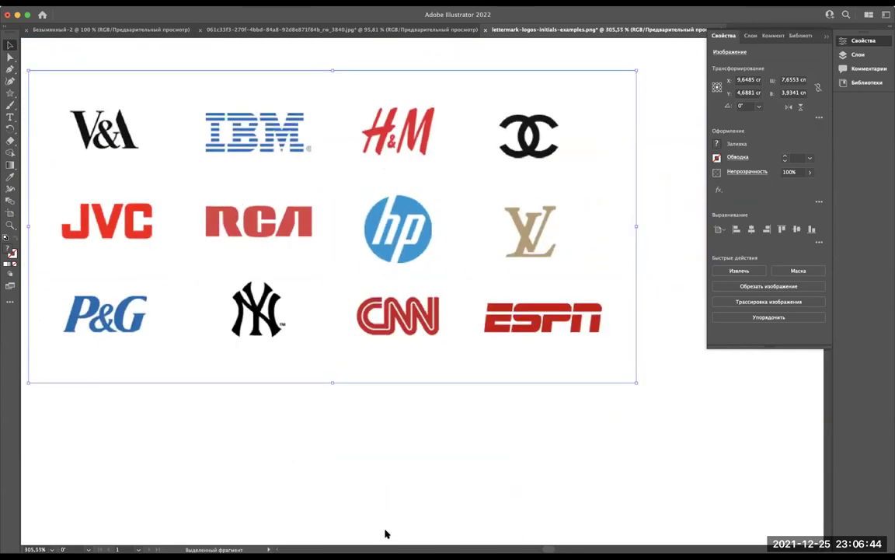
alt+scroll(313, 212, up, 3)
alt+scroll(313, 212, up, 2)
alt+scroll(313, 213, down, 5)
alt+scroll(441, 80, up, 1)
alt+scroll(297, 259, up, 4)
alt+scroll(296, 262, down, 2)
alt+scroll(296, 262, down, 3)
alt+scroll(295, 262, up, 1)
alt+scroll(295, 262, up, 1)
alt+scroll(296, 262, up, 1)
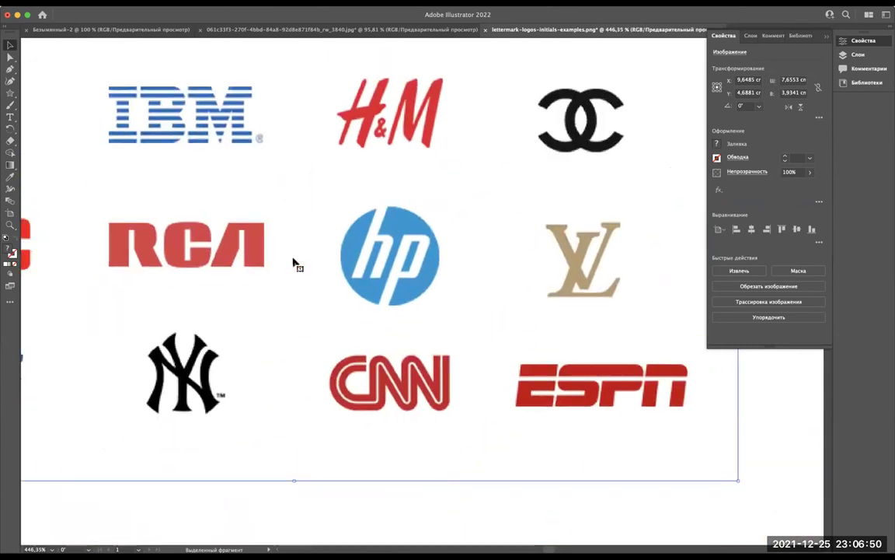
scroll(349, 194, down, 2)
scroll(340, 150, up, 3)
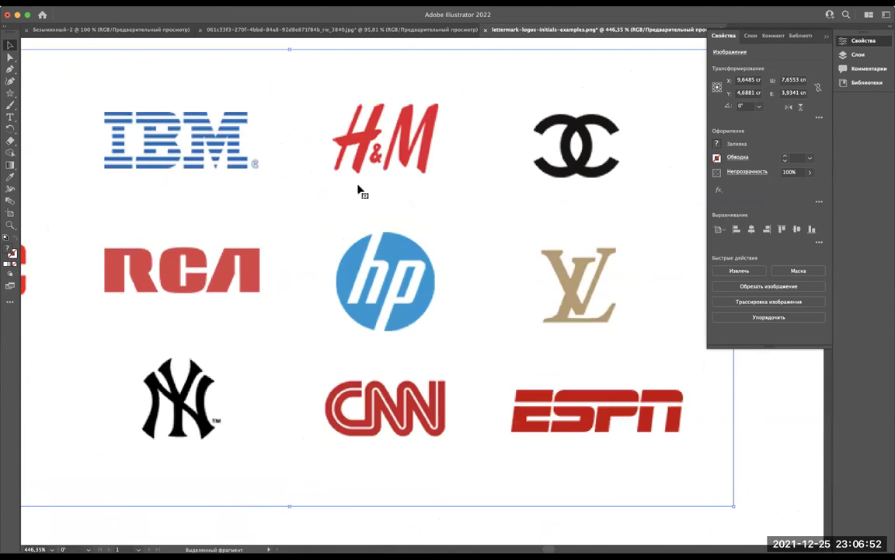
scroll(388, 156, down, 3)
scroll(388, 156, left, 2)
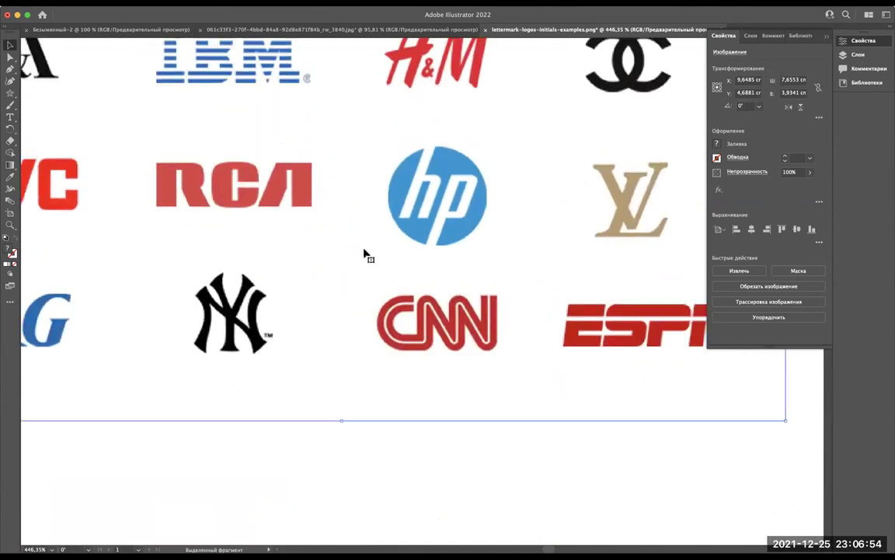
scroll(367, 255, up, 2)
scroll(366, 255, right, 1)
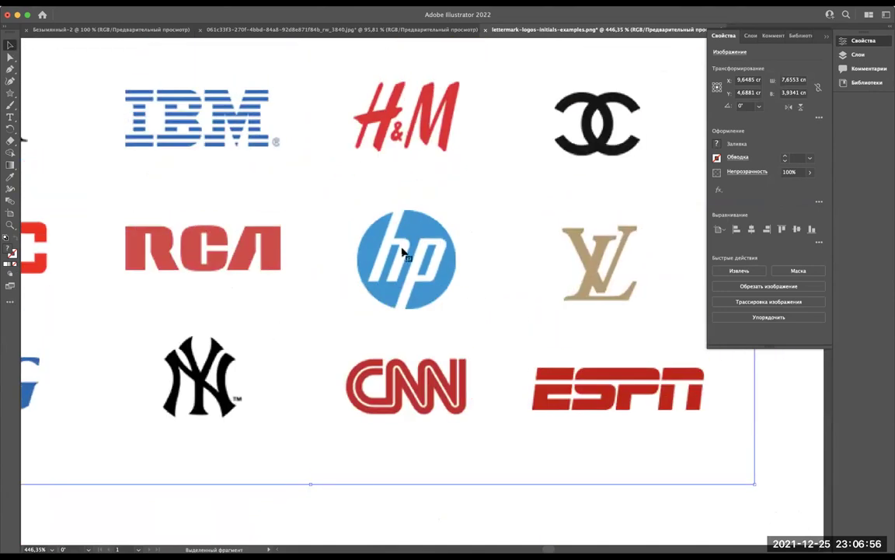
scroll(402, 252, up, 2)
scroll(404, 233, up, 3)
scroll(405, 221, up, 2)
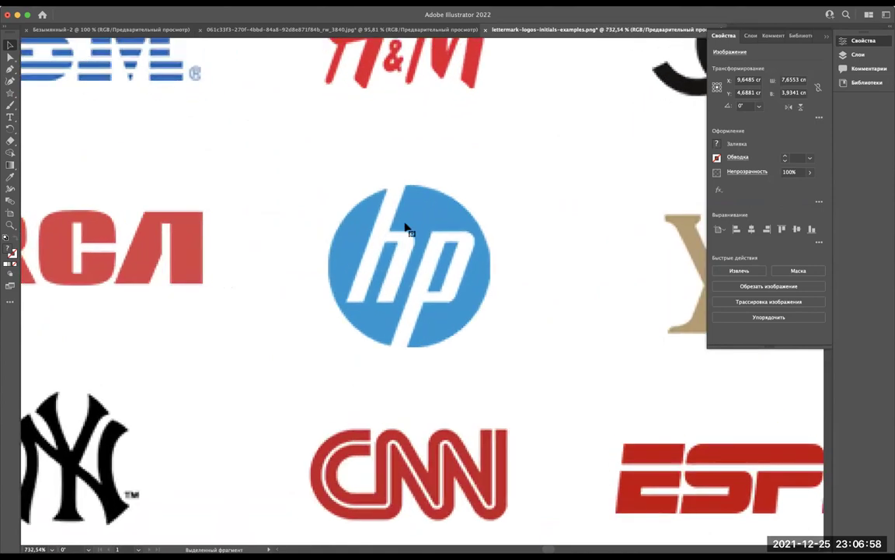
scroll(402, 233, down, 5)
scroll(400, 237, down, 1)
scroll(396, 250, up, 7)
scroll(396, 250, up, 2)
scroll(381, 264, down, 6)
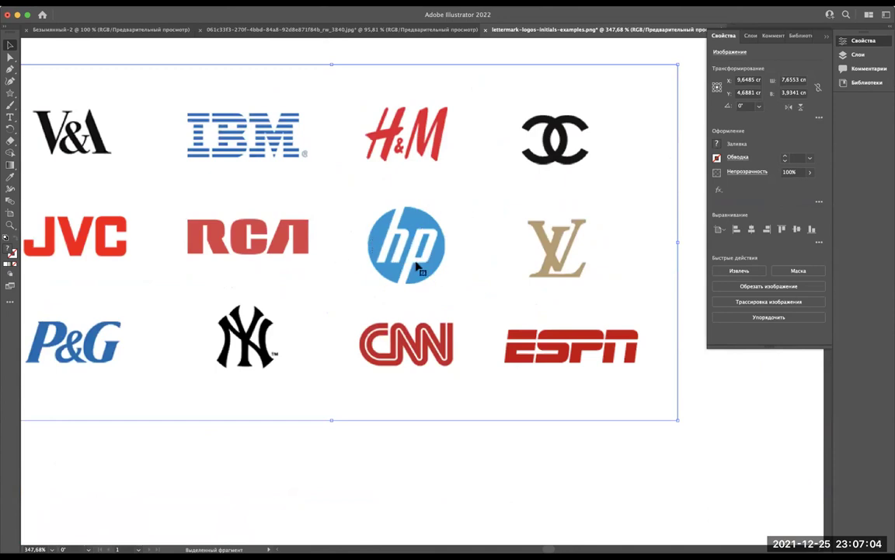
scroll(417, 266, up, 3)
scroll(415, 266, down, 4)
scroll(414, 267, up, 3)
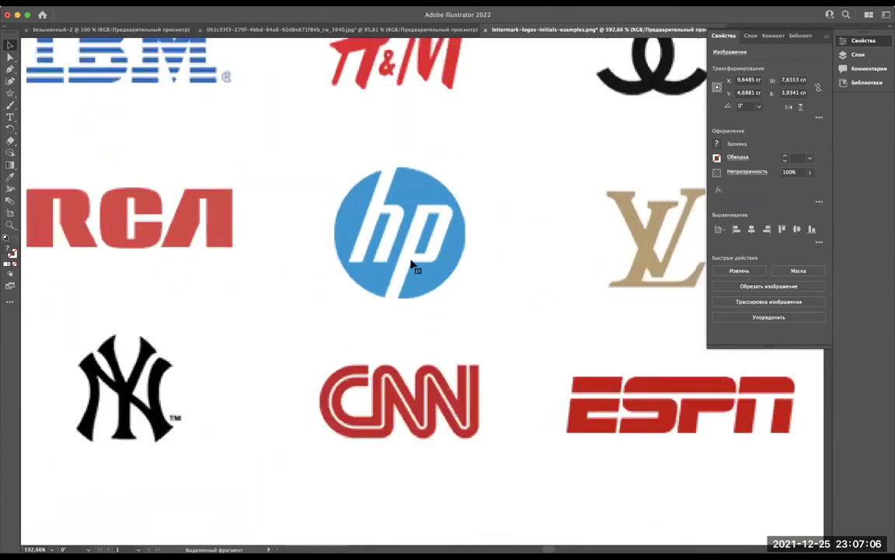
scroll(363, 216, up, 3)
scroll(363, 219, up, 1)
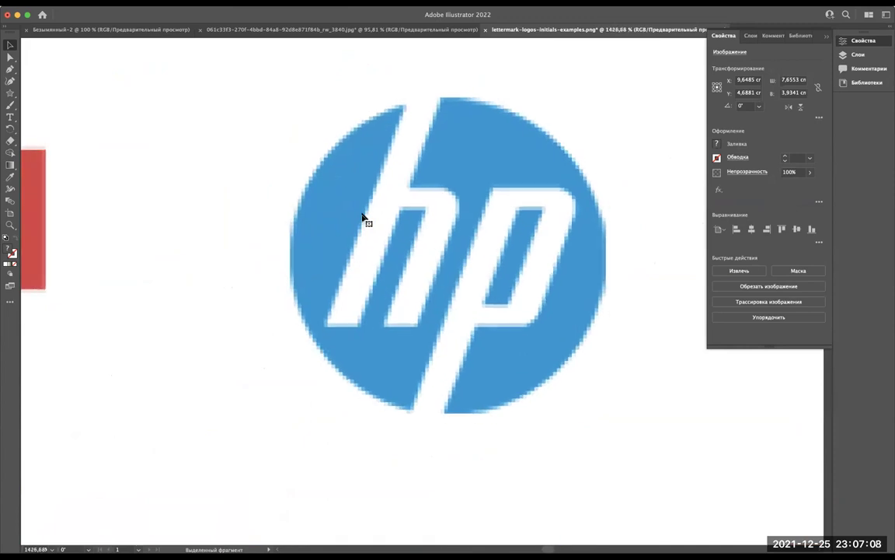
scroll(363, 218, down, 3)
scroll(363, 219, up, 3)
scroll(363, 218, down, 4)
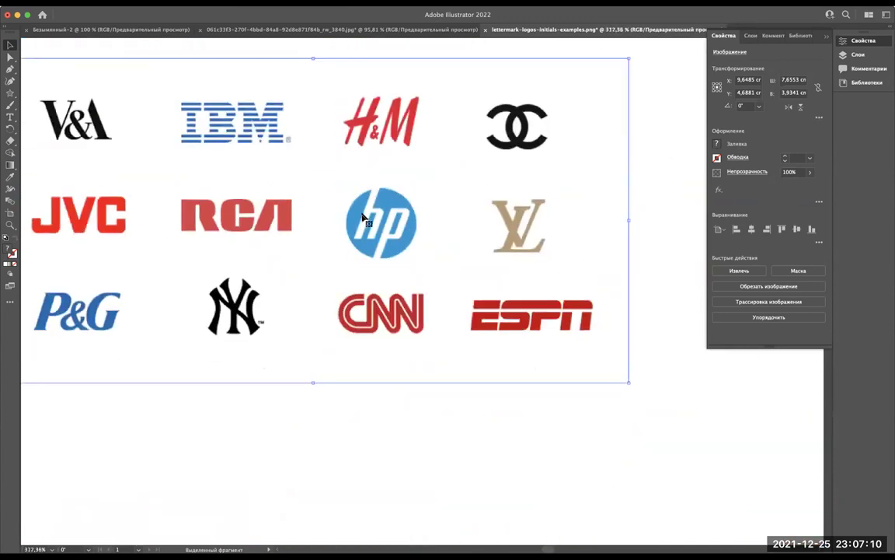
scroll(363, 219, up, 3)
scroll(363, 218, down, 3)
scroll(363, 218, down, 1)
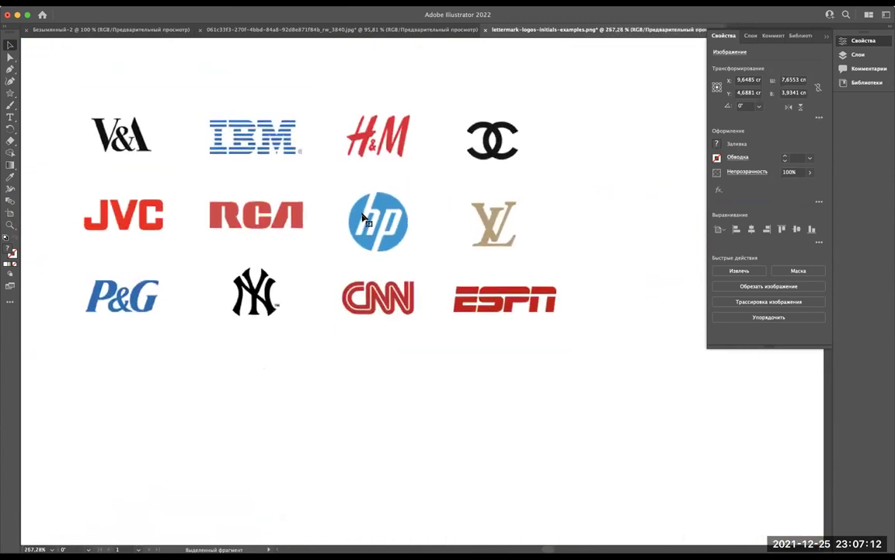
scroll(363, 218, up, 3)
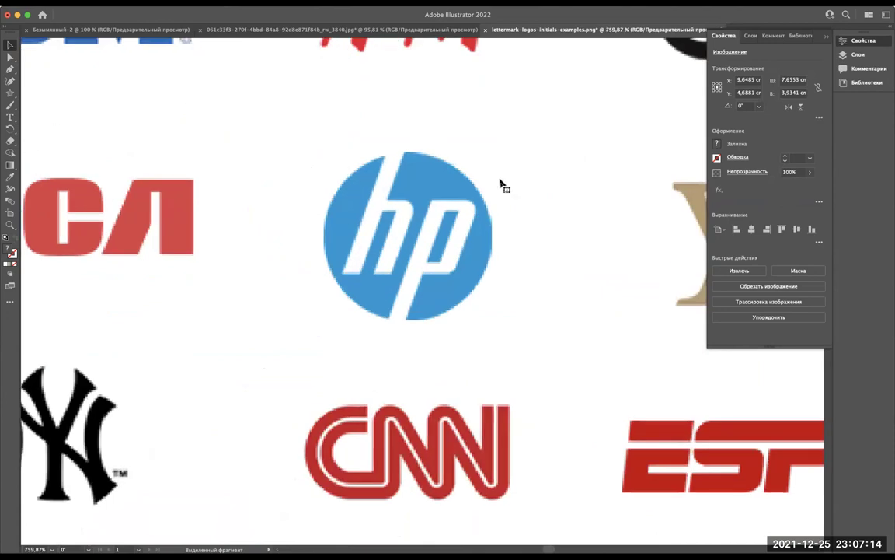
scroll(501, 184, up, 2)
scroll(501, 187, down, 2)
scroll(499, 193, down, 2)
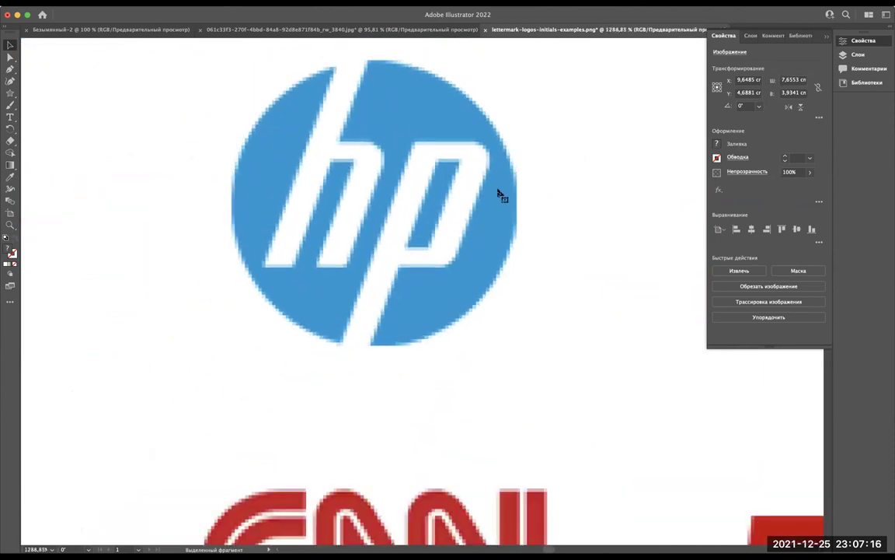
scroll(500, 193, down, 1)
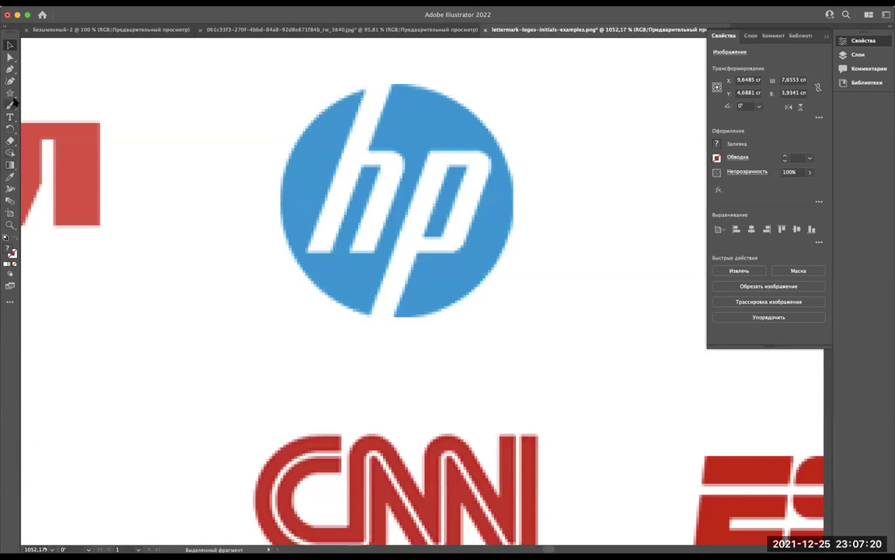
Step: Draw a narrow vertical rectangle, about 0.0532 by 0.5577 cm, right of the HP logo
drag(10, 94, 53, 94)
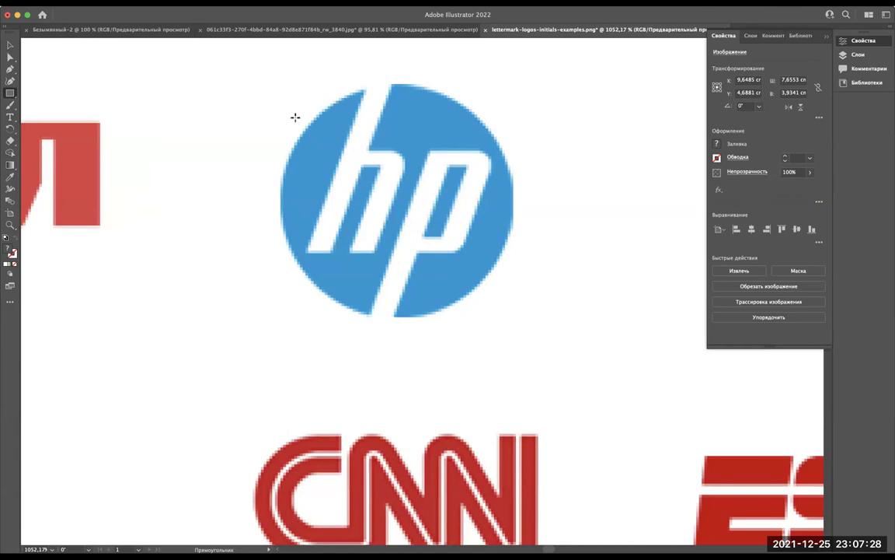
scroll(241, 203, down, 3)
scroll(241, 203, down, 1)
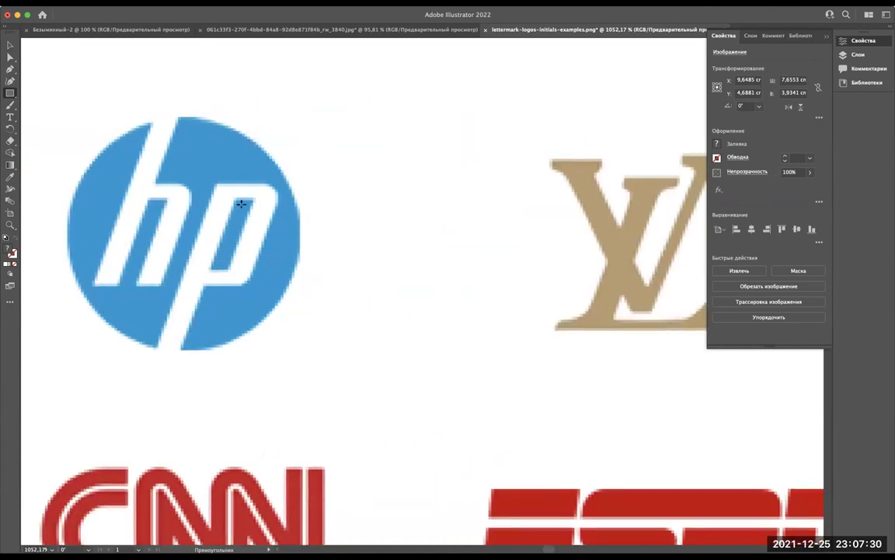
scroll(241, 204, down, 4)
scroll(241, 203, down, 3)
scroll(241, 204, up, 3)
scroll(241, 204, up, 2)
scroll(241, 204, down, 2)
scroll(241, 204, down, 2)
scroll(241, 203, up, 6)
scroll(241, 204, up, 3)
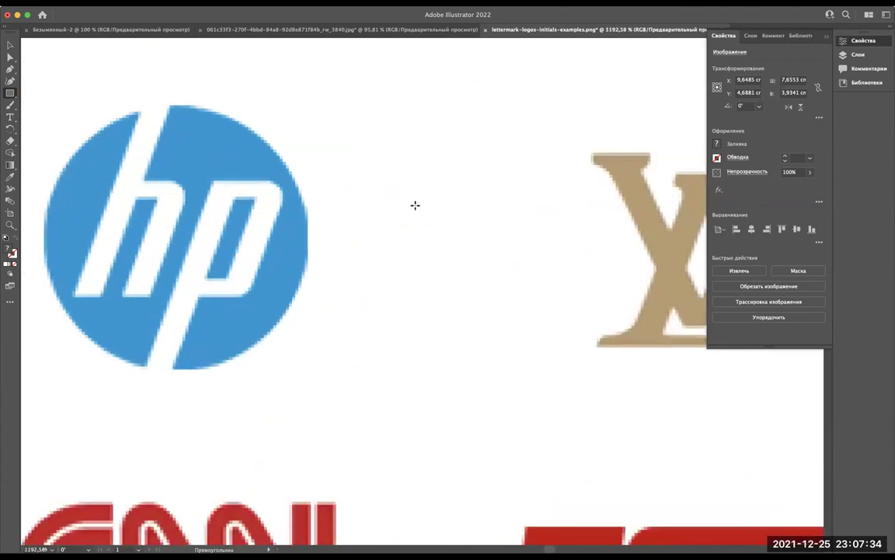
mouse_move(389, 112)
mouse_down()
mouse_move(417, 271)
mouse_move(415, 307)
mouse_move(406, 285)
mouse_up()
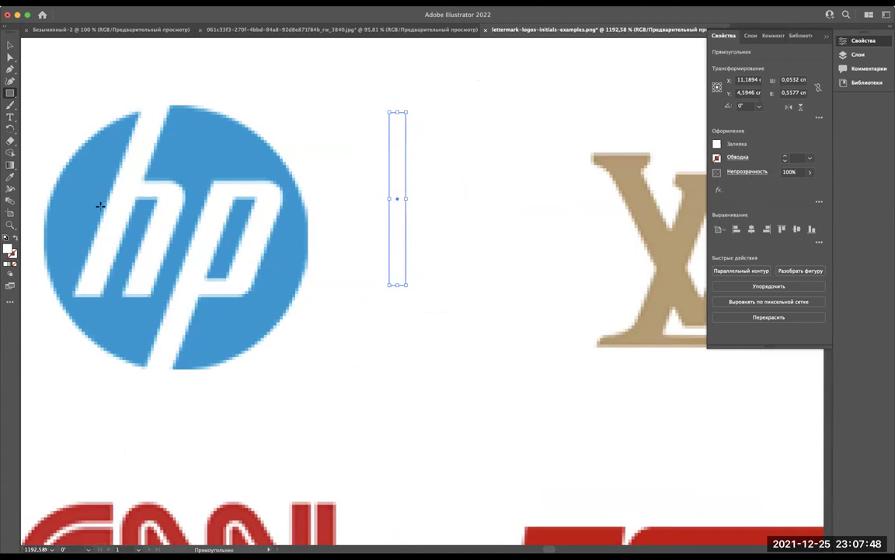
Step: Eyedropper the HP blue, LV tan, then CNN red, leaving the thin rectangle filled red
click(11, 178)
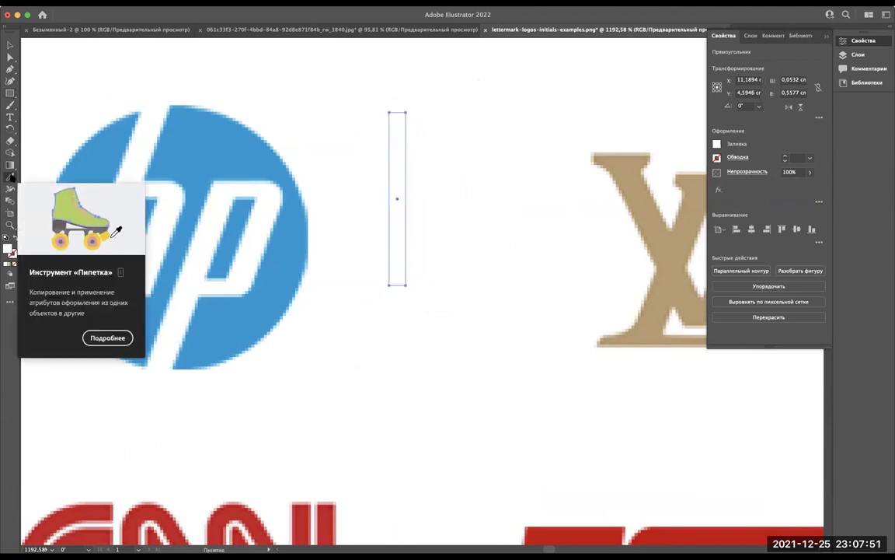
click(214, 153)
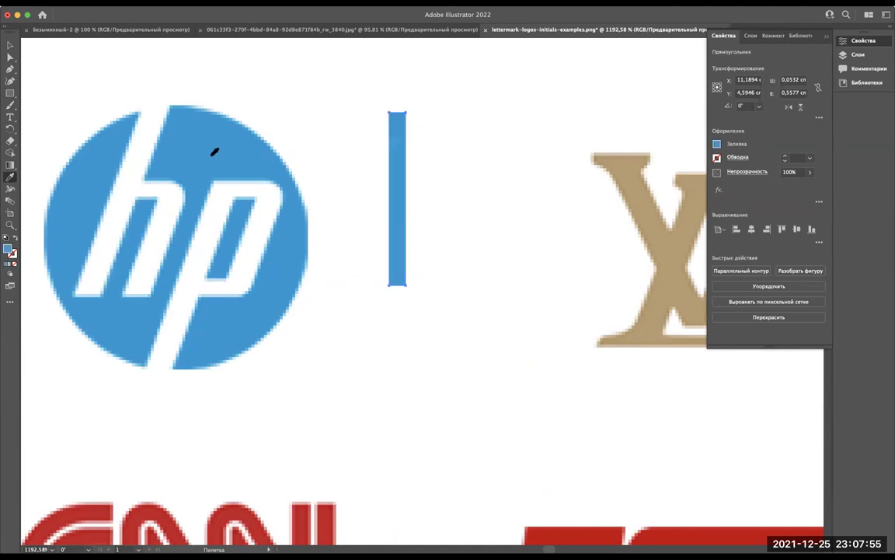
click(637, 235)
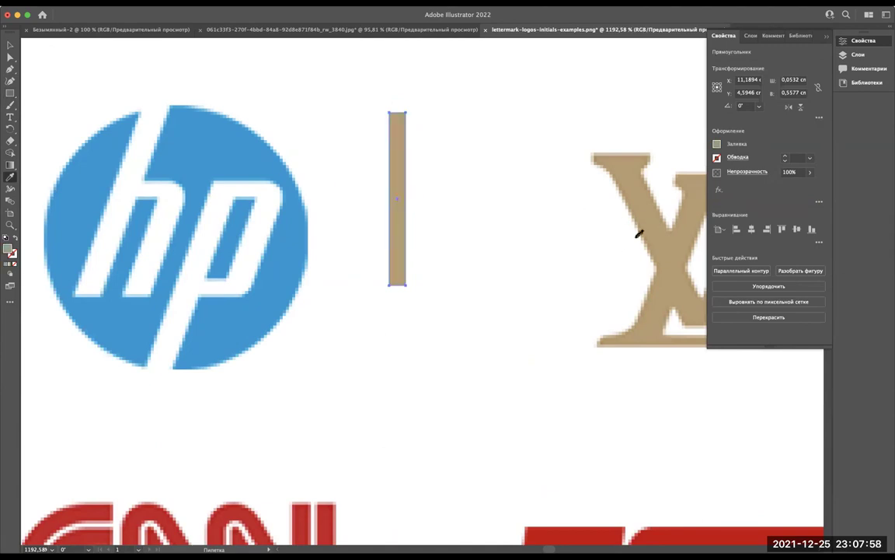
scroll(547, 302, down, 3)
scroll(547, 302, left, 1)
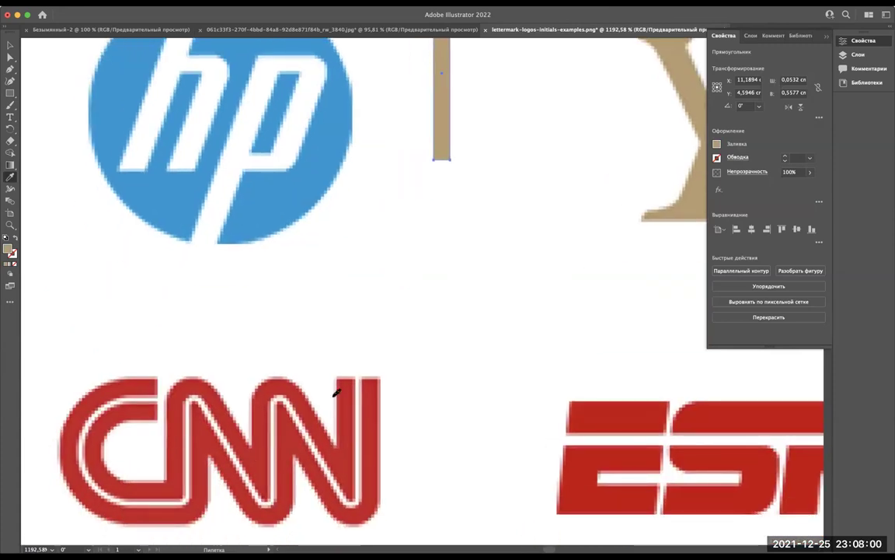
click(349, 392)
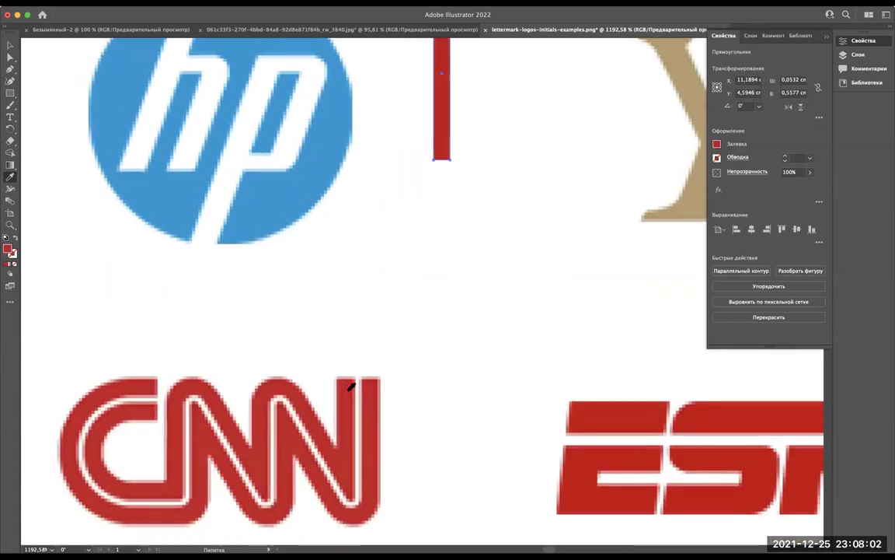
scroll(434, 84, up, 2)
scroll(433, 84, right, 1)
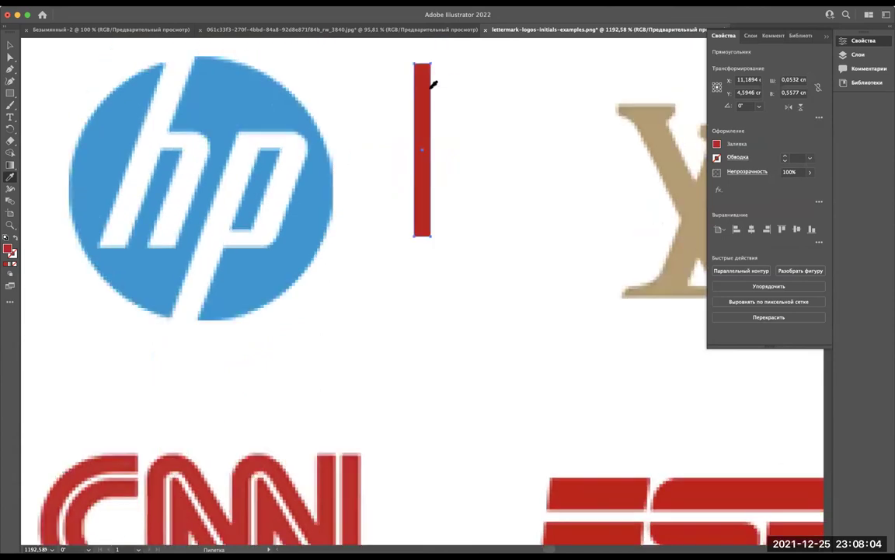
scroll(434, 84, up, 1)
click(11, 46)
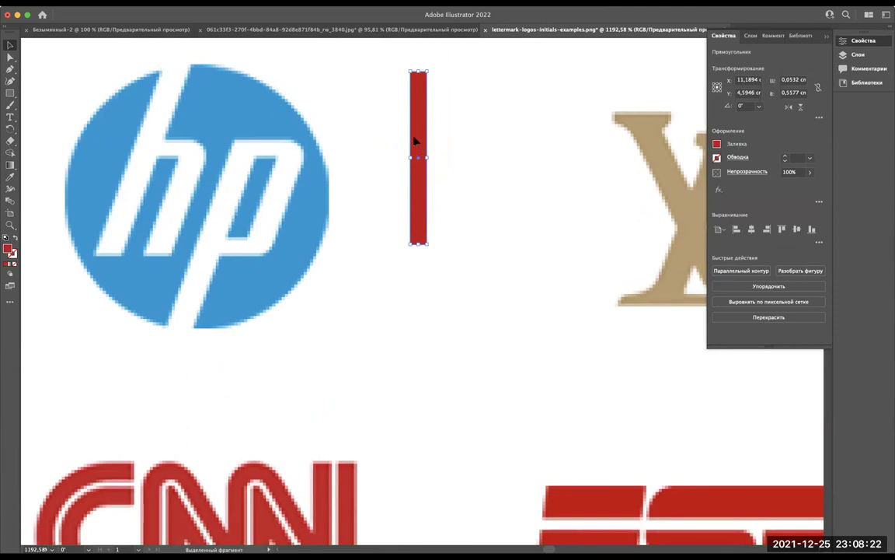
Step: Duplicate the thin red bar and slide the copy to its right, then reselect the narrow bar
drag(415, 141, 432, 141)
drag(436, 143, 433, 142)
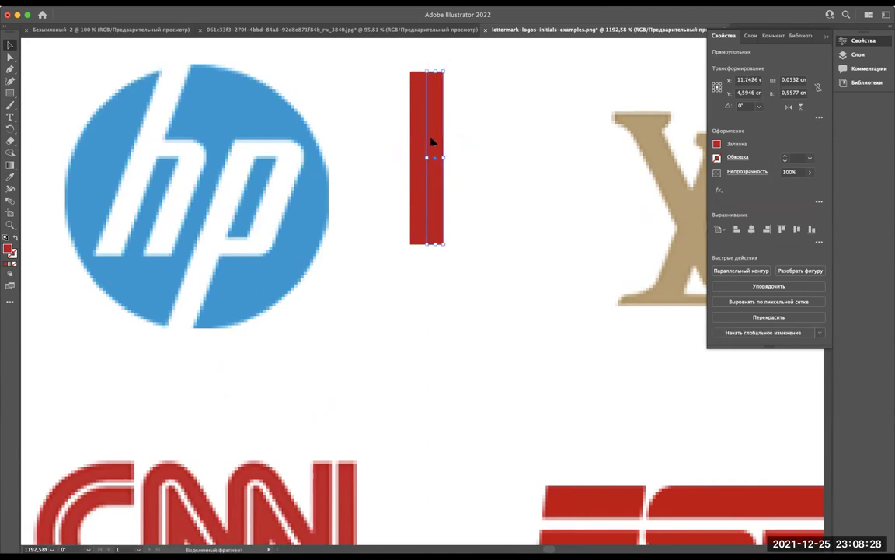
drag(433, 142, 448, 140)
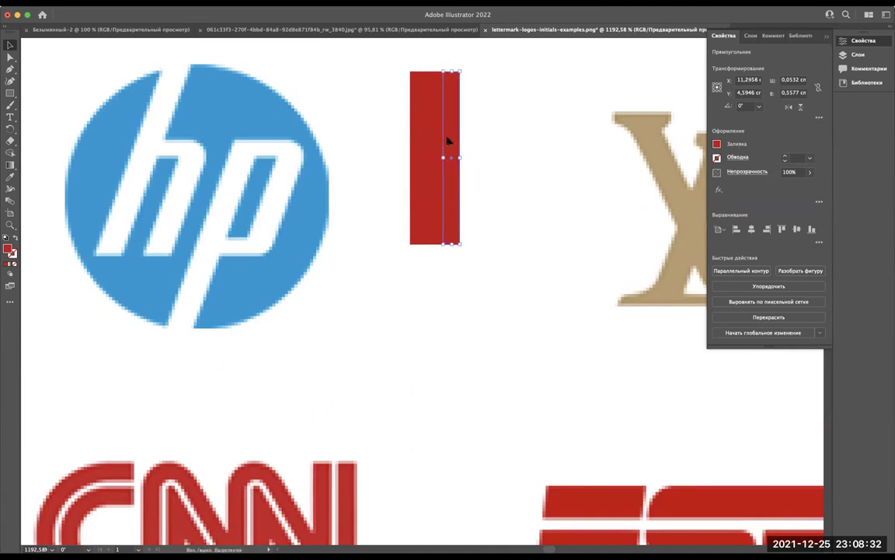
click(450, 101)
click(444, 95)
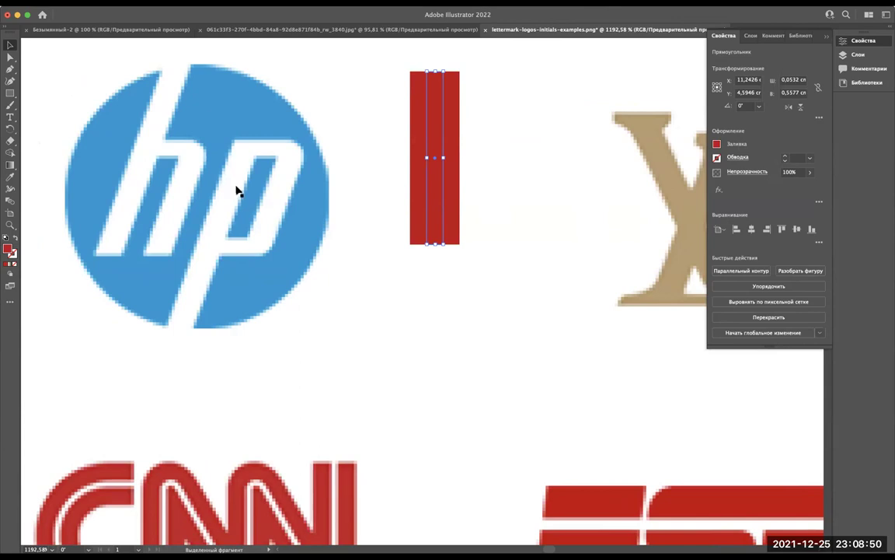
Step: Zoom in closely on the selected narrow red rectangle beside the HP logo
scroll(539, 233, down, 3)
scroll(539, 234, down, 2)
scroll(539, 233, up, 5)
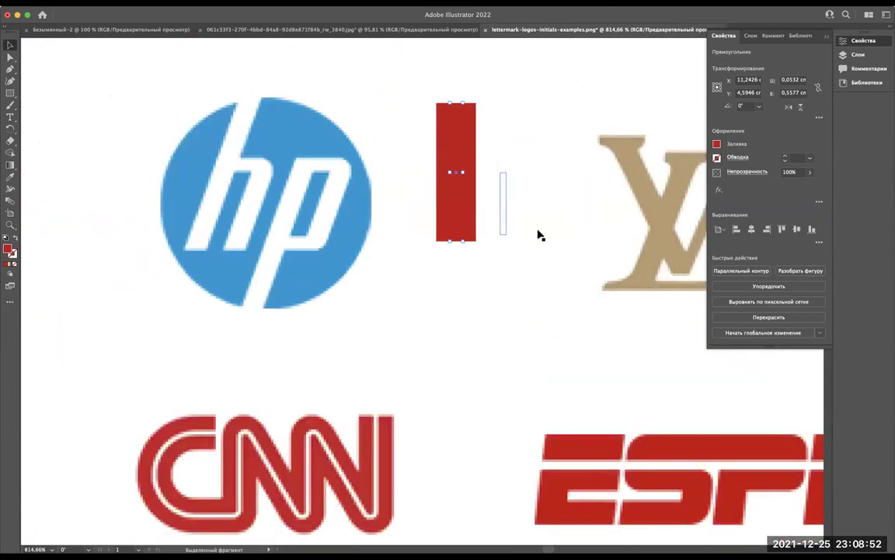
scroll(539, 234, up, 2)
scroll(454, 144, up, 3)
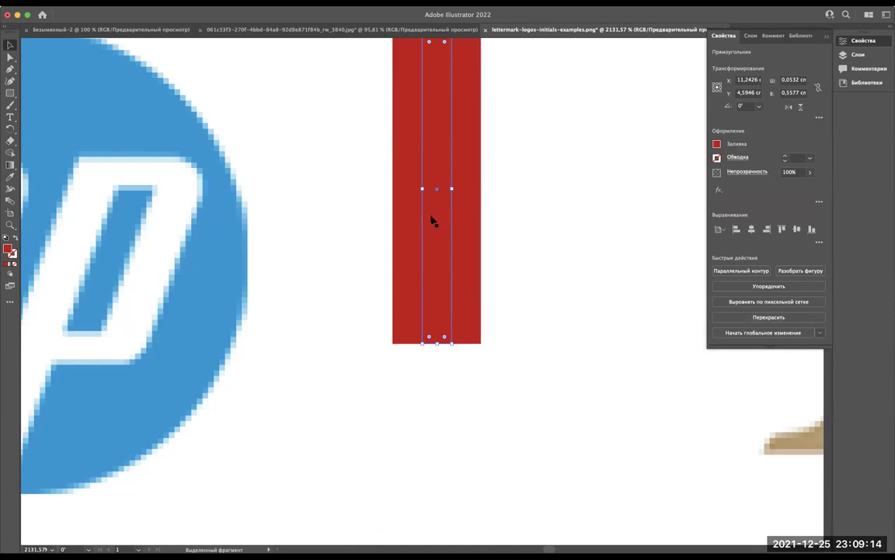
scroll(377, 198, down, 5)
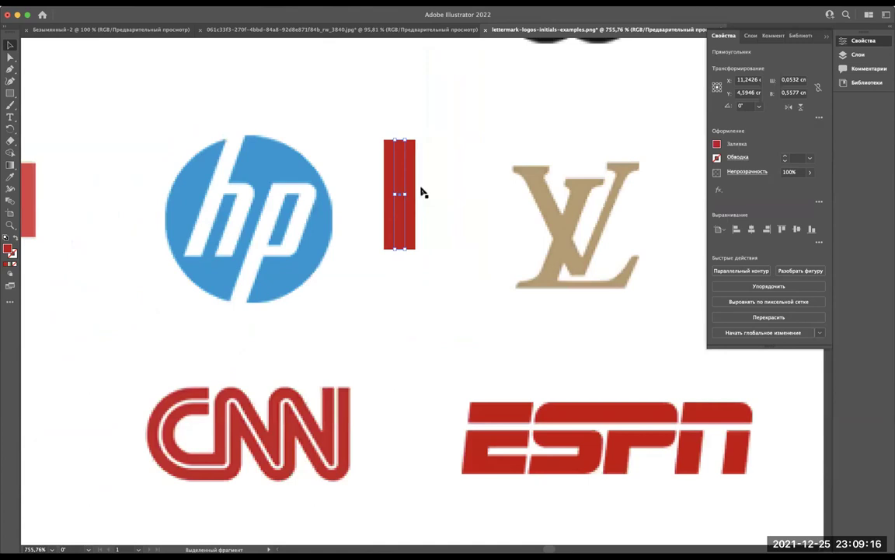
scroll(422, 192, up, 5)
scroll(419, 192, left, 2)
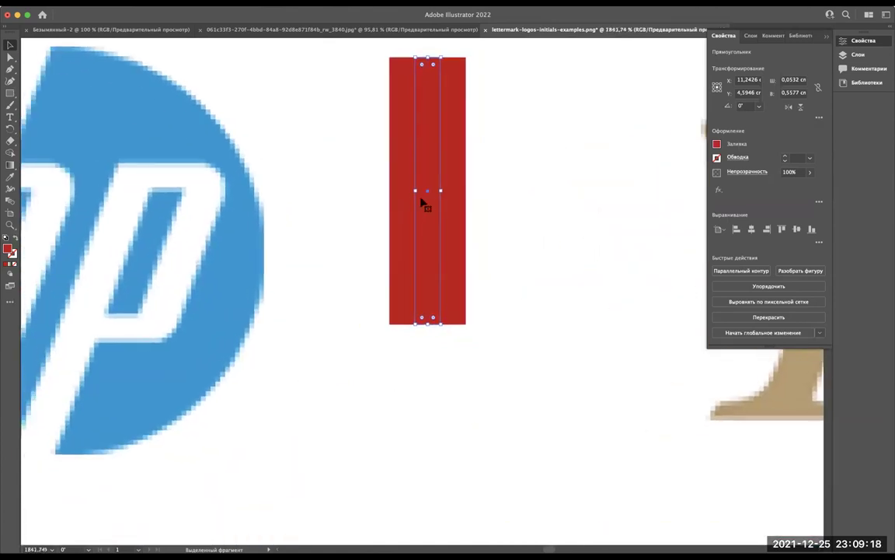
scroll(424, 194, up, 2)
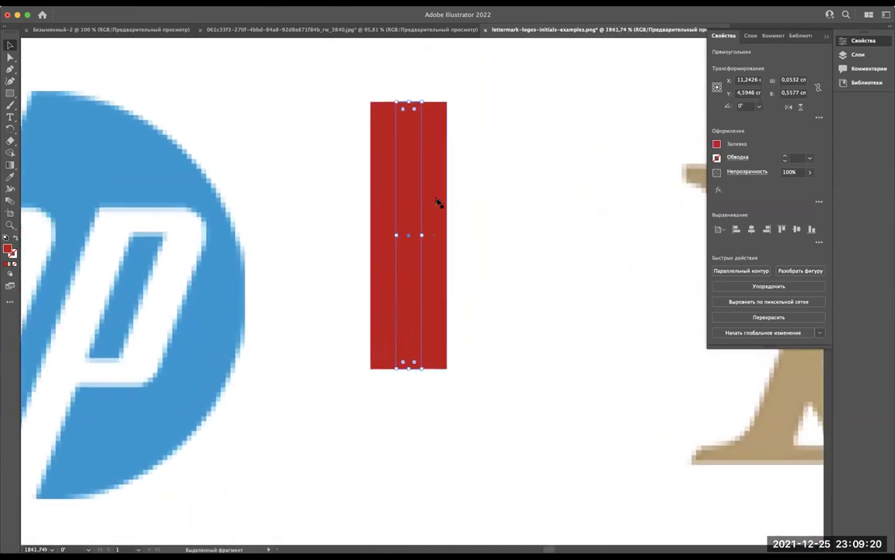
Step: Duplicate the thin bar with Ctrl+D, shorten the two right bars to half height, and select all three
key(ctrl+d)
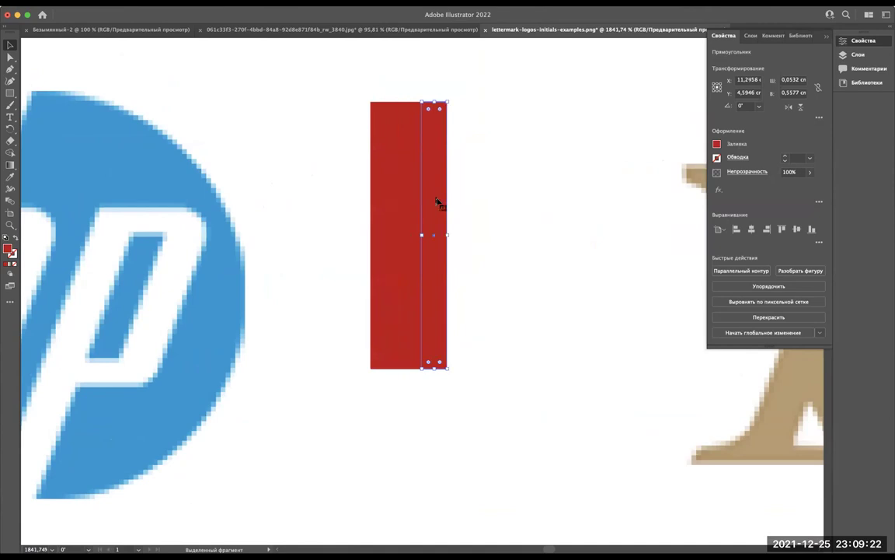
shift+click(407, 196)
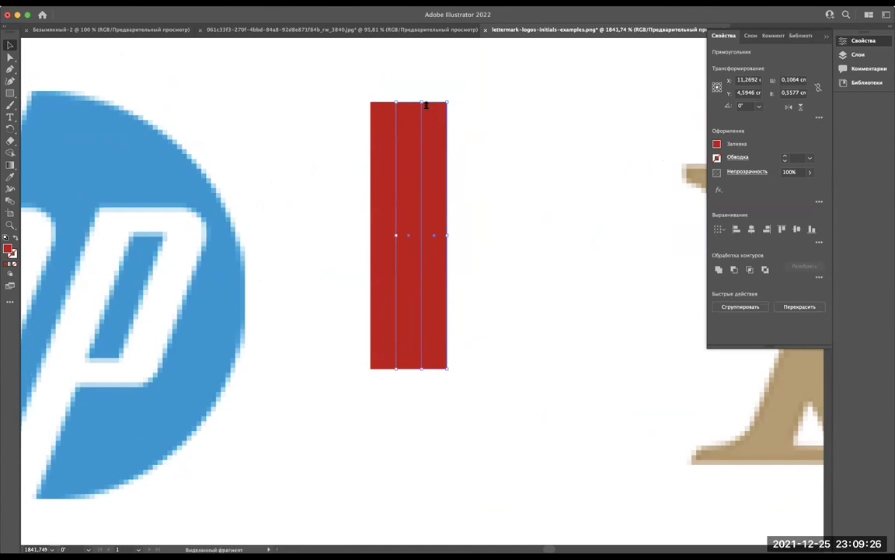
drag(423, 101, 424, 241)
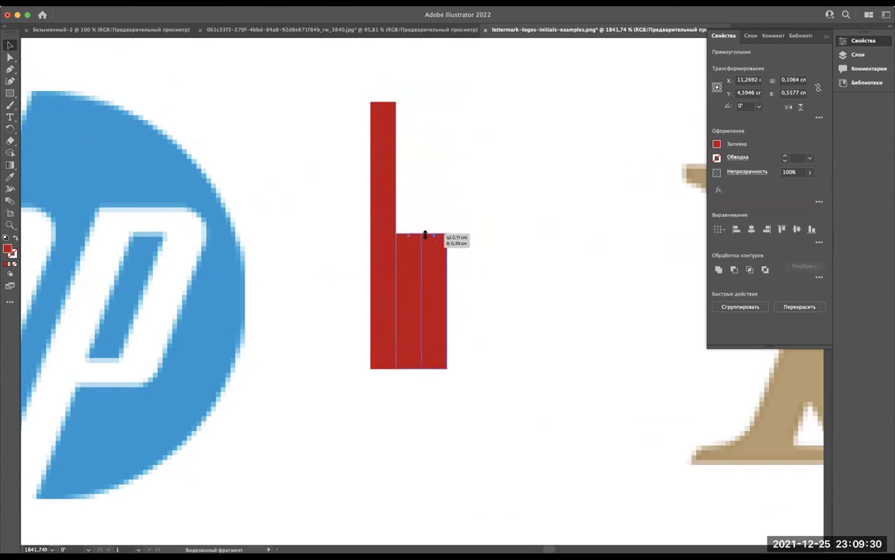
shift+click(381, 185)
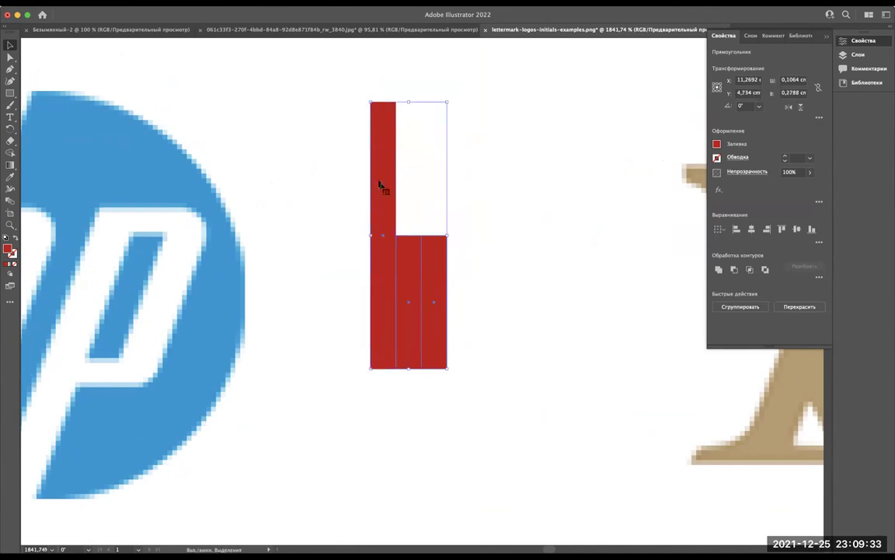
Step: Fill the selected bars with the blue sampled from the HP circle
click(10, 176)
click(119, 152)
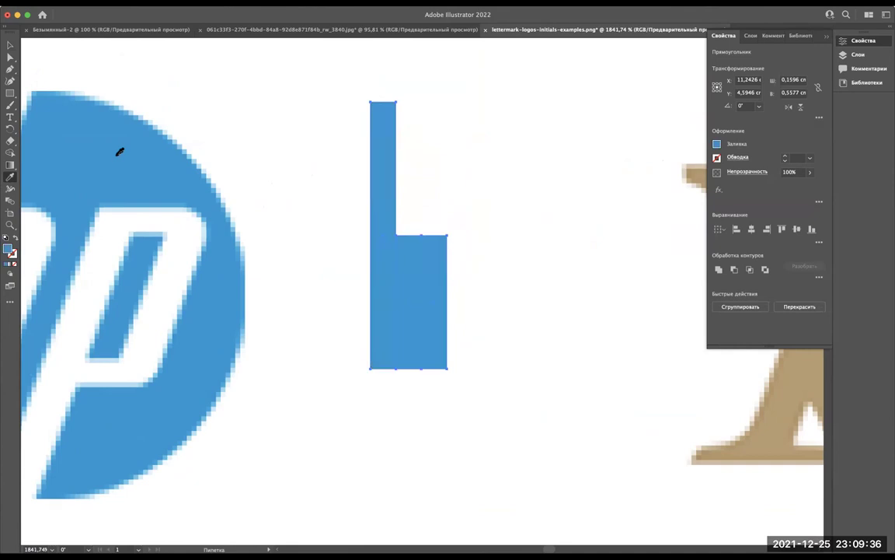
click(10, 45)
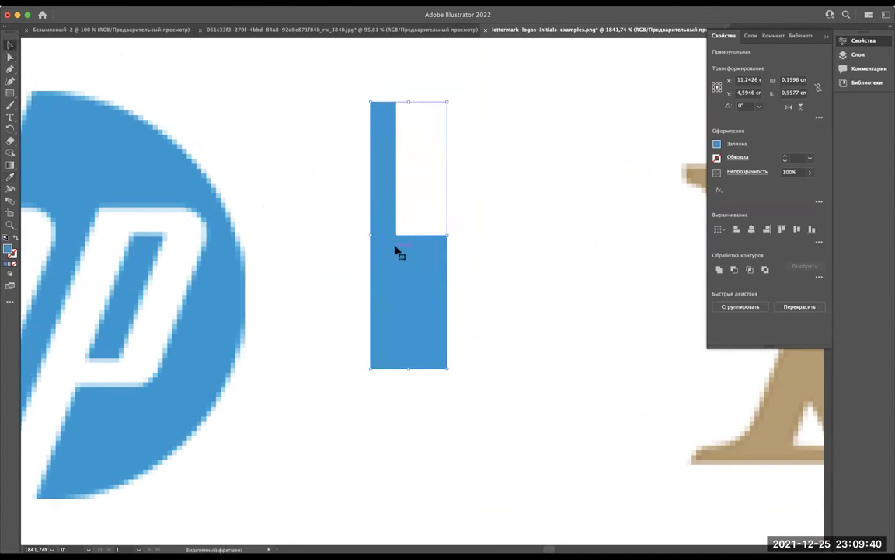
scroll(395, 251, left, 3)
scroll(395, 251, down, 3)
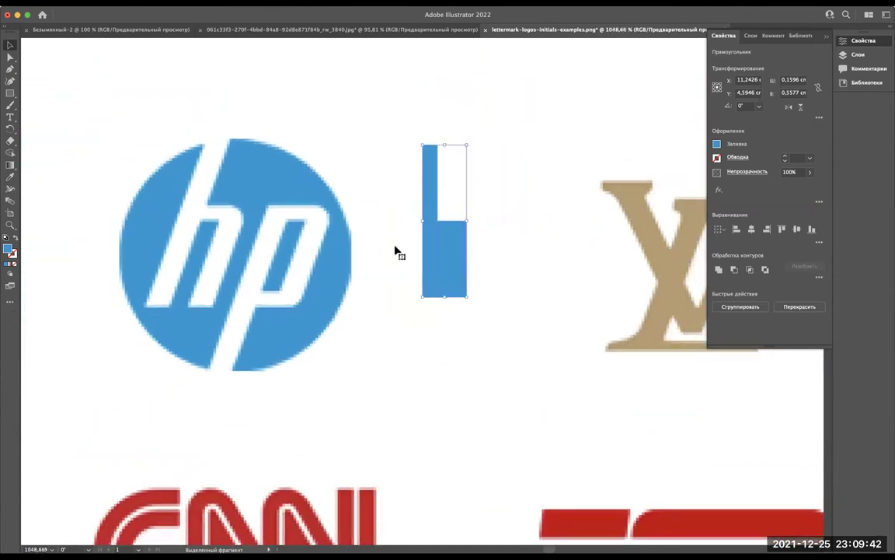
scroll(394, 252, up, 3)
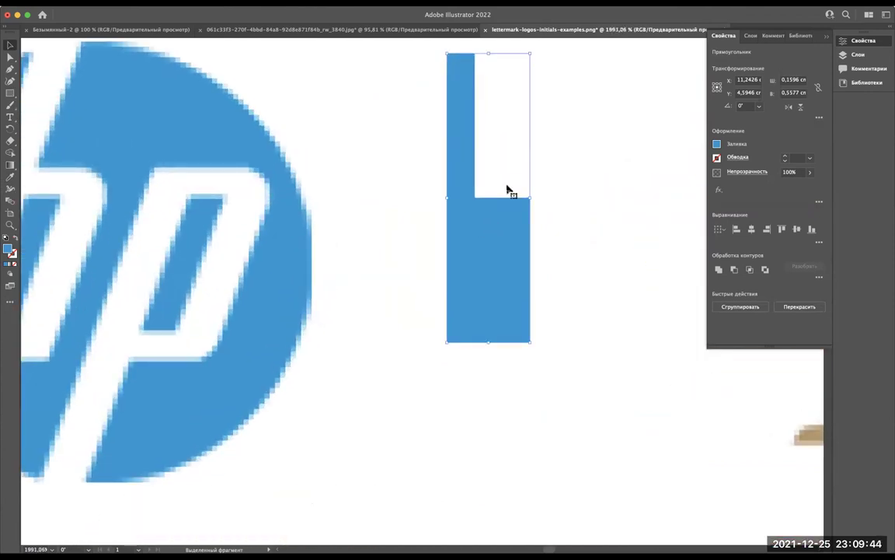
Step: Delete the middle blue bar, leaving a gap between the tall stem and the short leg
click(653, 90)
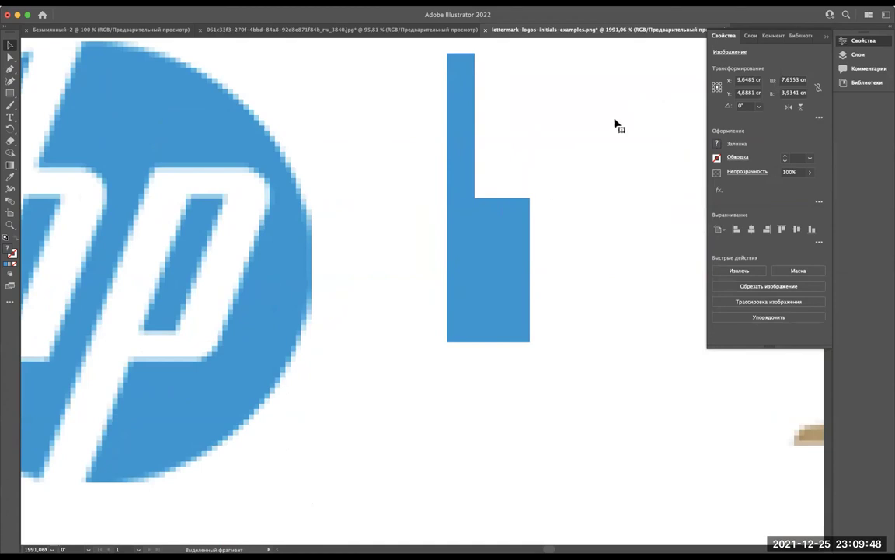
click(517, 246)
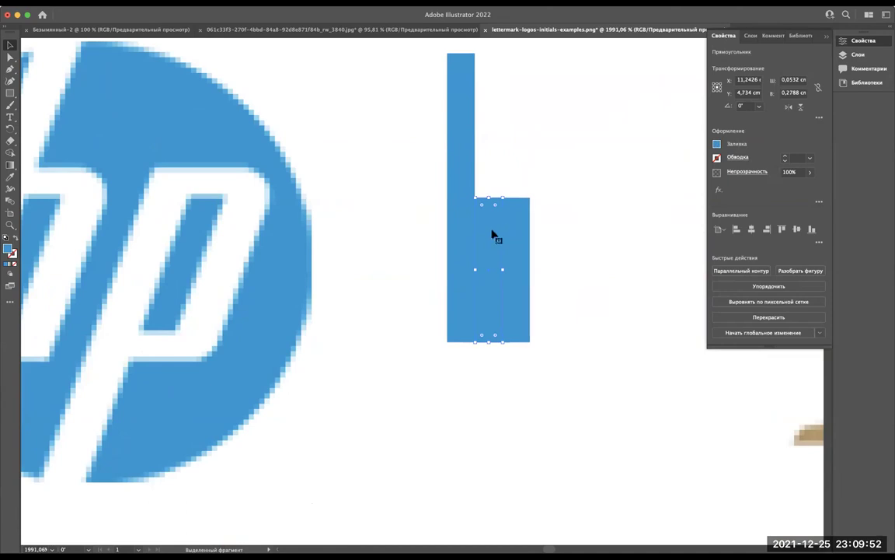
scroll(492, 235, left, 5)
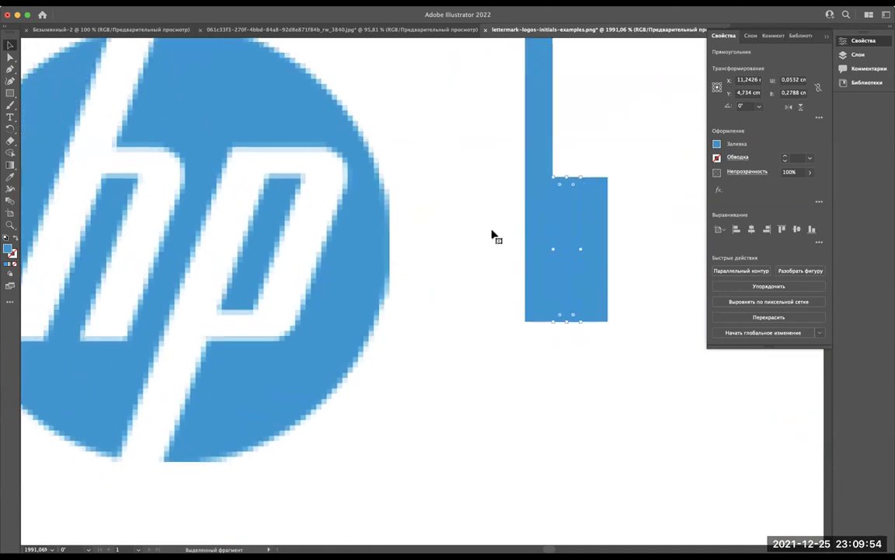
scroll(492, 235, down, 3)
scroll(493, 235, up, 3)
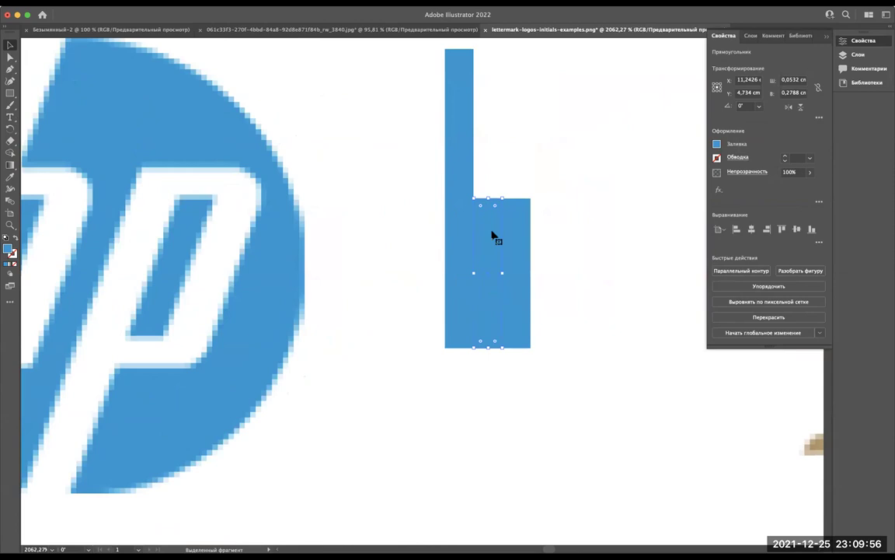
key(Delete)
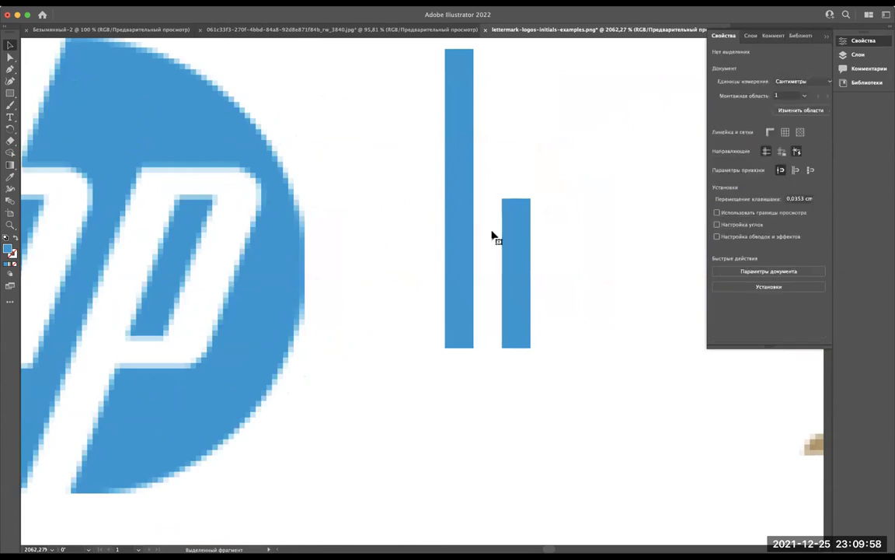
scroll(492, 237, left, 3)
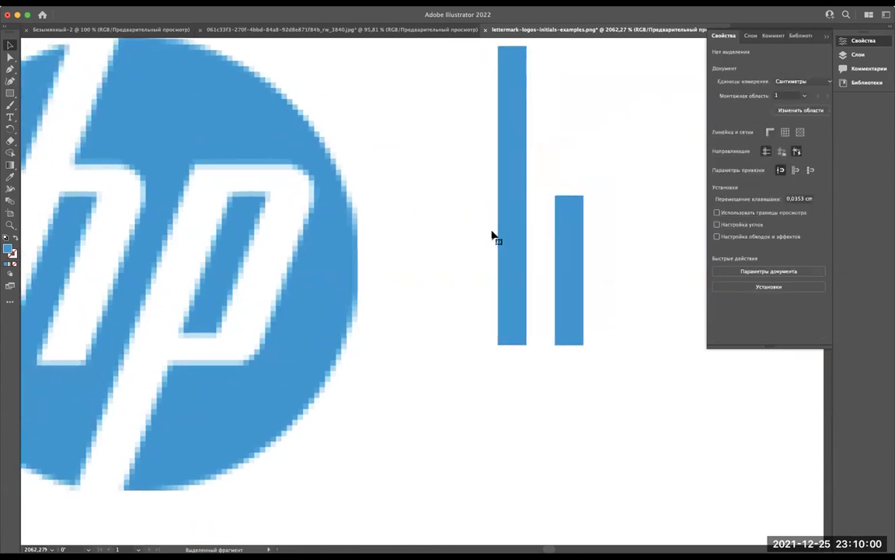
scroll(492, 239, left, 3)
scroll(493, 239, down, 5)
scroll(493, 240, right, 3)
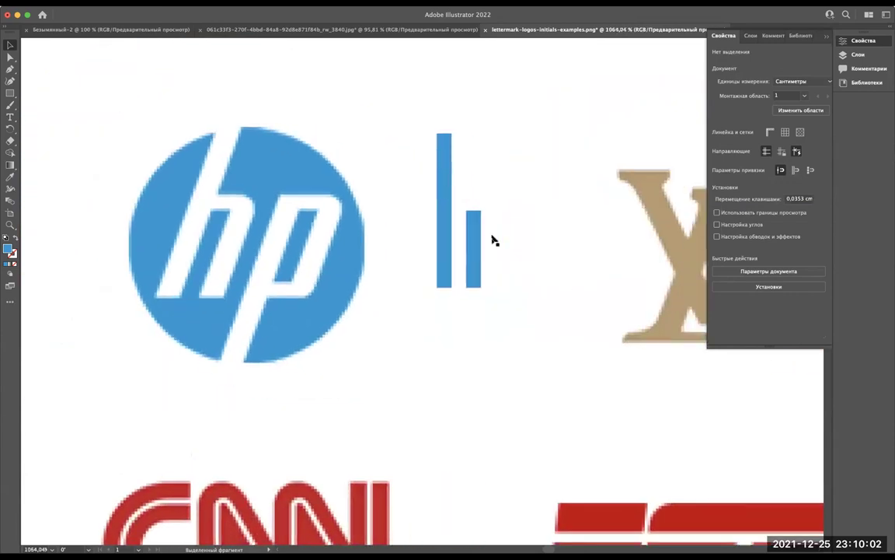
scroll(474, 235, up, 5)
Step: Duplicate the short right blue bar just to its right
click(449, 204)
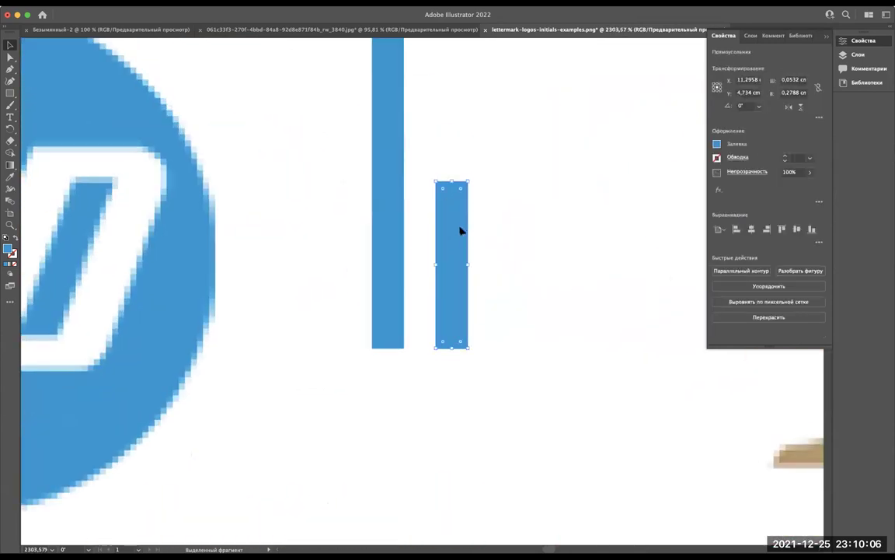
drag(460, 231, 490, 237)
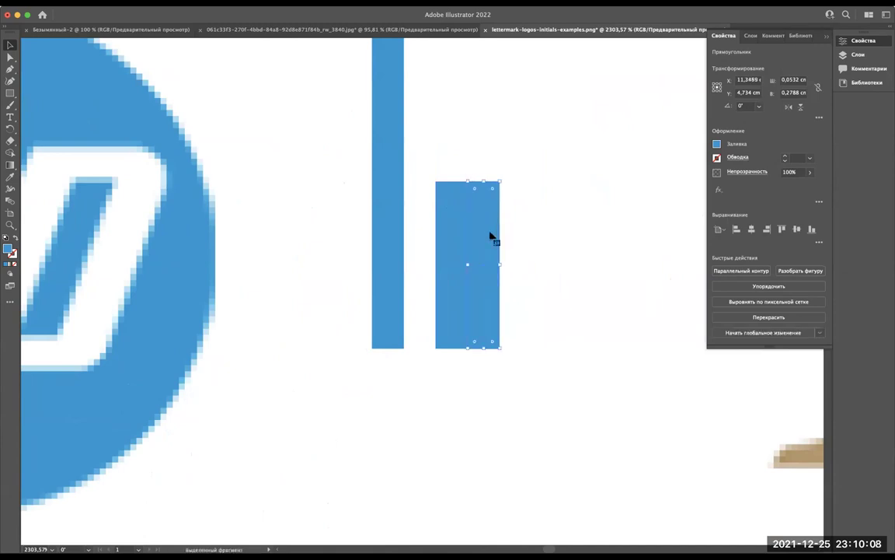
scroll(492, 238, down, 2)
scroll(492, 238, down, 2)
scroll(491, 238, down, 1)
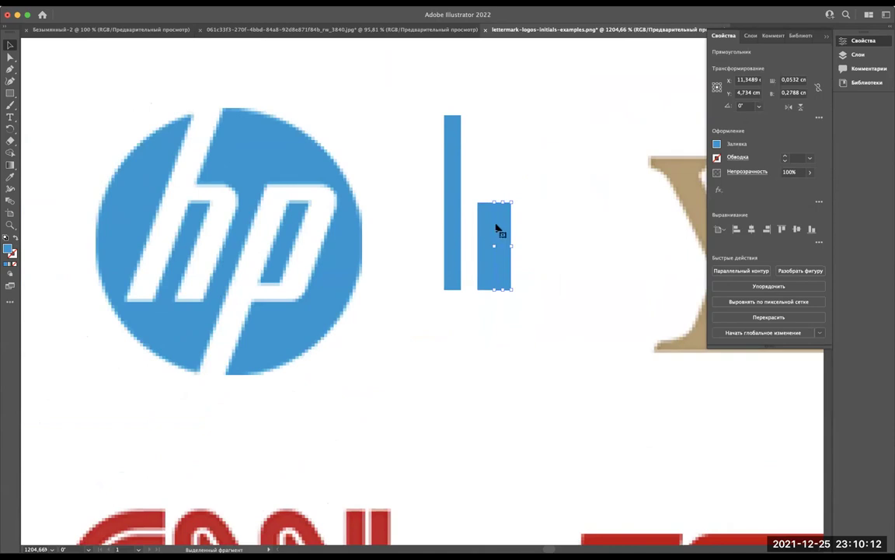
scroll(497, 228, up, 3)
scroll(504, 227, up, 2)
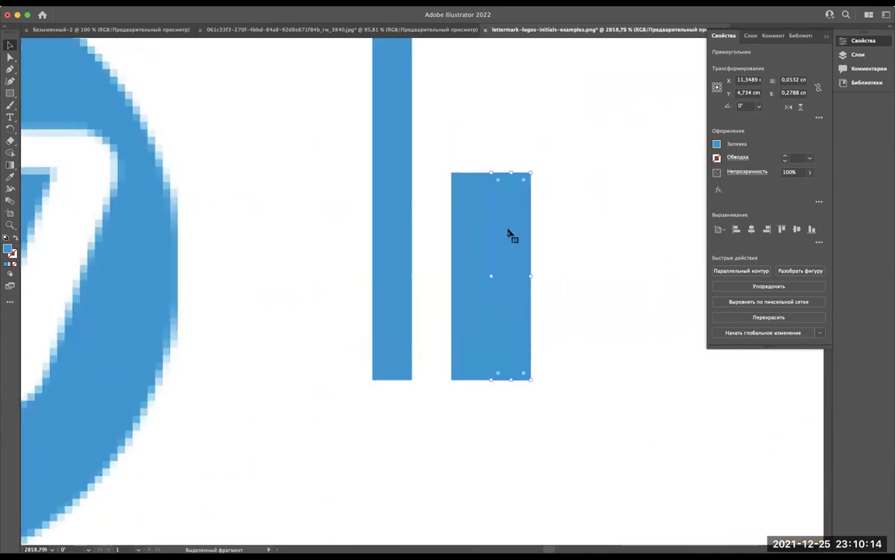
scroll(509, 233, up, 4)
Step: Place a copy of the tall blue stem lower and to the right
scroll(443, 232, down, 4)
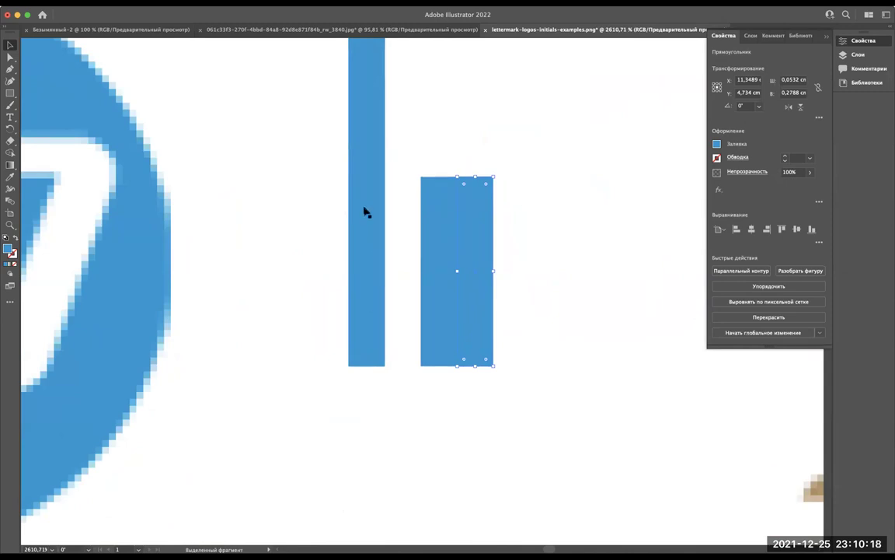
scroll(366, 211, down, 3)
scroll(366, 210, up, 4)
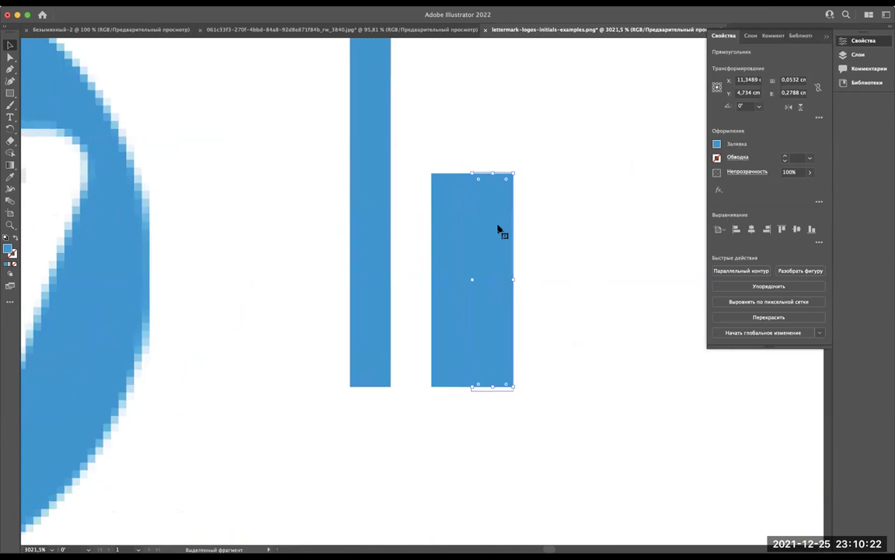
scroll(498, 226, down, 2)
scroll(262, 231, down, 3)
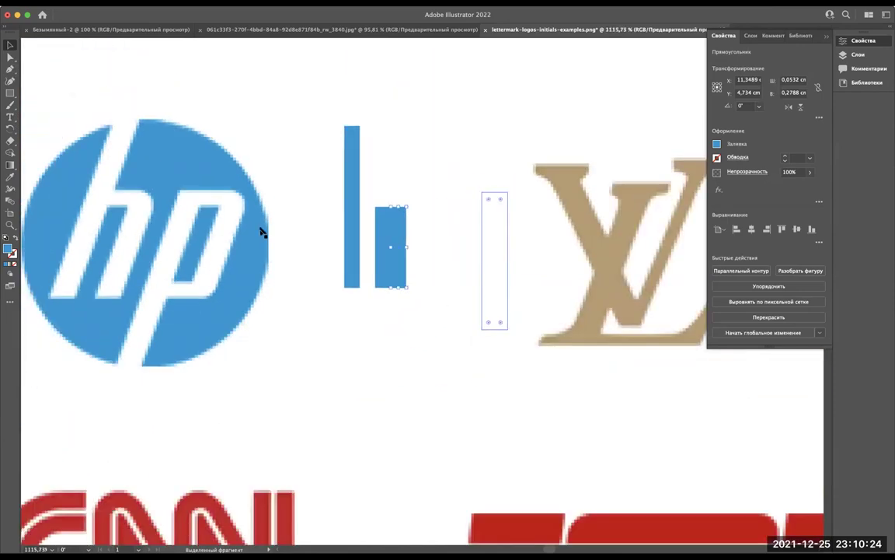
scroll(371, 258, up, 2)
scroll(369, 249, up, 2)
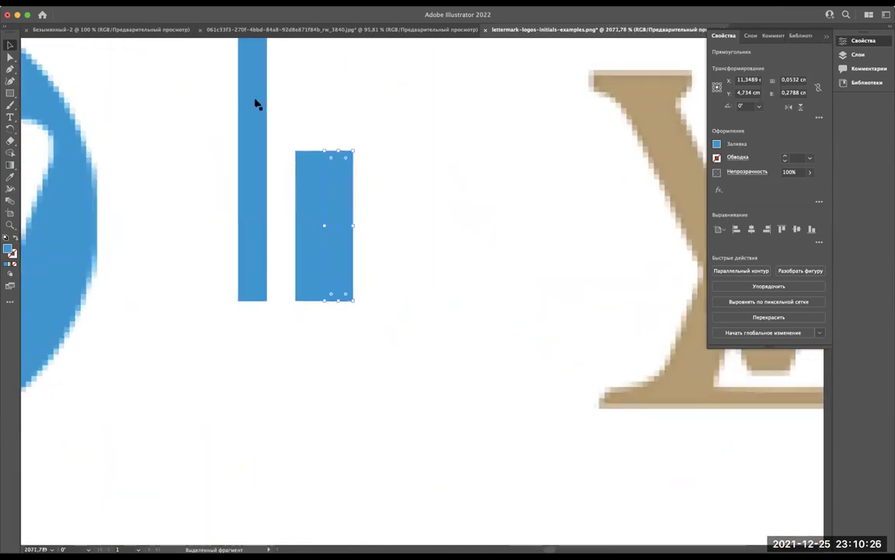
scroll(256, 103, down, 3)
click(256, 103)
scroll(257, 104, up, 3)
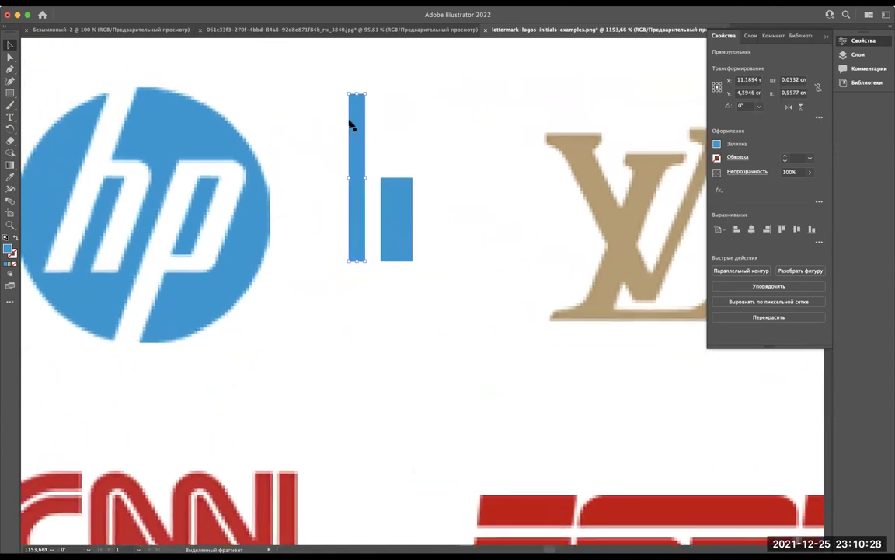
mouse_move(358, 118)
mouse_down()
mouse_move(435, 193)
mouse_move(423, 201)
mouse_up()
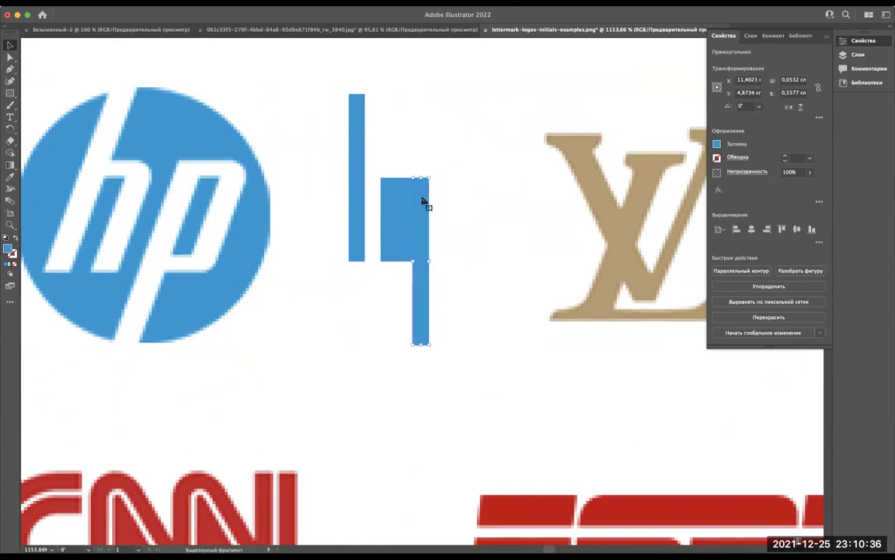
scroll(422, 200, up, 3)
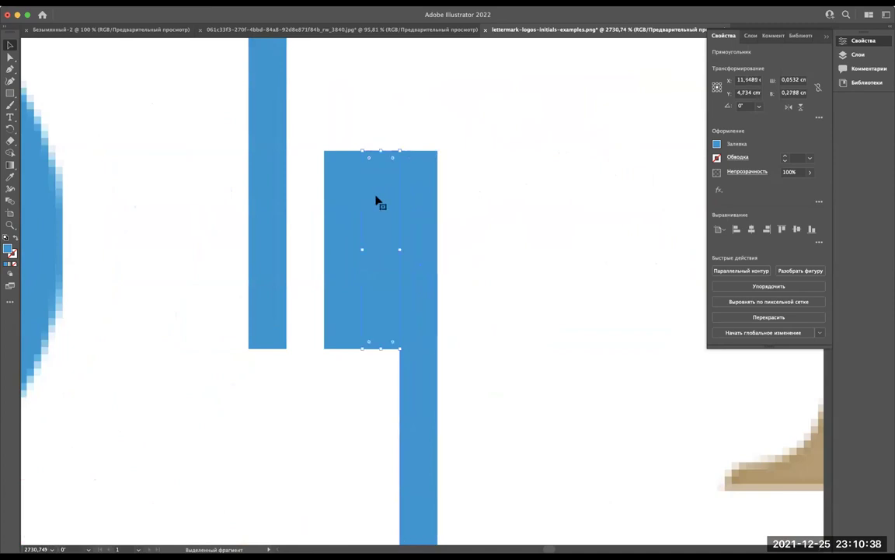
scroll(377, 201, down, 3)
scroll(377, 200, up, 3)
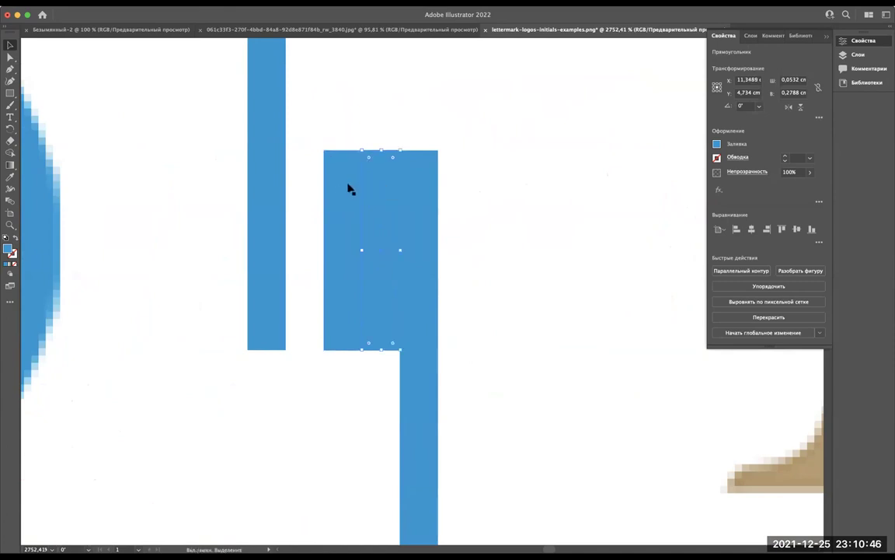
Step: Copy the blue rectangle beside the descender to its right, forming a wide square block
click(363, 146)
click(348, 169)
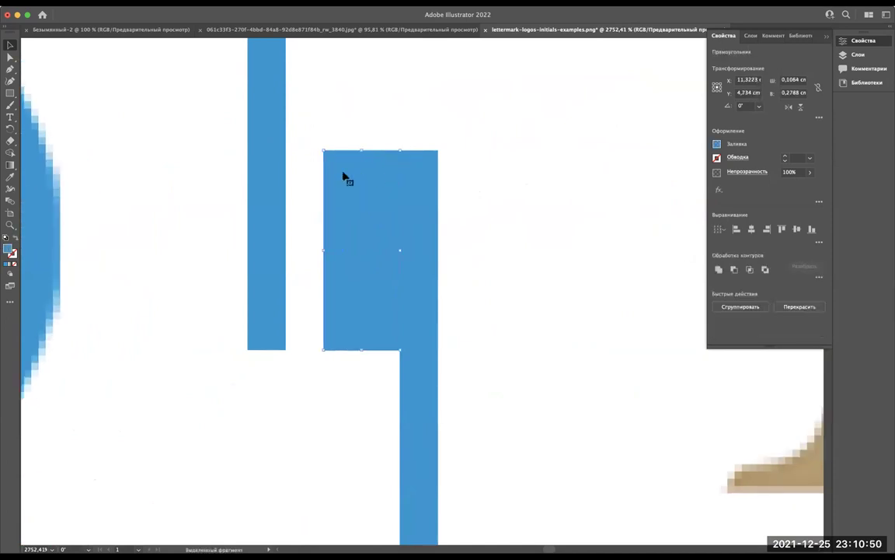
drag(345, 177, 459, 179)
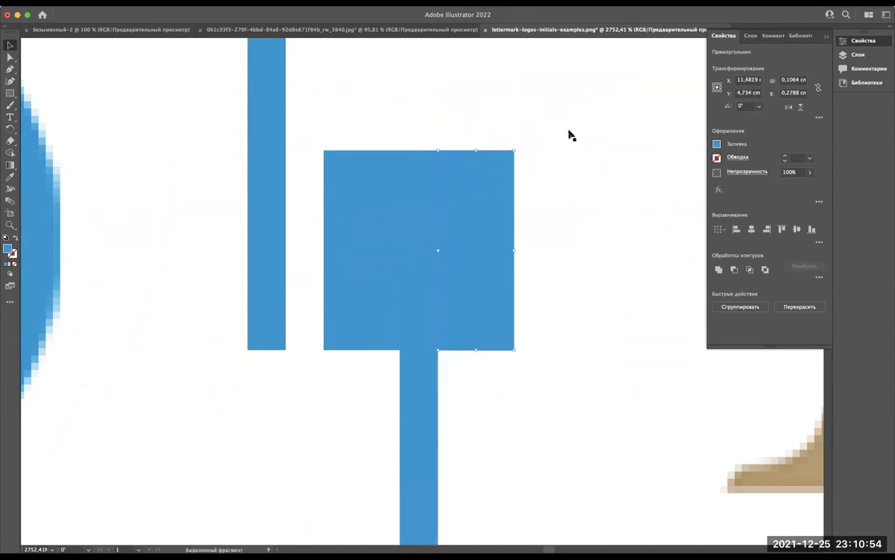
click(451, 226)
scroll(452, 226, down, 5)
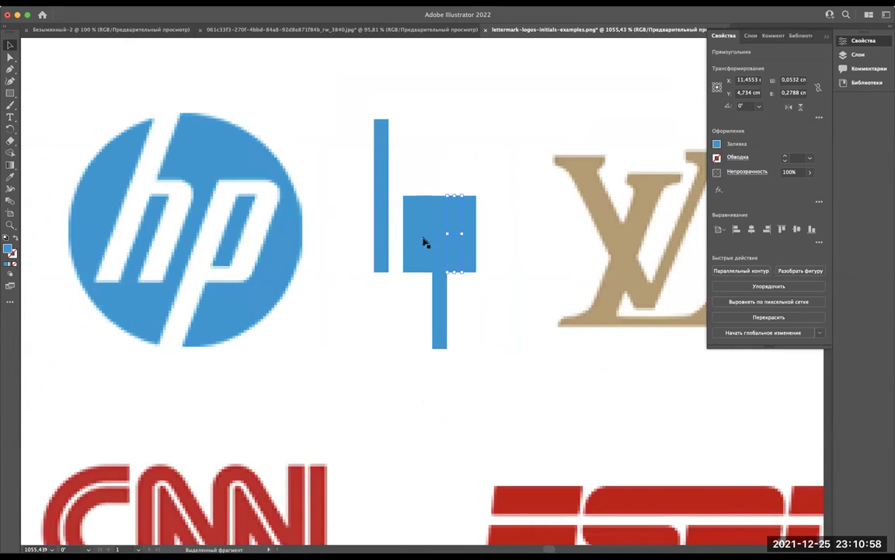
scroll(425, 242, up, 4)
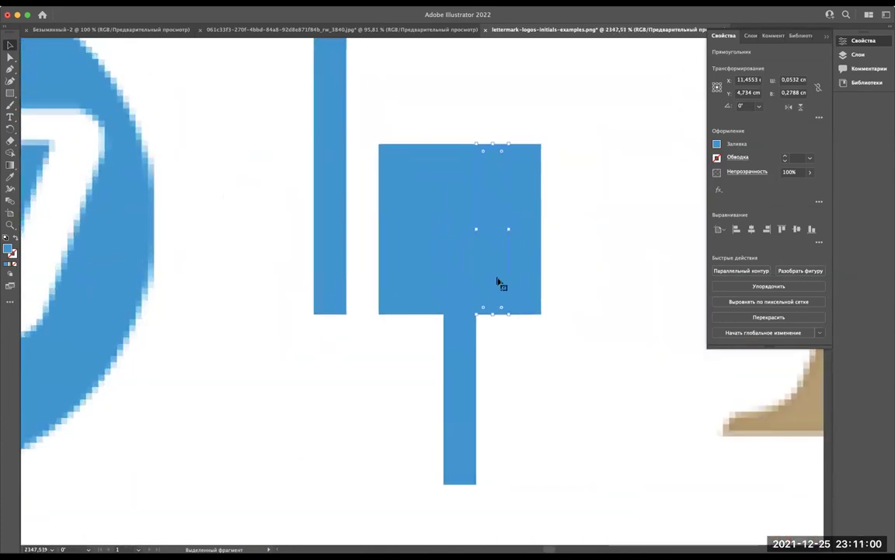
Step: Delete the filler strips between the blue bars, leaving even gaps between them
key(Delete)
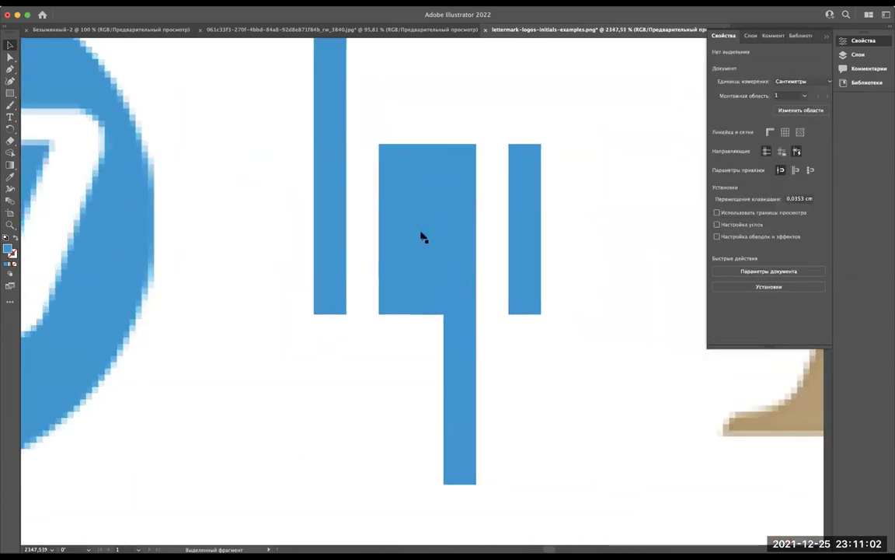
click(429, 225)
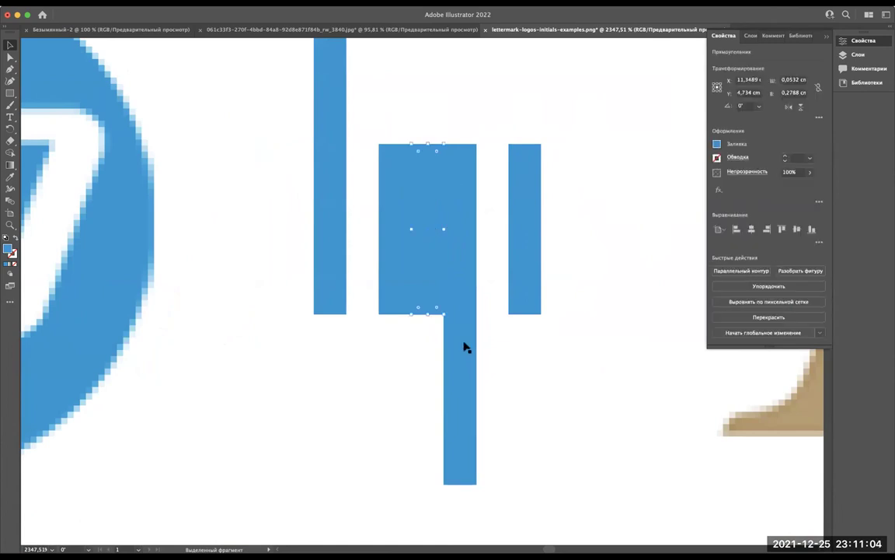
scroll(465, 346, down, 2)
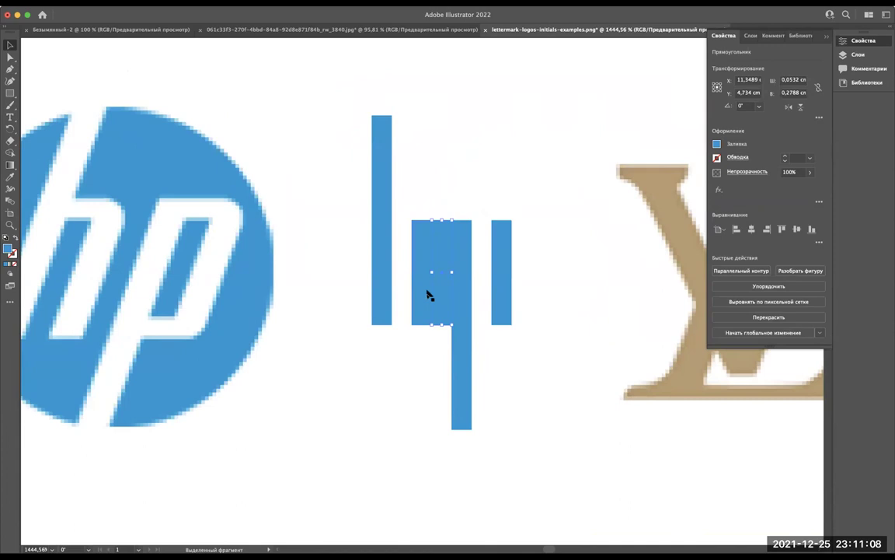
key(Delete)
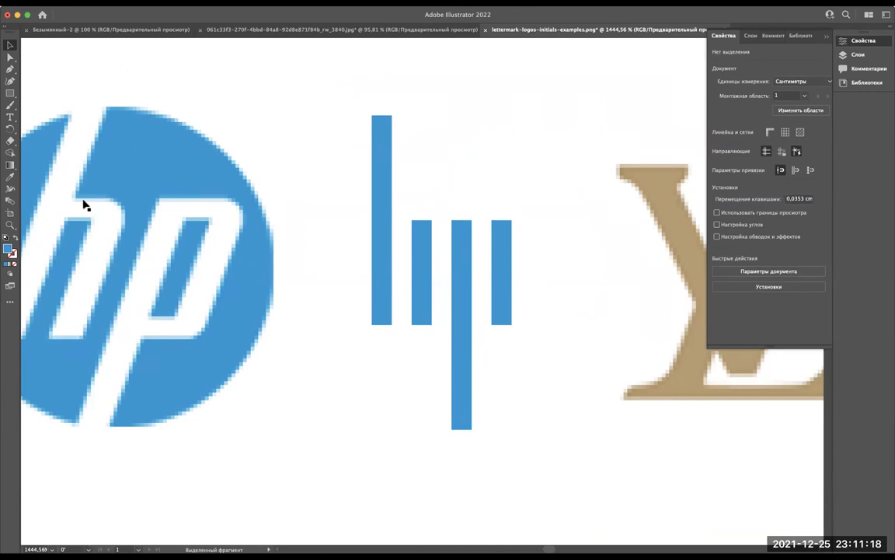
scroll(591, 231, up, 2)
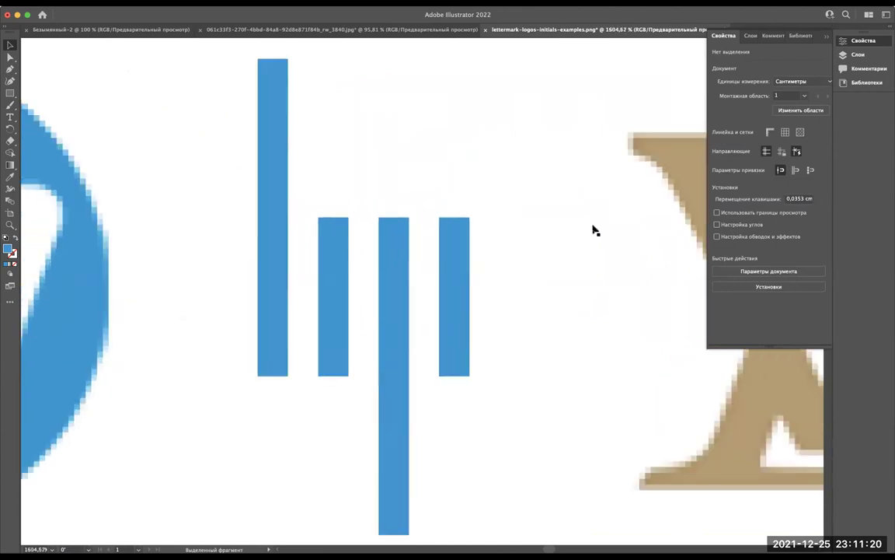
scroll(592, 231, up, 1)
scroll(315, 266, up, 2)
Step: Copy the short bar to the right and rotate the copy 90° into a horizontal bar
click(505, 220)
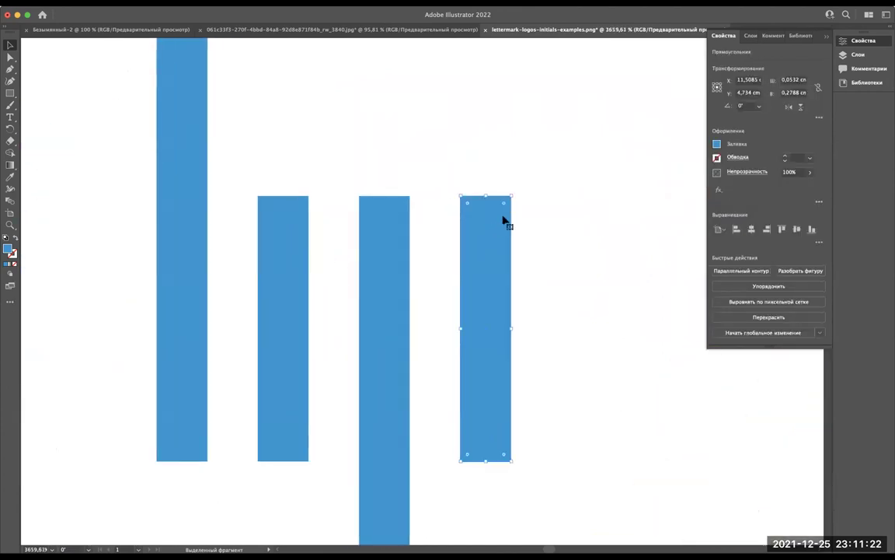
scroll(504, 220, down, 5)
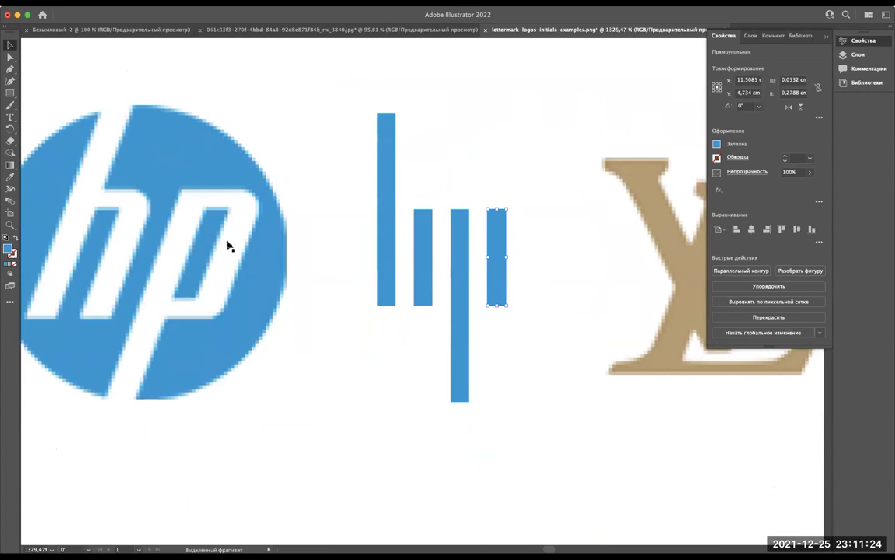
scroll(169, 268, up, 2)
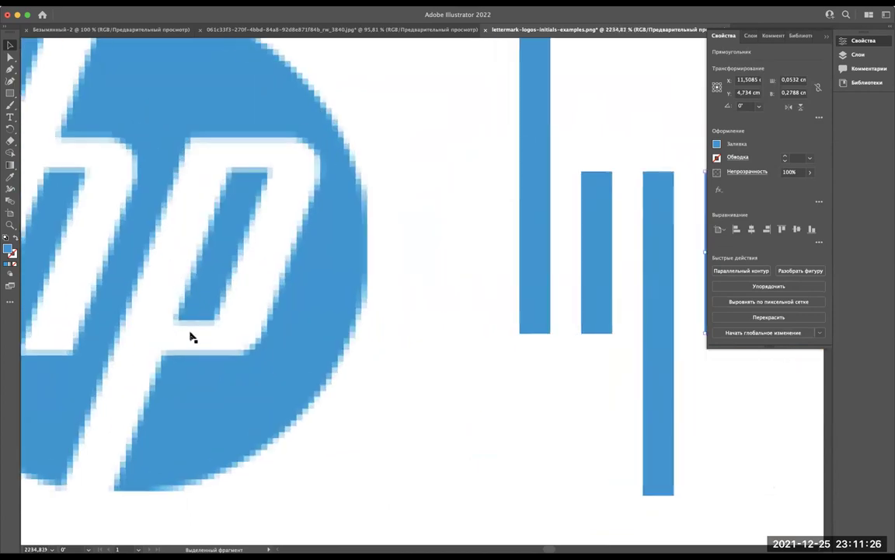
scroll(212, 304, down, 2)
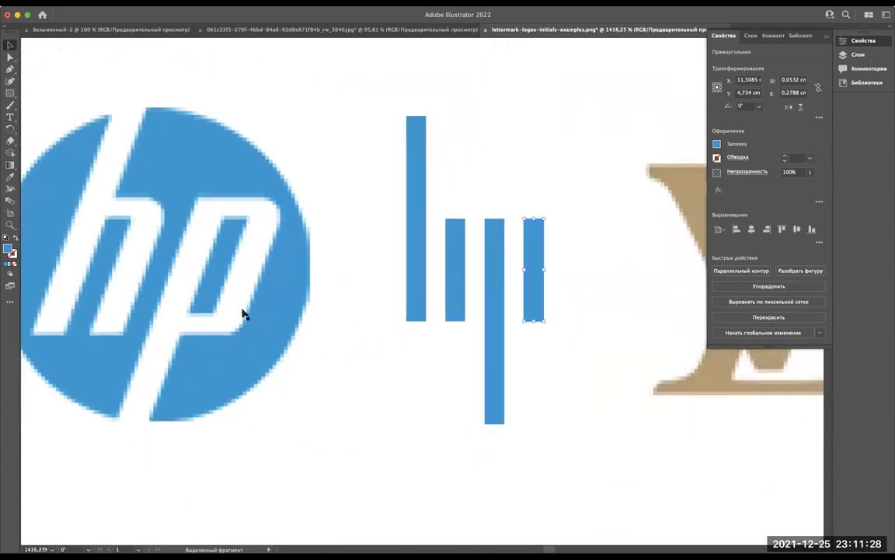
scroll(242, 314, down, 1)
scroll(241, 314, down, 3)
scroll(242, 314, up, 3)
scroll(242, 314, up, 2)
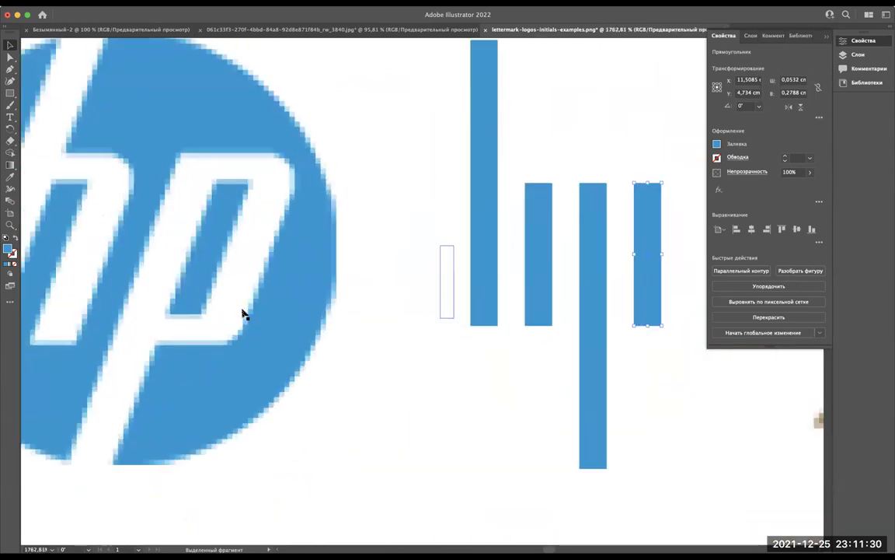
scroll(242, 314, up, 1)
scroll(241, 314, down, 2)
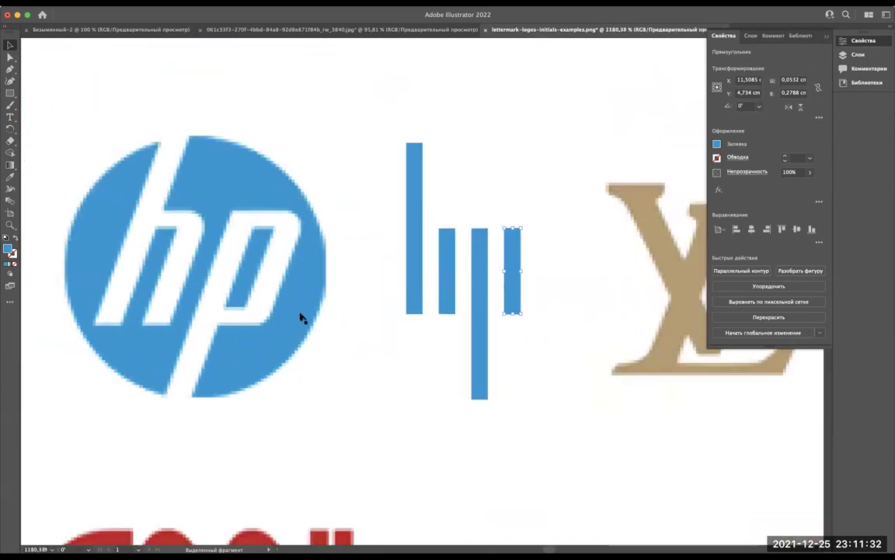
scroll(433, 274, up, 4)
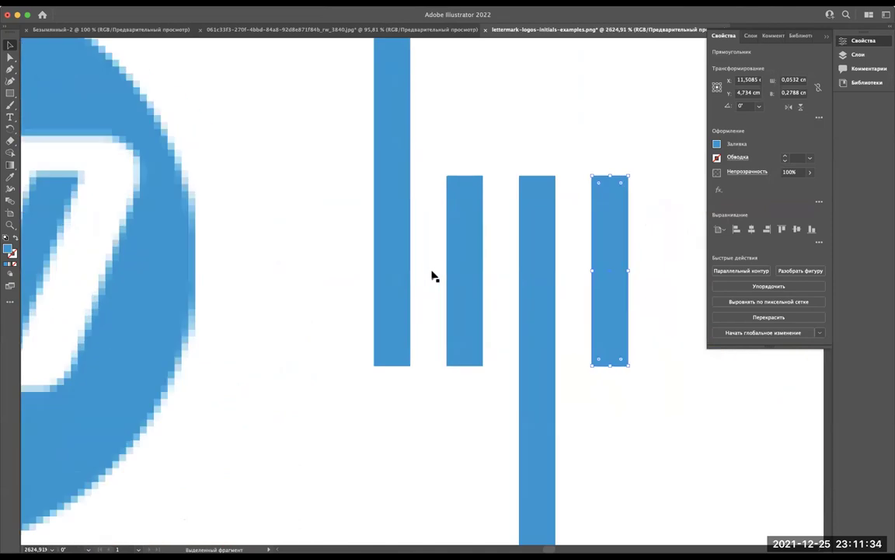
scroll(609, 257, right, 5)
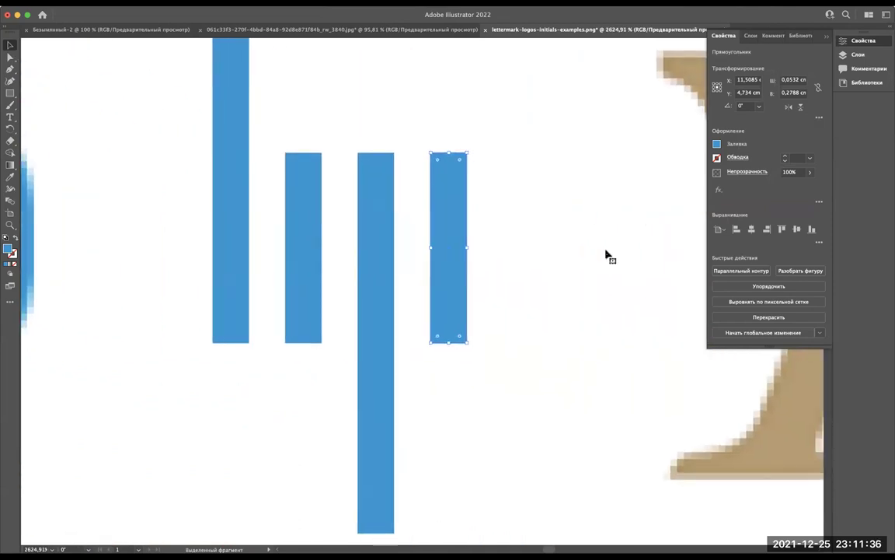
drag(455, 242, 573, 238)
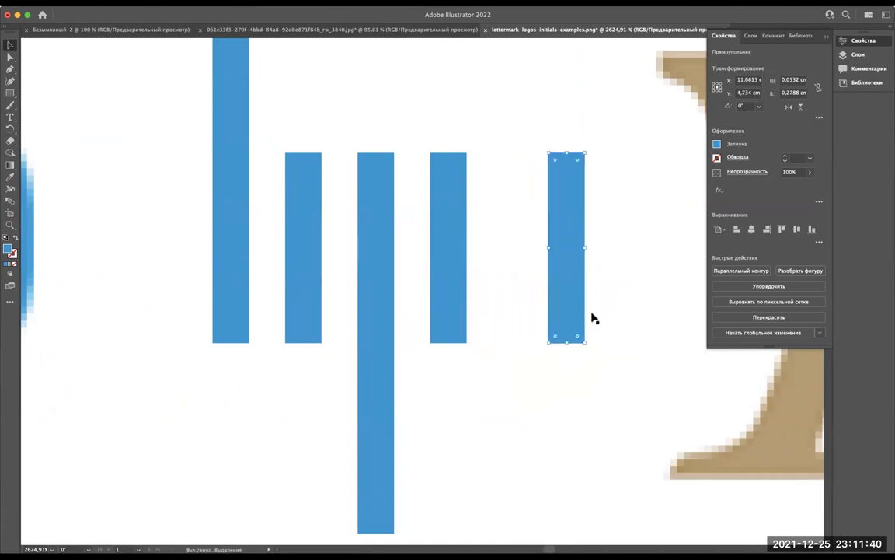
drag(586, 345, 665, 214)
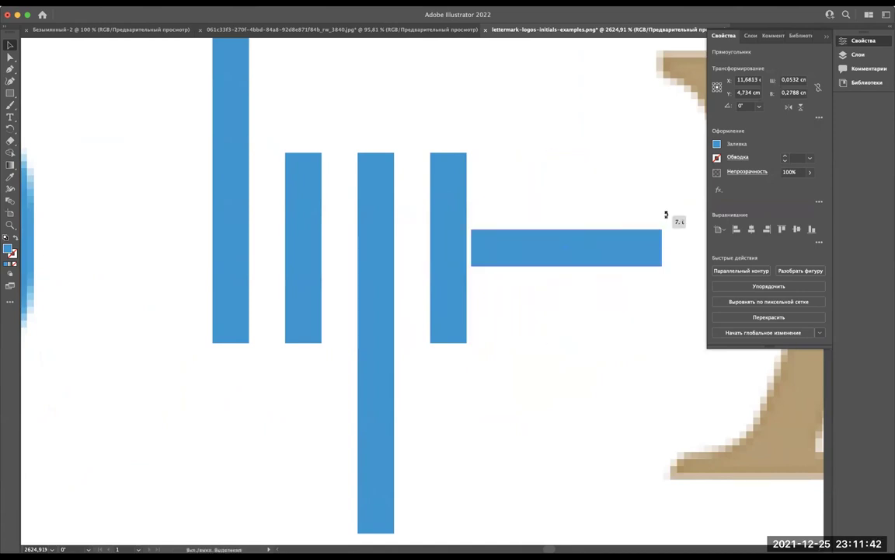
Step: Set the horizontal bar flush across the stroke tops, widen it, and copy it down to close the p's bowl
drag(621, 254, 509, 177)
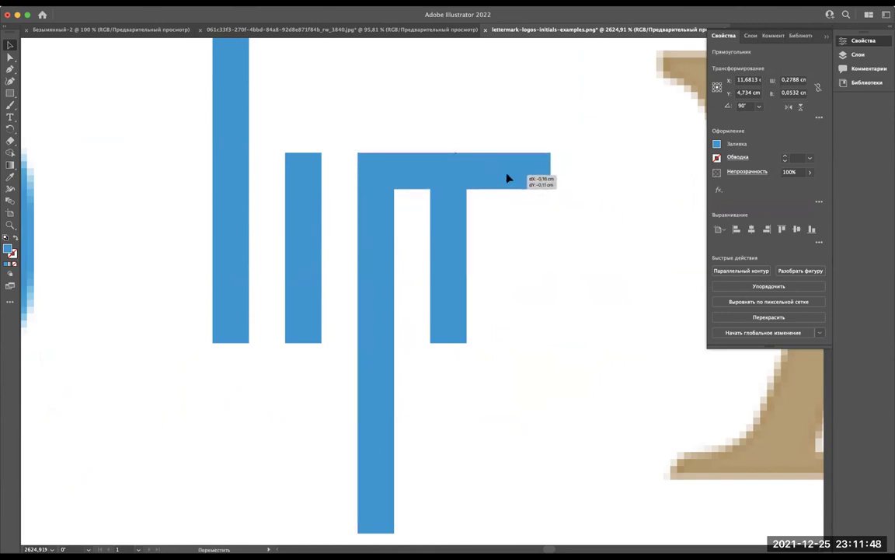
drag(509, 176, 463, 168)
click(463, 168)
drag(462, 172, 467, 171)
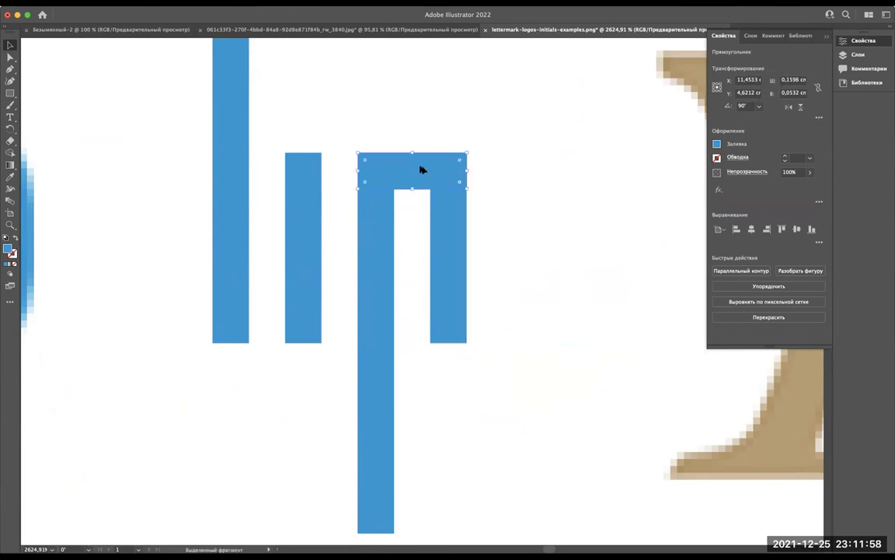
drag(420, 170, 425, 315)
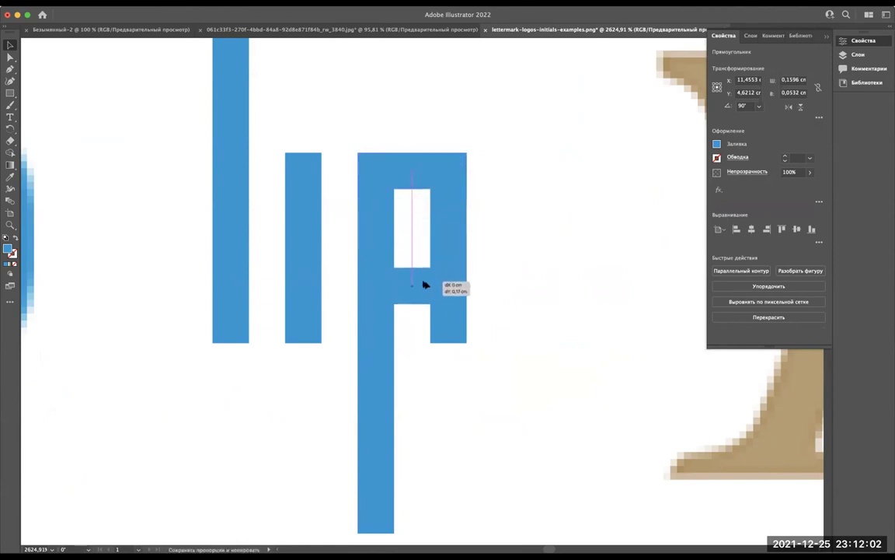
drag(425, 315, 425, 324)
Step: Copy the p's crossbar left so it joins the h's stem and short leg, then check the fit
scroll(424, 329, down, 3)
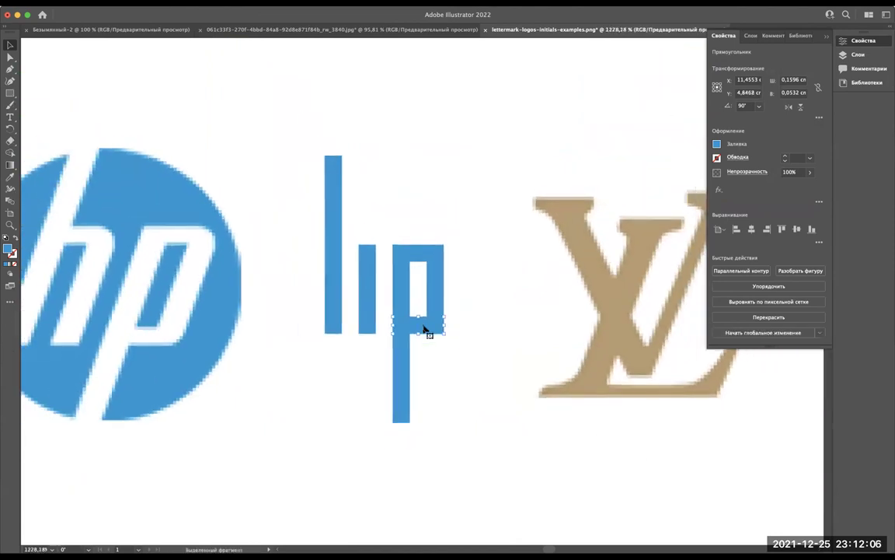
scroll(424, 329, up, 3)
scroll(424, 325, down, 3)
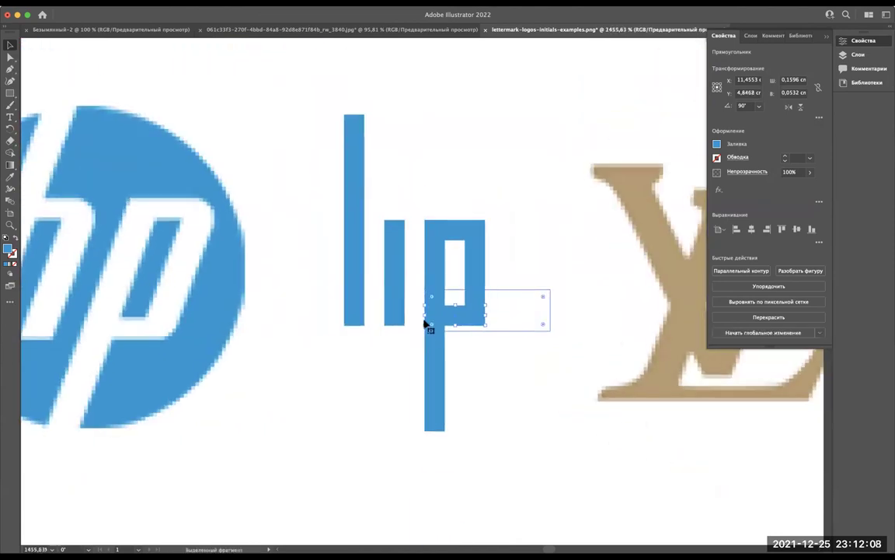
scroll(425, 325, down, 3)
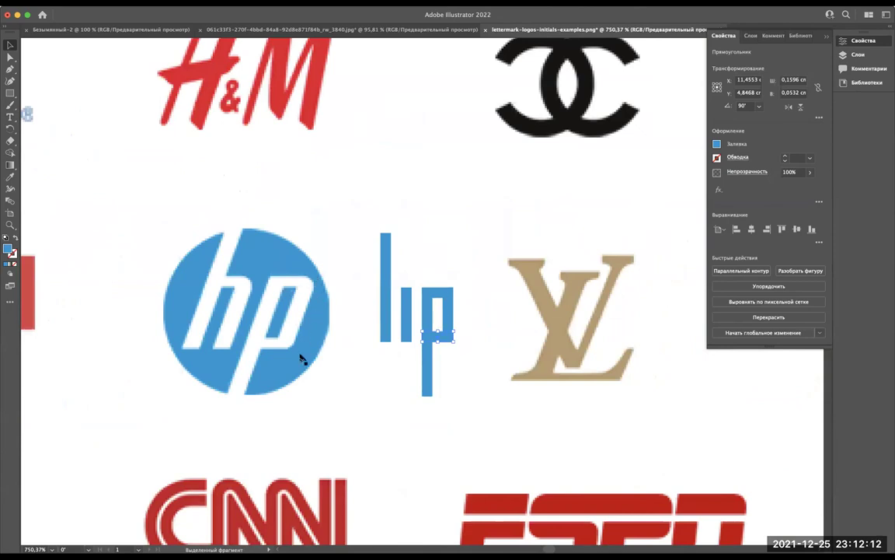
scroll(259, 328, up, 3)
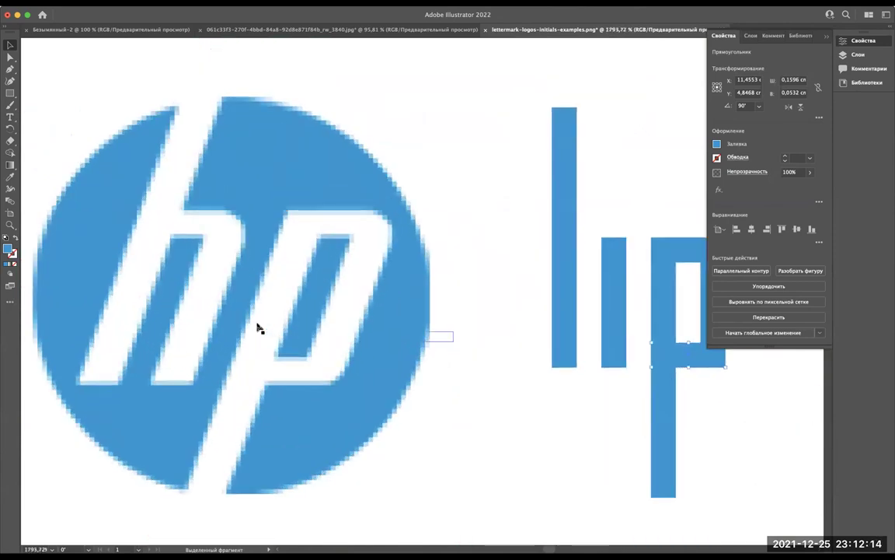
scroll(256, 326, down, 1)
scroll(254, 350, down, 1)
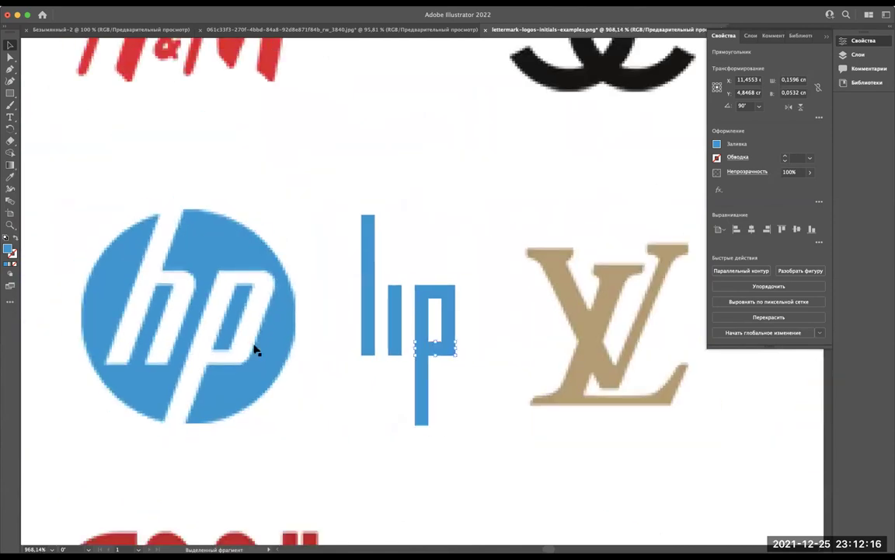
scroll(433, 327, up, 3)
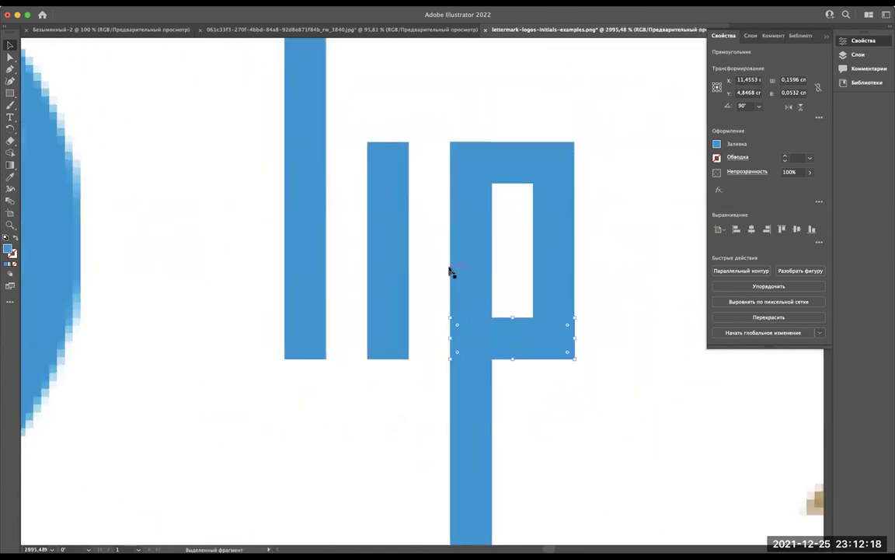
scroll(451, 272, down, 2)
scroll(452, 272, up, 2)
scroll(491, 268, up, 1)
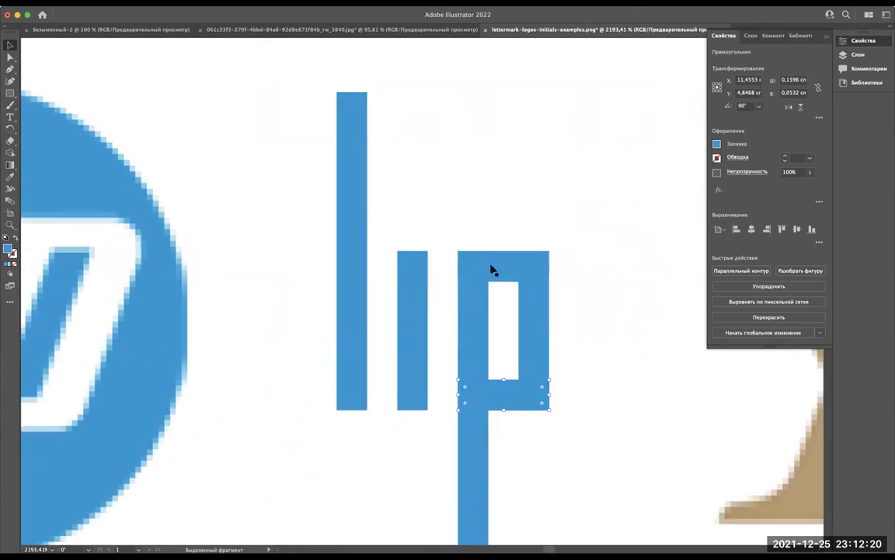
drag(499, 269, 381, 276)
scroll(381, 276, up, 2)
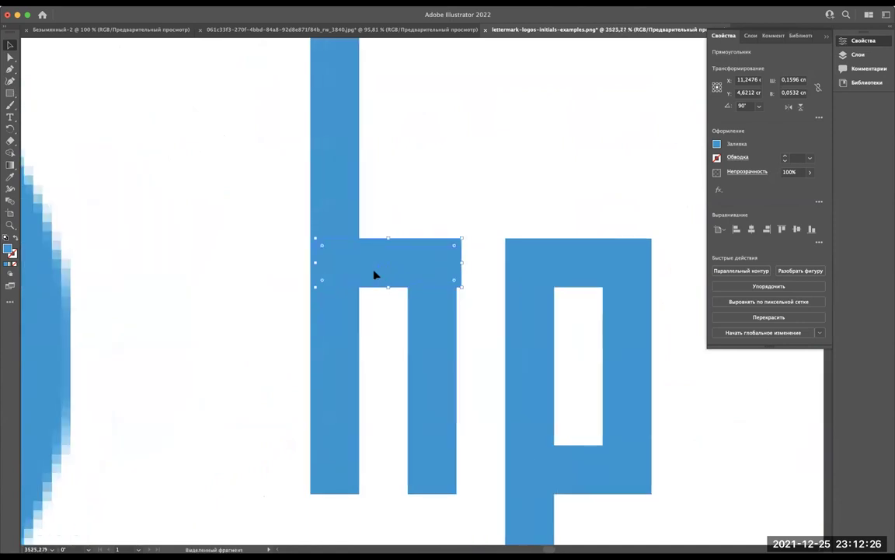
scroll(375, 276, up, 5)
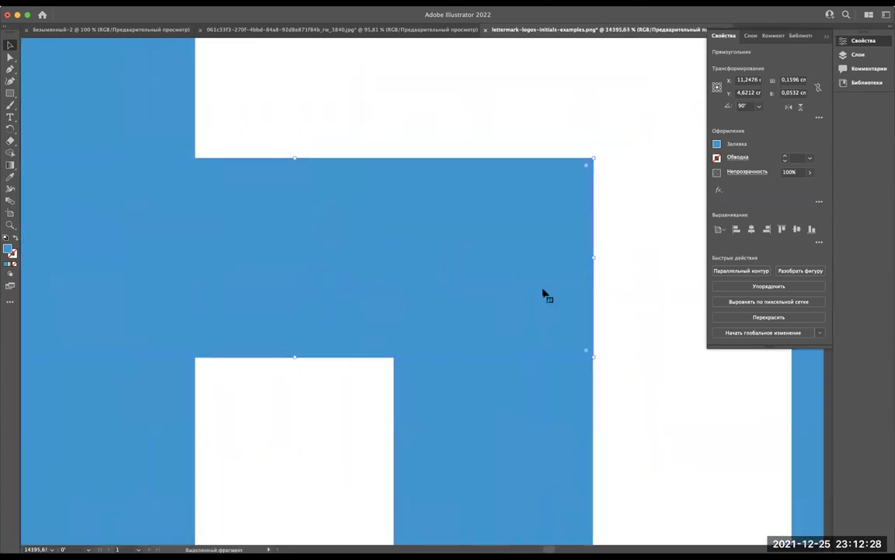
click(609, 381)
scroll(609, 380, down, 4)
scroll(609, 380, down, 3)
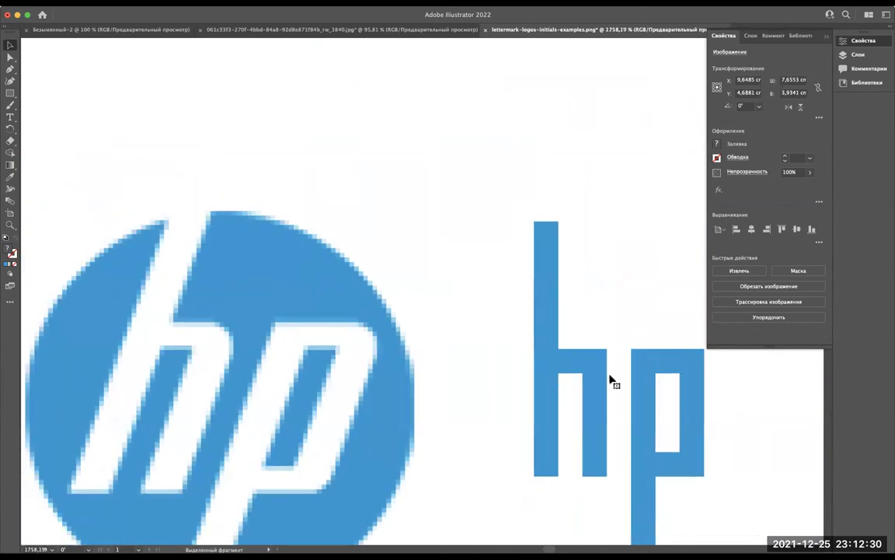
scroll(609, 380, down, 1)
scroll(610, 385, down, 1)
scroll(606, 386, down, 2)
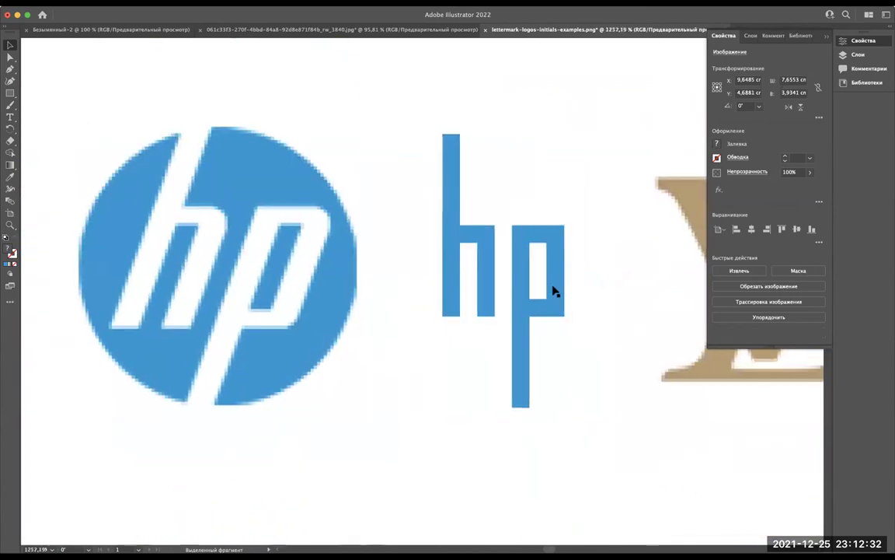
scroll(554, 290, up, 2)
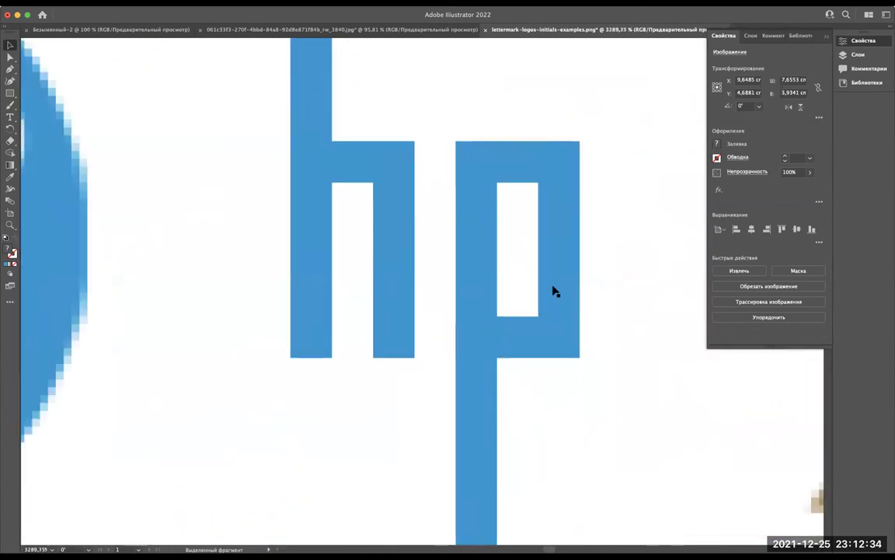
scroll(554, 290, down, 1)
scroll(554, 290, up, 1)
scroll(554, 291, up, 2)
Step: Select all the p's rectangles and Unite them in Pathfinder, undoing an accidental move
click(526, 298)
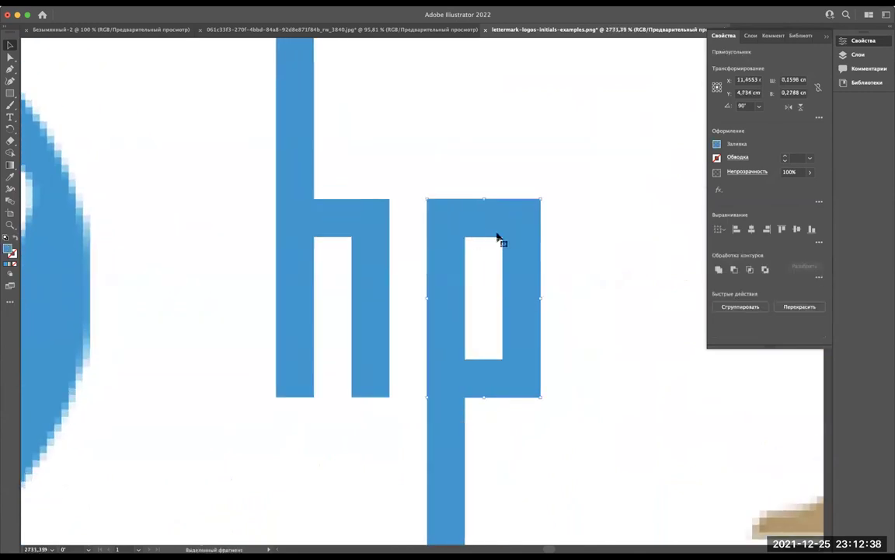
click(553, 216)
click(529, 290)
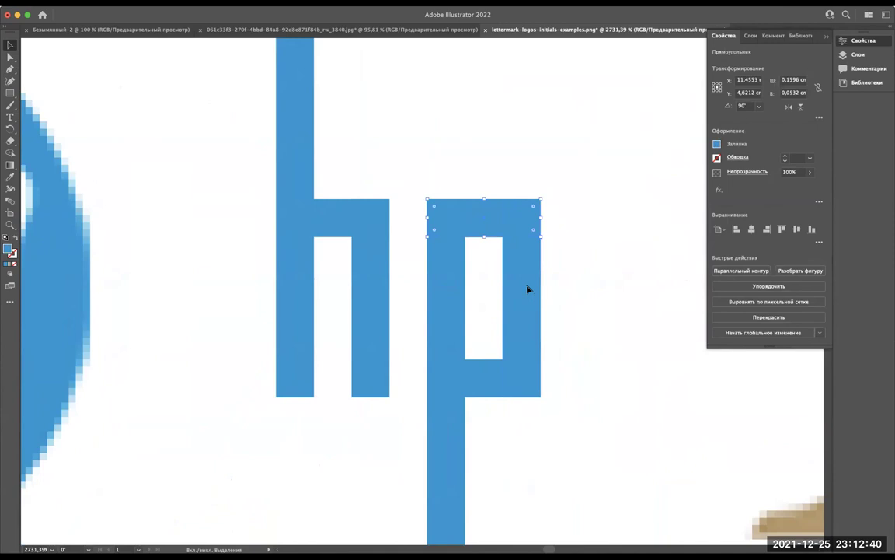
shift+click(456, 306)
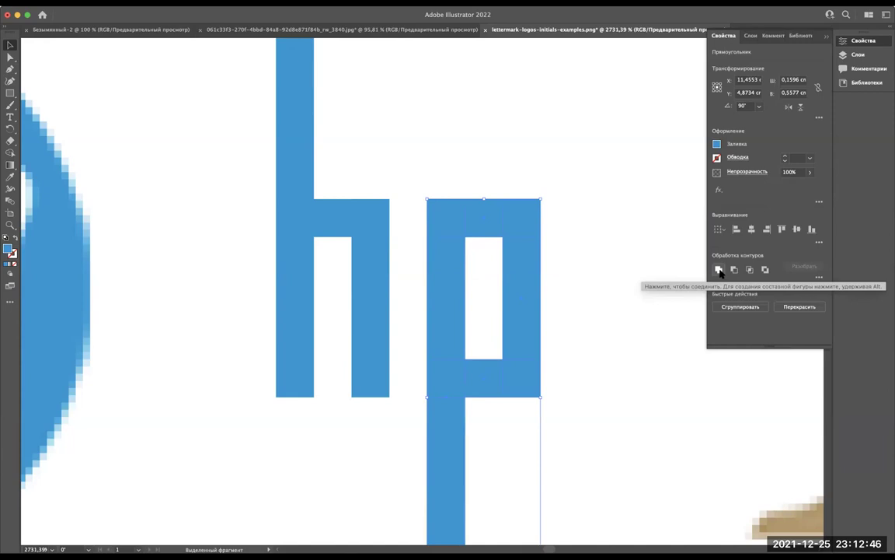
click(719, 270)
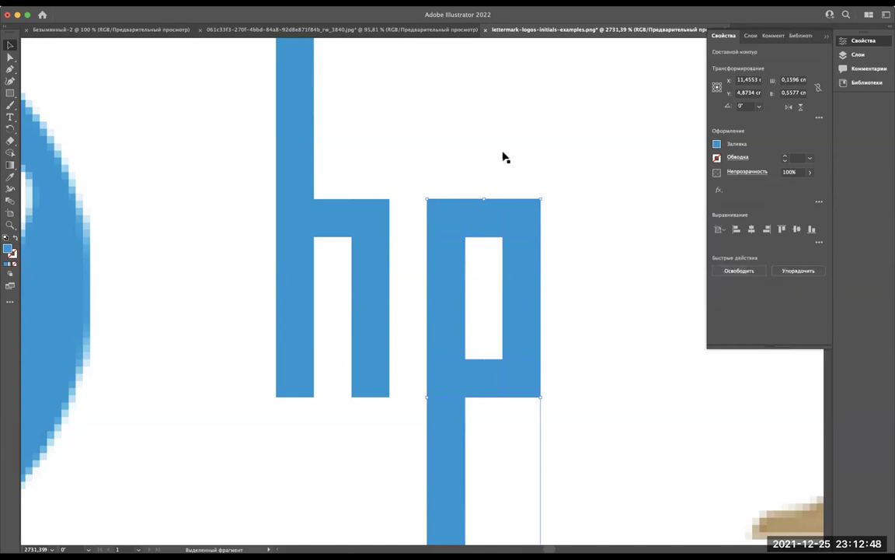
drag(515, 244, 574, 174)
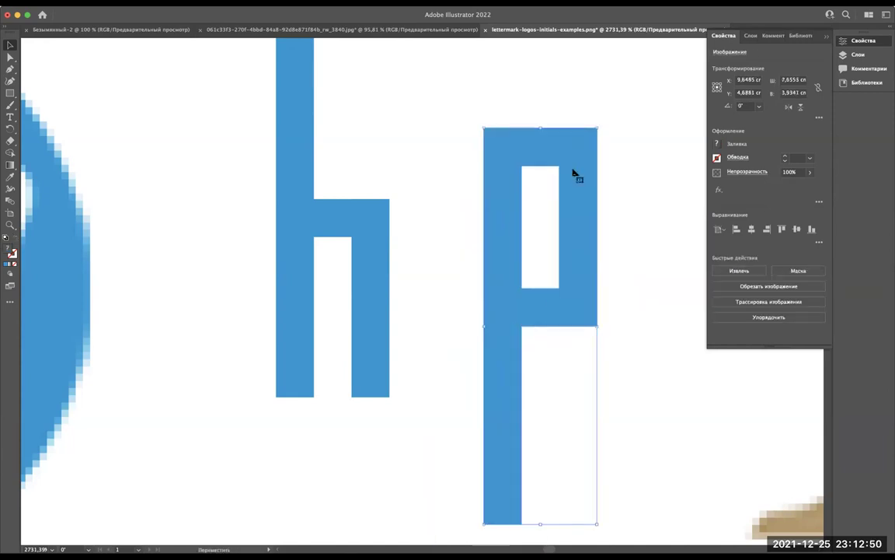
key(super+z)
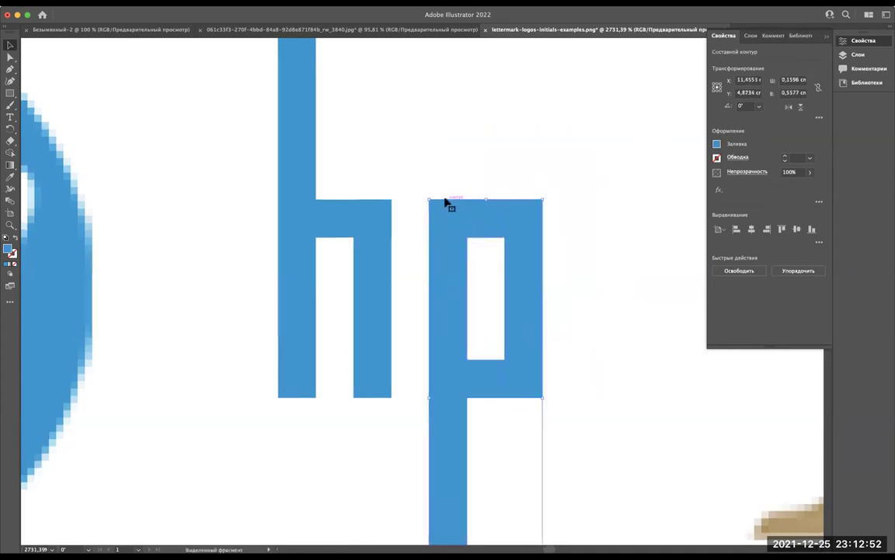
scroll(447, 203, left, 3)
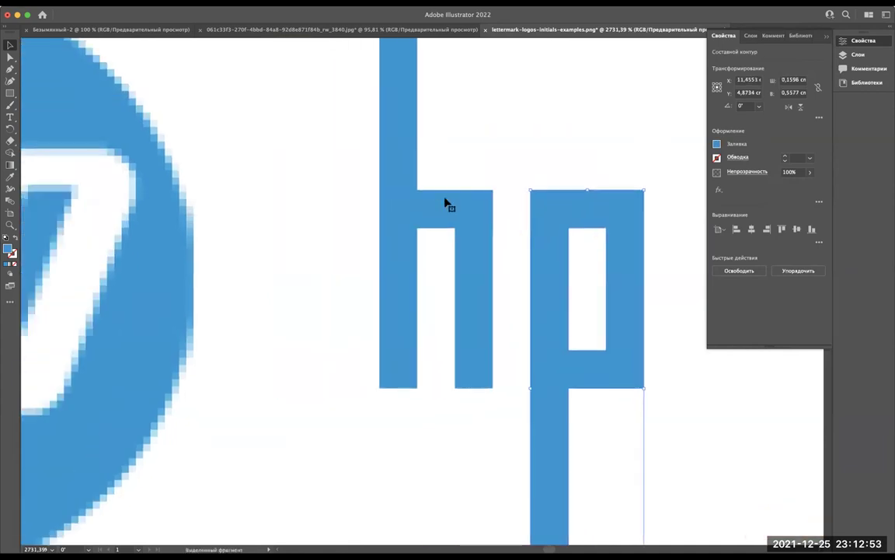
Step: Temporarily colour the h's stem yellow and its right leg red-orange to tell the pieces apart
click(404, 177)
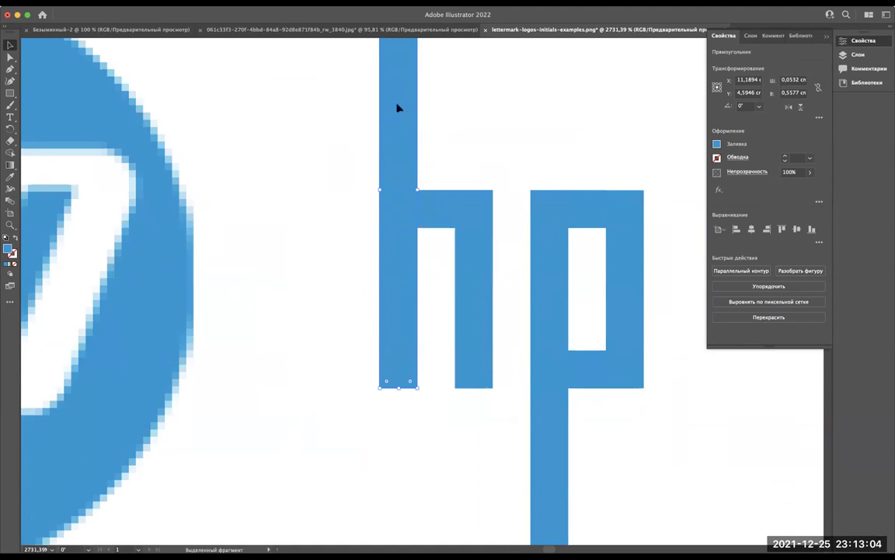
shift+click(436, 206)
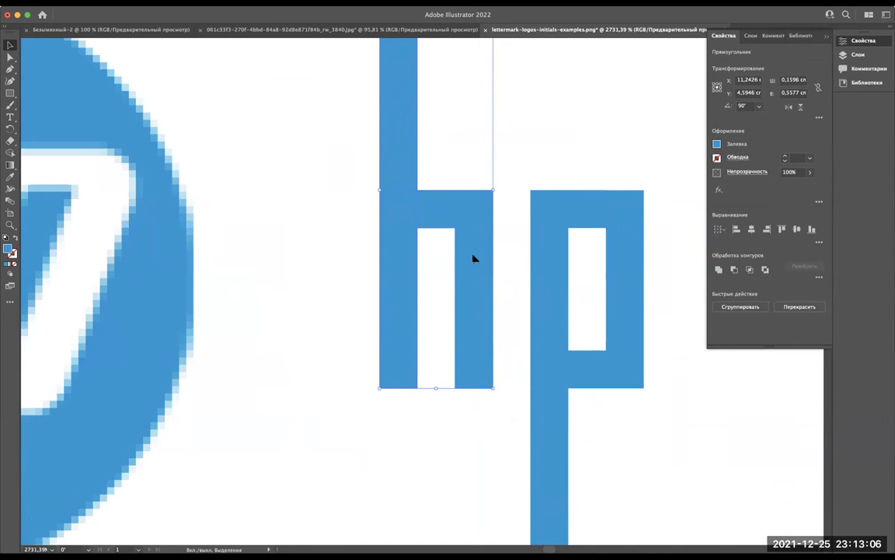
click(512, 210)
click(410, 169)
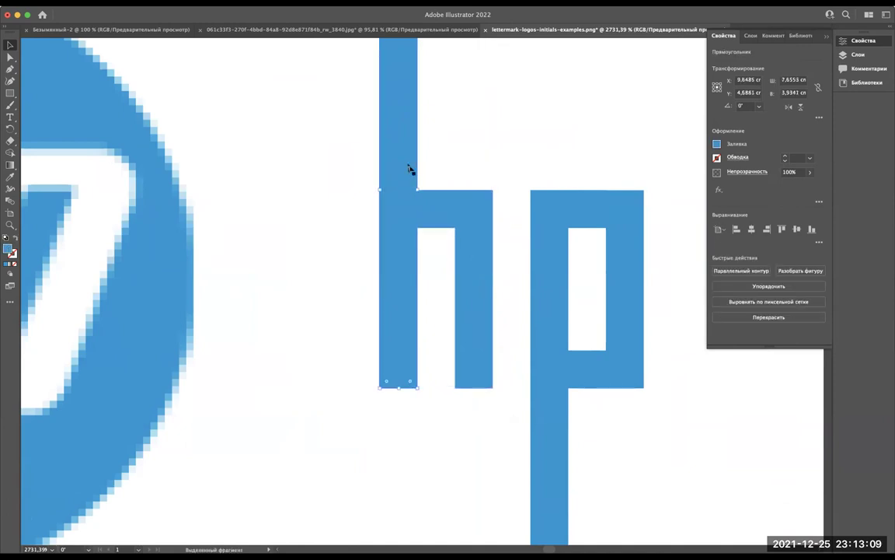
click(717, 145)
click(668, 164)
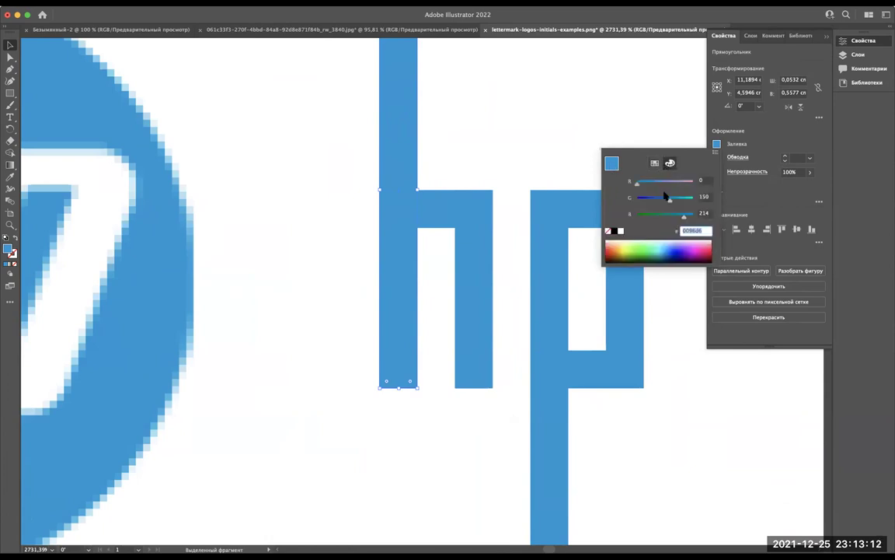
click(633, 246)
click(488, 269)
click(718, 143)
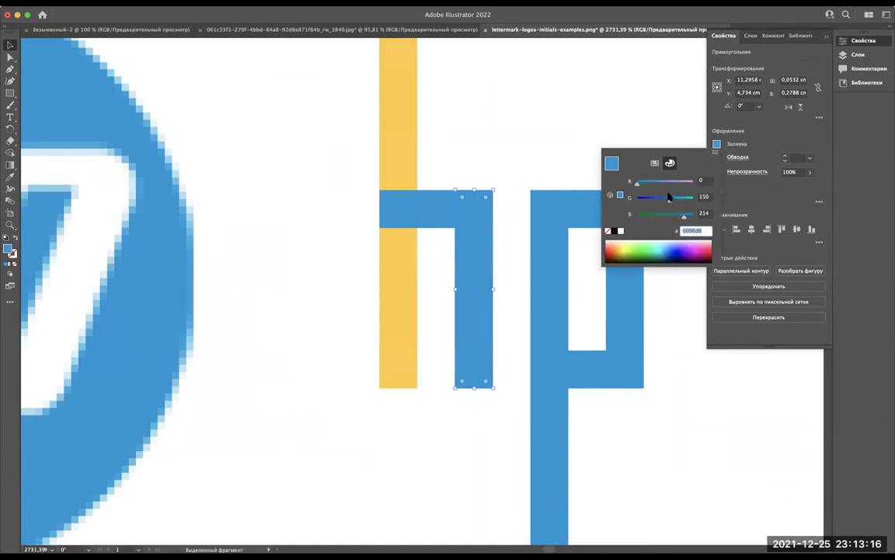
click(622, 246)
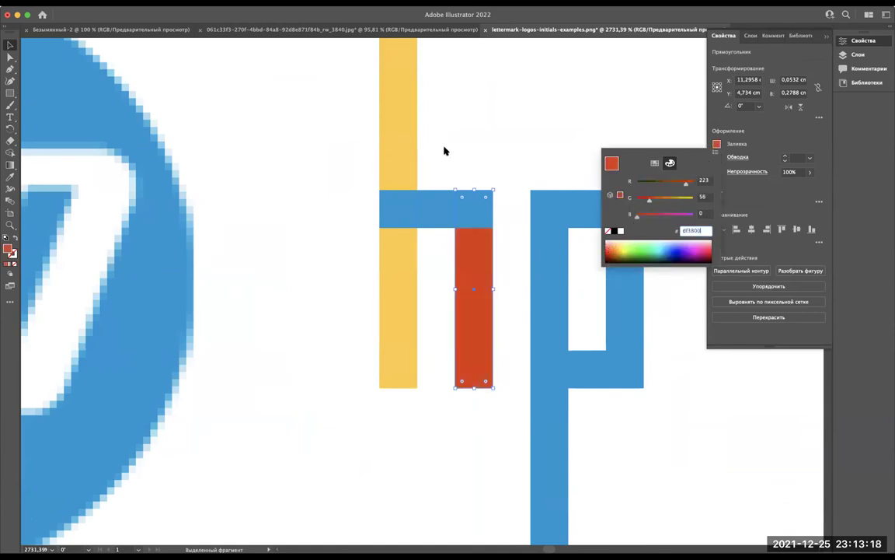
click(510, 134)
click(510, 134)
click(461, 253)
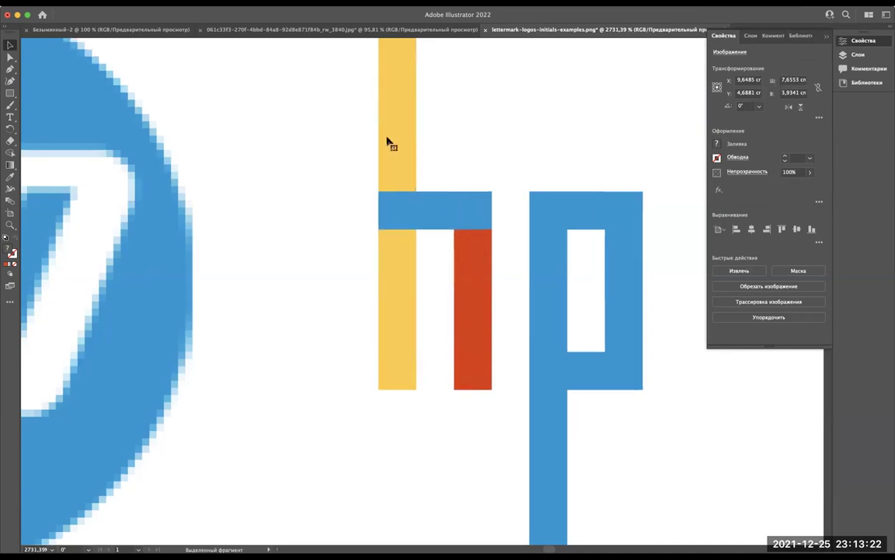
Step: Select the h's stem, crossbar and leg and Unite them in Pathfinder
scroll(385, 128, up, 2)
scroll(385, 128, right, 2)
click(365, 102)
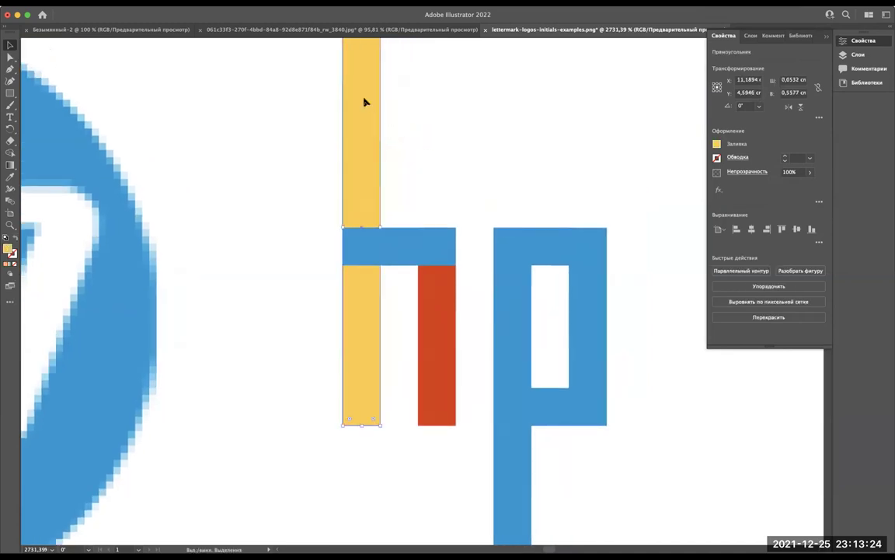
shift+click(401, 250)
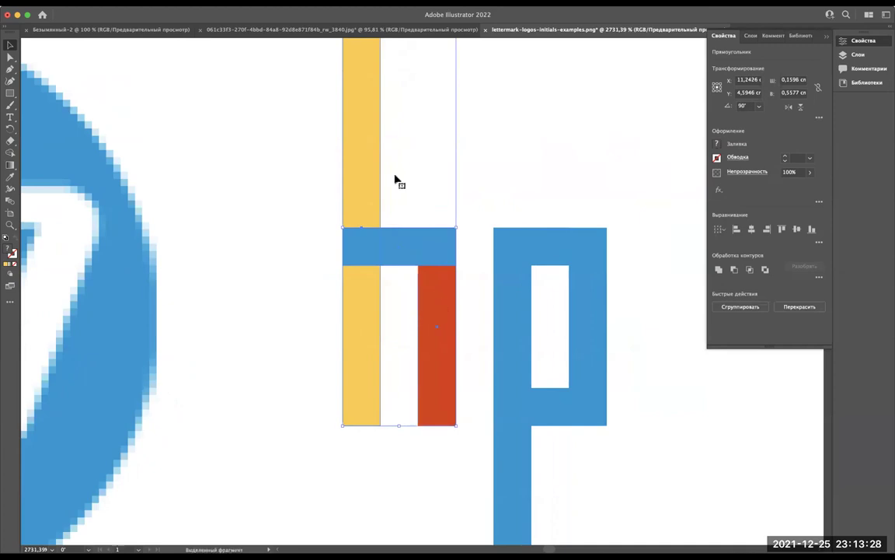
click(718, 270)
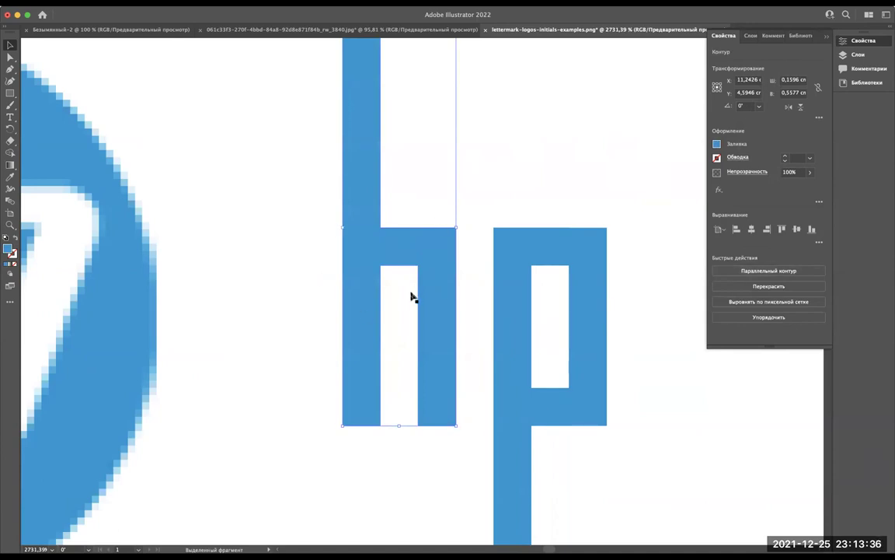
scroll(411, 297, down, 5)
scroll(412, 297, up, 5)
scroll(412, 296, left, 3)
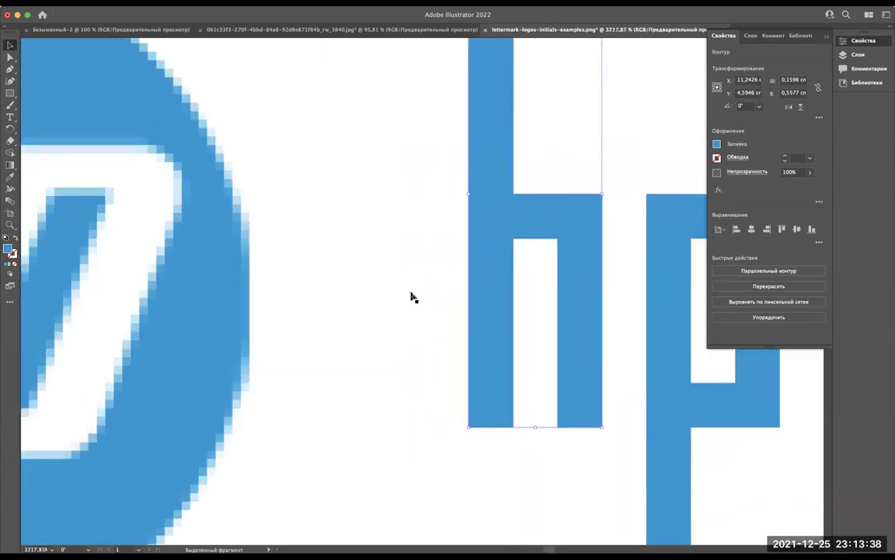
scroll(412, 297, down, 3)
click(410, 305)
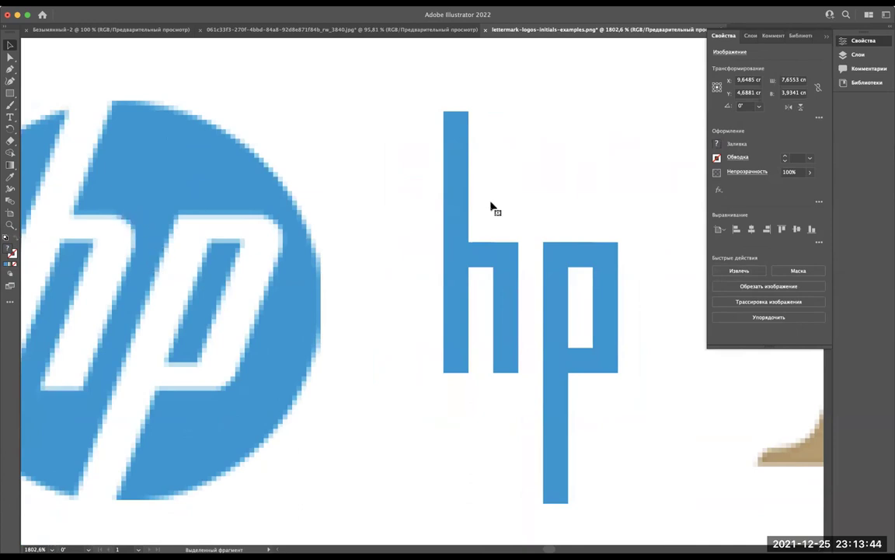
Step: Select the h's upper-right corner anchor point with the Direct Selection tool
scroll(531, 266, up, 3)
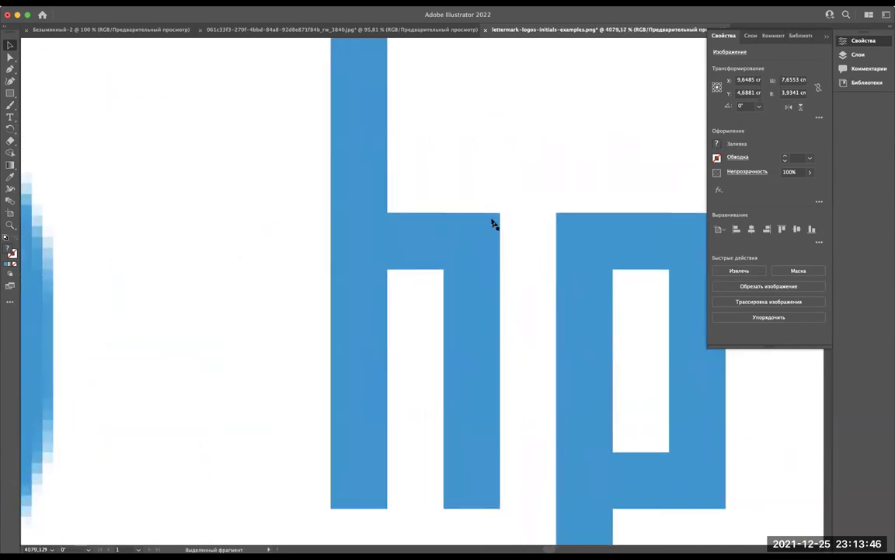
scroll(493, 223, down, 3)
scroll(493, 223, up, 4)
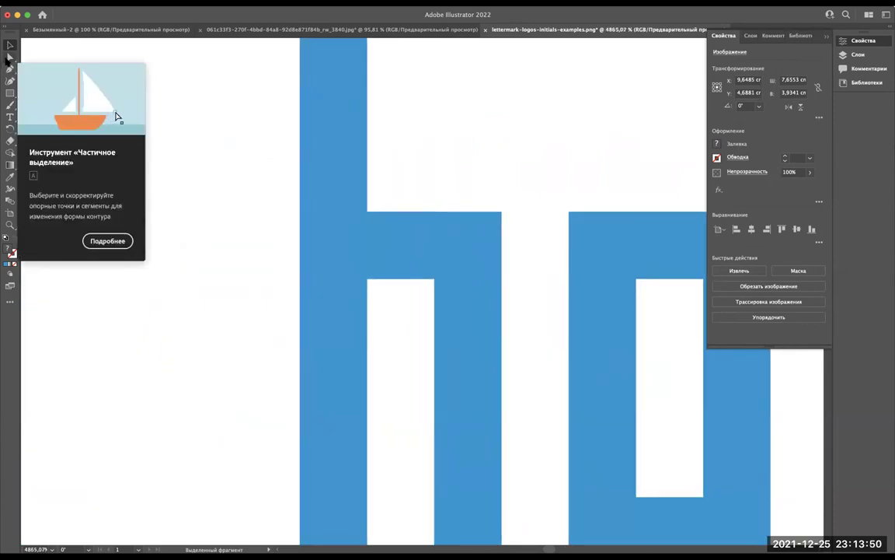
click(10, 57)
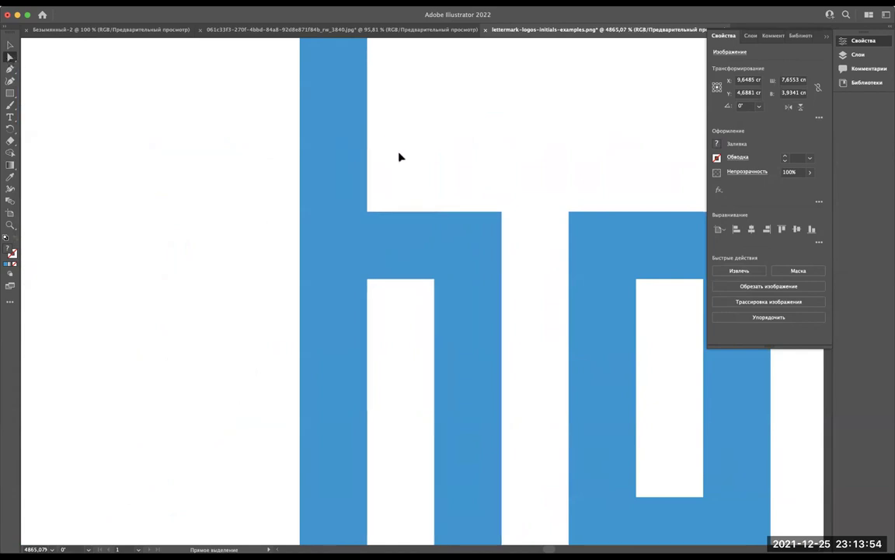
scroll(476, 191, up, 3)
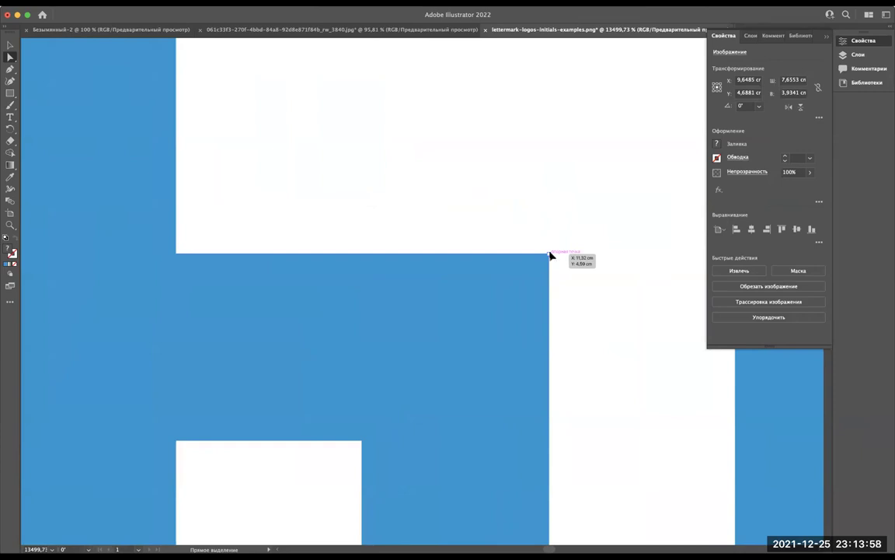
click(550, 255)
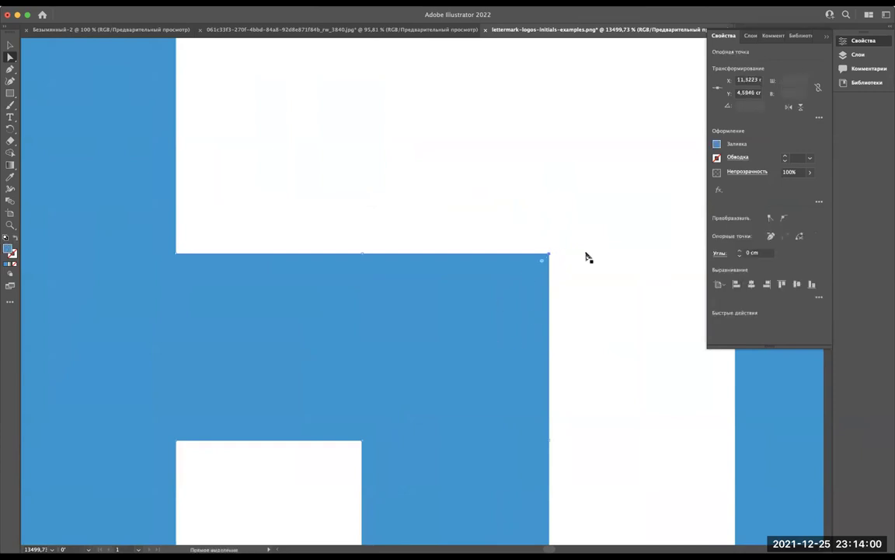
scroll(588, 257, up, 3)
scroll(470, 278, down, 2)
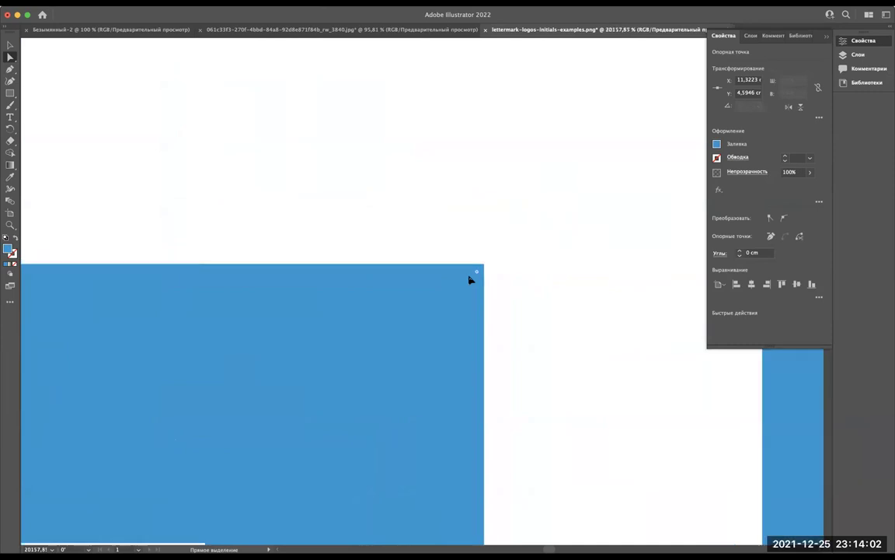
scroll(475, 278, down, 1)
drag(480, 267, 525, 244)
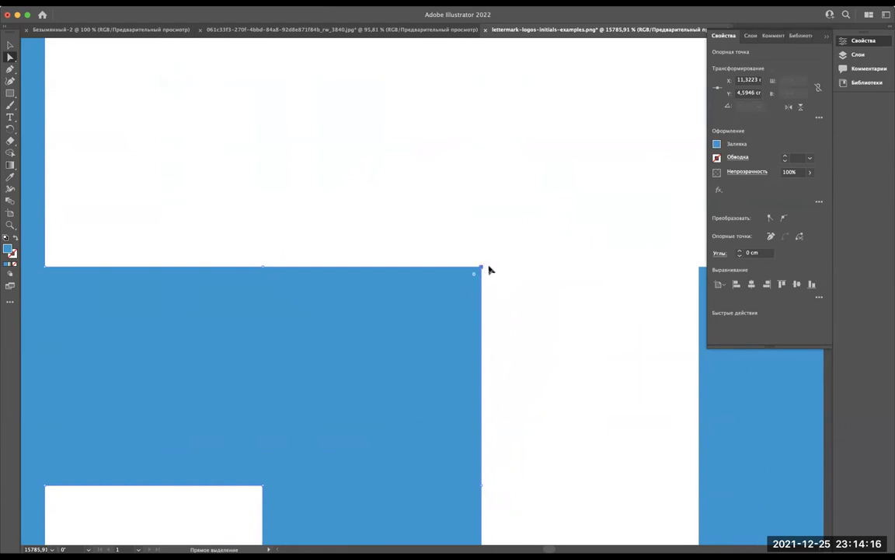
scroll(536, 268, down, 5)
scroll(539, 271, up, 2)
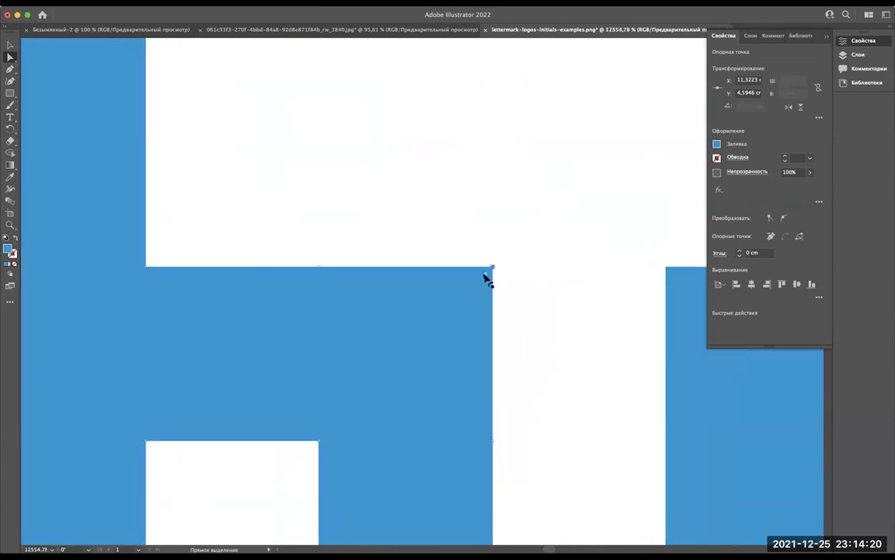
Step: Round the h's upper-right shoulder corner to about 0.0251 cm, then zoom out to check
mouse_move(485, 278)
mouse_down()
mouse_move(424, 368)
mouse_move(426, 348)
mouse_move(440, 347)
mouse_move(420, 349)
mouse_move(416, 361)
mouse_move(502, 301)
mouse_move(492, 268)
mouse_up()
mouse_move(484, 275)
mouse_down()
mouse_move(446, 332)
mouse_move(406, 361)
mouse_move(421, 351)
mouse_move(415, 365)
mouse_move(409, 352)
mouse_move(450, 325)
mouse_move(415, 344)
mouse_move(439, 328)
mouse_move(402, 368)
mouse_move(414, 354)
mouse_up()
scroll(455, 291, down, 2)
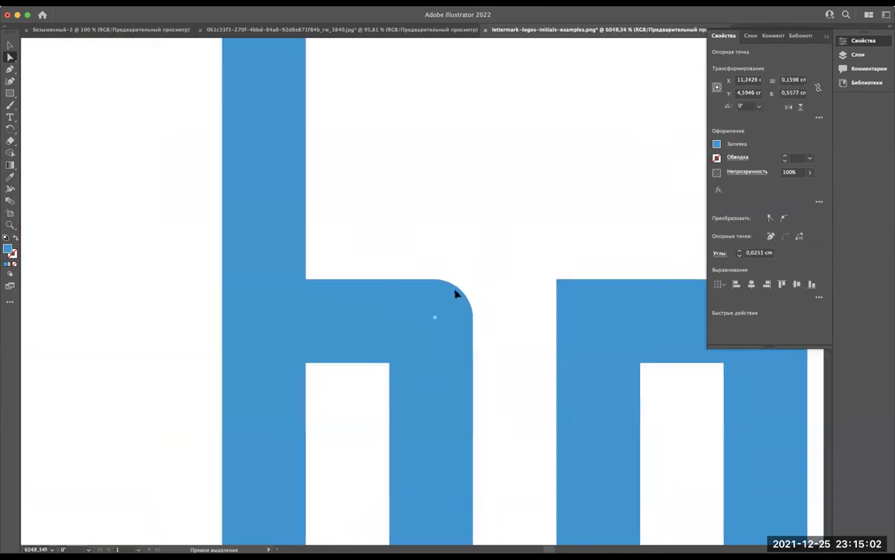
scroll(462, 292, down, 2)
scroll(544, 292, down, 1)
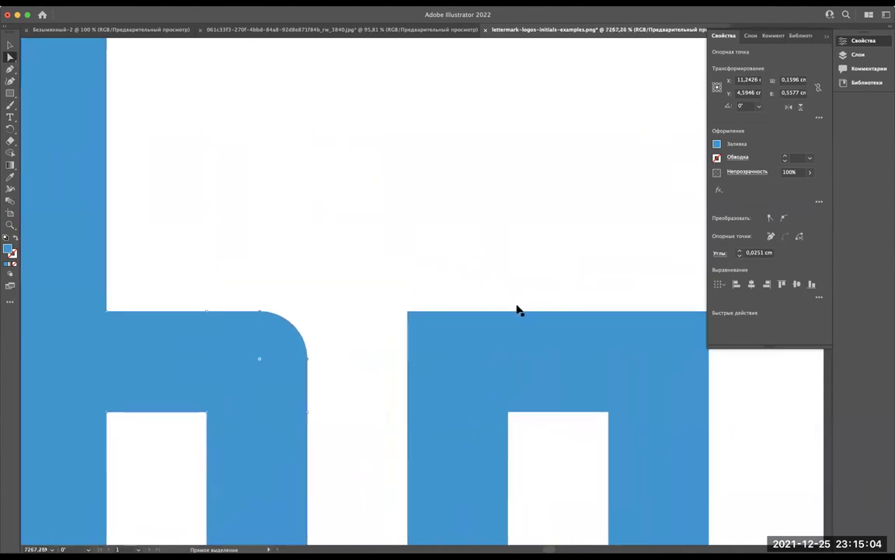
scroll(490, 309, down, 2)
scroll(491, 309, down, 3)
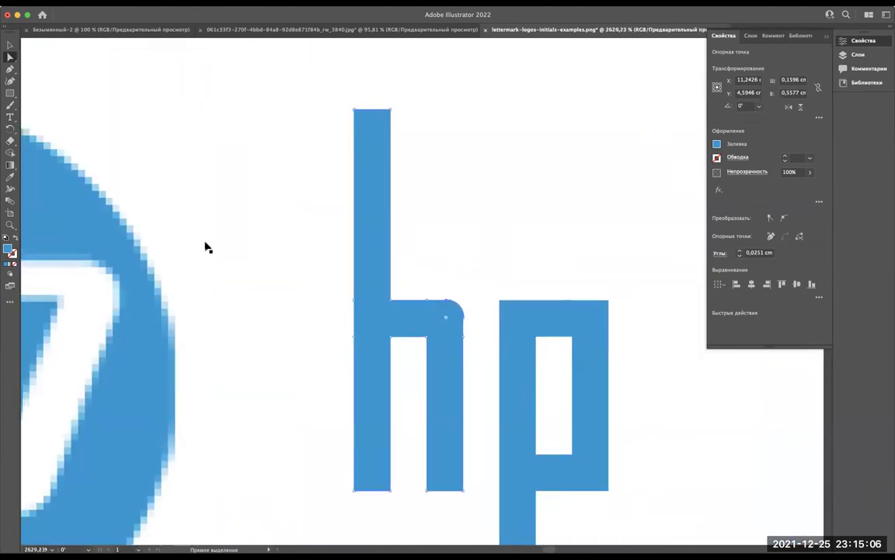
scroll(208, 248, left, 3)
scroll(234, 233, down, 3)
scroll(490, 296, up, 3)
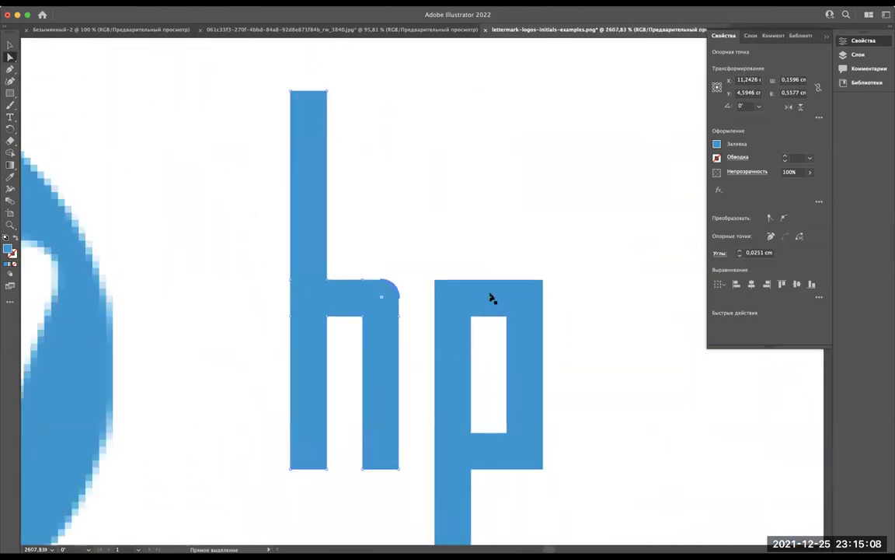
scroll(489, 297, up, 3)
scroll(490, 296, up, 2)
scroll(258, 265, down, 1)
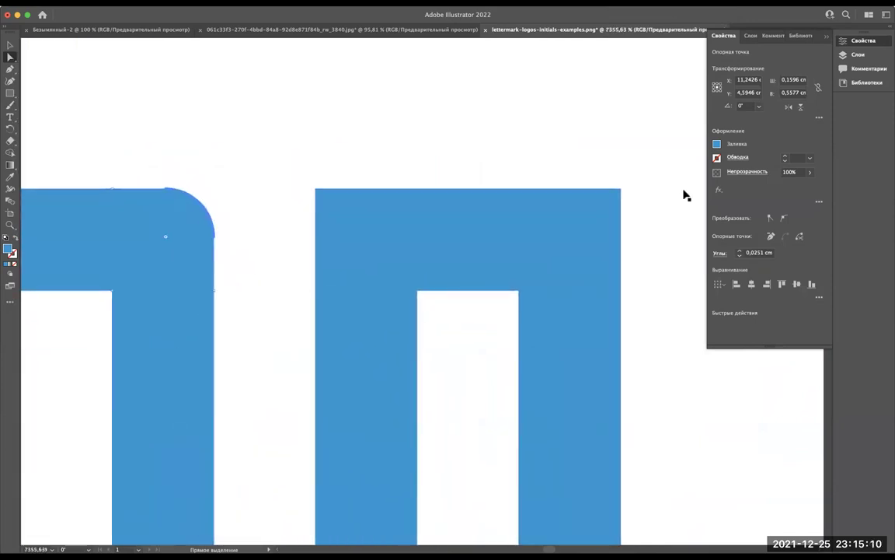
Step: Select the p letter shape, then reselect the h letter shape
click(622, 191)
scroll(621, 191, down, 2)
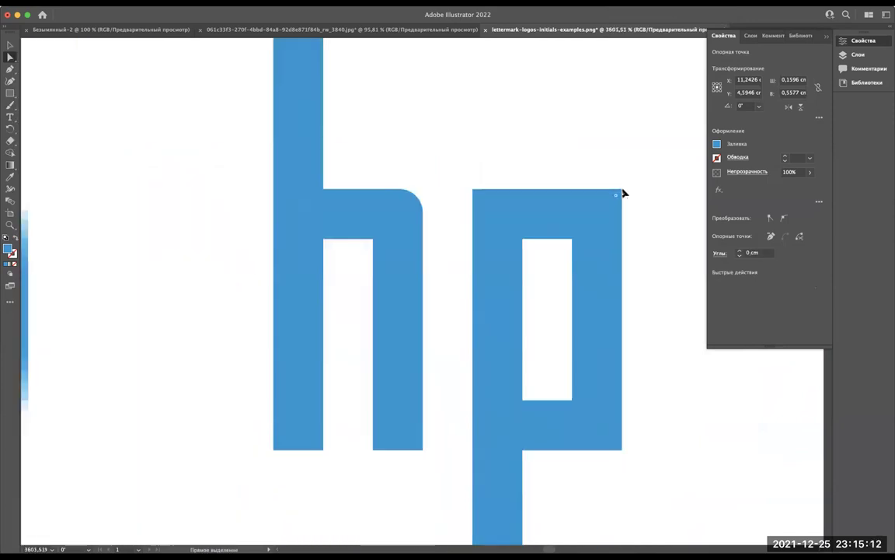
scroll(625, 192, down, 2)
scroll(651, 198, up, 1)
scroll(651, 198, down, 1)
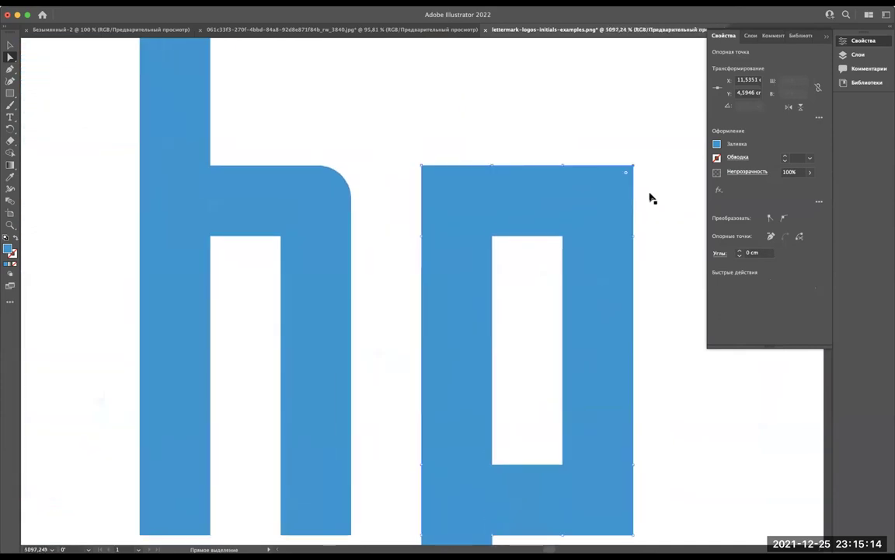
scroll(651, 198, down, 2)
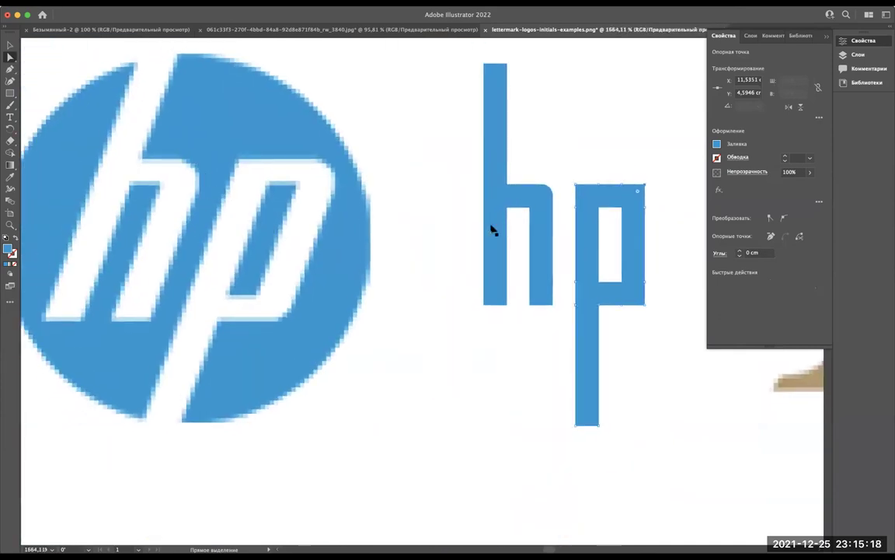
click(533, 214)
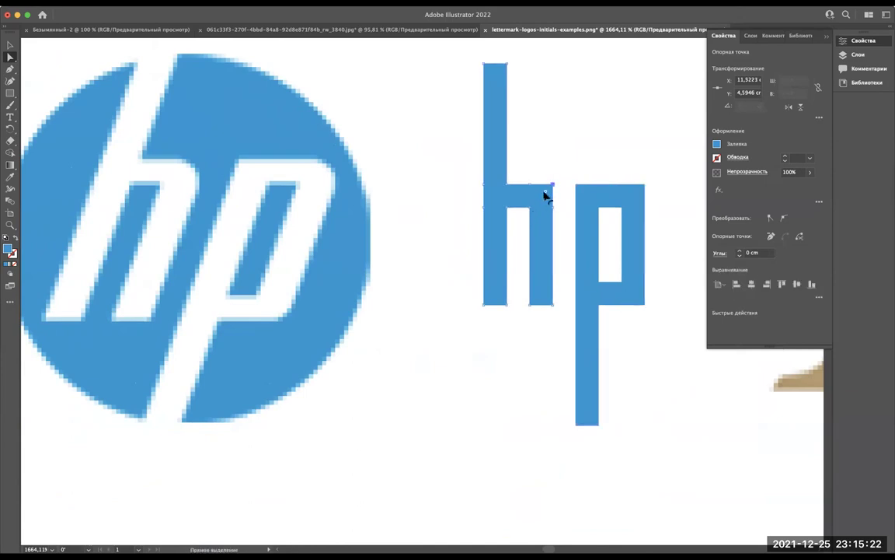
Step: Enlarge the h's shoulder rounding to 0.0532 cm, comparing with undo and redo
drag(544, 195, 533, 214)
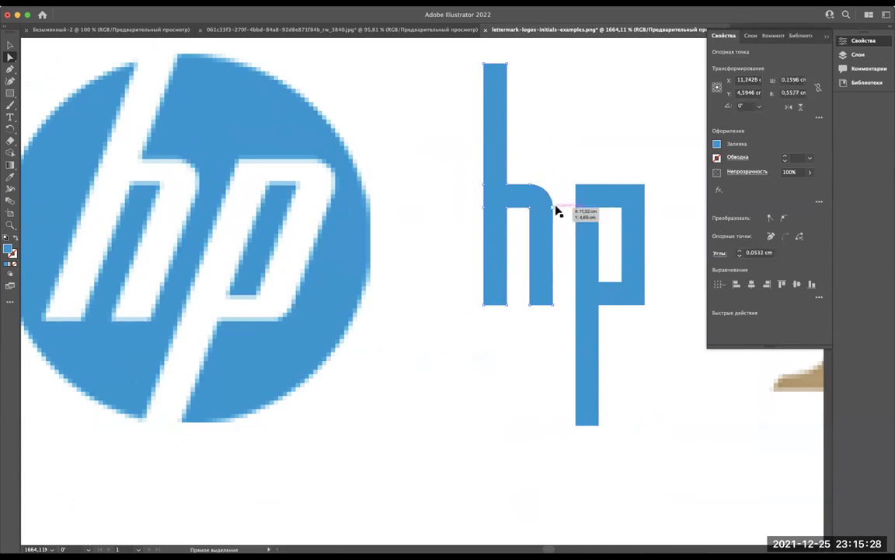
scroll(542, 216, up, 5)
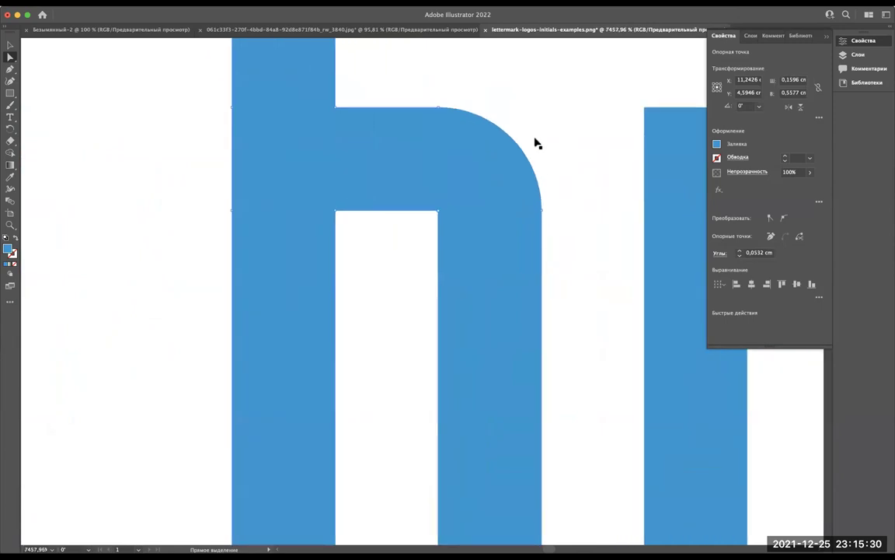
key(ctrl+z)
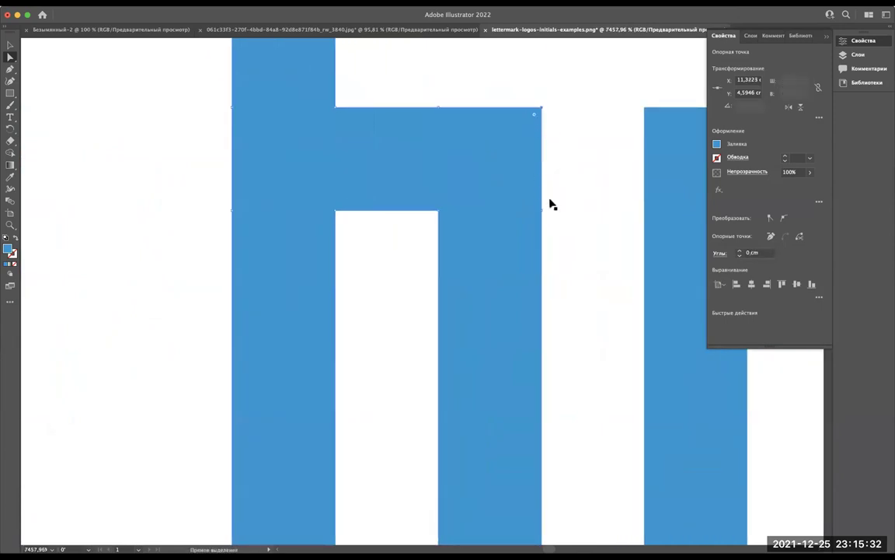
key(ctrl+shift+z)
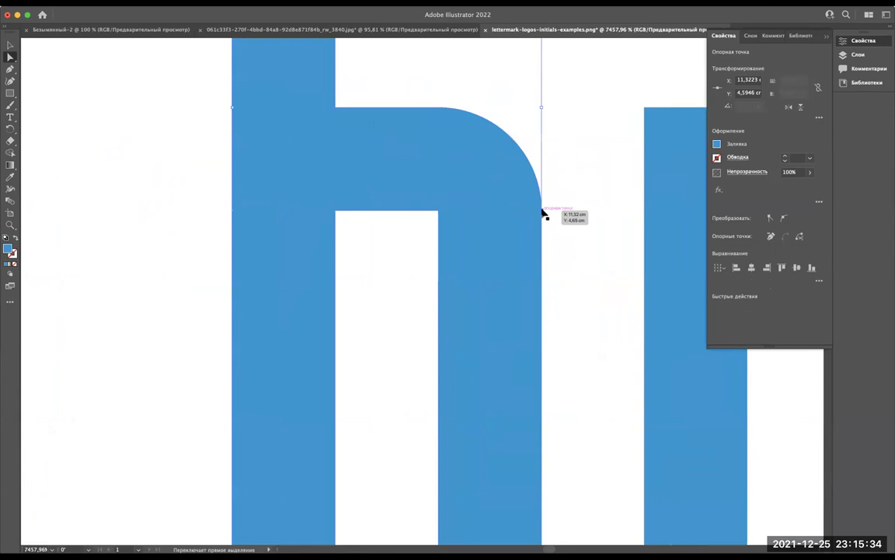
Step: Round the p's top-right and bottom-right corners to match the h's shoulder
scroll(544, 214, down, 5)
scroll(535, 214, right, 3)
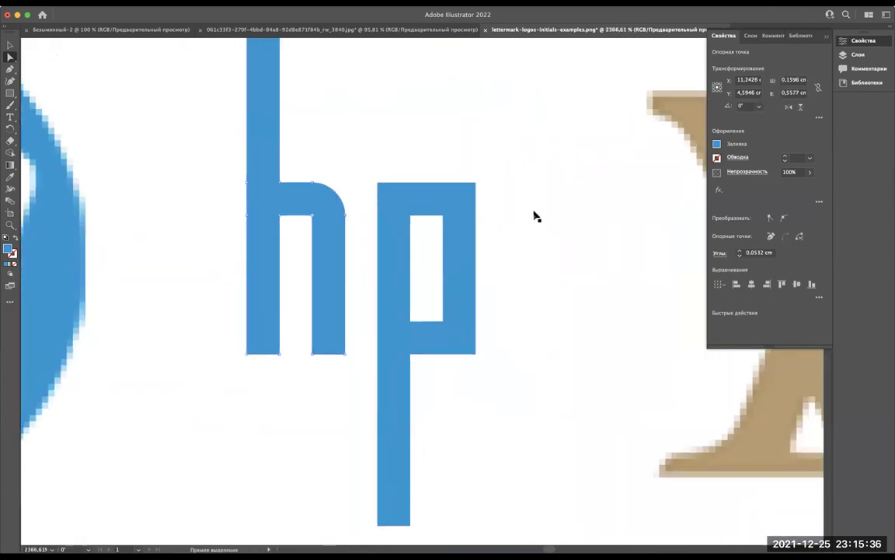
scroll(436, 225, up, 2)
scroll(544, 210, up, 3)
click(626, 141)
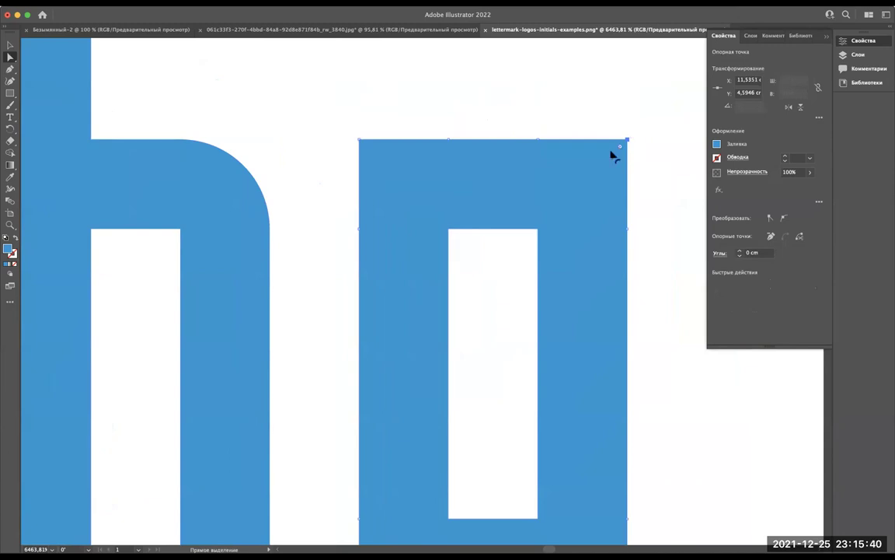
drag(619, 146, 538, 243)
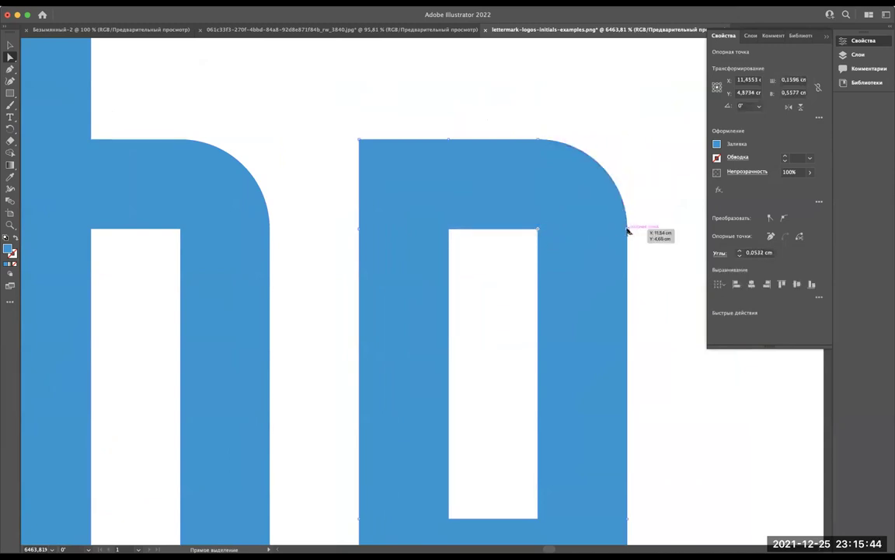
scroll(628, 231, down, 5)
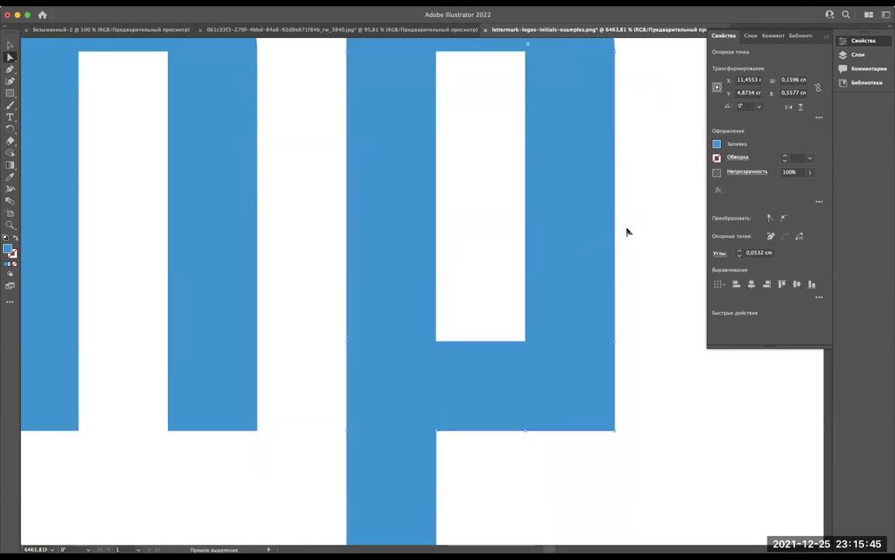
click(609, 425)
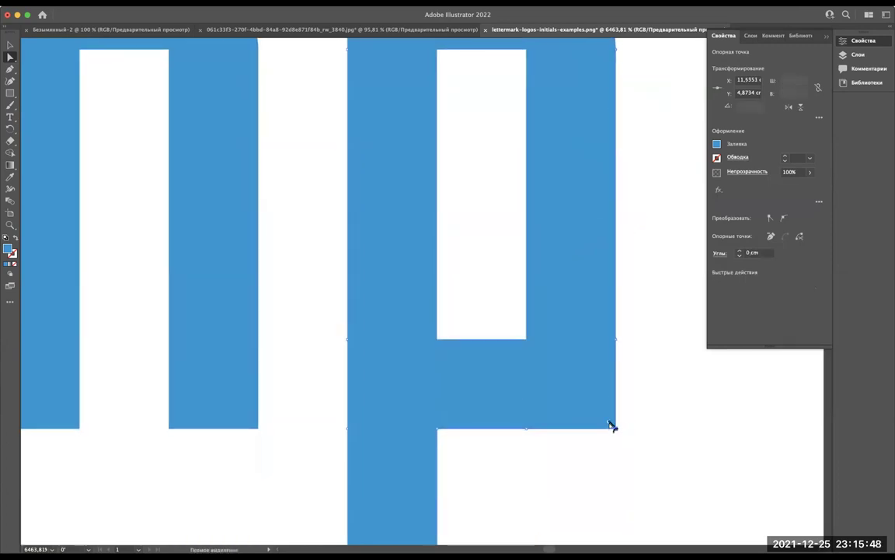
drag(604, 422, 480, 306)
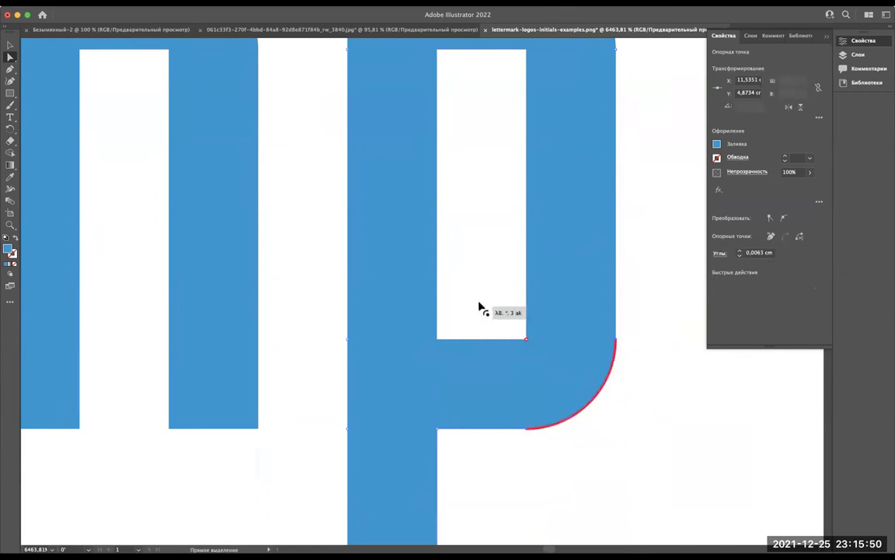
scroll(480, 306, down, 3)
scroll(480, 306, down, 5)
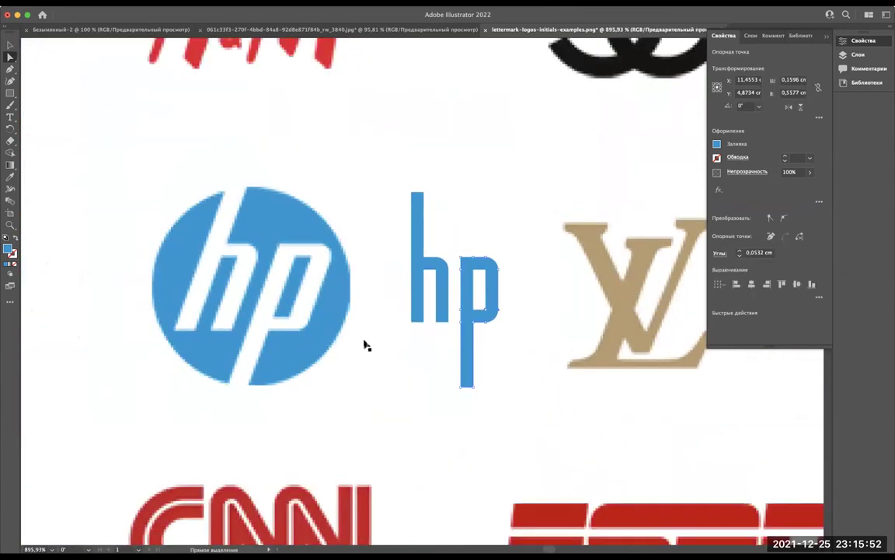
Step: Add the h to the p's selection so both letter shapes are selected together
key(v)
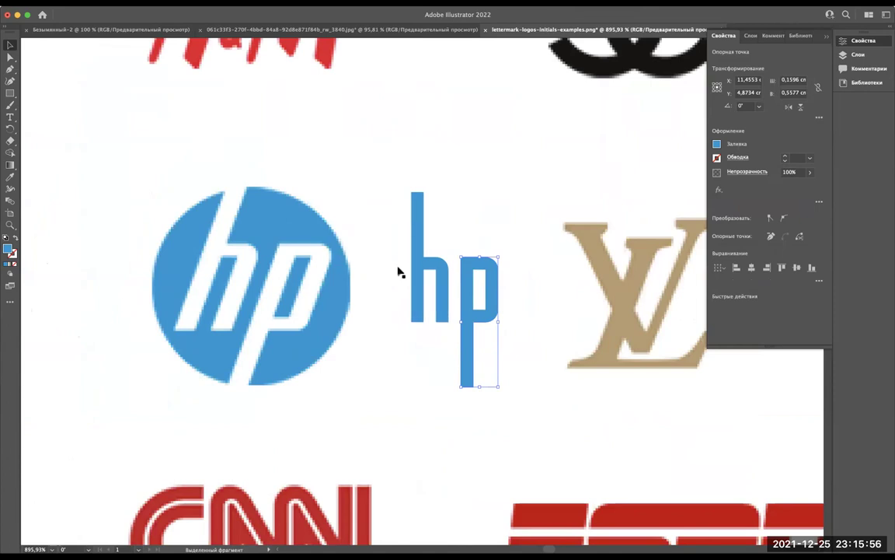
scroll(398, 272, up, 3)
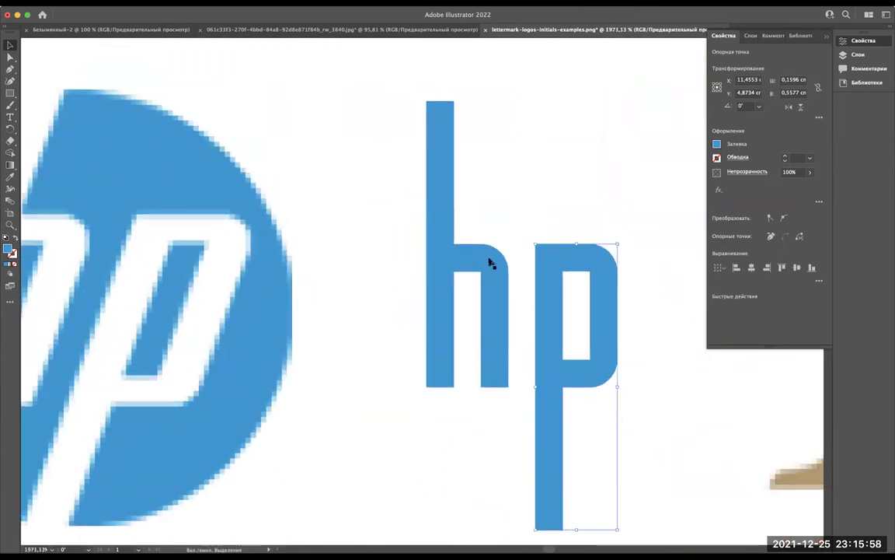
shift+click(490, 262)
scroll(514, 340, down, 3)
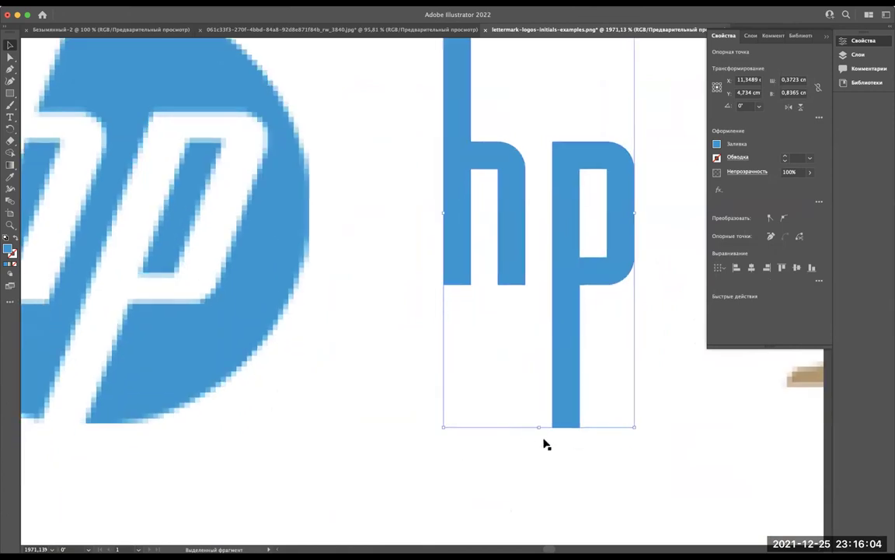
scroll(543, 440, up, 3)
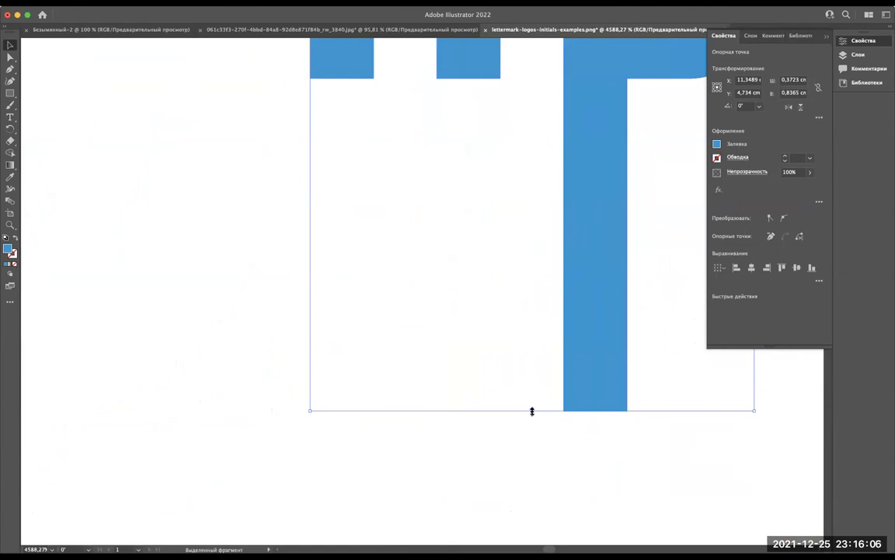
scroll(412, 349, down, 5)
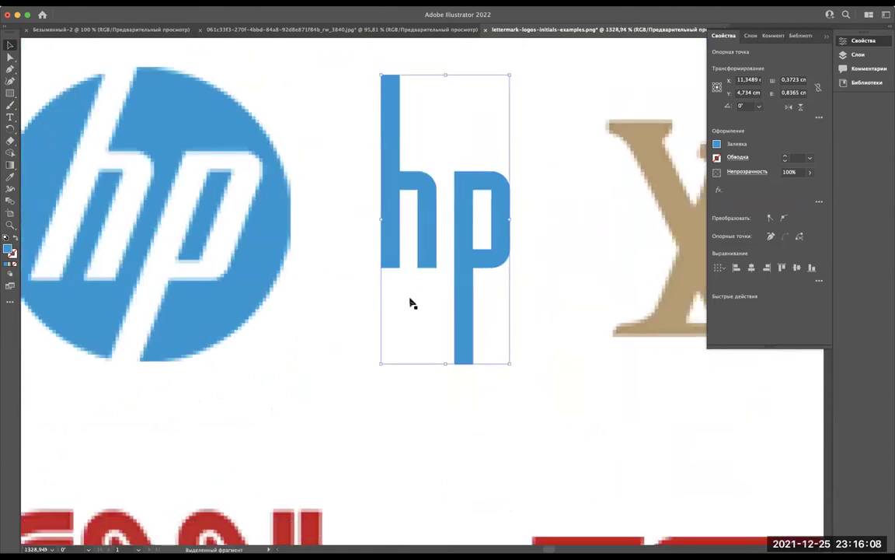
scroll(400, 99, up, 4)
scroll(400, 98, down, 2)
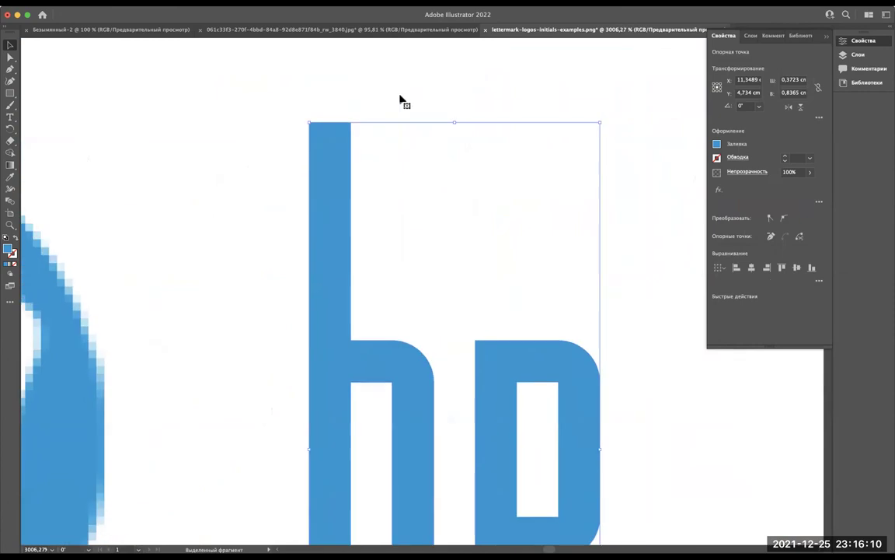
scroll(399, 100, down, 2)
scroll(399, 100, down, 2)
scroll(339, 99, up, 3)
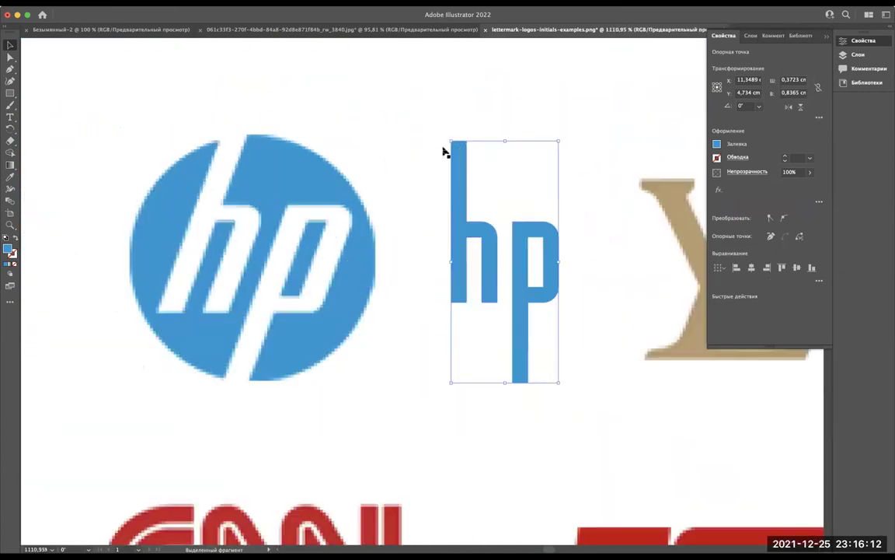
scroll(470, 180, right, 2)
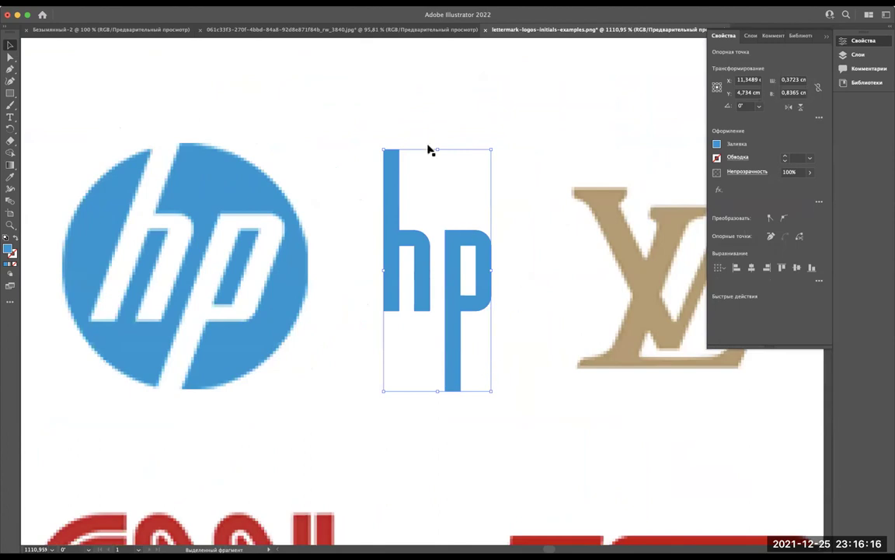
scroll(332, 256, down, 2)
scroll(334, 256, down, 2)
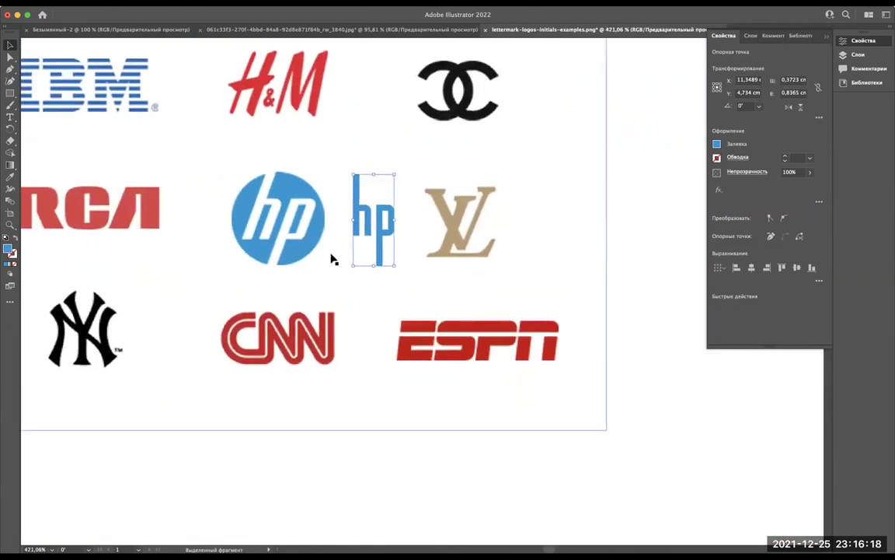
scroll(303, 327, down, 5)
Step: Draw a blue rectangle below the logos and delete the old rectangle
click(270, 398)
click(10, 93)
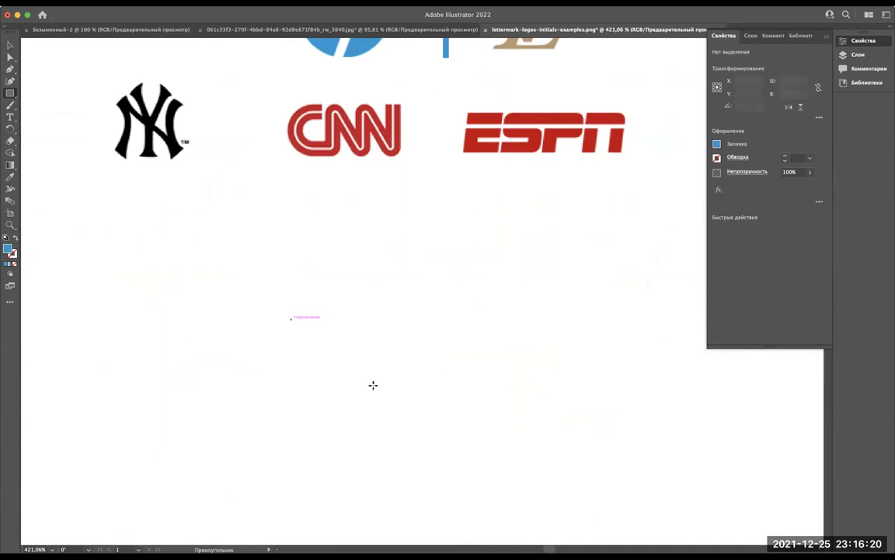
drag(291, 319, 380, 391)
scroll(333, 343, up, 3)
scroll(333, 343, up, 1)
key(v)
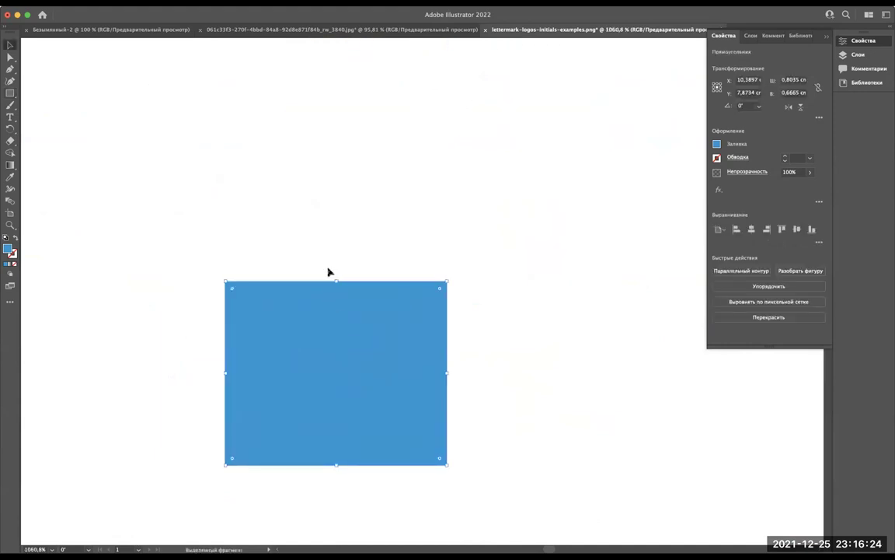
key(Delete)
Step: Select both hp paths and move the lettermark down below the logos
scroll(328, 270, down, 4)
scroll(328, 270, up, 4)
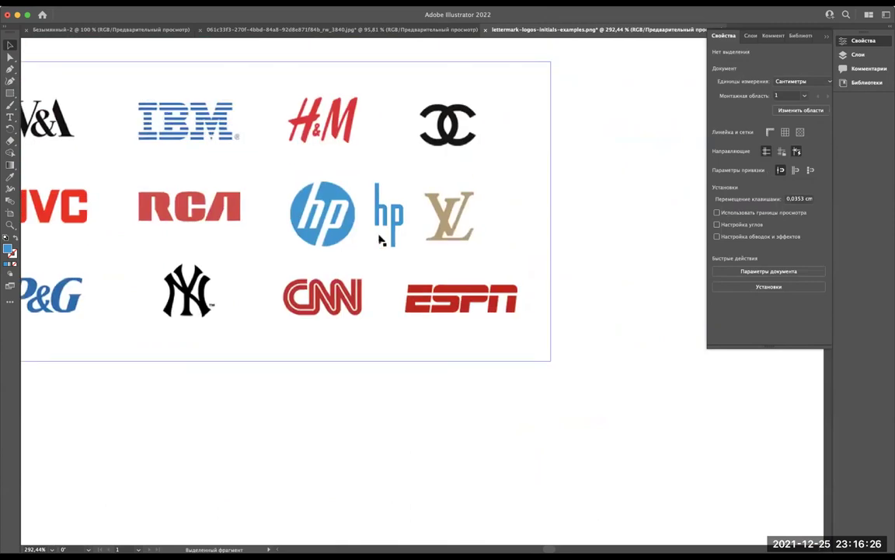
scroll(380, 240, up, 2)
scroll(391, 194, down, 1)
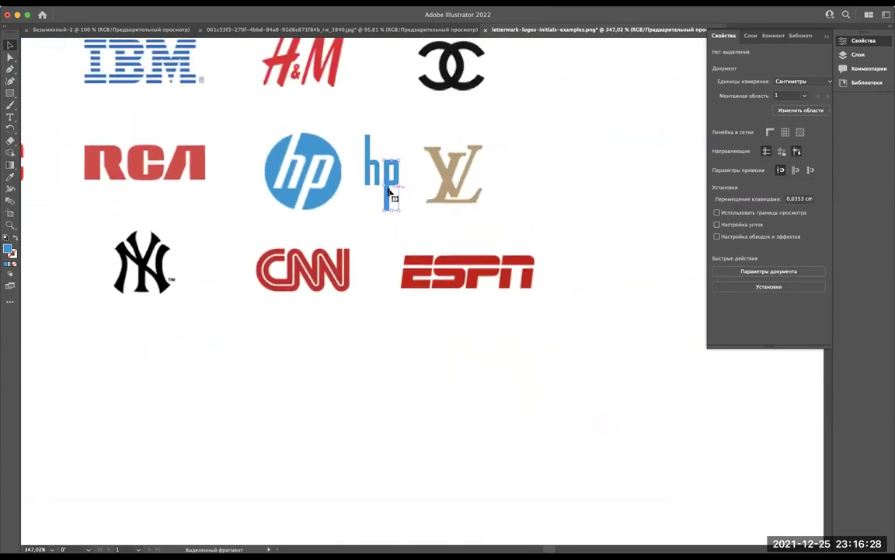
click(390, 192)
shift+click(370, 159)
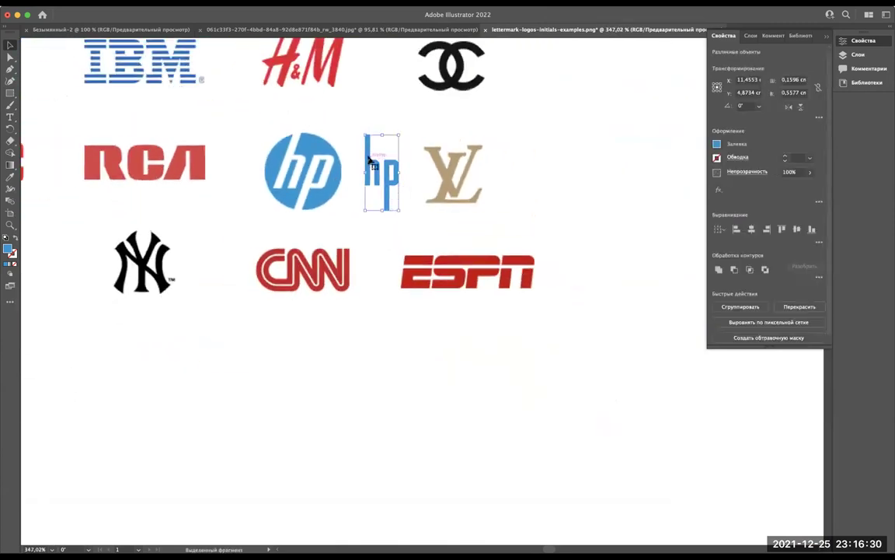
scroll(370, 159, down, 3)
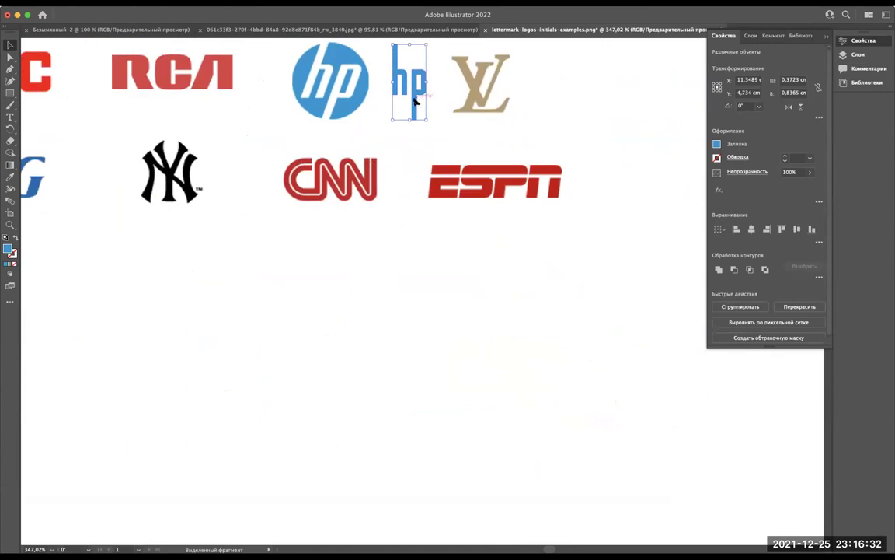
drag(416, 101, 411, 388)
Step: Draw a blue square, about 0.95 × 0.90 cm, to the left of the hp
scroll(412, 385, down, 3)
scroll(416, 224, up, 3)
scroll(416, 224, down, 3)
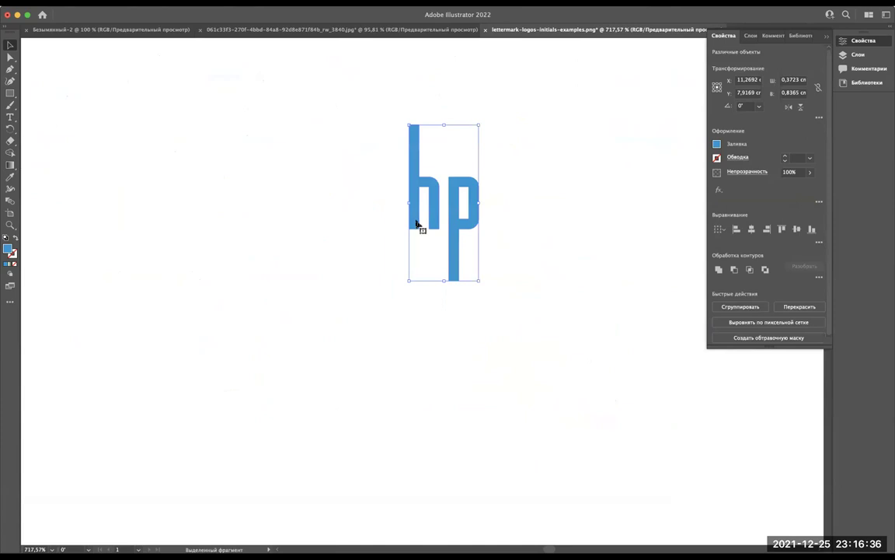
scroll(417, 224, down, 3)
scroll(417, 225, up, 2)
scroll(417, 228, up, 2)
scroll(420, 233, down, 3)
scroll(424, 322, up, 2)
click(248, 235)
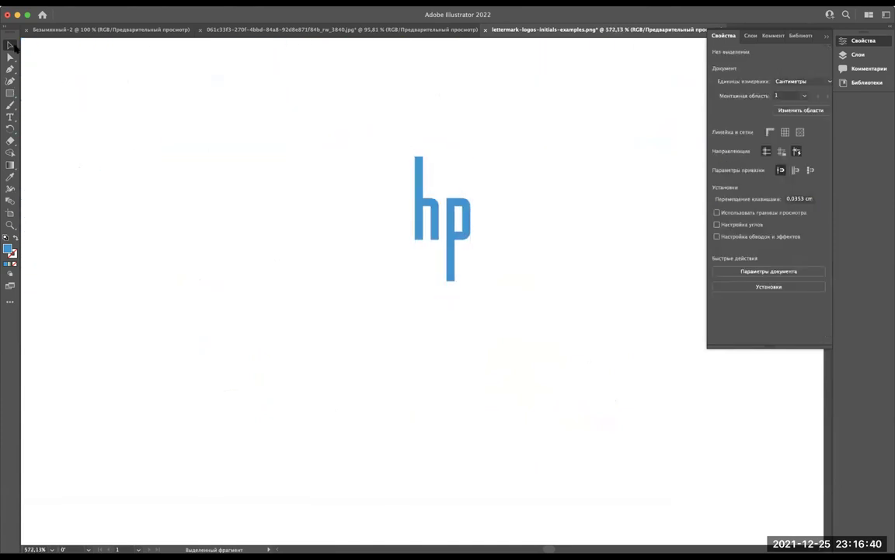
click(10, 93)
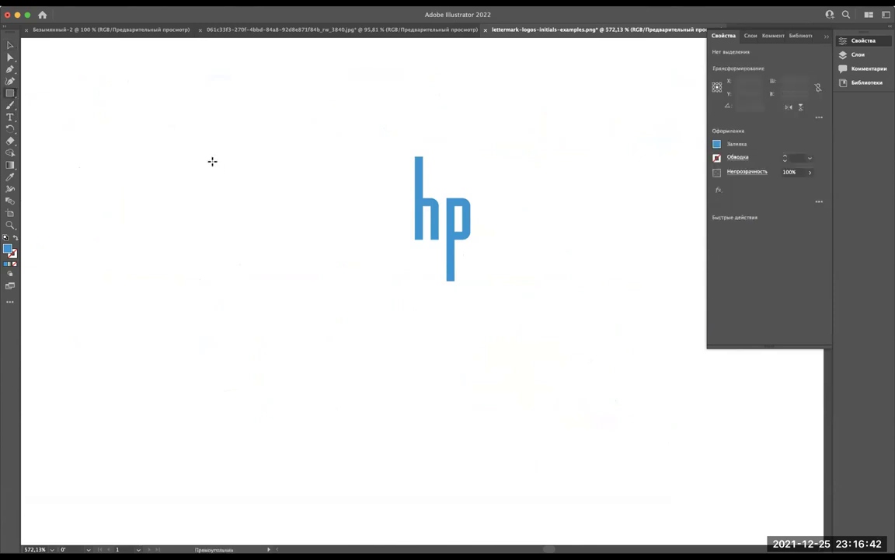
drag(217, 162, 359, 296)
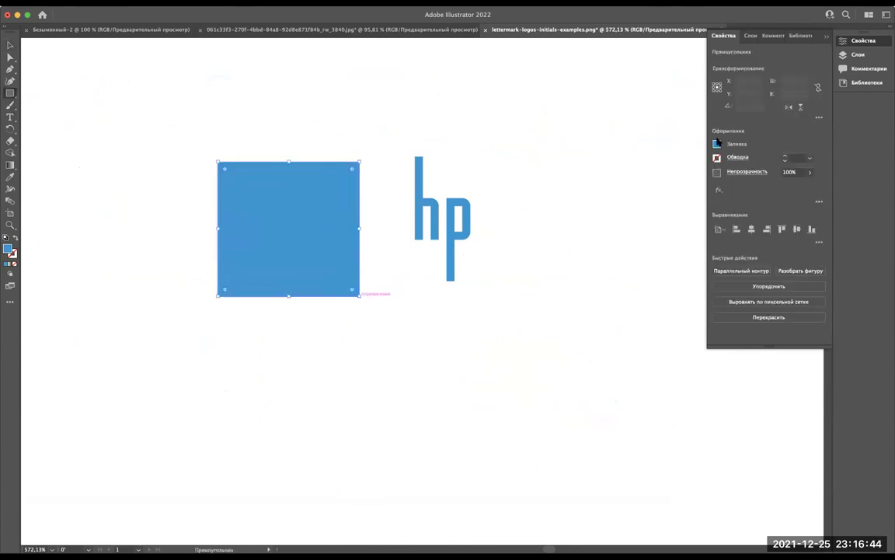
click(716, 145)
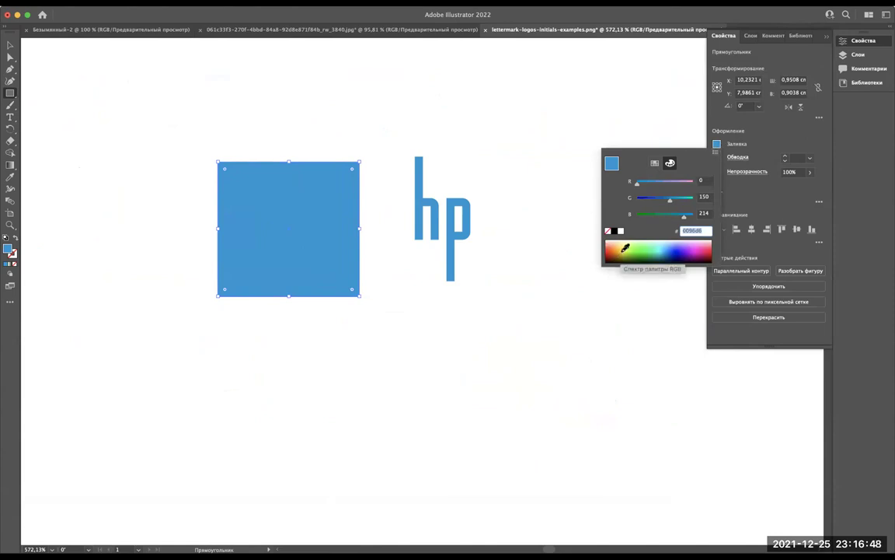
Step: Change the square's fill to a bright light yellow
click(625, 244)
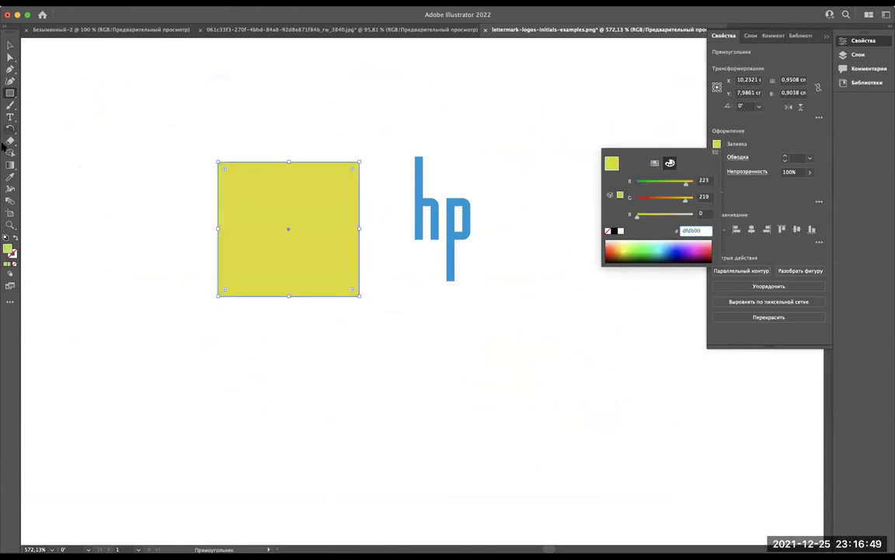
click(630, 243)
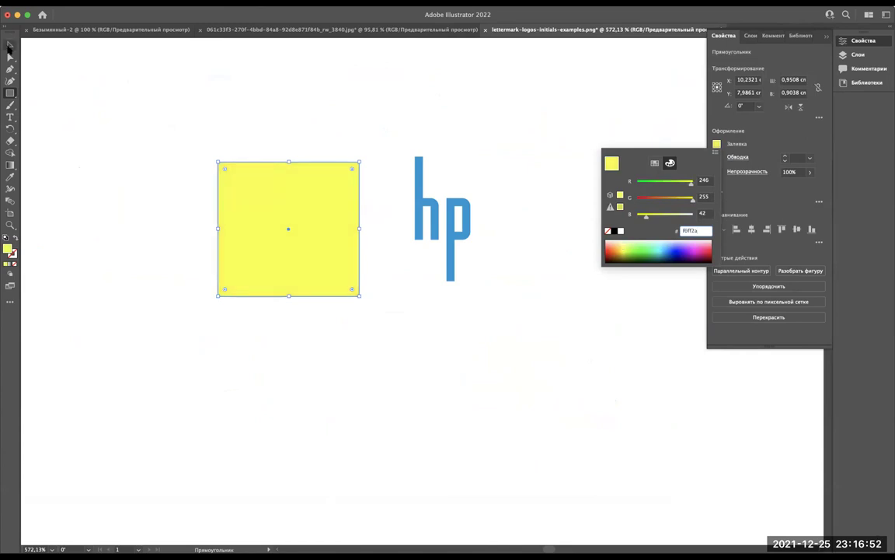
key(Escape)
Step: Shift the hp lettermark further right of the yellow square
click(11, 45)
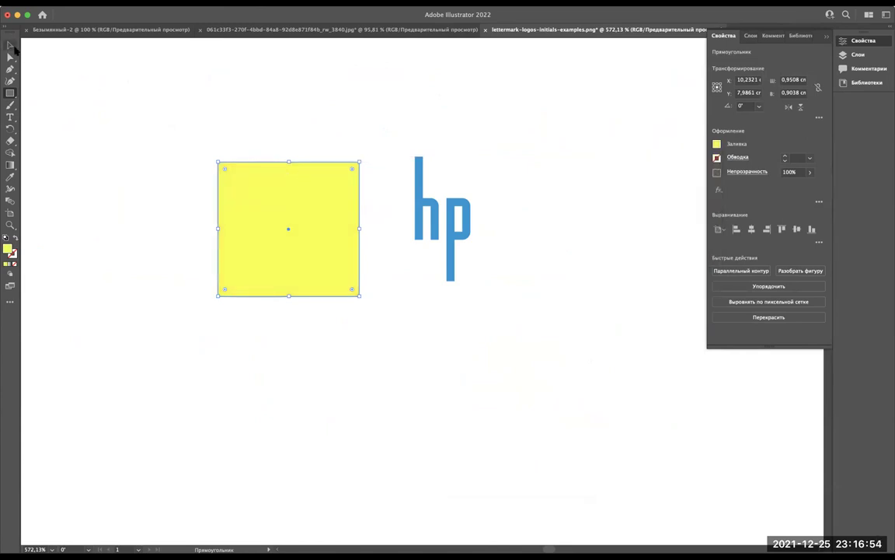
drag(409, 148, 497, 294)
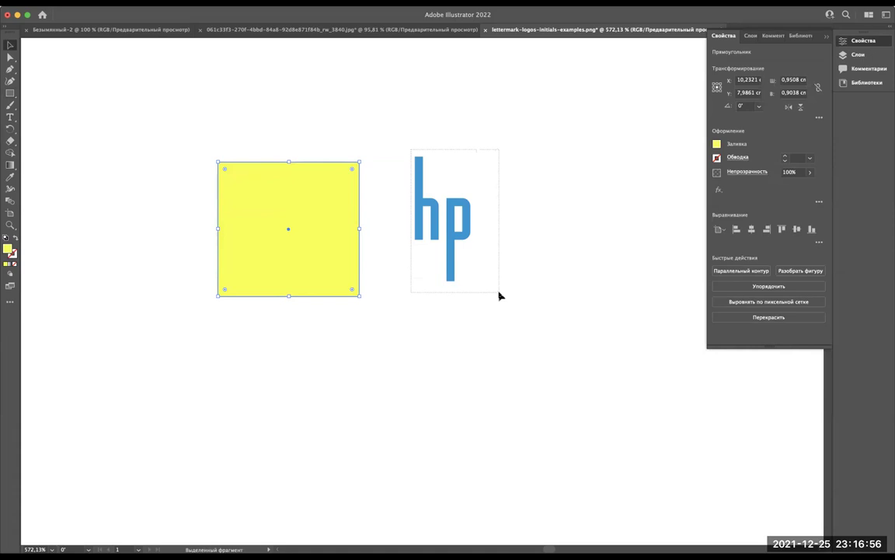
drag(435, 227, 298, 240)
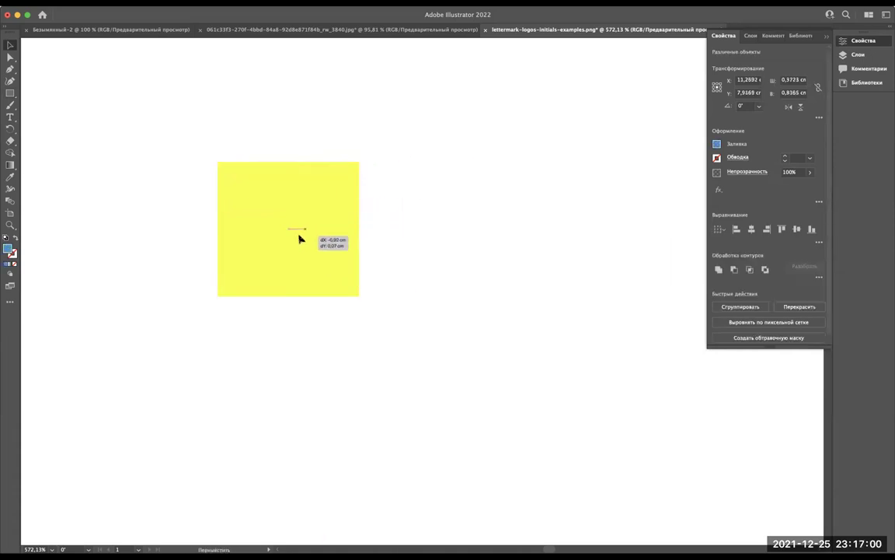
drag(298, 241, 485, 205)
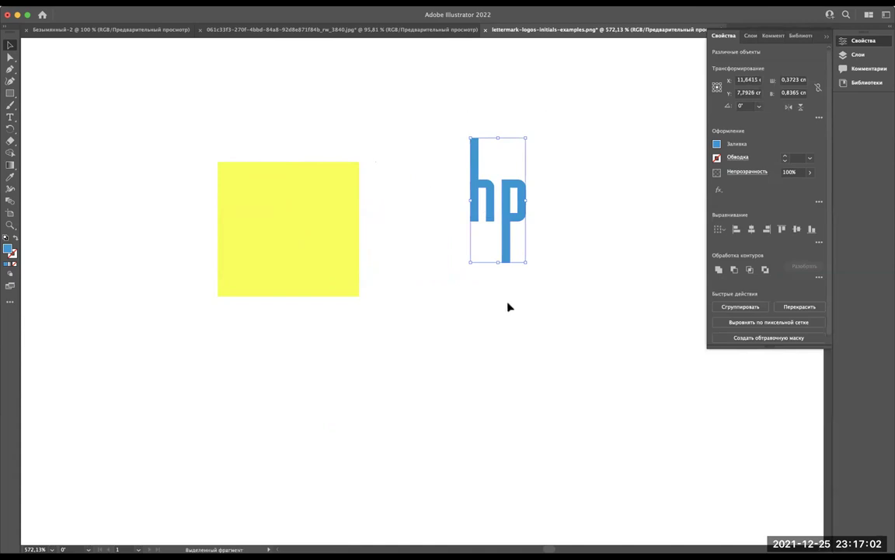
click(271, 231)
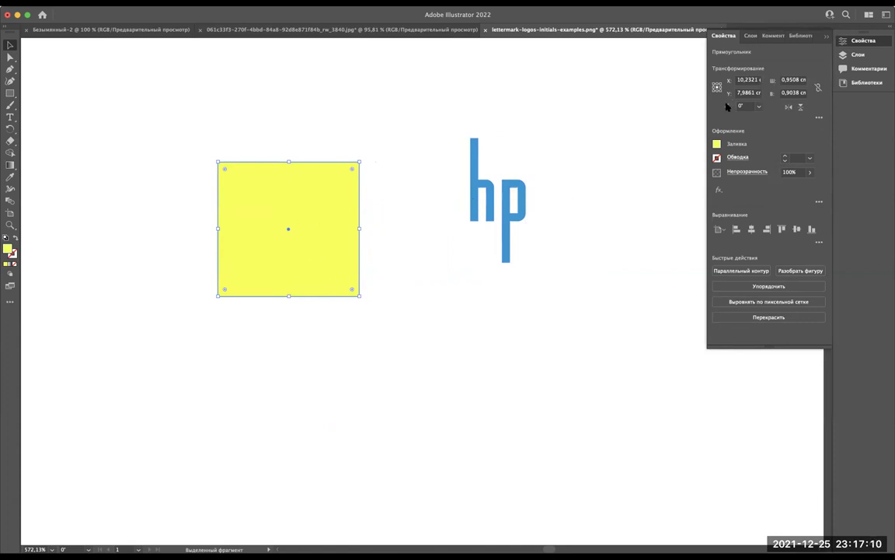
Step: Select the Rectangle in Layer 1's object list and undo back to the blue square
click(750, 35)
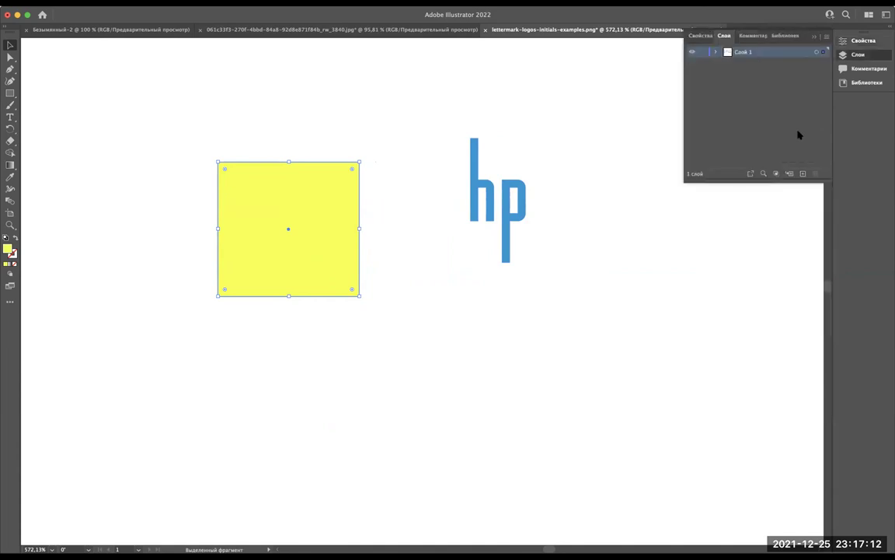
click(717, 52)
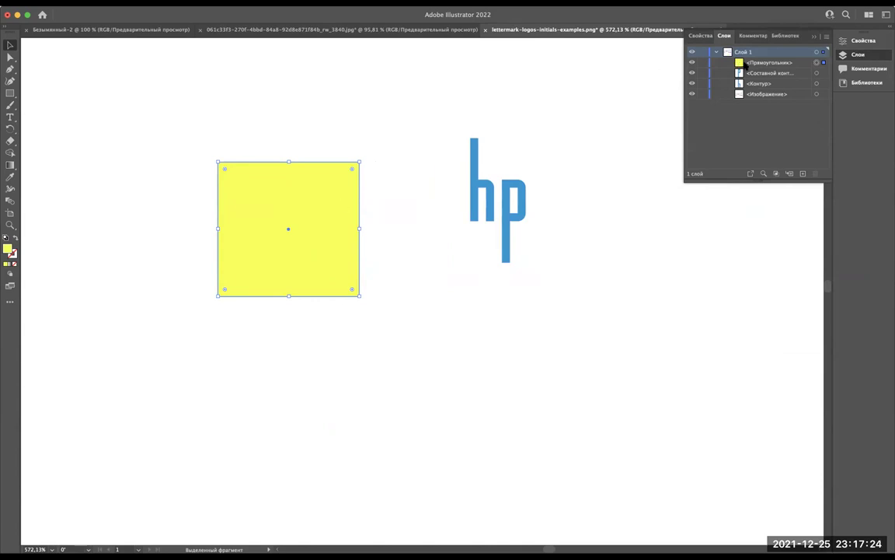
click(750, 66)
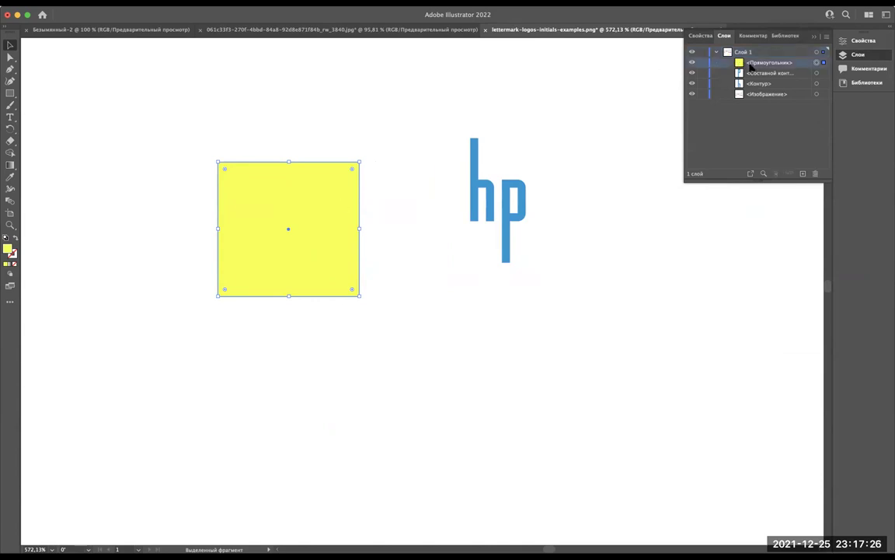
key(ctrl+z)
key(ctrl+z)
key(ctrl+z)
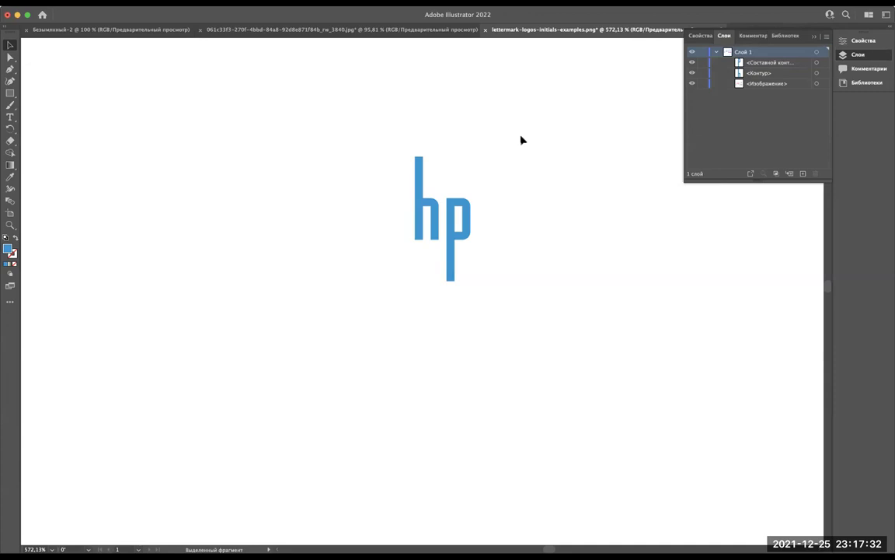
key(ctrl+z)
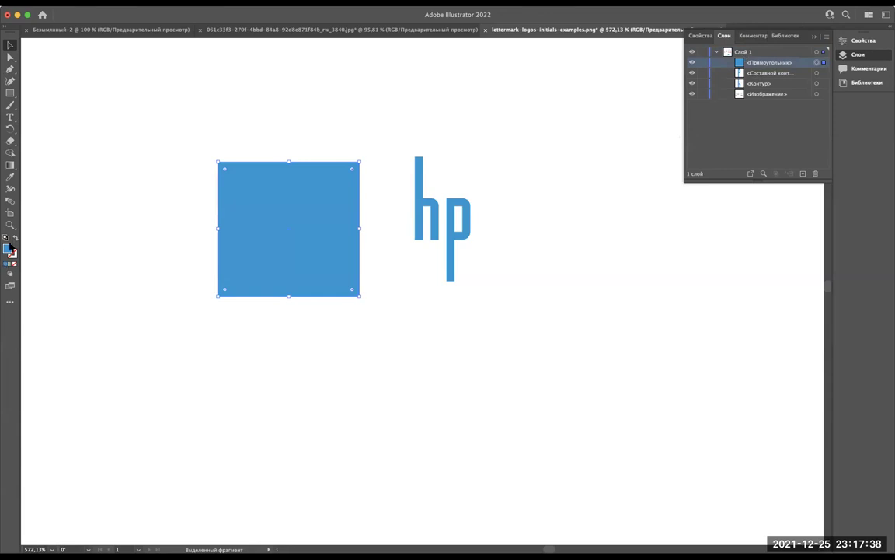
Step: Set the square's fill to light yellow in the Color Picker, then select both hp paths
double_click(7, 247)
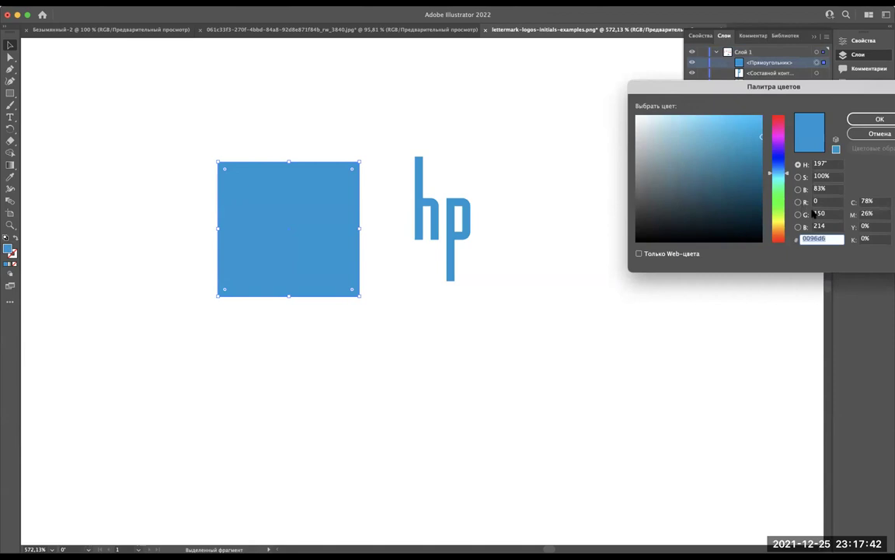
click(778, 223)
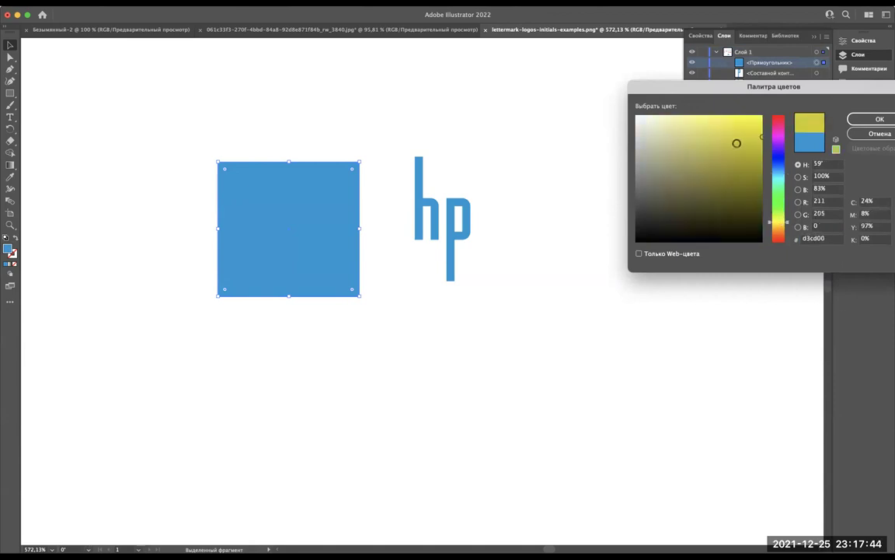
drag(737, 143, 724, 117)
click(879, 119)
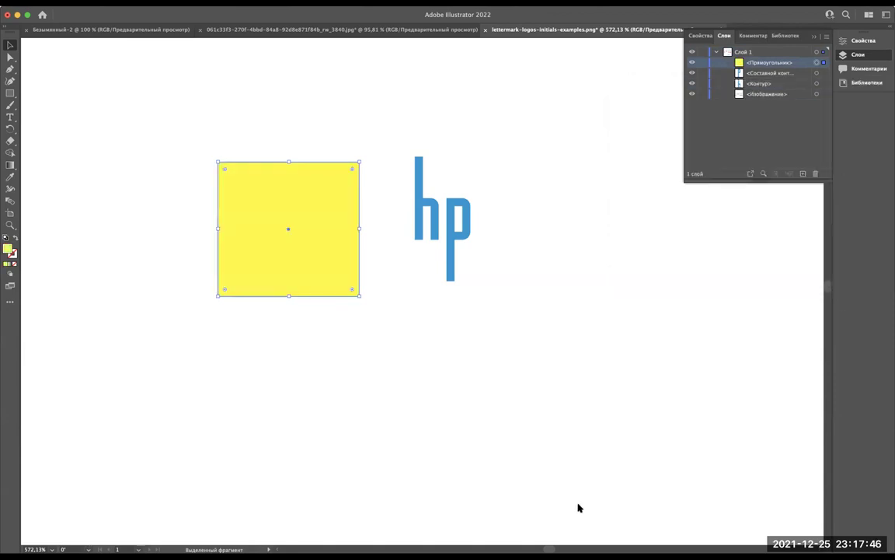
drag(389, 147, 490, 296)
drag(758, 81, 759, 61)
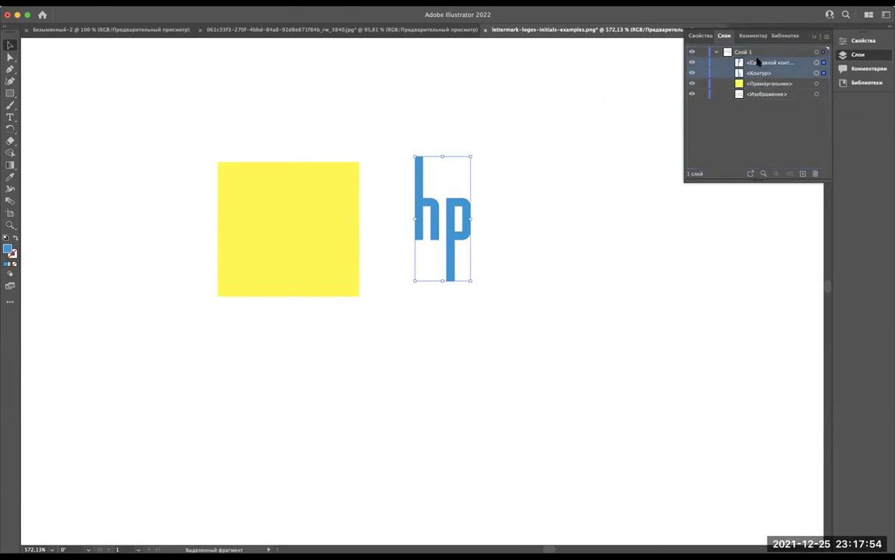
Step: Place the hp on the yellow square, aligned to its left edge and stretched to its bottom
scroll(186, 174, up, 2)
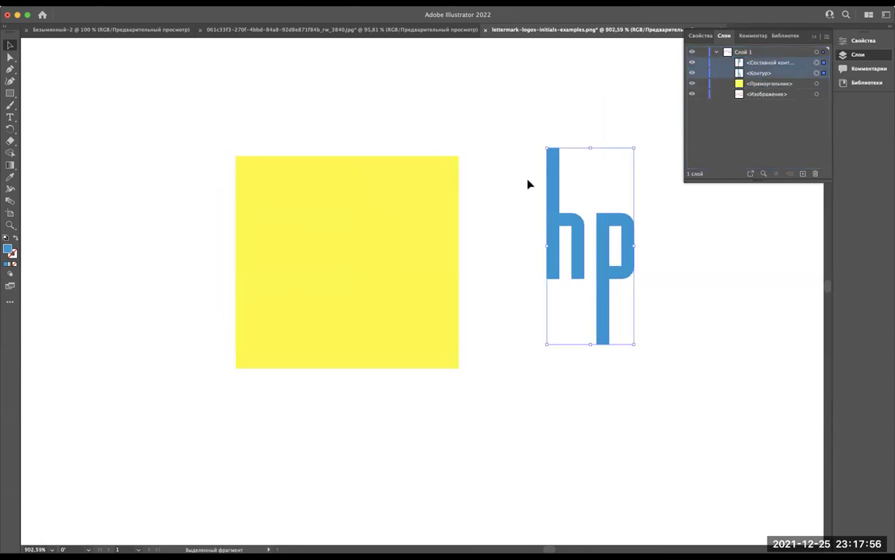
drag(547, 186, 245, 195)
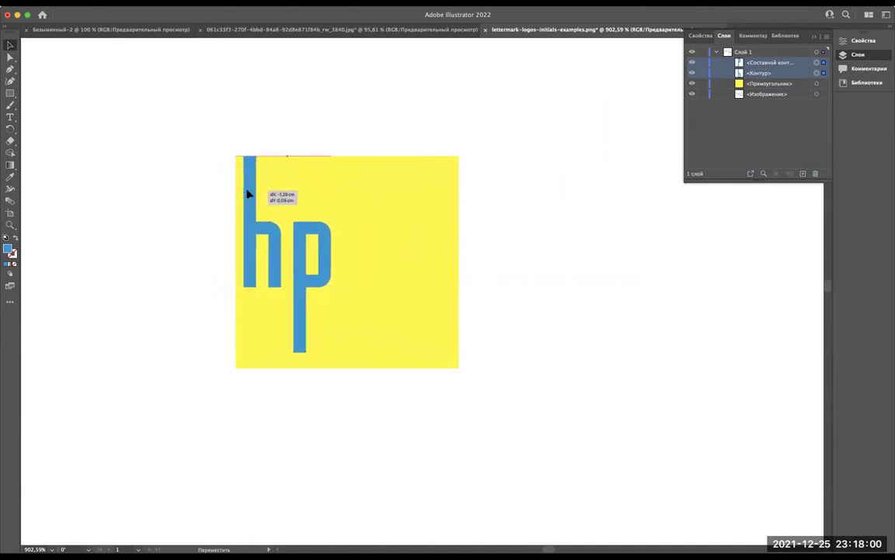
drag(245, 194, 241, 195)
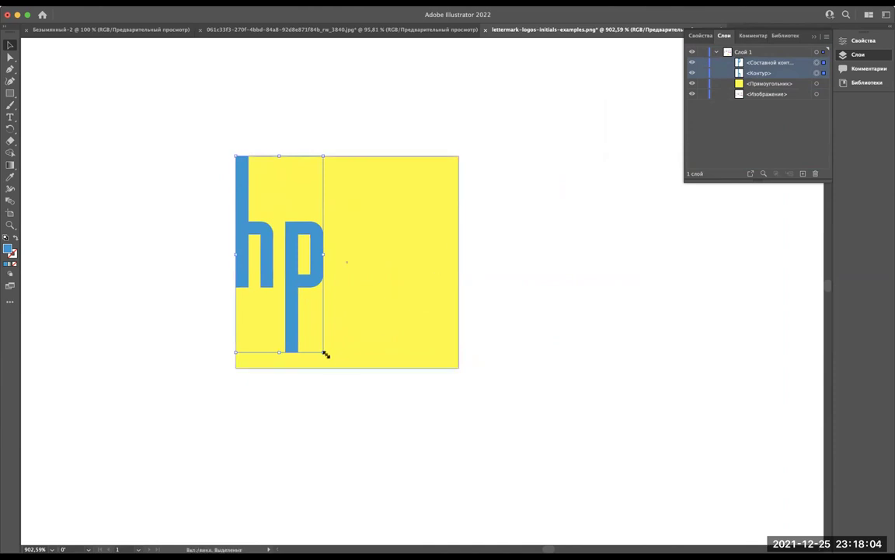
drag(325, 354, 337, 370)
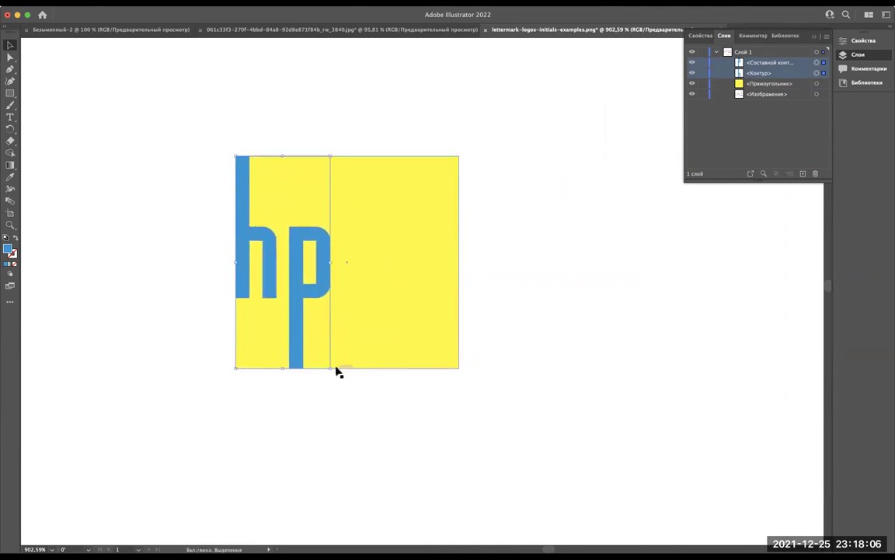
Step: Centre the hp letters horizontally on the yellow square and select the square
key(ctrl+0)
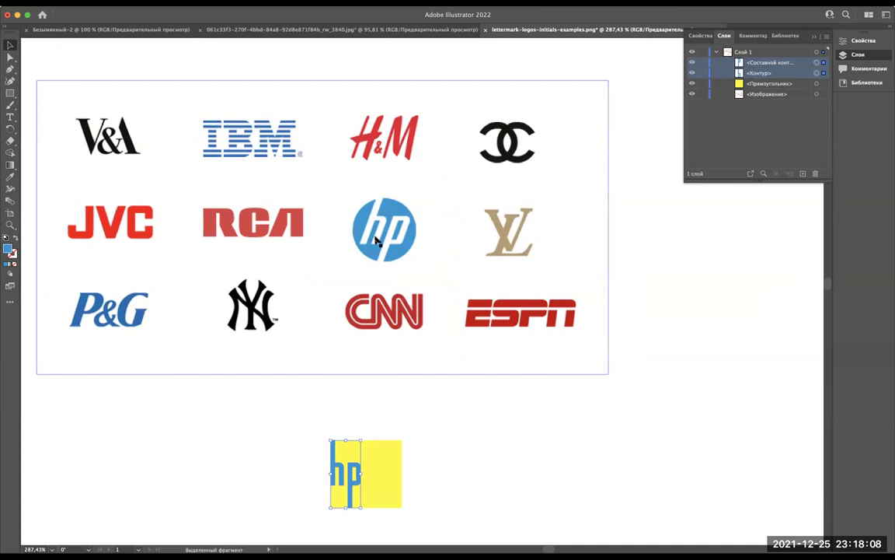
scroll(376, 241, up, 5)
scroll(415, 160, down, 4)
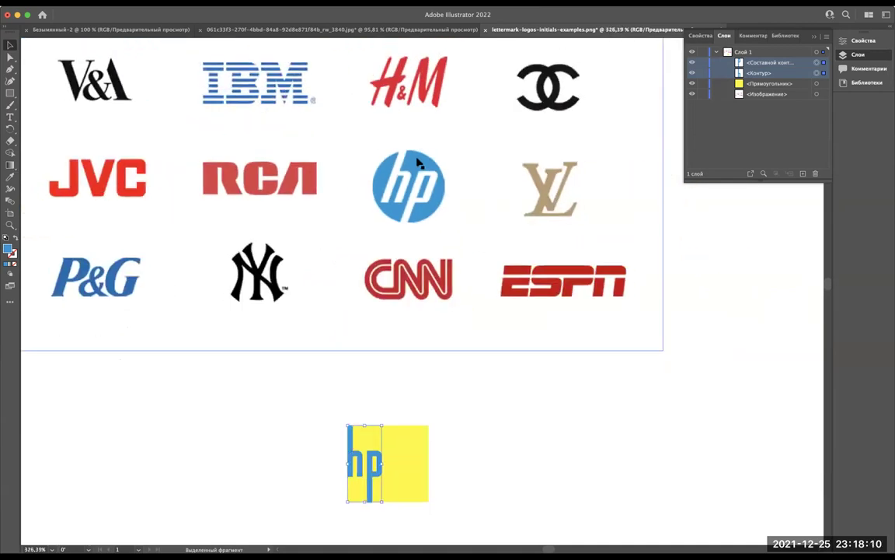
scroll(380, 308, down, 3)
scroll(380, 308, up, 2)
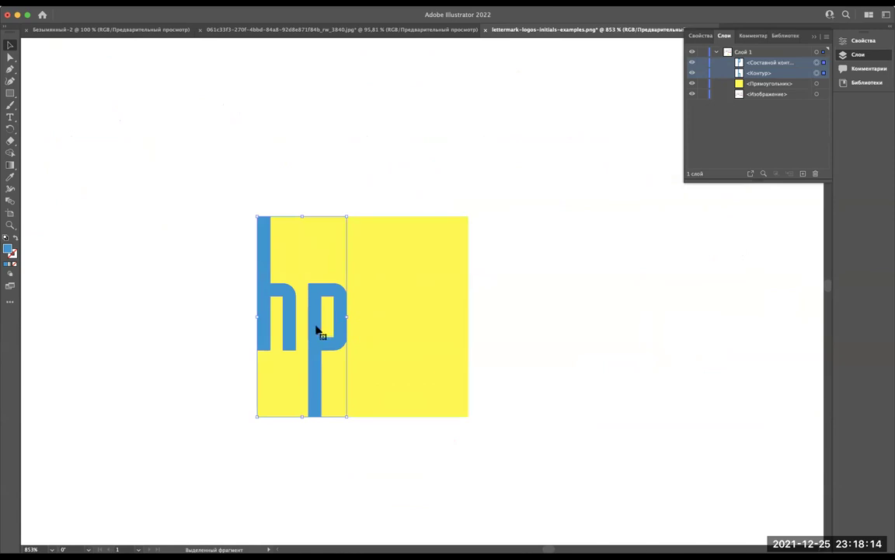
drag(317, 330, 374, 328)
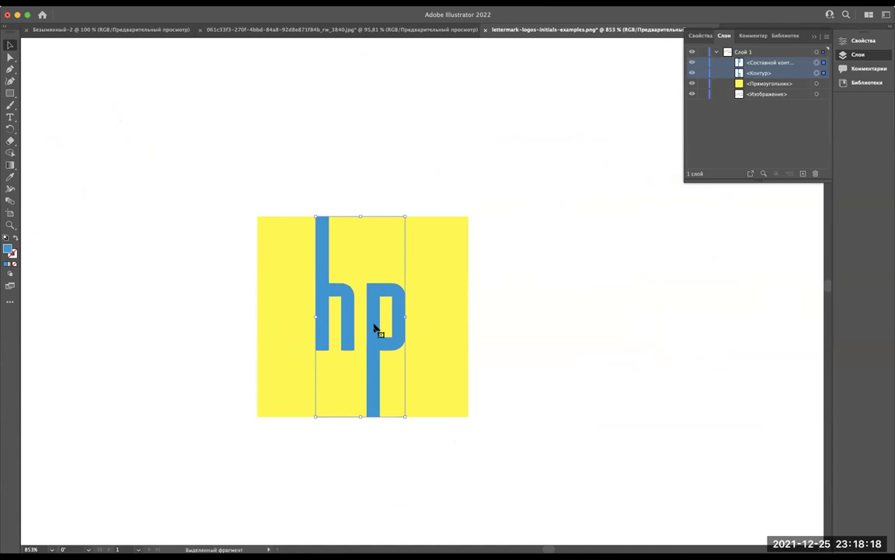
scroll(377, 330, down, 5)
scroll(379, 332, up, 4)
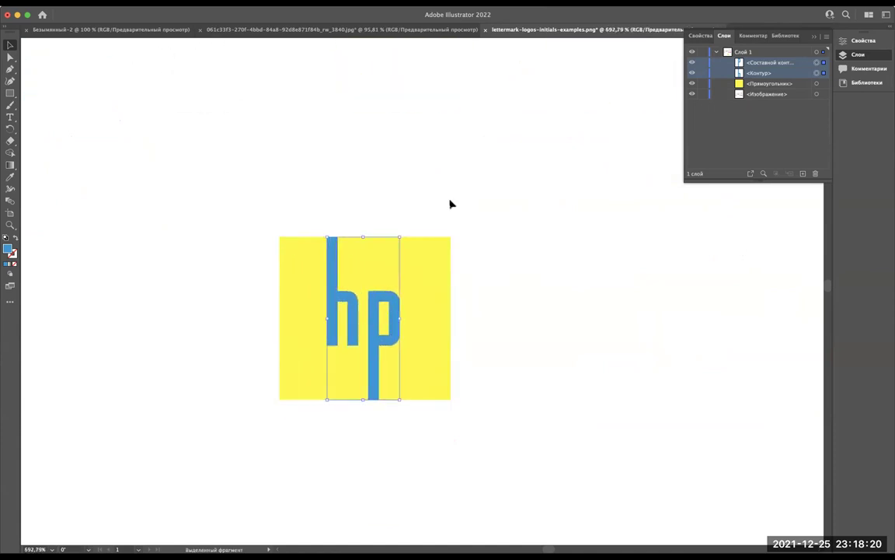
click(422, 305)
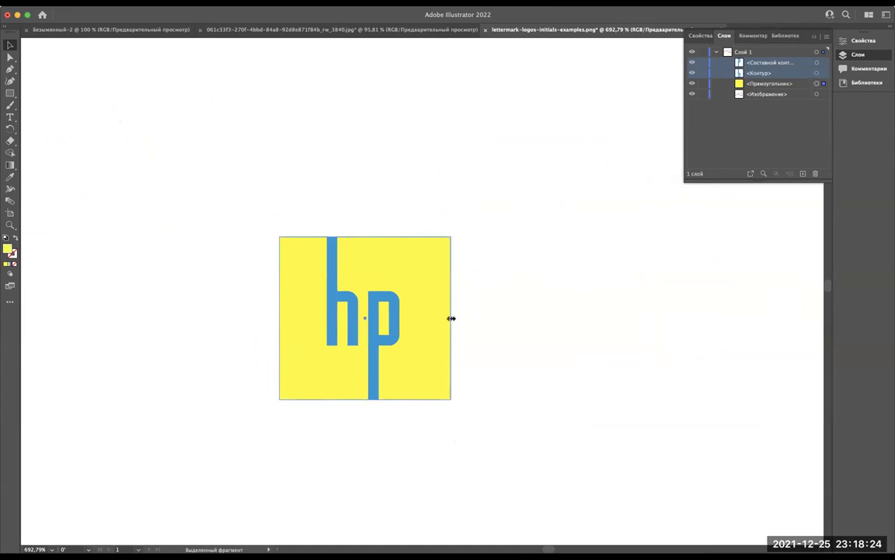
Step: Narrow the yellow rectangle from both sides until its edges meet the hp letters
drag(450, 318, 400, 319)
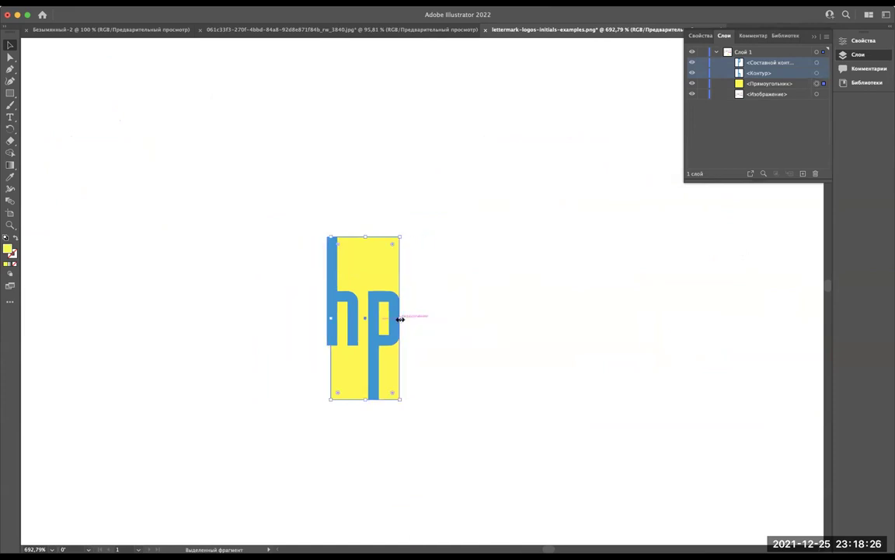
drag(330, 318, 328, 320)
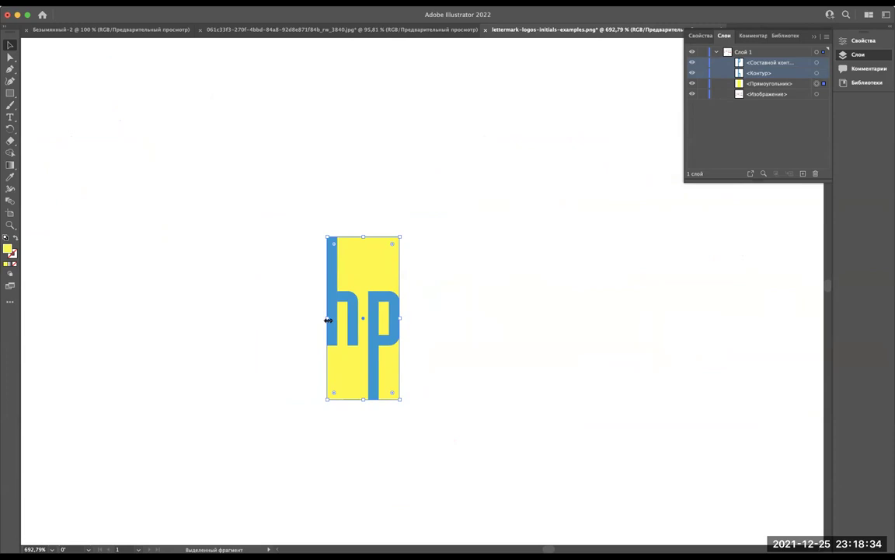
scroll(395, 280, up, 2)
scroll(393, 281, up, 2)
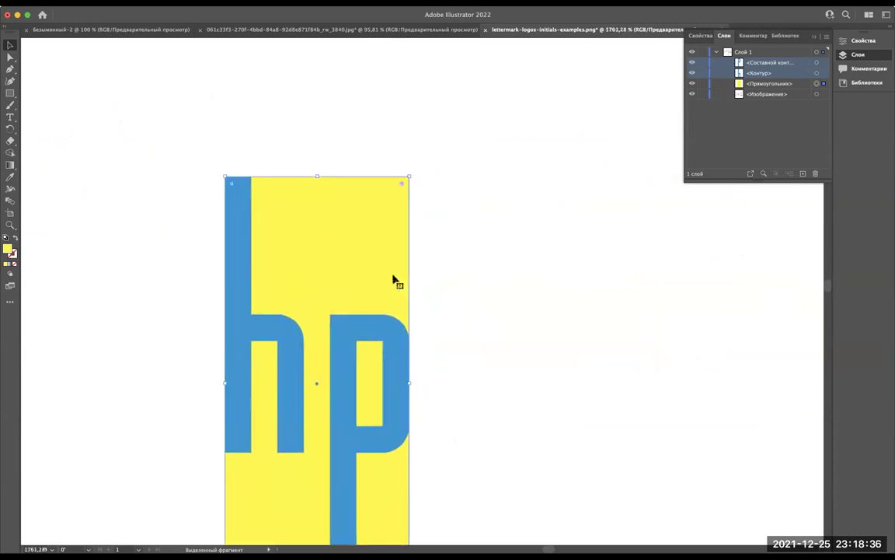
scroll(393, 280, down, 3)
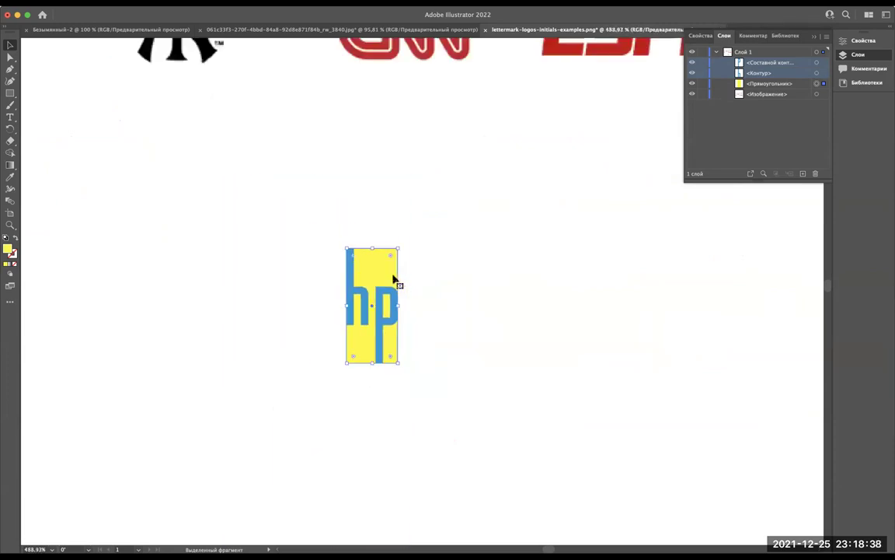
scroll(395, 280, up, 1)
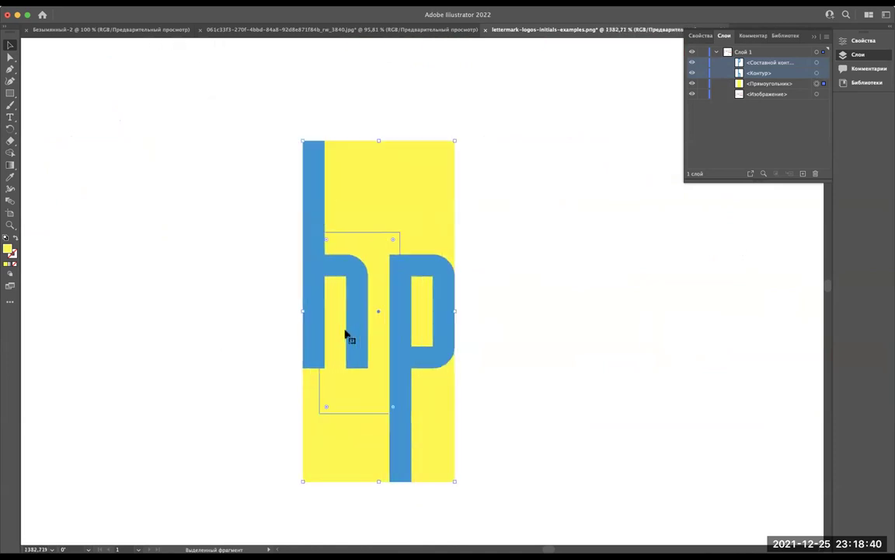
scroll(346, 336, up, 3)
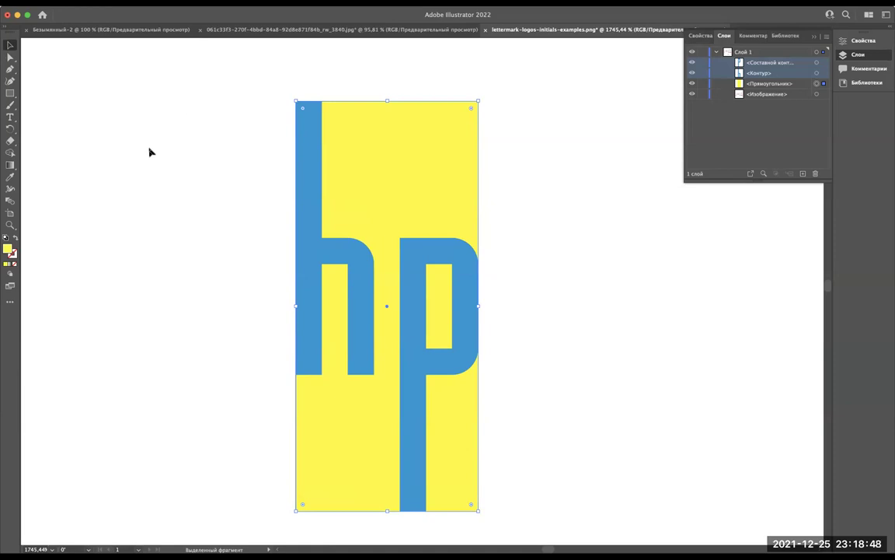
scroll(148, 150, down, 2)
click(10, 57)
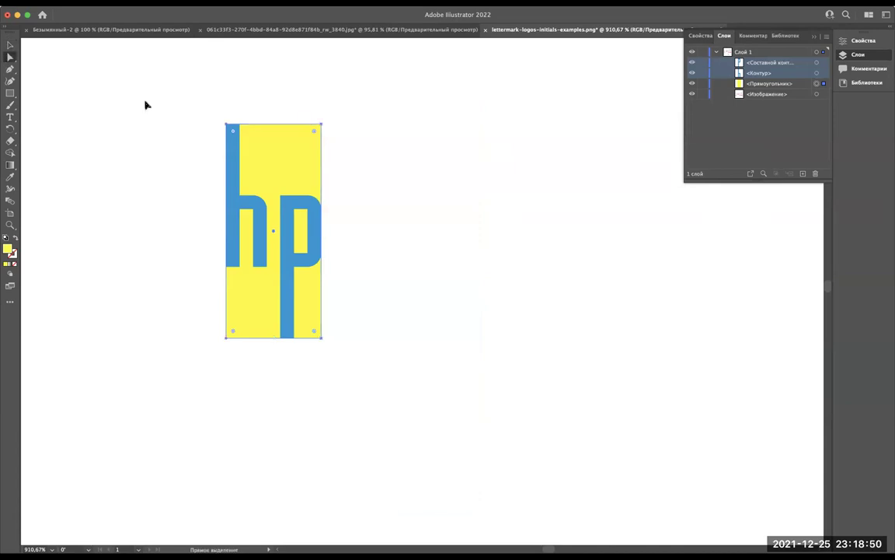
scroll(144, 101, up, 2)
scroll(268, 178, down, 2)
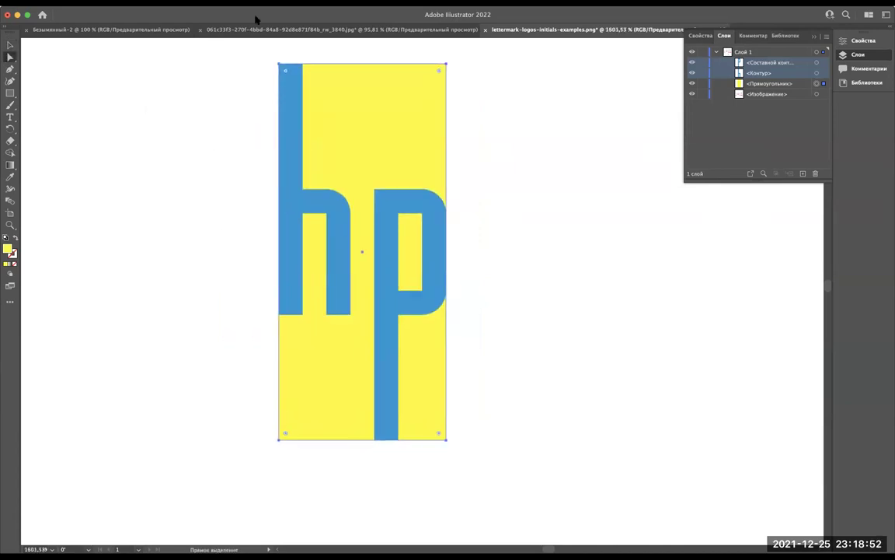
drag(257, 61, 513, 86)
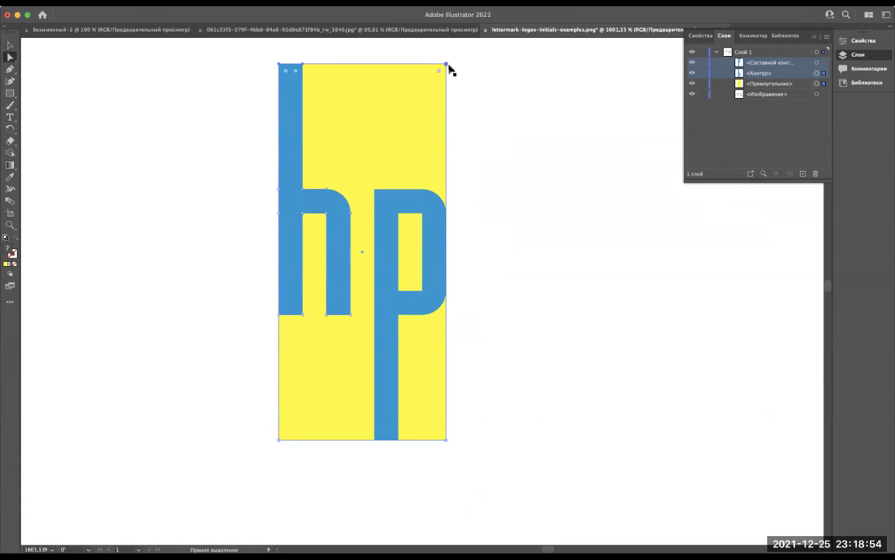
drag(447, 65, 498, 69)
key(ctrl+z)
click(11, 45)
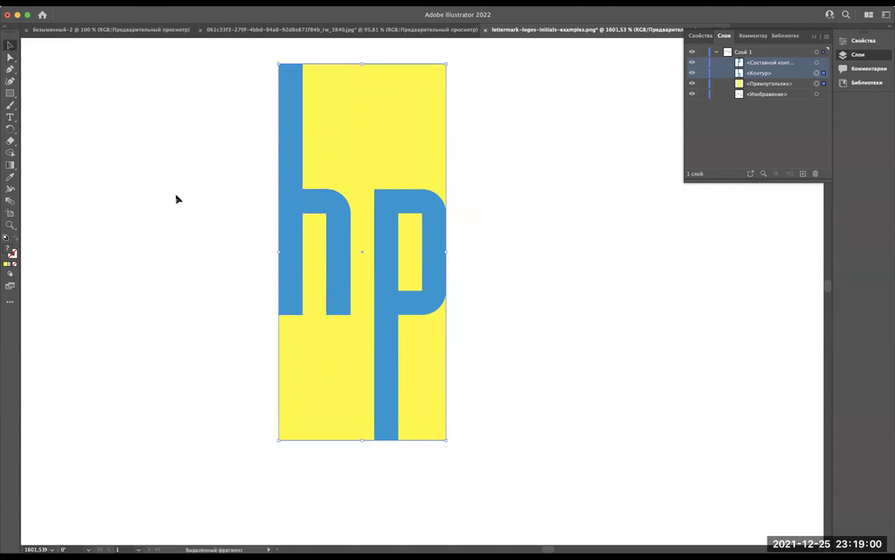
scroll(177, 199, down, 2)
scroll(153, 311, down, 2)
scroll(152, 311, down, 2)
scroll(152, 311, up, 5)
scroll(153, 311, up, 3)
scroll(153, 312, down, 4)
key(a)
Step: Delete the yellow rectangle and move the hp letters up between CNN and ESPN
drag(307, 432, 383, 280)
key(super+z)
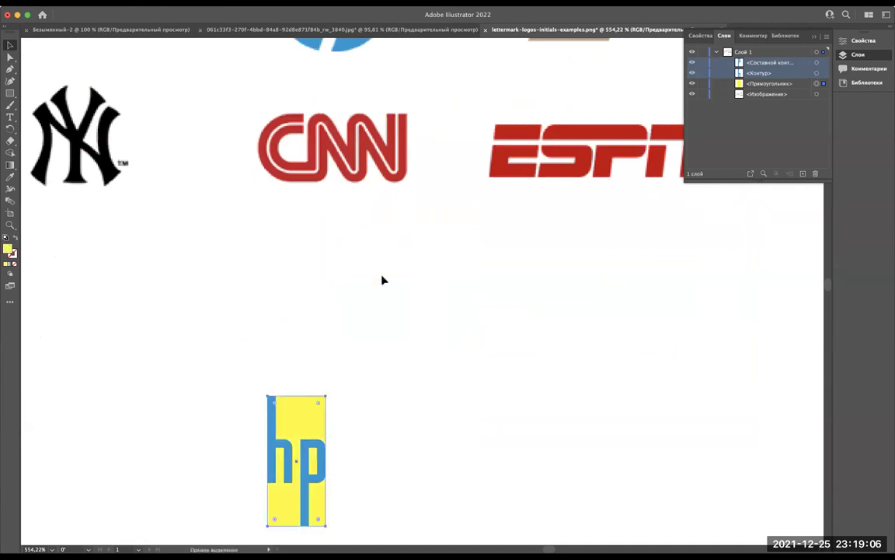
key(Delete)
click(328, 483)
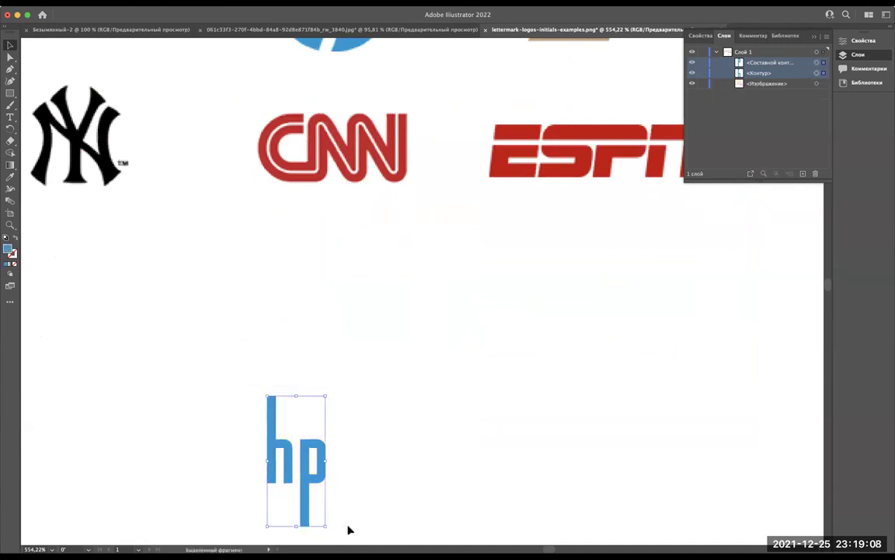
mouse_move(316, 480)
mouse_down()
mouse_move(413, 250)
mouse_move(511, 105)
mouse_up()
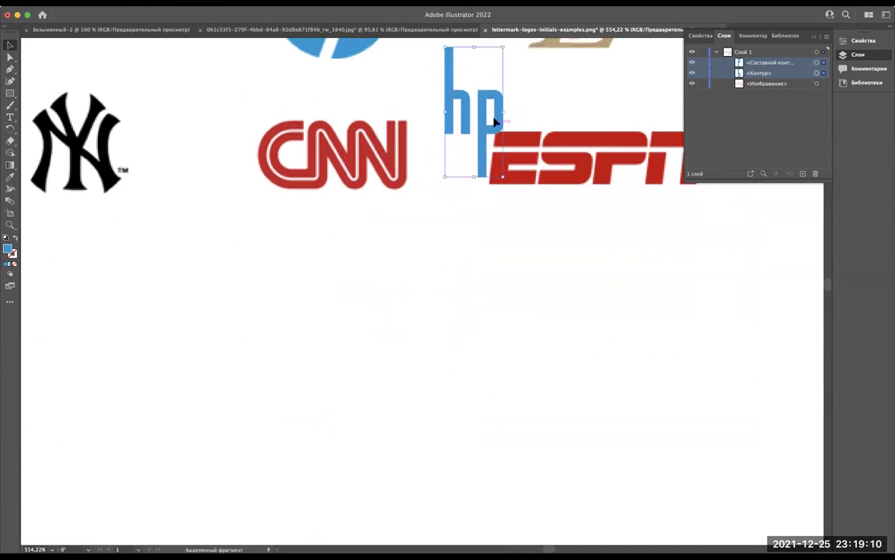
scroll(449, 154, up, 5)
scroll(449, 154, up, 5)
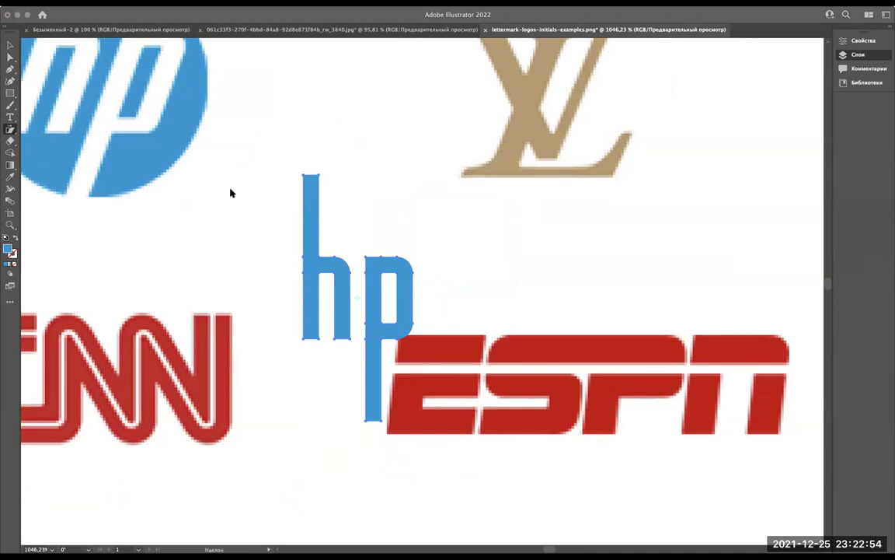
Step: Shear the hp letters into a rightward slant
click(10, 42)
key(F7)
key(ctrl+a)
click(10, 130)
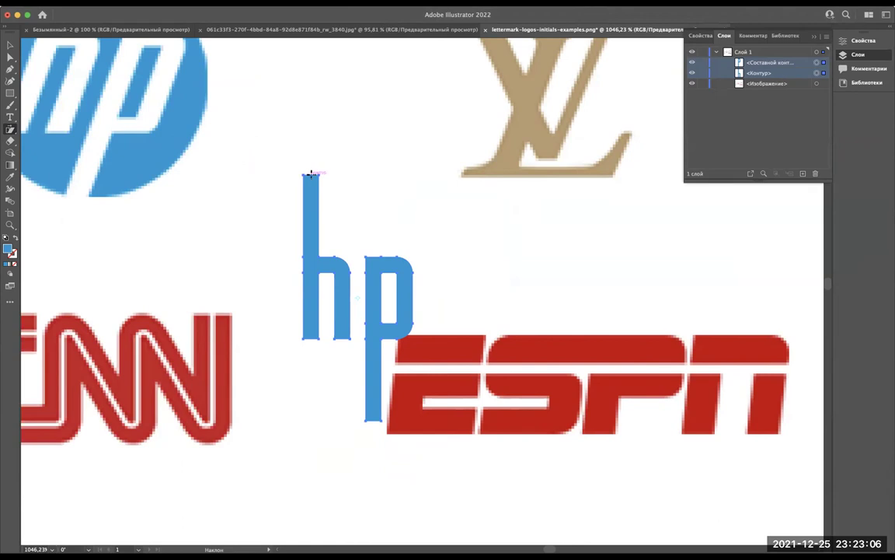
scroll(311, 174, up, 2)
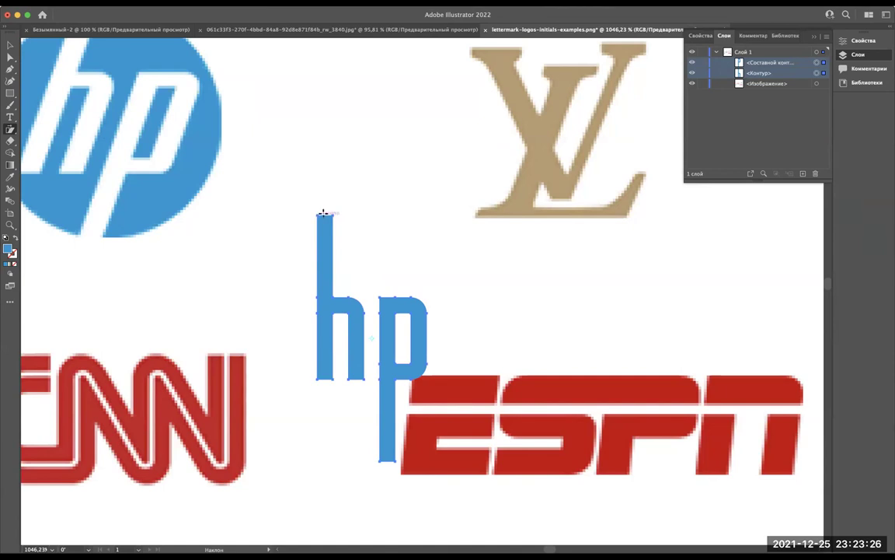
drag(322, 213, 367, 222)
scroll(368, 222, up, 5)
scroll(367, 221, left, 8)
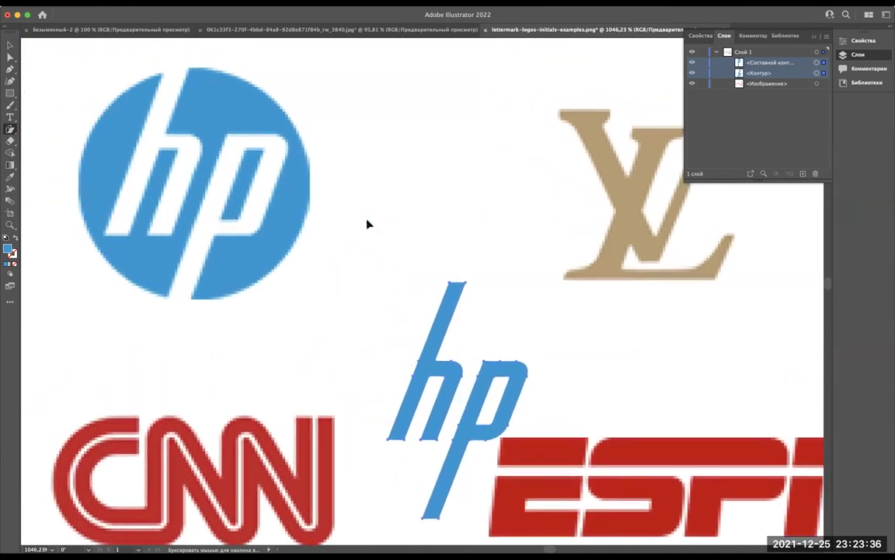
Step: Move the hp letters onto the reference HP logo and refine their slant to match
key(v)
drag(478, 328, 199, 119)
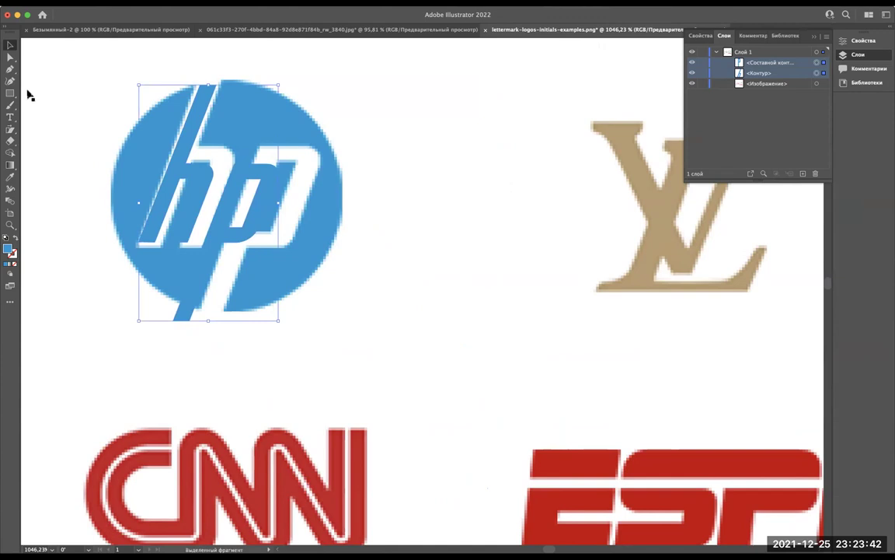
click(11, 127)
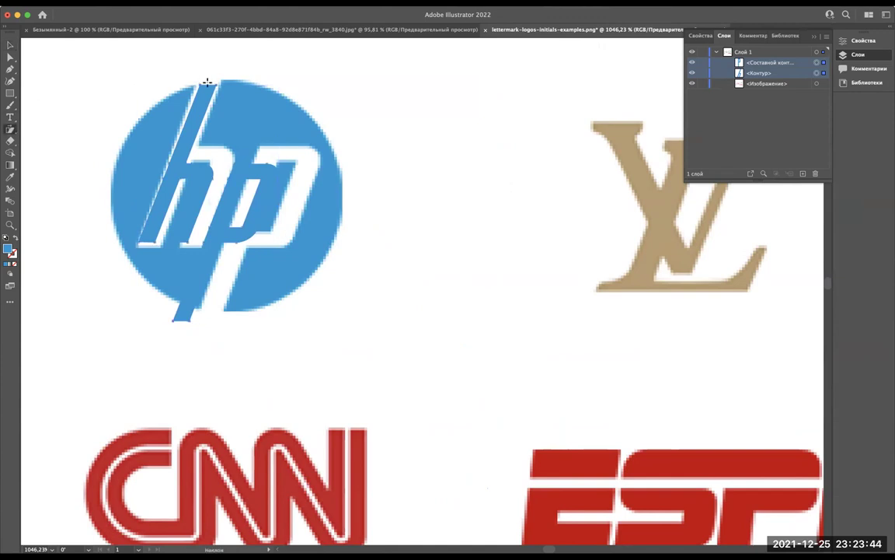
drag(208, 84, 205, 83)
Step: Enlarge, narrow and nudge the hp letters to trace the reference letterforms
click(9, 45)
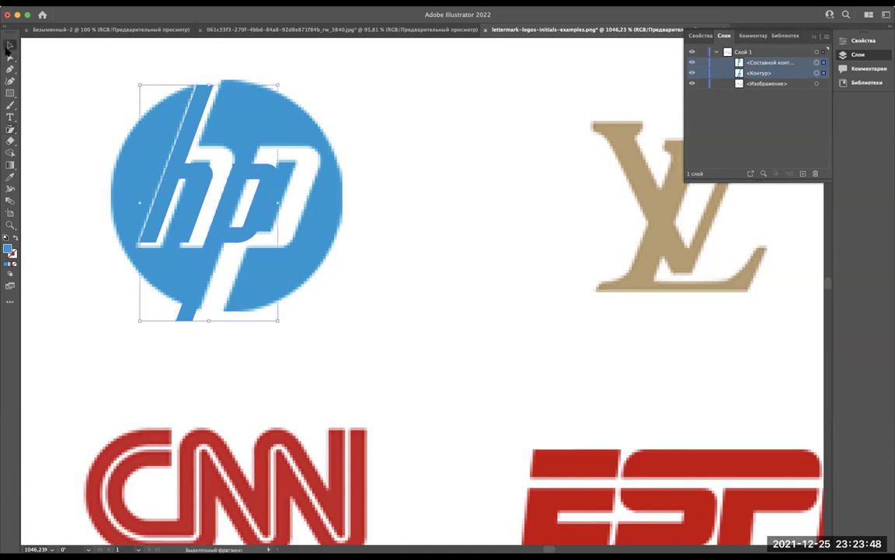
drag(279, 320, 364, 448)
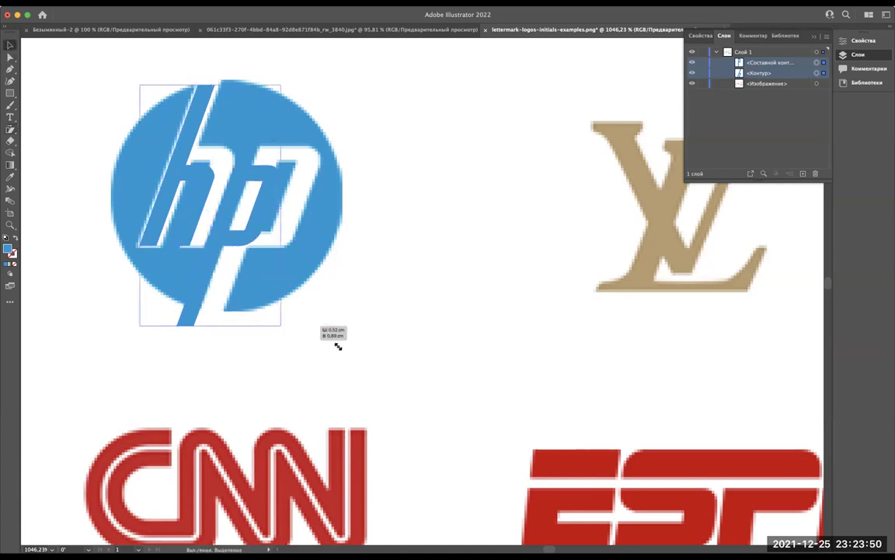
mouse_move(280, 332)
mouse_down()
mouse_move(259, 259)
mouse_move(274, 252)
mouse_up()
mouse_move(348, 188)
mouse_down()
mouse_move(285, 198)
mouse_move(319, 194)
mouse_move(300, 196)
mouse_up()
key(Left)
Step: Drag the slanted hp letters off the reference HP circle to below the logo grid
scroll(300, 196, down, 2)
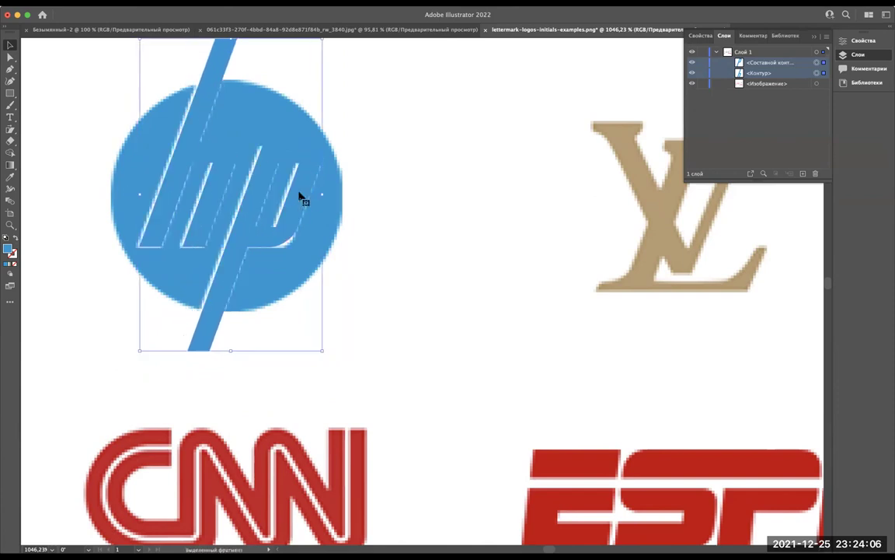
scroll(300, 196, down, 2)
scroll(300, 196, down, 4)
scroll(315, 118, down, 1)
drag(315, 118, 294, 389)
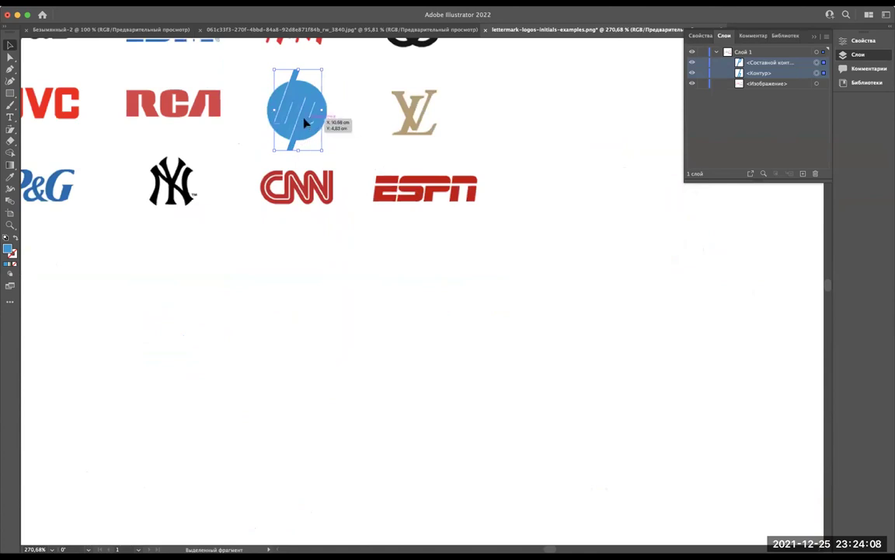
key(super+z)
mouse_move(302, 117)
mouse_down()
mouse_move(286, 323)
mouse_move(292, 375)
mouse_up()
scroll(299, 126, up, 3)
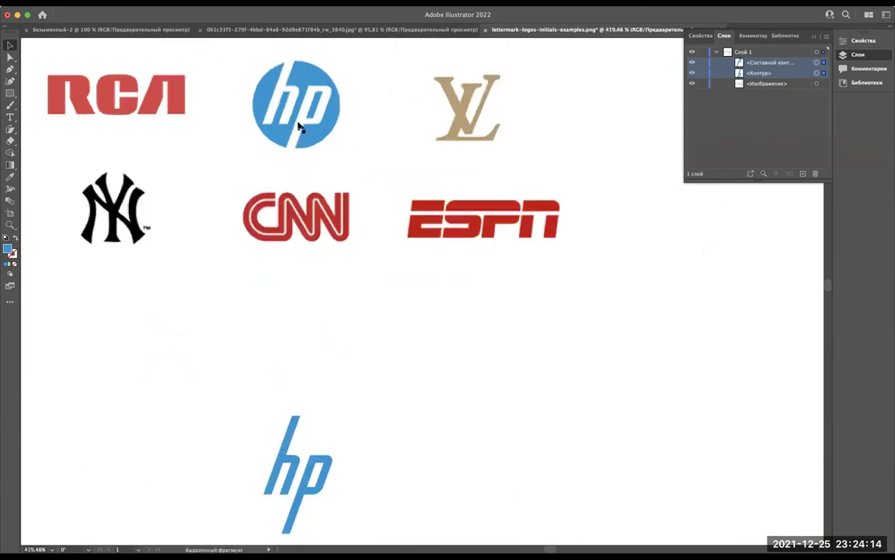
scroll(300, 126, up, 2)
scroll(299, 126, up, 2)
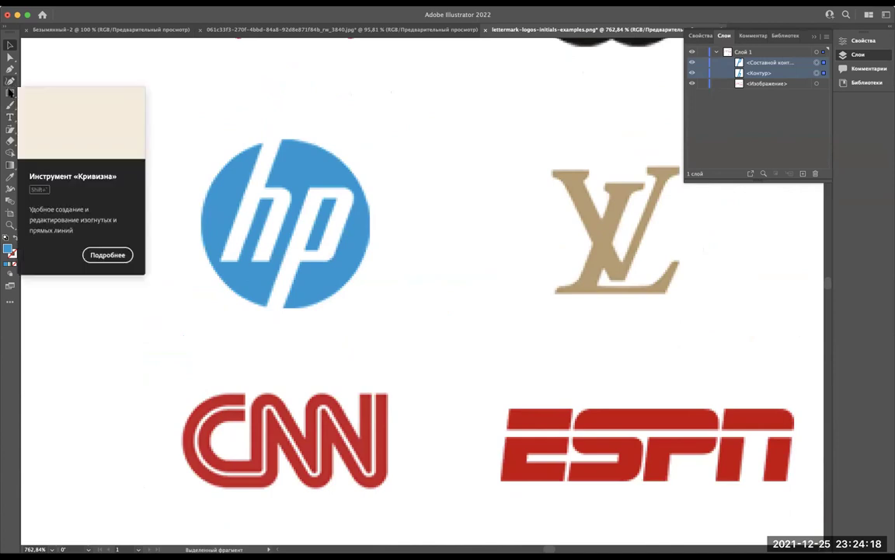
Step: Draw a blue circle matching the size of the reference HP logo
click(9, 94)
right_click(10, 94)
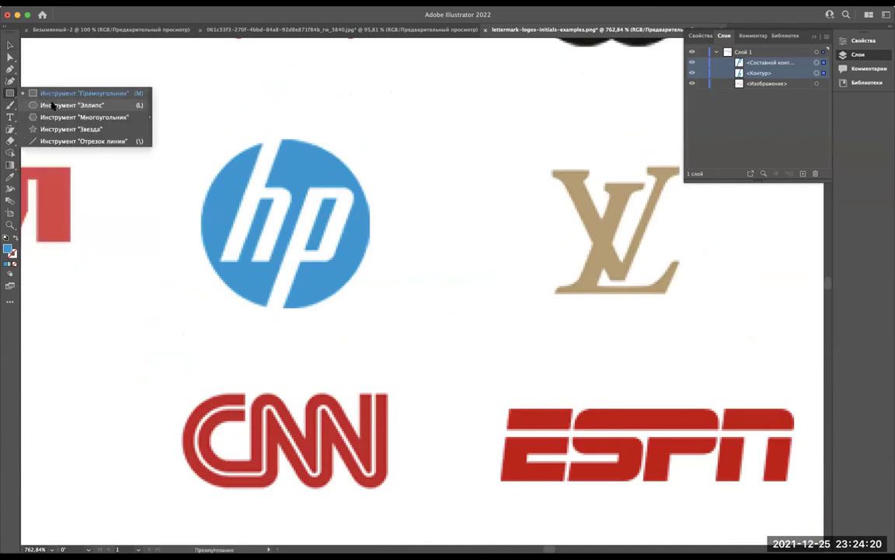
click(51, 105)
scroll(231, 160, up, 2)
scroll(202, 116, up, 1)
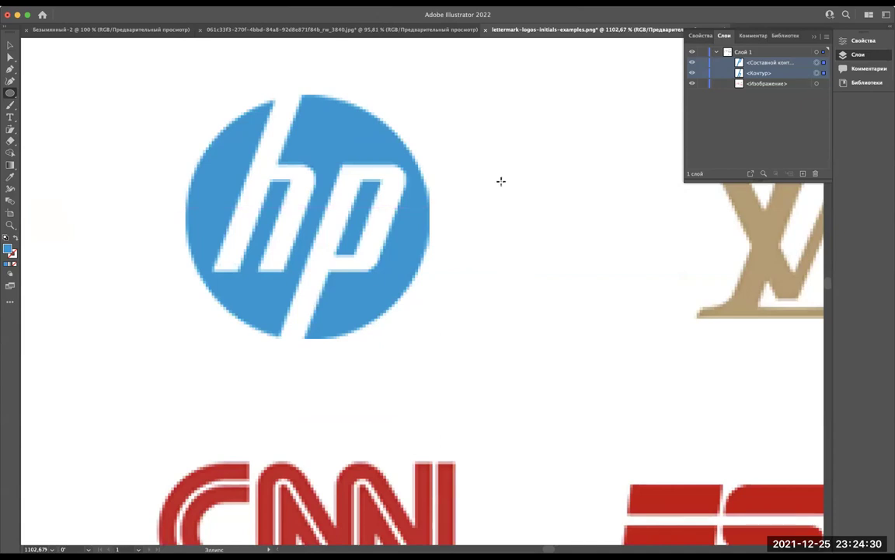
click(501, 181)
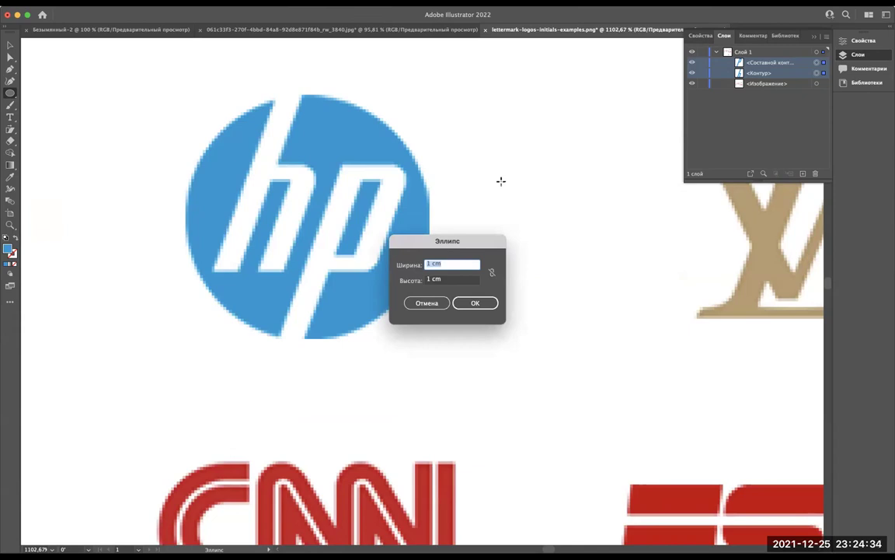
key(Escape)
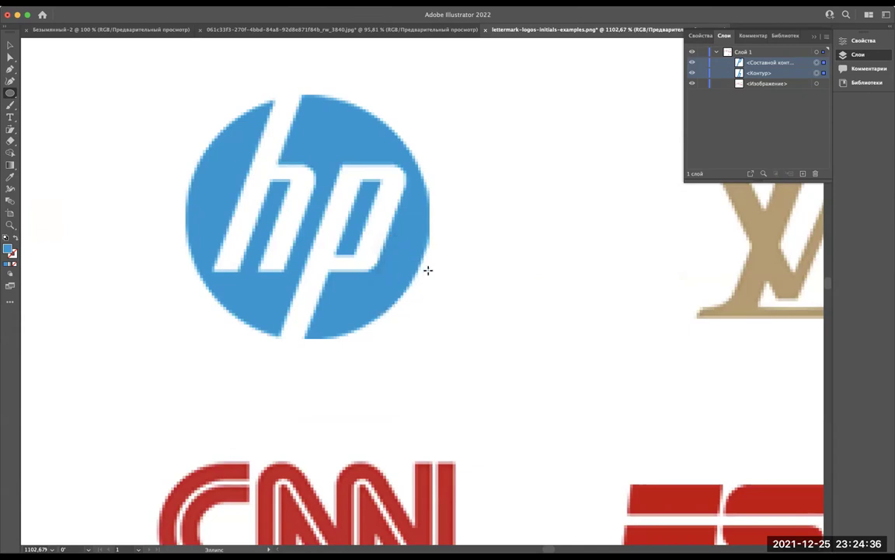
drag(339, 210, 215, 127)
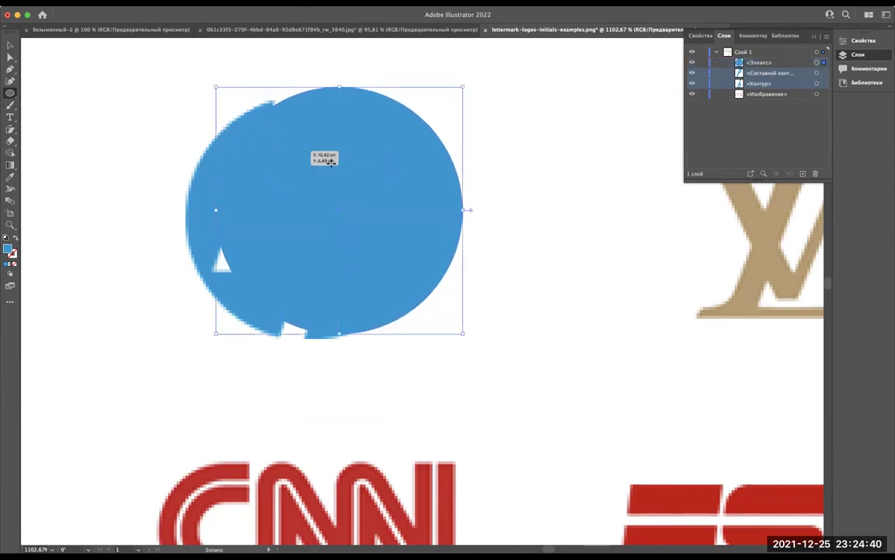
Step: Move the new circle down to sit left of the traced hp lettermark
key(v)
mouse_move(381, 161)
mouse_down()
mouse_move(344, 168)
mouse_move(352, 170)
mouse_up()
alt+scroll(352, 170, down, 5)
scroll(352, 169, down, 3)
drag(356, 76, 244, 395)
alt+scroll(247, 394, up, 5)
alt+scroll(247, 394, down, 2)
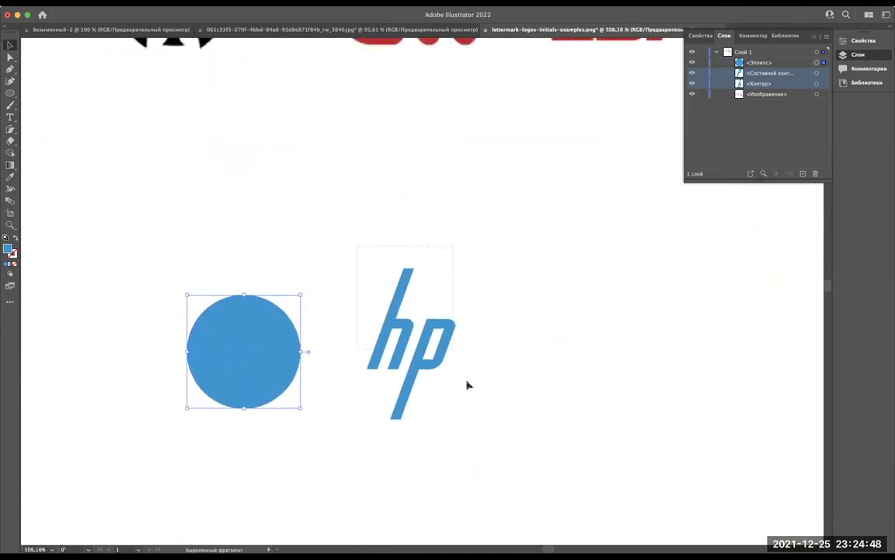
Step: Group the hp lettermark paths into a single object
click(449, 334)
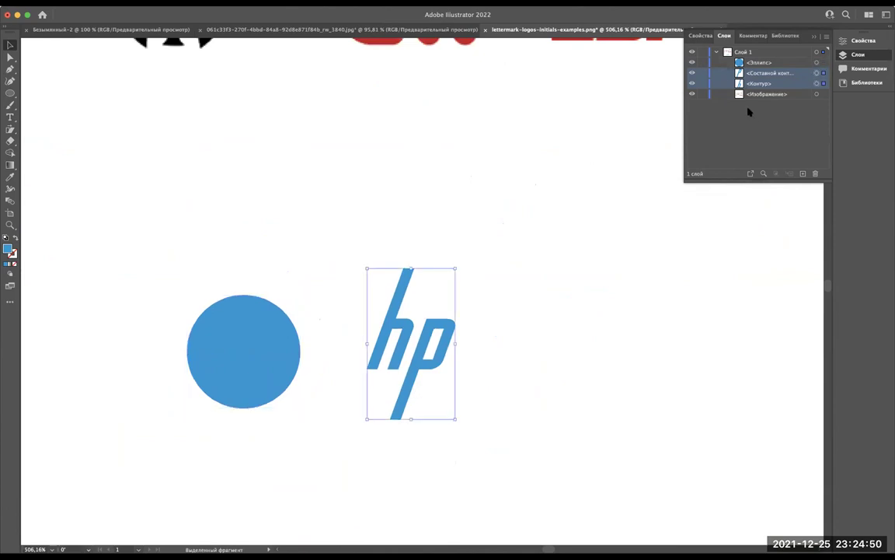
click(699, 35)
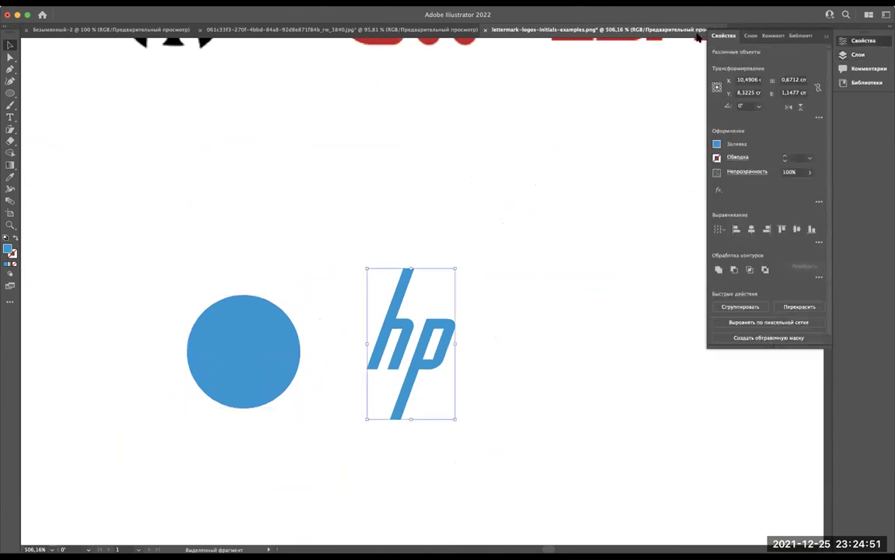
click(719, 270)
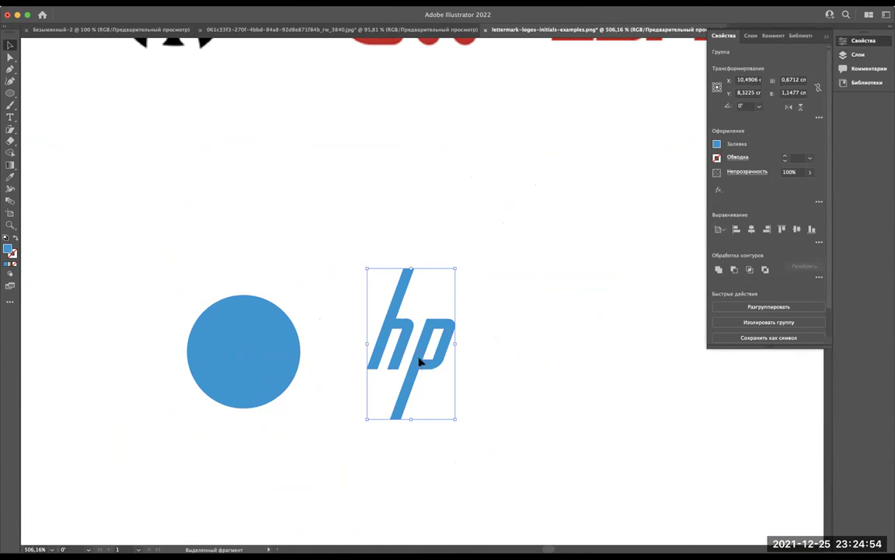
Step: Vertically centre the grouped hp lettermark with the blue circle
drag(391, 378, 255, 373)
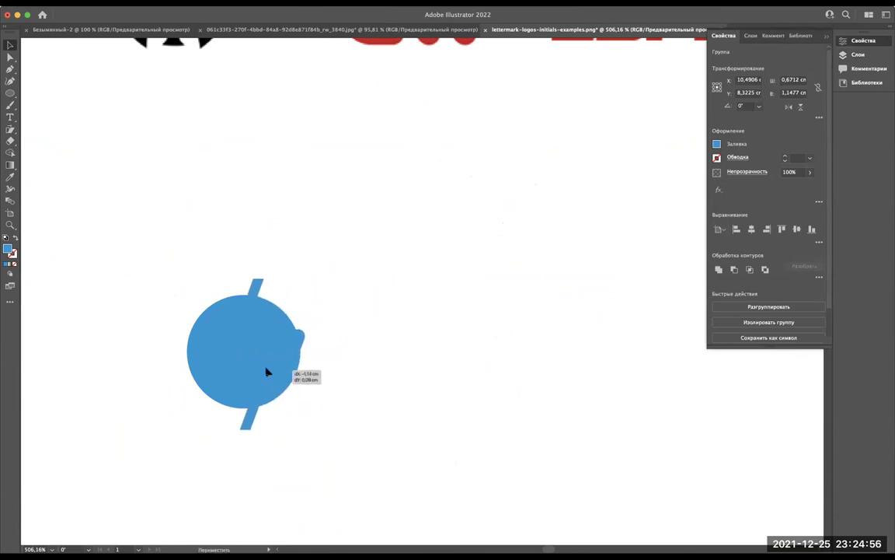
drag(255, 373, 256, 372)
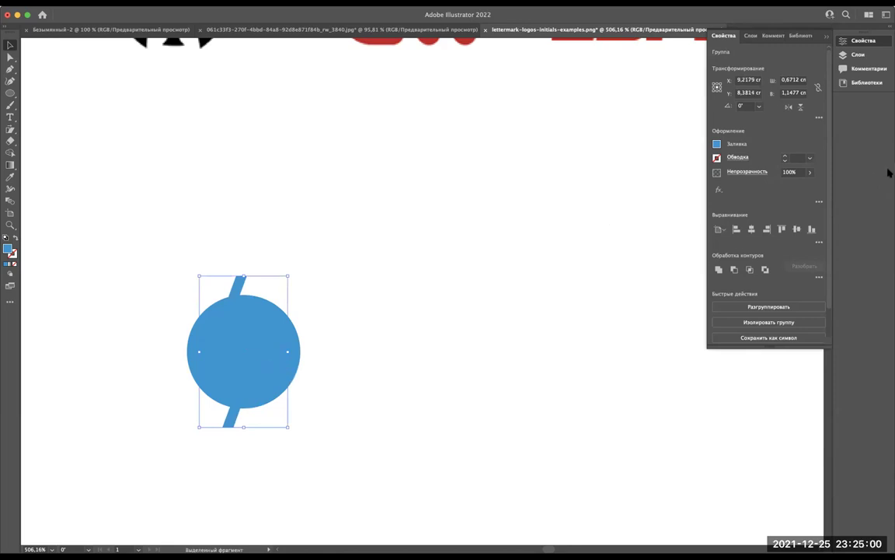
click(752, 231)
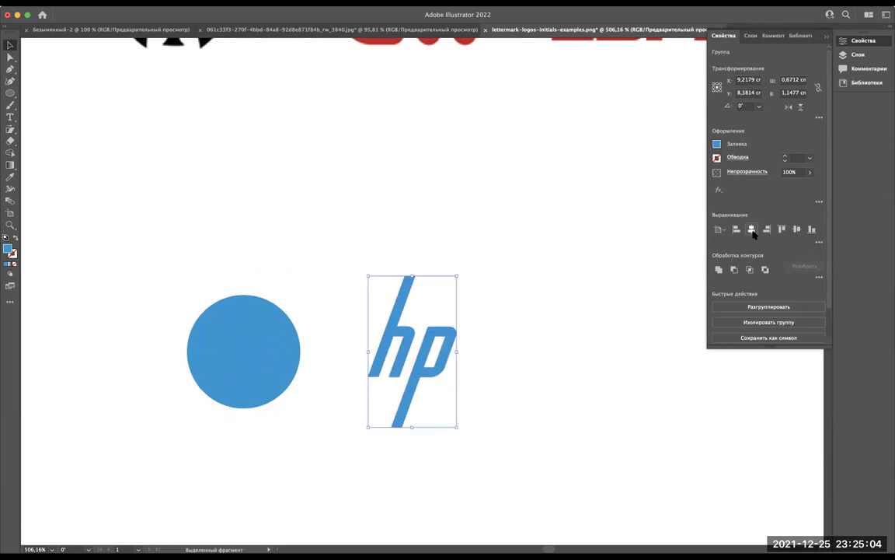
click(263, 340)
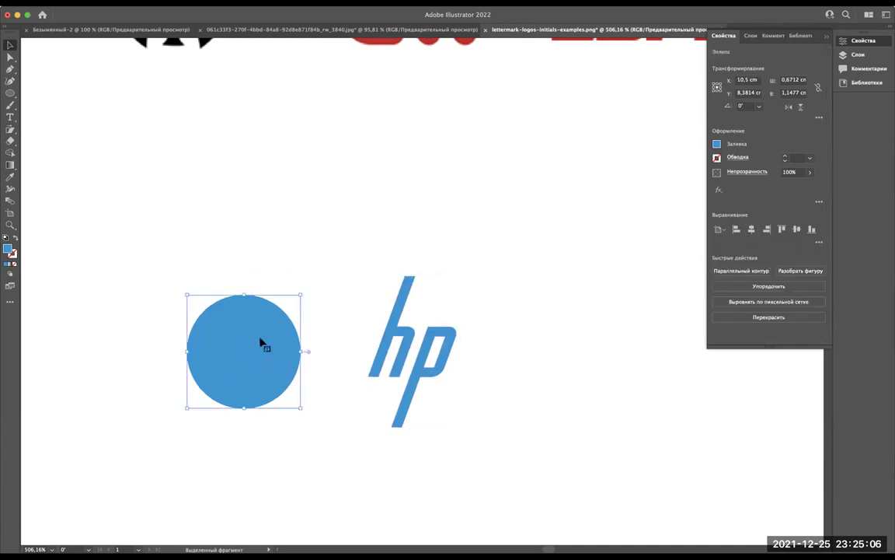
drag(461, 304, 193, 363)
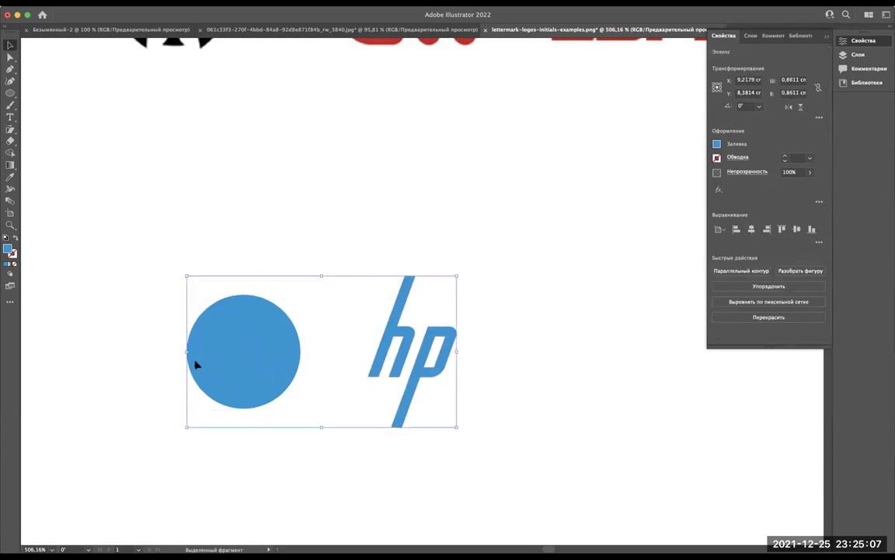
click(751, 231)
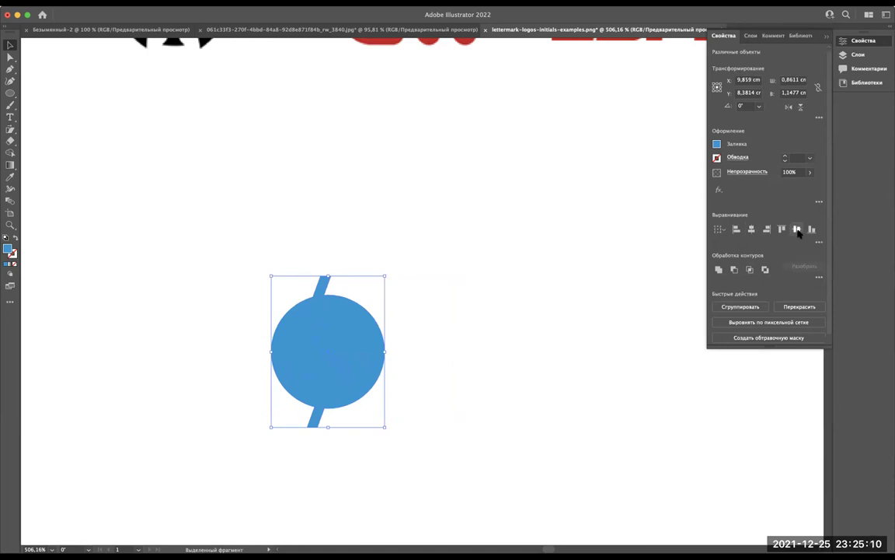
scroll(354, 350, up, 2)
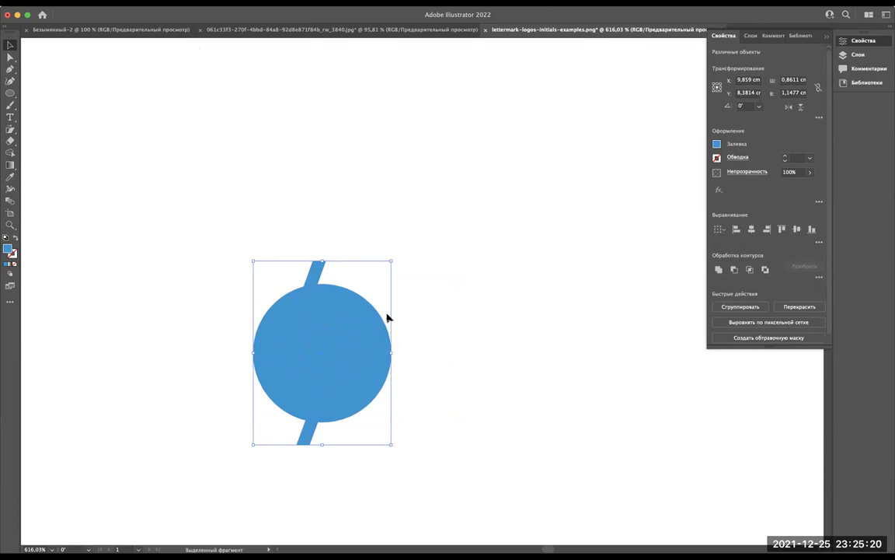
scroll(335, 351, up, 3)
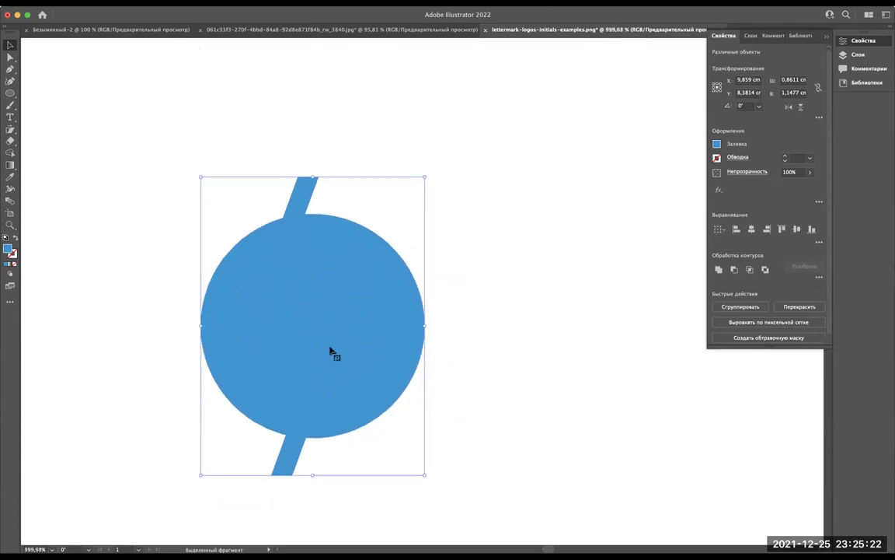
click(332, 193)
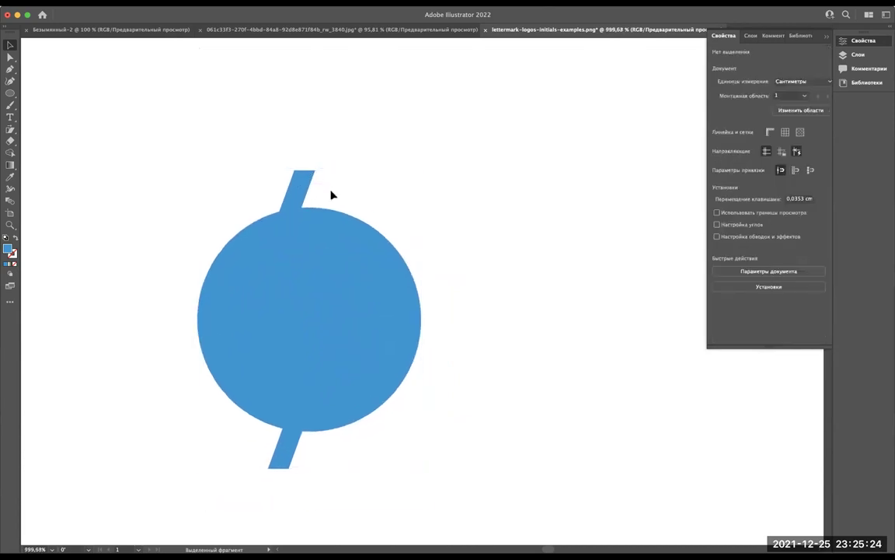
scroll(331, 195, up, 3)
scroll(356, 165, down, 2)
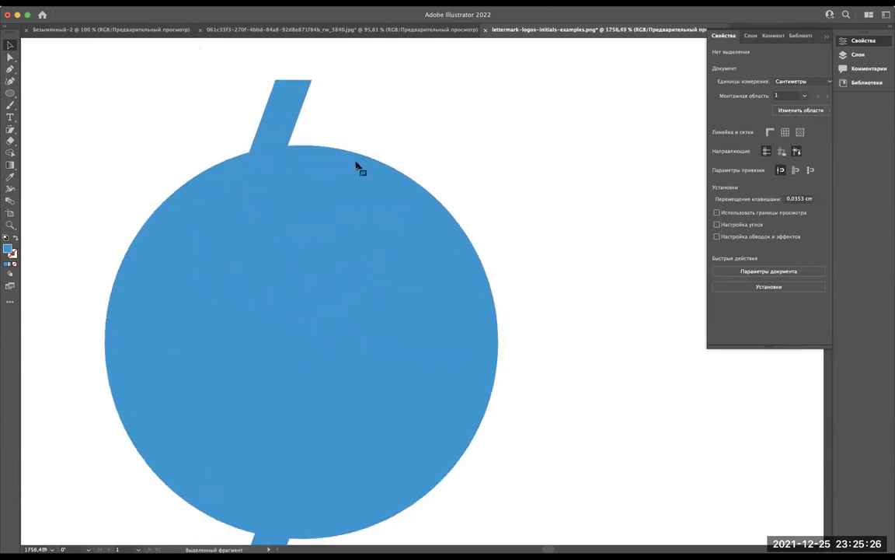
click(304, 359)
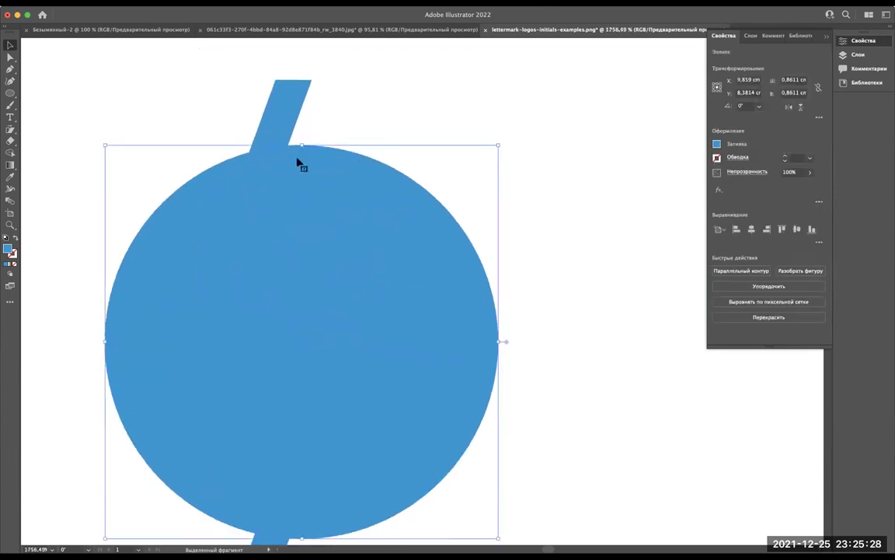
click(294, 114)
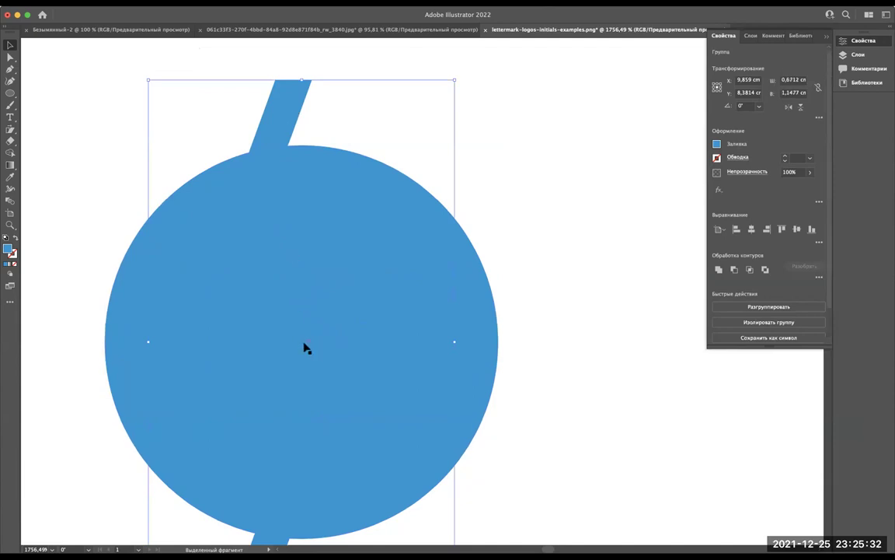
scroll(305, 345, down, 3)
scroll(306, 343, down, 3)
scroll(306, 344, up, 3)
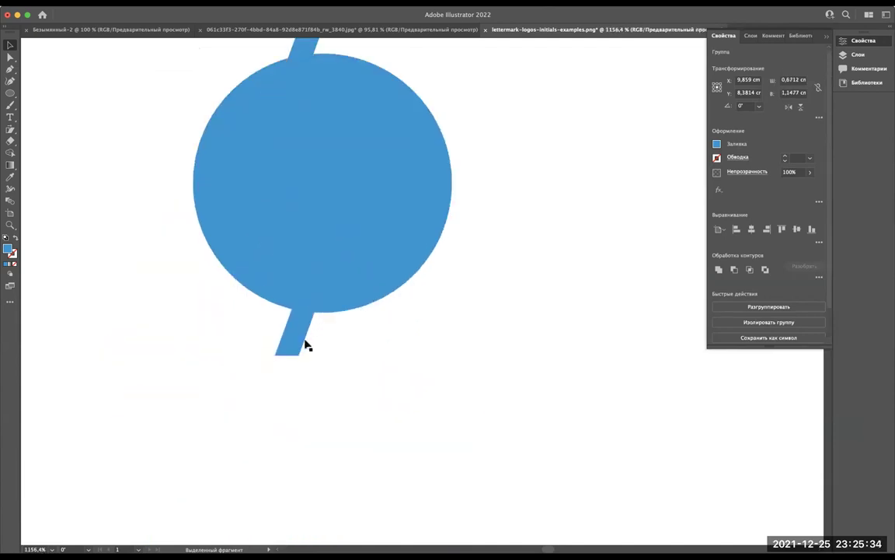
scroll(305, 344, up, 3)
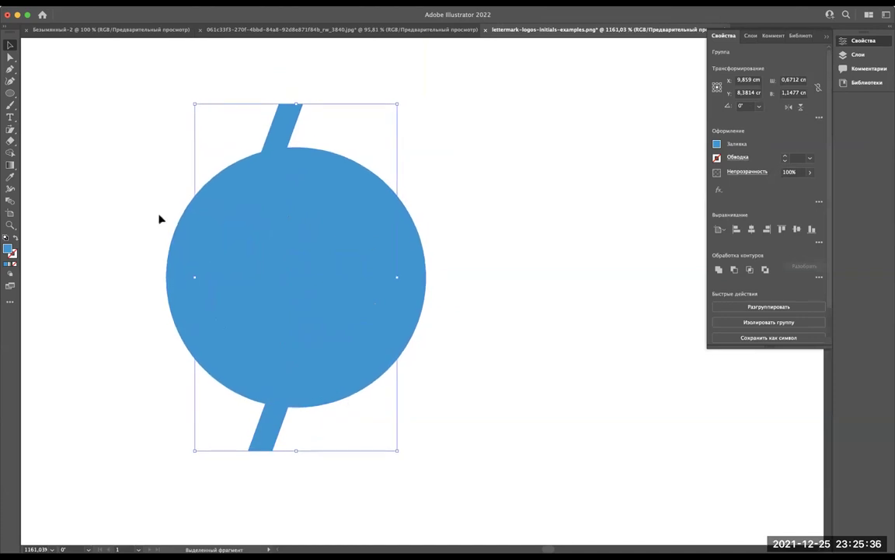
scroll(334, 196, down, 3)
scroll(257, 226, up, 5)
scroll(252, 232, up, 1)
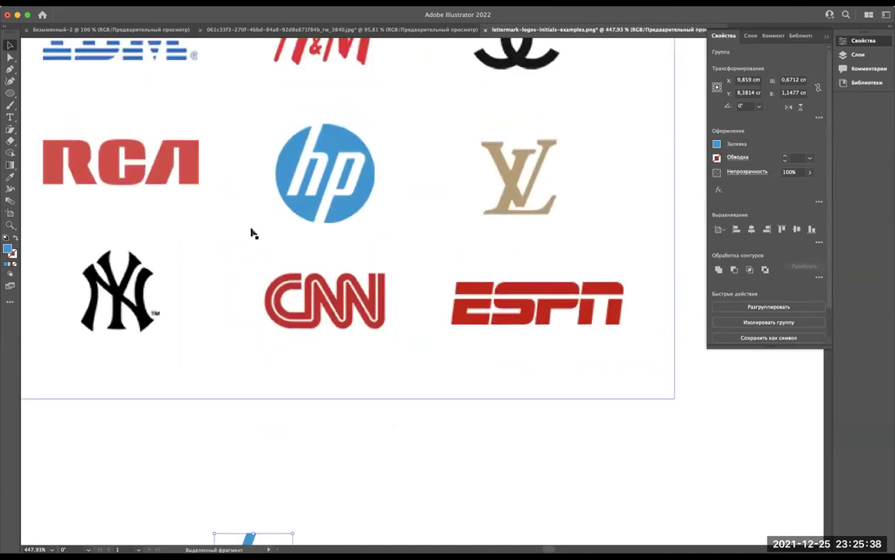
scroll(253, 234, down, 5)
drag(119, 167, 328, 409)
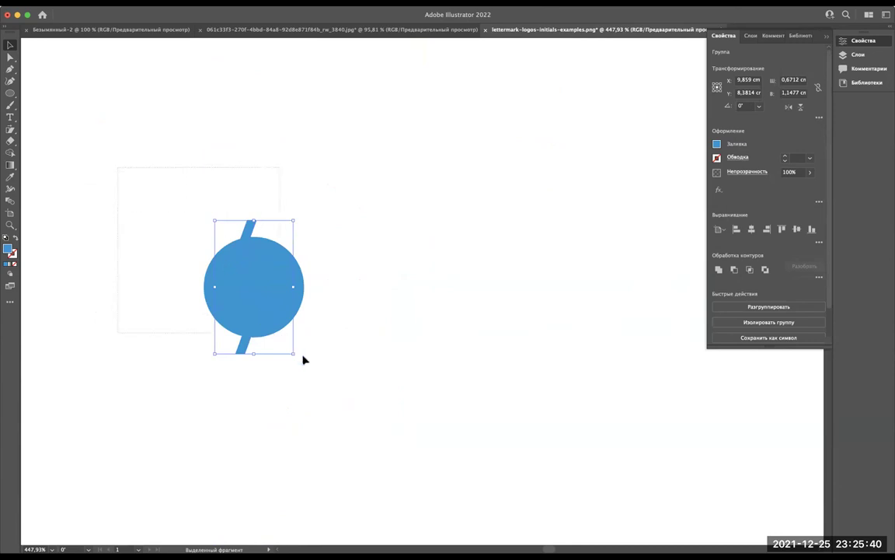
scroll(258, 317, up, 5)
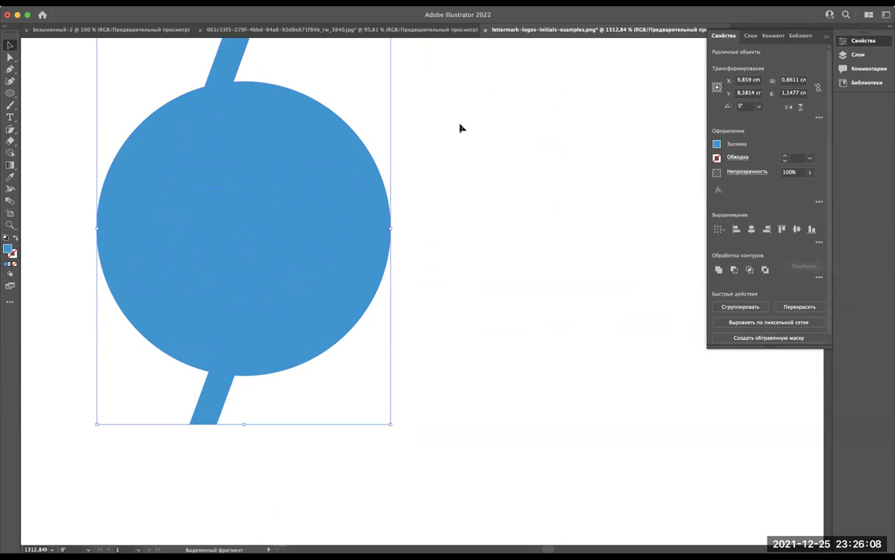
Step: Try Pathfinder Minus Front on the circle twice, undoing each wrong result
click(735, 269)
key(ctrl+z)
scroll(361, 280, down, 4)
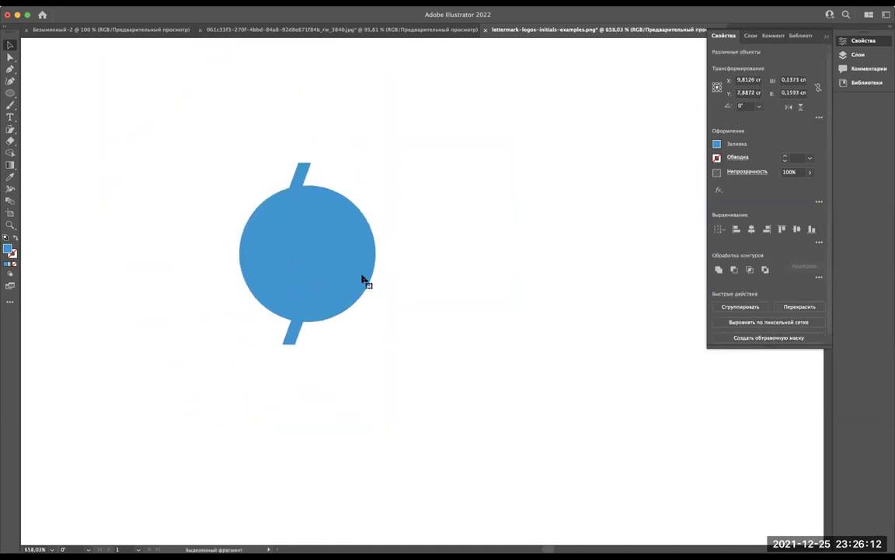
scroll(286, 259, up, 2)
scroll(288, 260, up, 2)
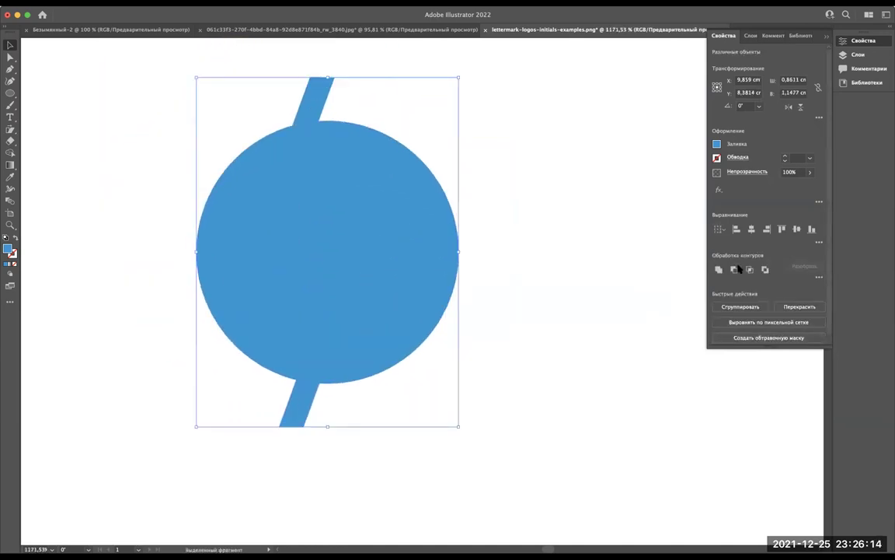
click(739, 269)
key(ctrl+z)
Step: In Layers, move the ellipse beneath the hp group and expand the group
click(751, 35)
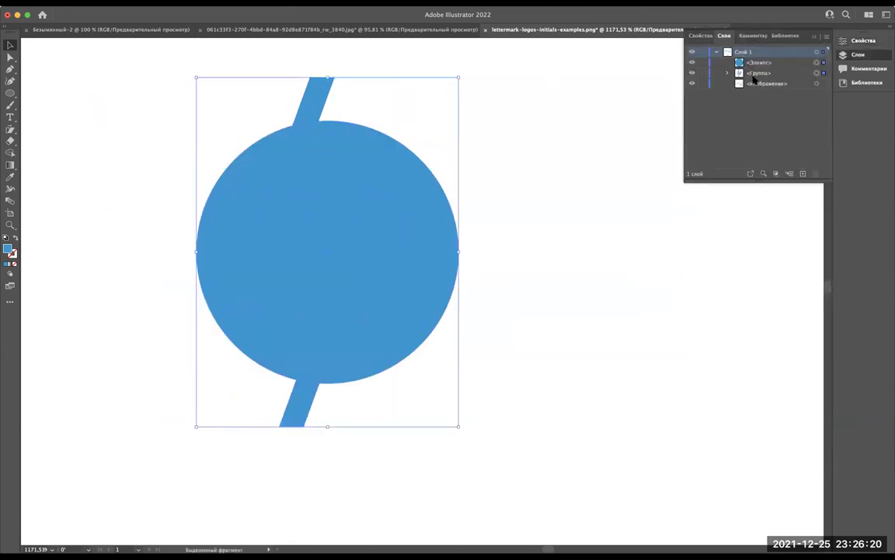
click(748, 63)
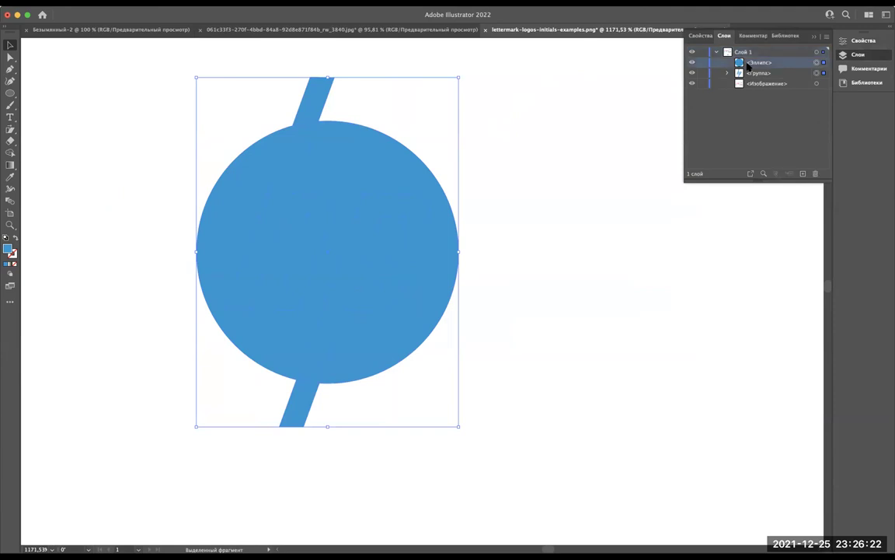
drag(749, 67, 739, 83)
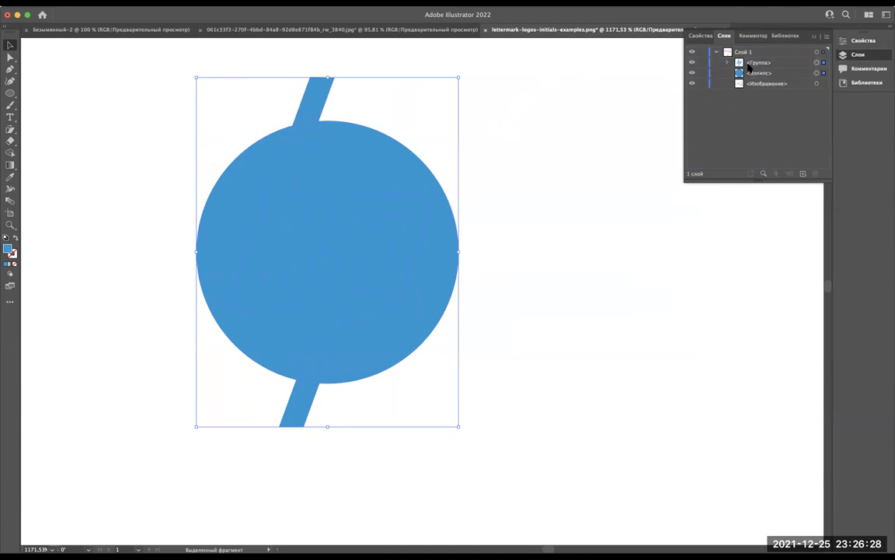
click(728, 62)
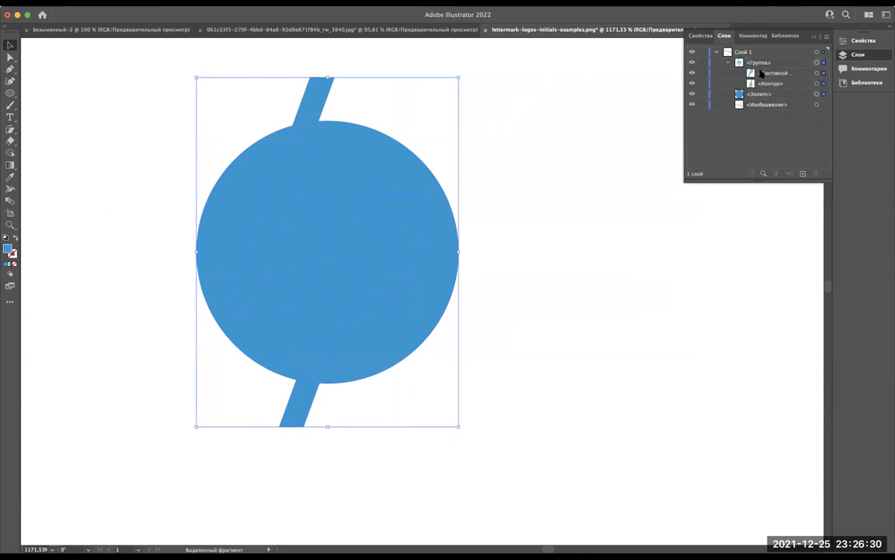
click(761, 72)
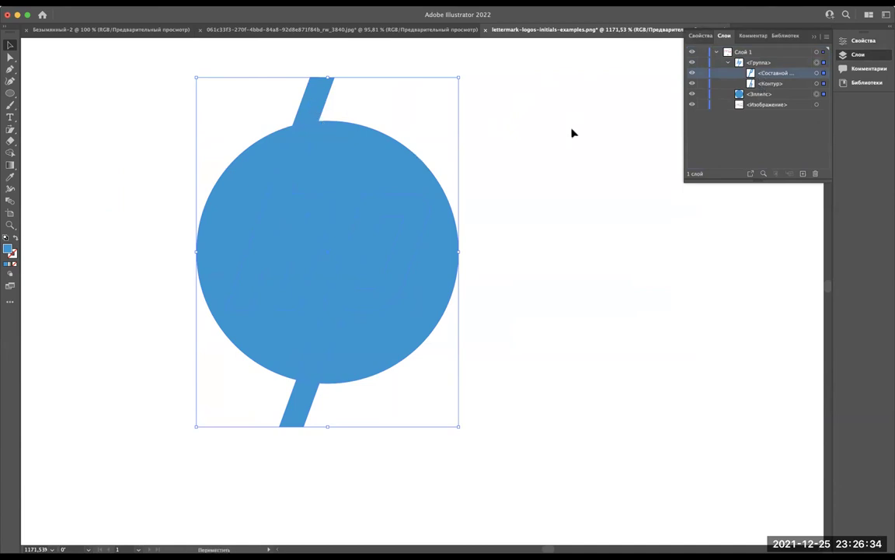
Step: Ungroup the hp shapes and set them back over the blue circle
click(591, 134)
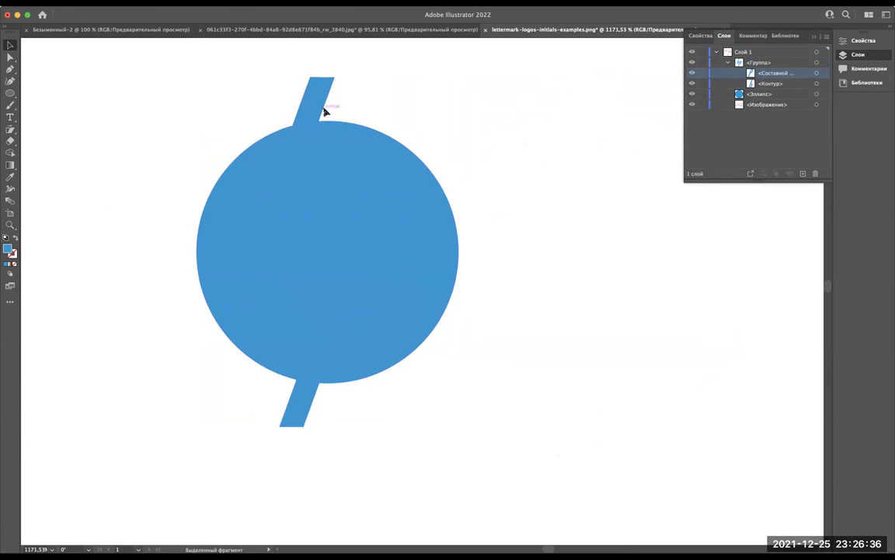
drag(325, 111, 578, 108)
scroll(578, 109, right, 5)
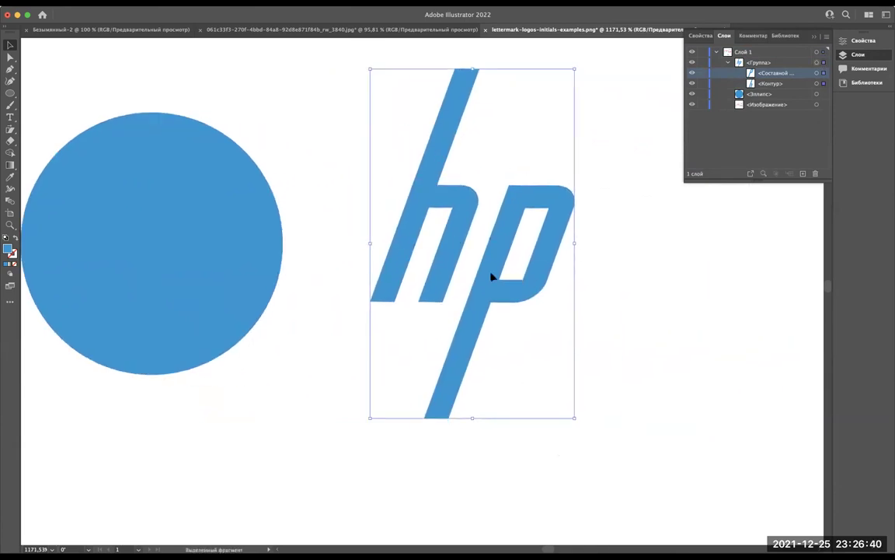
shift+click(765, 74)
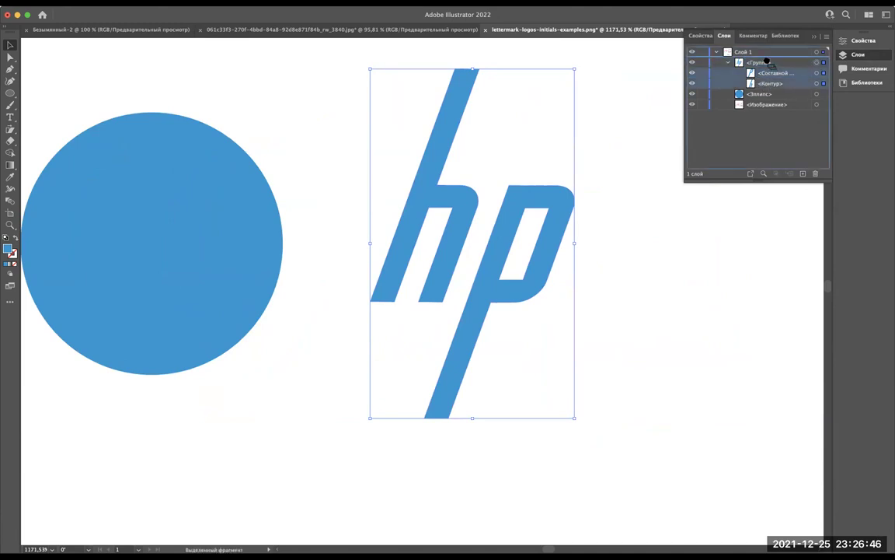
key(ctrl+shift+g)
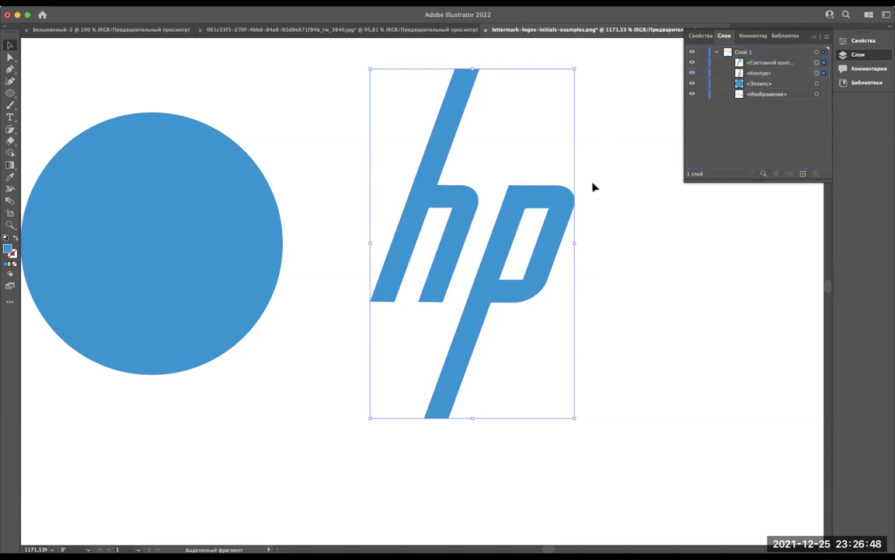
scroll(552, 194, left, 5)
drag(552, 194, 230, 182)
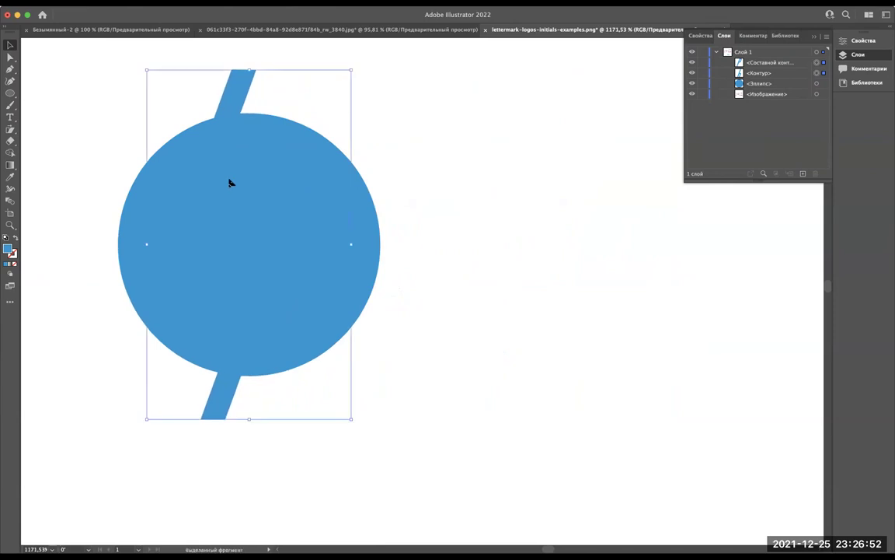
click(459, 109)
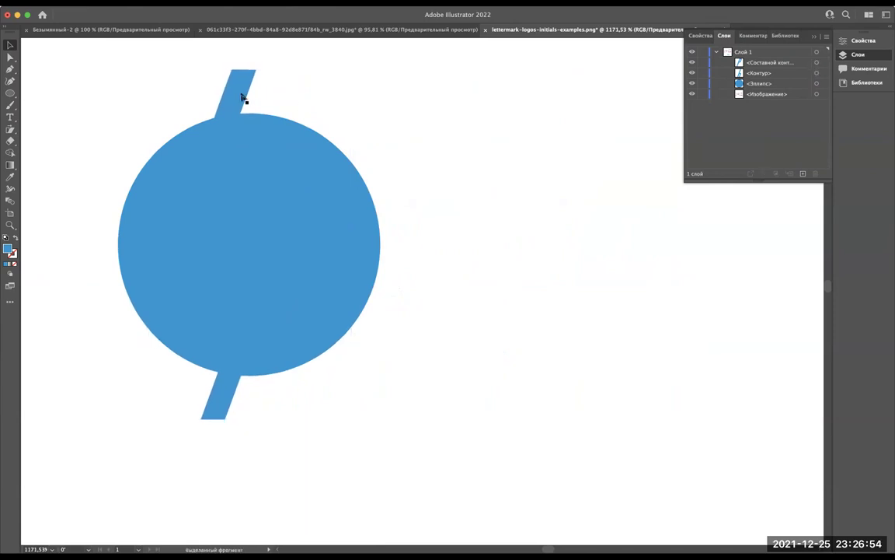
Step: Cut the upper h slash out of the circle with Minus Front
click(242, 96)
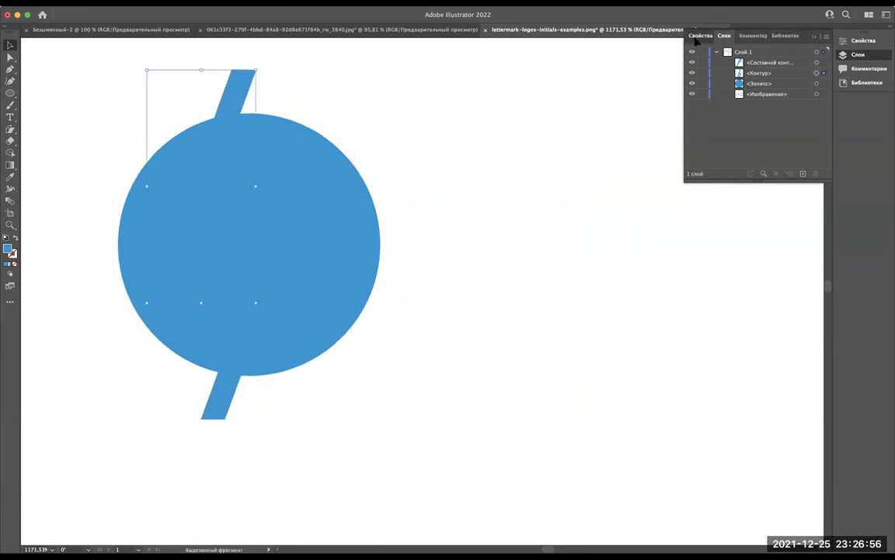
click(690, 36)
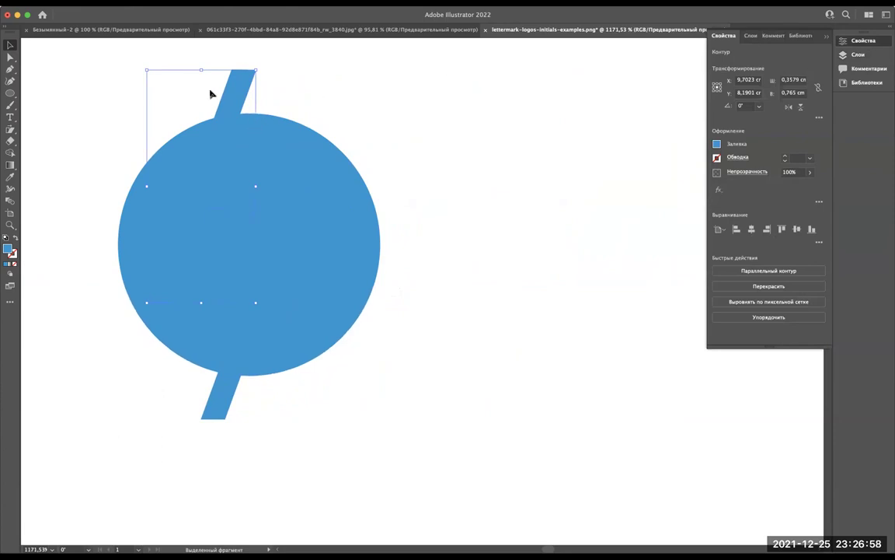
shift+click(185, 155)
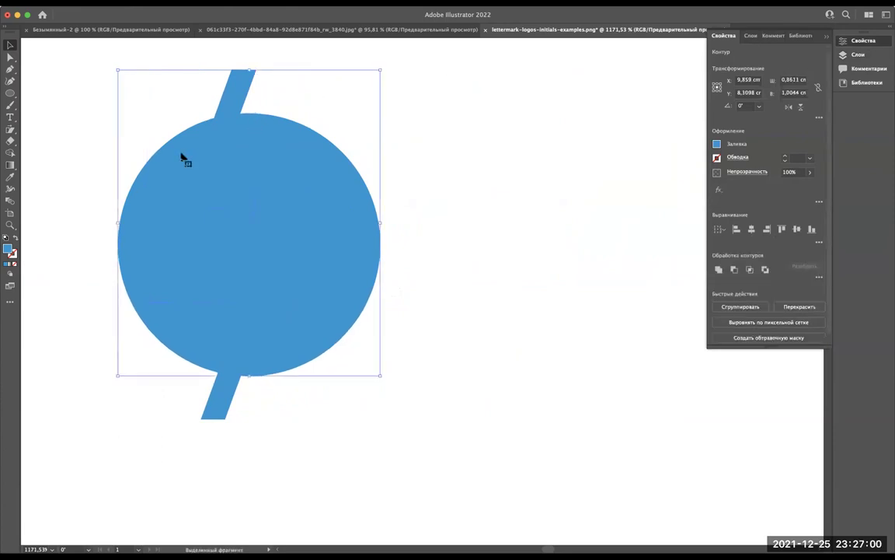
click(734, 269)
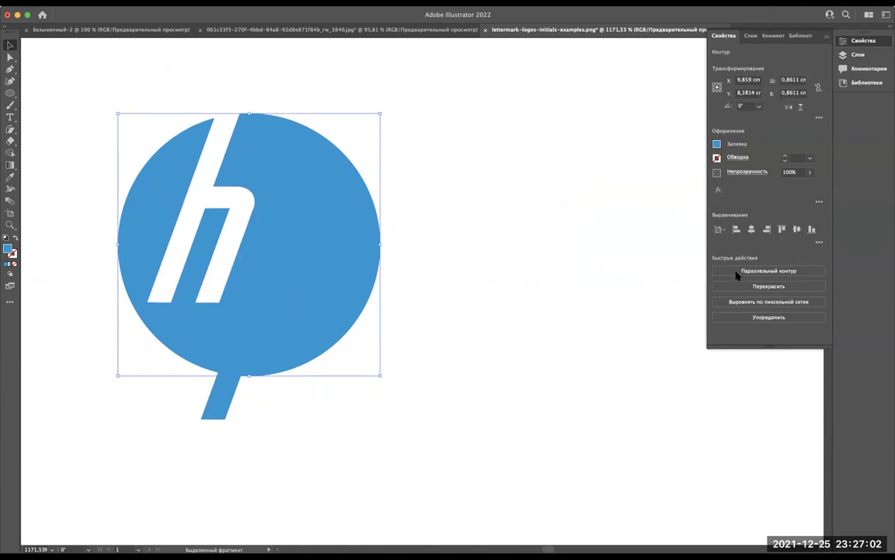
click(749, 37)
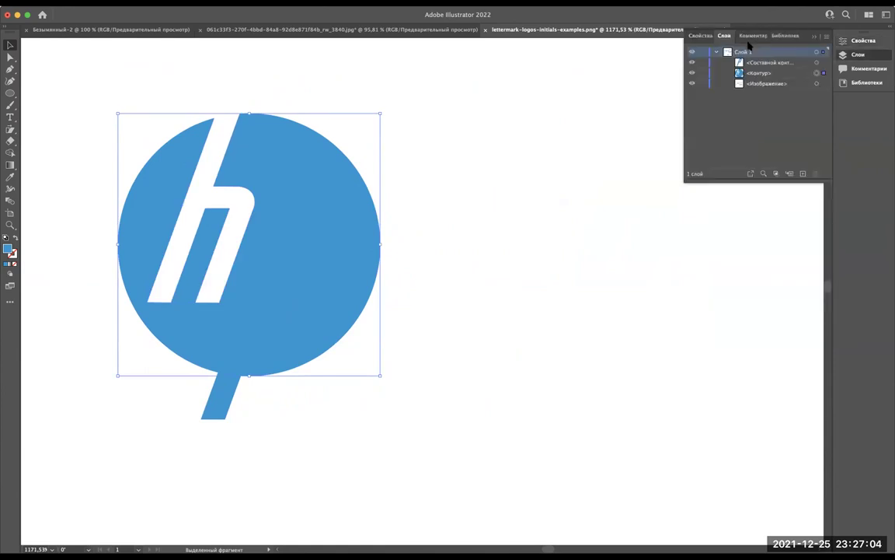
key(ctrl+z)
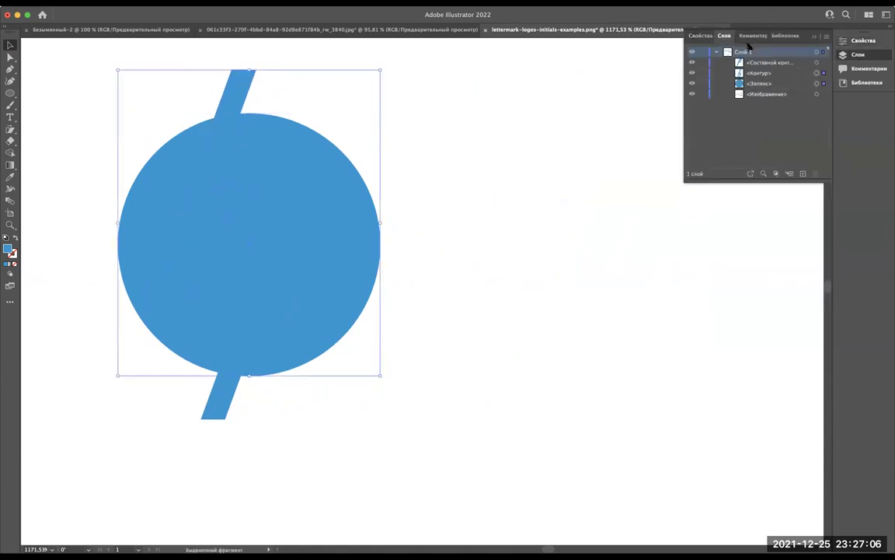
key(ctrl+shift+z)
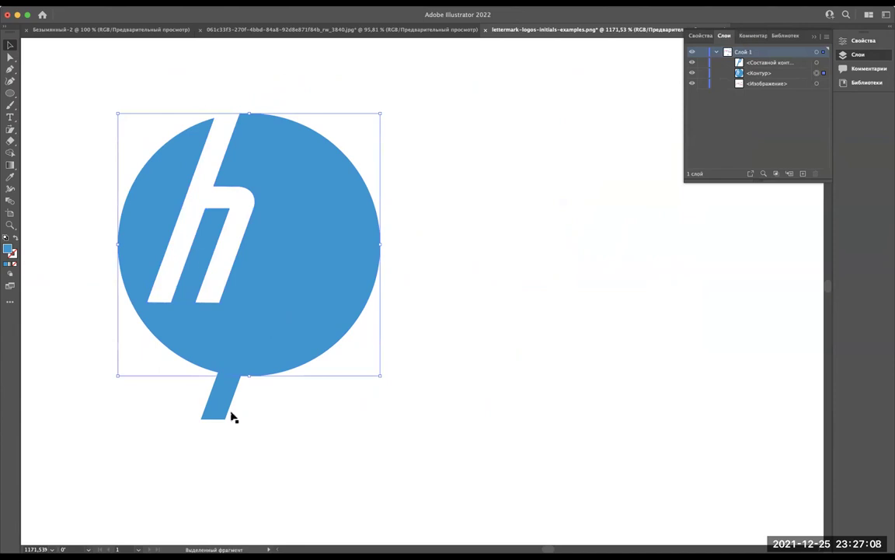
Step: Cut the p slash out of the circle with Minus Front and deselect
click(216, 405)
shift+click(269, 146)
click(700, 36)
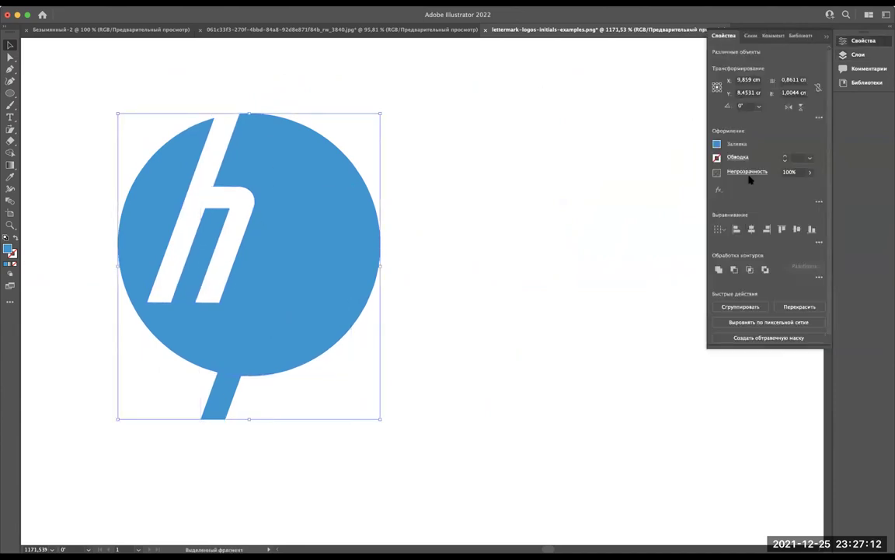
click(732, 271)
click(460, 202)
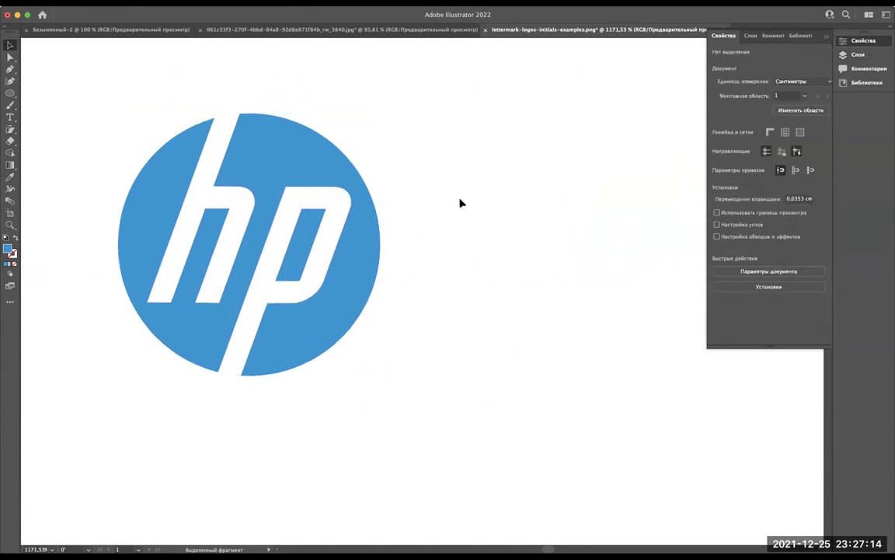
scroll(460, 203, down, 5)
scroll(460, 203, up, 3)
scroll(460, 203, down, 3)
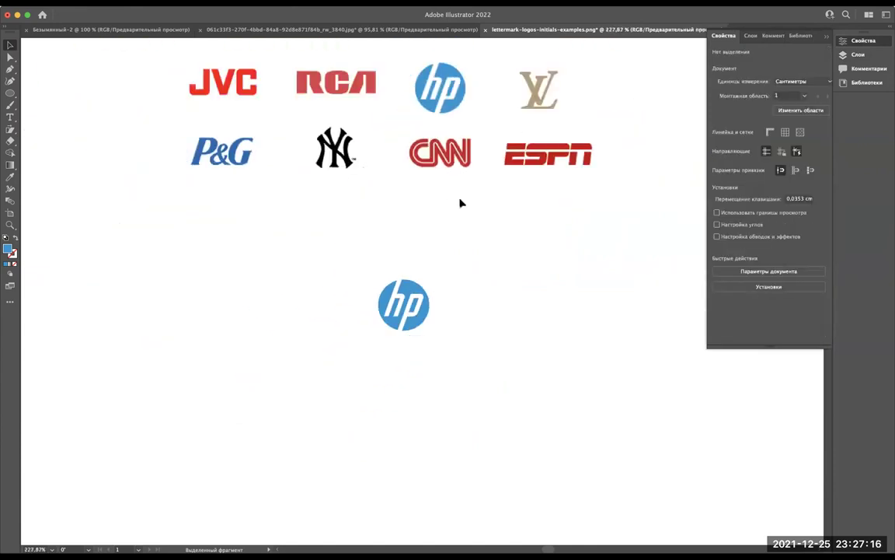
scroll(371, 280, up, 1)
scroll(371, 280, up, 3)
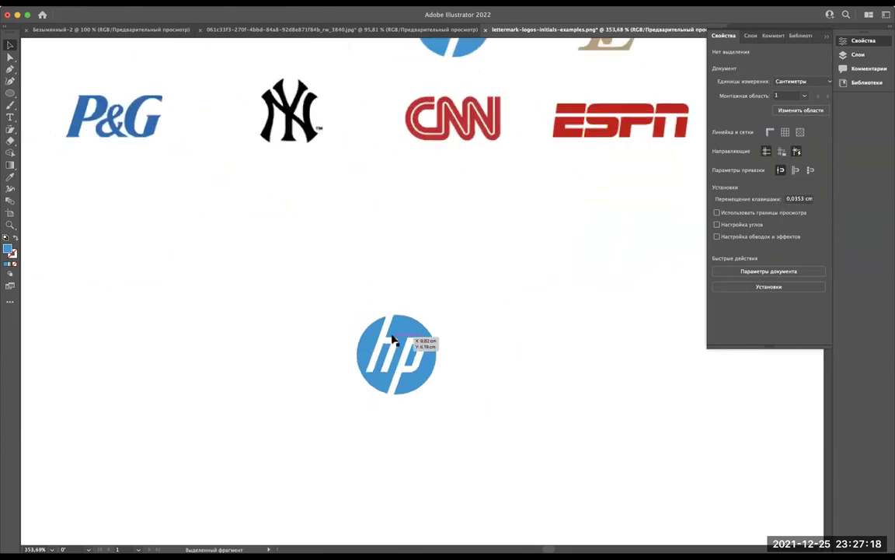
scroll(402, 326, up, 5)
scroll(401, 326, up, 2)
scroll(401, 322, up, 3)
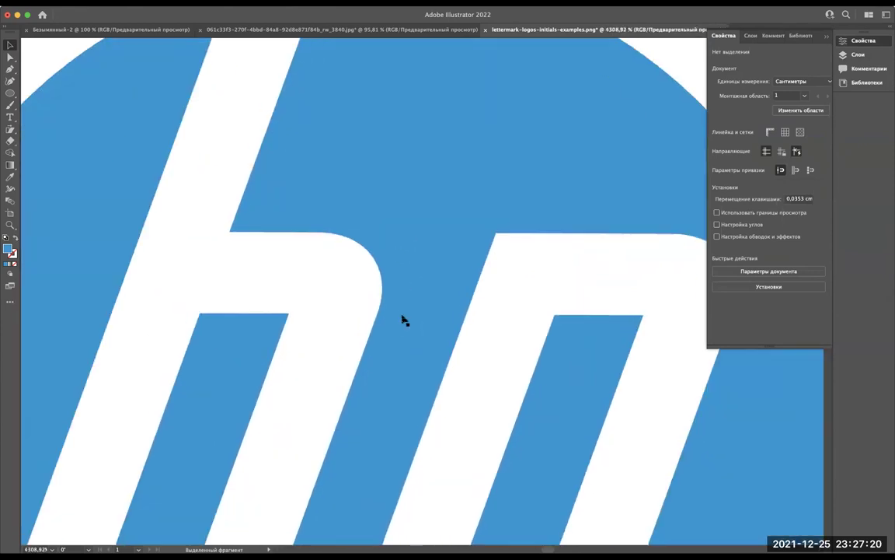
scroll(401, 321, up, 2)
scroll(342, 319, up, 2)
scroll(184, 276, up, 3)
scroll(319, 204, up, 2)
scroll(276, 216, up, 1)
scroll(260, 217, up, 1)
scroll(260, 217, down, 3)
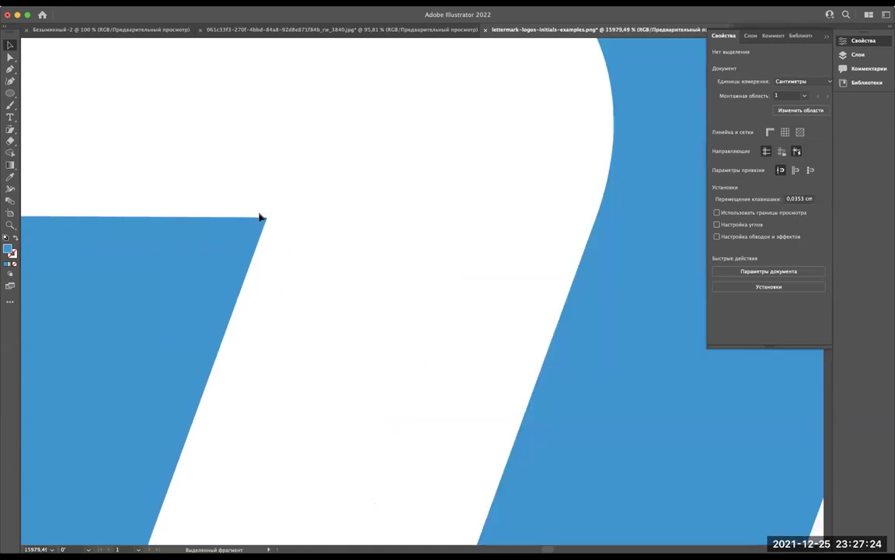
scroll(261, 217, down, 2)
scroll(361, 257, down, 1)
scroll(361, 256, down, 1)
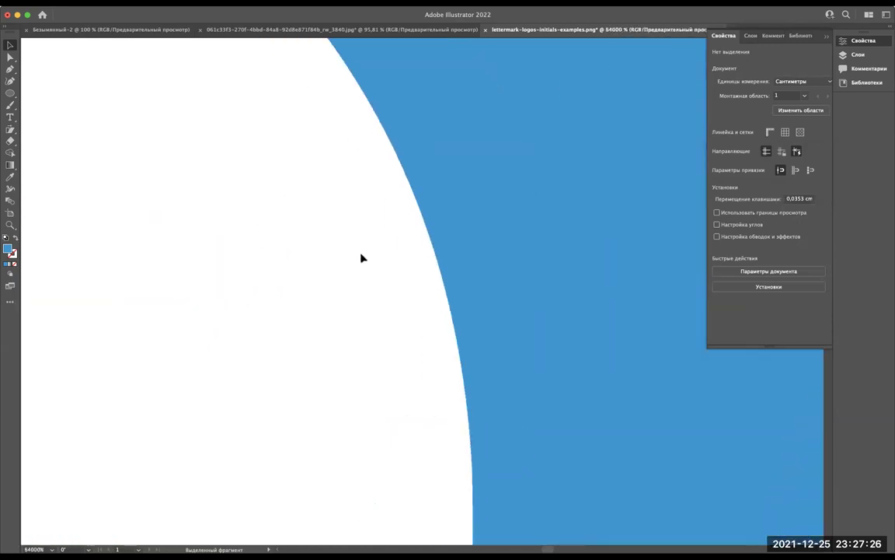
scroll(361, 256, down, 2)
scroll(361, 256, down, 2)
scroll(362, 257, down, 2)
scroll(361, 261, up, 2)
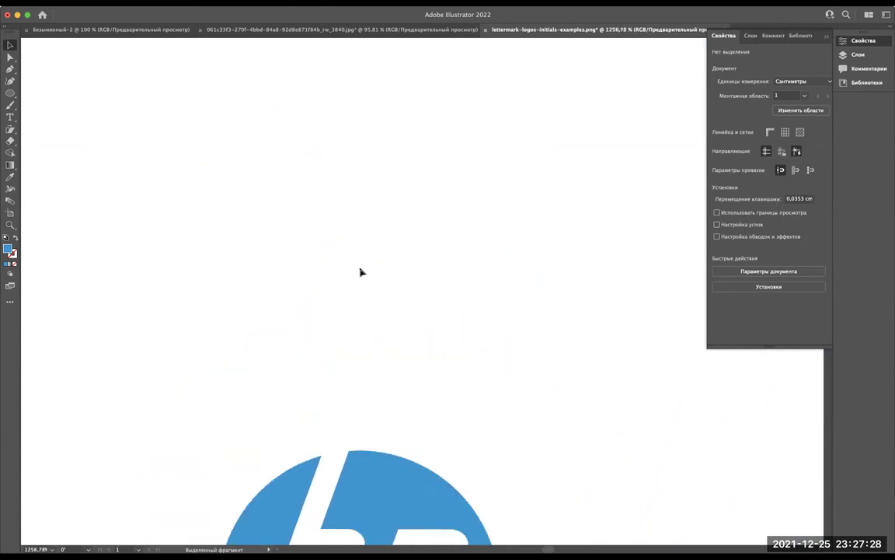
scroll(361, 264, down, 5)
scroll(362, 272, up, 3)
scroll(468, 148, up, 3)
scroll(468, 148, up, 3)
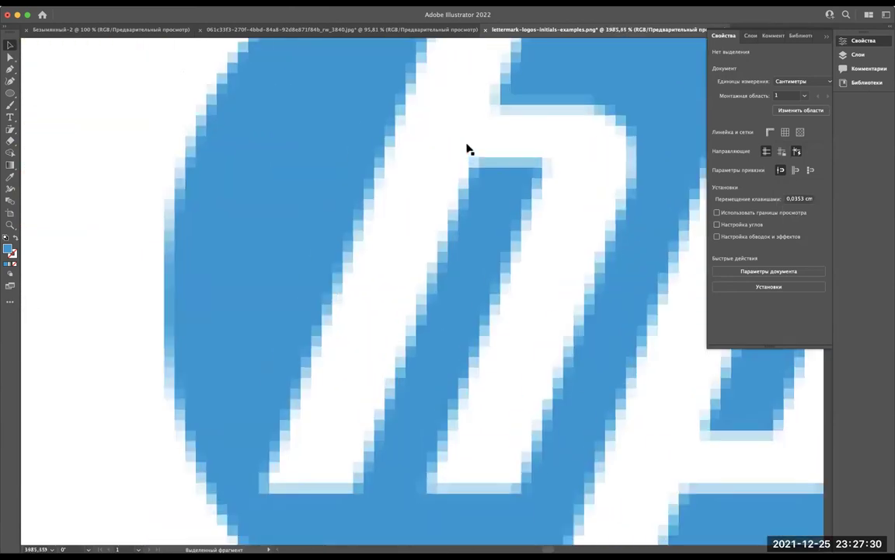
scroll(468, 148, down, 3)
scroll(468, 148, down, 3)
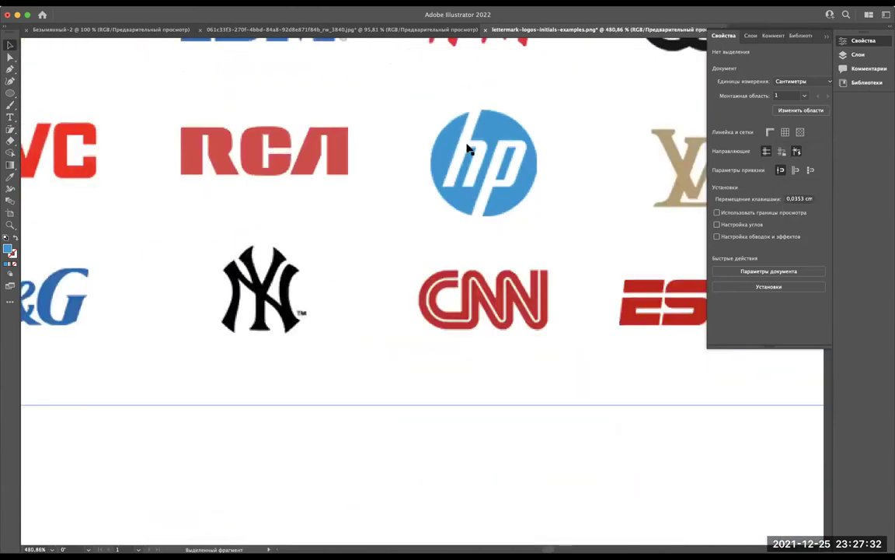
scroll(468, 148, up, 3)
scroll(468, 148, down, 3)
scroll(468, 148, up, 3)
scroll(468, 148, down, 3)
scroll(467, 148, down, 2)
scroll(316, 301, up, 3)
scroll(315, 303, down, 1)
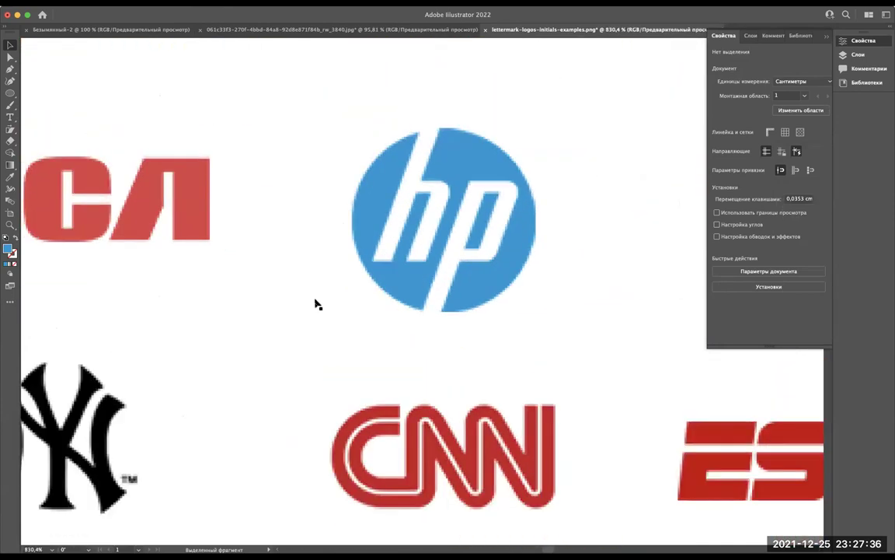
scroll(315, 303, down, 2)
scroll(315, 303, up, 3)
scroll(330, 357, up, 2)
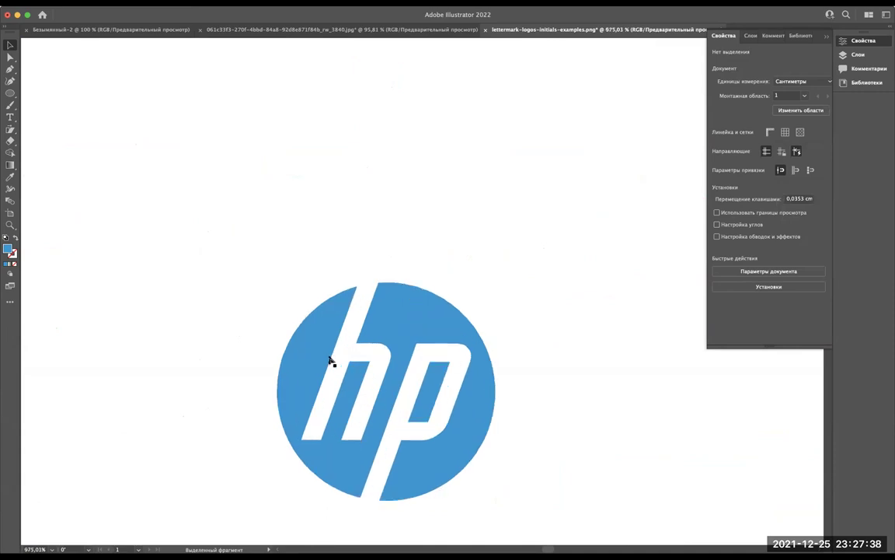
scroll(330, 359, up, 3)
scroll(329, 360, up, 3)
scroll(330, 360, up, 2)
scroll(330, 360, up, 2)
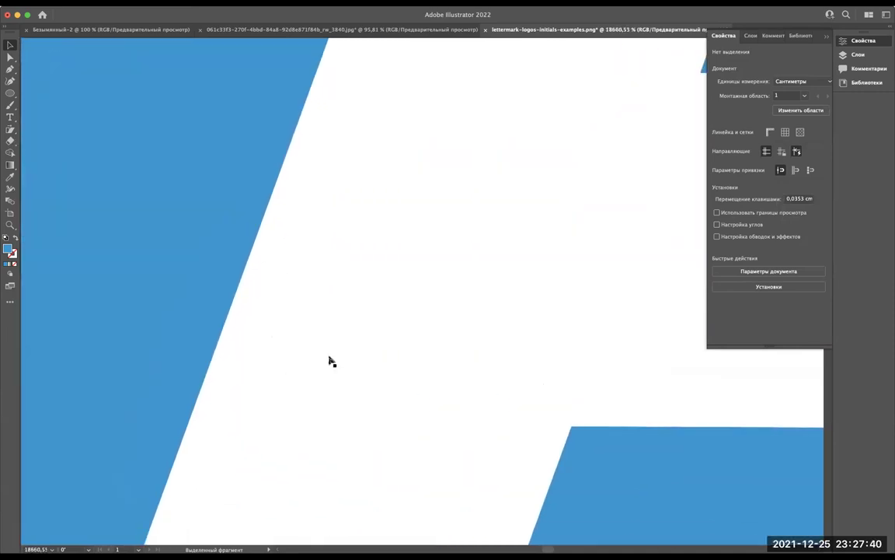
scroll(329, 360, down, 3)
scroll(330, 360, down, 3)
scroll(330, 360, down, 4)
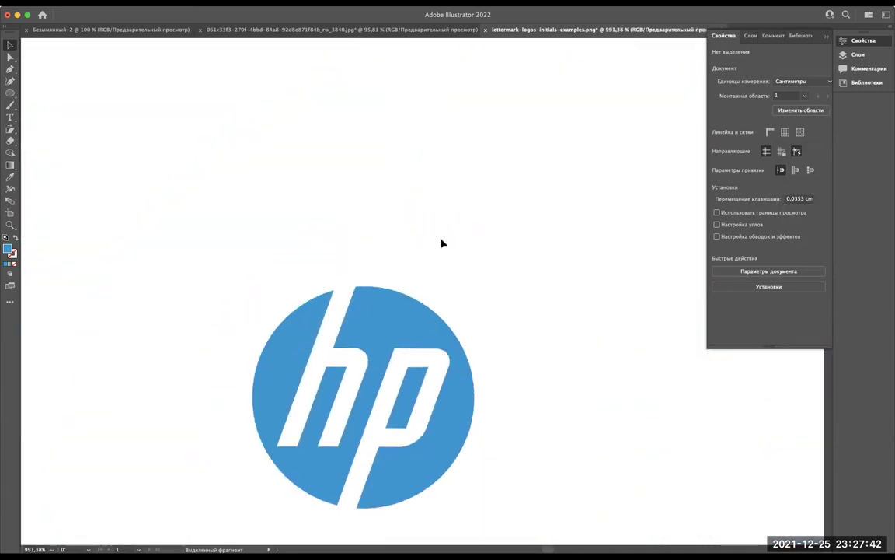
scroll(441, 243, down, 2)
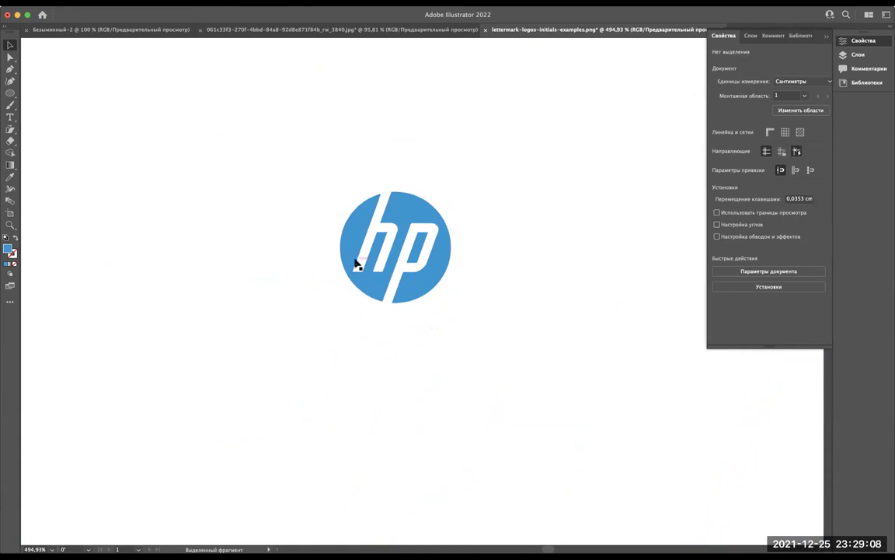
scroll(451, 150, down, 2)
Step: Marquee-select the lone HP logo below the grid and fit the artboard in view
scroll(452, 150, down, 2)
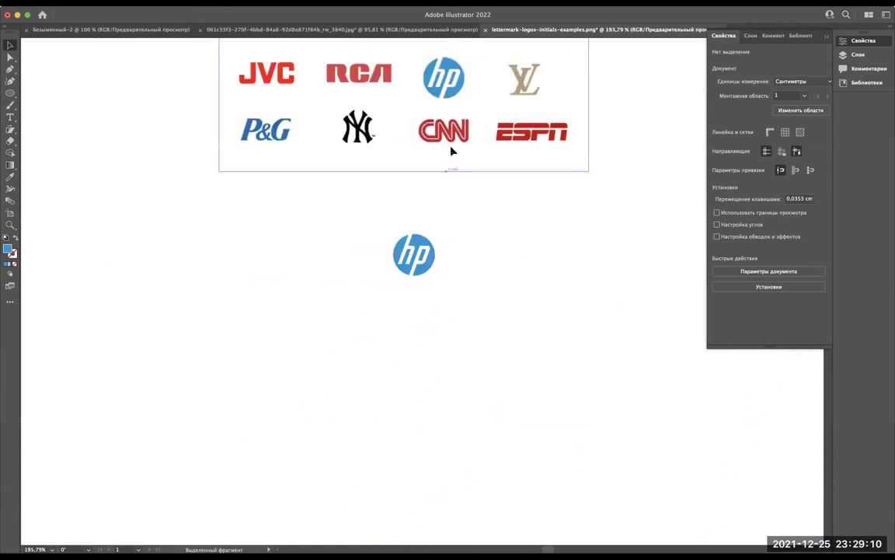
scroll(452, 150, down, 2)
drag(320, 326, 444, 414)
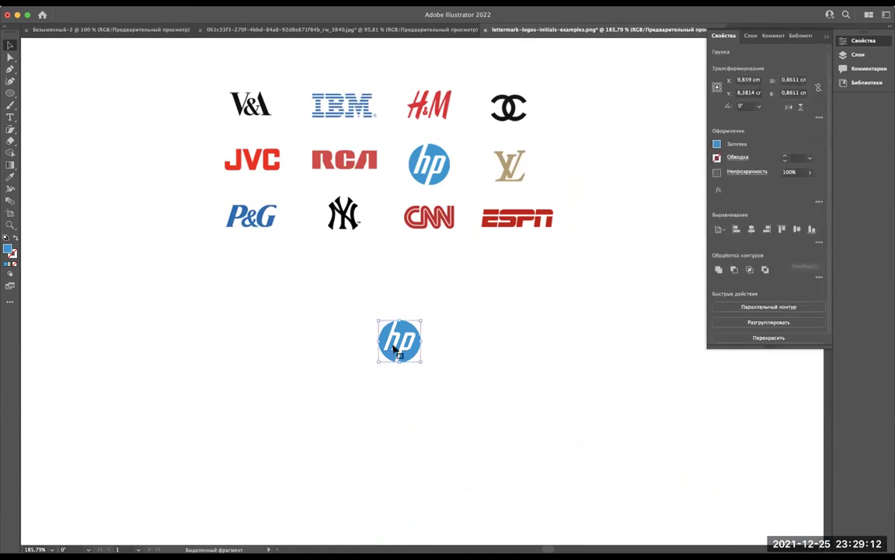
scroll(406, 325, down, 2)
scroll(406, 324, down, 2)
scroll(406, 325, down, 2)
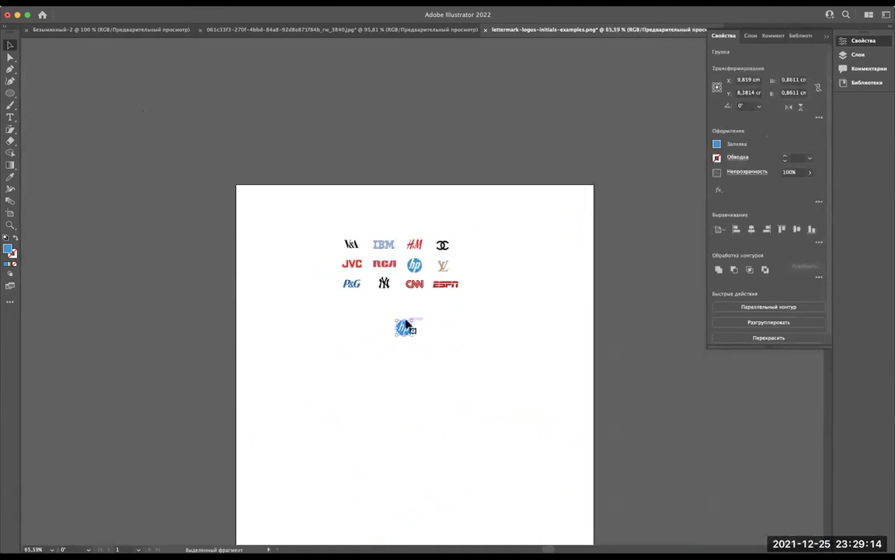
scroll(406, 325, down, 1)
scroll(266, 237, up, 5)
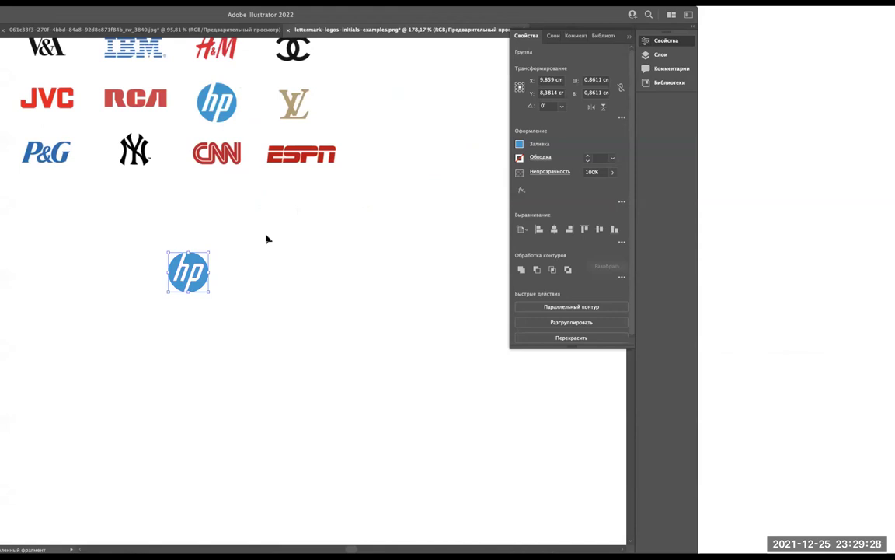
key(super+0)
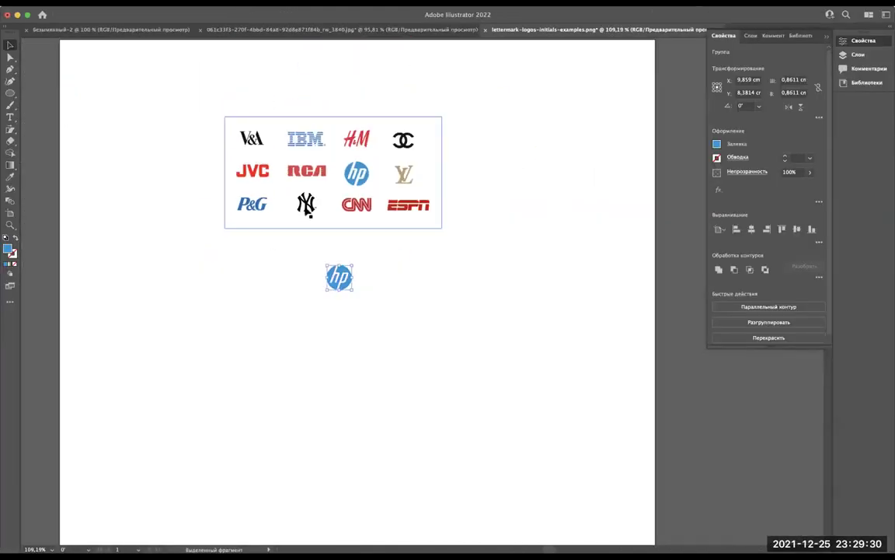
Step: Move the logo grid together with the HP logo to the artboard's upper left
drag(307, 206, 464, 322)
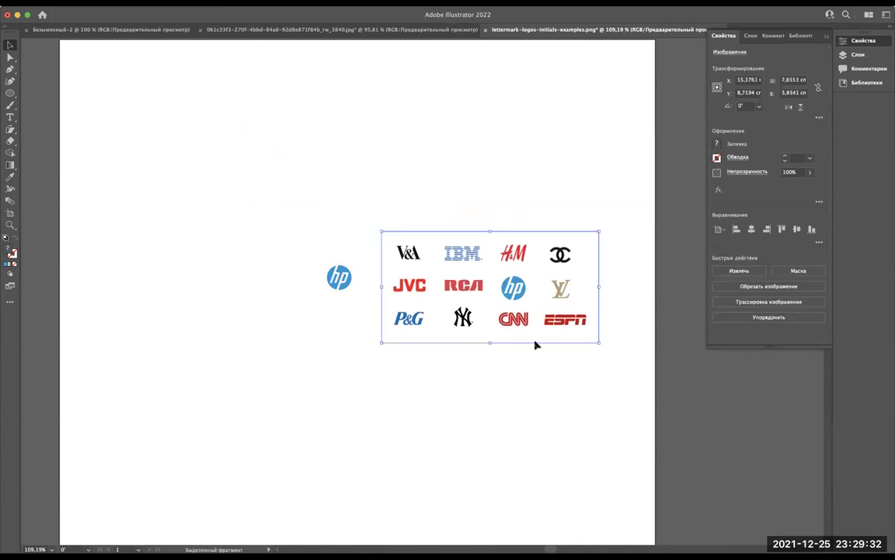
shift+click(339, 277)
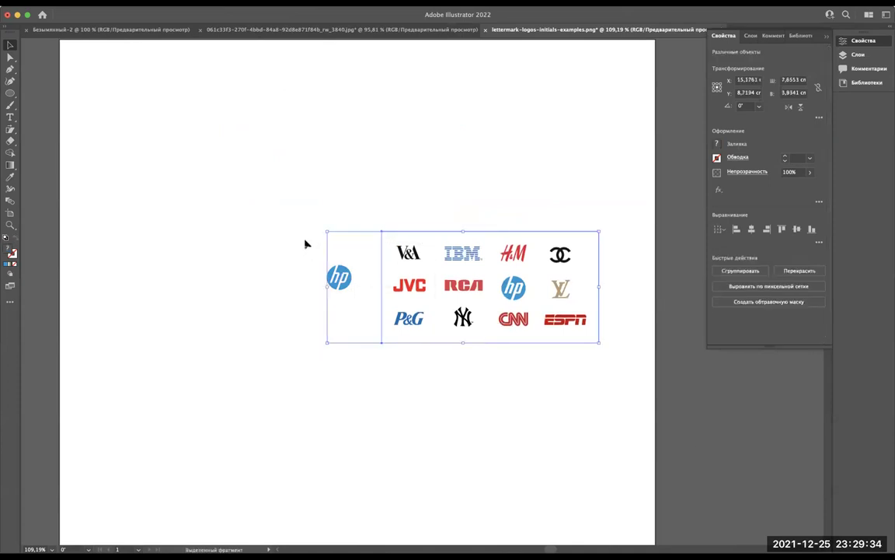
scroll(306, 244, down, 3)
scroll(306, 244, up, 2)
scroll(305, 245, left, 1)
mouse_move(421, 328)
mouse_down()
mouse_move(284, 231)
mouse_move(334, 341)
mouse_up()
drag(285, 348, 270, 349)
scroll(188, 439, down, 2)
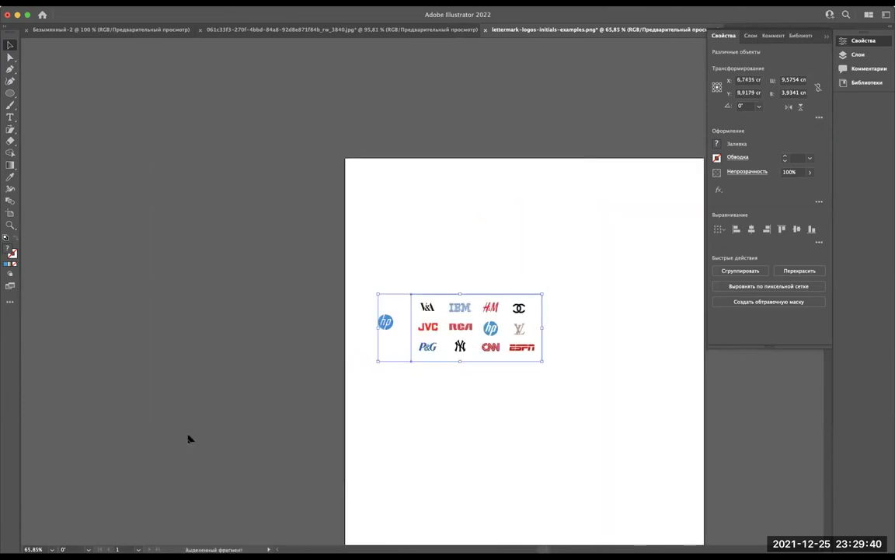
scroll(188, 439, down, 3)
scroll(190, 431, down, 2)
scroll(193, 426, up, 1)
Step: Select all HUMO artwork in the 061c33f3 document and paste it into the lettermark sheet
scroll(199, 420, up, 1)
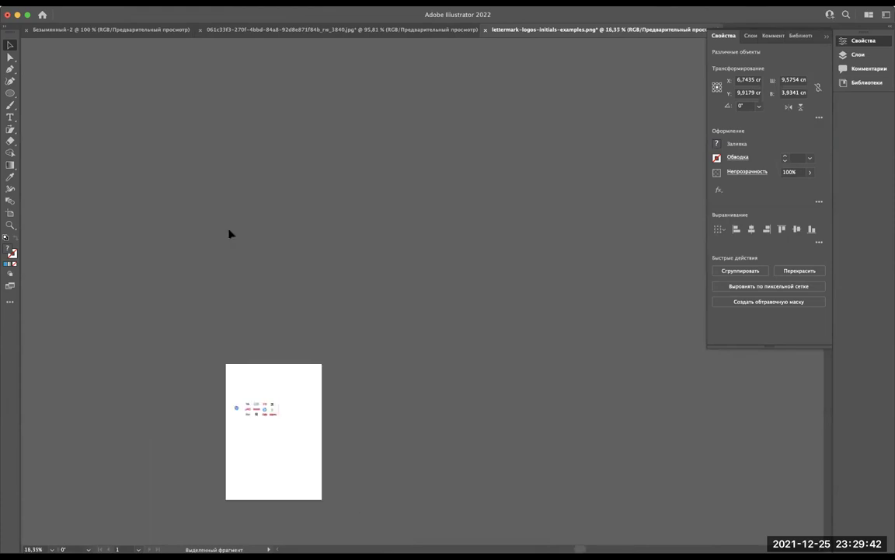
scroll(228, 234, up, 2)
scroll(228, 234, up, 1)
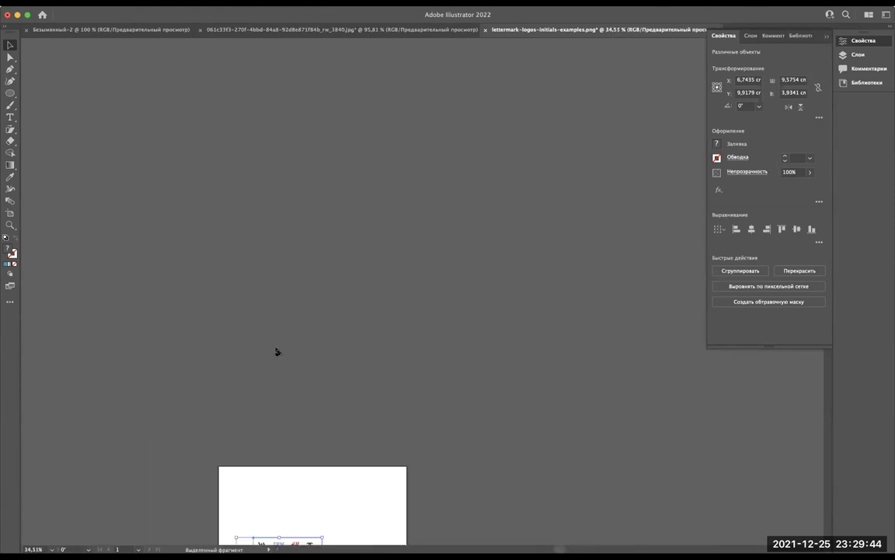
scroll(276, 352, down, 5)
scroll(276, 352, up, 2)
scroll(290, 290, up, 1)
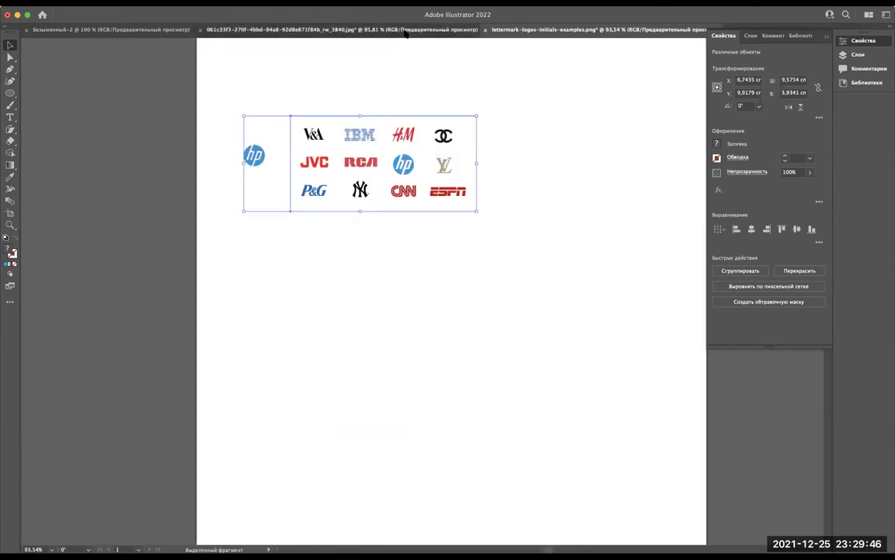
click(405, 33)
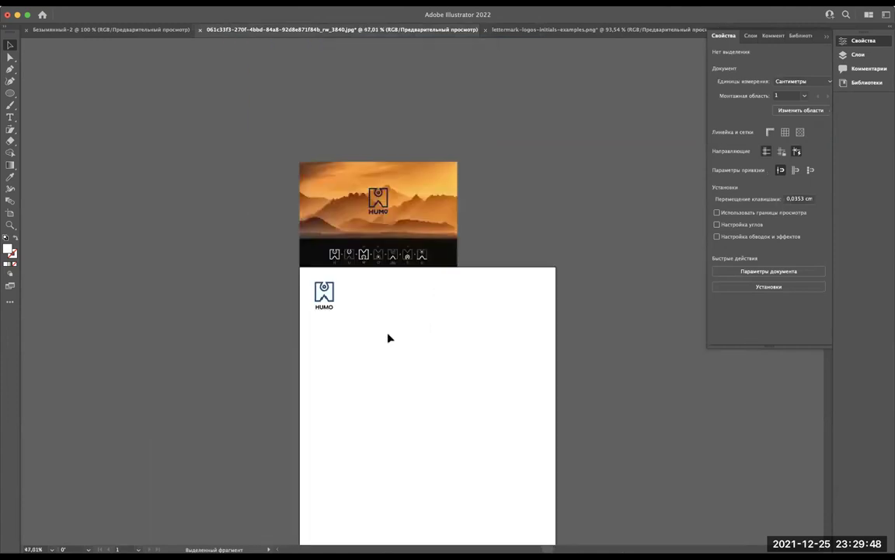
key(super+a)
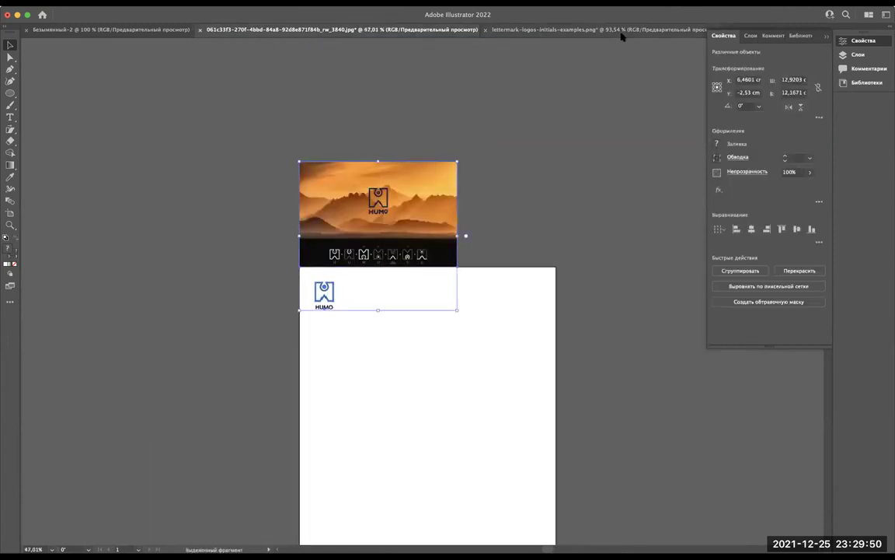
click(622, 31)
scroll(432, 261, up, 3)
scroll(434, 264, up, 3)
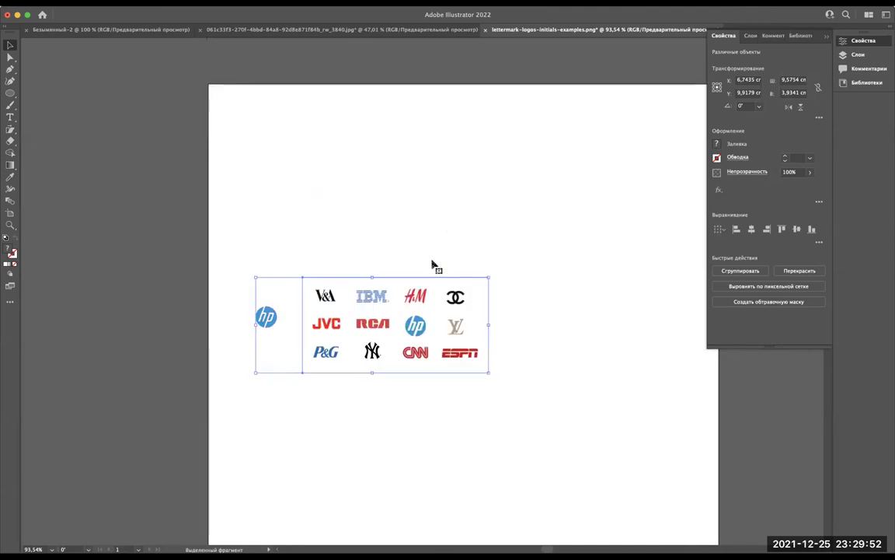
key(super+v)
Step: Shrink the orange HUMO photo, place it right of the icon, and lower the HP logo
drag(372, 261, 323, 158)
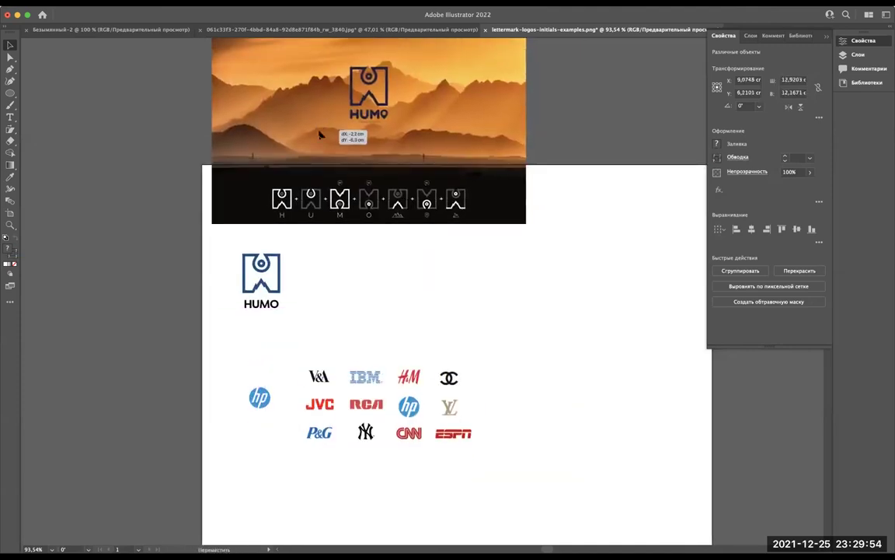
click(414, 305)
mouse_move(414, 248)
mouse_down()
mouse_move(513, 340)
mouse_move(504, 344)
mouse_up()
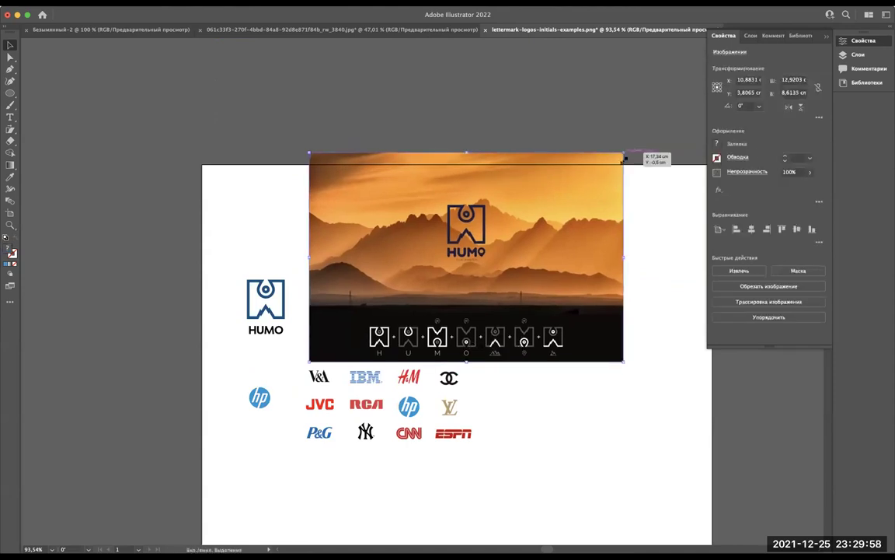
drag(513, 253, 472, 290)
drag(407, 297, 431, 267)
drag(370, 388, 398, 402)
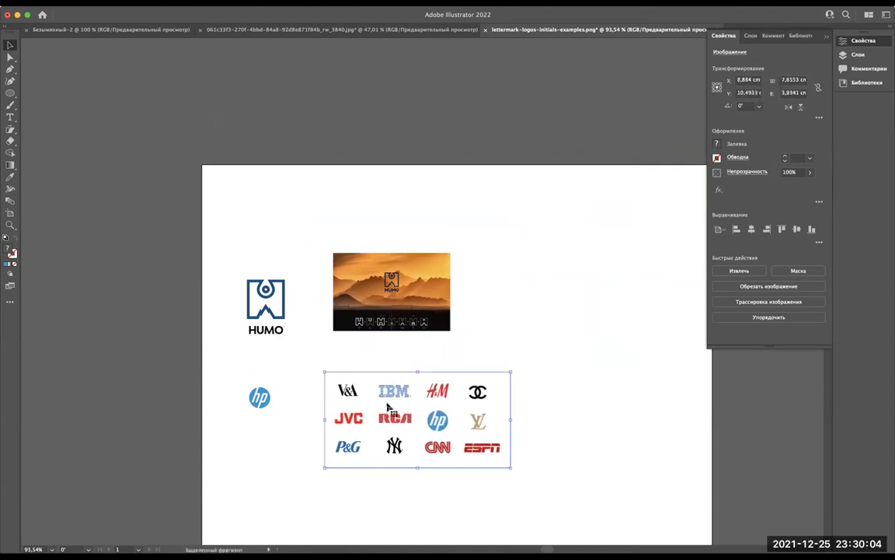
scroll(385, 413, down, 5)
mouse_move(326, 370)
mouse_down()
mouse_move(280, 319)
mouse_move(273, 346)
mouse_up()
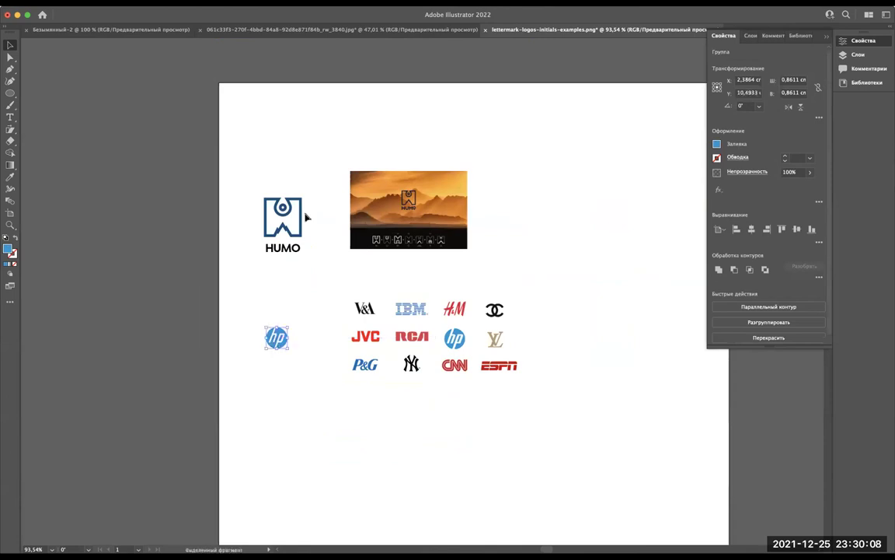
Step: Delete the HUMO word, nudge the blue icon up-right, and make it narrower
drag(320, 254, 246, 191)
click(294, 287)
click(290, 248)
key(Delete)
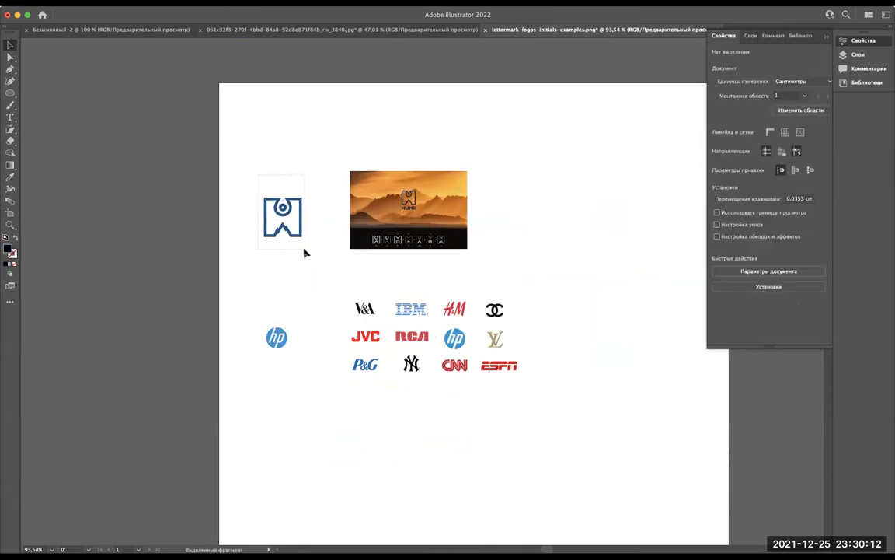
click(281, 218)
drag(281, 216, 287, 207)
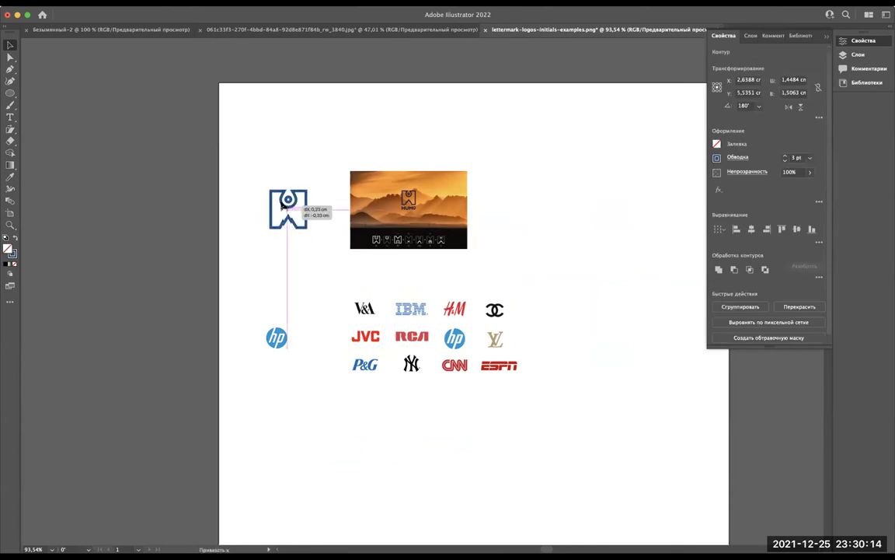
click(818, 116)
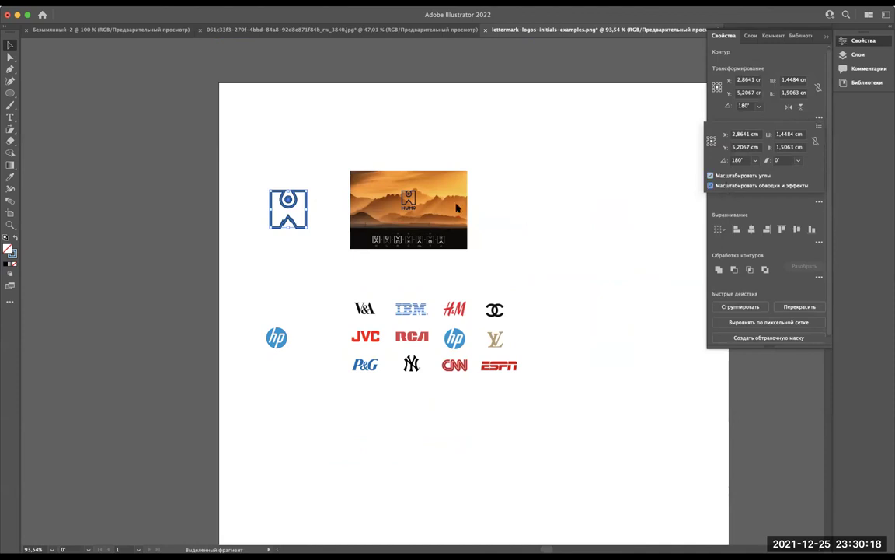
click(277, 193)
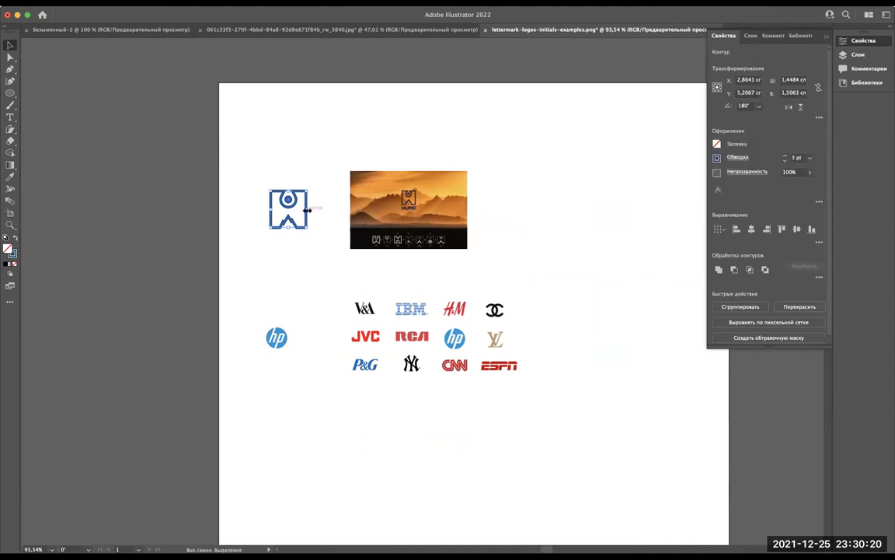
drag(307, 210, 294, 211)
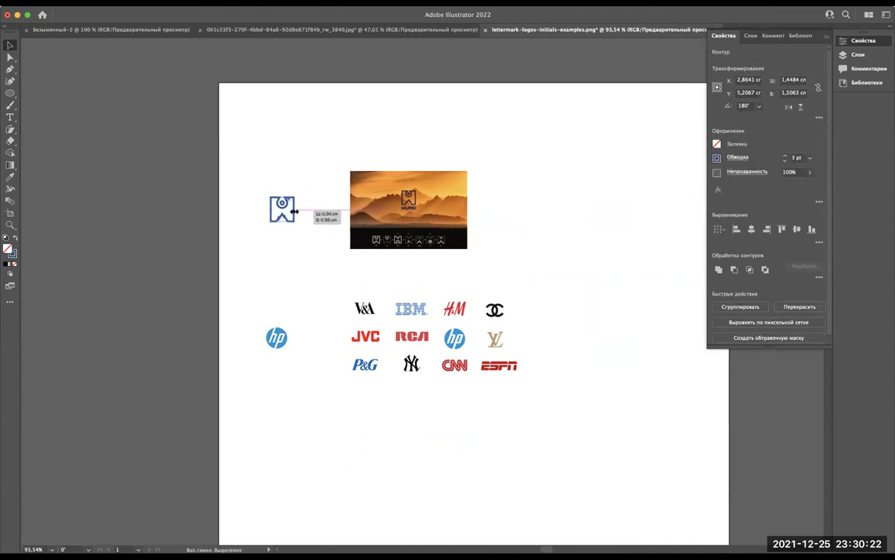
Step: Nudge the hp logo right and add a 'monoline logo' label above the HUMO icon
click(268, 328)
key(shift+Right)
click(356, 306)
key(t)
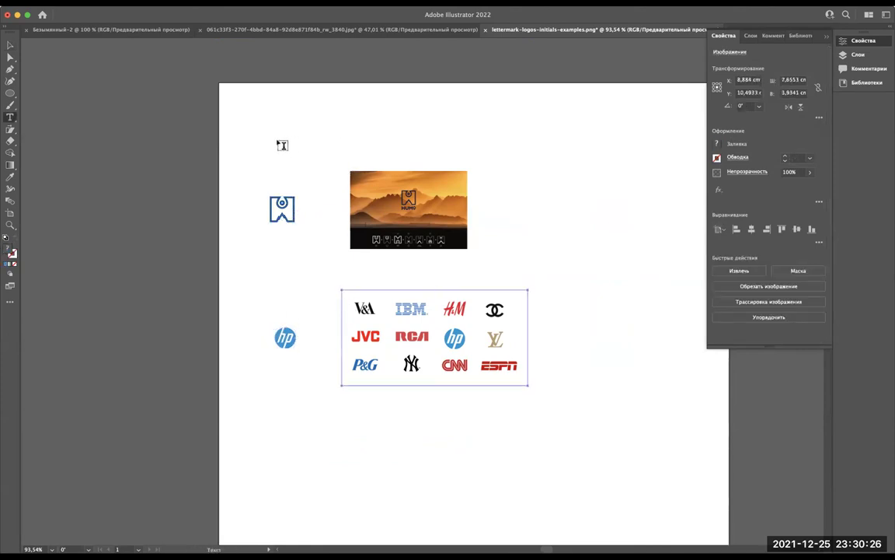
click(278, 140)
text(mo)
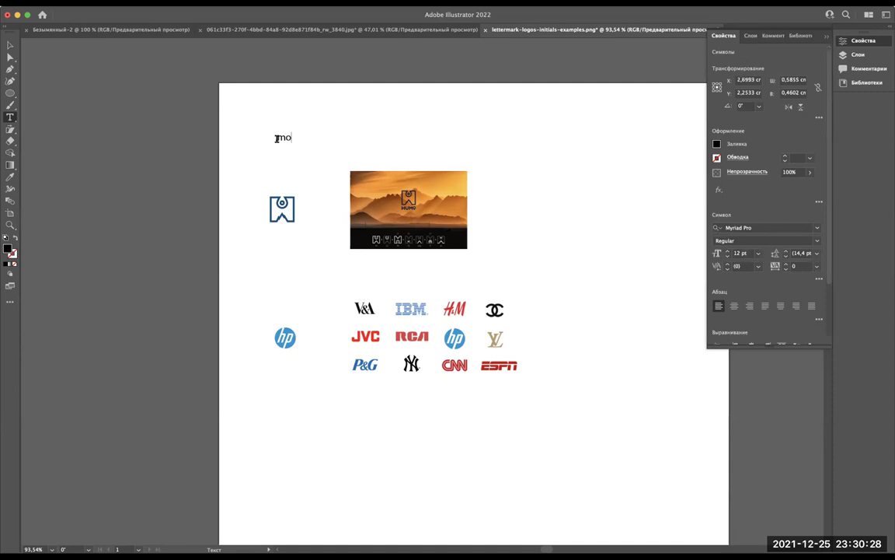
text(nograma)
double_click(277, 139)
text(mo)
text(noline)
text( logo)
click(11, 45)
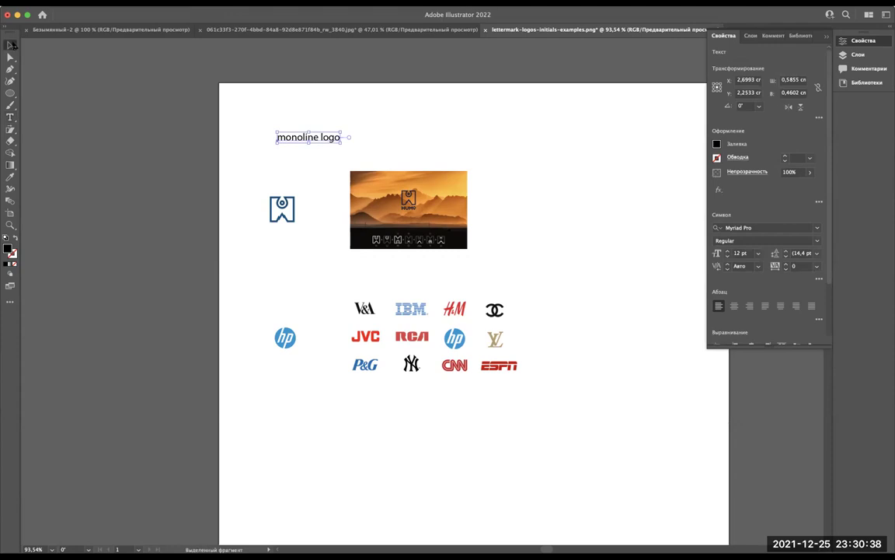
Step: Set the label font to Codec Pro Bold and enlarge it to about double
click(788, 227)
click(787, 227)
text(code)
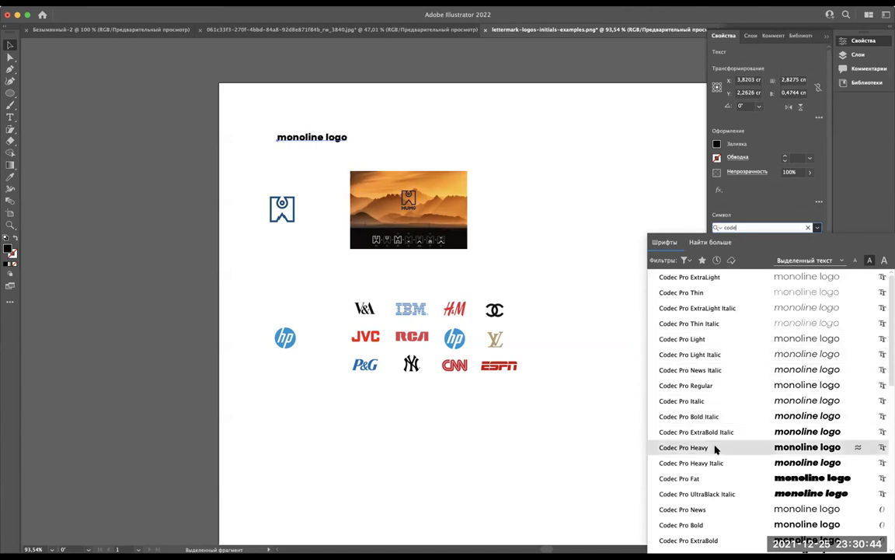
click(713, 521)
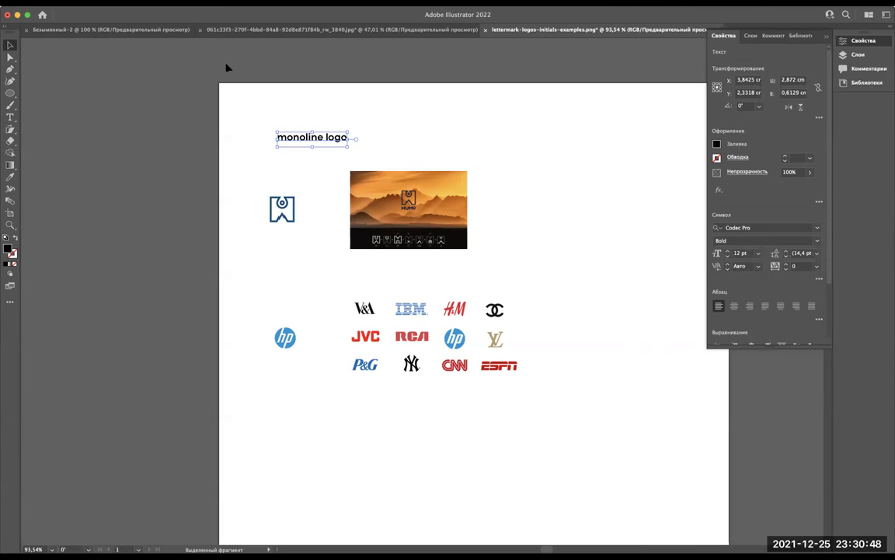
mouse_move(352, 137)
mouse_down()
mouse_move(412, 140)
mouse_move(351, 138)
mouse_up()
Step: Lower the hp logo and grid, and duplicate the label above them
mouse_move(380, 419)
mouse_down()
mouse_move(256, 332)
mouse_move(285, 385)
mouse_up()
drag(381, 137, 383, 328)
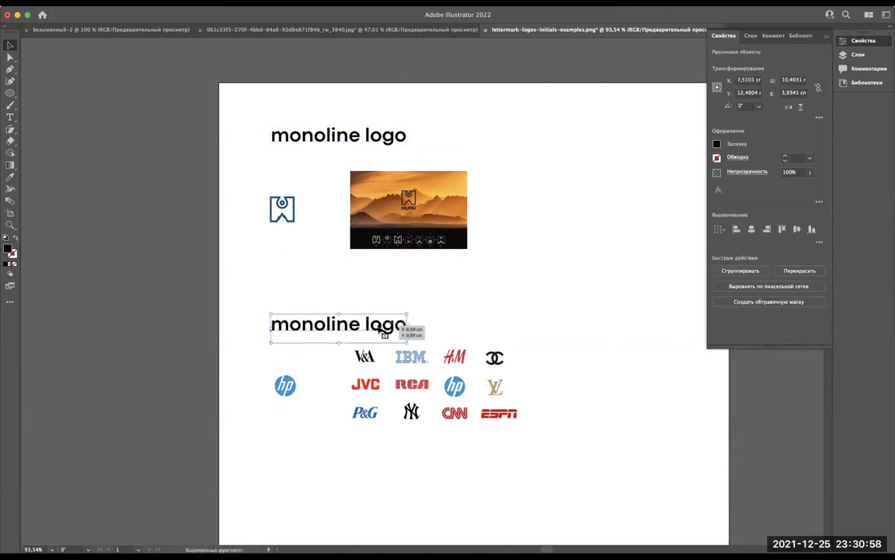
scroll(382, 328, down, 3)
Step: Retitle the duplicated heading 'monogram / lettermark'
triple_click(358, 259)
text(monogram )
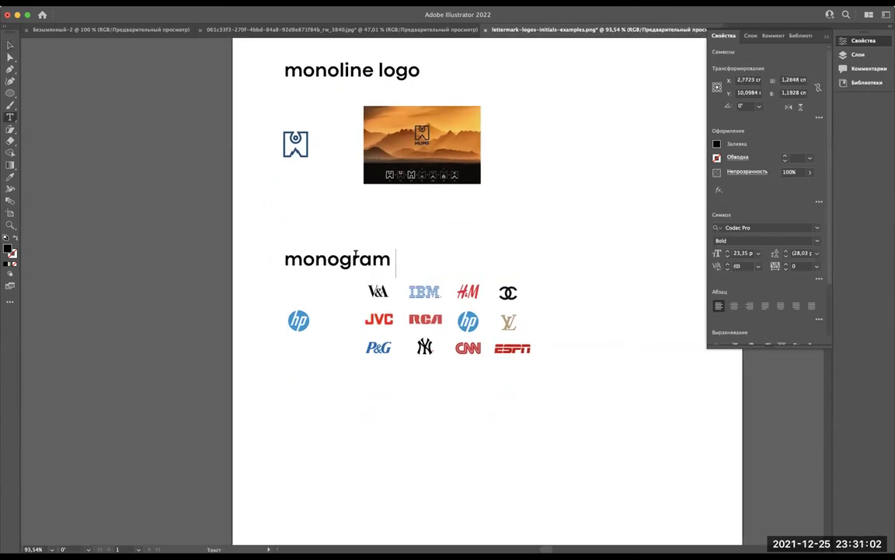
text(/ le)
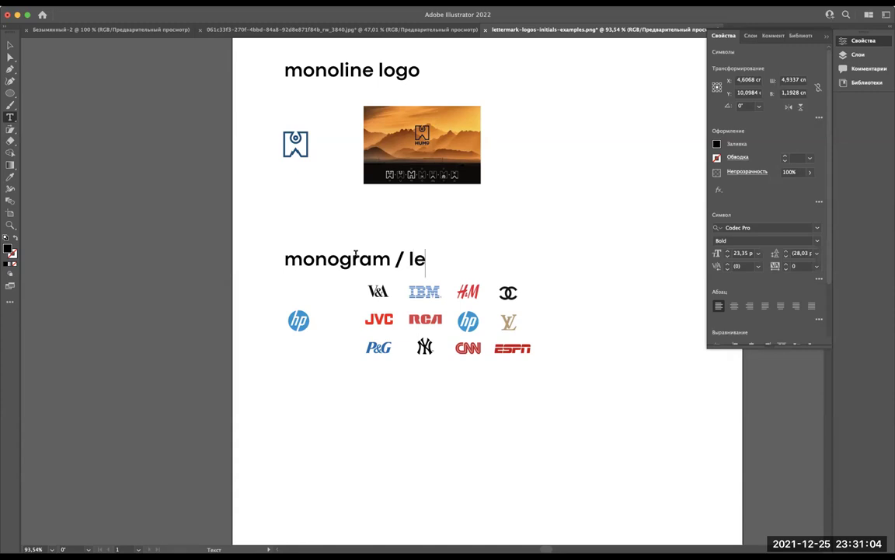
text(ttermark)
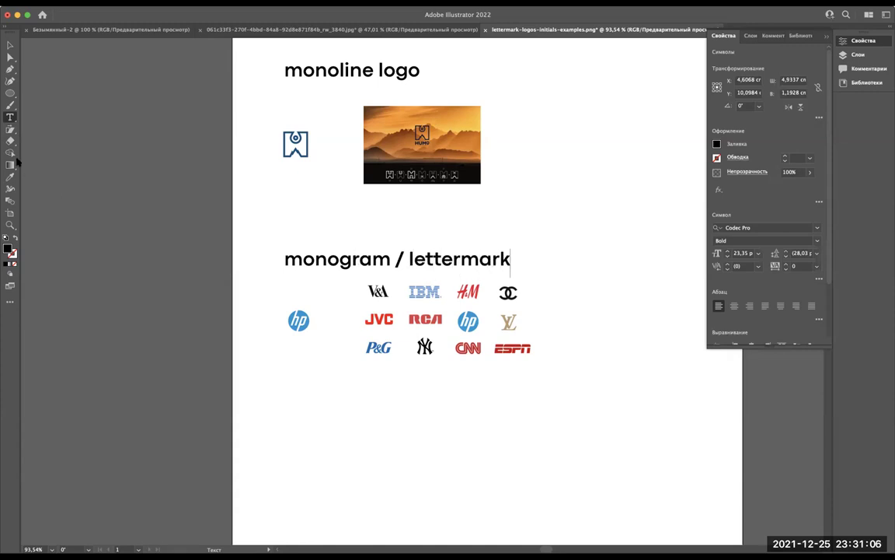
click(10, 48)
click(269, 196)
Step: Clear the artboard selection and switch over to Chrome's image search results
scroll(269, 198, down, 3)
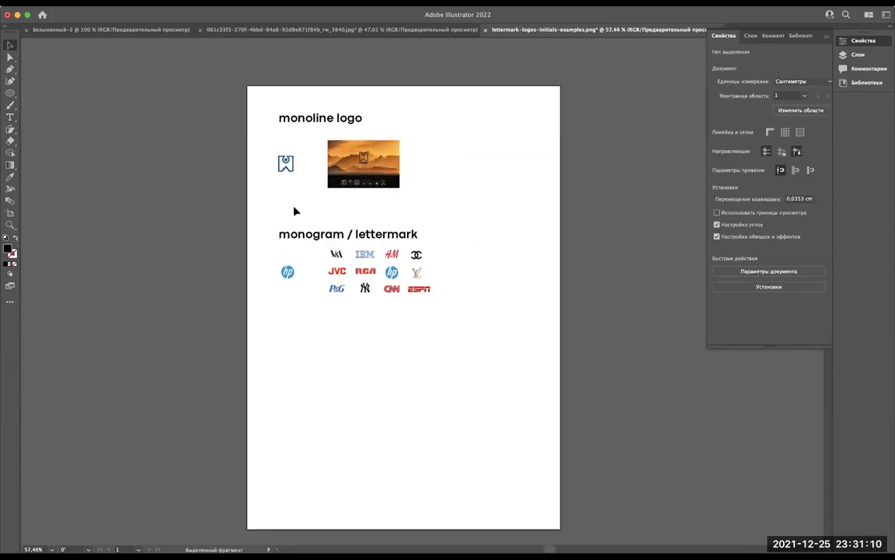
scroll(294, 210, up, 3)
key(ctrl+Right)
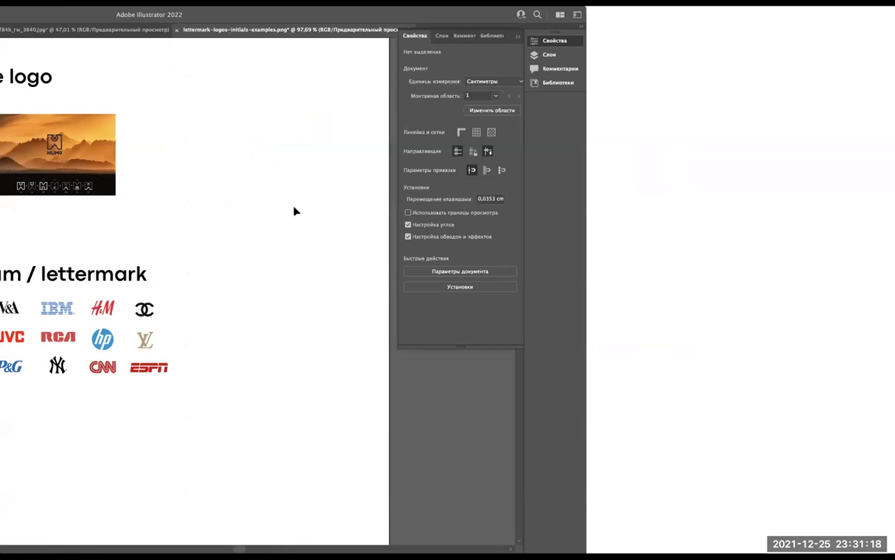
key(ctrl+Left)
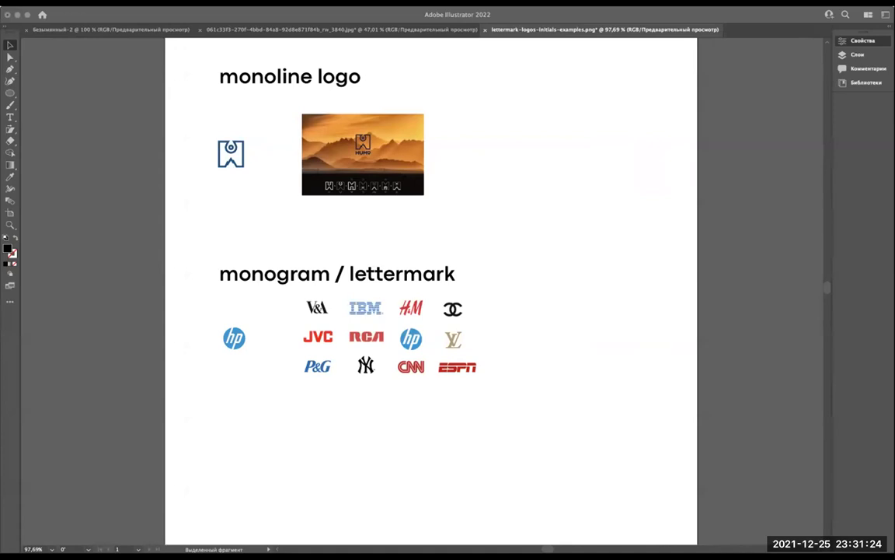
click(351, 309)
click(420, 537)
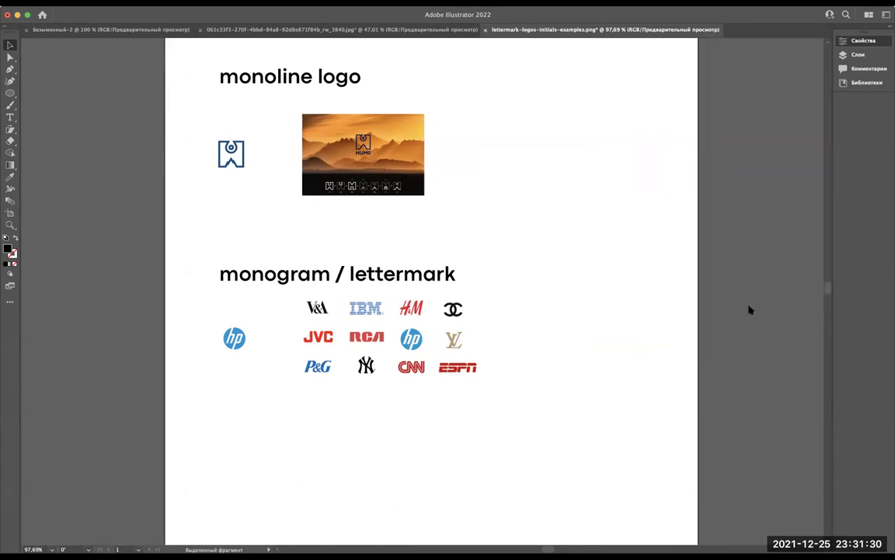
key(super+Tab)
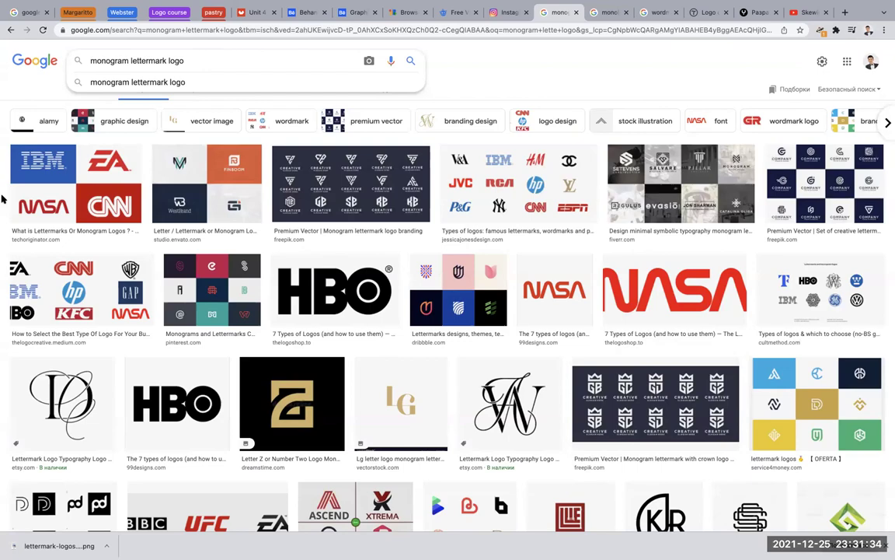
Step: Show the Google Images results for 'wordmark logo example' in the wordmark tab
scroll(3, 200, down, 2)
scroll(4, 194, down, 1)
scroll(4, 195, up, 1)
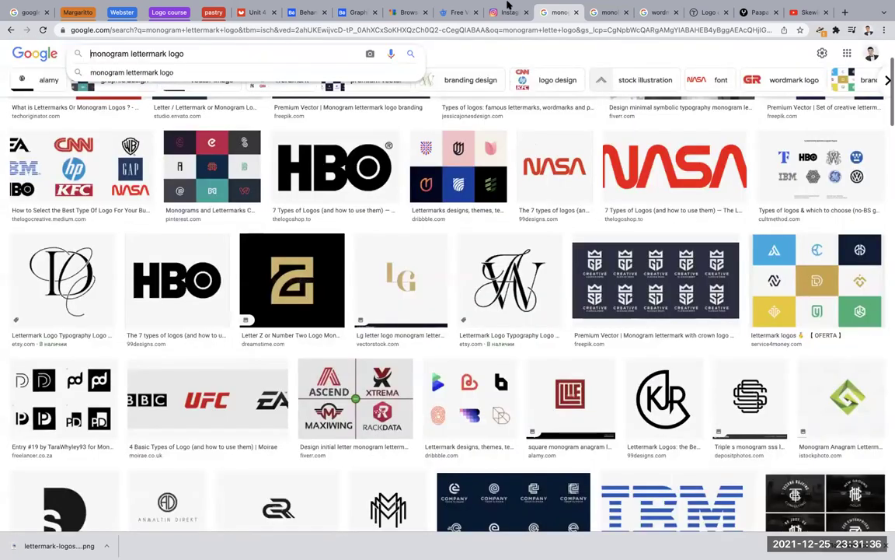
scroll(509, 6, up, 2)
click(661, 41)
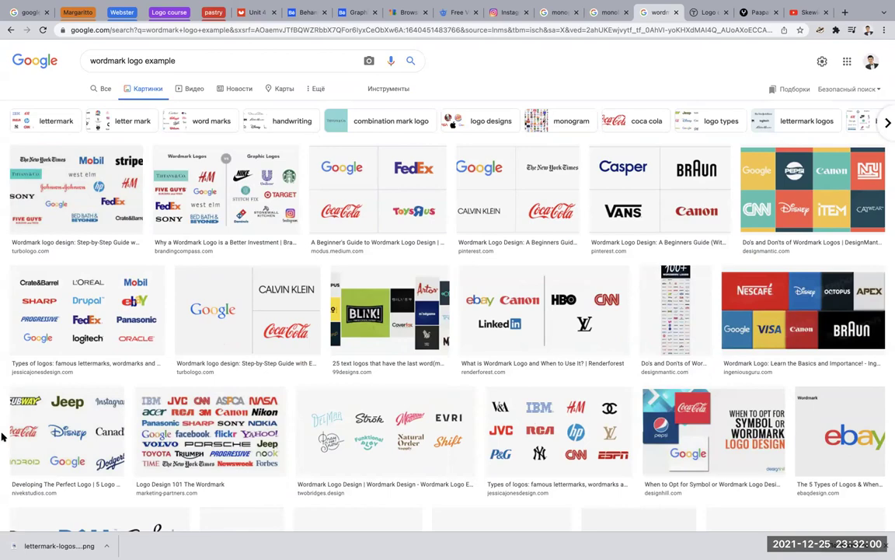
Step: Find the Crate&Barrel / FedEx 'Types of logos' thumbnail in the image results and open its preview
scroll(3, 438, down, 3)
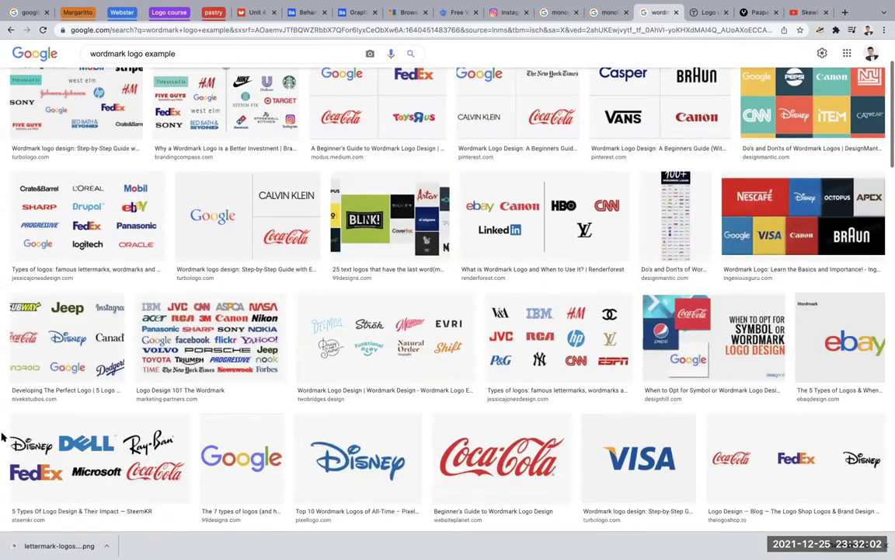
scroll(2, 437, down, 1)
scroll(3, 438, down, 2)
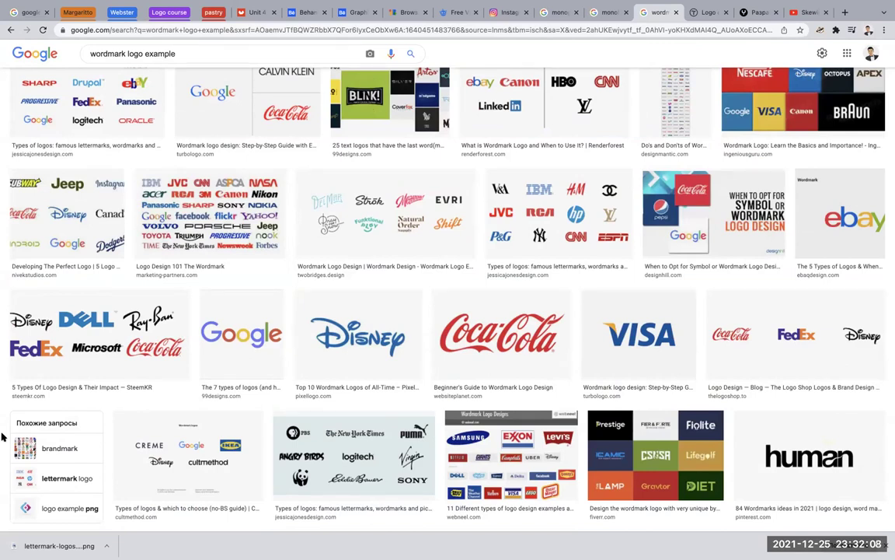
scroll(2, 438, down, 3)
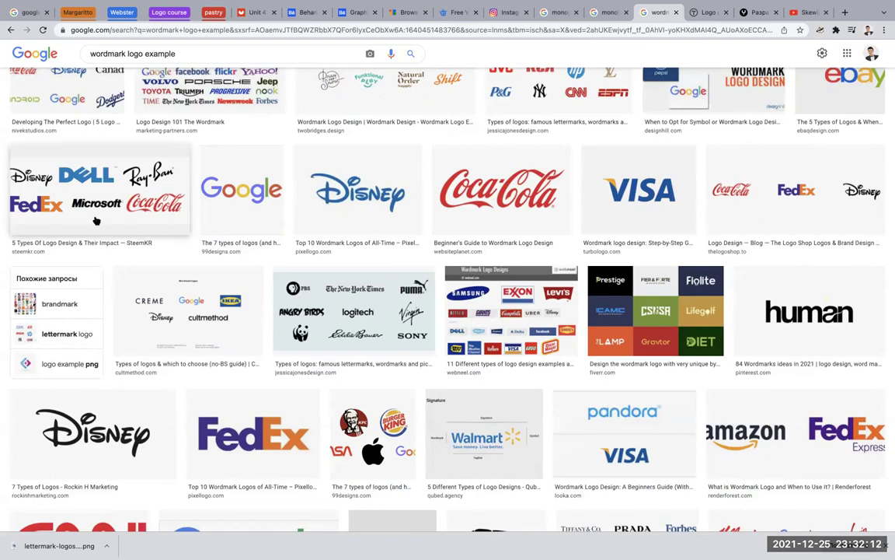
scroll(95, 221, up, 4)
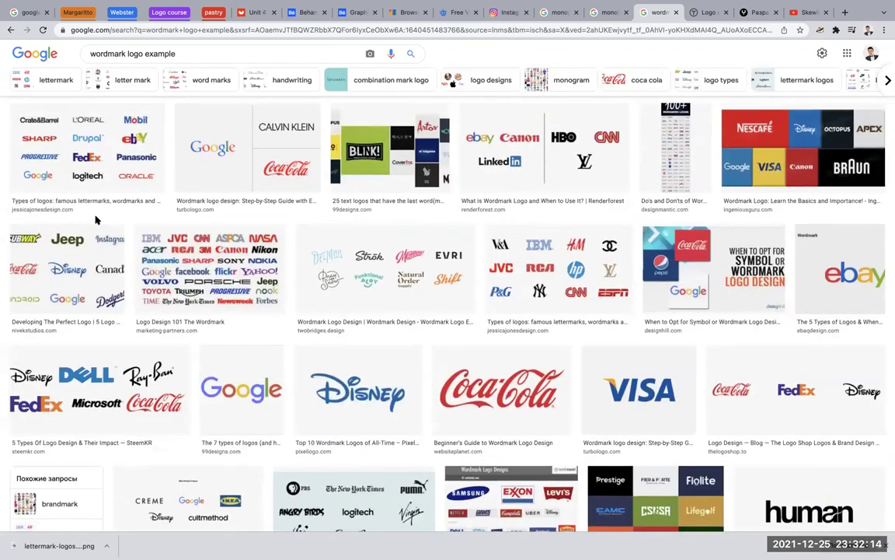
scroll(95, 222, down, 1)
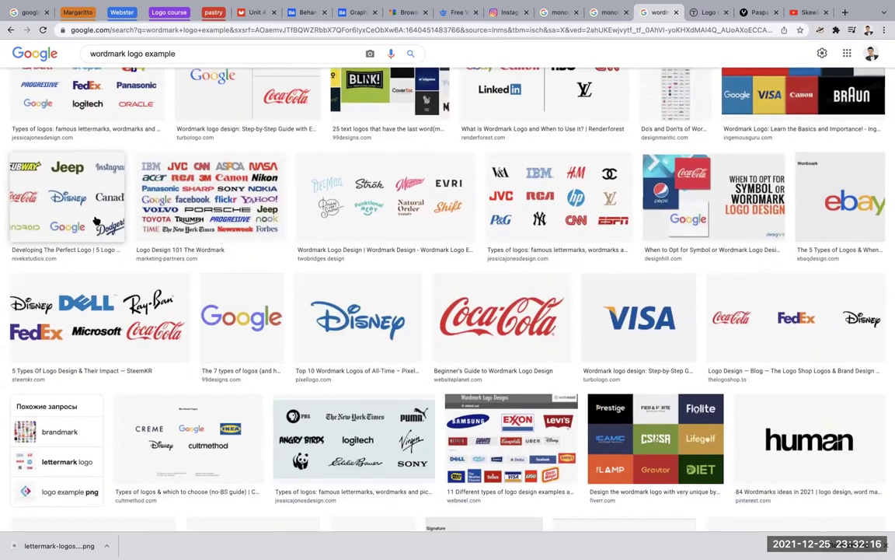
scroll(96, 223, down, 1)
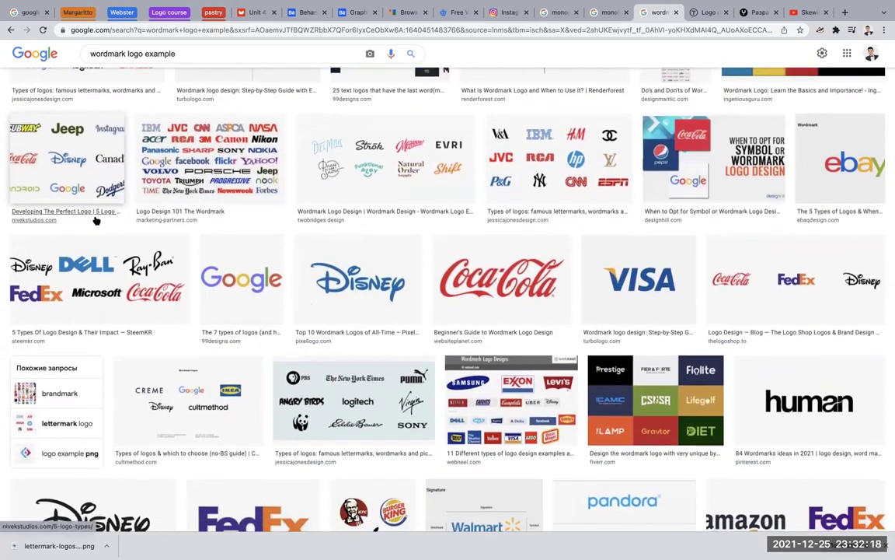
scroll(97, 222, down, 2)
scroll(96, 221, down, 2)
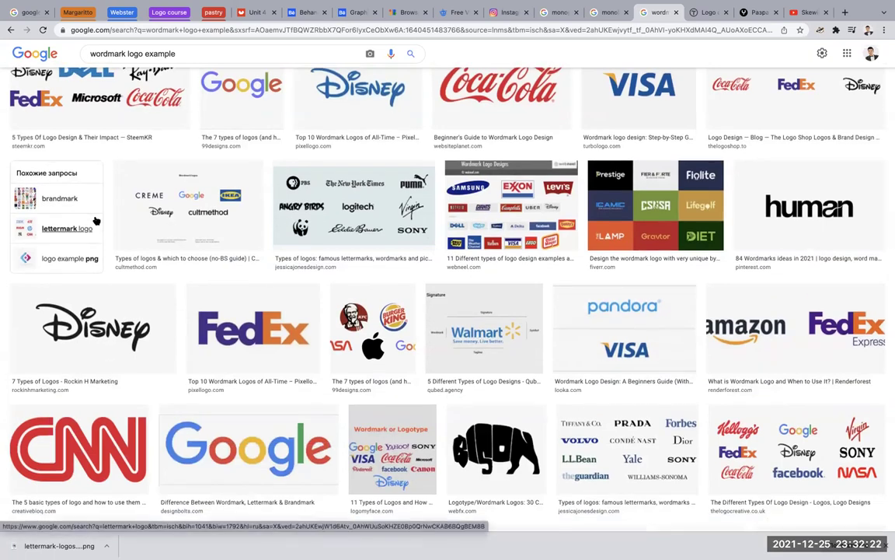
scroll(95, 221, up, 2)
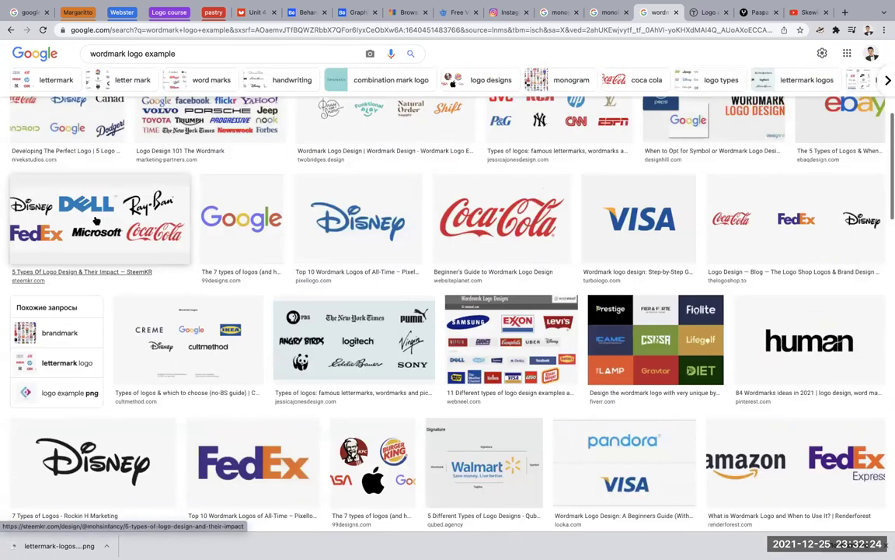
scroll(96, 220, down, 1)
scroll(96, 220, up, 2)
scroll(96, 220, up, 1)
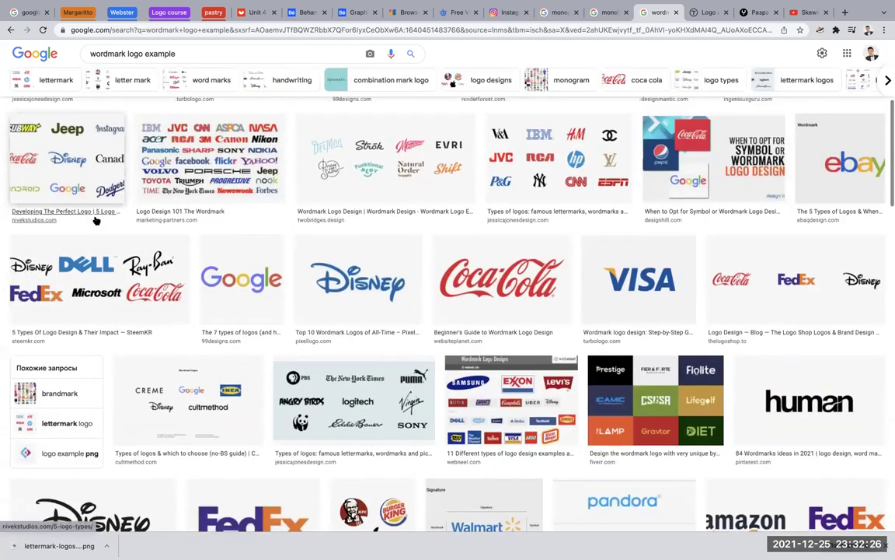
scroll(96, 220, up, 1)
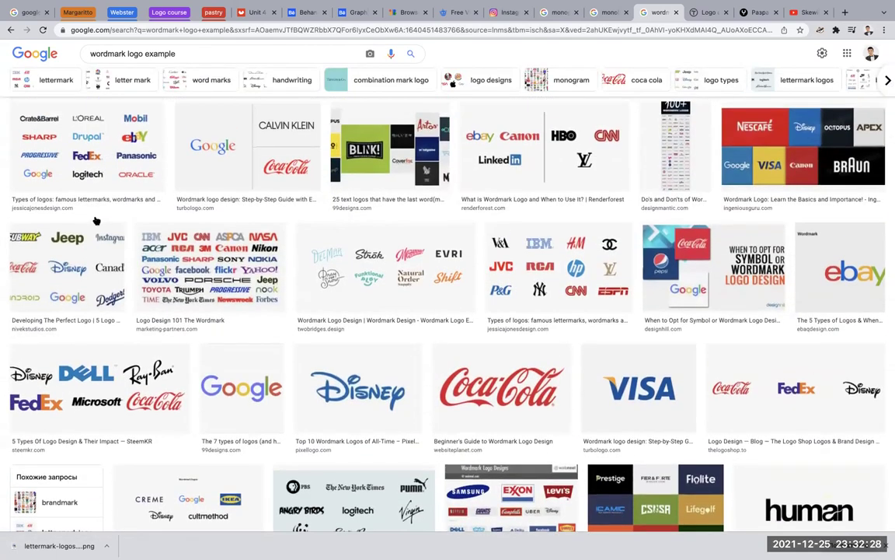
scroll(95, 220, down, 2)
scroll(53, 326, up, 2)
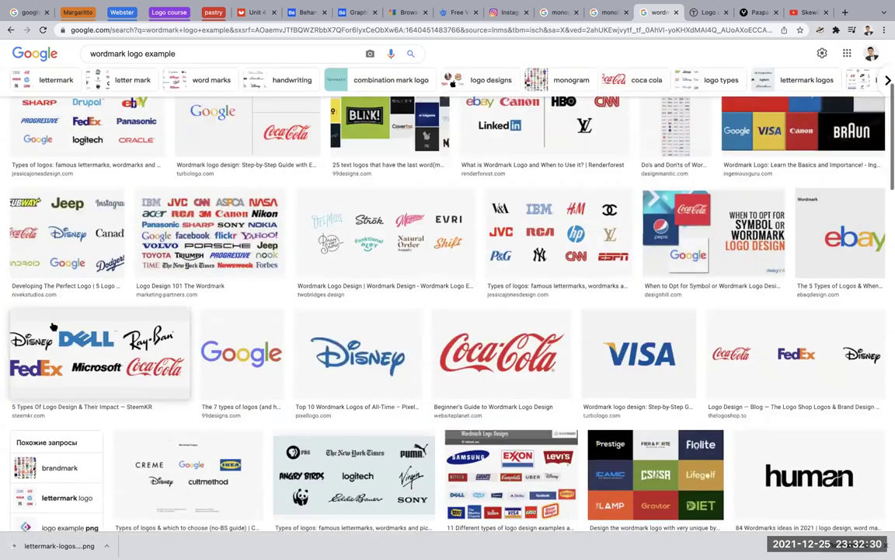
scroll(53, 326, up, 2)
scroll(53, 327, up, 1)
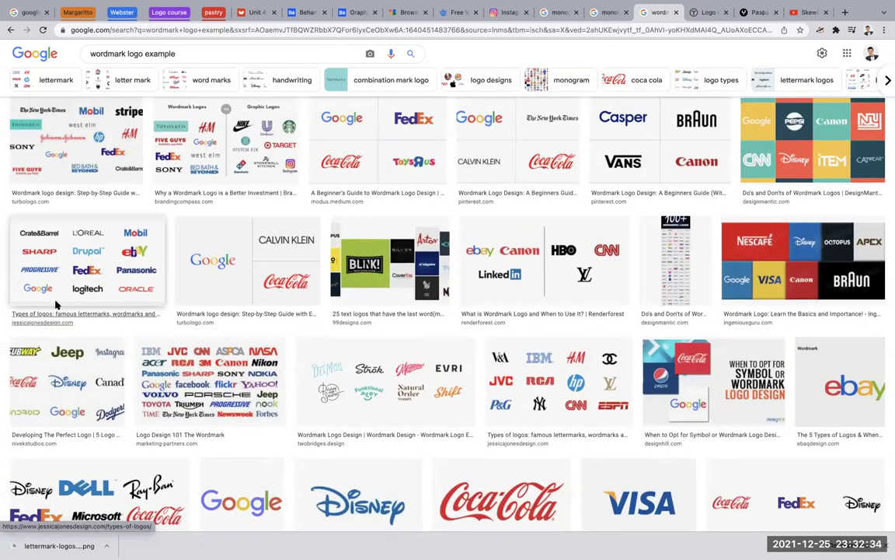
click(51, 276)
mouse_move(733, 185)
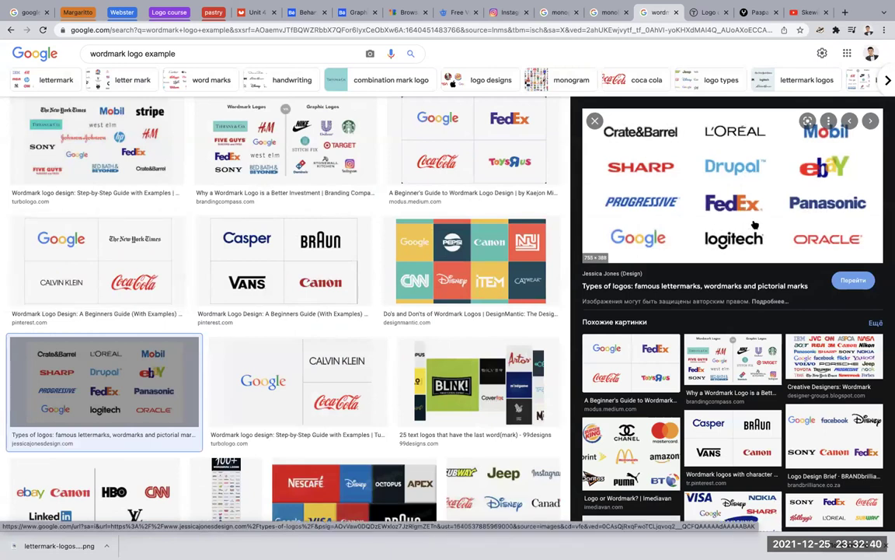
Step: Scroll around the 755 × 388 preview to inspect the FedEx, Google and logitech wordmarks
scroll(692, 237, up, 2)
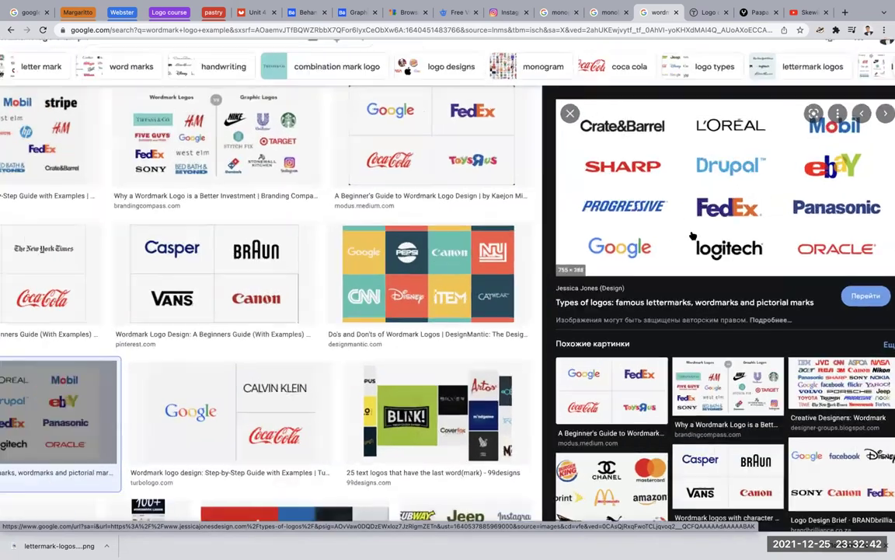
scroll(693, 237, up, 2)
scroll(679, 214, up, 2)
scroll(622, 249, up, 2)
scroll(585, 278, up, 2)
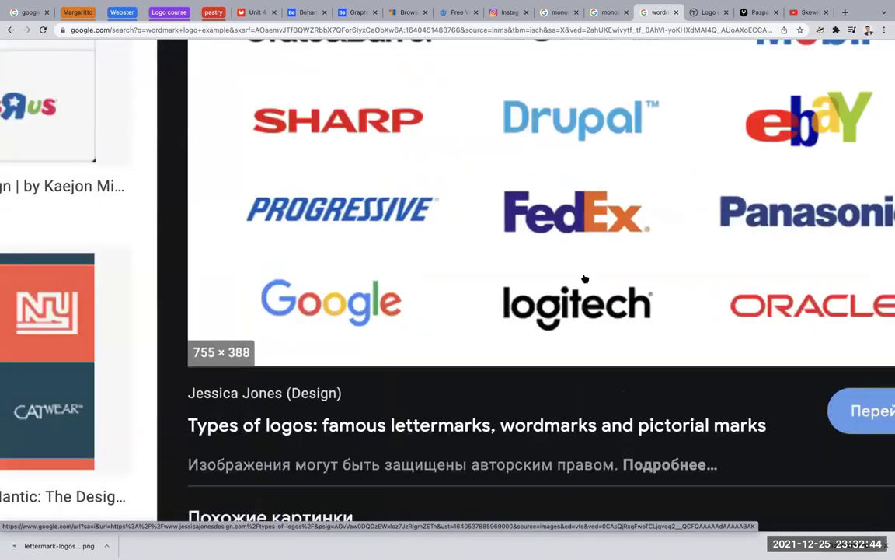
scroll(585, 278, up, 2)
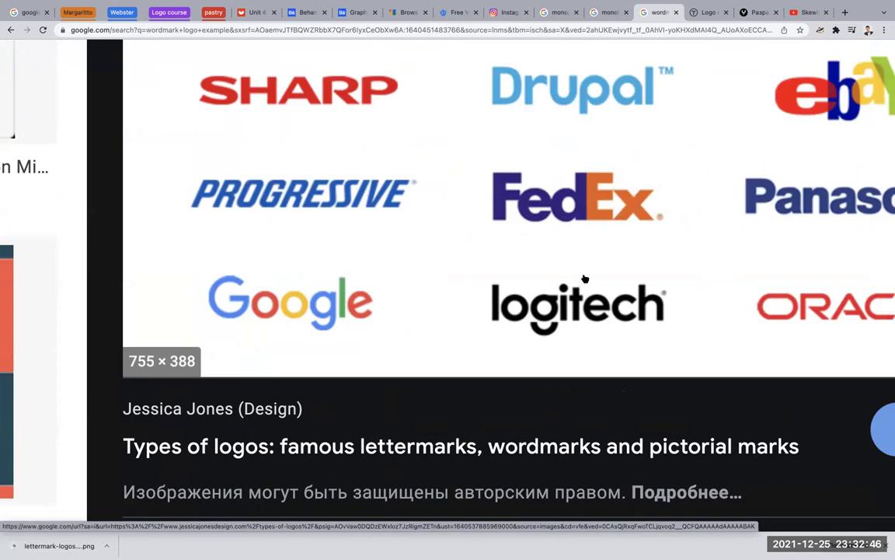
scroll(585, 279, right, 3)
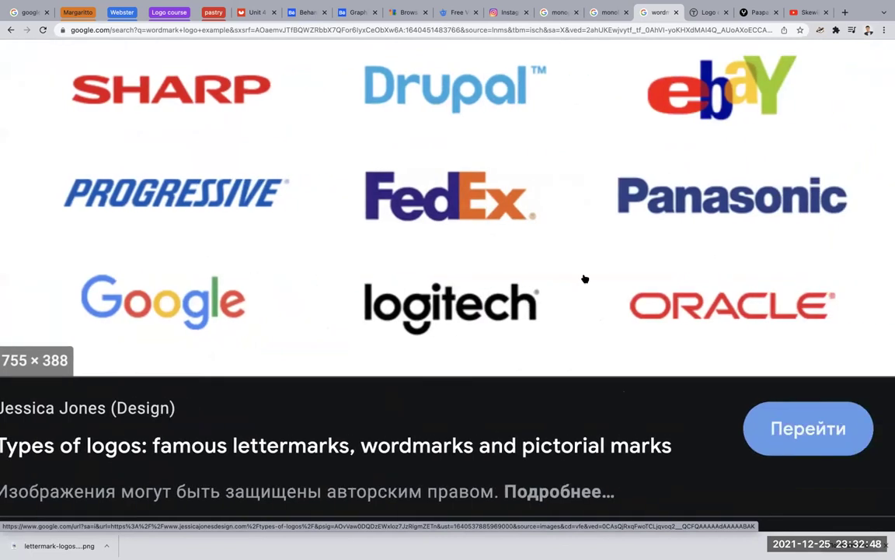
scroll(586, 278, right, 1)
scroll(585, 278, down, 2)
scroll(585, 278, down, 2)
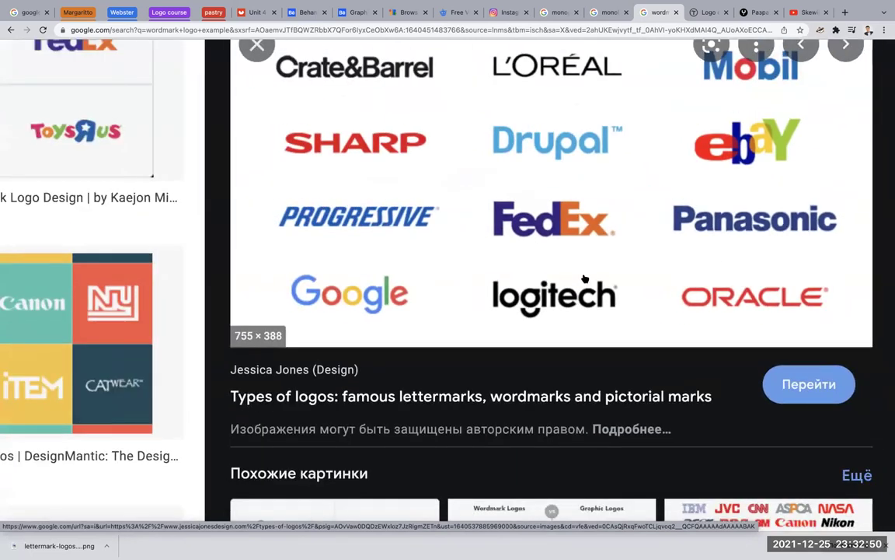
scroll(586, 278, up, 1)
scroll(586, 278, down, 1)
scroll(586, 278, down, 1)
scroll(585, 278, up, 2)
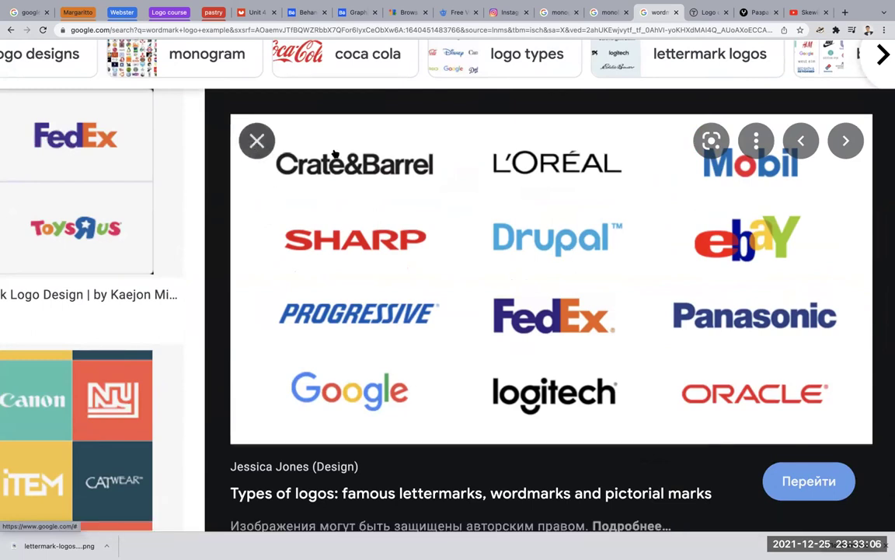
scroll(605, 278, up, 3)
scroll(604, 280, down, 5)
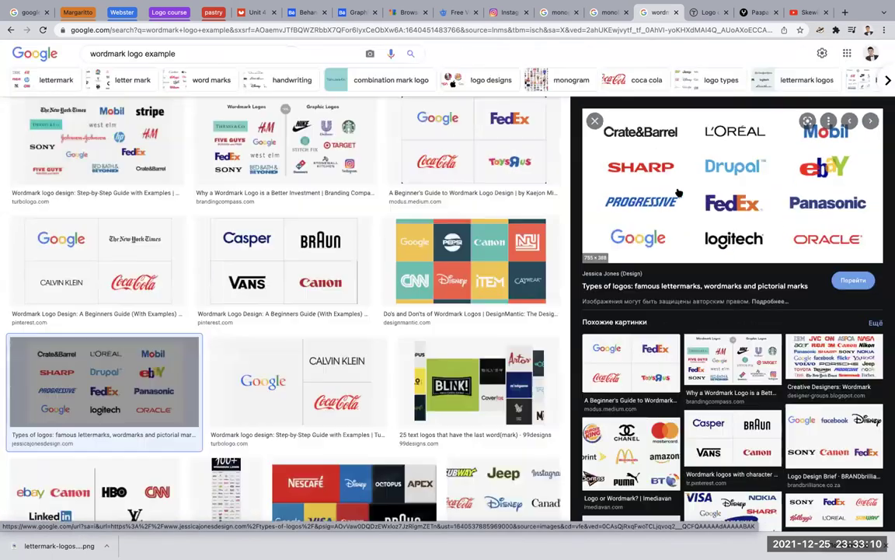
right_click(678, 191)
click(527, 302)
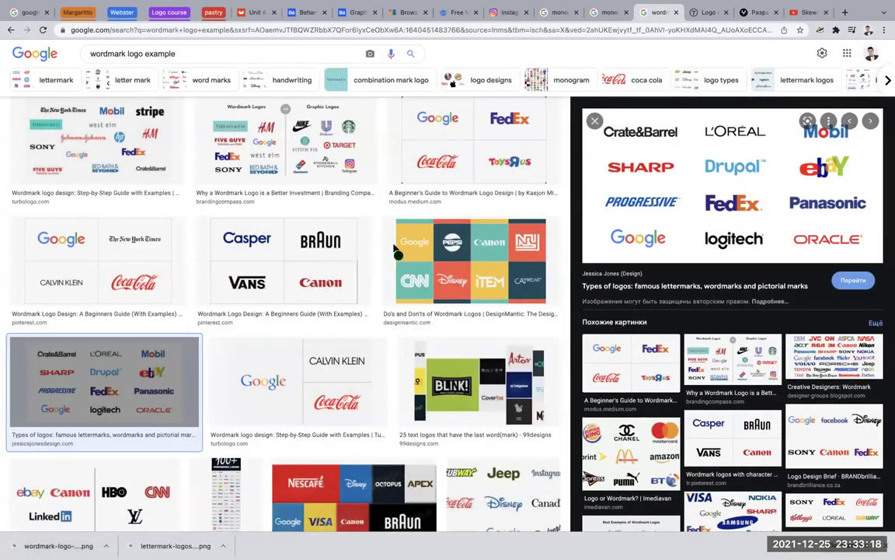
mouse_move(37, 552)
mouse_down()
mouse_move(418, 533)
mouse_move(88, 550)
mouse_up()
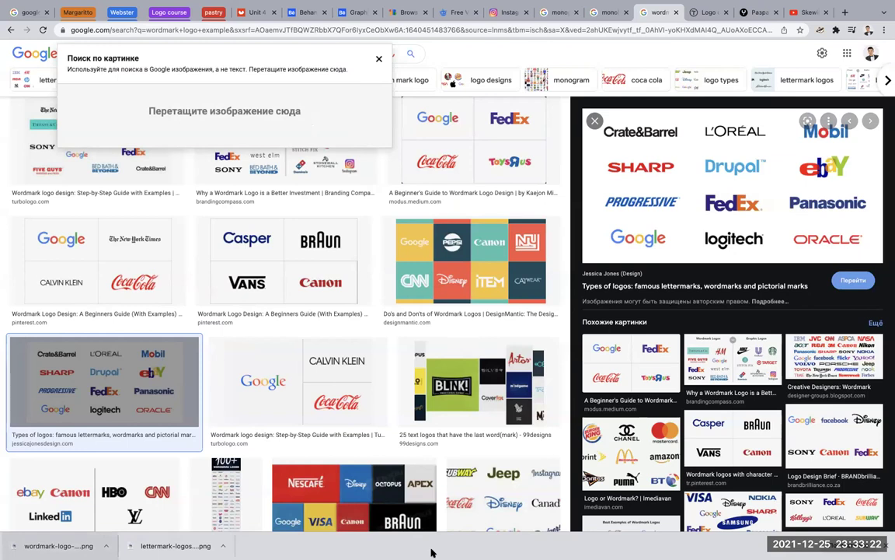
mouse_move(88, 550)
mouse_down()
mouse_move(79, 553)
mouse_move(2, 472)
mouse_up()
drag(2, 472, 474, 538)
Step: Run a Google search for 'coca cola font' in a new tab
click(845, 11)
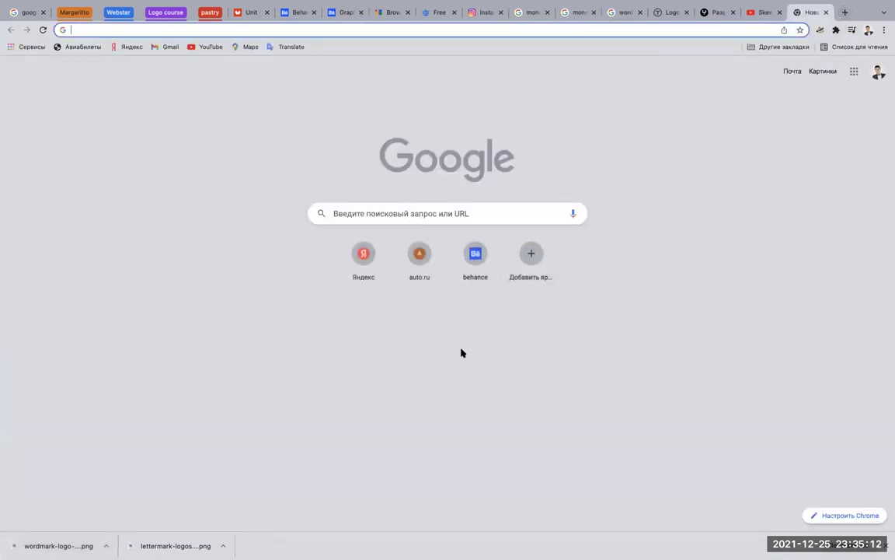
click(484, 207)
text(coca cola )
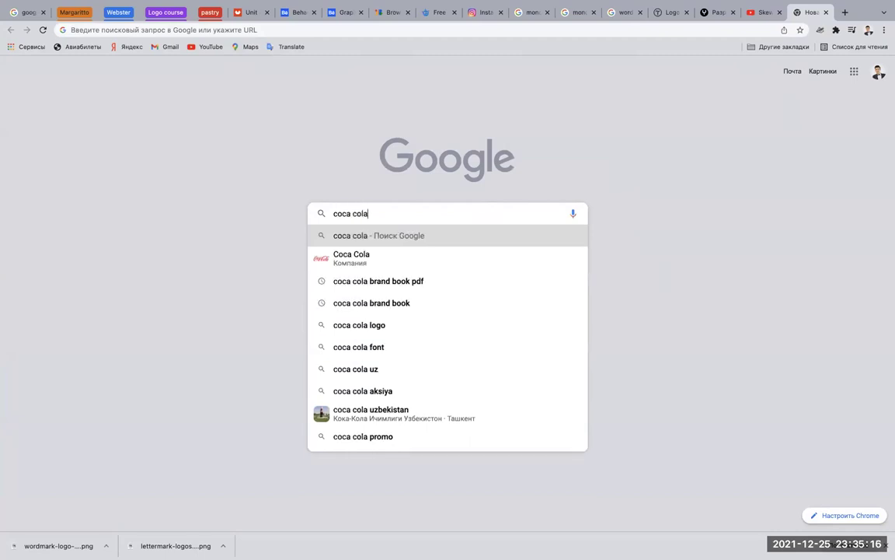
text(fo)
key(Down)
key(Return)
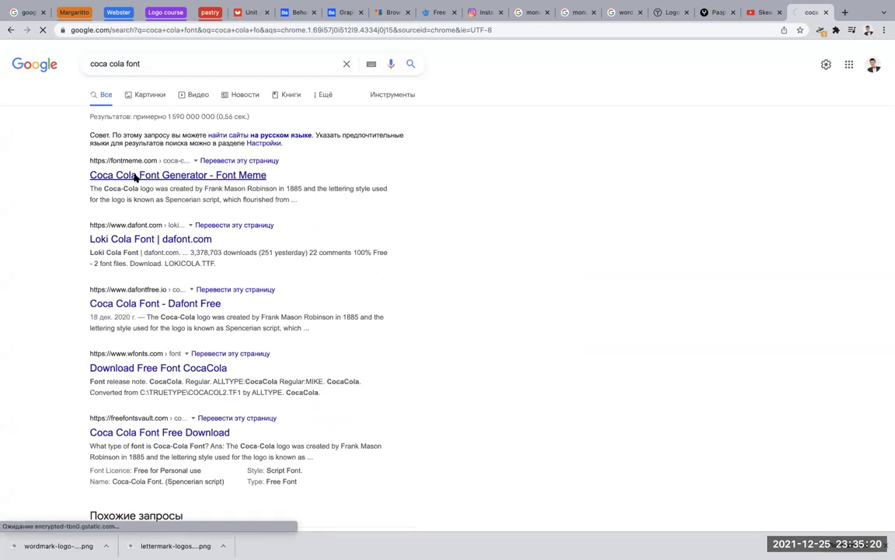
Step: Look over Font Meme's Coca Cola Font Generator page, then go back to the results
click(134, 175)
scroll(323, 174, down, 15)
scroll(322, 175, down, 5)
scroll(323, 174, up, 3)
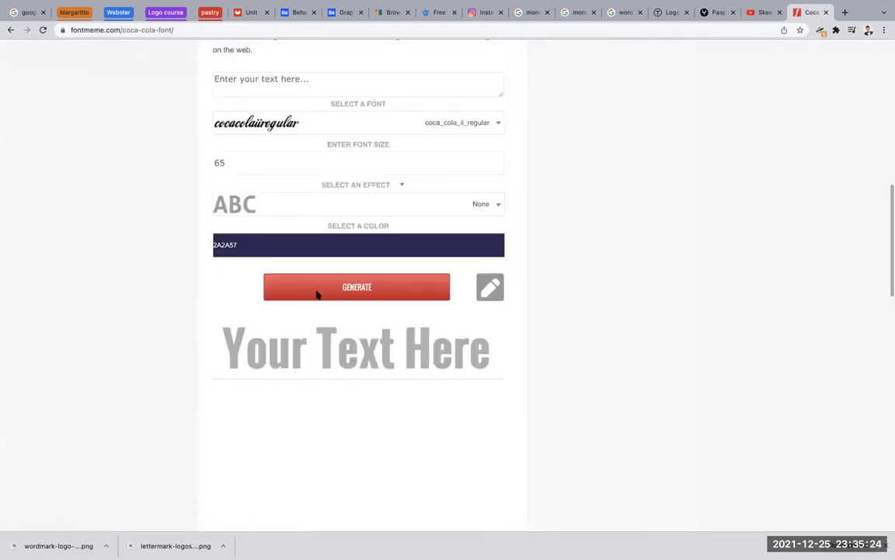
scroll(357, 172, up, 2)
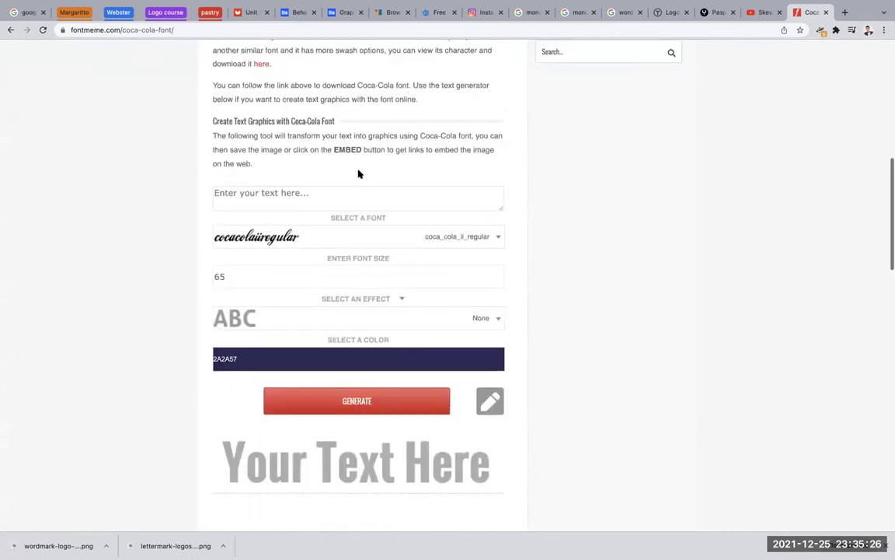
click(11, 55)
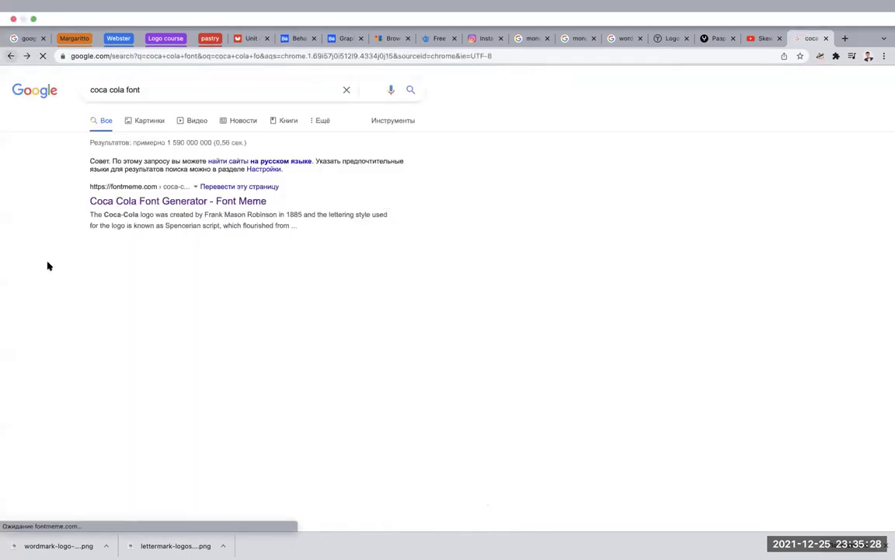
scroll(43, 288, down, 2)
click(151, 199)
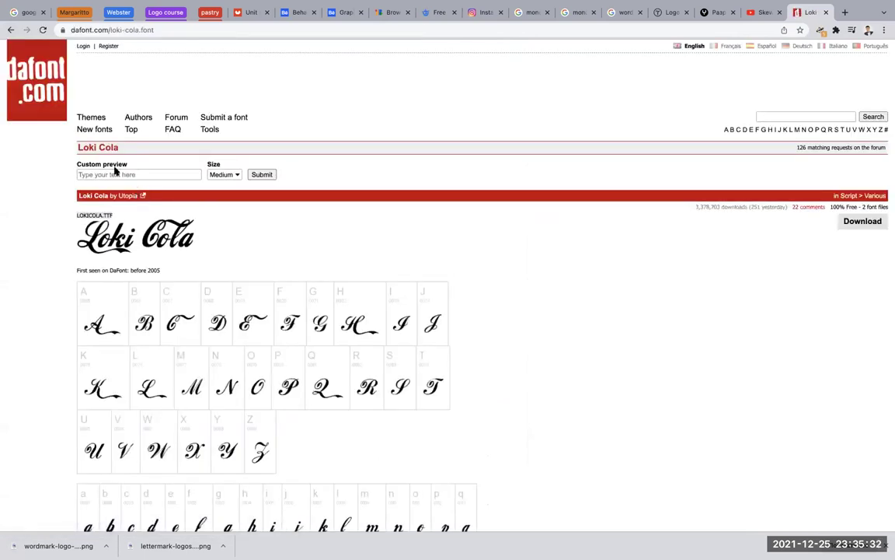
click(143, 173)
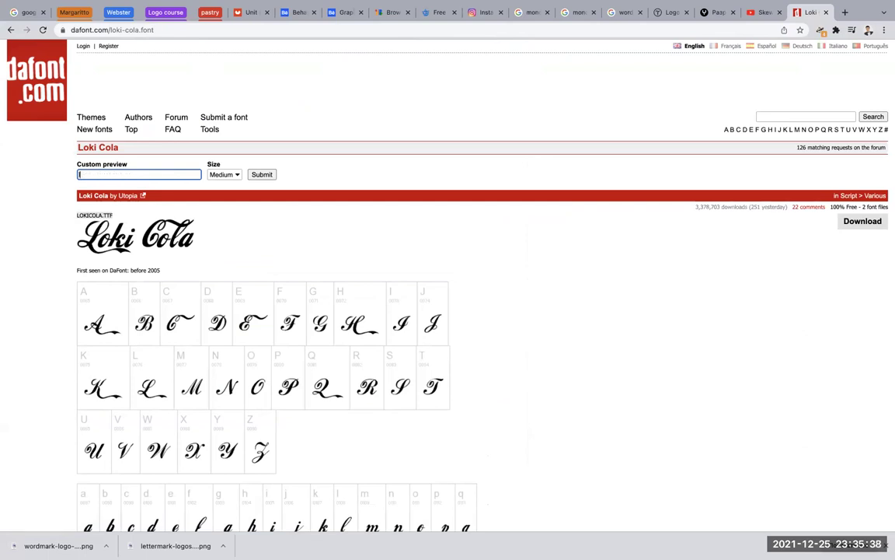
scroll(448, 311, down, 2)
scroll(448, 311, down, 3)
scroll(448, 311, up, 6)
scroll(100, 187, up, 3)
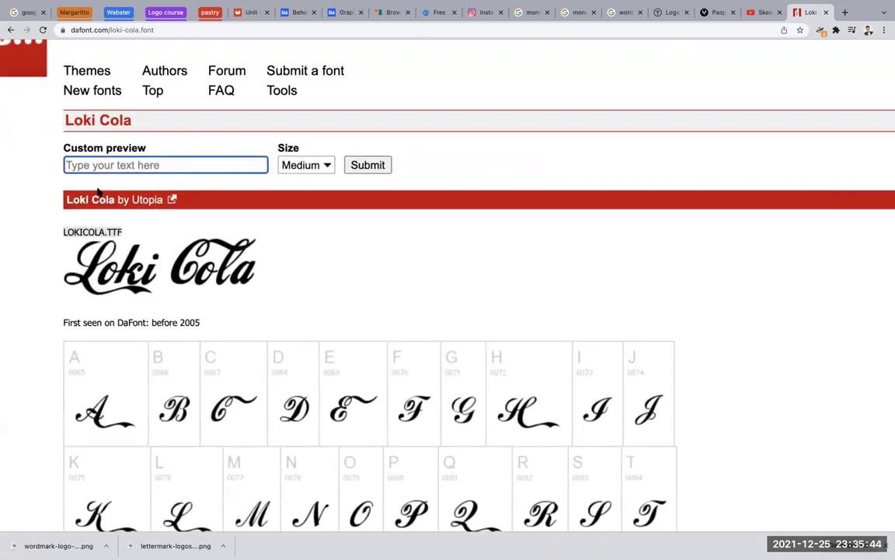
scroll(107, 177, down, 3)
text(Coca Cola)
click(253, 176)
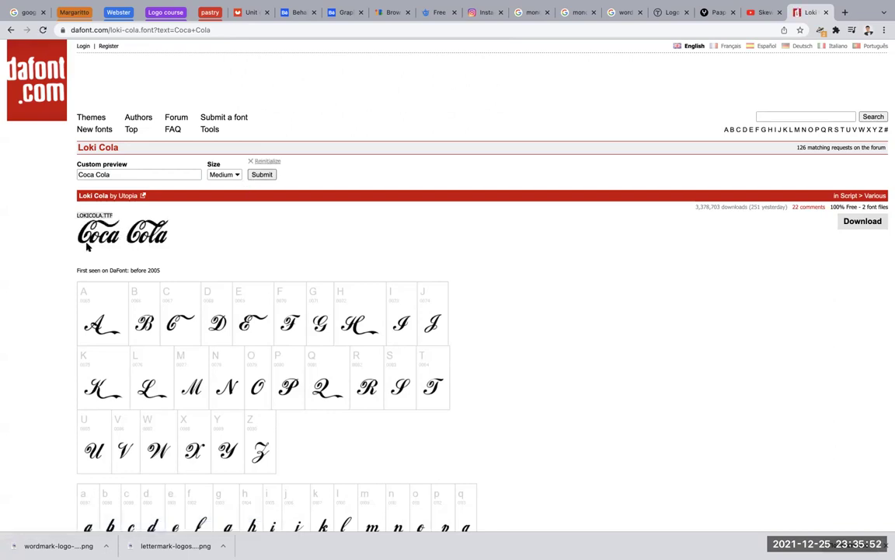
scroll(88, 246, up, 5)
click(149, 171)
triple_click(149, 171)
text(Pepsi)
key(Return)
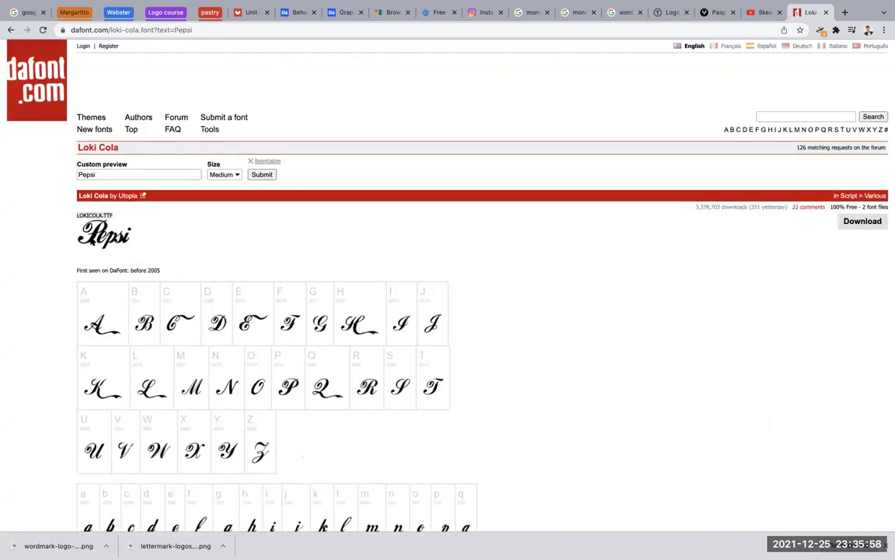
scroll(97, 90, up, 5)
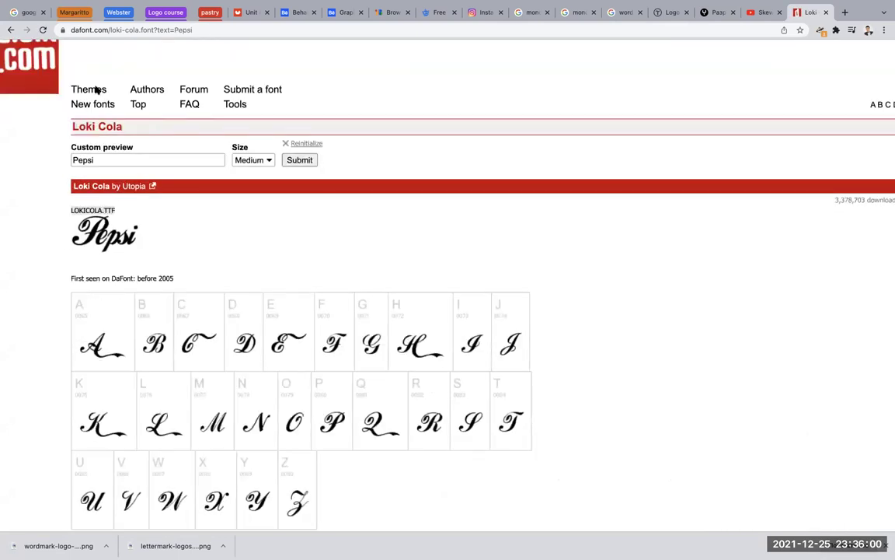
click(10, 29)
scroll(196, 119, down, 5)
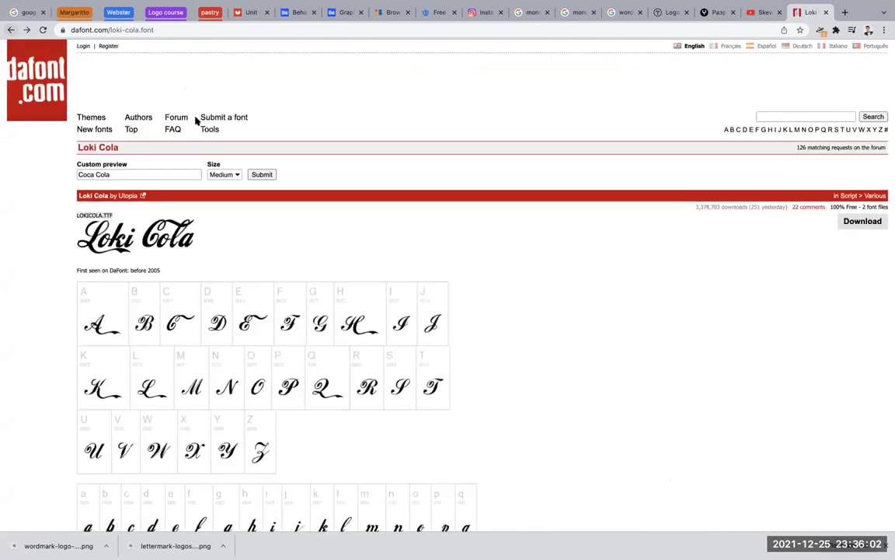
click(11, 29)
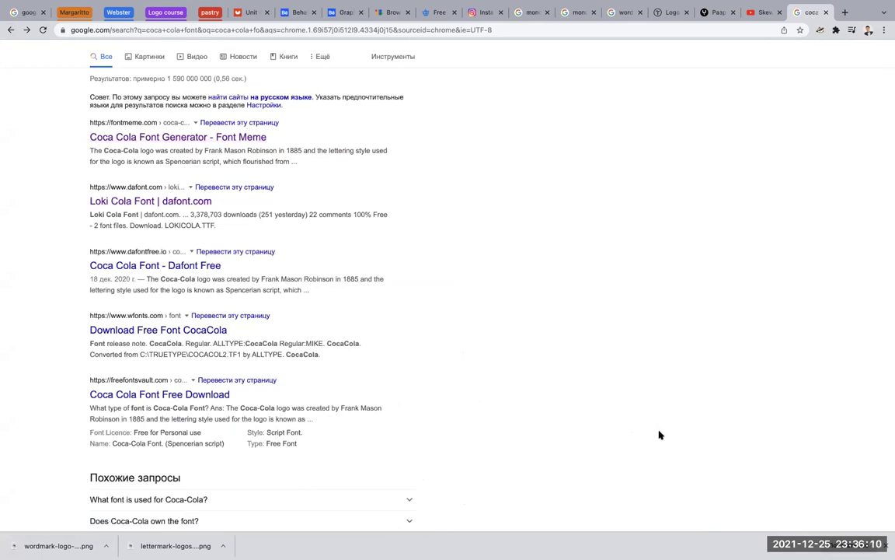
Step: Back in Illustrator, give the three section headings a mid-grey #606060 fill
key(super+Tab)
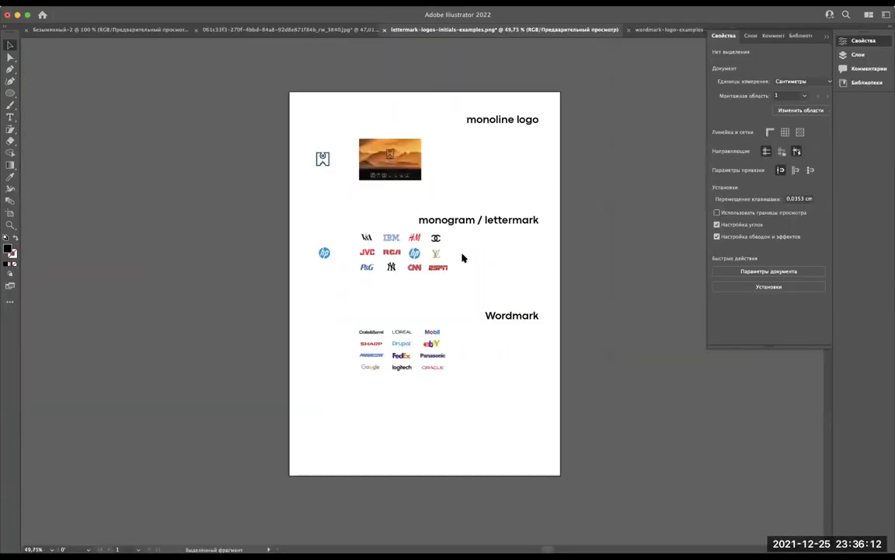
scroll(467, 260, up, 3)
click(517, 342)
shift+click(482, 210)
shift+click(519, 58)
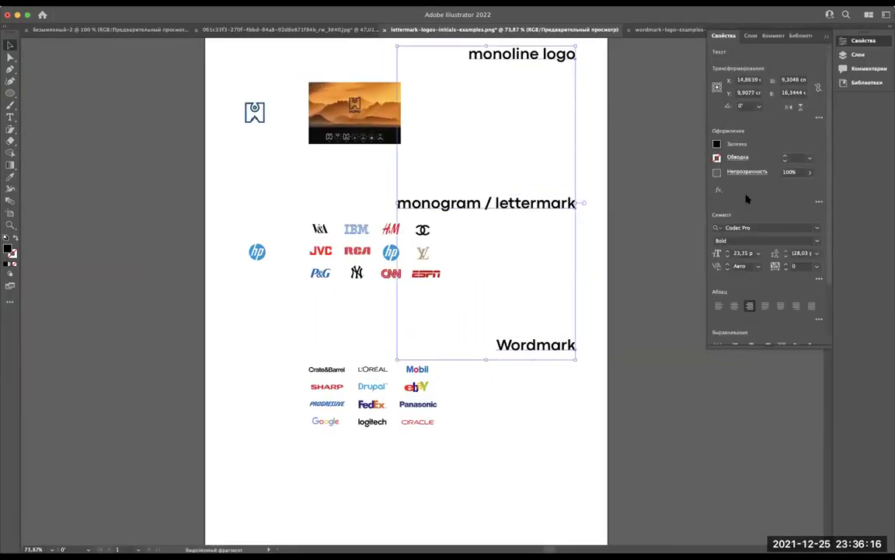
click(717, 146)
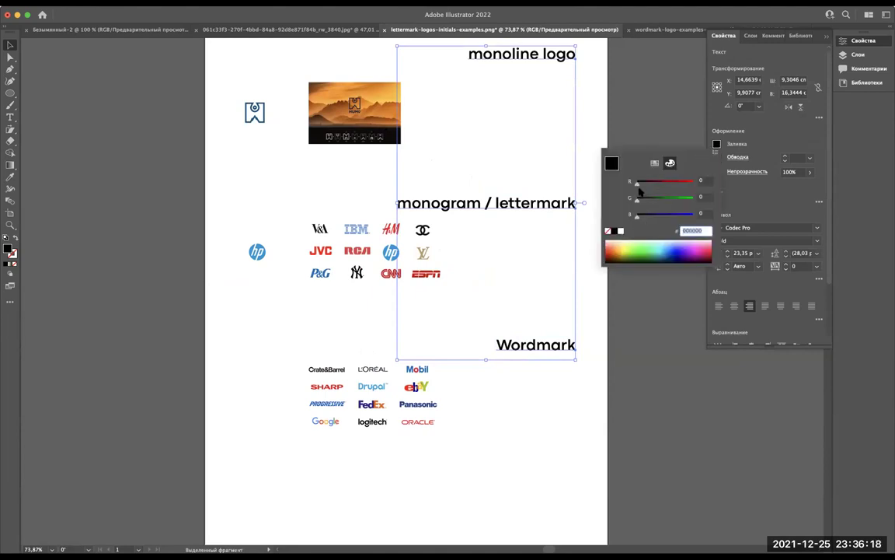
click(654, 162)
click(612, 180)
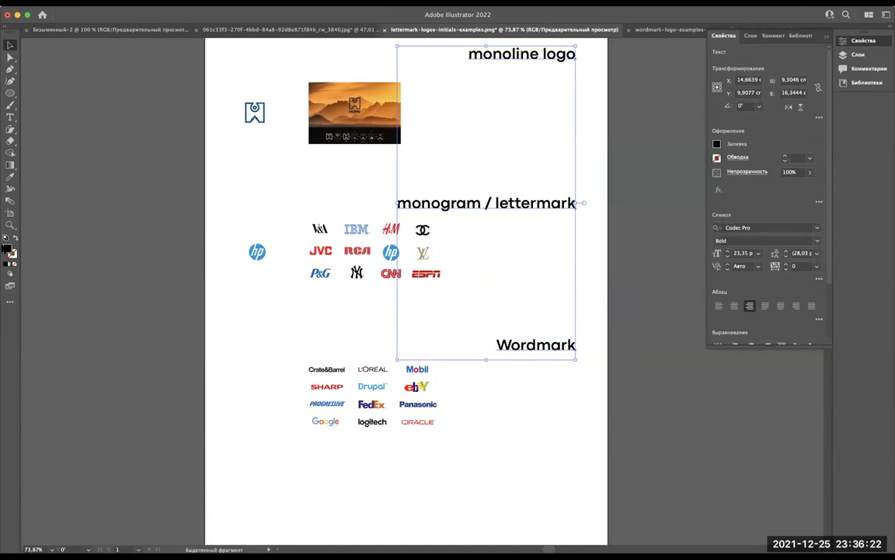
double_click(8, 249)
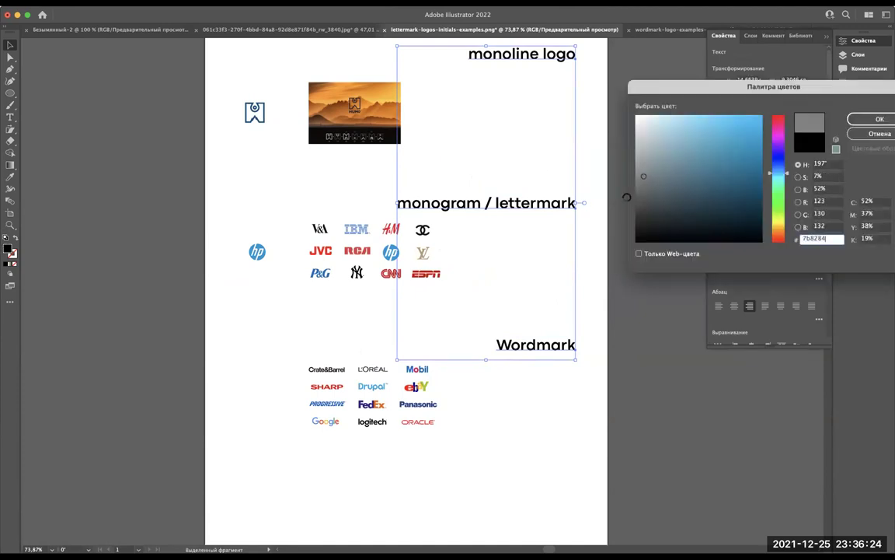
click(636, 194)
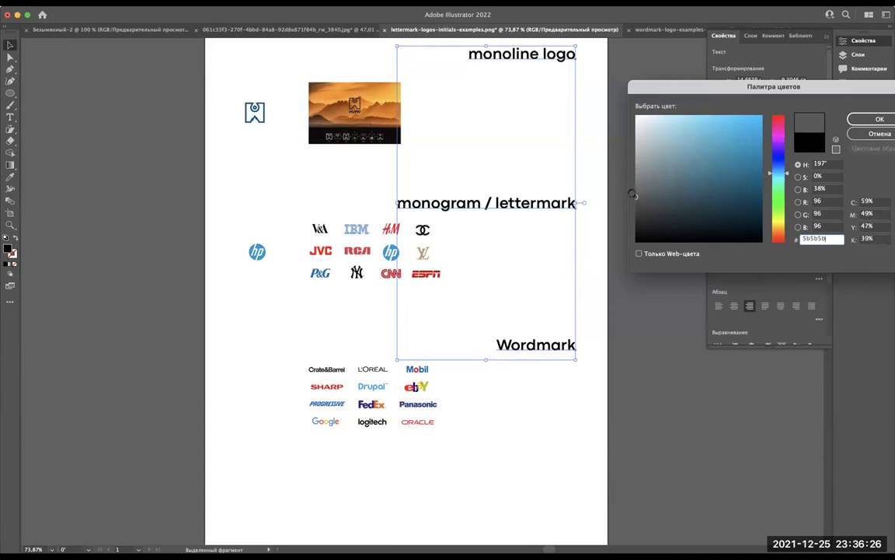
click(852, 122)
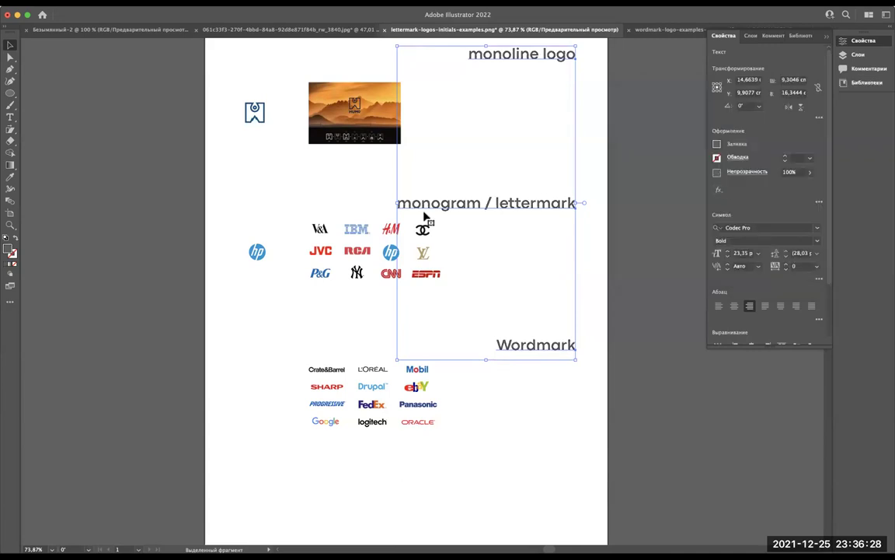
Step: Reduce the three headings to a 14 pt font size
drag(395, 204, 447, 208)
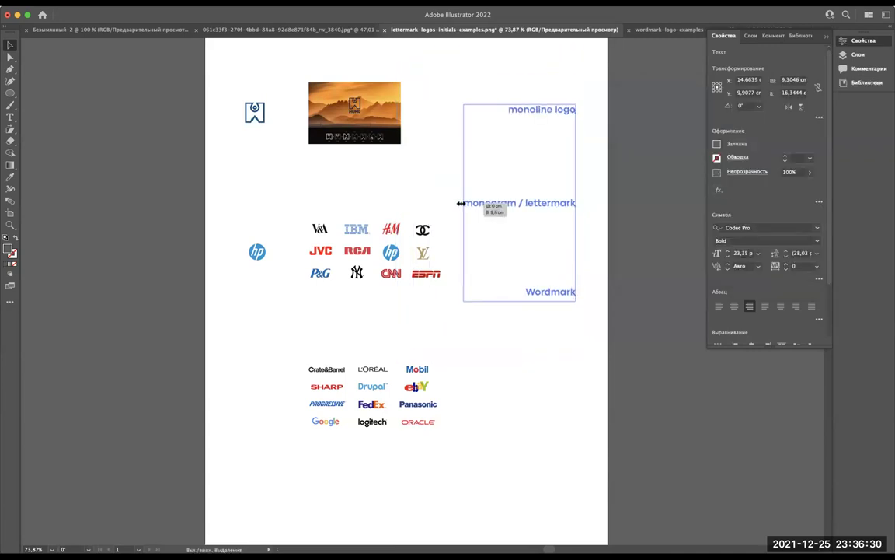
key(super+z)
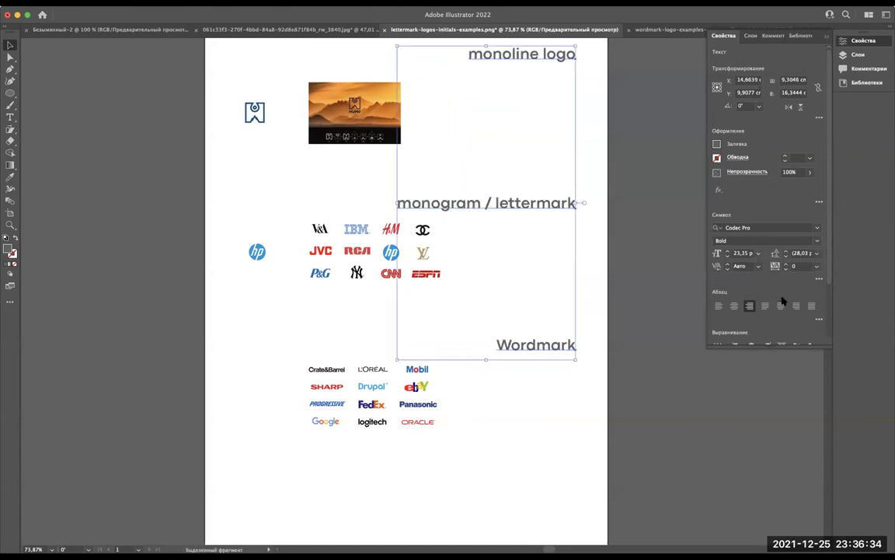
click(758, 254)
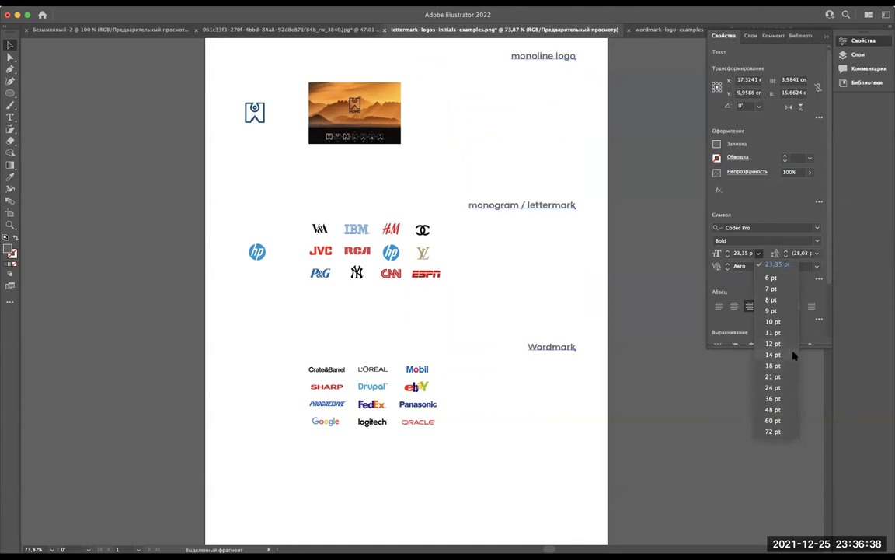
click(794, 355)
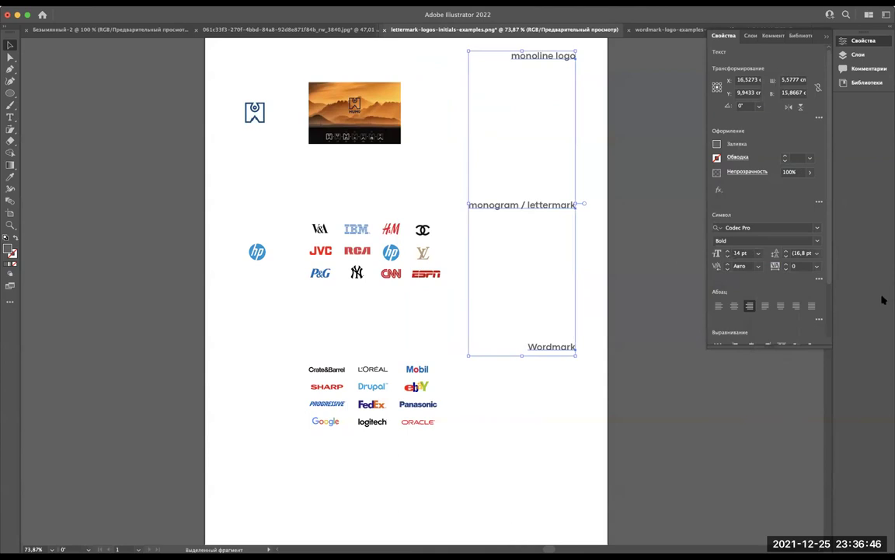
scroll(309, 364, up, 1)
scroll(308, 364, up, 3)
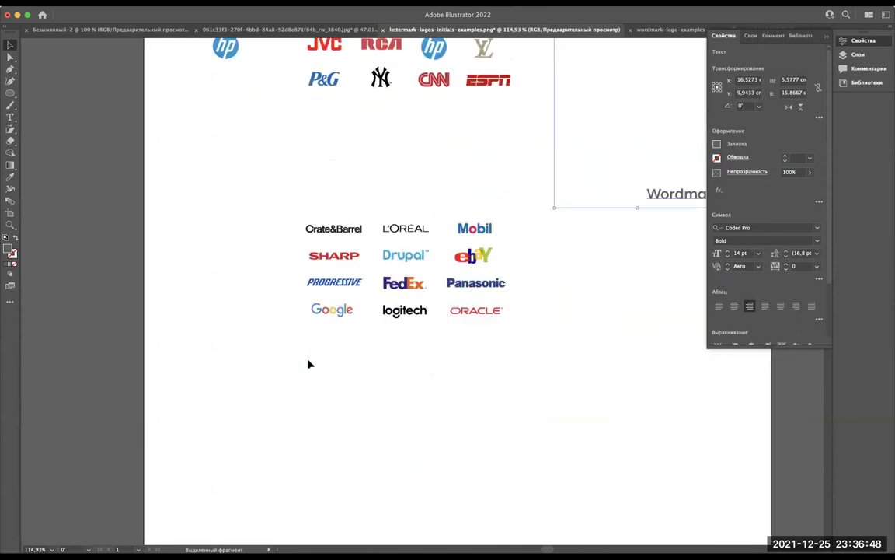
scroll(308, 363, up, 1)
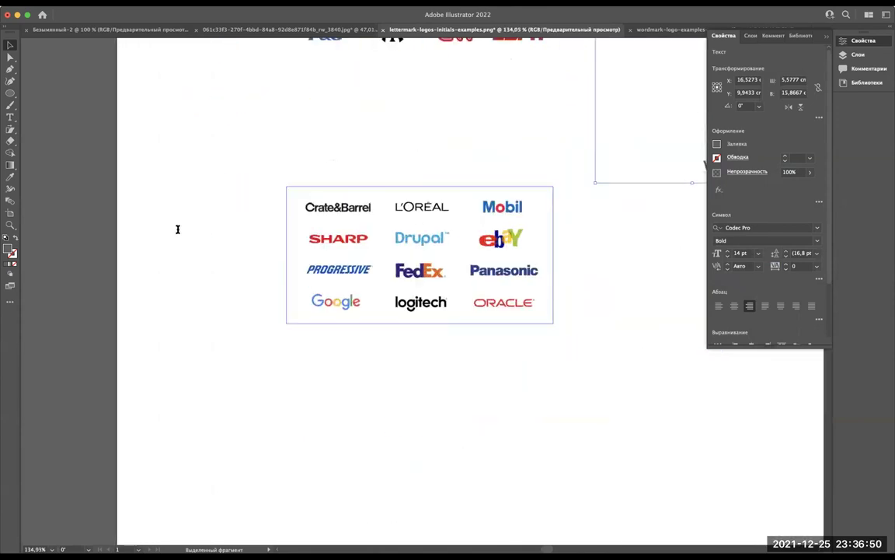
scroll(370, 280, up, 1)
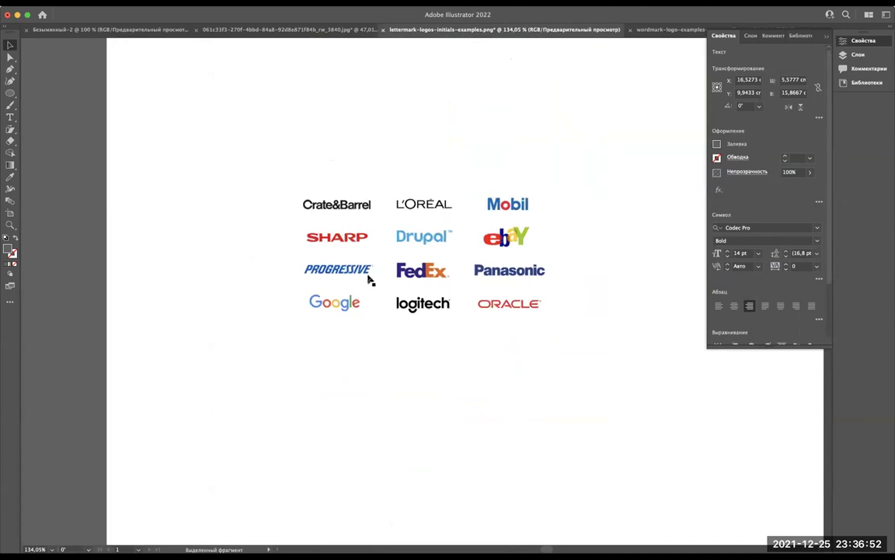
scroll(369, 279, up, 4)
scroll(368, 279, down, 2)
scroll(346, 309, up, 4)
Step: Add a new 'FedEx' text line beneath the FedEx logo example
click(350, 376)
key(t)
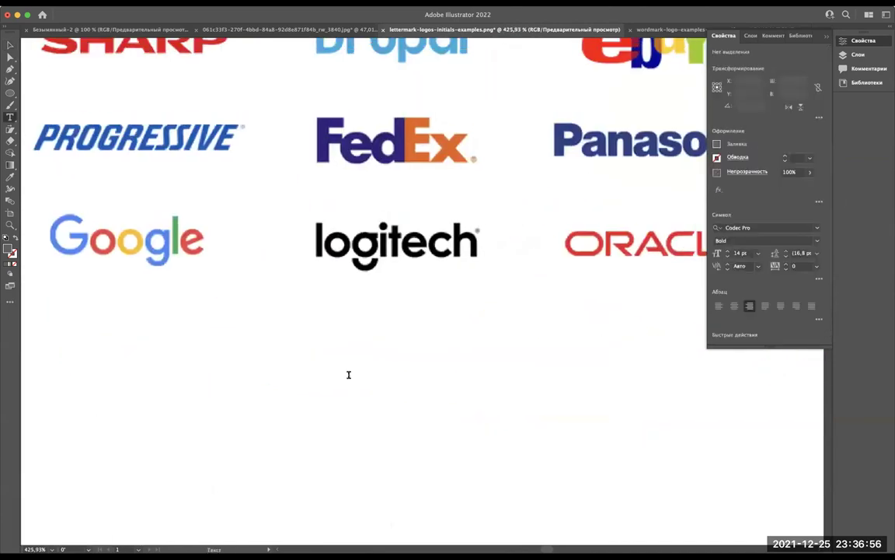
click(348, 375)
key(Escape)
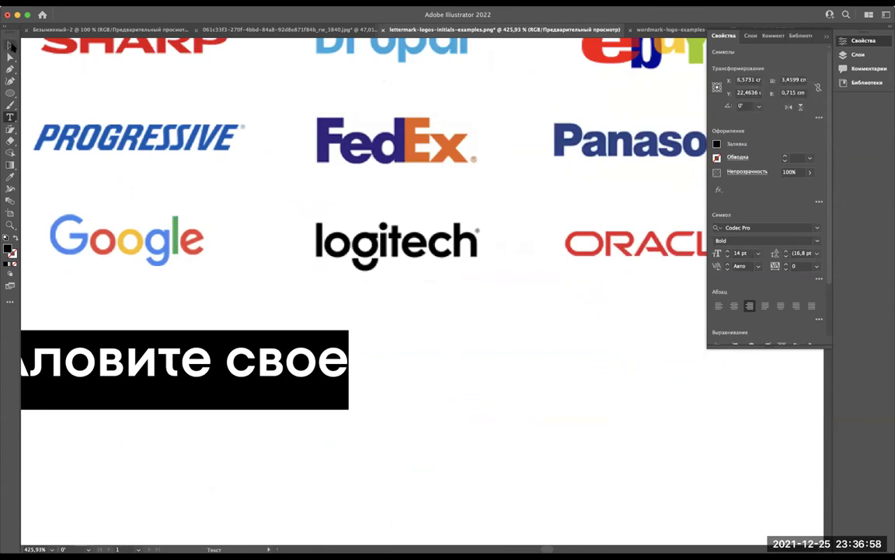
key(Escape)
drag(225, 342, 463, 370)
double_click(463, 372)
key(ctrl+a)
text(Fed)
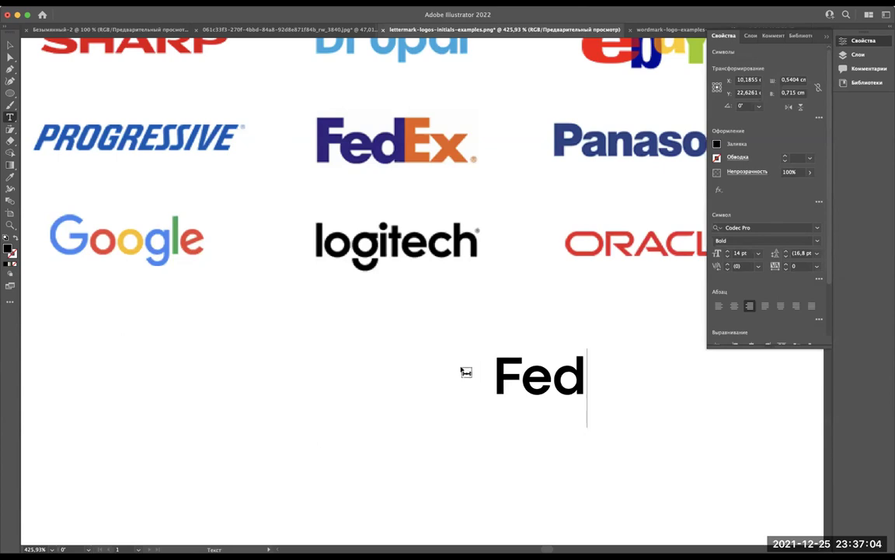
text(Ex)
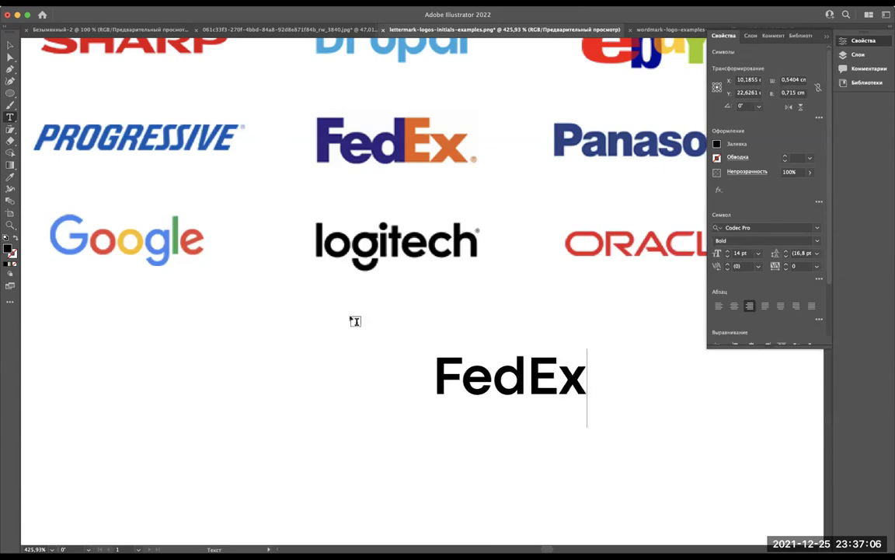
click(9, 45)
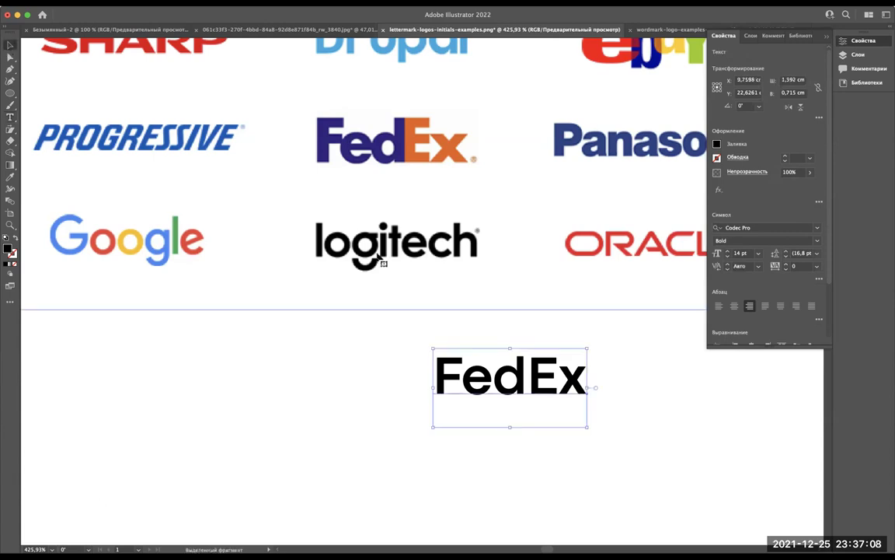
Step: Search fonts for 'futur' and set the FedEx text in Futura PT Bold
click(761, 227)
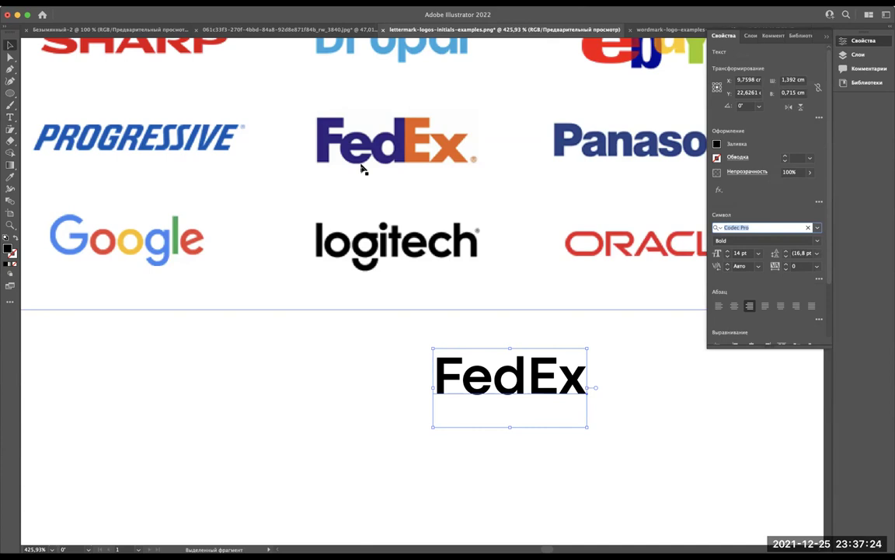
scroll(462, 388, right, 4)
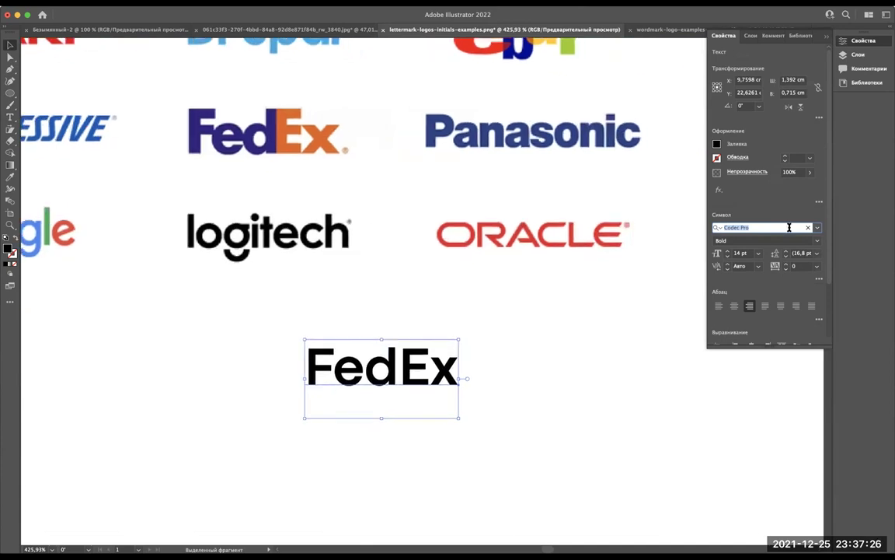
text(futu)
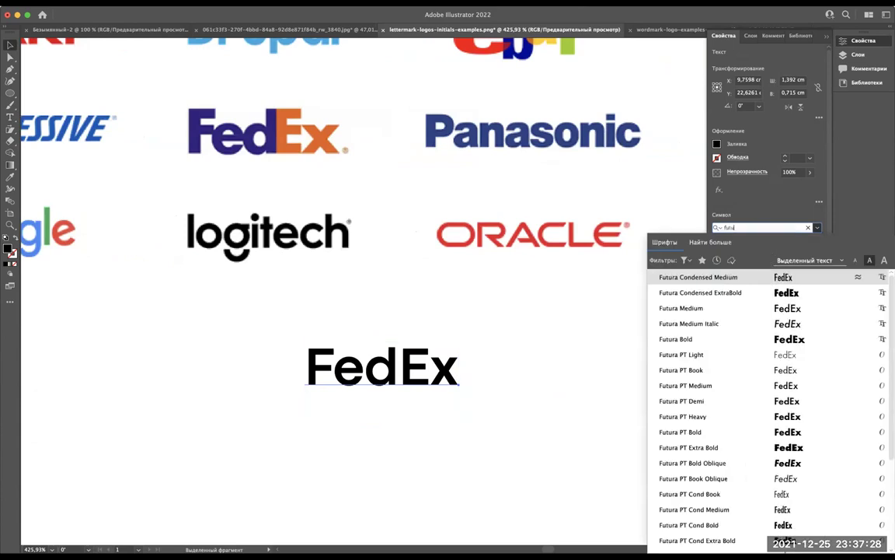
text(r)
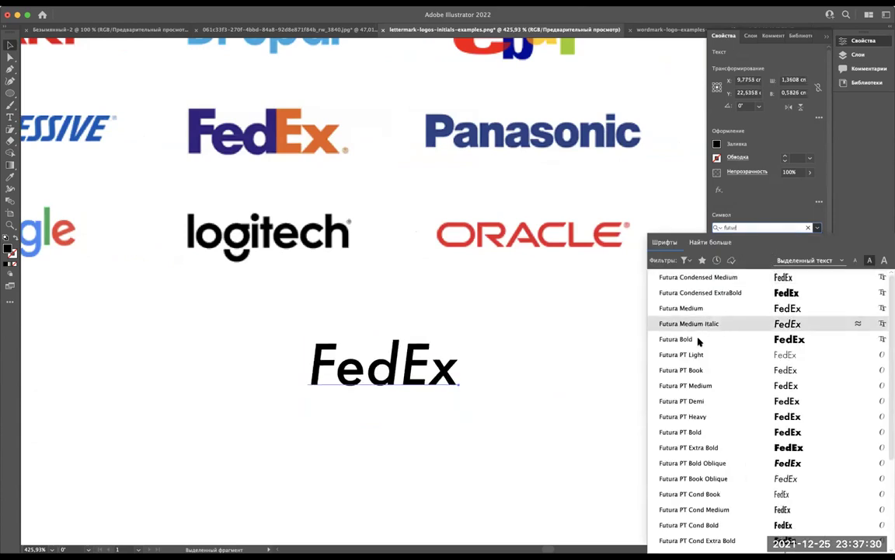
key(BackSpace)
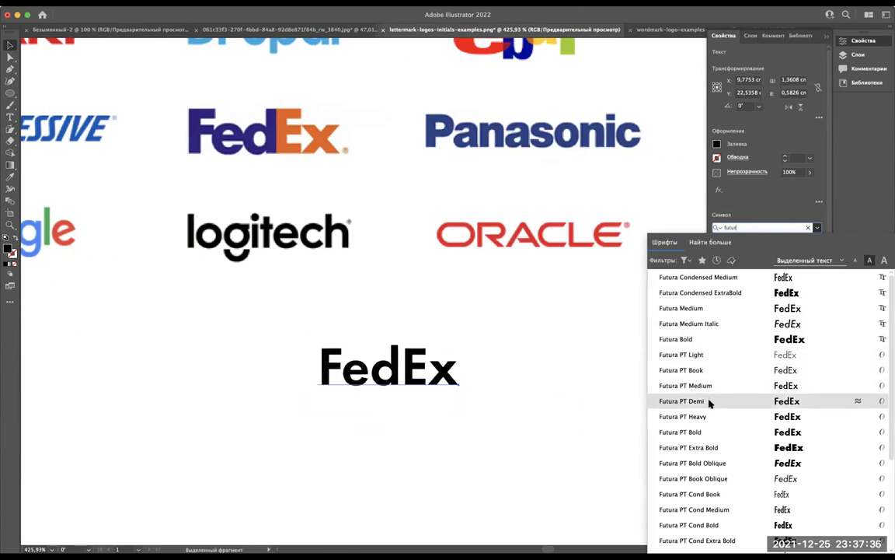
key(BackSpace)
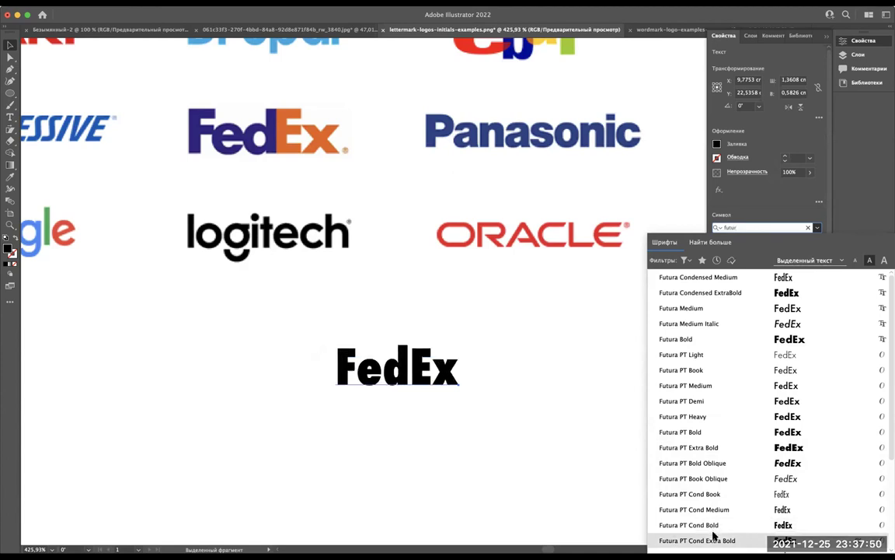
scroll(712, 537, down, 5)
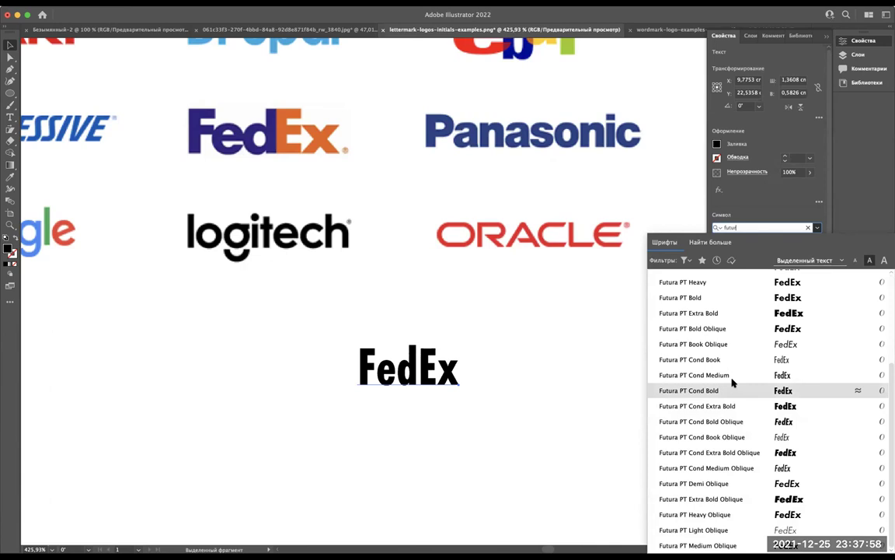
scroll(729, 348, up, 1)
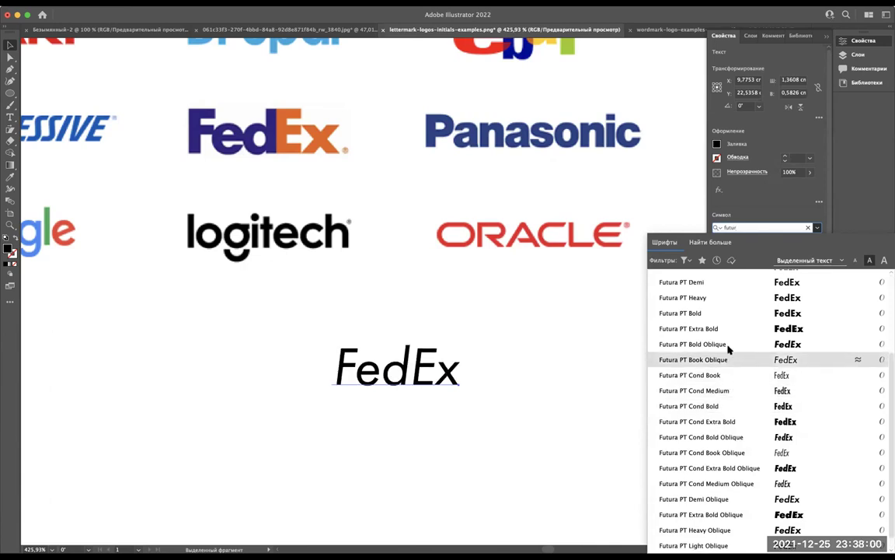
scroll(729, 348, up, 5)
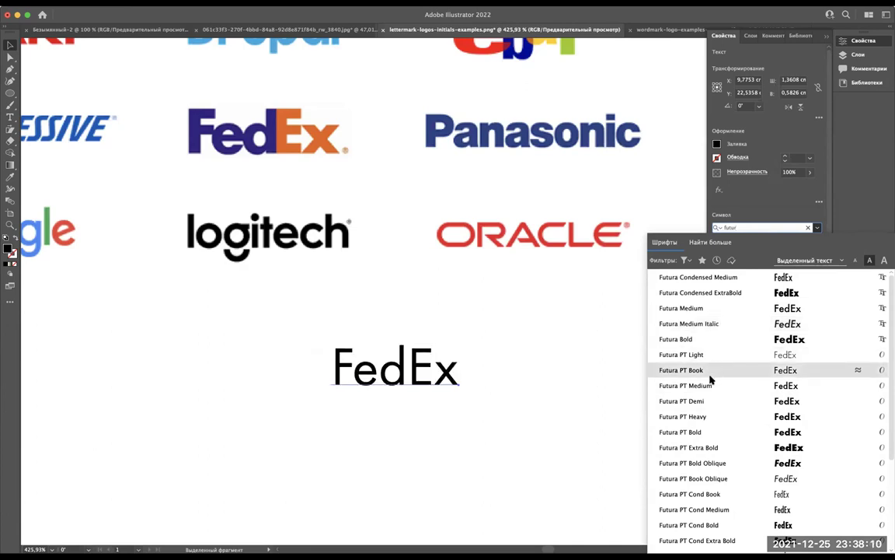
click(723, 440)
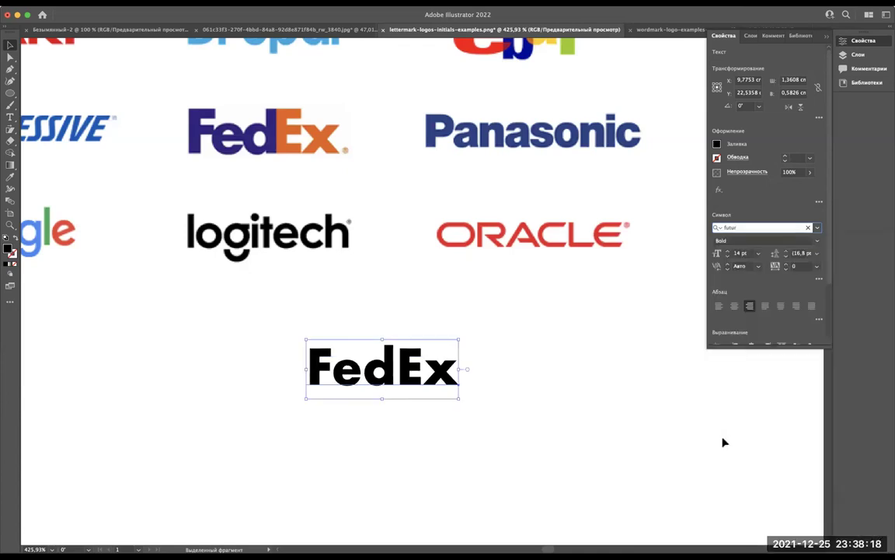
scroll(335, 354, up, 2)
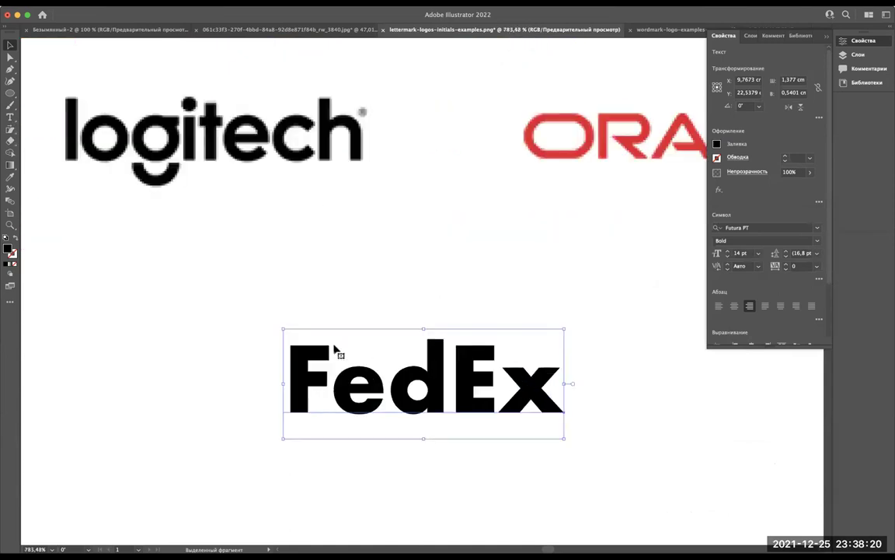
scroll(336, 354, down, 3)
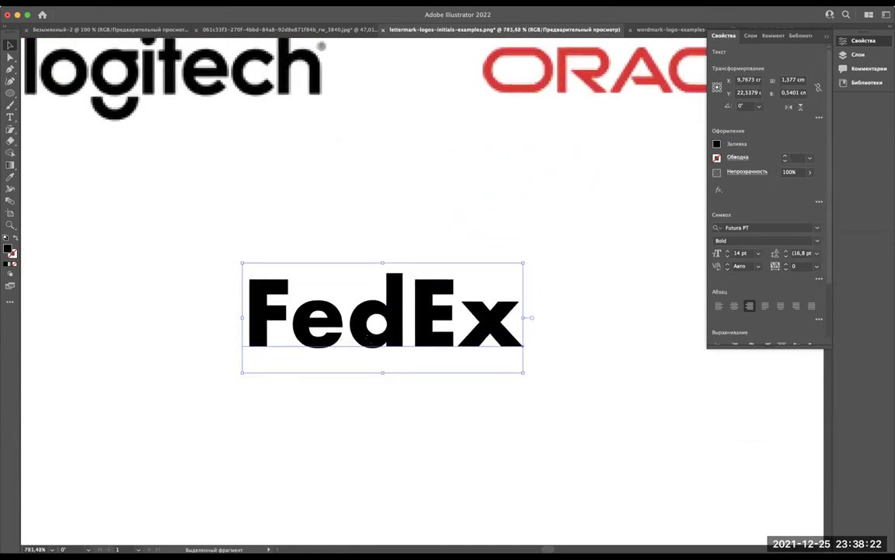
double_click(349, 314)
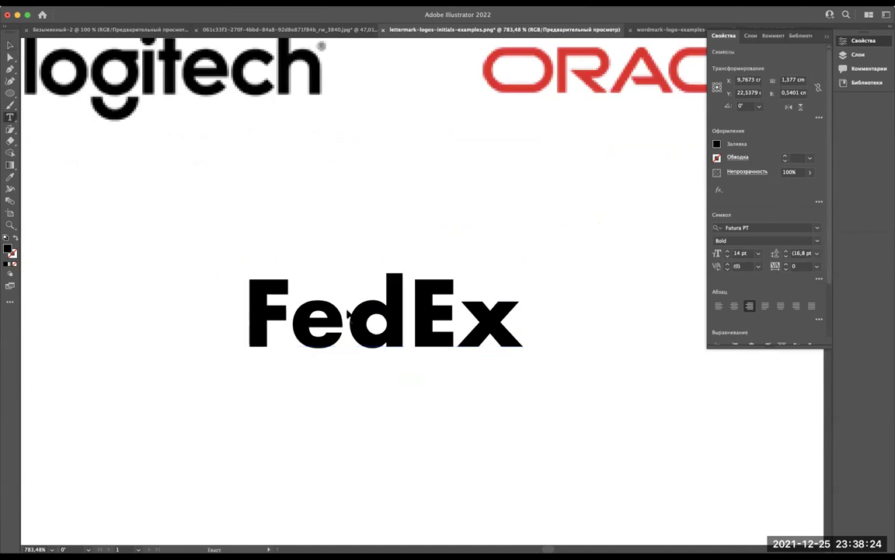
text(sas)
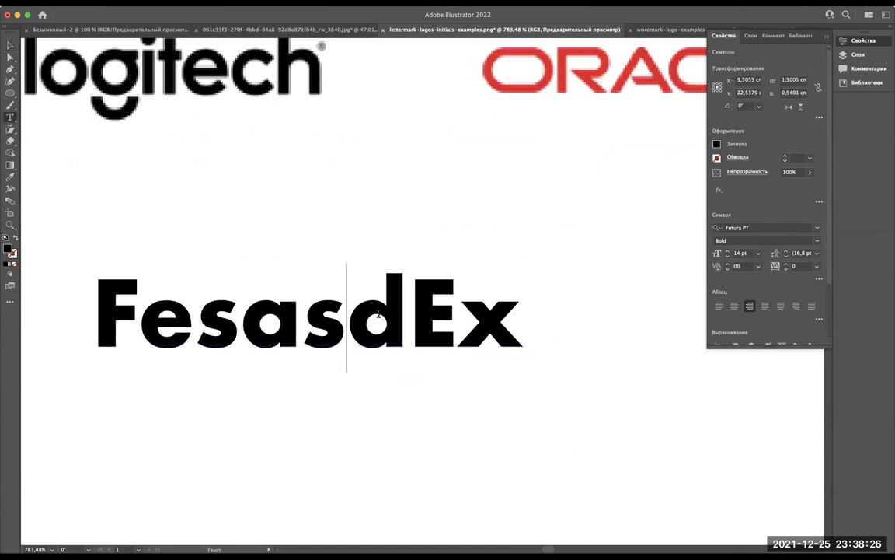
key(BackSpace)
key(BackSpace)
key(BackSpace)
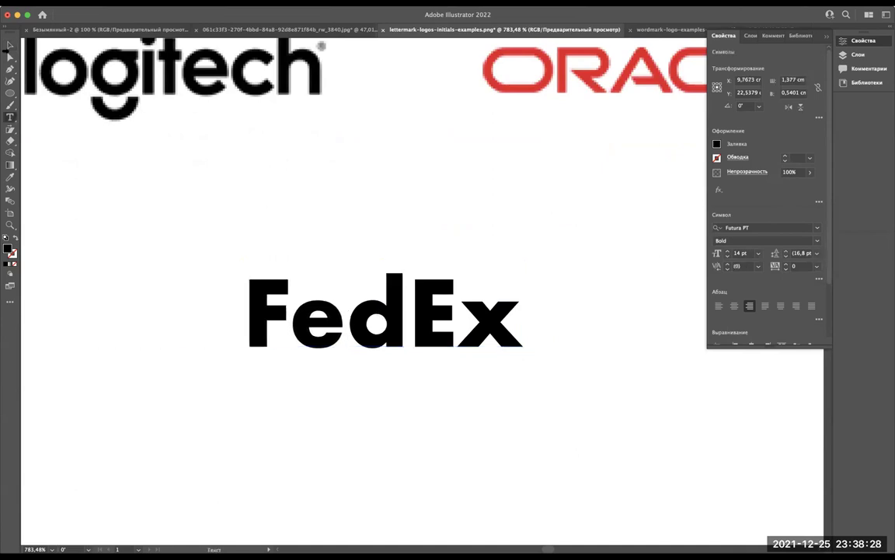
click(9, 45)
click(10, 117)
click(346, 310)
text(sa)
key(BackSpace)
key(BackSpace)
click(9, 45)
click(224, 466)
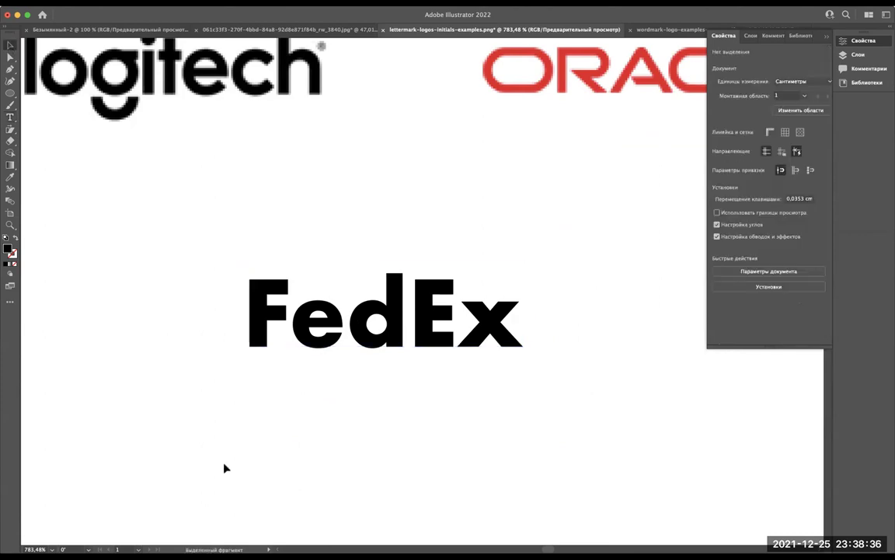
double_click(408, 319)
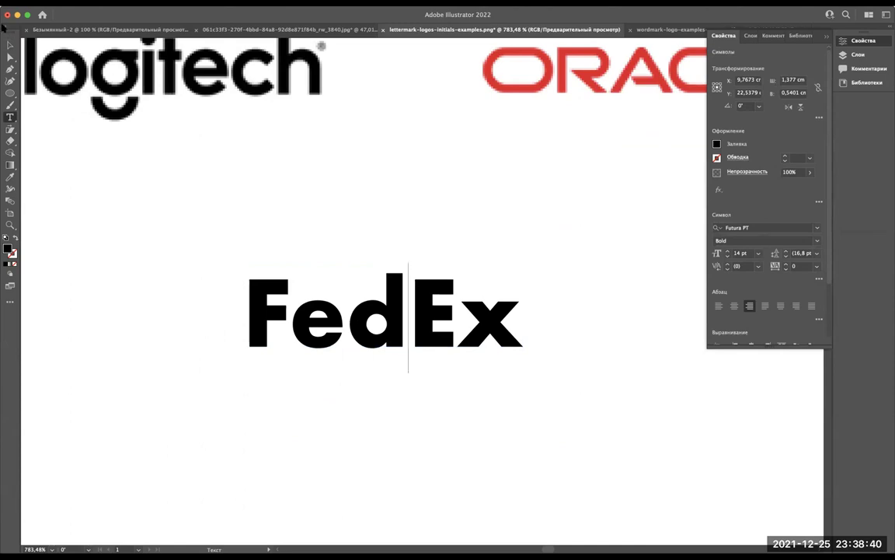
click(10, 44)
double_click(408, 321)
text(dsa)
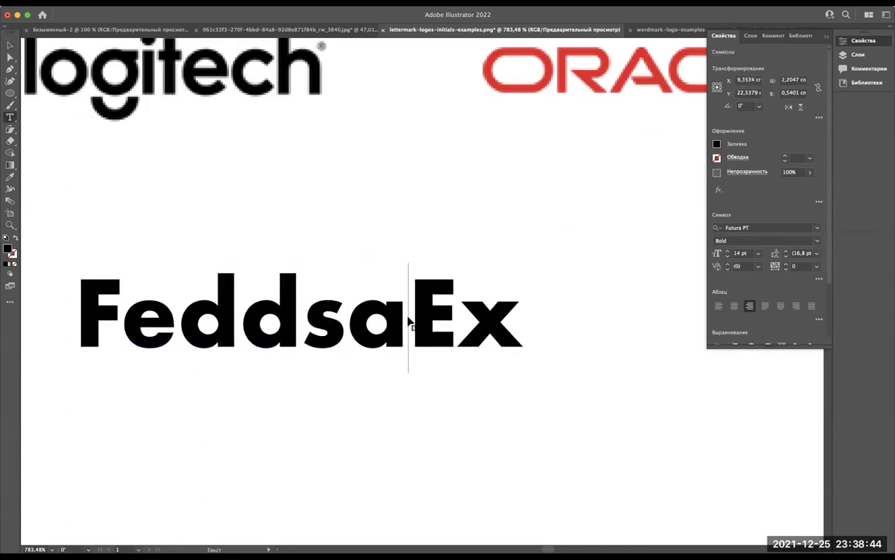
key(BackSpace)
key(BackSpace)
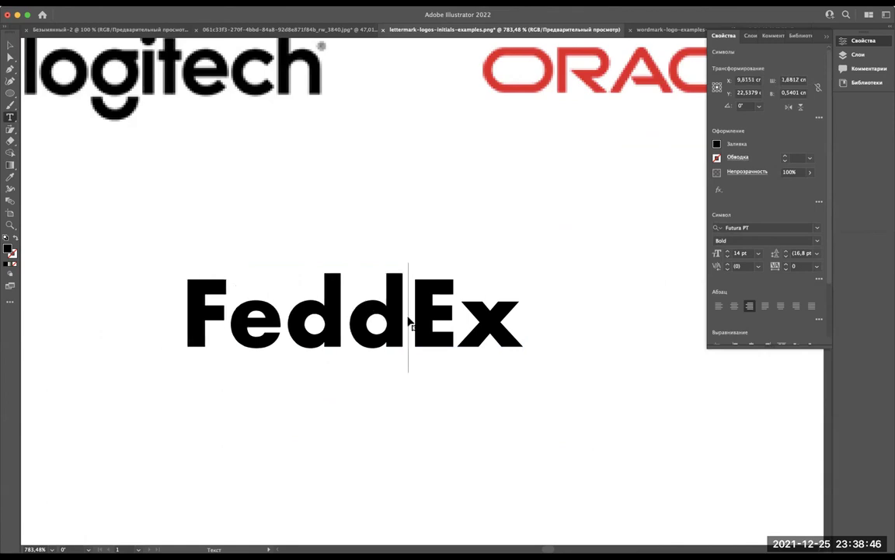
key(BackSpace)
click(10, 45)
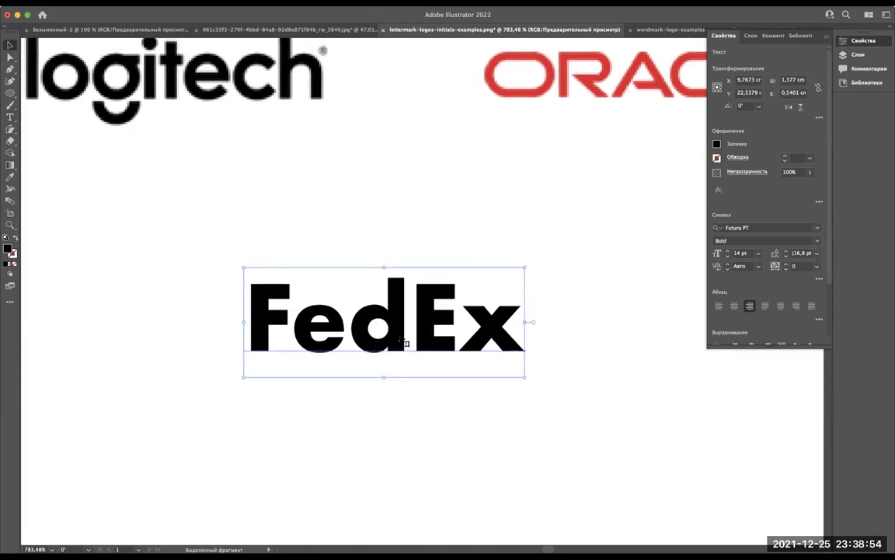
Step: Convert the Futura PT Bold 'FedEx' text to outlines with Create Outlines
scroll(405, 342, up, 3)
scroll(399, 335, down, 2)
scroll(401, 338, up, 2)
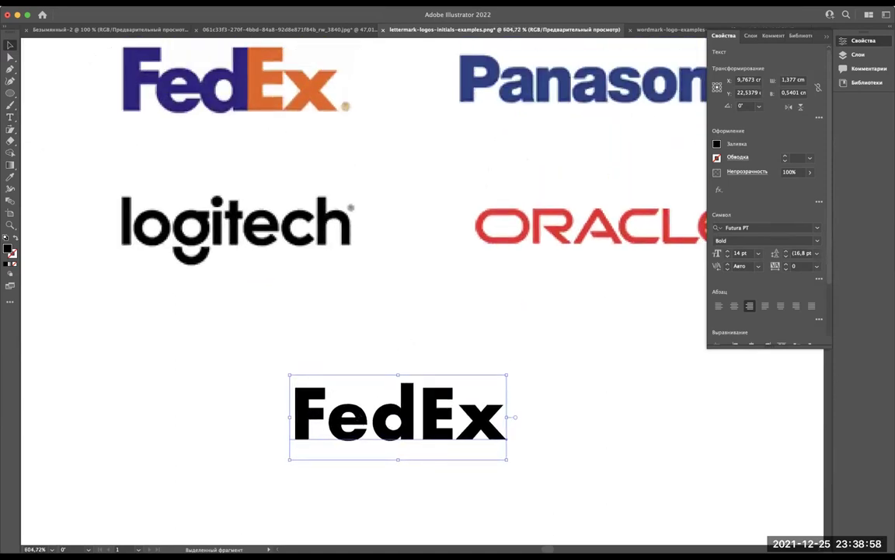
scroll(416, 417, up, 1)
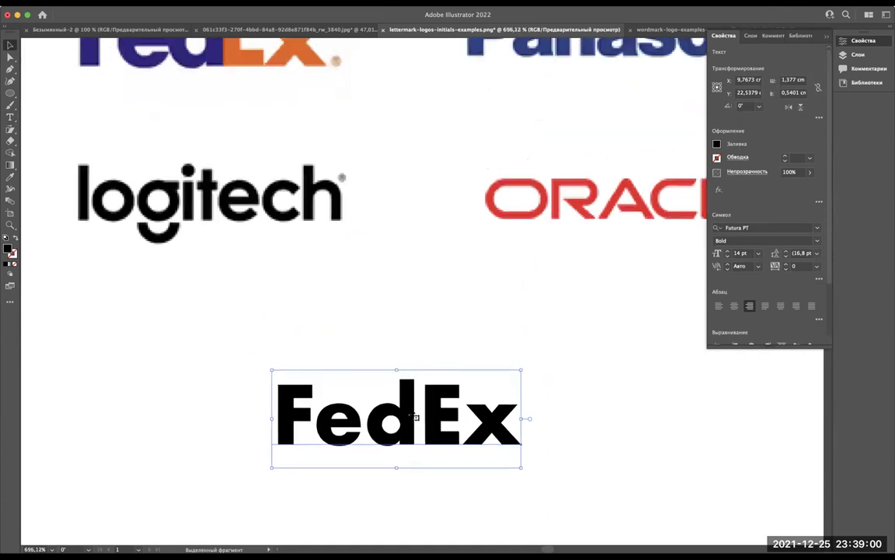
scroll(416, 418, up, 5)
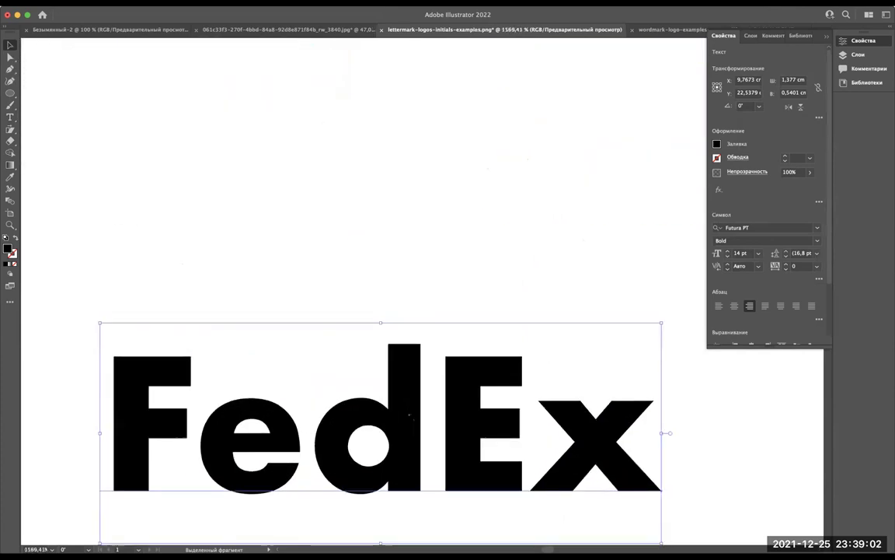
scroll(410, 413, down, 1)
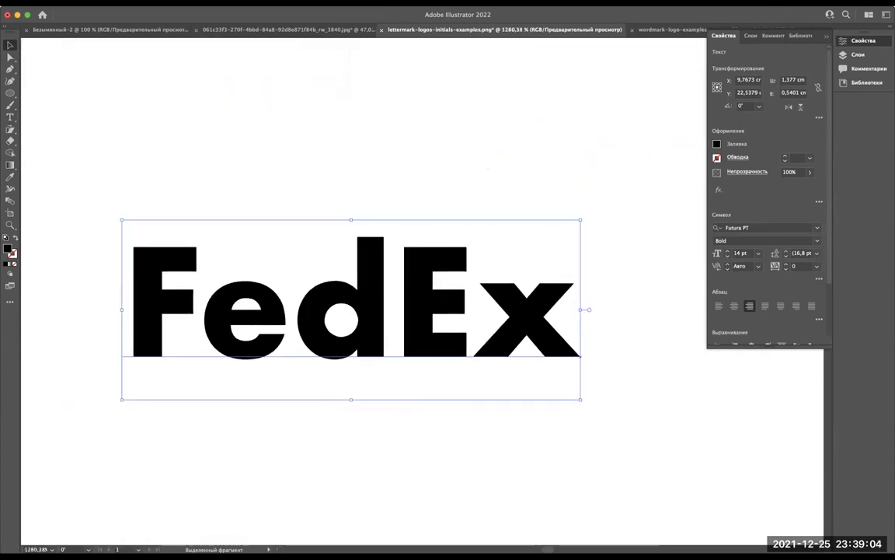
right_click(418, 289)
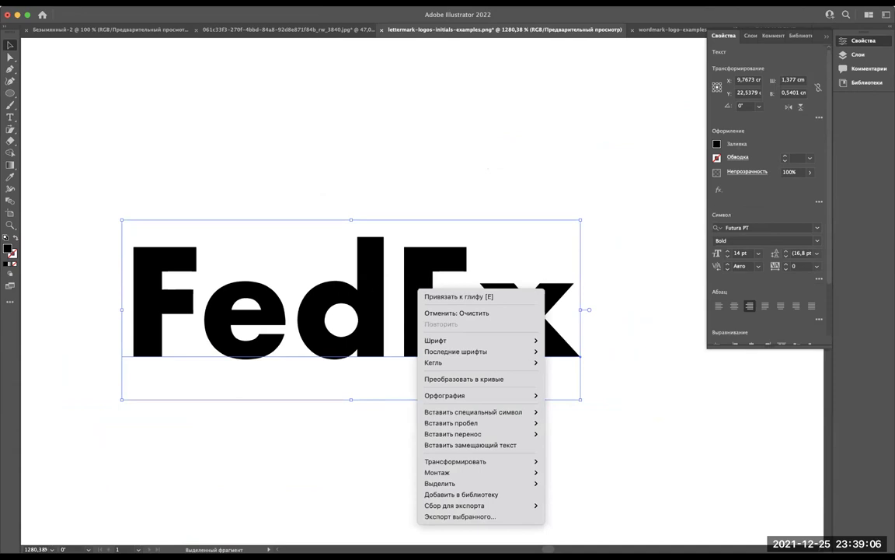
click(300, 425)
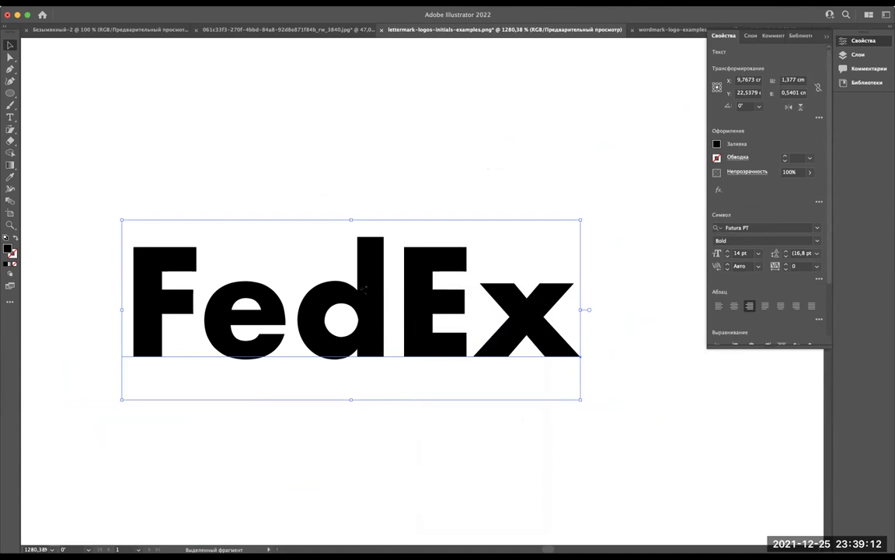
right_click(362, 286)
mouse_move(390, 390)
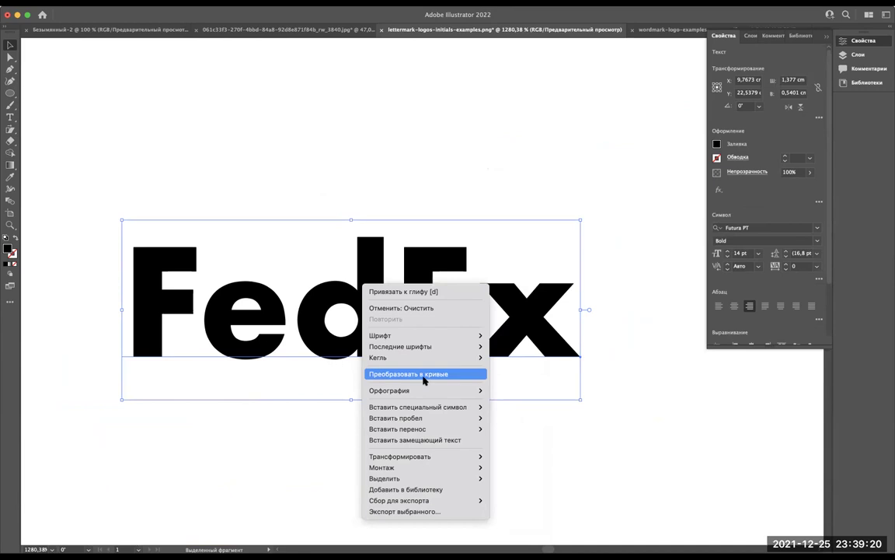
click(720, 328)
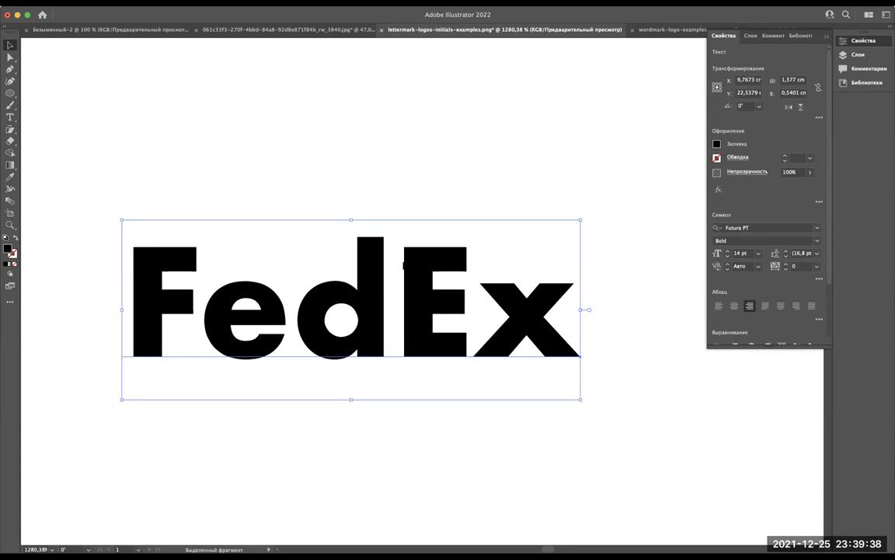
right_click(354, 260)
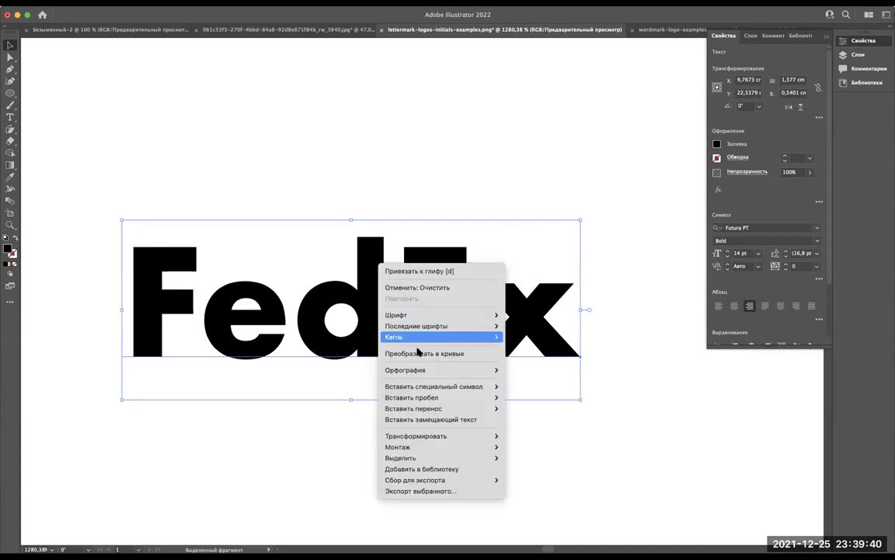
click(404, 350)
Step: In Layers, expand the outlined FedEx group and drag its five letter paths onto Layer 1
scroll(399, 269, down, 2)
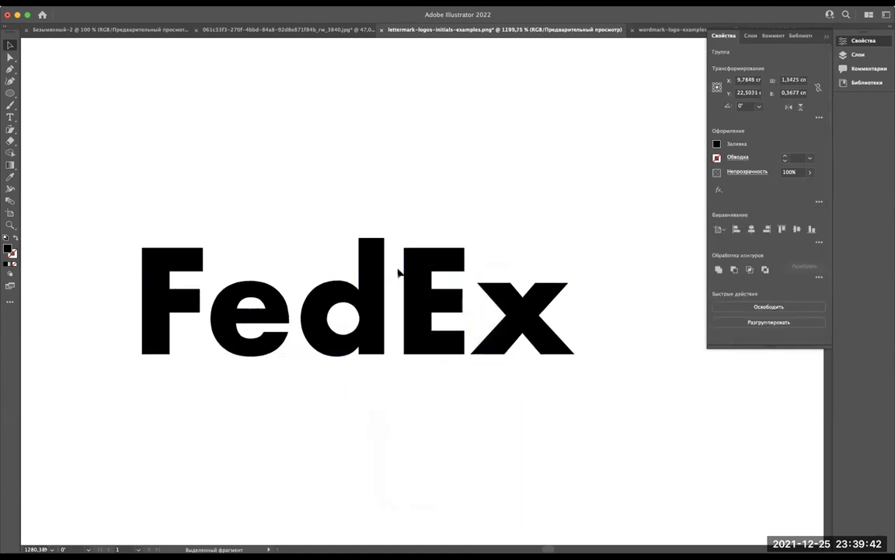
scroll(399, 270, down, 5)
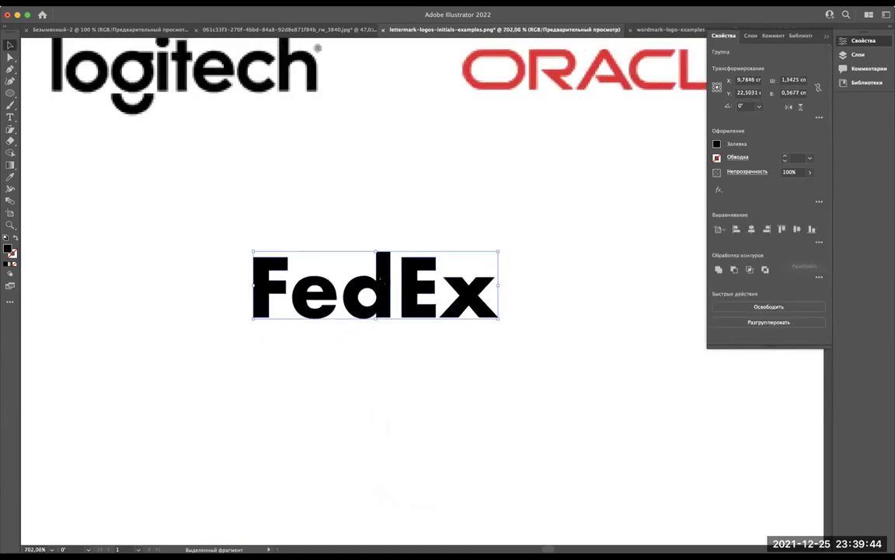
scroll(379, 280, up, 3)
scroll(380, 276, up, 5)
scroll(329, 124, up, 2)
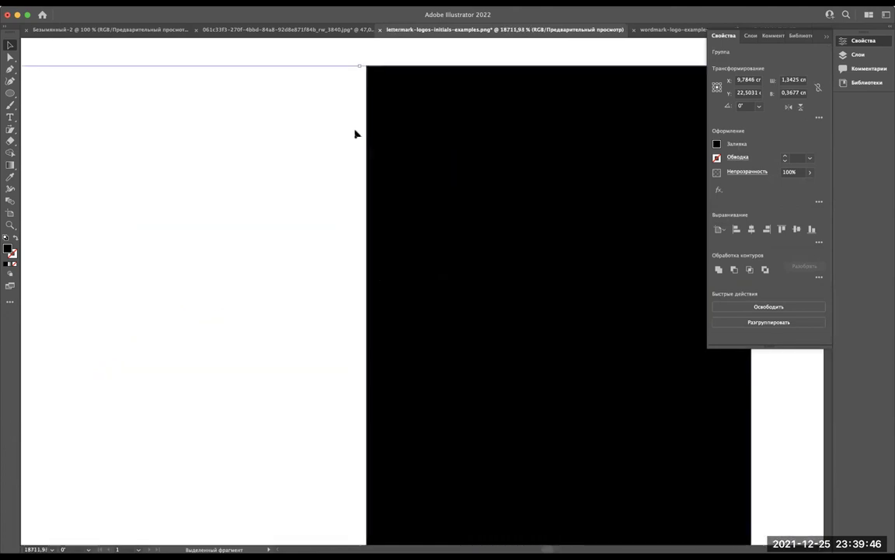
scroll(369, 125, down, 2)
scroll(368, 124, down, 1)
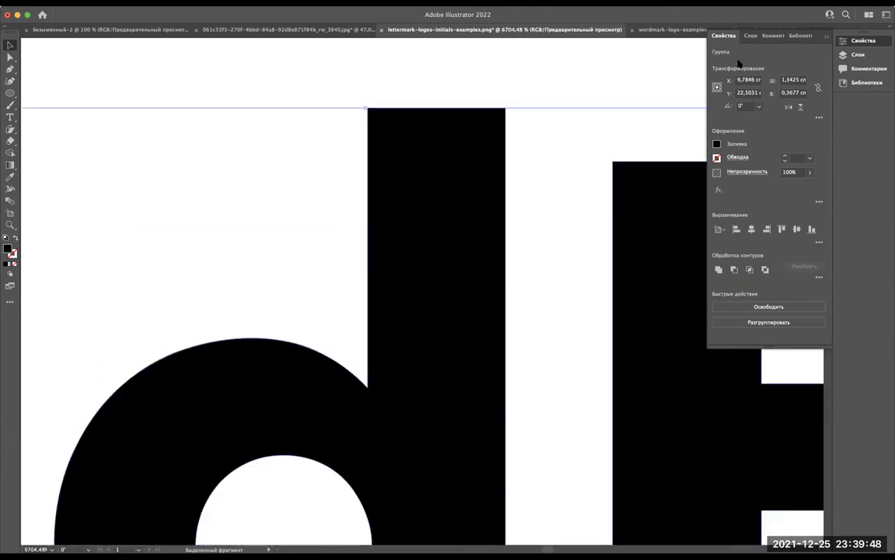
click(750, 35)
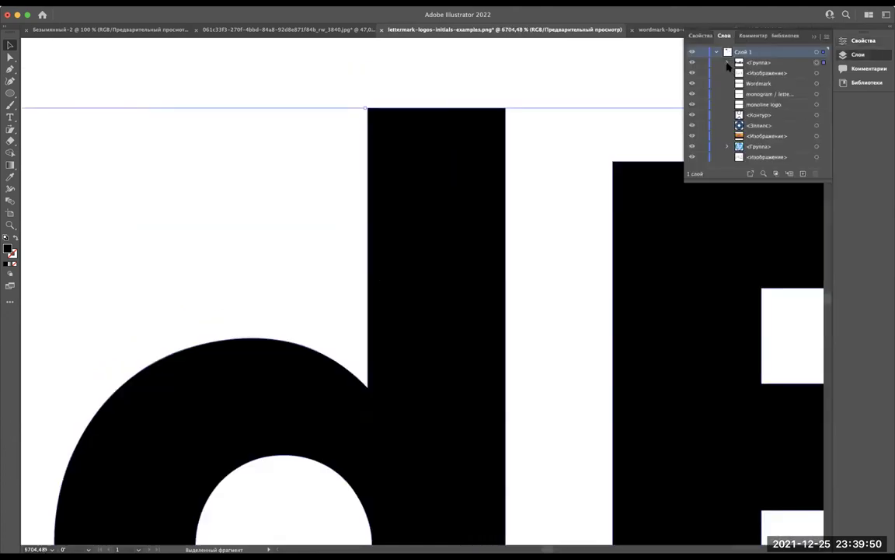
scroll(309, 319, down, 3)
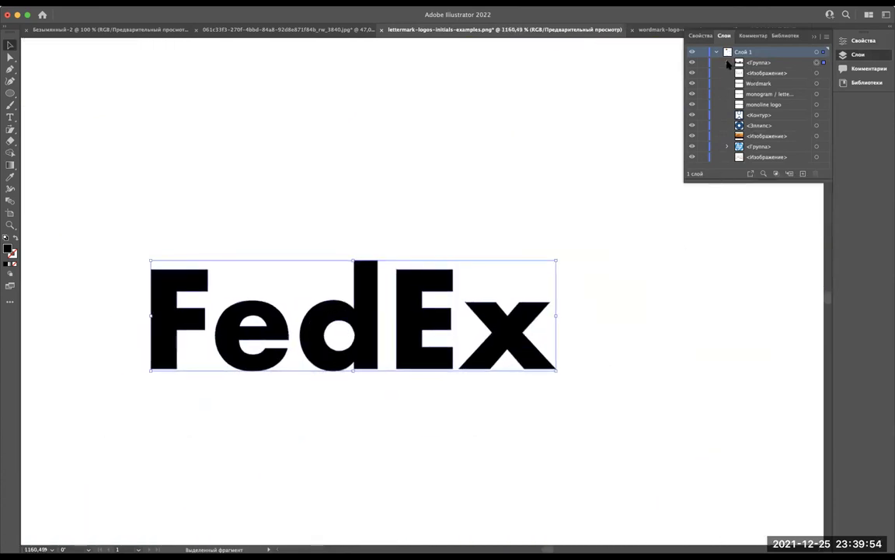
click(726, 63)
click(780, 75)
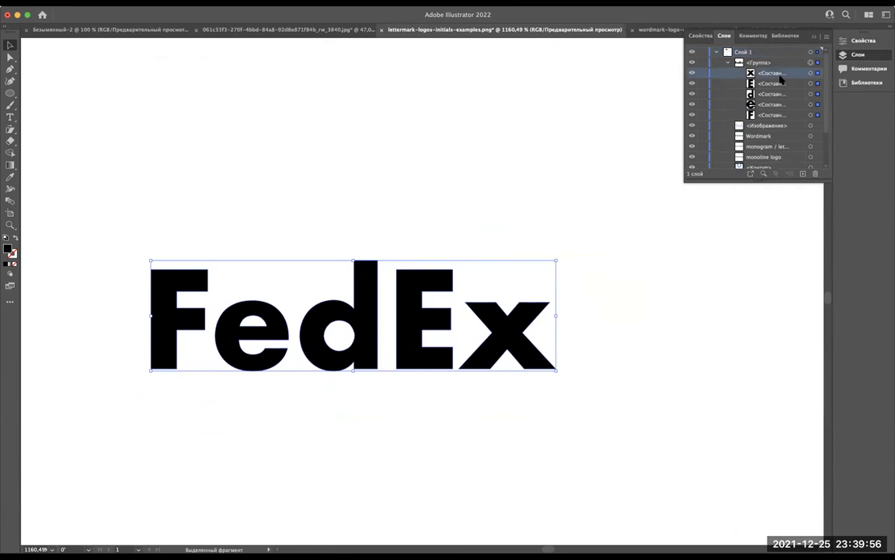
shift+click(775, 115)
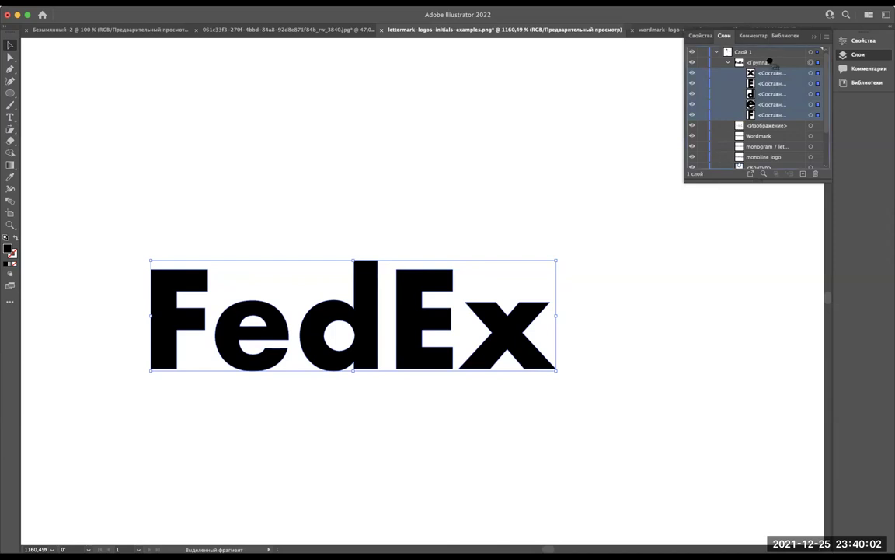
drag(771, 79, 765, 58)
Step: Deselect all the letters and select only the black d, zoomed in on it
click(500, 162)
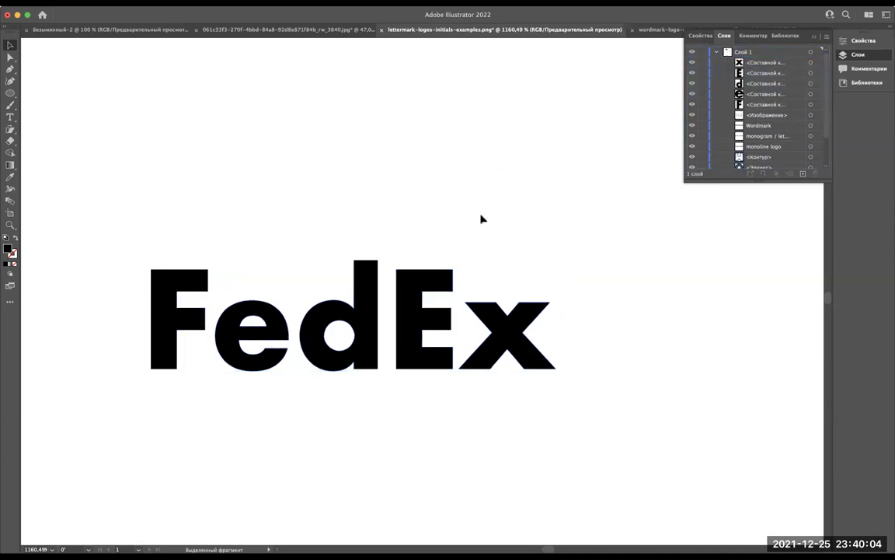
click(370, 367)
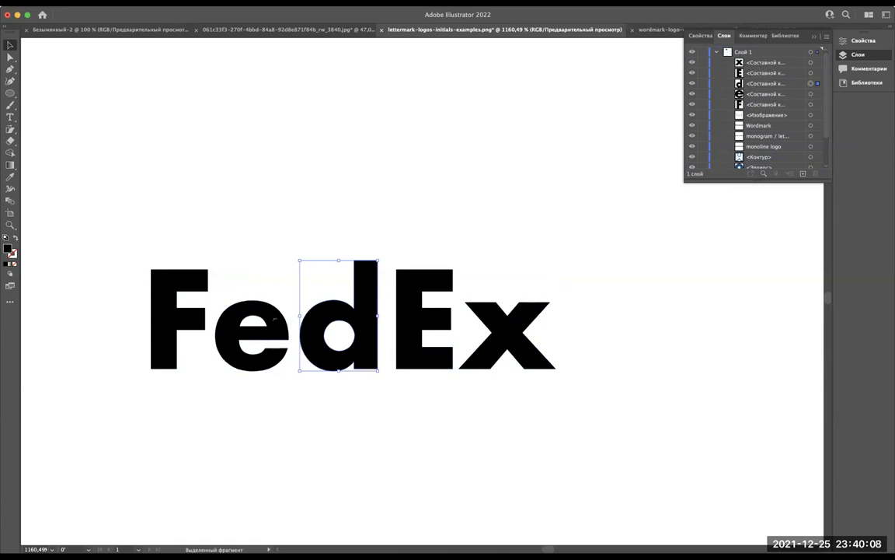
scroll(274, 317, down, 2)
scroll(273, 318, down, 2)
scroll(274, 318, down, 2)
scroll(273, 318, down, 2)
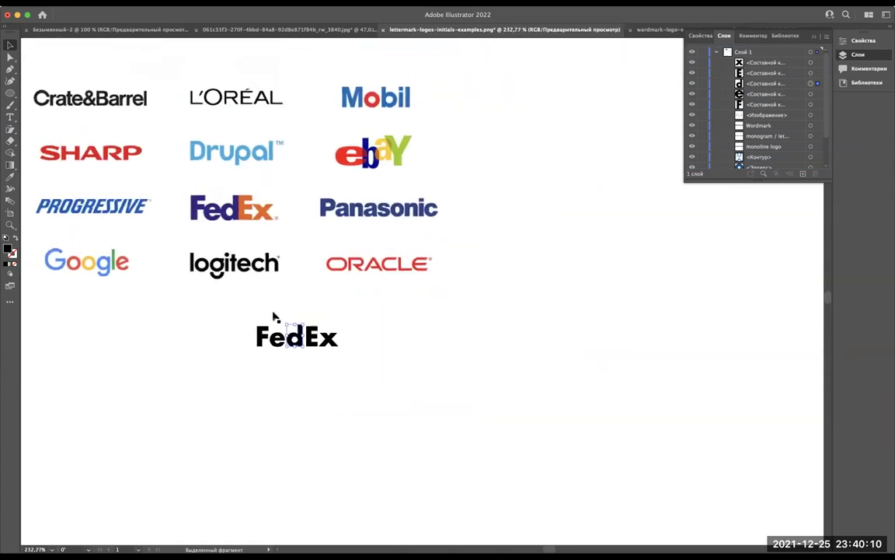
scroll(274, 318, up, 3)
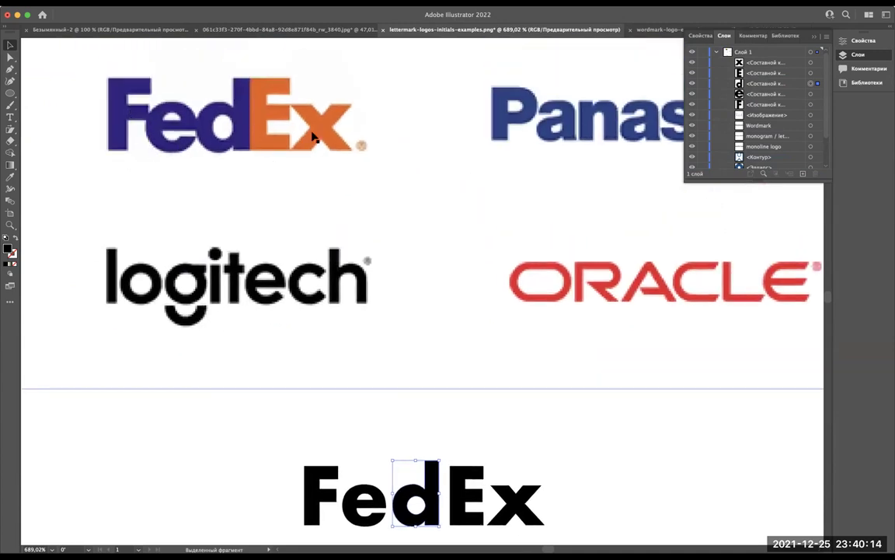
scroll(329, 132, down, 2)
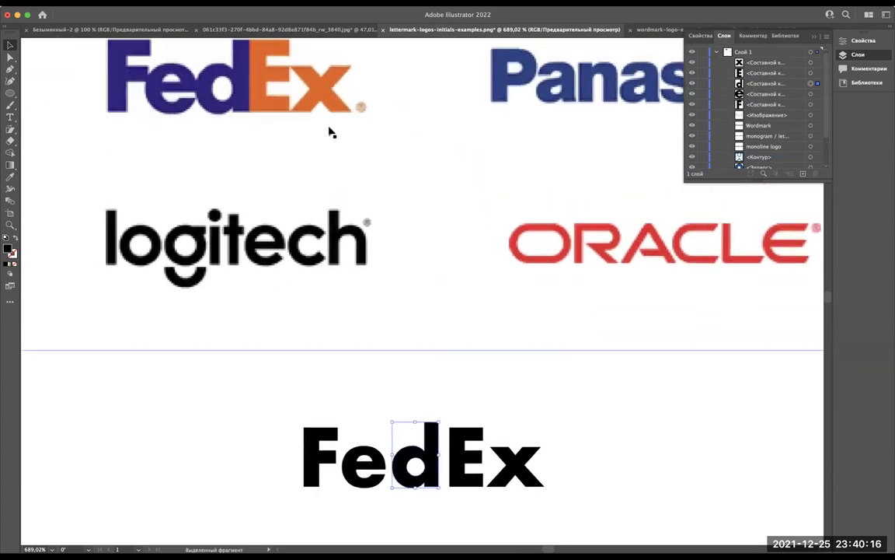
scroll(329, 132, up, 2)
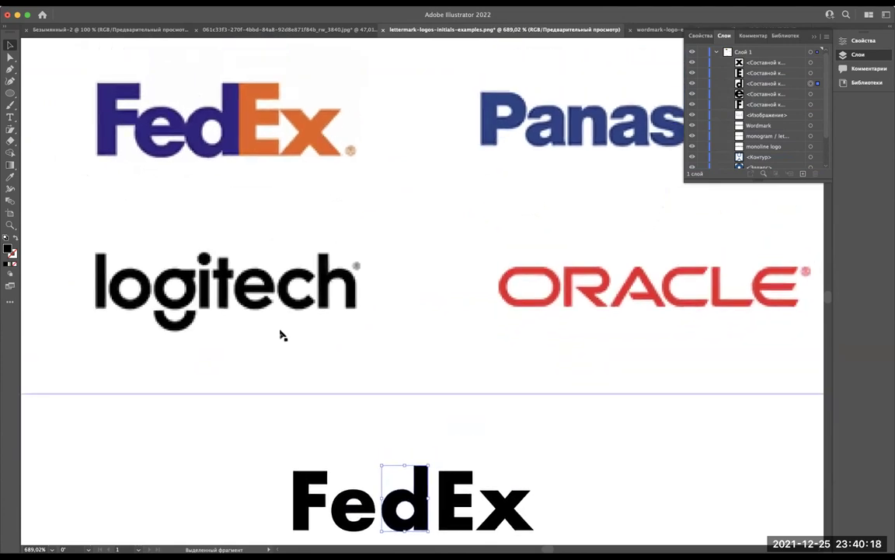
scroll(278, 354, down, 1)
scroll(279, 354, down, 3)
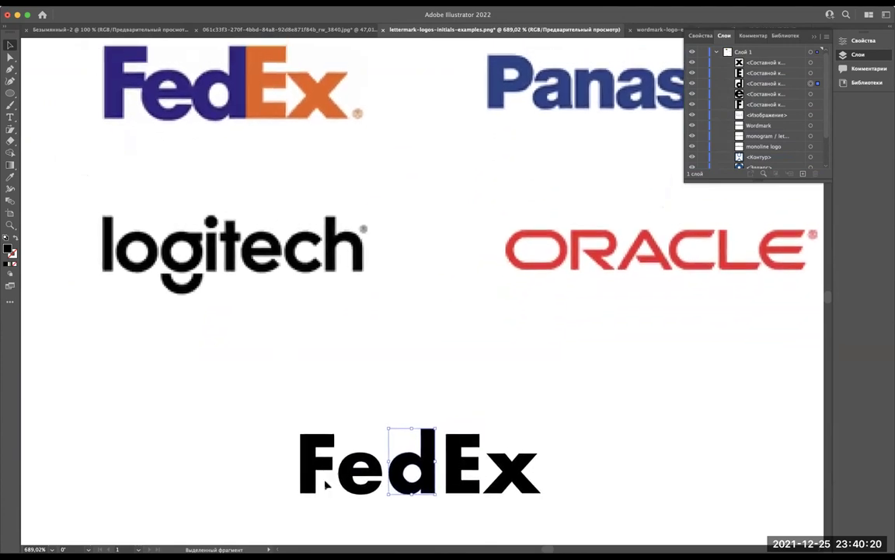
scroll(329, 474, up, 1)
scroll(347, 480, up, 2)
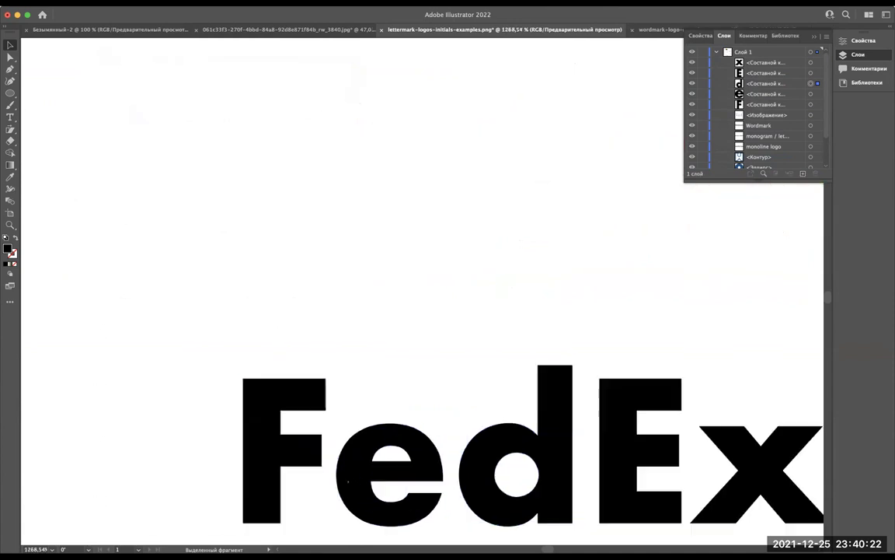
Step: Drag the d left against the e, nudging it further, leaving a gap before the E
click(330, 480)
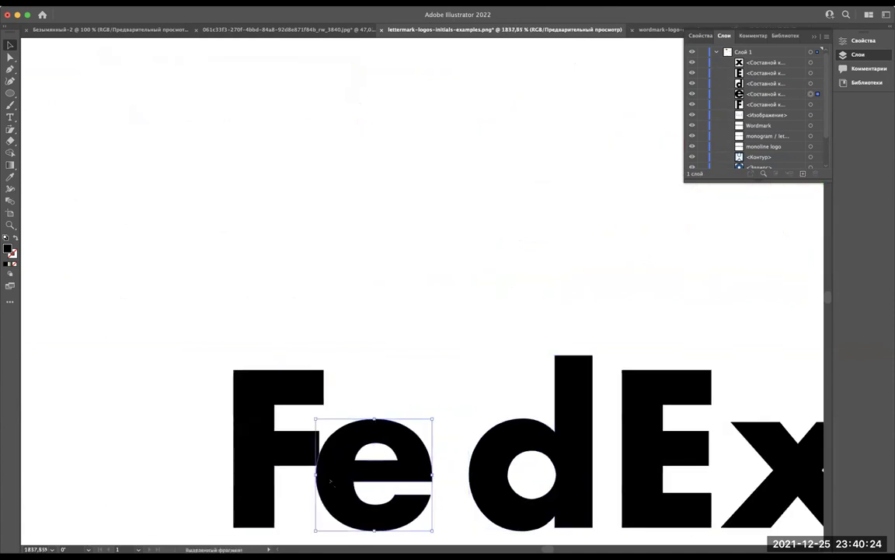
scroll(331, 482, down, 1)
scroll(330, 482, down, 2)
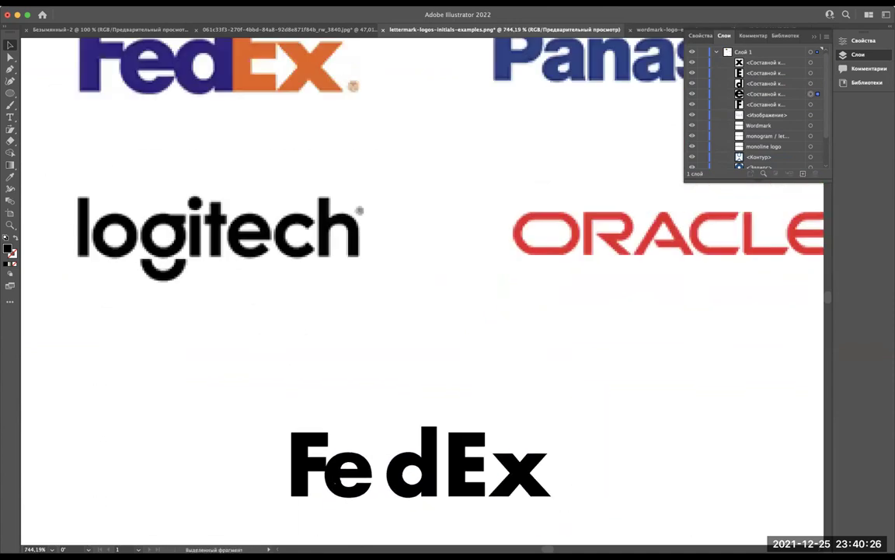
mouse_move(408, 467)
mouse_down()
mouse_move(393, 466)
mouse_move(389, 480)
mouse_up()
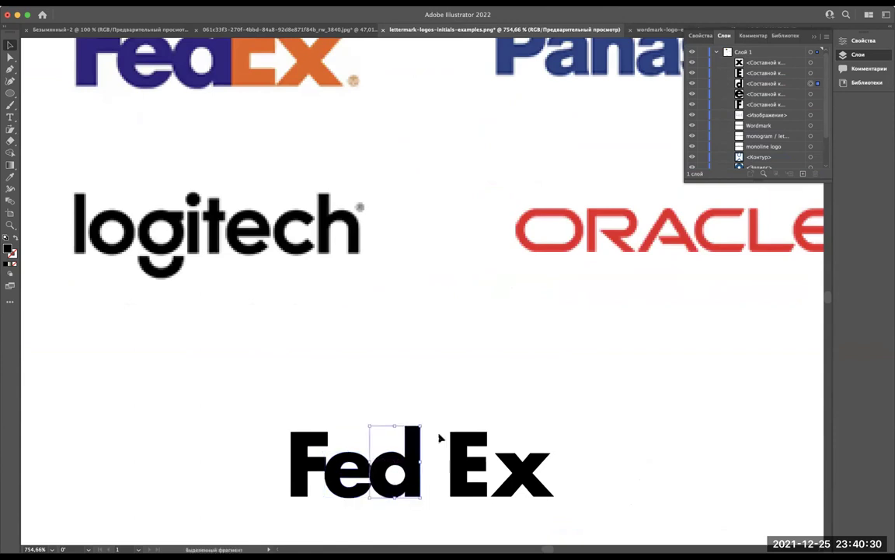
scroll(422, 449, up, 2)
scroll(350, 495, up, 3)
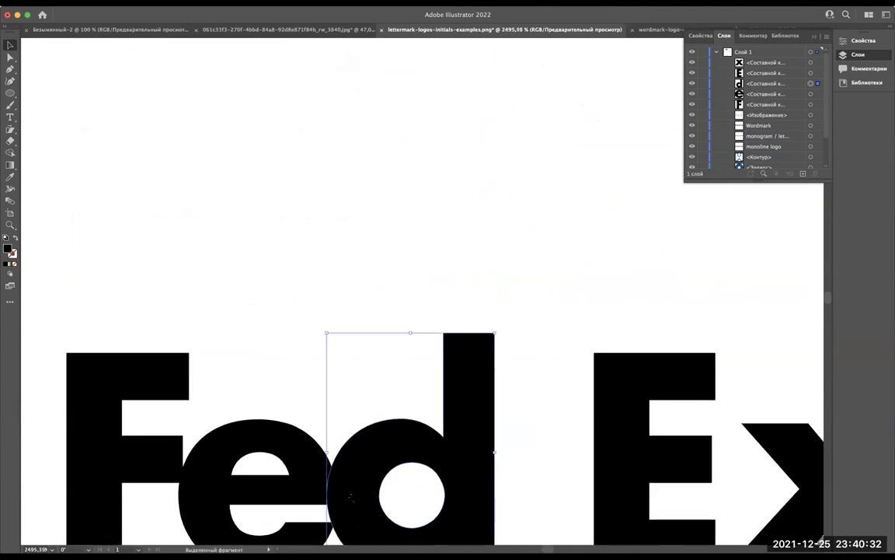
scroll(350, 495, up, 1)
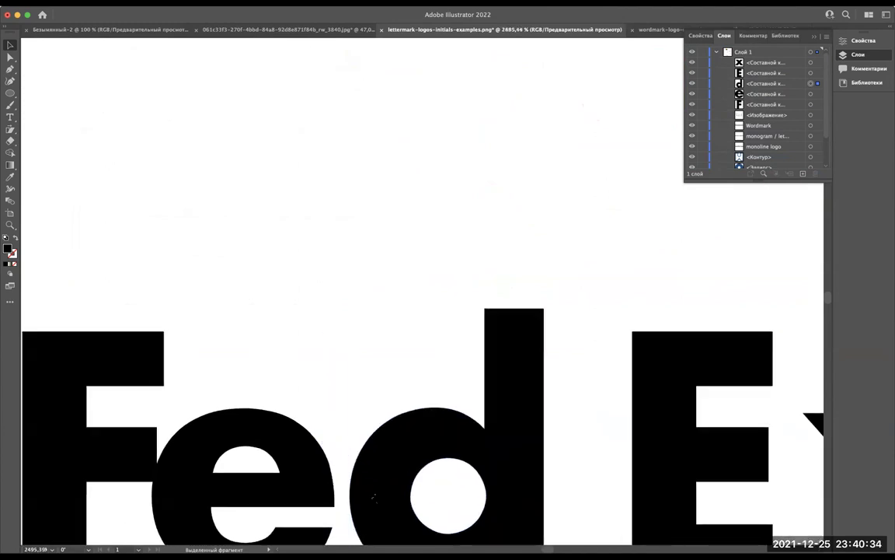
scroll(350, 495, up, 1)
drag(378, 503, 354, 503)
scroll(351, 505, down, 2)
scroll(351, 505, down, 3)
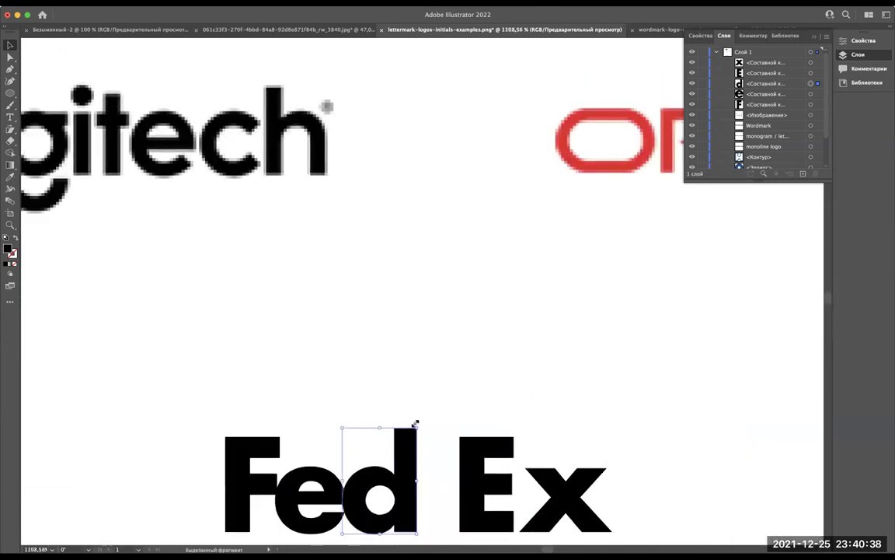
scroll(418, 348, down, 2)
scroll(418, 349, up, 1)
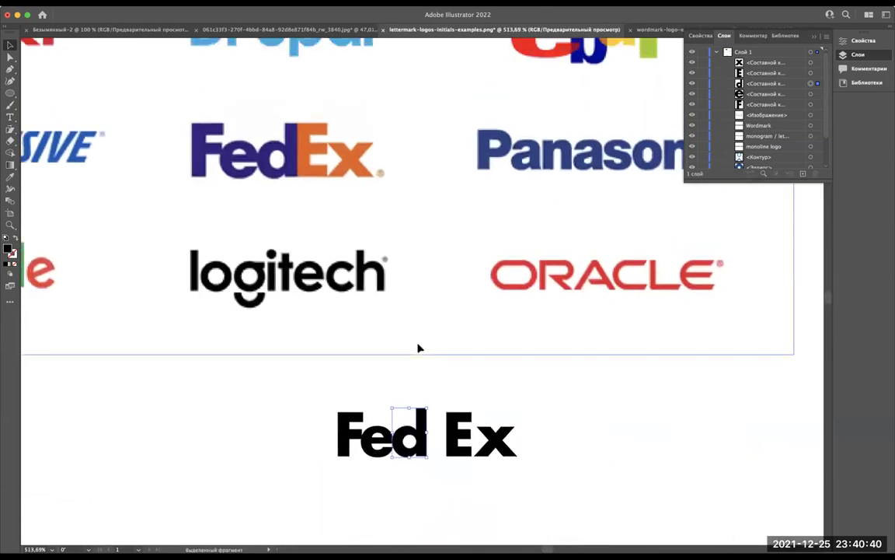
scroll(368, 380, up, 1)
scroll(369, 380, up, 1)
scroll(370, 381, up, 1)
scroll(311, 326, up, 2)
scroll(169, 200, up, 2)
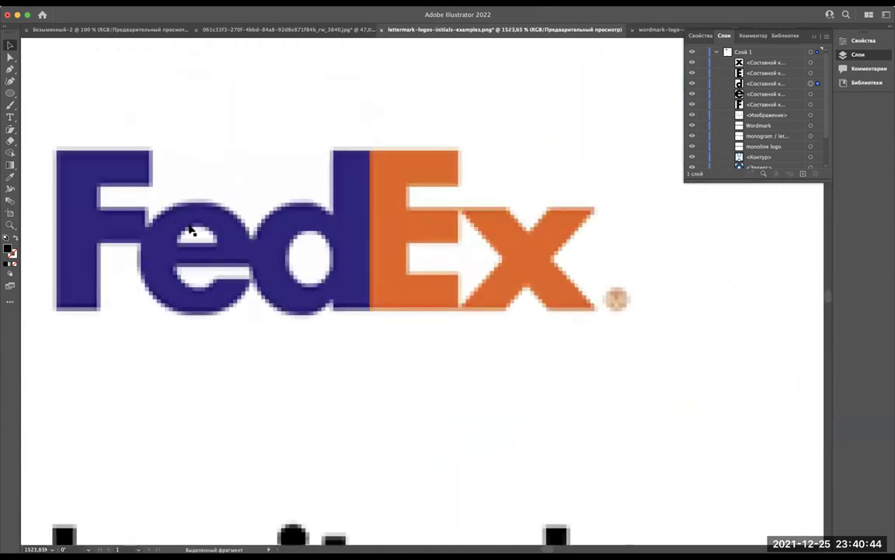
scroll(192, 230, up, 3)
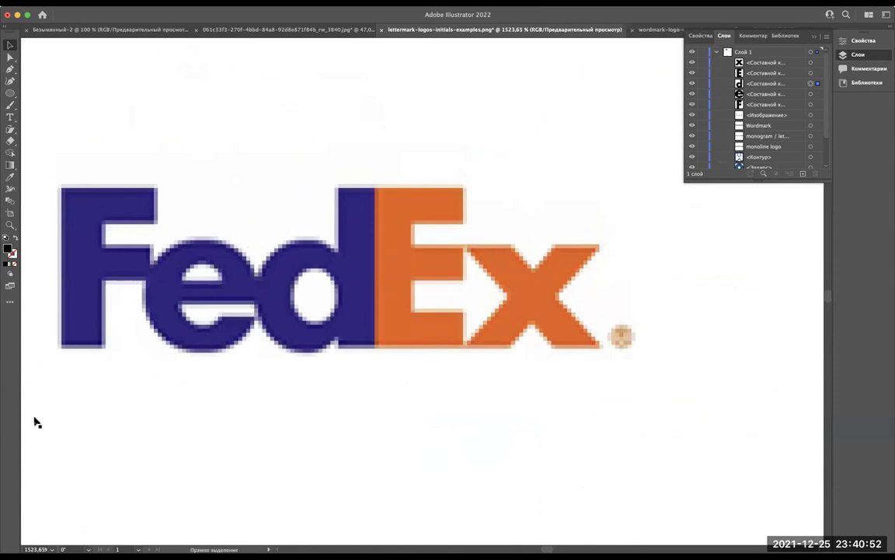
Step: Show the rulers and place a horizontal guide along the top of the reference FedEx E
key(ctrl+r)
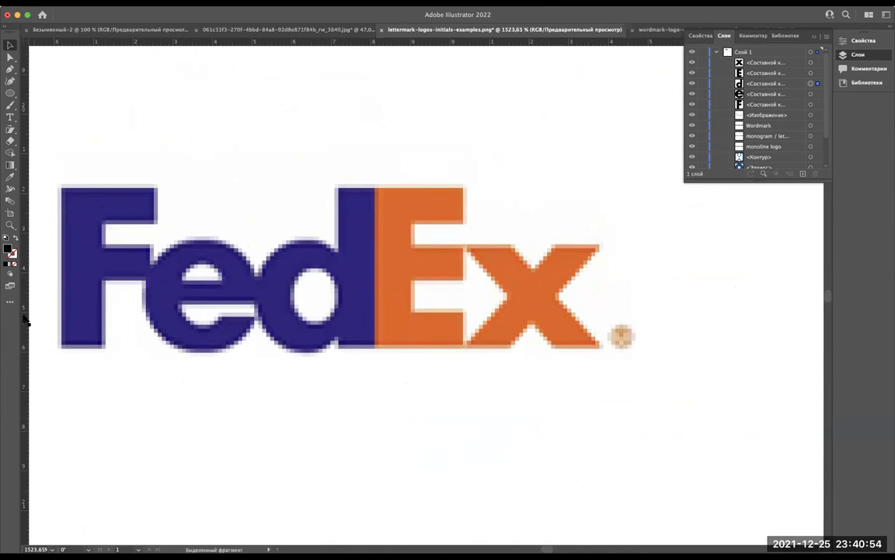
key(ctrl+r)
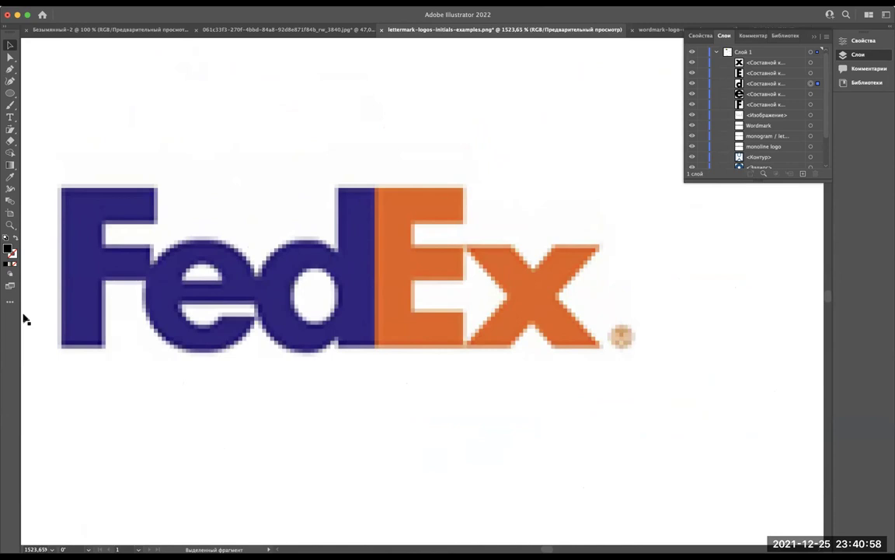
key(ctrl+r)
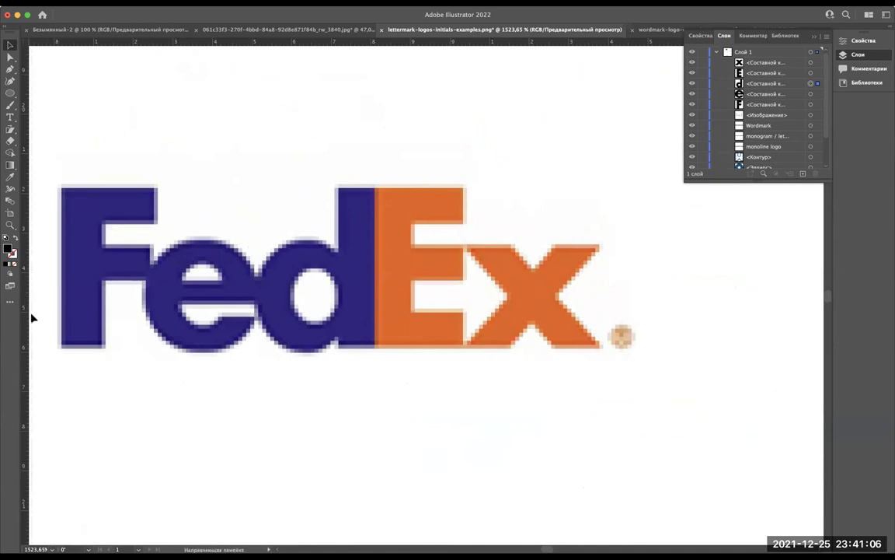
drag(37, 316, 61, 310)
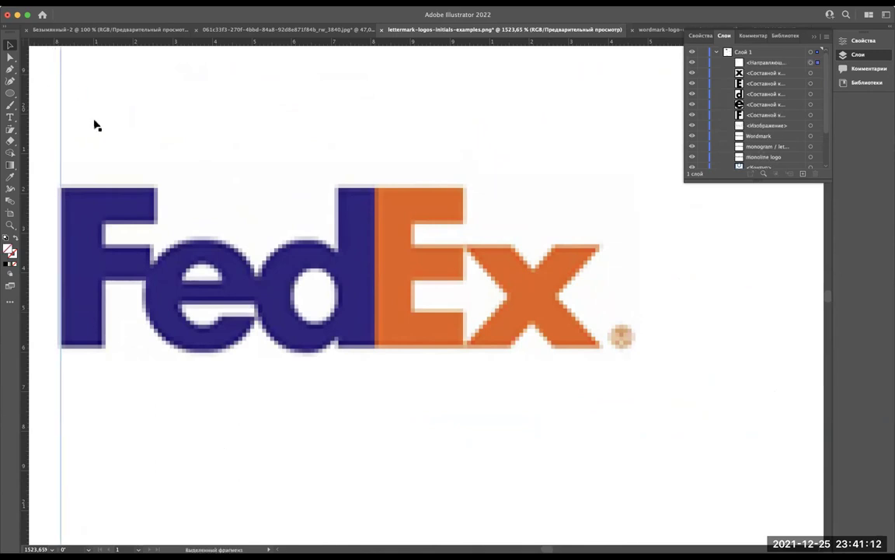
key(ctrl+z)
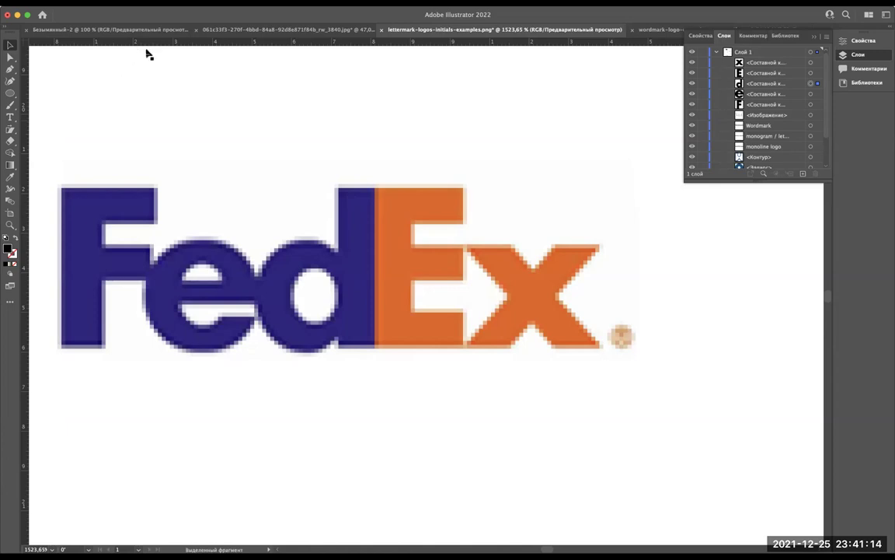
scroll(158, 87, up, 3)
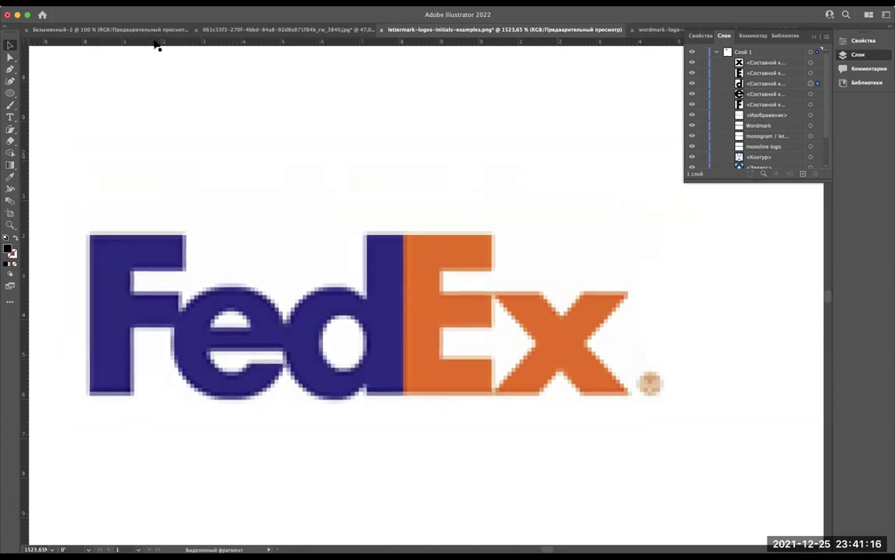
drag(155, 44, 157, 232)
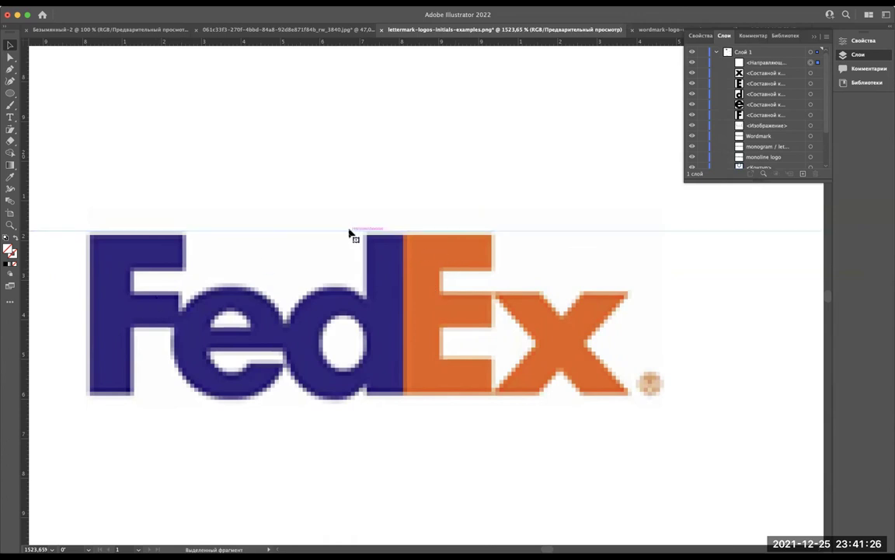
Step: Replace the previous guide with a new one level with the top of the E
scroll(350, 233, down, 5)
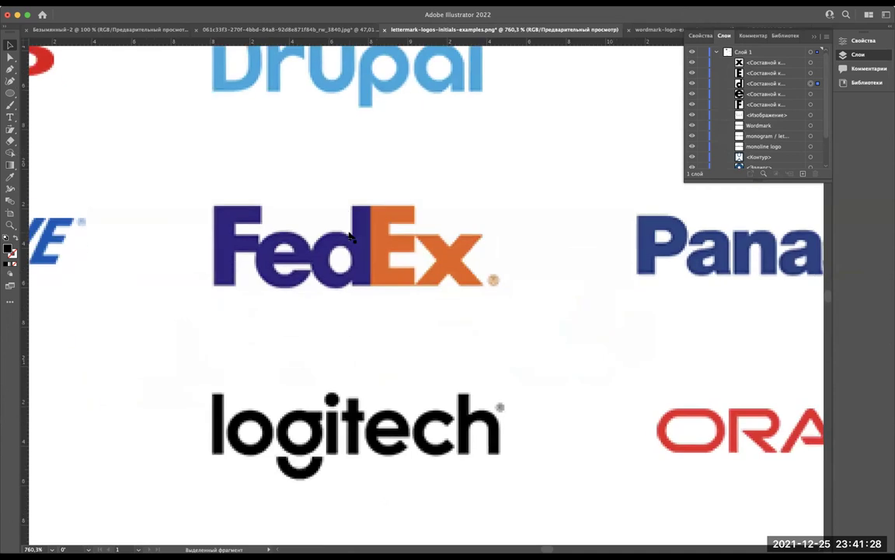
key(ctrl+z)
scroll(350, 233, up, 5)
alt+scroll(579, 218, up, 5)
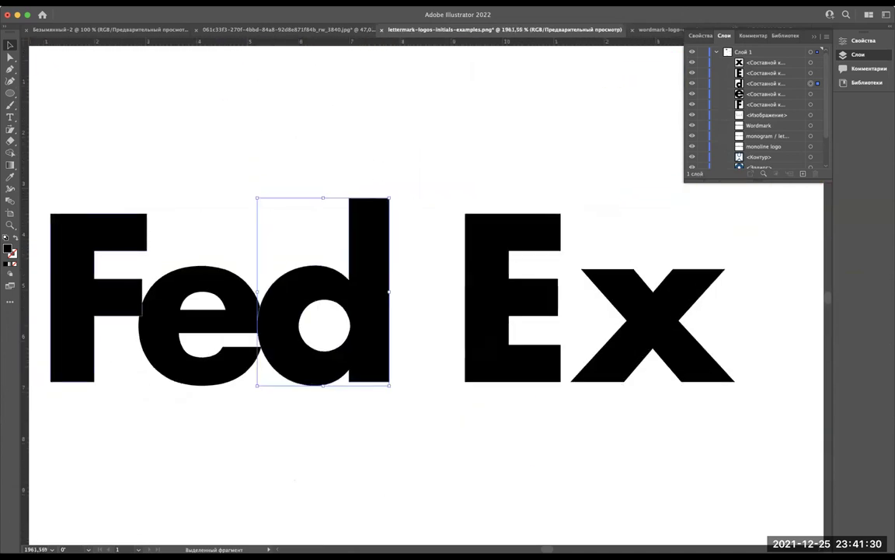
scroll(155, 156, up, 1)
mouse_move(48, 49)
mouse_down()
mouse_move(88, 231)
mouse_move(83, 250)
mouse_up()
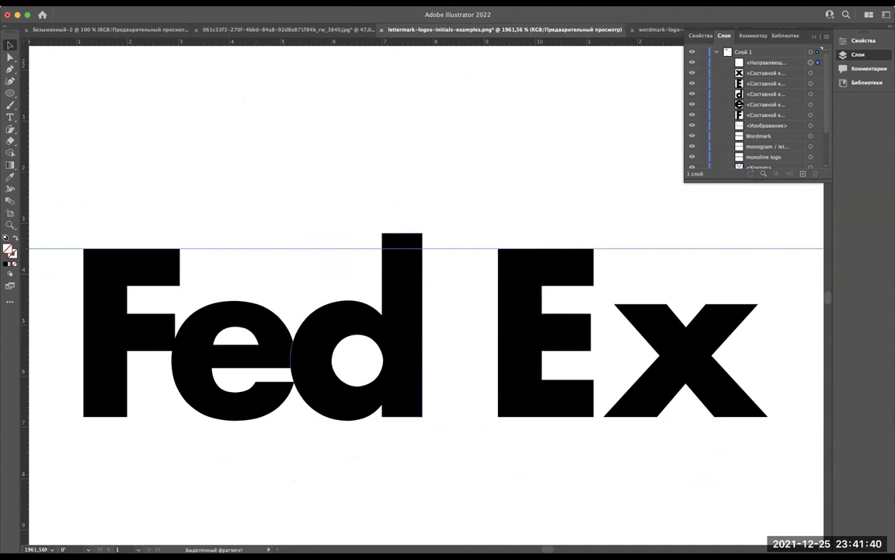
scroll(399, 238, up, 1)
scroll(400, 238, up, 1)
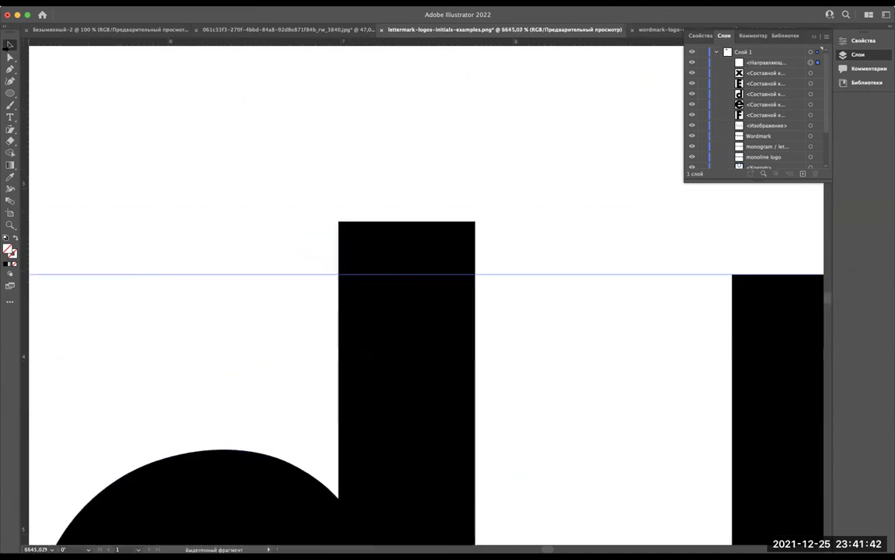
Step: With Direct Selection, select the two top anchors of the d stem
key(a)
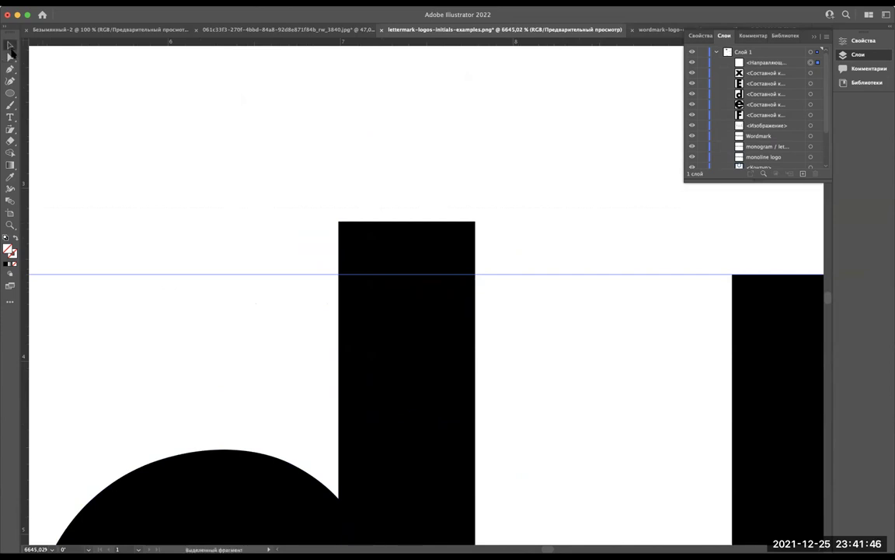
click(384, 240)
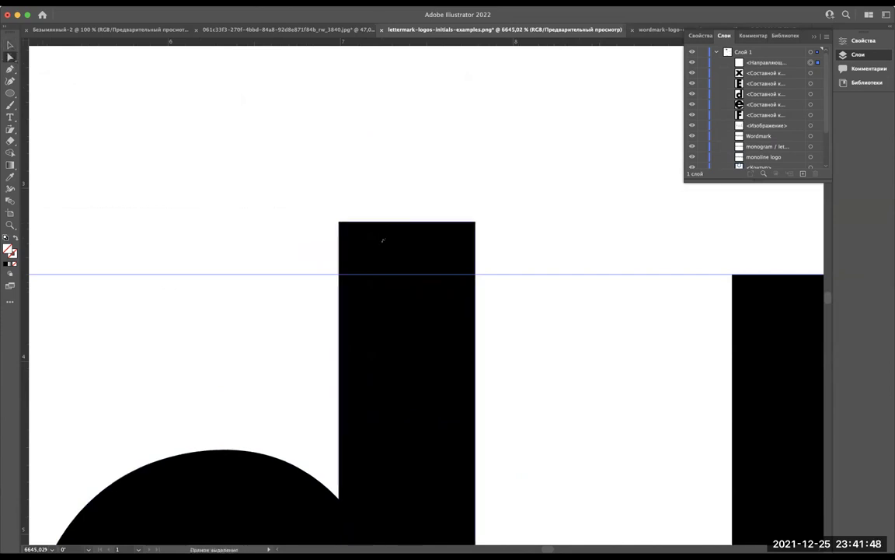
scroll(338, 210, down, 2)
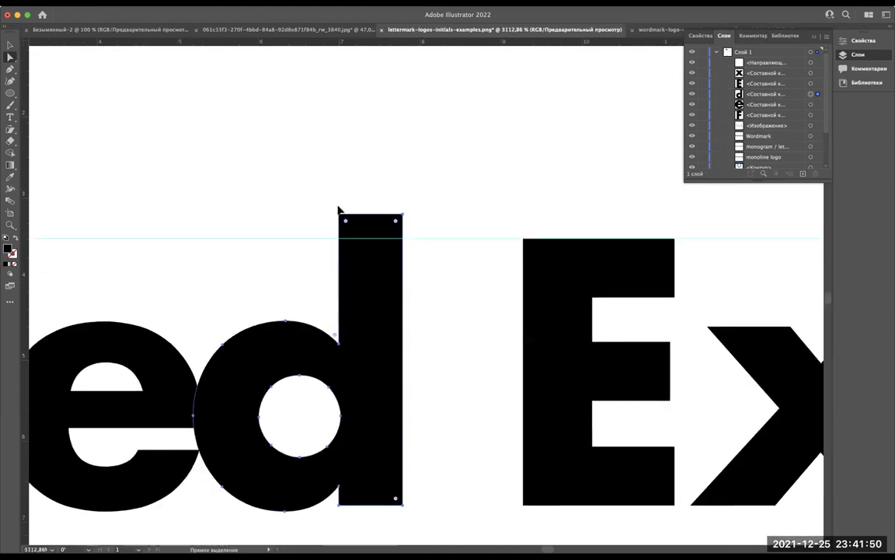
scroll(338, 214, up, 3)
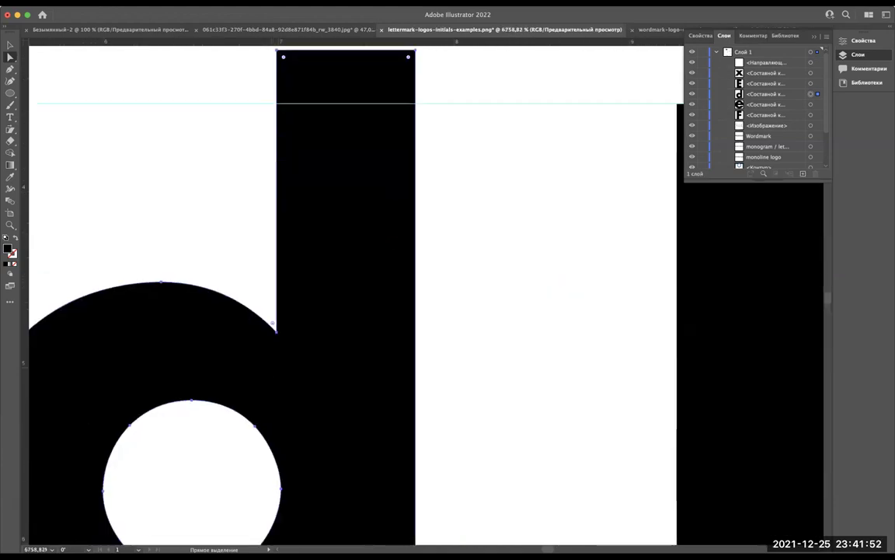
scroll(338, 214, down, 2)
scroll(326, 175, up, 3)
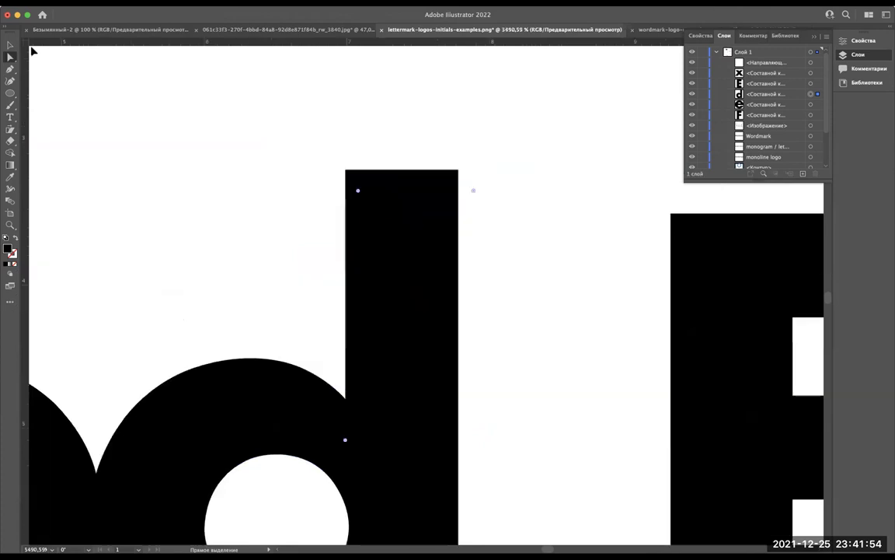
drag(300, 168, 529, 194)
scroll(529, 195, down, 2)
scroll(530, 196, down, 4)
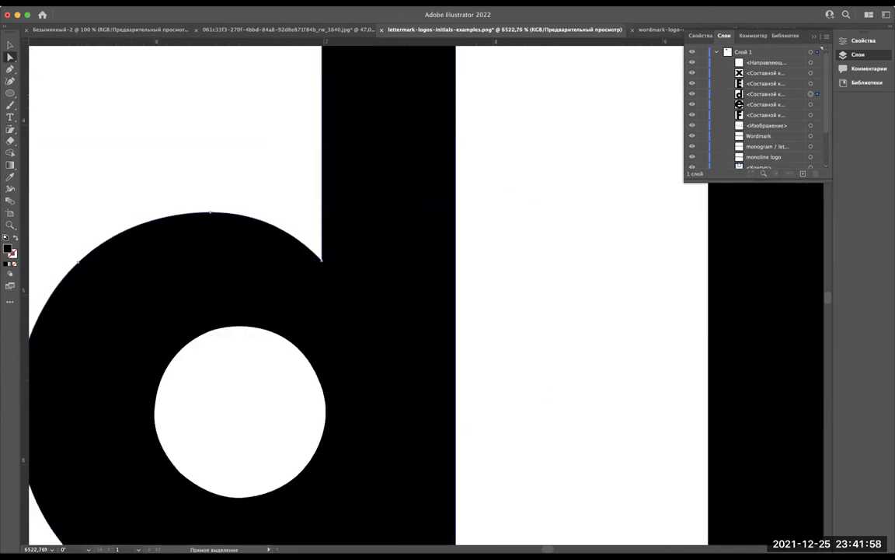
scroll(483, 148, up, 3)
scroll(490, 141, up, 2)
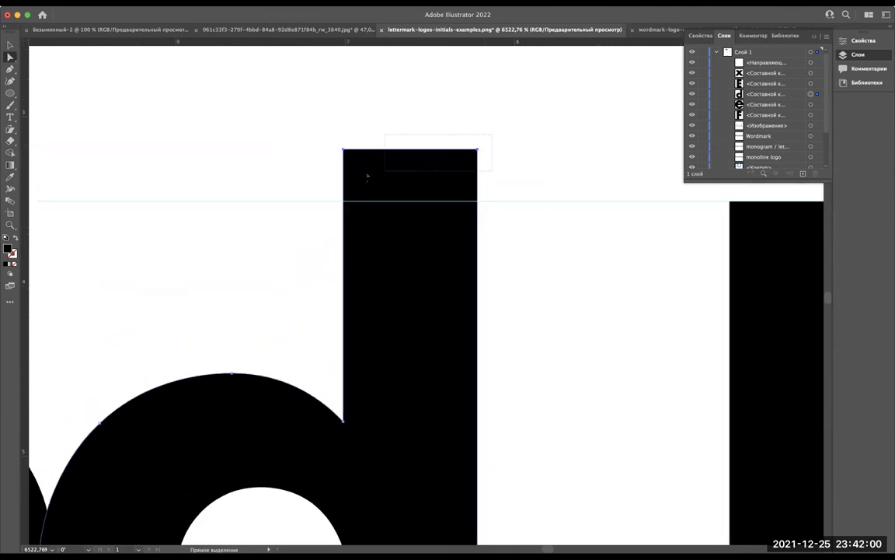
scroll(335, 171, up, 2)
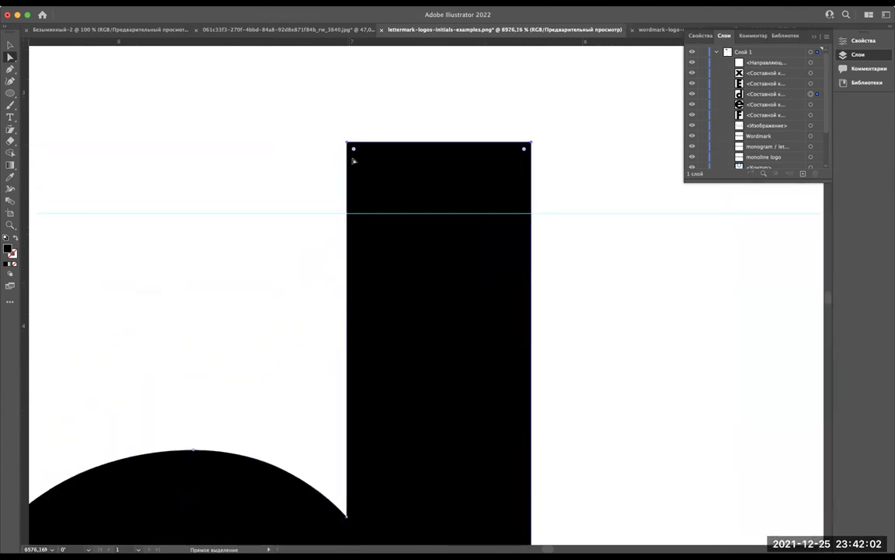
Step: Drag the d stem's top anchors down onto the cap-height guide
drag(348, 144, 348, 212)
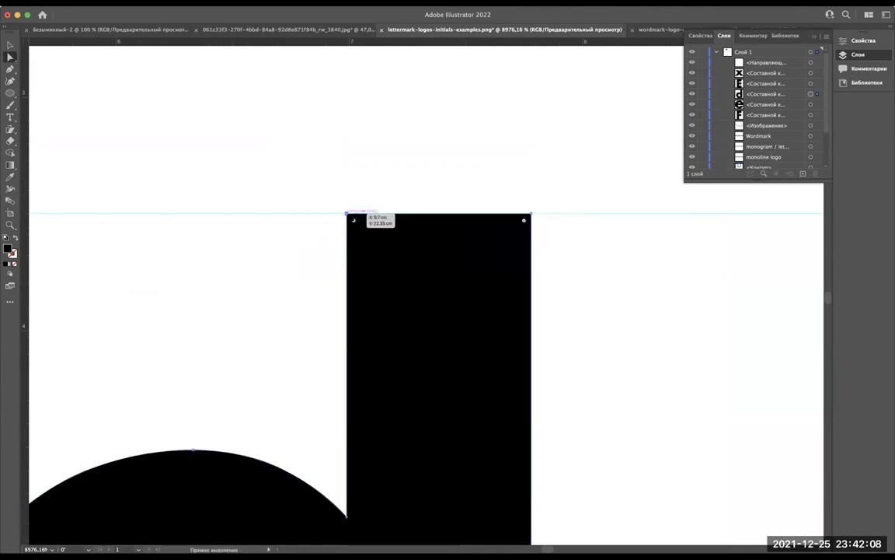
scroll(354, 220, down, 2)
scroll(354, 220, down, 2)
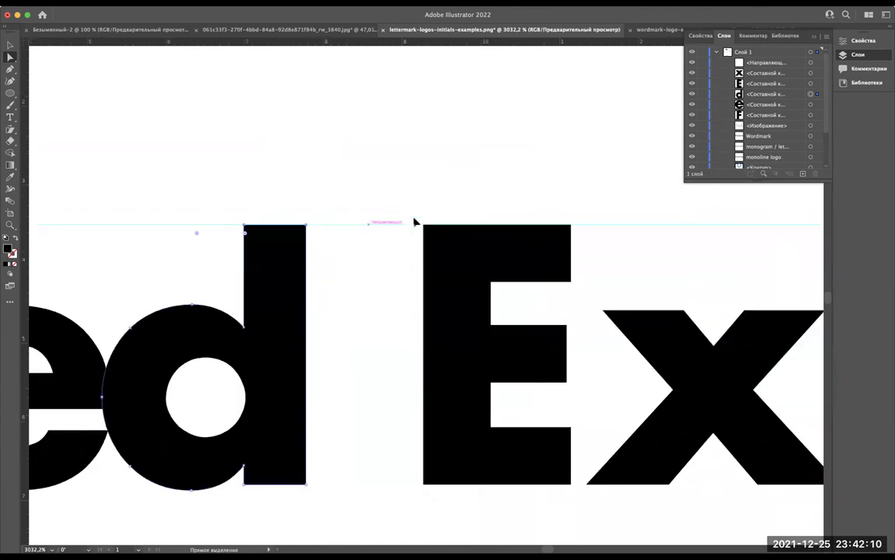
scroll(414, 222, down, 2)
scroll(416, 224, down, 1)
scroll(416, 224, down, 1)
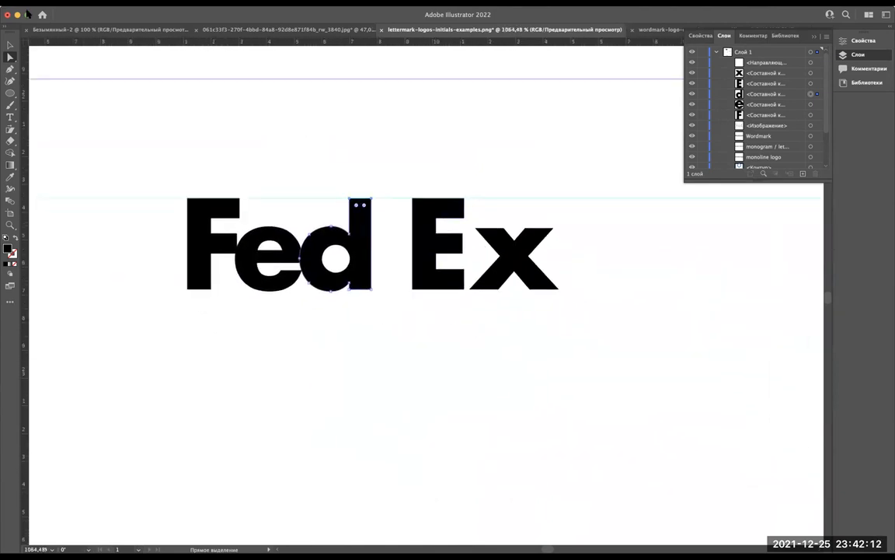
Step: Select and delete the cap-height guide
key(v)
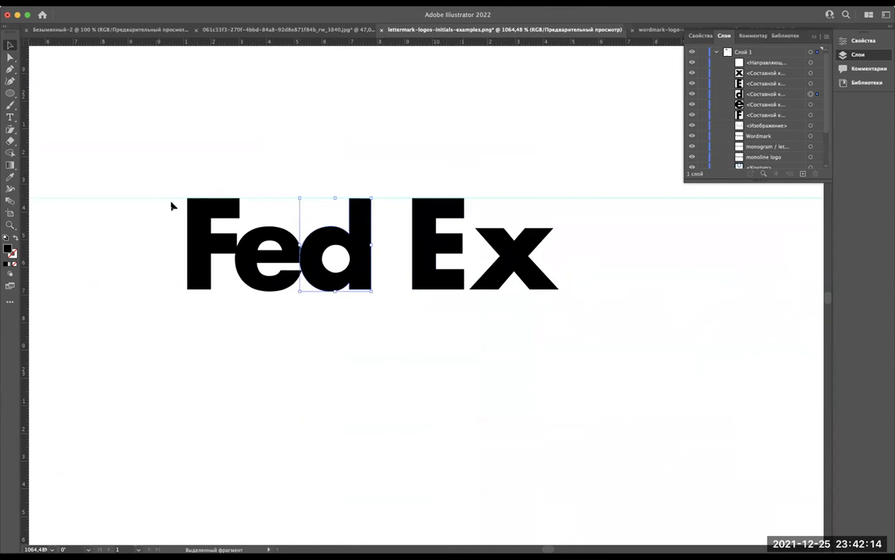
mouse_move(172, 202)
mouse_down()
mouse_move(154, 19)
mouse_move(143, 132)
mouse_up()
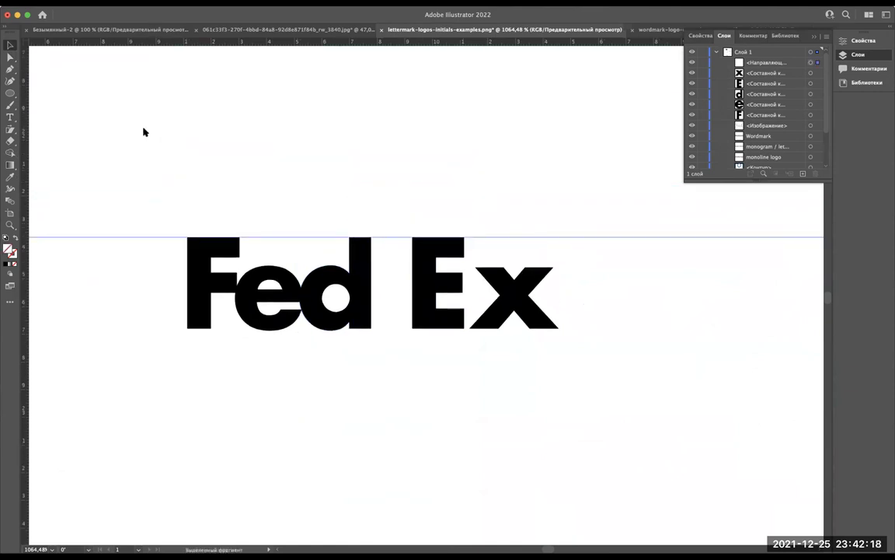
drag(93, 328, 75, 295)
key(Delete)
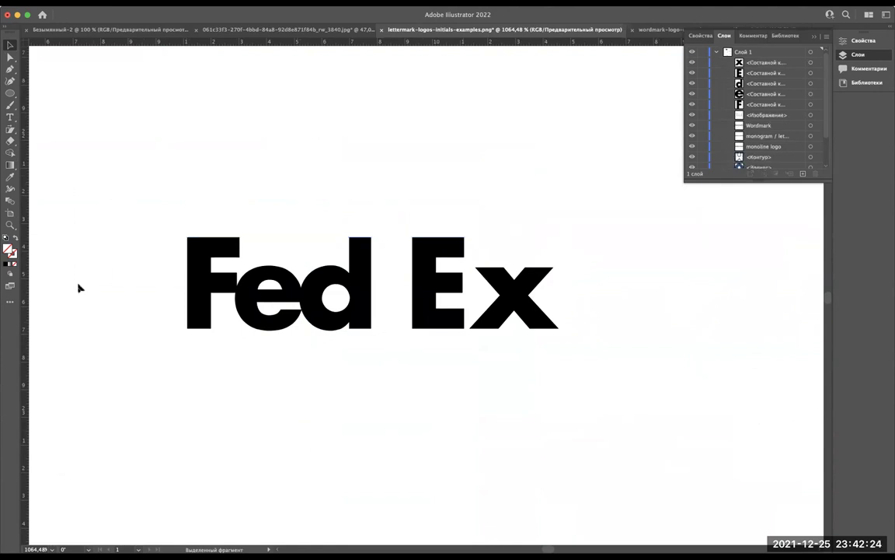
Step: Slide the E left against the d and the x left against the E
scroll(413, 231, up, 2)
scroll(414, 232, up, 2)
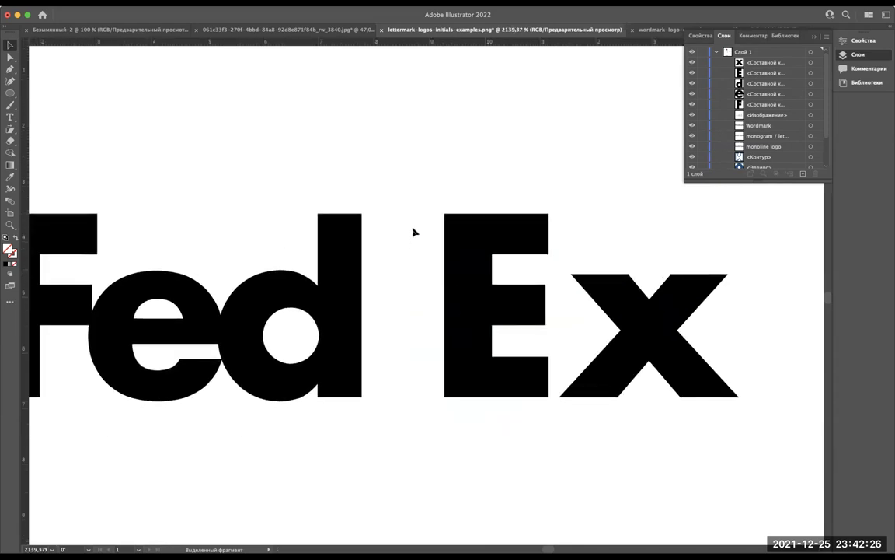
drag(444, 216, 362, 224)
drag(610, 295, 513, 297)
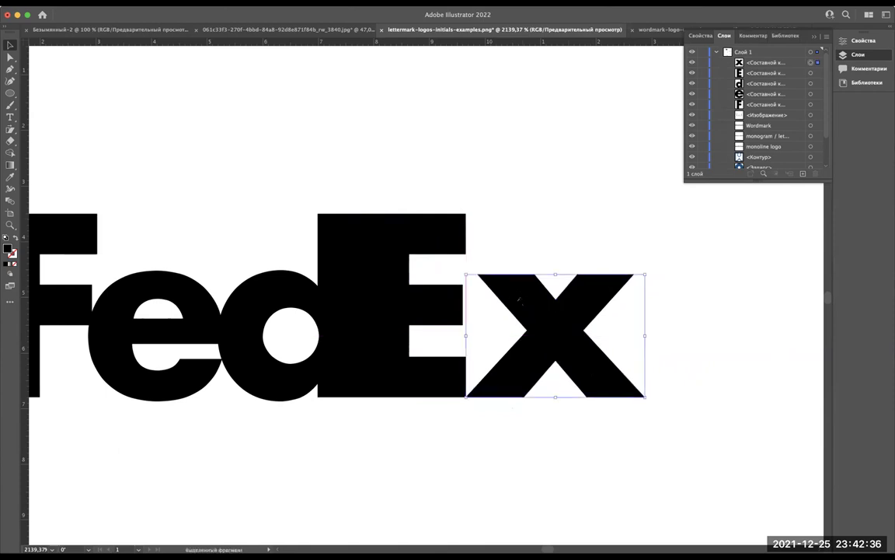
scroll(519, 298, down, 5)
scroll(519, 300, up, 5)
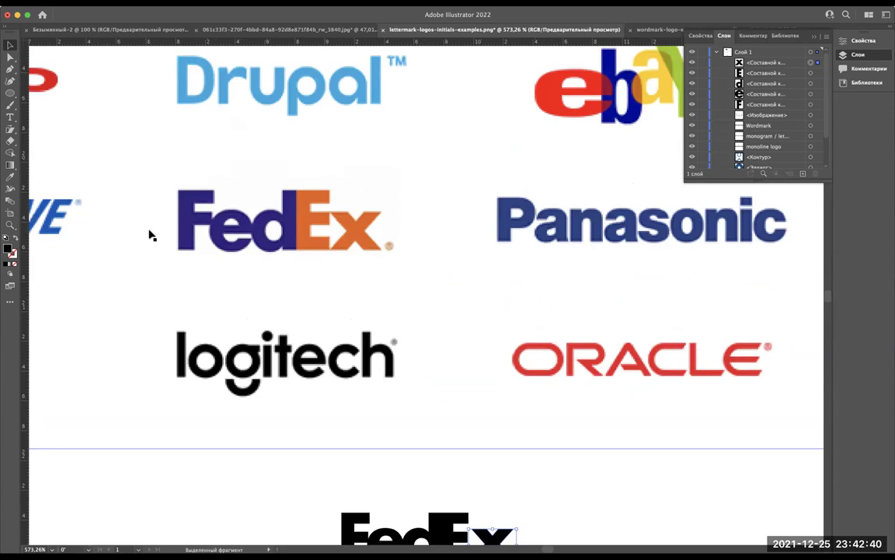
scroll(152, 235, left, 3)
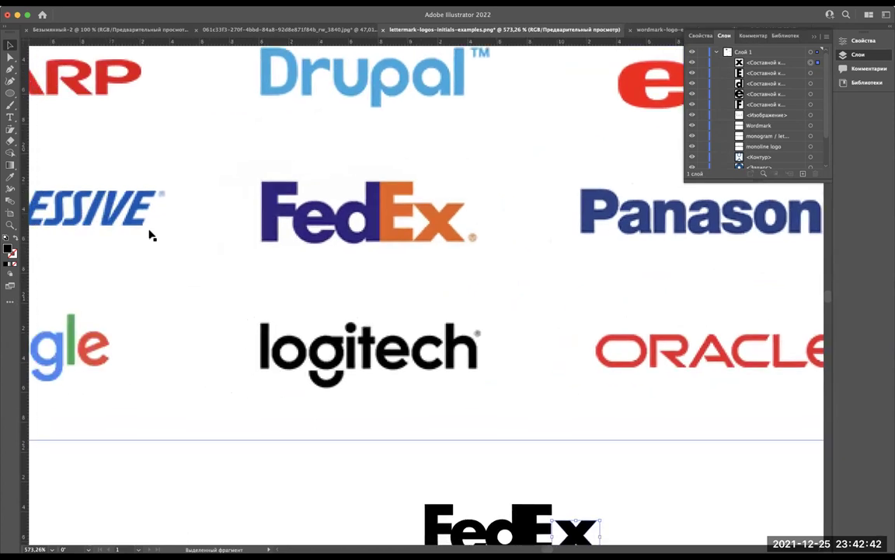
scroll(282, 202, up, 5)
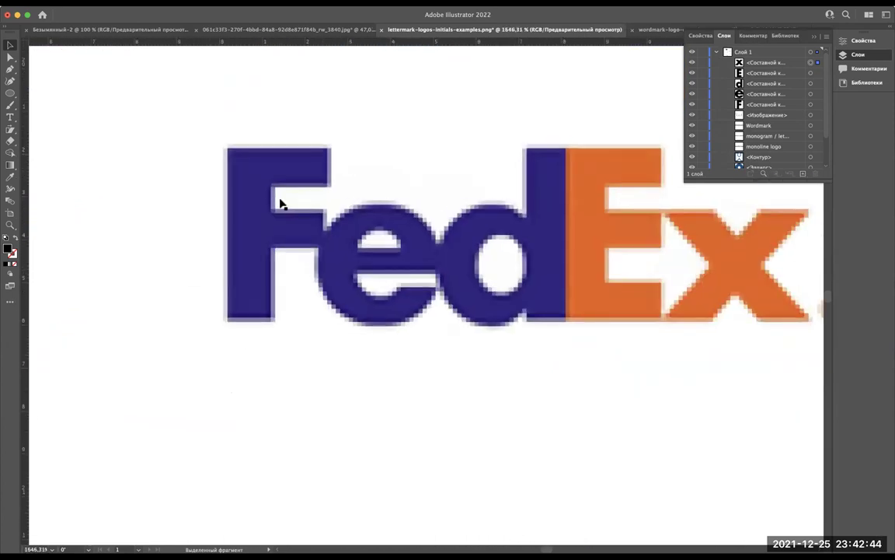
scroll(281, 254, down, 3)
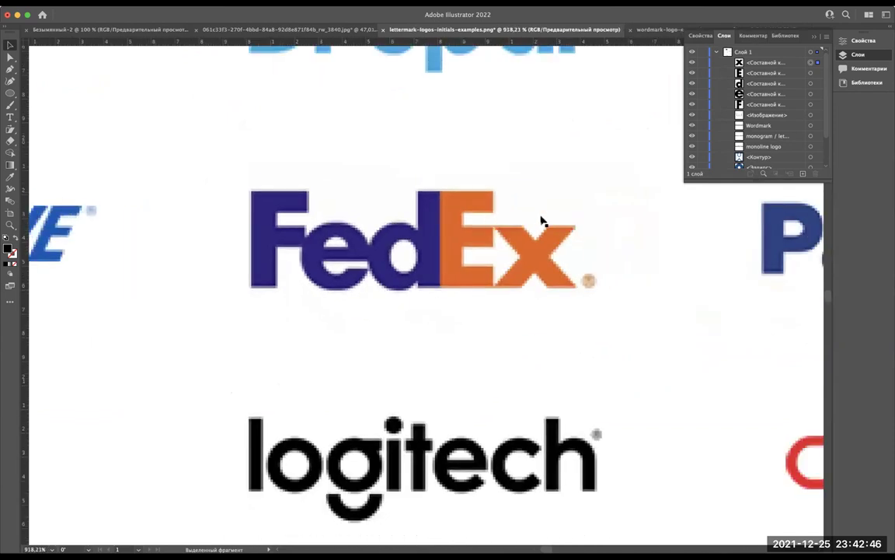
scroll(541, 221, up, 1)
scroll(541, 221, up, 3)
scroll(410, 302, up, 2)
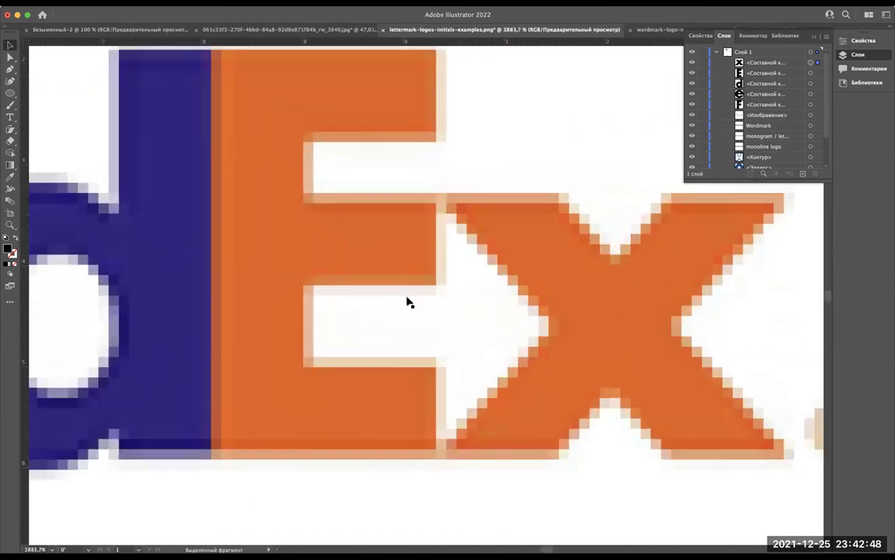
scroll(409, 303, up, 1)
scroll(410, 302, up, 1)
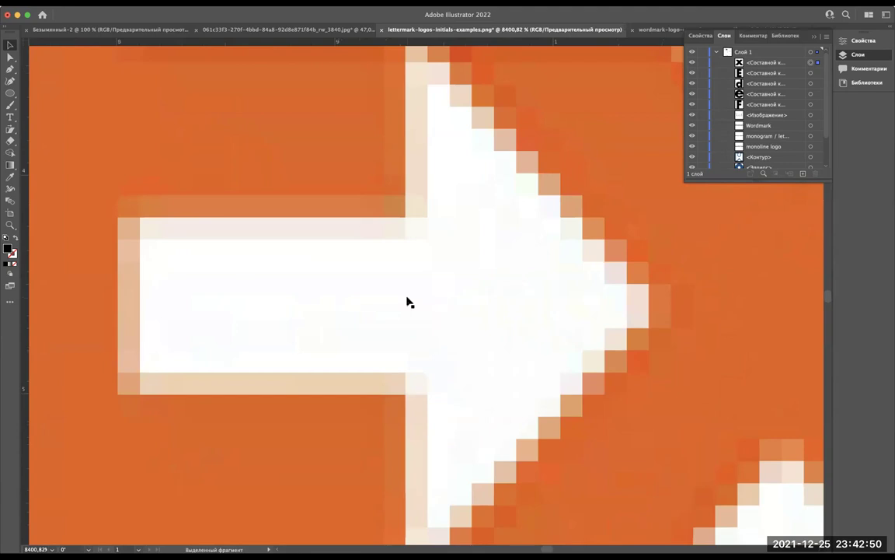
scroll(410, 302, down, 1)
scroll(410, 302, up, 1)
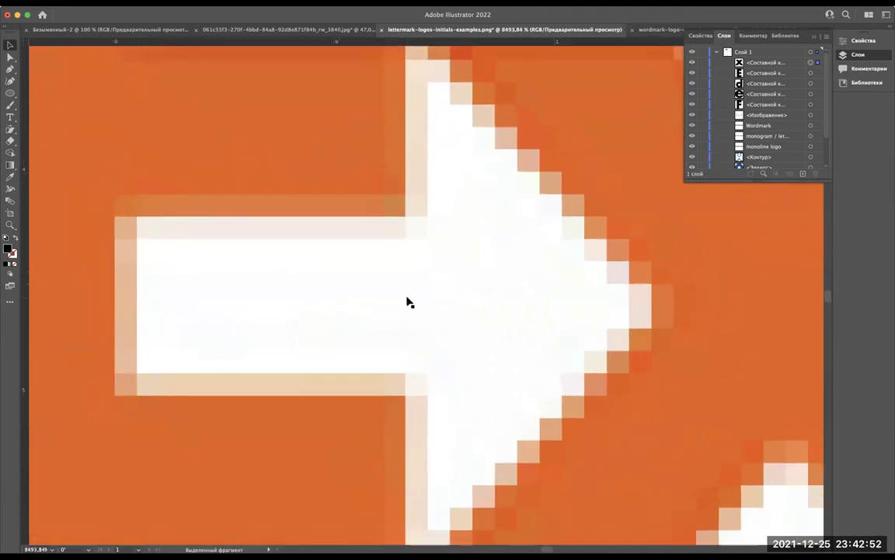
scroll(403, 325, down, 2)
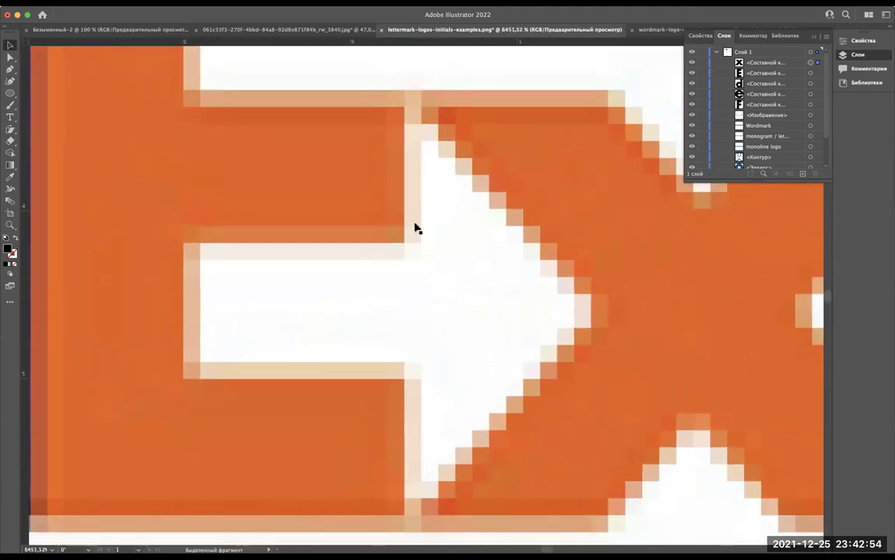
scroll(486, 316, up, 1)
scroll(486, 316, up, 1)
scroll(486, 315, down, 2)
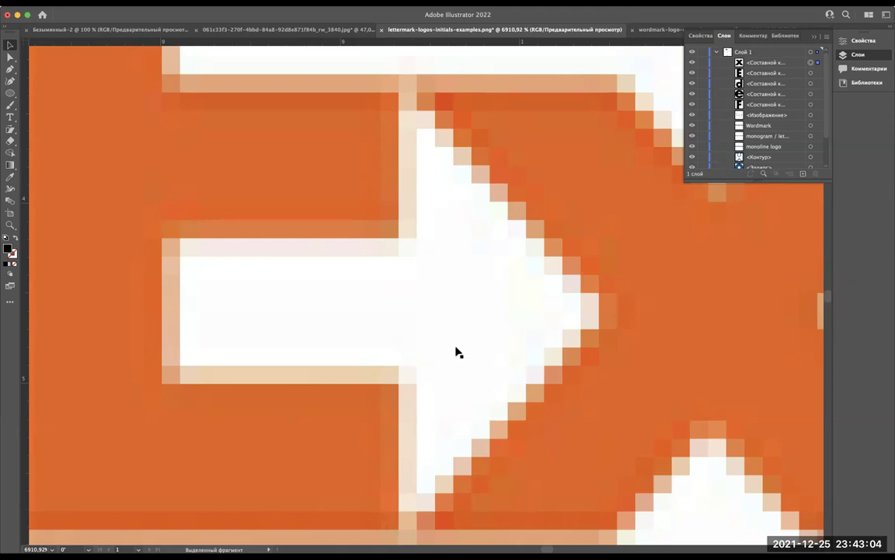
Step: Inspect the orange raster FedEx logo up close, then zoom to the traced black wordmark (Ctrl+Alt+0)
scroll(457, 352, down, 2)
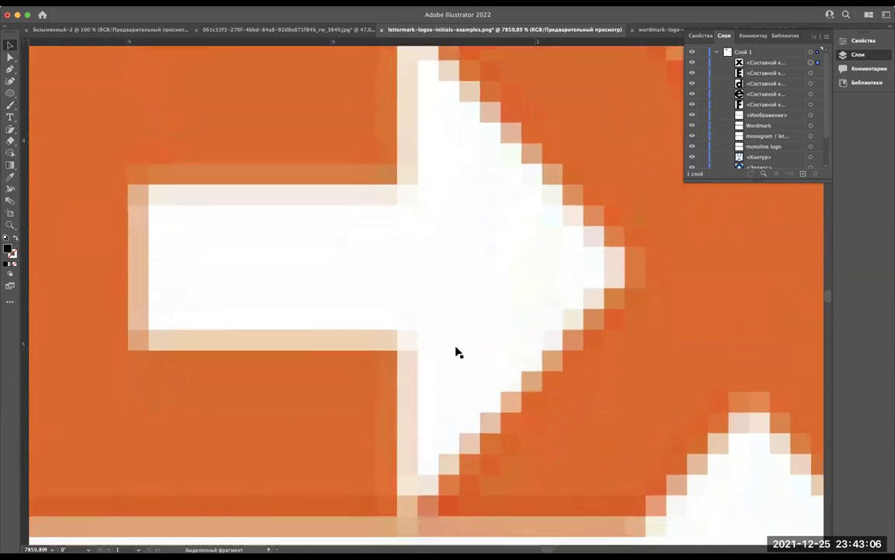
scroll(457, 352, down, 2)
scroll(457, 352, down, 3)
scroll(457, 352, down, 3)
scroll(457, 352, down, 2)
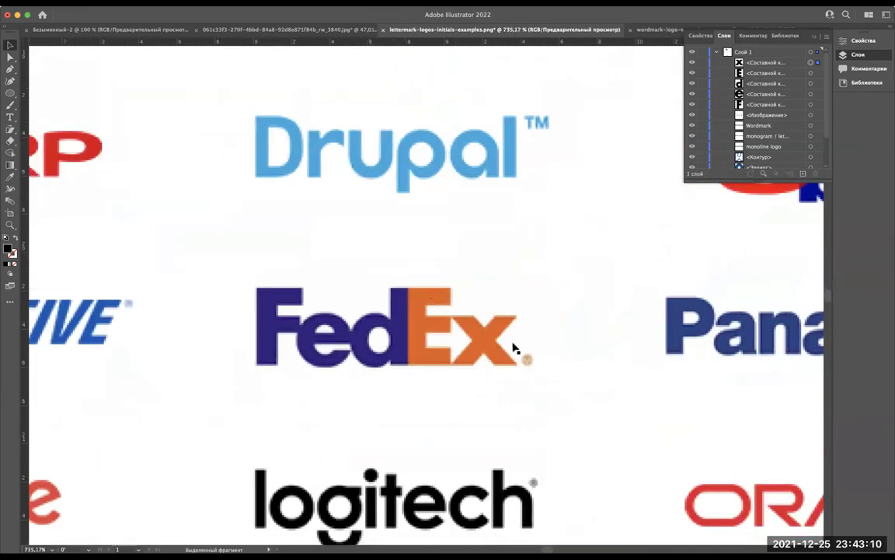
scroll(414, 342, up, 2)
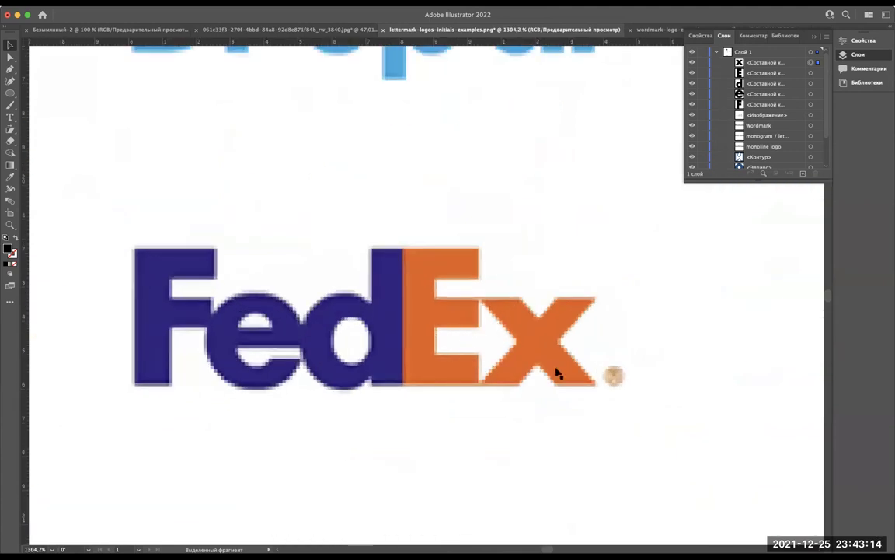
scroll(556, 372, up, 3)
scroll(556, 371, up, 1)
scroll(556, 373, down, 1)
scroll(556, 375, down, 3)
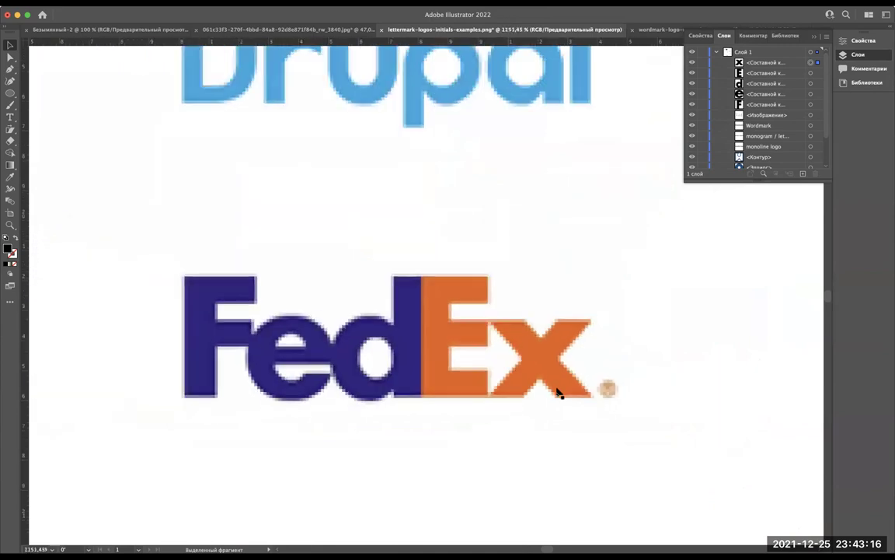
scroll(431, 334, down, 4)
scroll(431, 335, down, 3)
scroll(431, 335, down, 1)
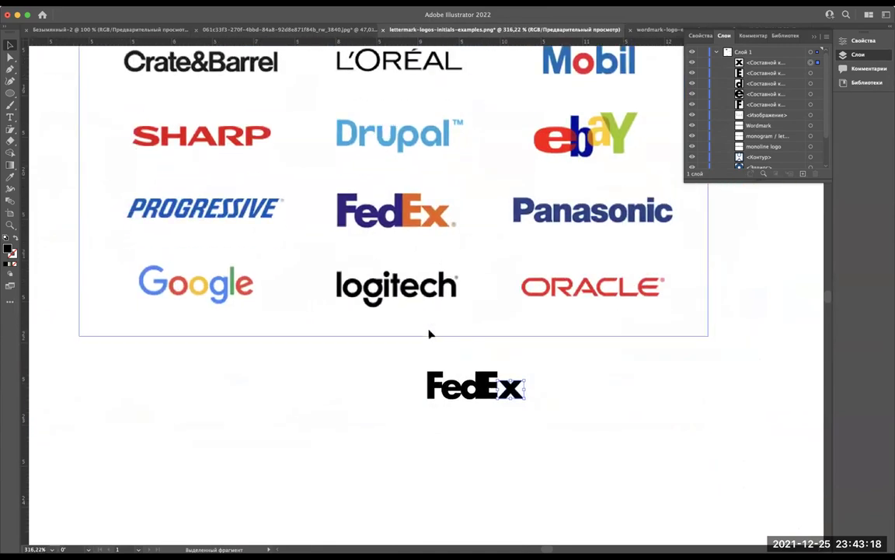
scroll(530, 424, up, 2)
scroll(437, 305, up, 3)
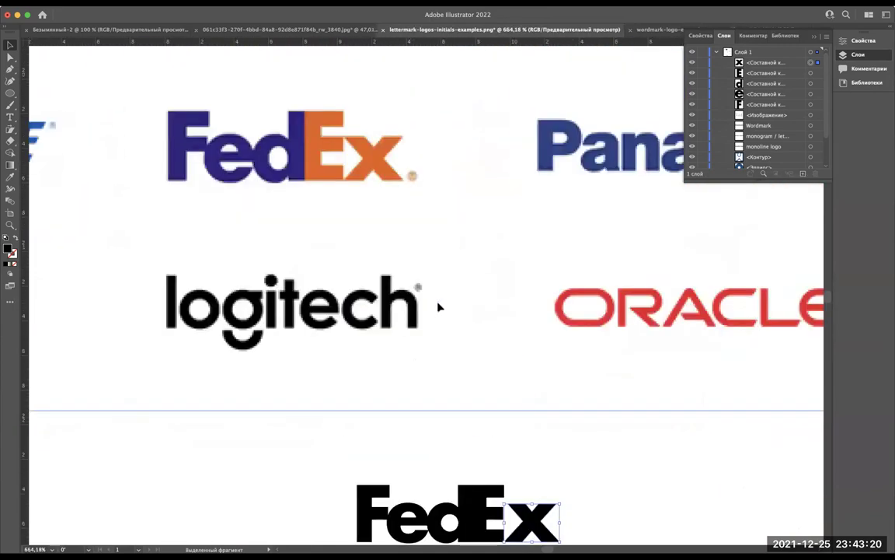
scroll(354, 226, up, 1)
scroll(351, 225, up, 1)
scroll(351, 225, up, 4)
scroll(388, 213, up, 1)
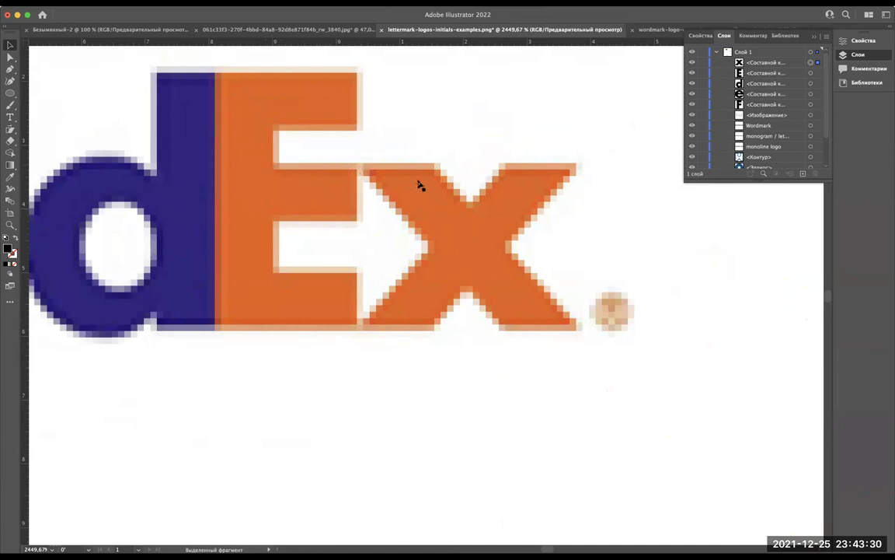
scroll(427, 191, down, 2)
key(ctrl+alt+0)
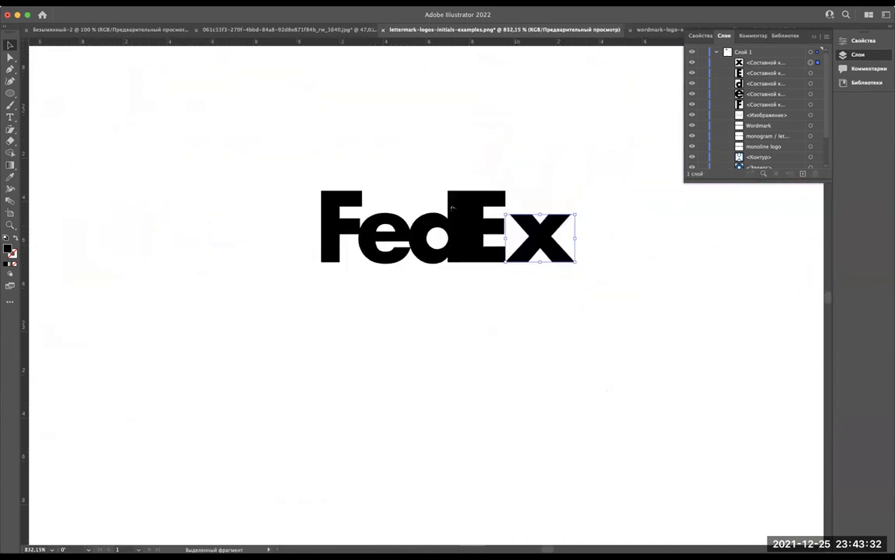
Step: Scale the traced x down slightly from its top so it sits level with the E's middle bar
scroll(493, 237, up, 4)
scroll(455, 128, up, 2)
scroll(455, 129, up, 3)
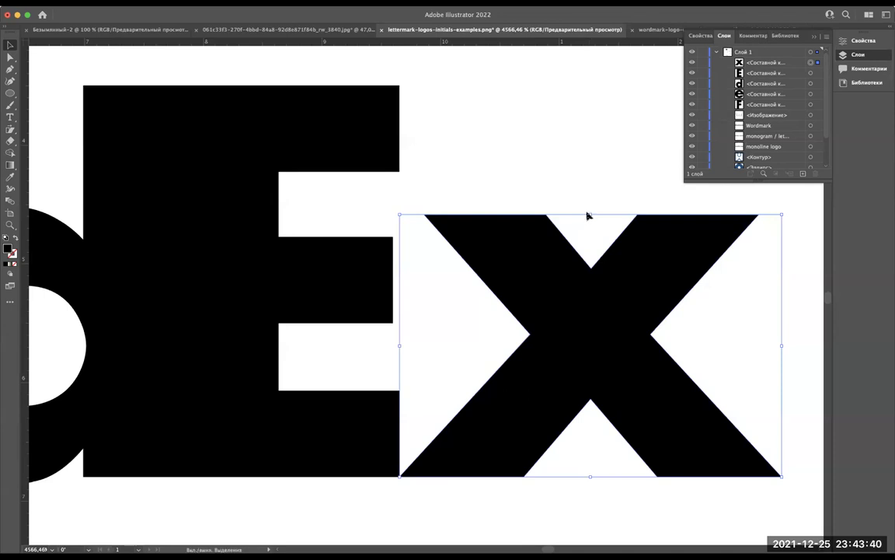
drag(590, 216, 589, 240)
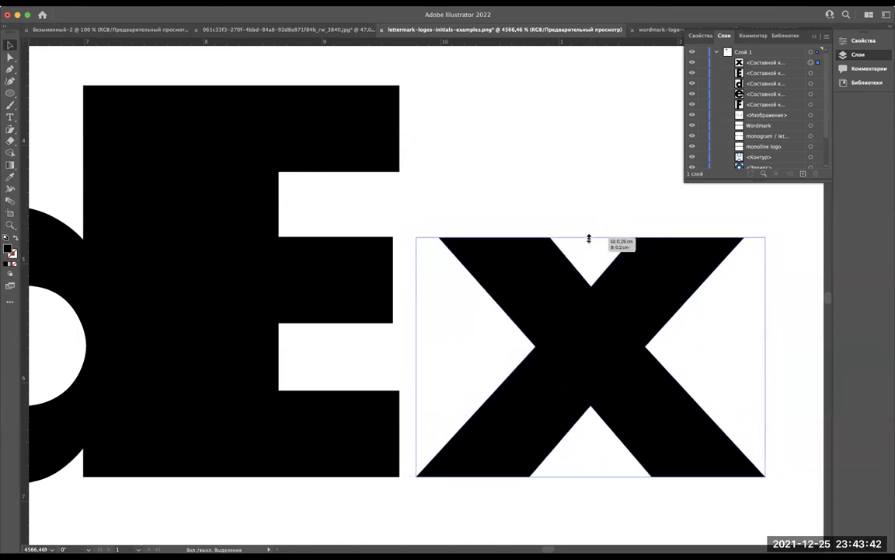
mouse_move(589, 240)
mouse_down()
mouse_move(497, 249)
mouse_move(414, 230)
mouse_move(394, 241)
mouse_up()
scroll(393, 264, up, 10)
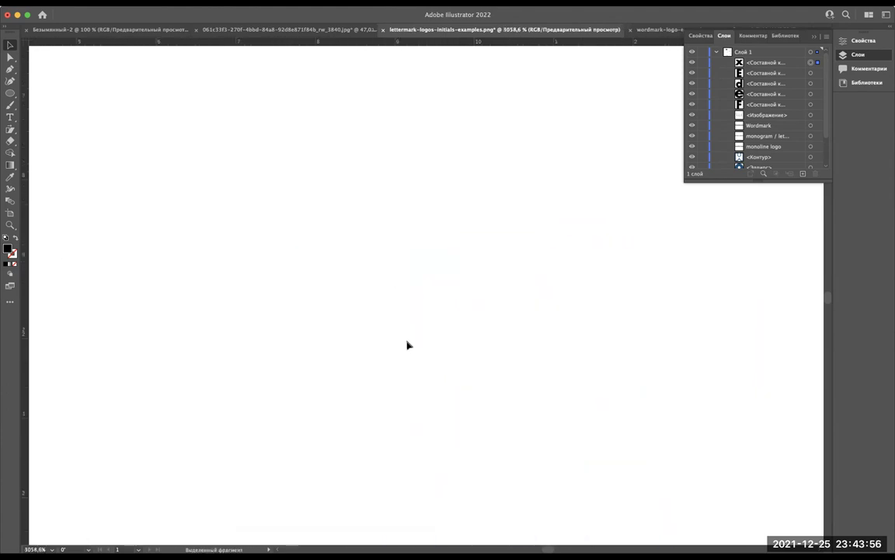
Step: Place a vertical guide along the E's right edge
scroll(417, 368, up, 5)
scroll(418, 368, up, 5)
scroll(310, 342, up, 3)
scroll(156, 315, down, 1)
scroll(157, 315, down, 5)
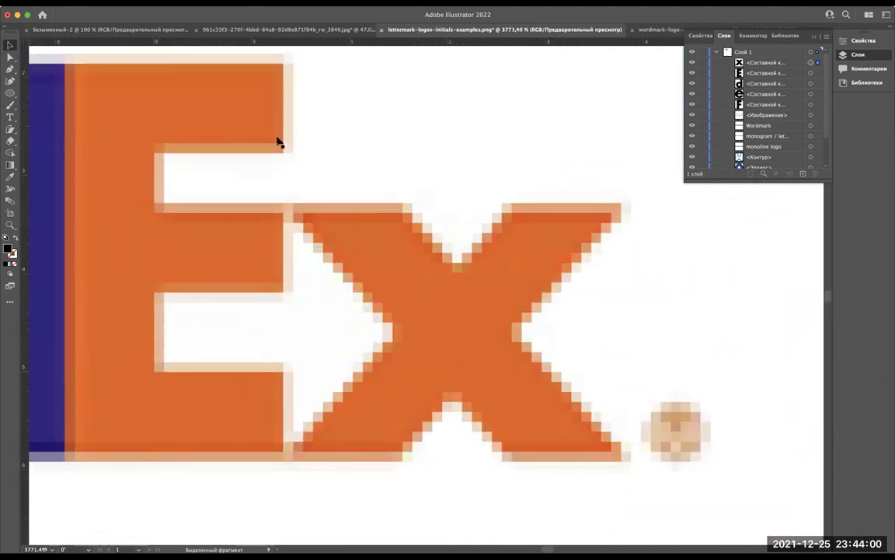
scroll(255, 478, up, 1)
scroll(249, 533, down, 5)
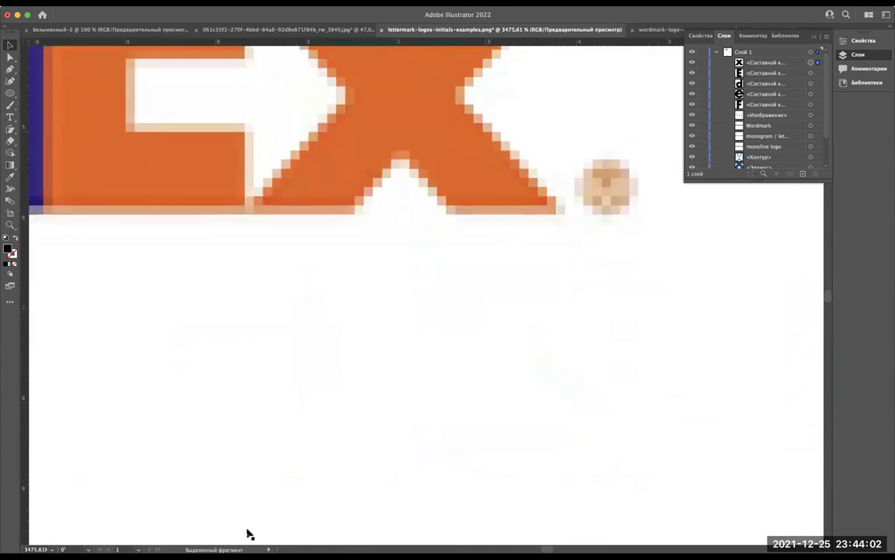
scroll(248, 533, up, 5)
scroll(249, 533, down, 5)
scroll(248, 533, down, 3)
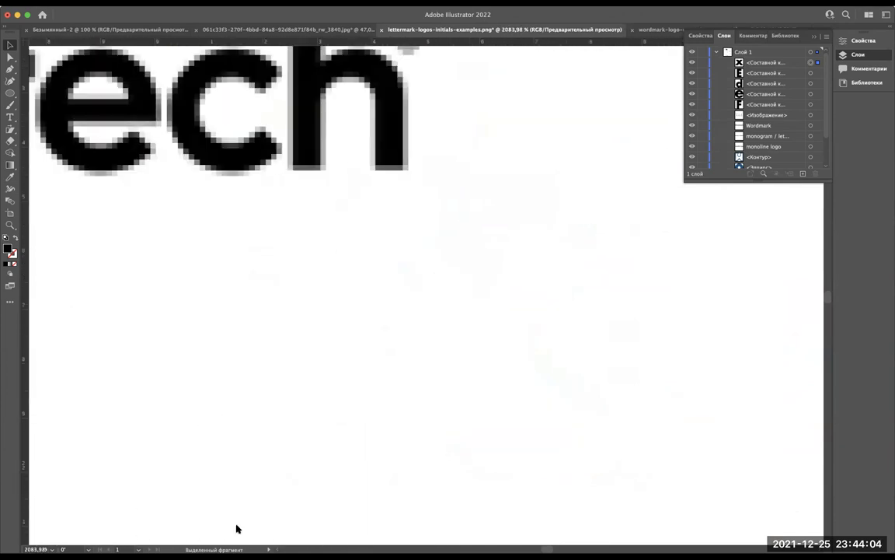
scroll(399, 150, up, 3)
scroll(389, 194, down, 3)
scroll(381, 223, down, 3)
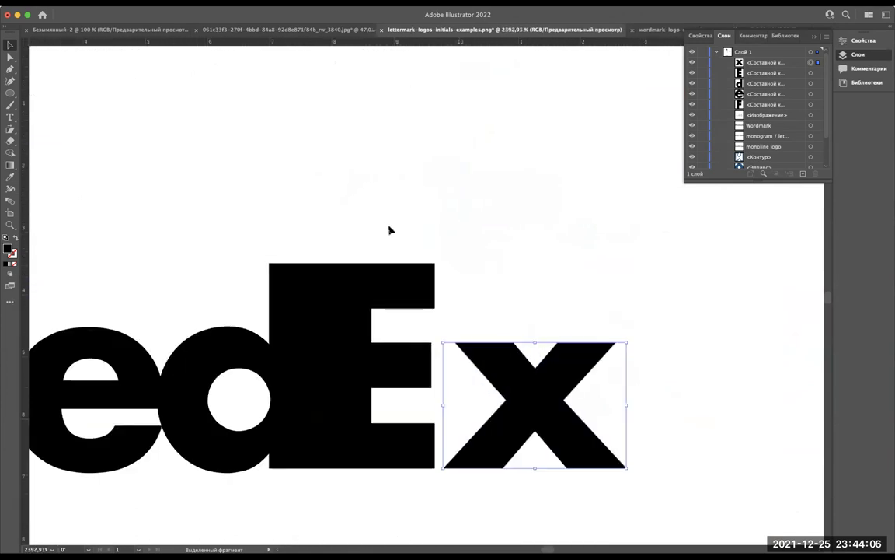
scroll(436, 404, down, 3)
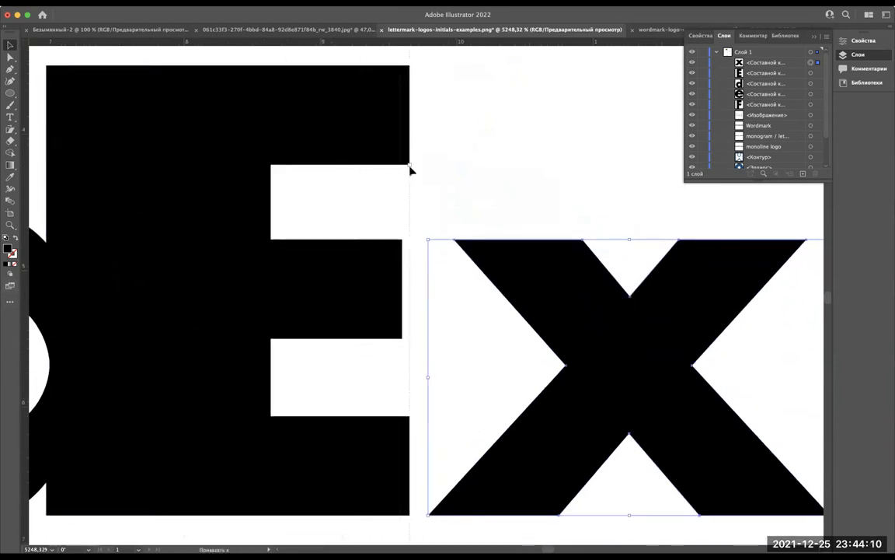
drag(411, 171, 410, 167)
scroll(364, 262, down, 2)
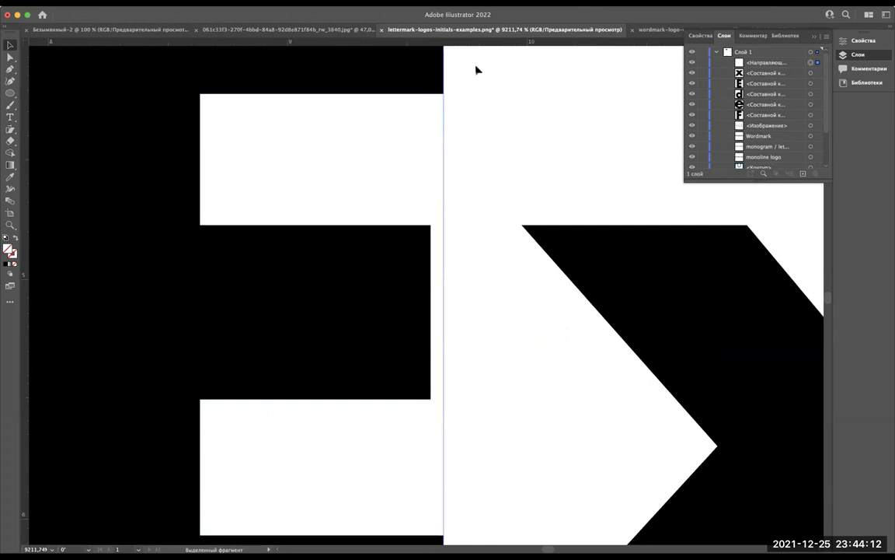
Step: Check the anchor points along the E's right edge with Direct Selection
key(a)
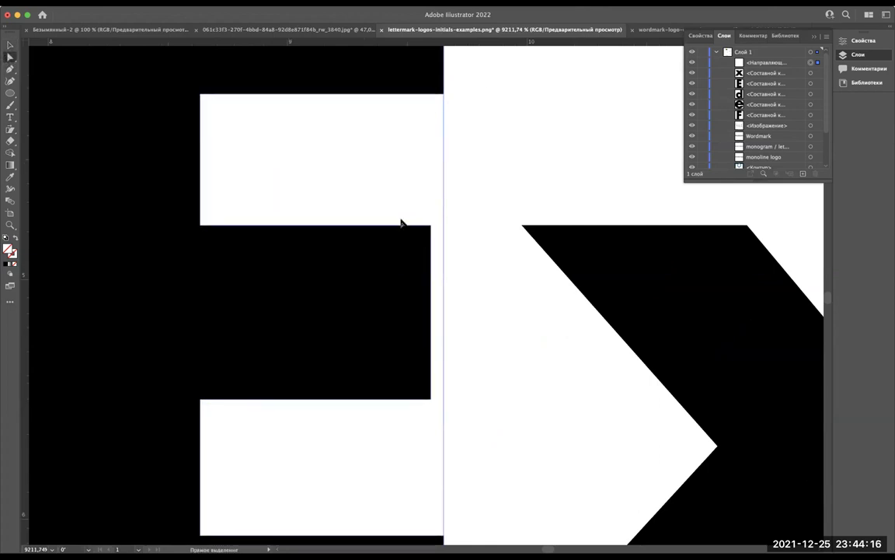
drag(414, 206, 436, 412)
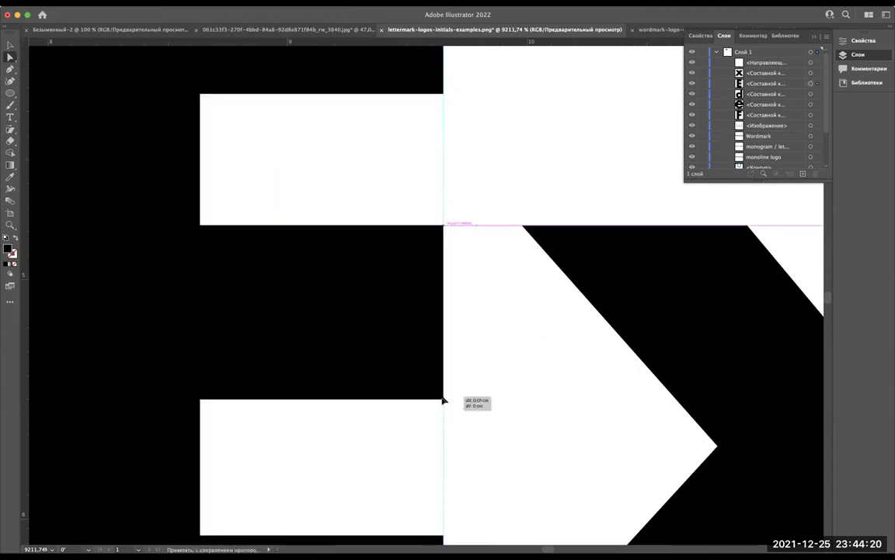
scroll(444, 399, down, 3)
scroll(444, 400, down, 2)
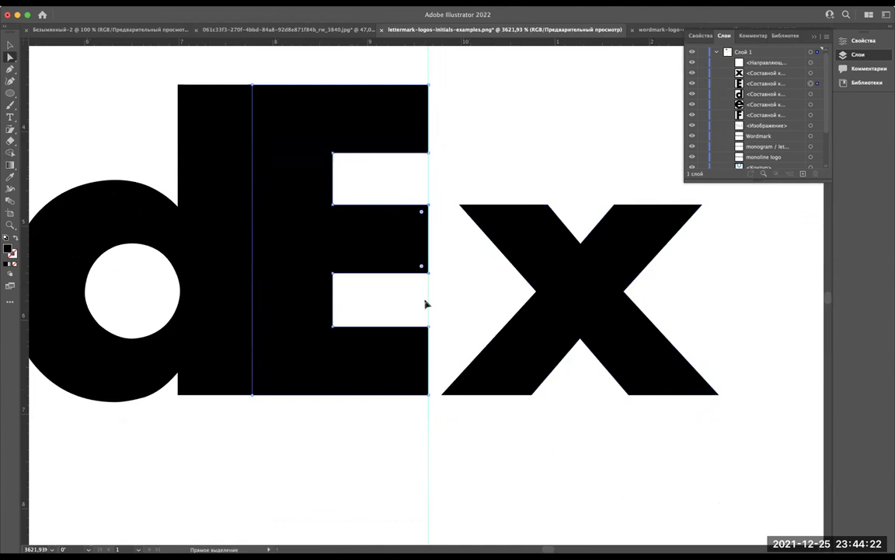
scroll(424, 300, up, 2)
drag(458, 284, 397, 322)
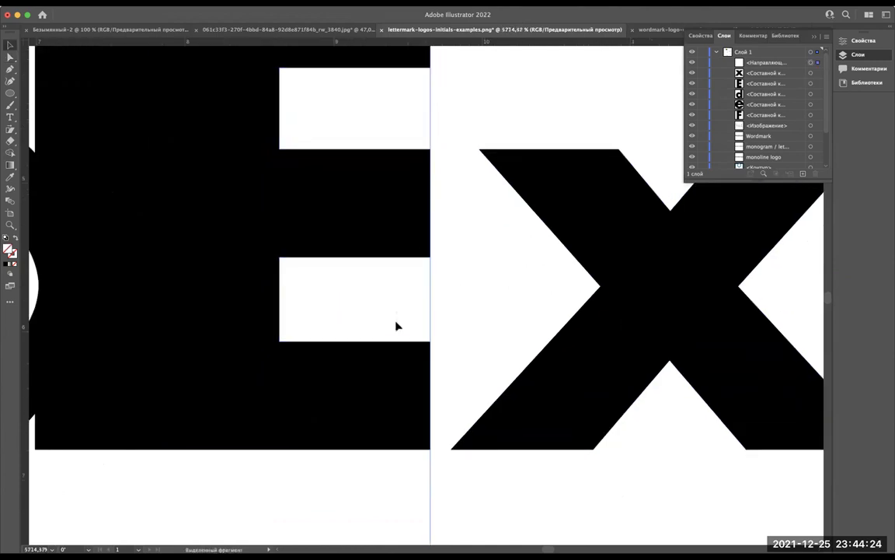
Step: Delete the guide and move the x left until it touches the E
key(Delete)
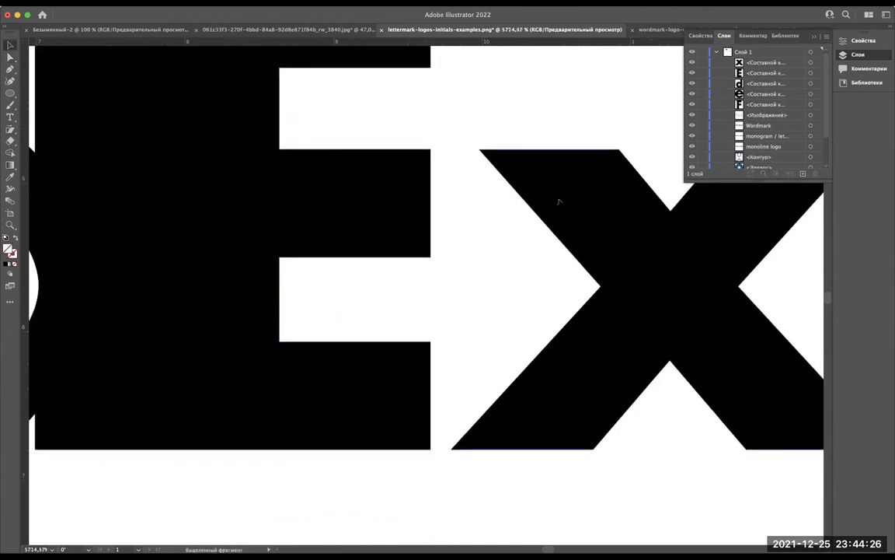
drag(537, 213, 538, 201)
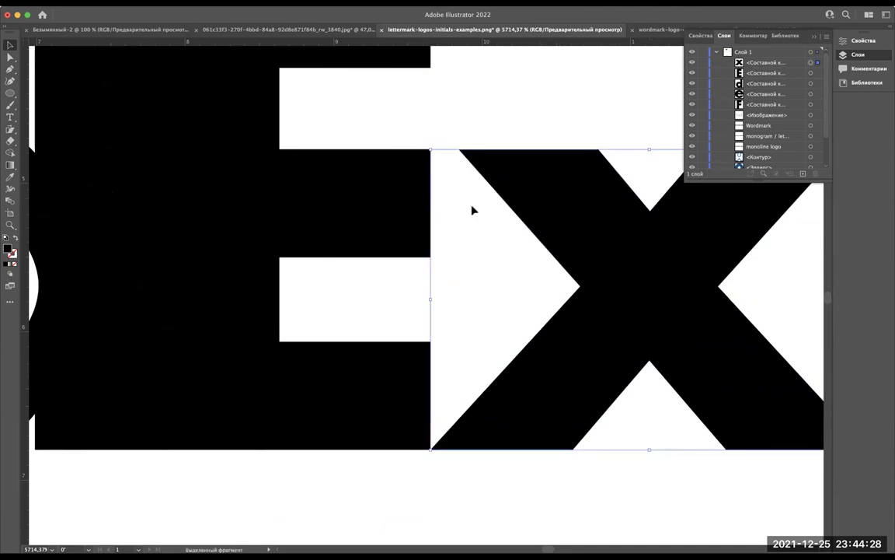
scroll(472, 208, down, 3)
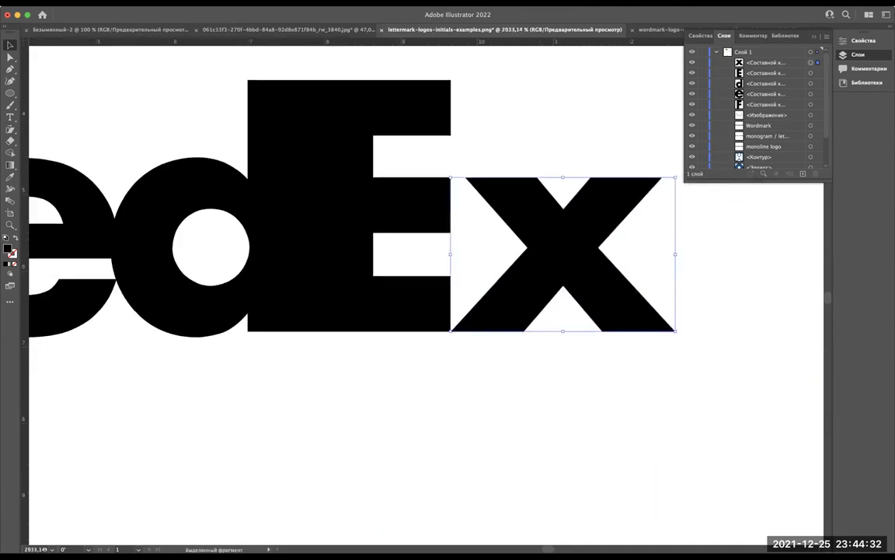
scroll(505, 243, up, 2)
Step: Move the x away from the word toward the lower right
click(444, 336)
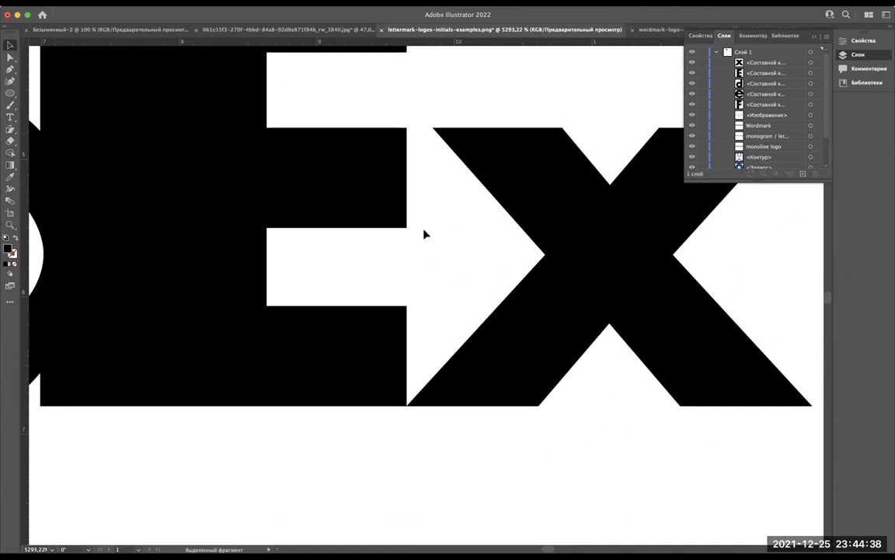
scroll(424, 234, right, 2)
scroll(423, 233, up, 1)
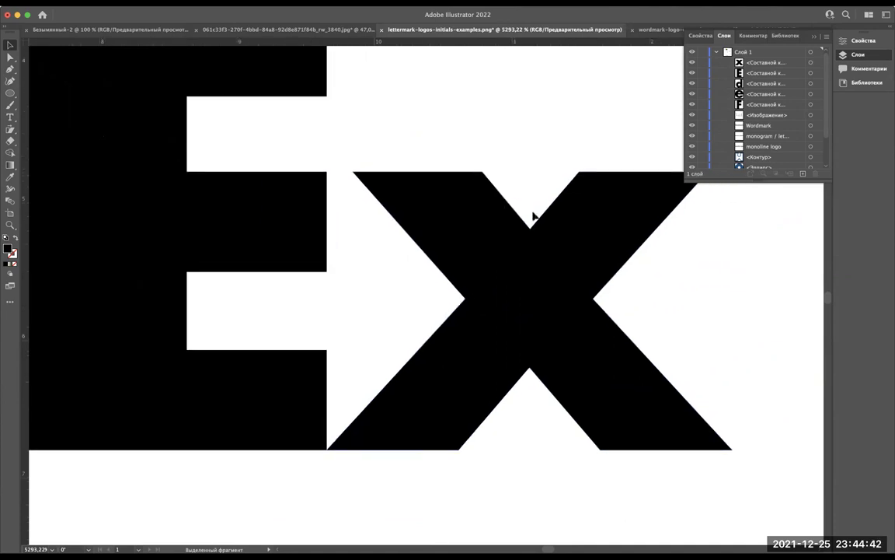
alt+scroll(531, 218, down, 5)
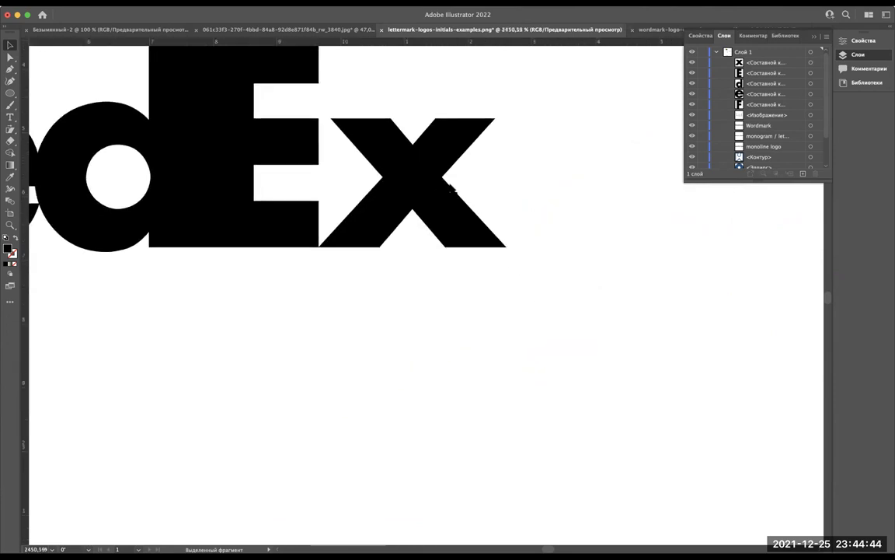
mouse_move(448, 187)
mouse_down()
mouse_move(614, 303)
mouse_move(622, 455)
mouse_move(451, 385)
mouse_up()
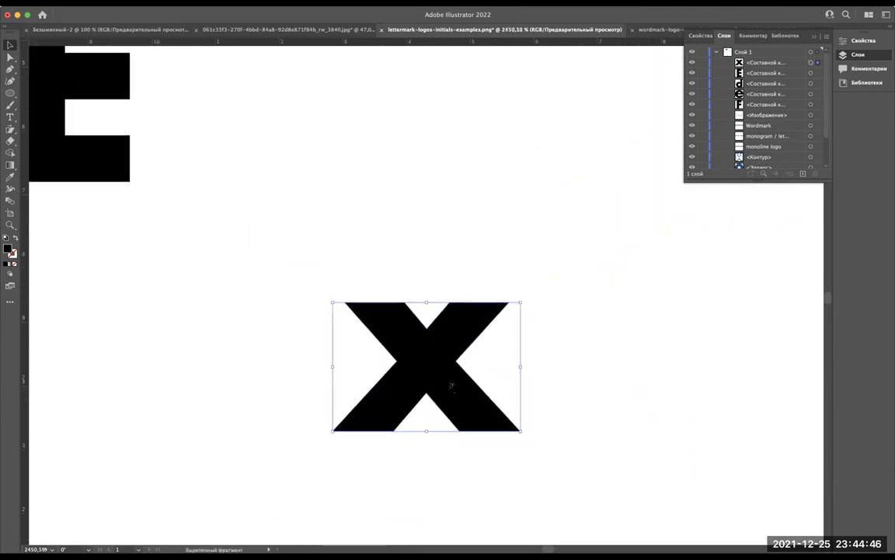
alt+scroll(451, 385, up, 4)
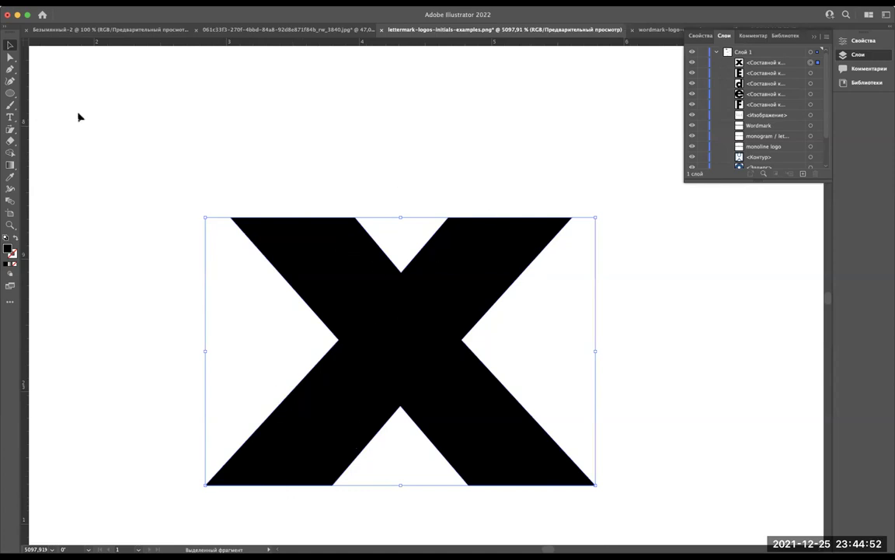
scroll(233, 193, down, 3)
Step: Run a horizontal guide through the x's crossing point and line up both halves on it
drag(108, 41, 109, 269)
drag(365, 269, 344, 275)
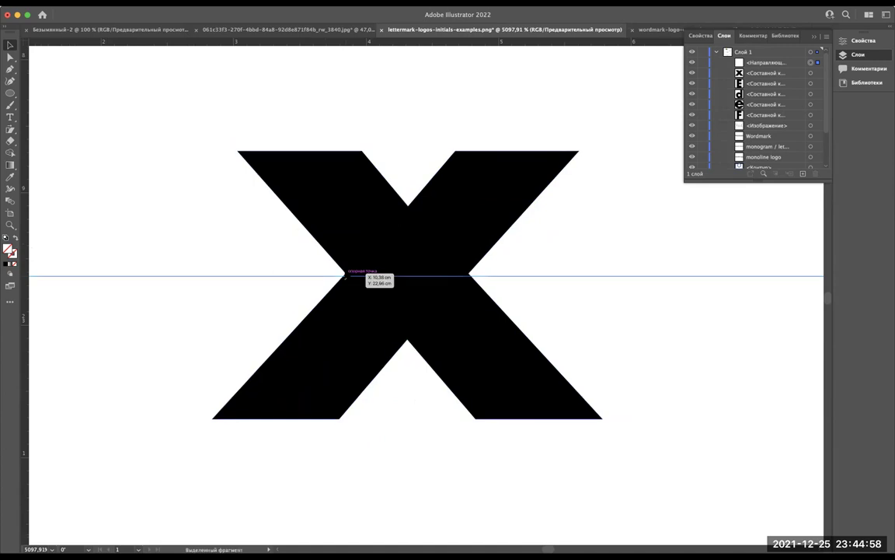
drag(344, 275, 349, 290)
click(262, 312)
scroll(380, 318, up, 3)
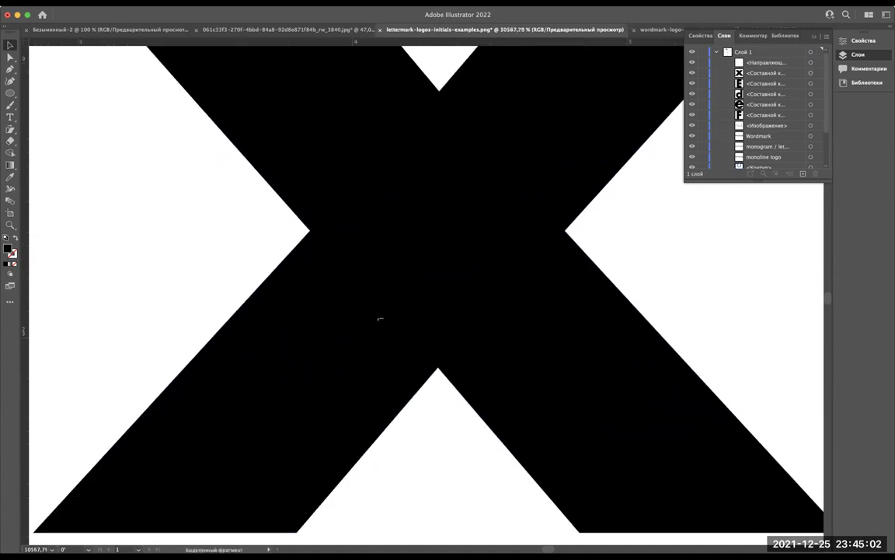
drag(380, 323, 380, 327)
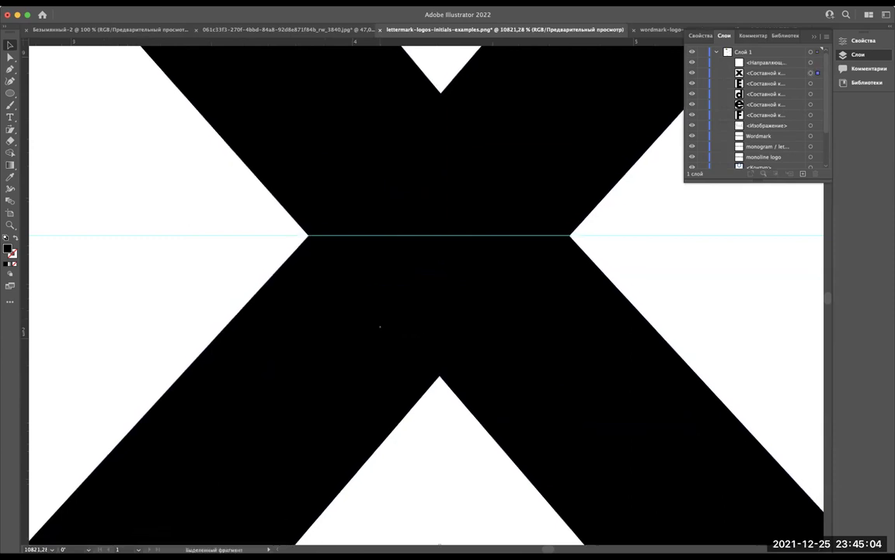
scroll(371, 328, down, 3)
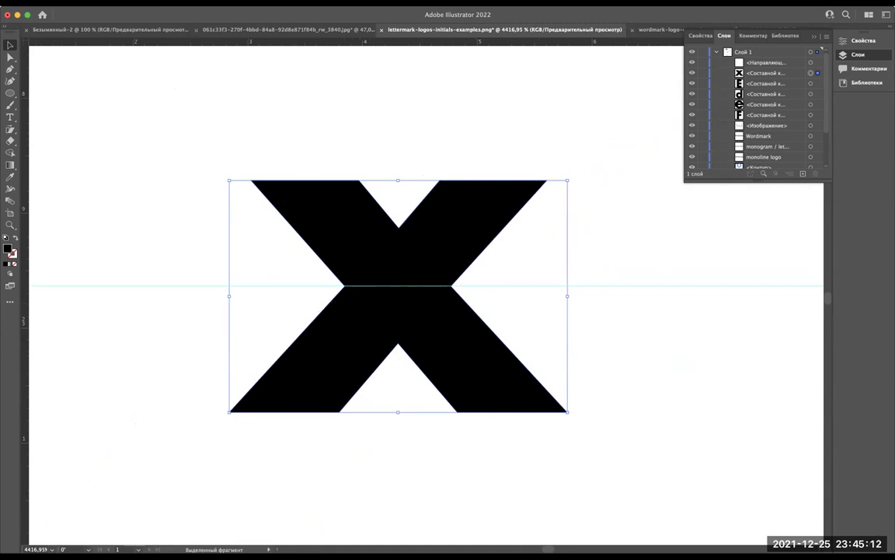
Step: Draw a rectangle covering the X's entire top half, its bottom edge on the middle seam
drag(93, 257, 160, 416)
click(10, 93)
click(11, 93)
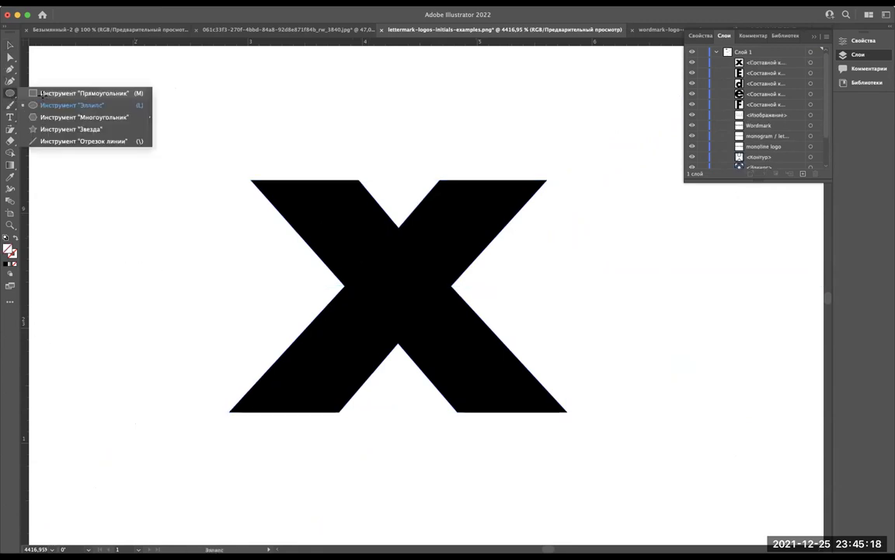
click(42, 93)
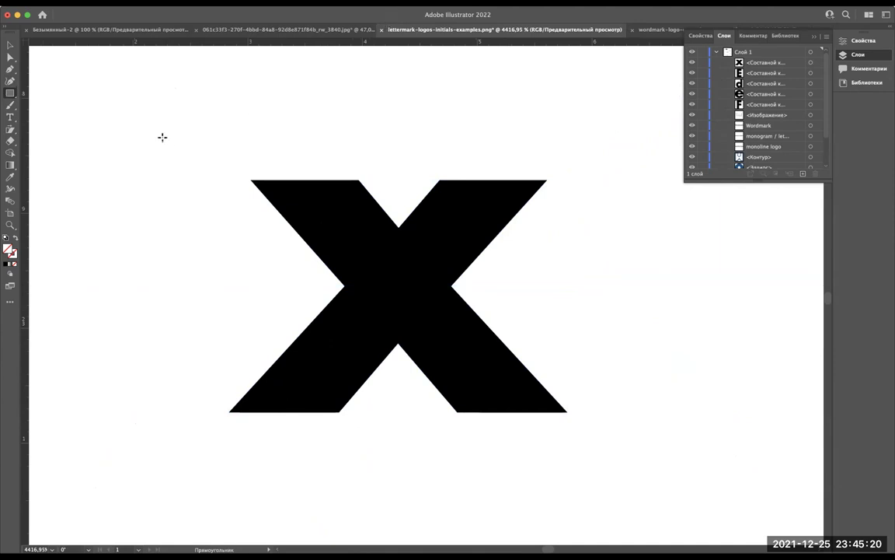
mouse_move(162, 138)
mouse_down()
mouse_move(355, 285)
mouse_move(344, 285)
mouse_up()
scroll(342, 268, up, 1)
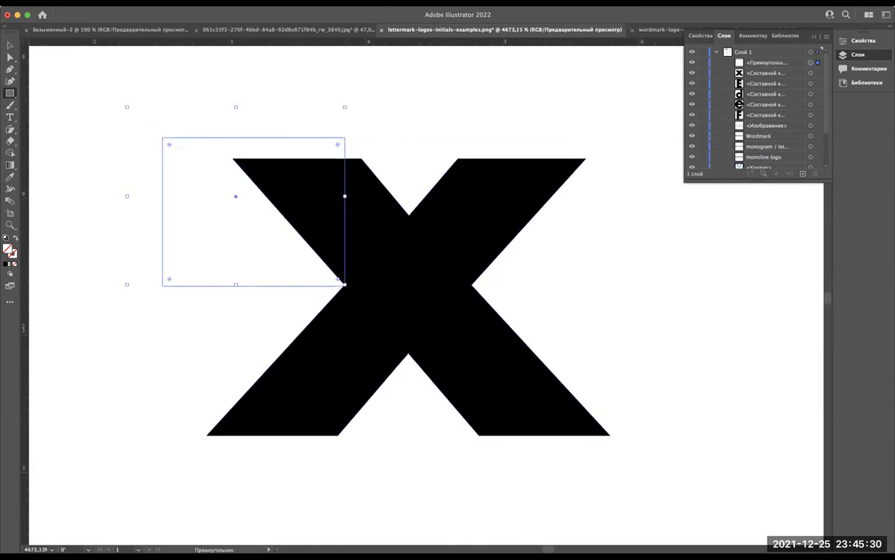
scroll(336, 250, up, 4)
scroll(320, 250, down, 5)
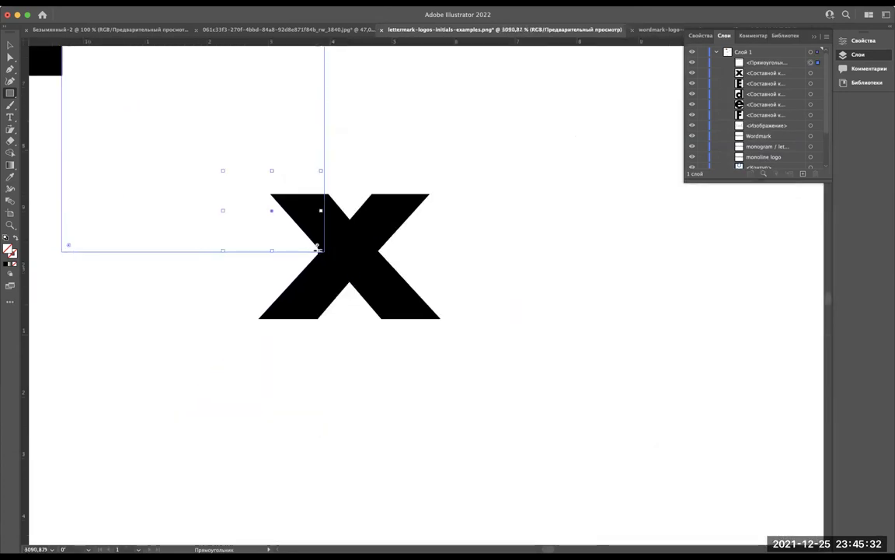
scroll(298, 209, up, 2)
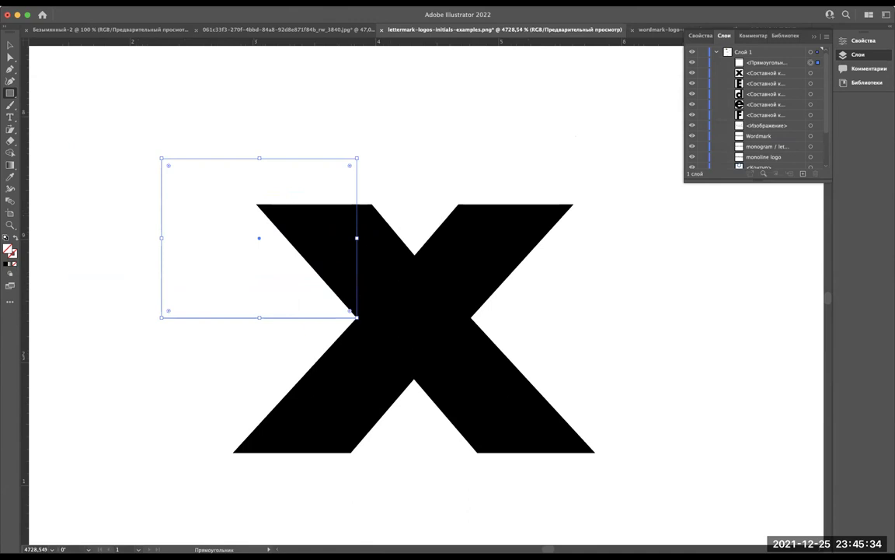
mouse_move(357, 238)
mouse_down()
mouse_move(583, 232)
mouse_move(615, 222)
mouse_up()
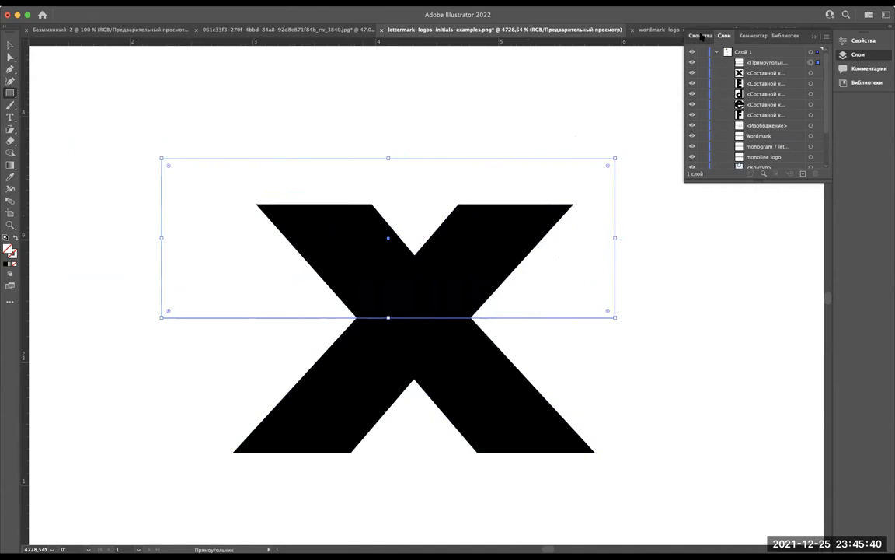
click(700, 35)
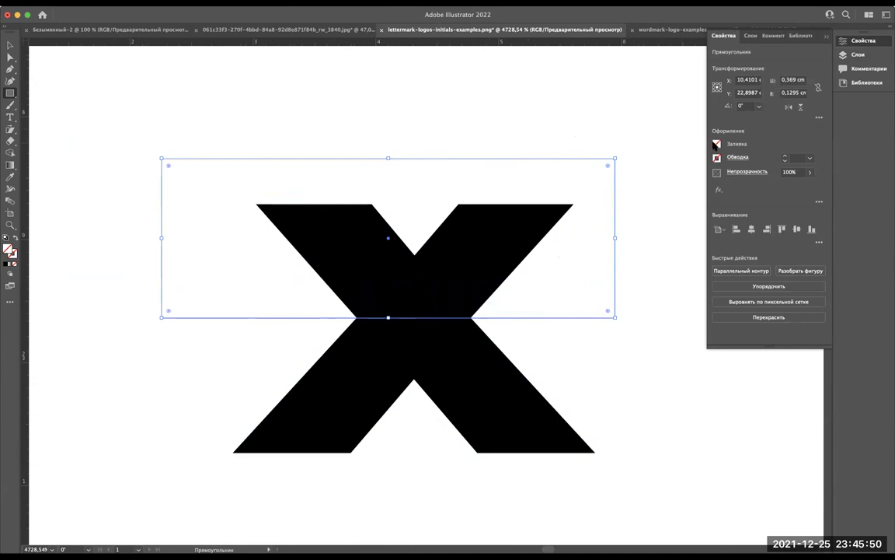
Step: Fill the rectangle with yellow
click(716, 145)
click(670, 162)
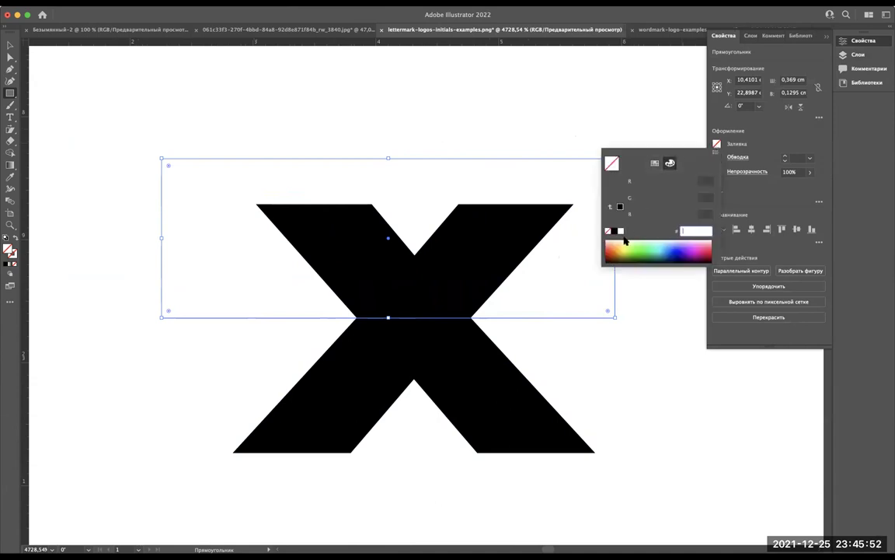
click(624, 246)
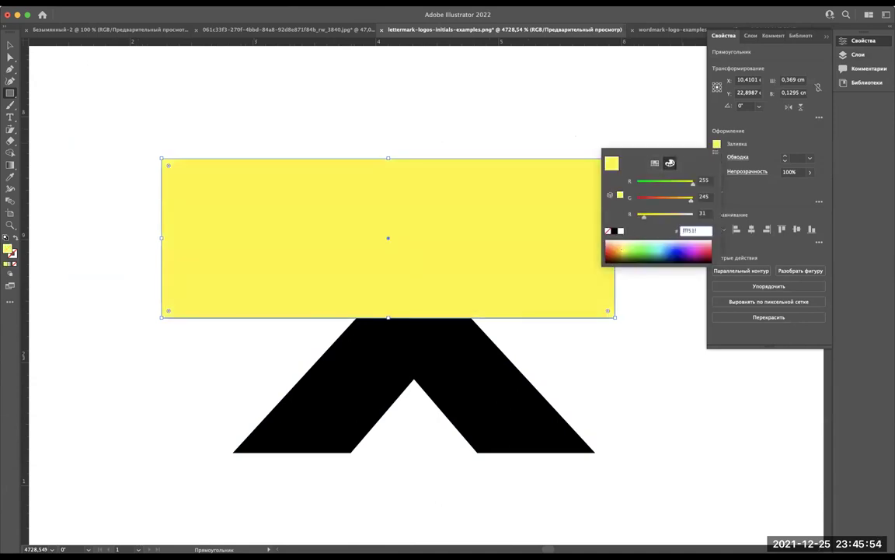
click(11, 41)
click(10, 45)
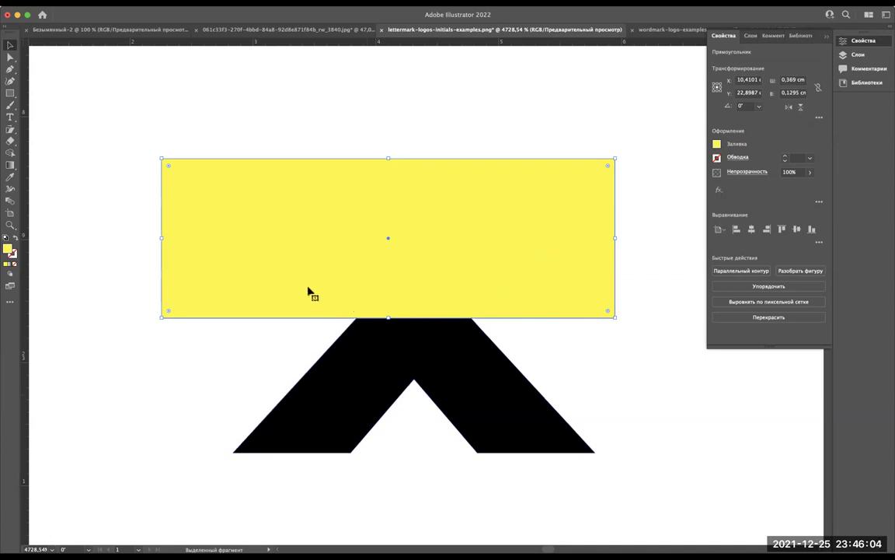
Step: Subtract the rectangle from the X with Minus Front, then Alt-drag a chevron copy upward
drag(125, 144, 493, 457)
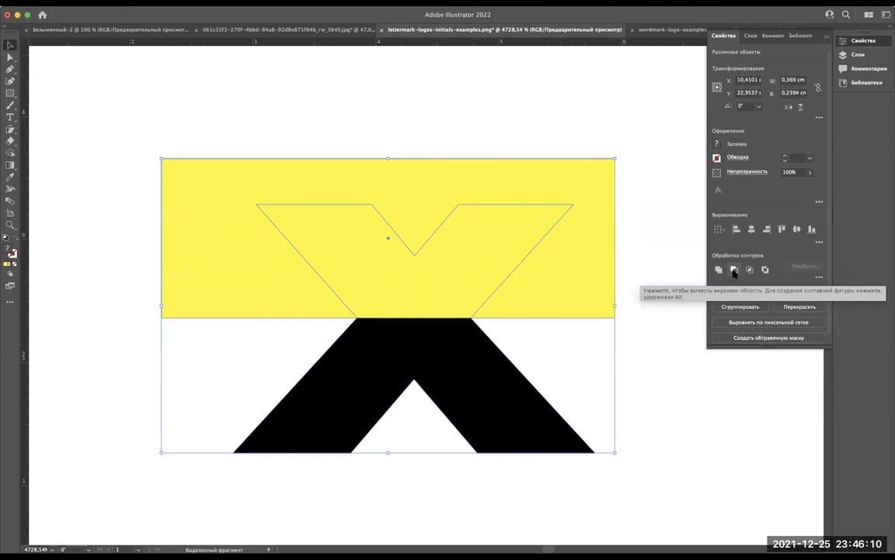
click(735, 271)
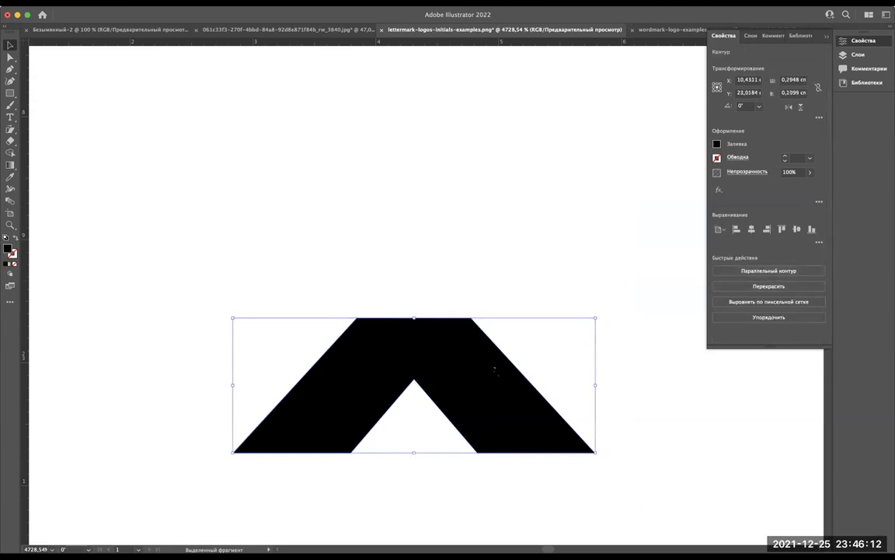
click(531, 271)
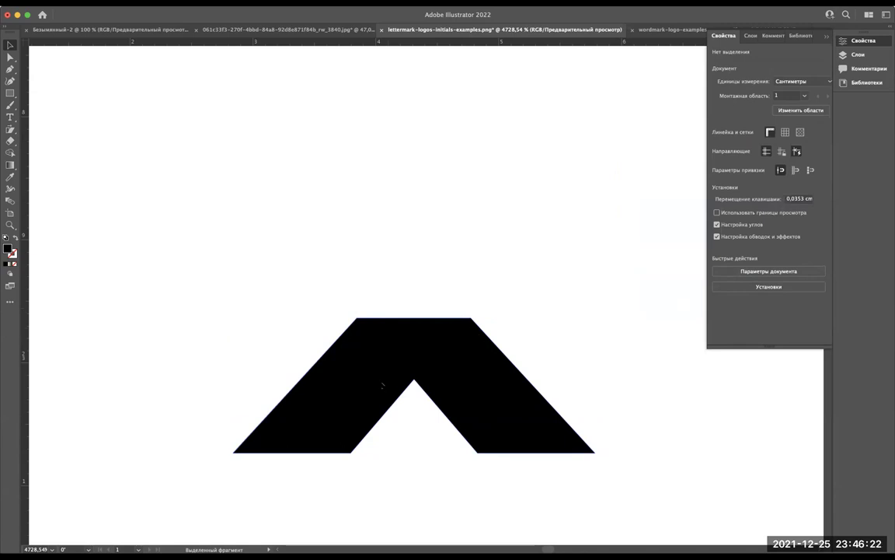
drag(381, 382, 375, 247)
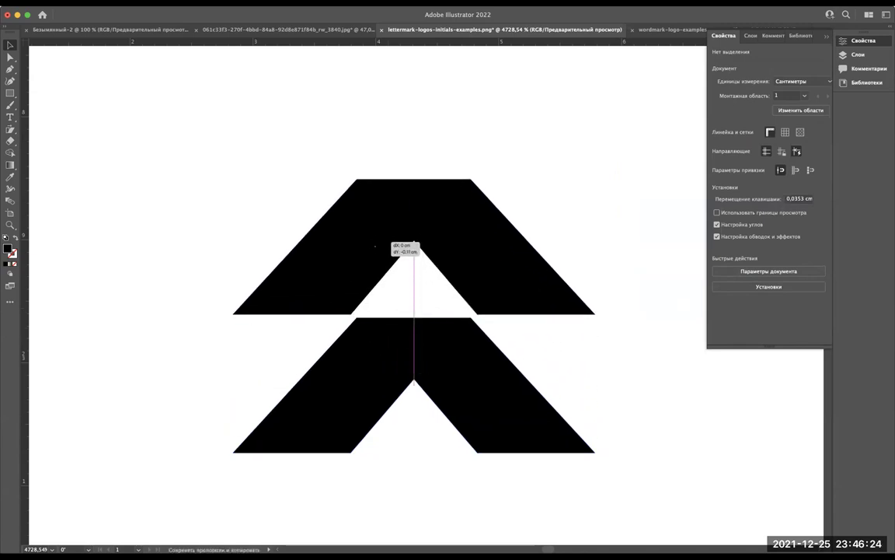
Step: Rotate the chevron copy 180° and snap it onto the lower chevron at the seam
drag(376, 247, 371, 224)
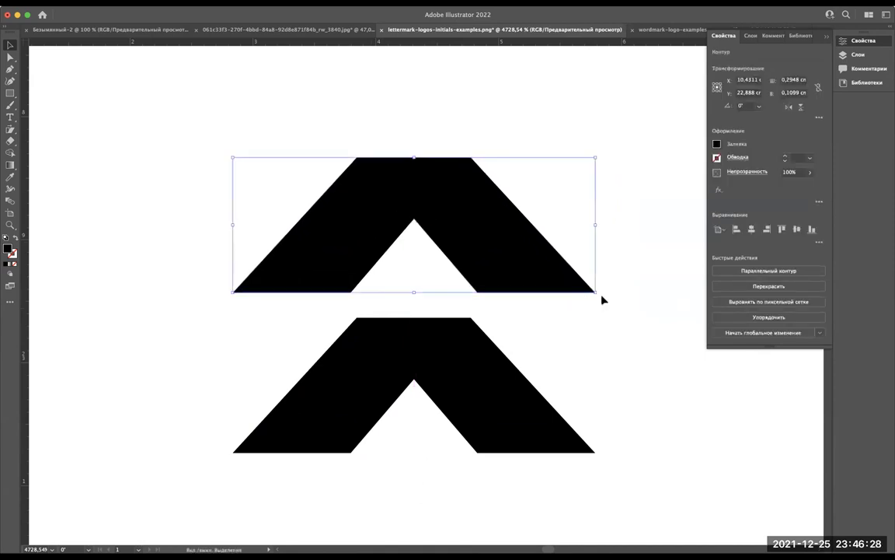
drag(599, 296, 260, 199)
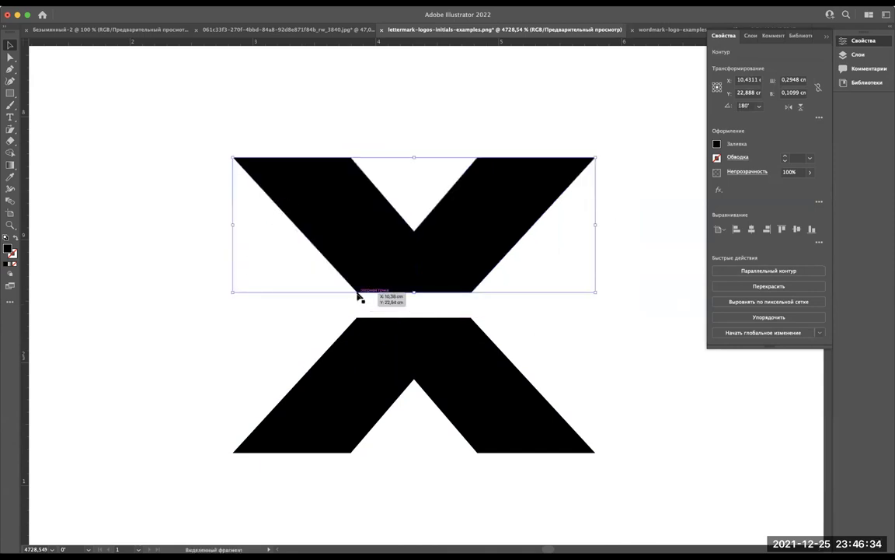
drag(357, 294, 356, 319)
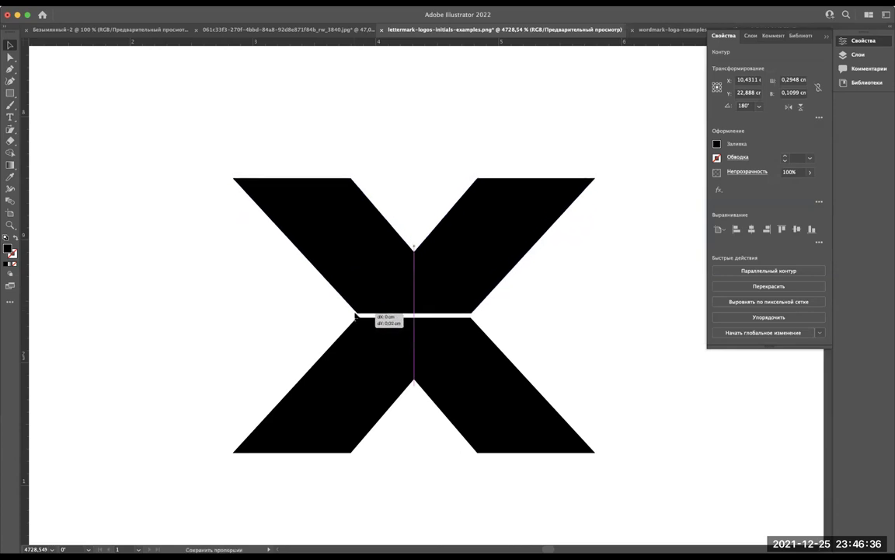
click(423, 216)
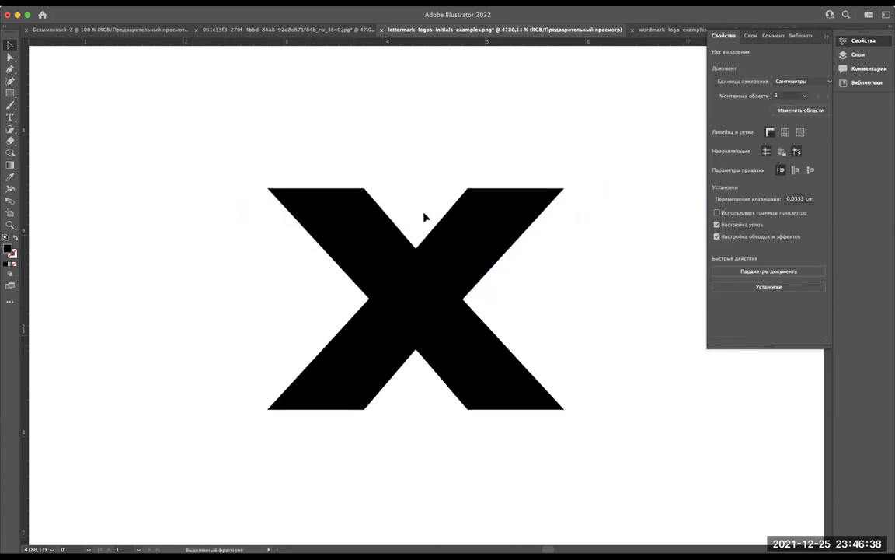
Step: Select both chevrons and merge them into one x with Pathfinder Unite
scroll(424, 217, down, 3)
scroll(422, 233, down, 1)
scroll(420, 240, down, 2)
scroll(419, 240, up, 3)
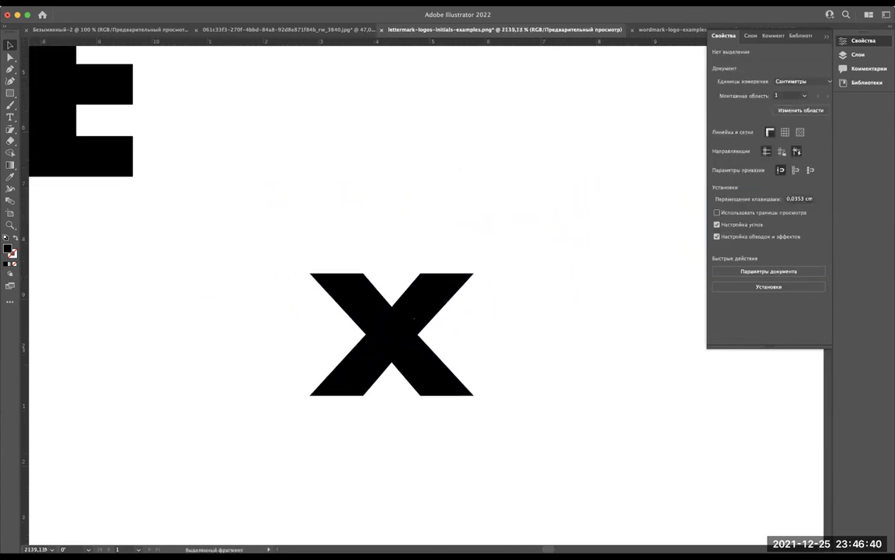
scroll(407, 437, up, 2)
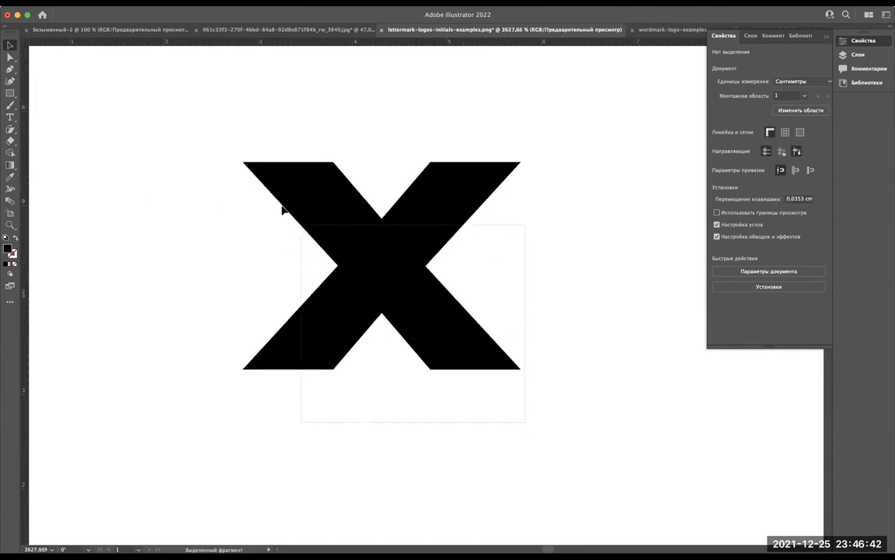
drag(207, 142, 553, 172)
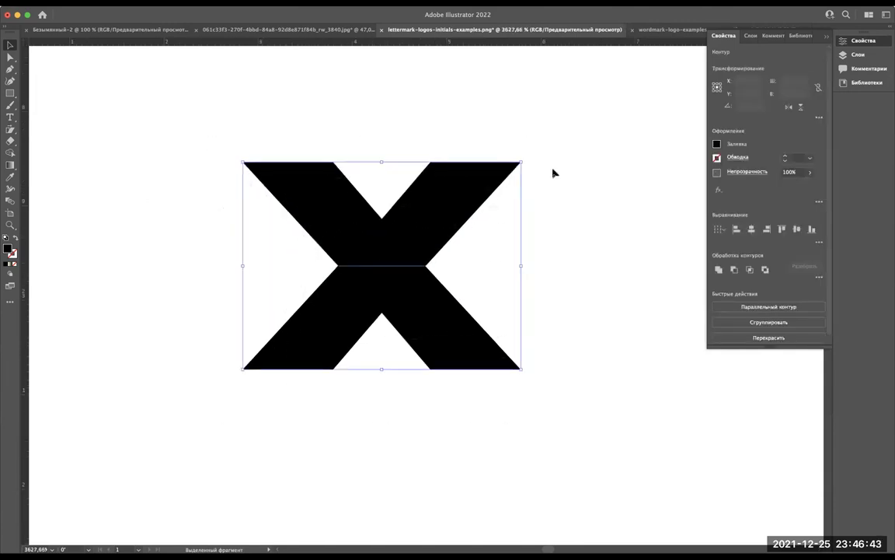
click(719, 270)
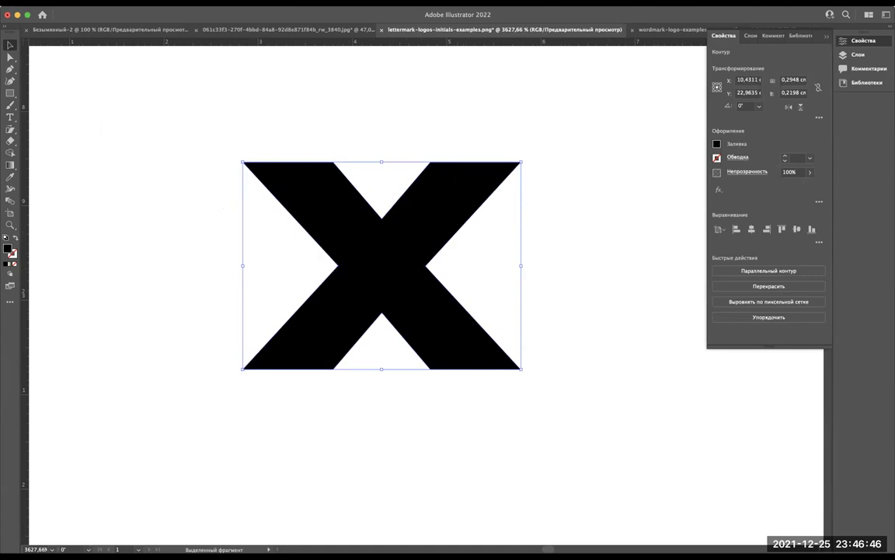
Step: Move the merged x beside FedE to spell FedEx
click(460, 253)
mouse_move(460, 215)
mouse_down()
mouse_move(237, 343)
mouse_move(439, 144)
mouse_move(588, 216)
mouse_up()
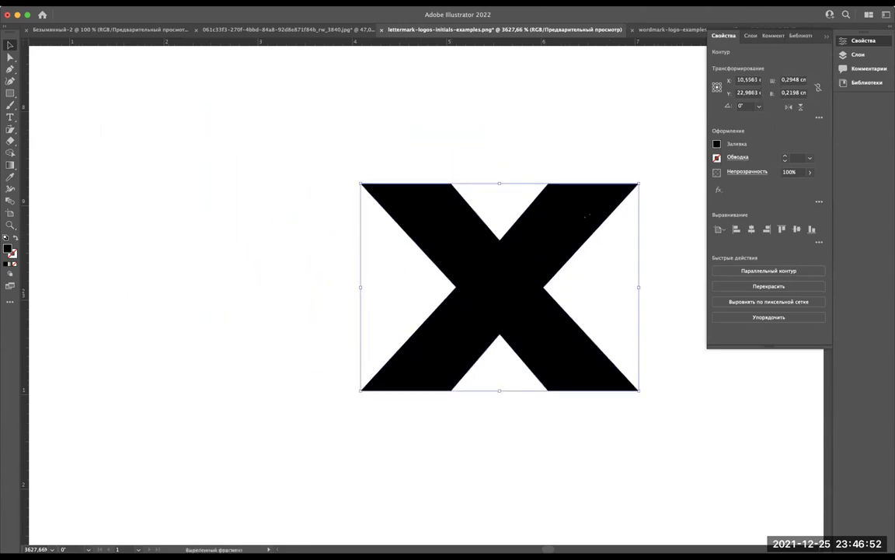
scroll(372, 286, down, 5)
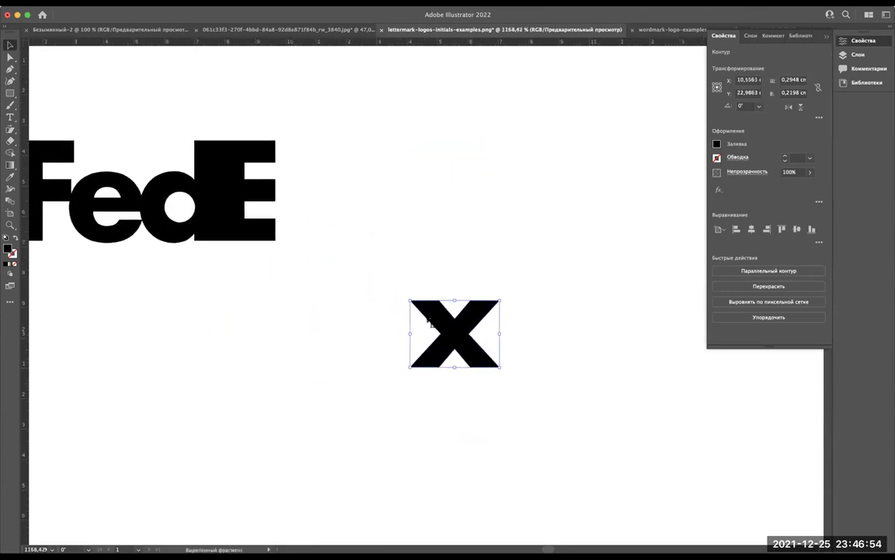
drag(430, 320, 295, 195)
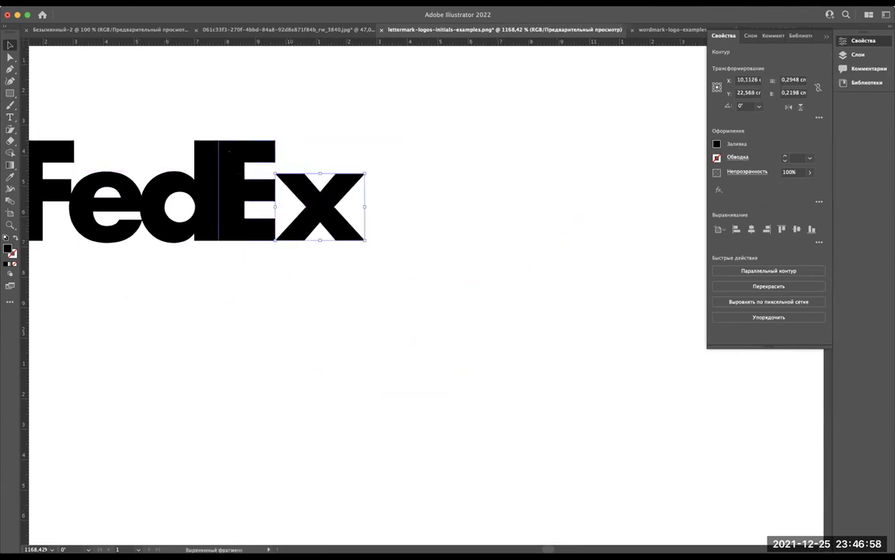
scroll(347, 256, up, 3)
scroll(347, 256, up, 3)
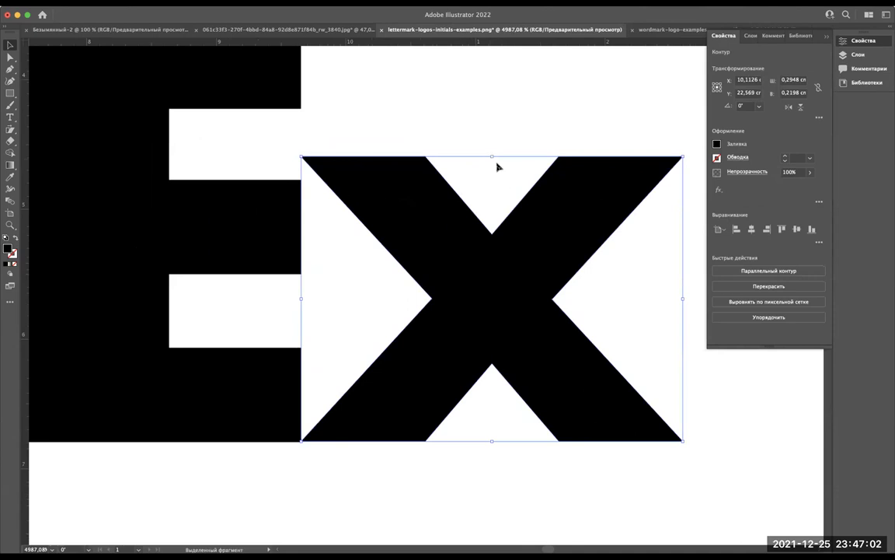
Step: Scale the x to 0.2704 × 0.2016 cm and nudge it snug against the E
mouse_move(491, 158)
mouse_down()
mouse_move(460, 179)
mouse_move(304, 181)
mouse_up()
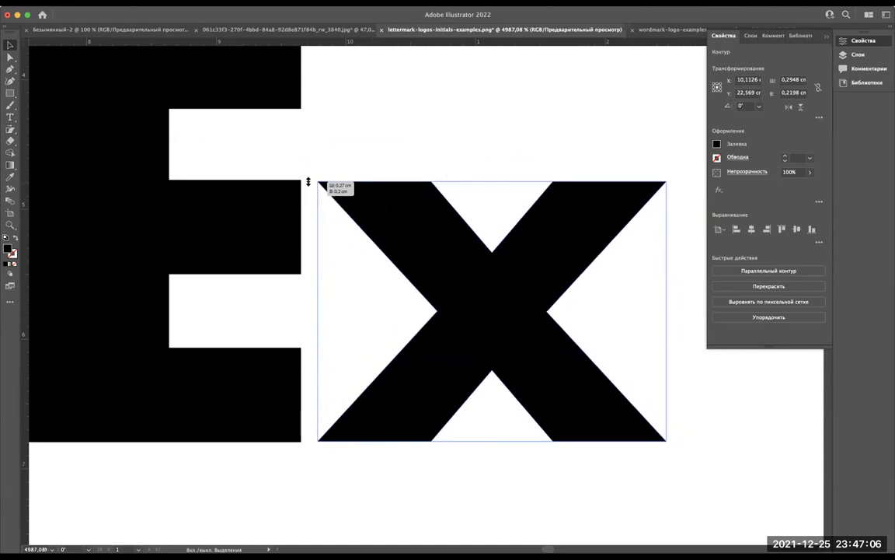
drag(304, 181, 498, 171)
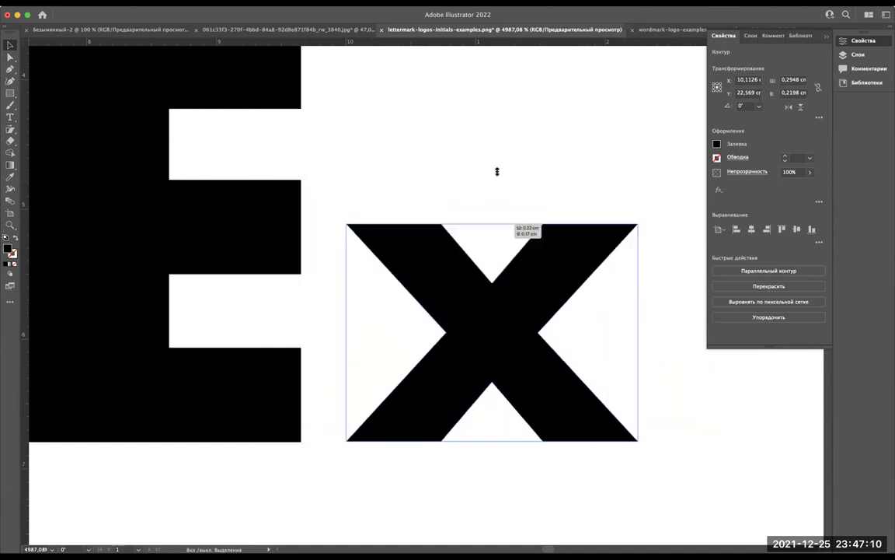
mouse_move(497, 171)
mouse_down()
mouse_move(486, 186)
mouse_move(304, 181)
mouse_up()
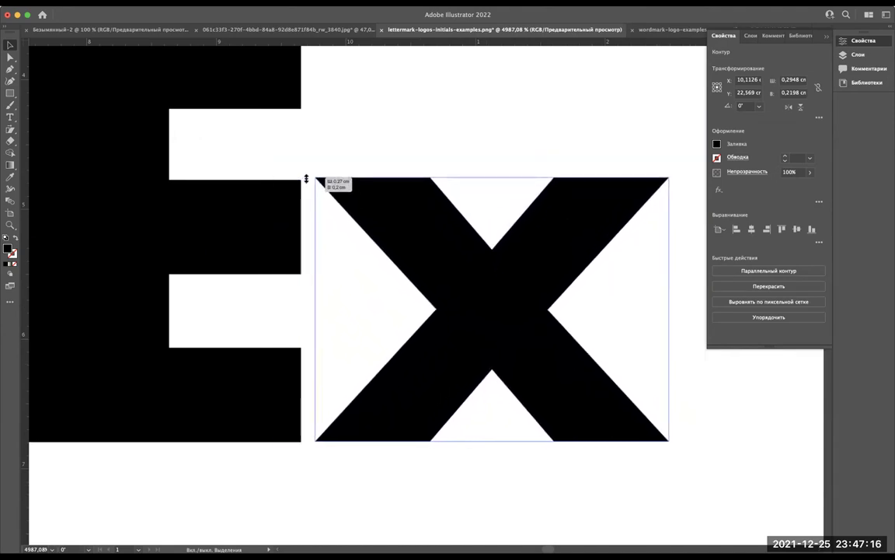
drag(305, 181, 304, 181)
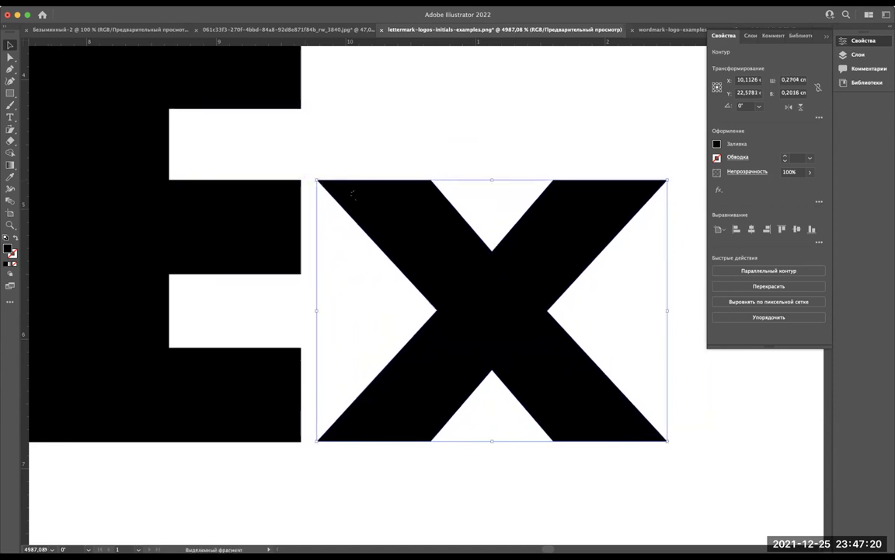
drag(353, 200, 338, 201)
scroll(338, 201, down, 5)
Step: Color the traced Ex orange using the Eyedropper on the reference logo
click(436, 110)
scroll(447, 127, down, 5)
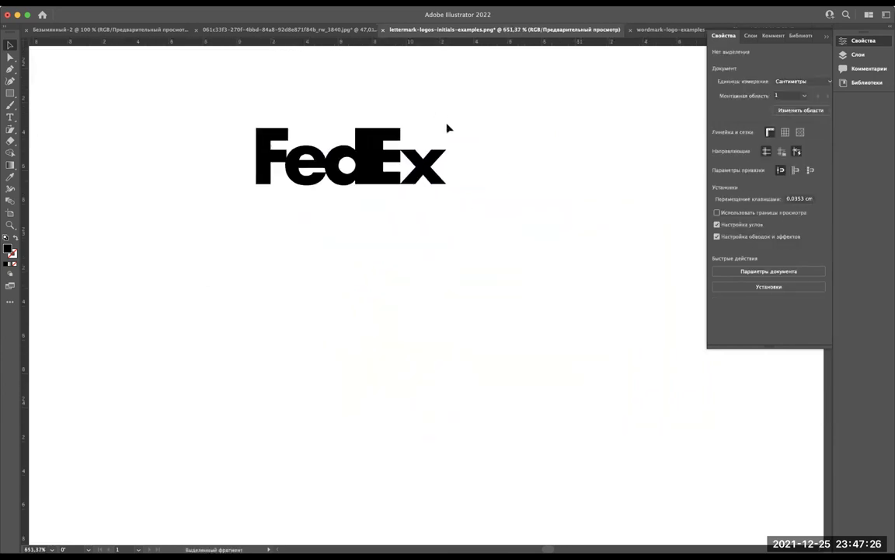
scroll(447, 126, up, 5)
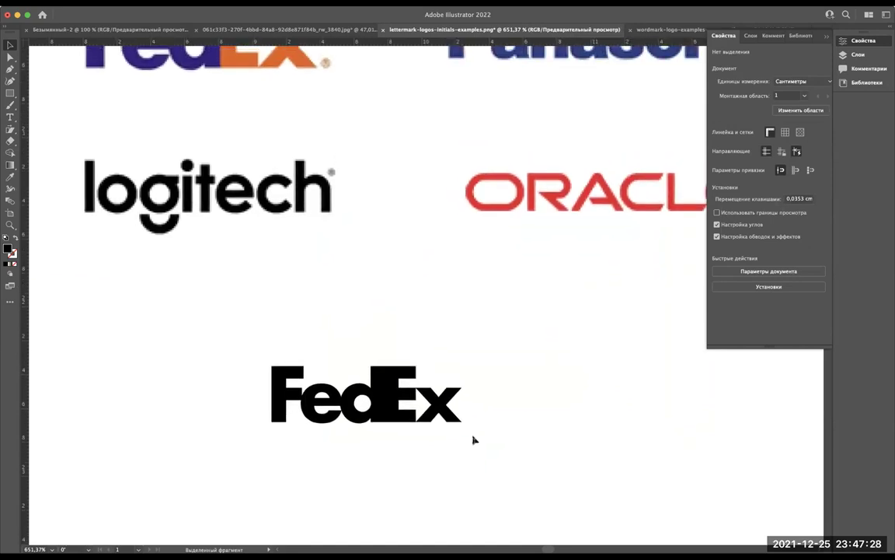
scroll(474, 437, up, 3)
scroll(438, 501, down, 3)
scroll(438, 504, up, 3)
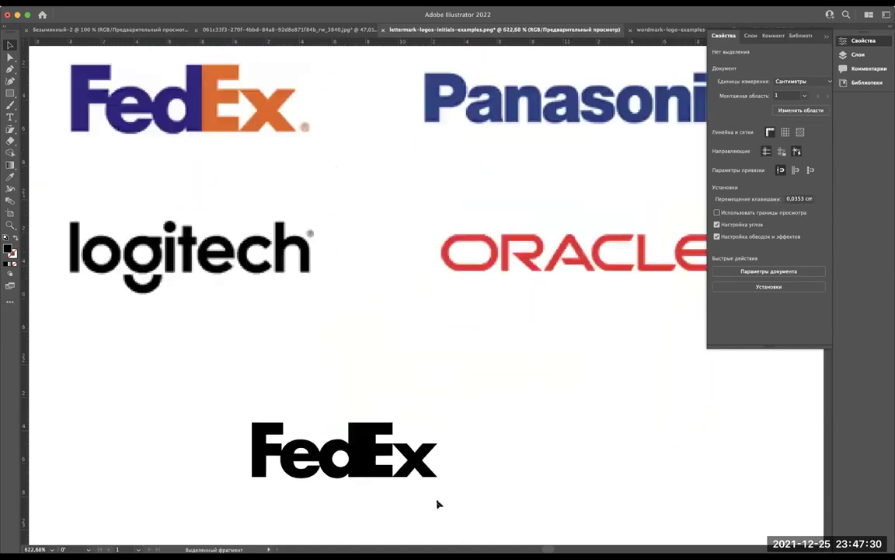
scroll(438, 503, down, 2)
scroll(413, 509, up, 2)
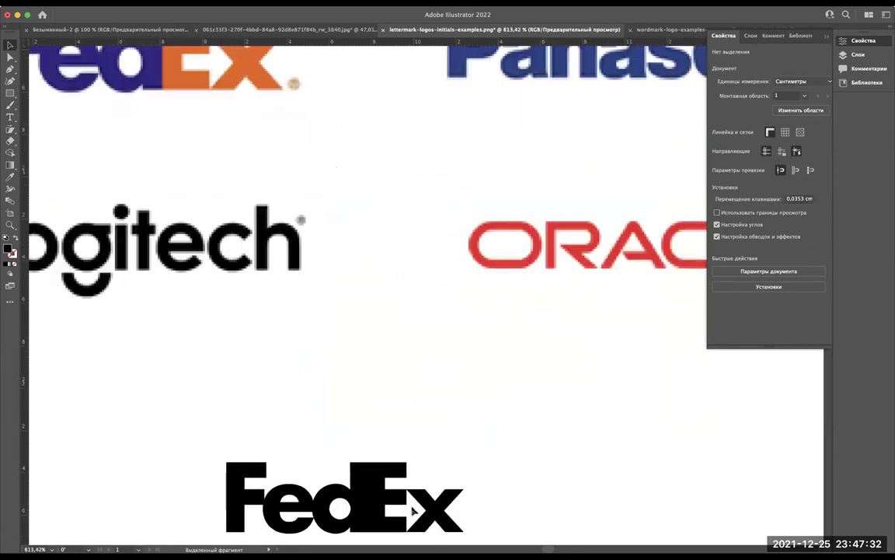
scroll(413, 509, down, 2)
drag(415, 509, 361, 428)
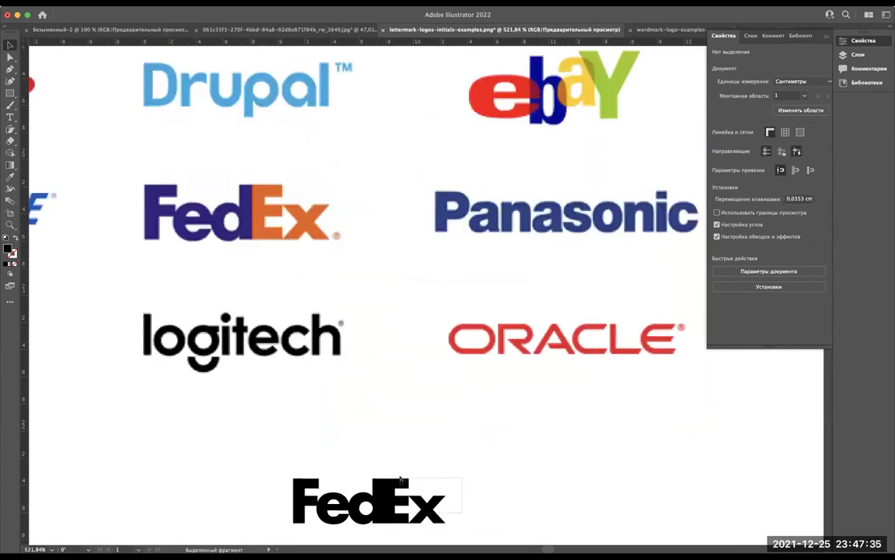
click(8, 177)
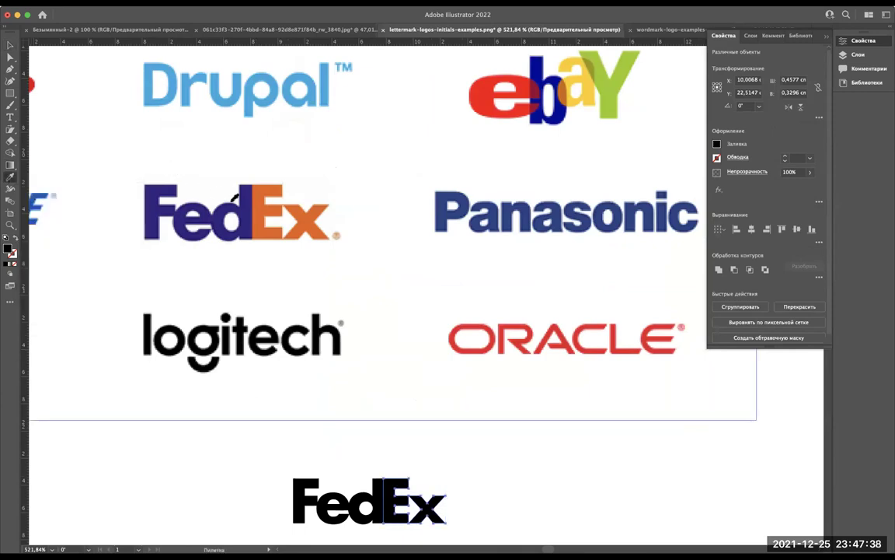
click(263, 200)
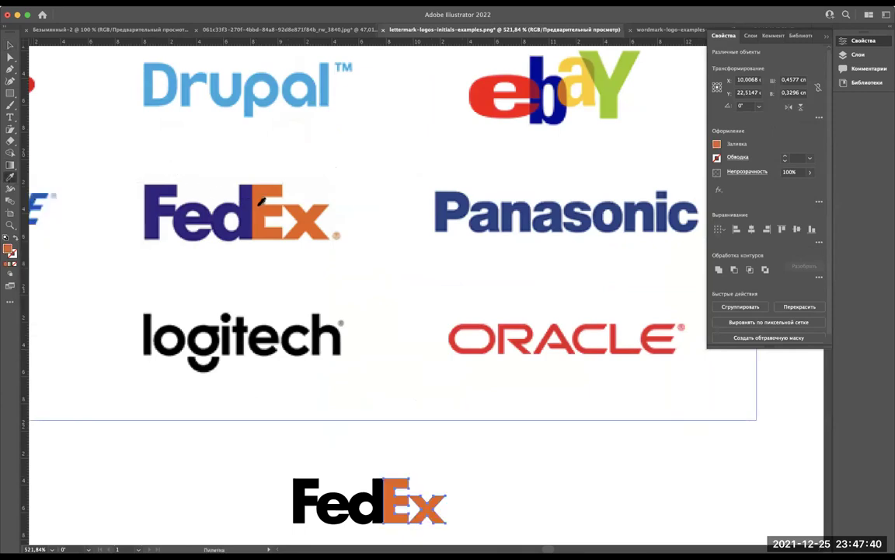
click(9, 44)
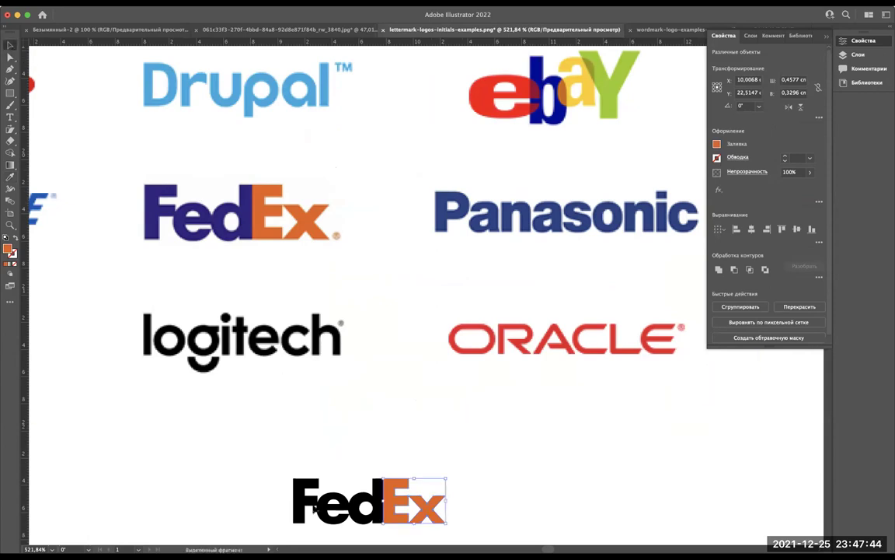
Step: Color the traced Fed purple sampled from the reference logo
click(368, 533)
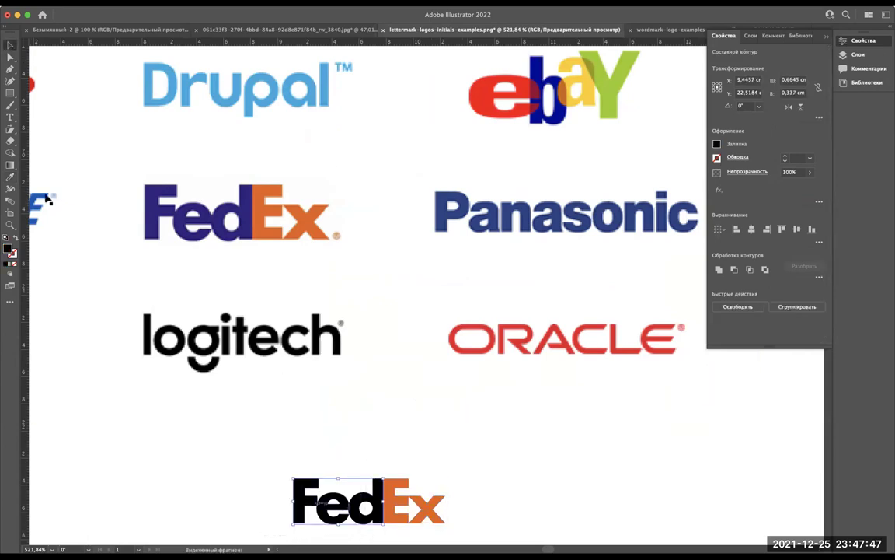
click(10, 178)
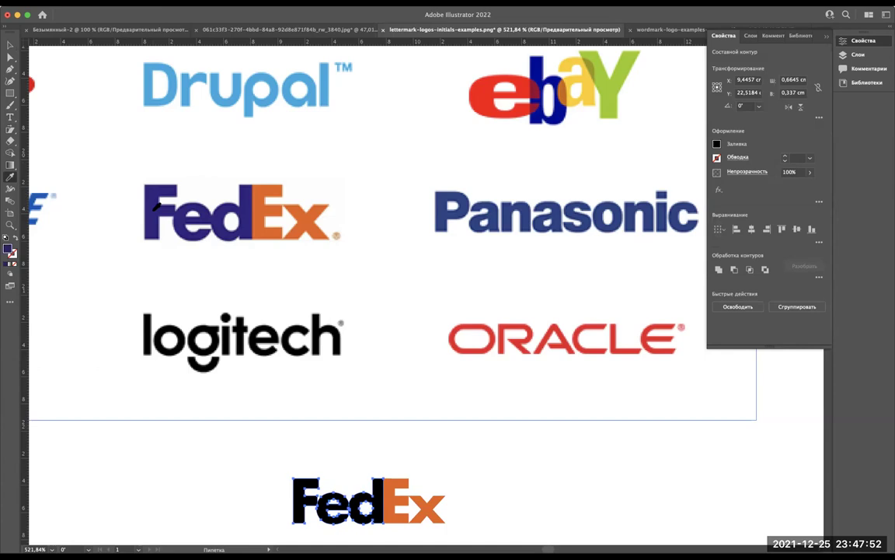
click(156, 207)
click(11, 45)
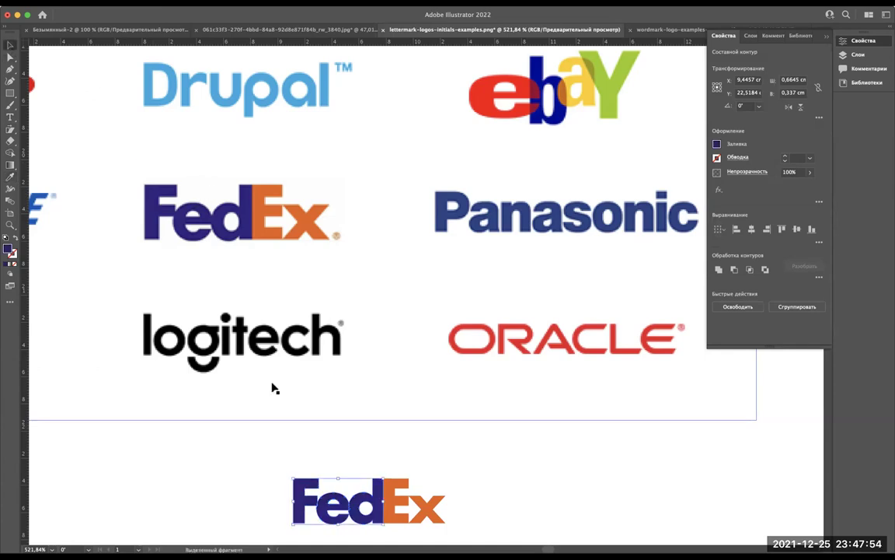
Step: Move the recolored FedEx wordmark beside the Wordmark logo grid, to its left
click(247, 468)
scroll(245, 482, down, 5)
alt+scroll(240, 503, down, 2)
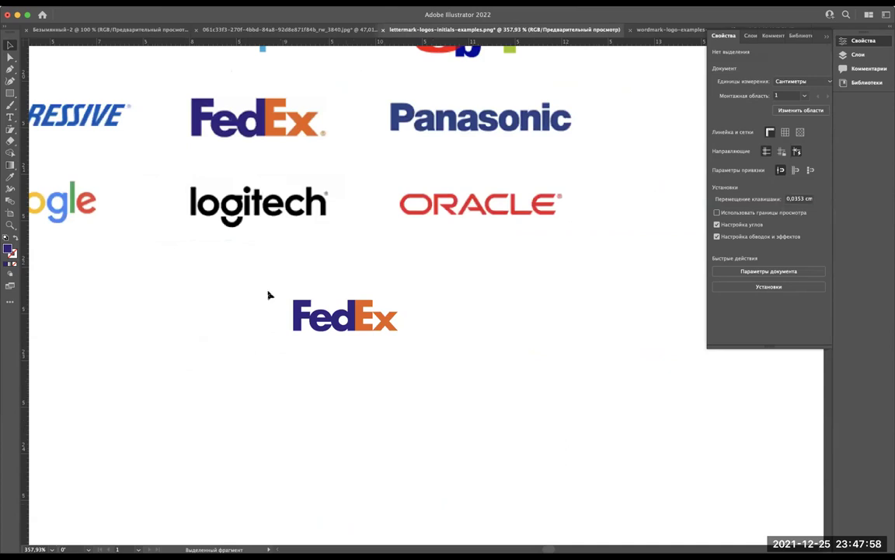
alt+scroll(268, 296, down, 2)
alt+scroll(268, 293, down, 2)
alt+scroll(339, 335, down, 2)
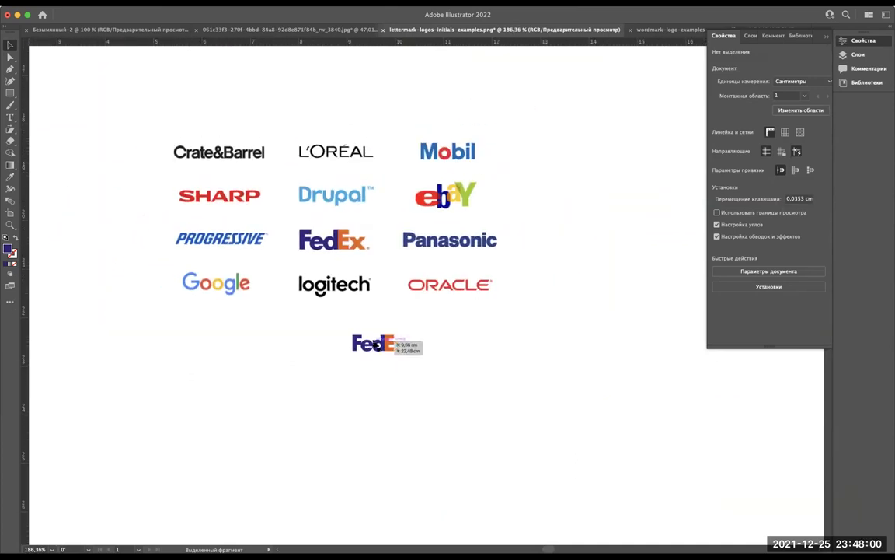
alt+scroll(384, 343, up, 3)
alt+scroll(408, 344, up, 3)
alt+scroll(572, 392, up, 2)
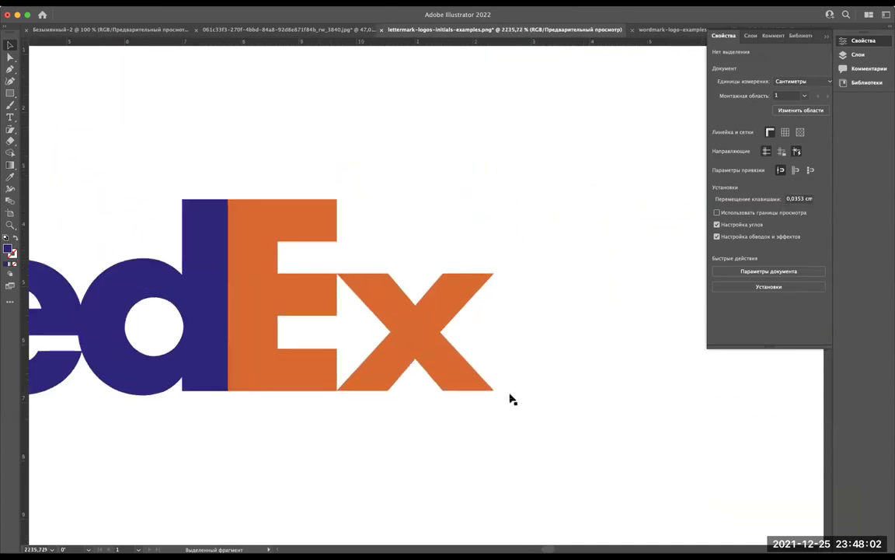
alt+scroll(387, 362, down, 2)
alt+scroll(390, 364, down, 4)
alt+scroll(388, 376, down, 1)
alt+scroll(387, 379, down, 3)
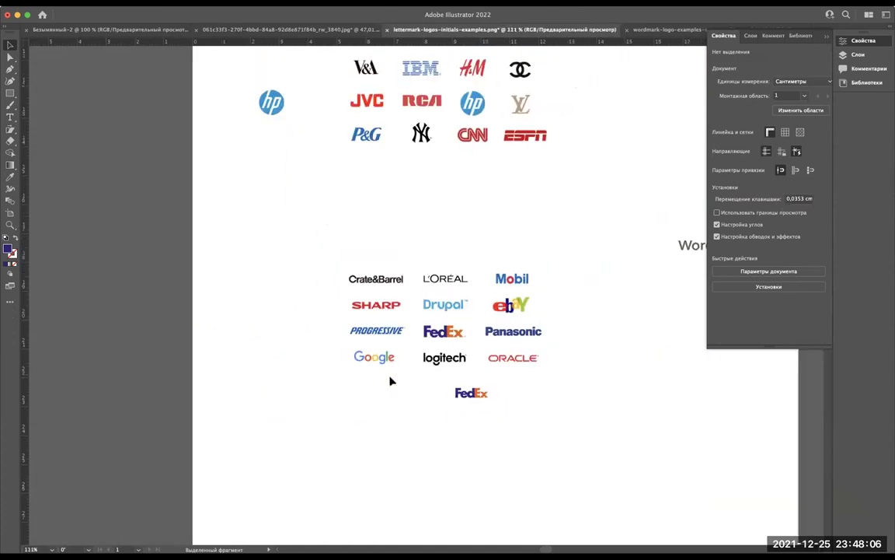
mouse_move(506, 414)
mouse_down()
mouse_move(261, 324)
mouse_move(299, 325)
mouse_move(284, 321)
mouse_up()
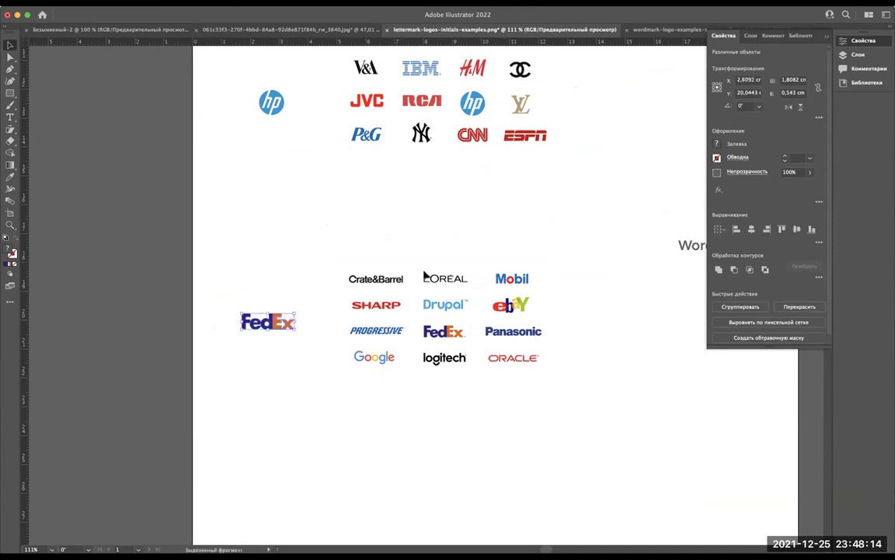
Step: Left-align the three section headings and shift them left to line up with the left-column logos
scroll(459, 276, up, 5)
scroll(458, 276, down, 5)
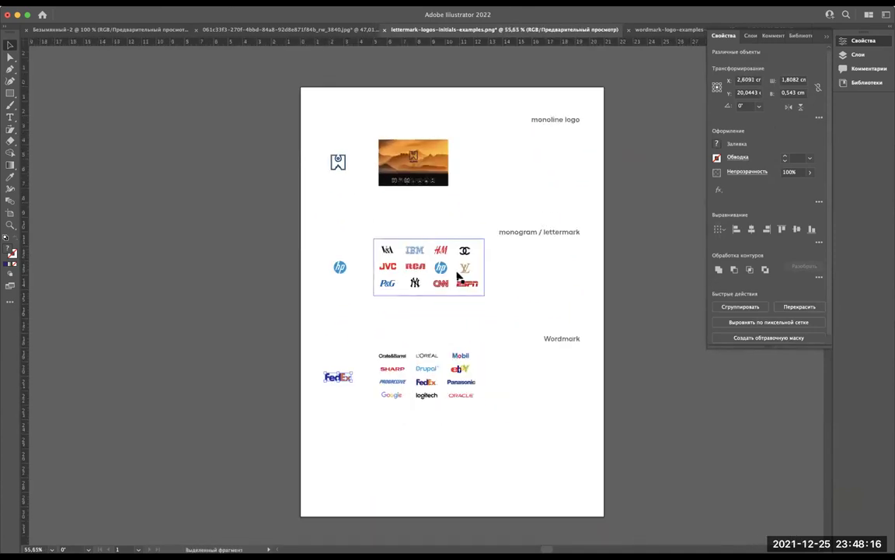
drag(502, 111, 563, 354)
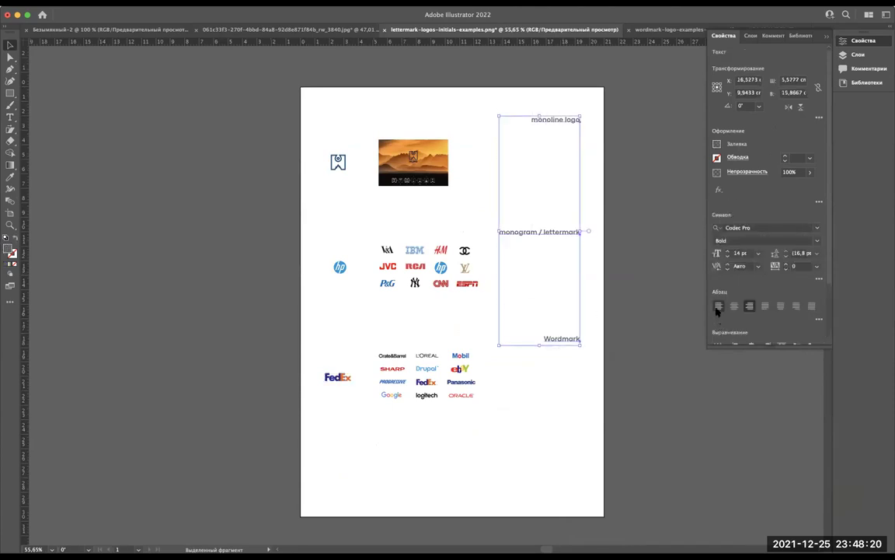
click(718, 306)
drag(597, 336, 342, 345)
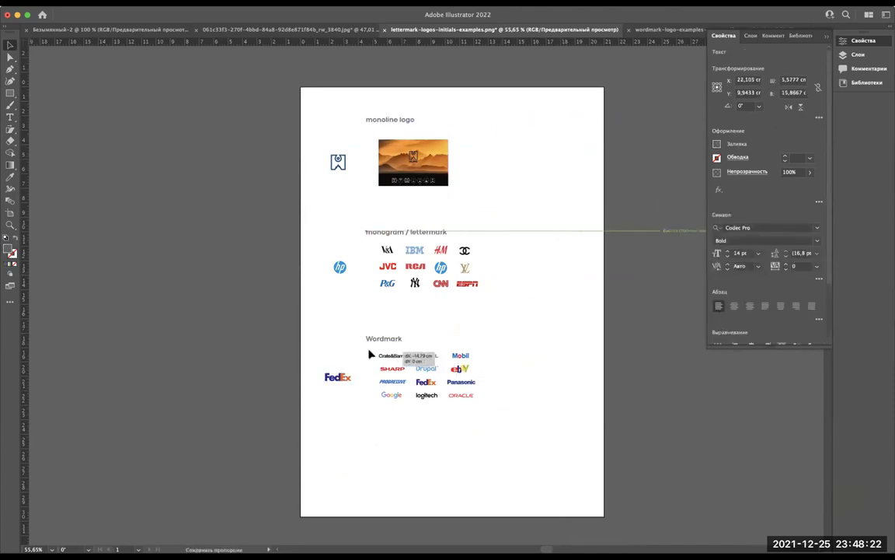
drag(342, 345, 339, 345)
click(420, 323)
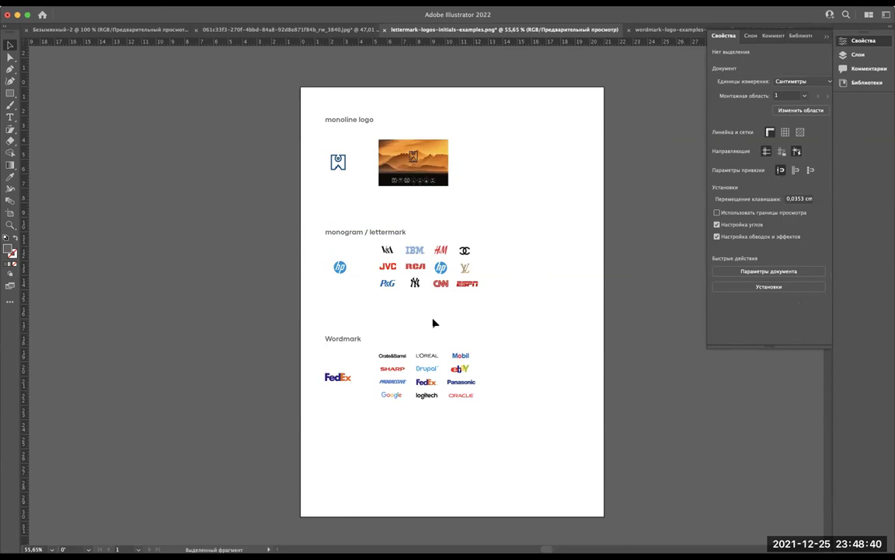
scroll(424, 408, up, 1)
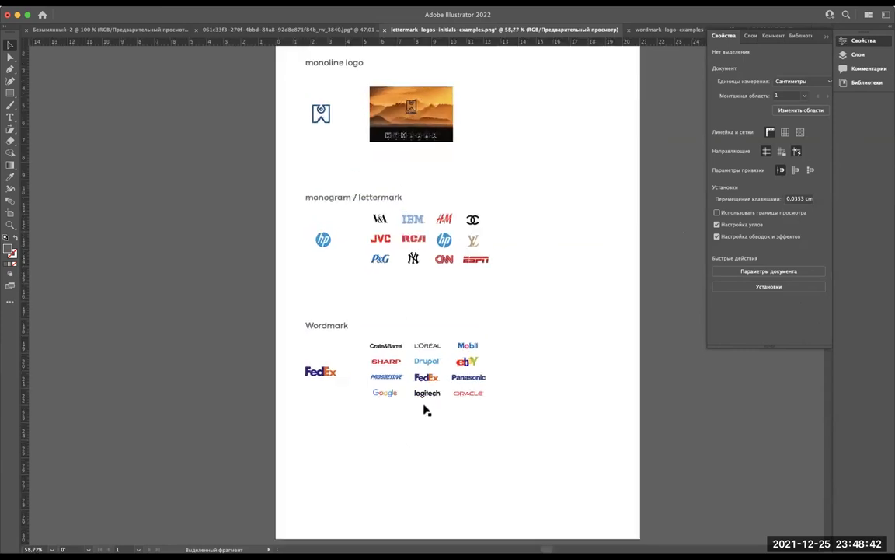
scroll(425, 408, up, 3)
scroll(424, 408, up, 2)
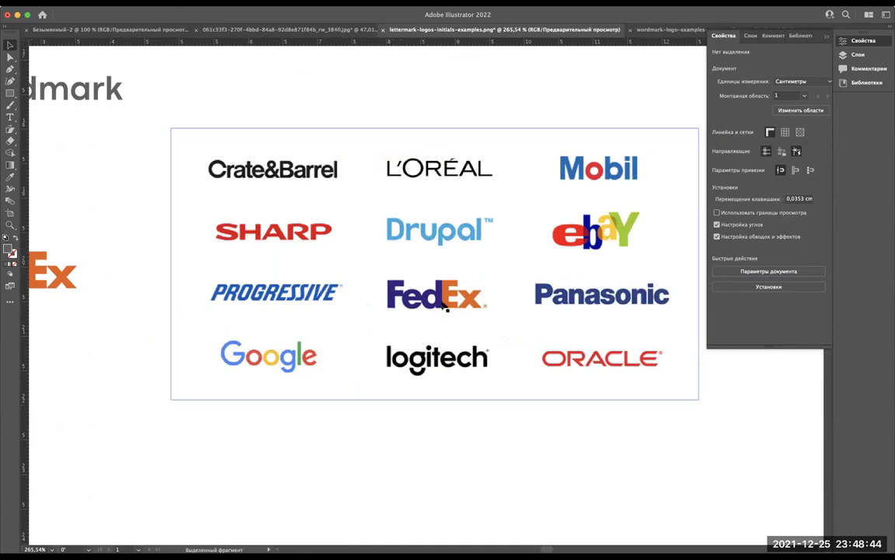
scroll(439, 307, down, 2)
scroll(445, 320, down, 2)
scroll(443, 322, down, 1)
scroll(443, 323, down, 1)
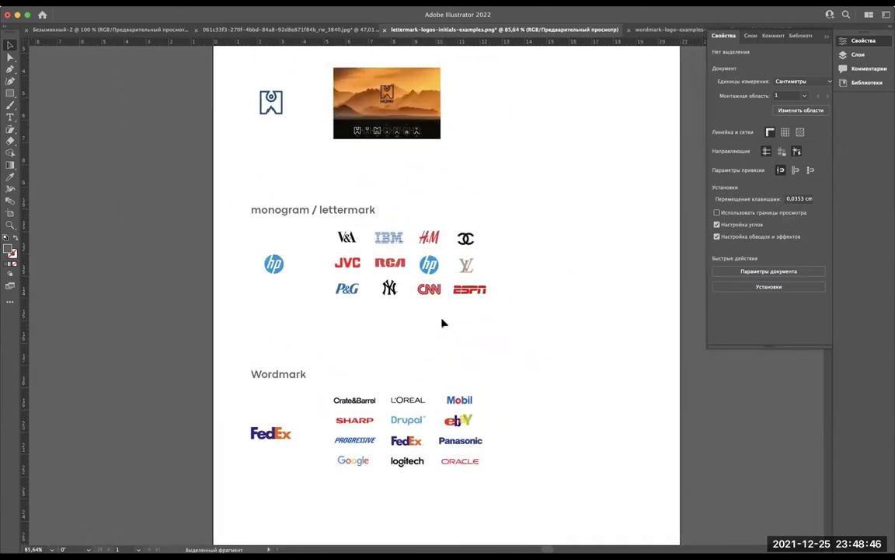
scroll(443, 322, down, 1)
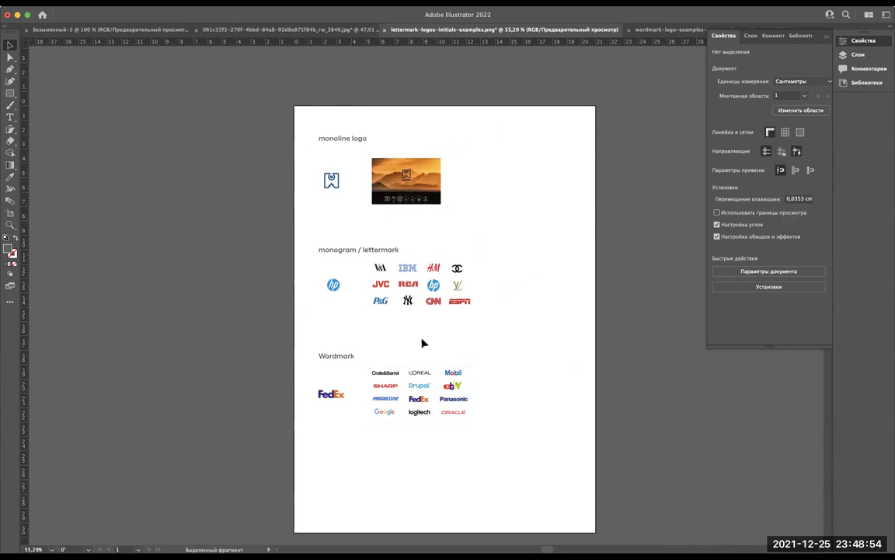
scroll(422, 342, up, 3)
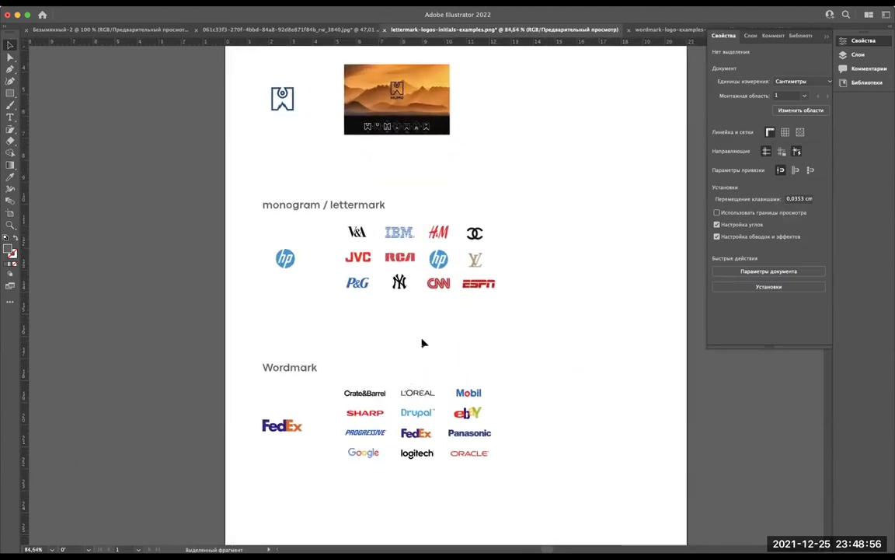
scroll(422, 343, up, 2)
scroll(422, 343, up, 2)
scroll(422, 346, up, 1)
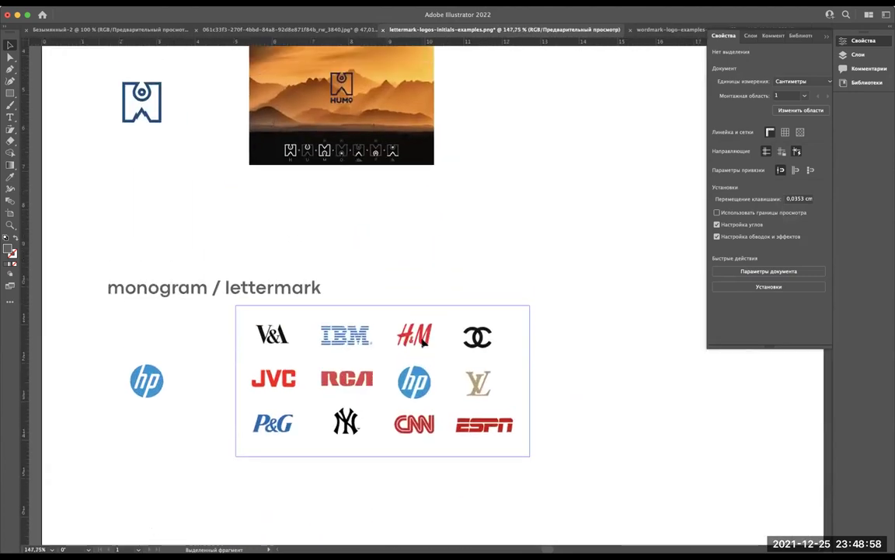
scroll(422, 343, up, 3)
scroll(423, 345, down, 5)
scroll(422, 342, down, 5)
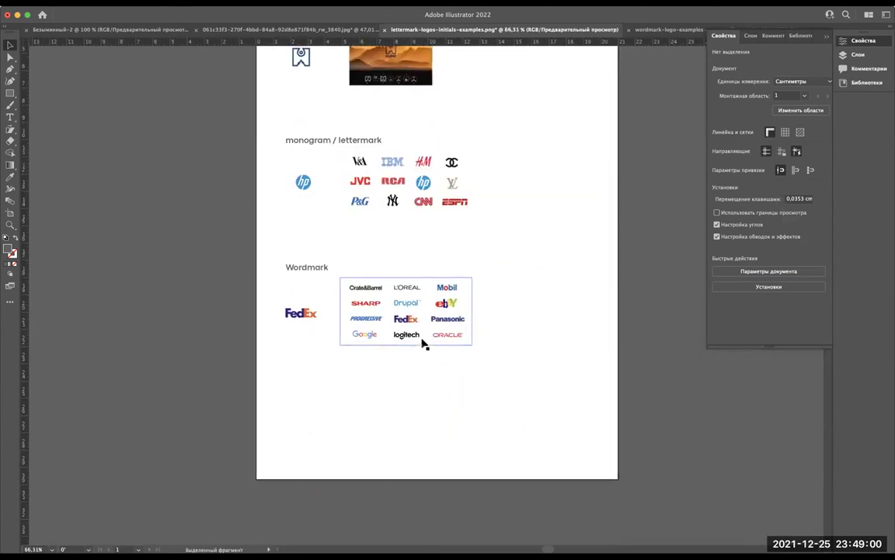
scroll(422, 334, up, 1)
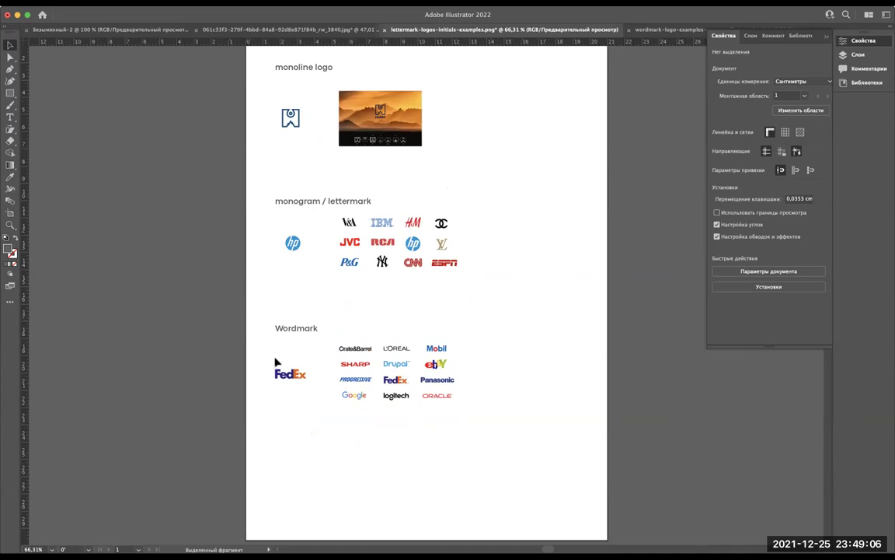
scroll(276, 362, up, 3)
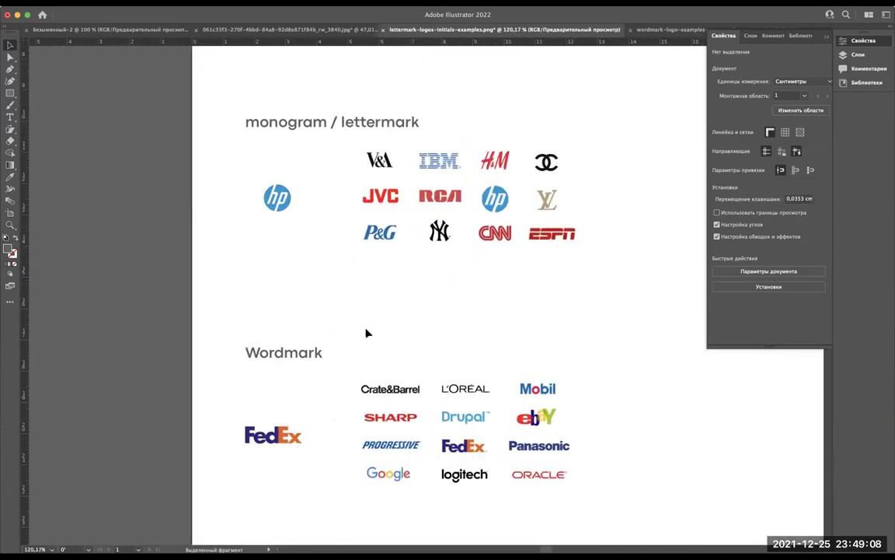
scroll(367, 332, down, 1)
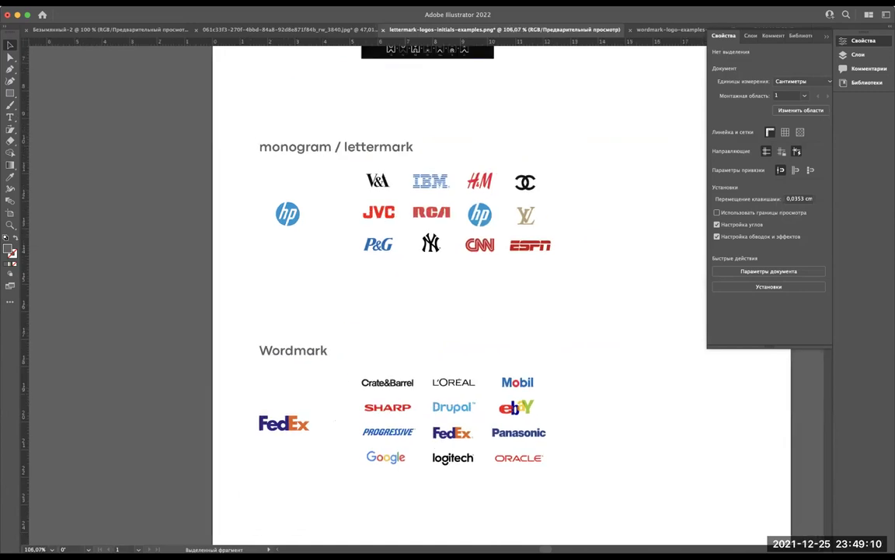